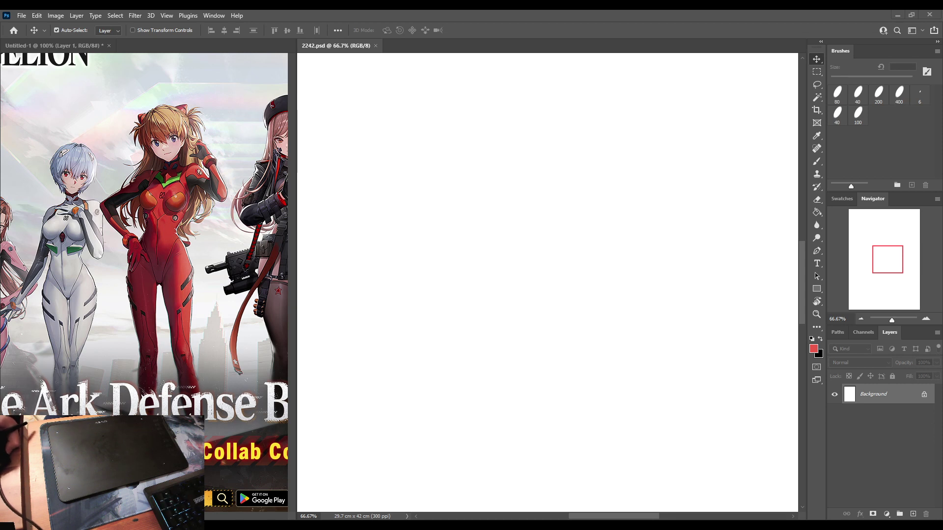
Add a new empty layer above the Background in the blank 2242.psd canvas.
click(228, 311)
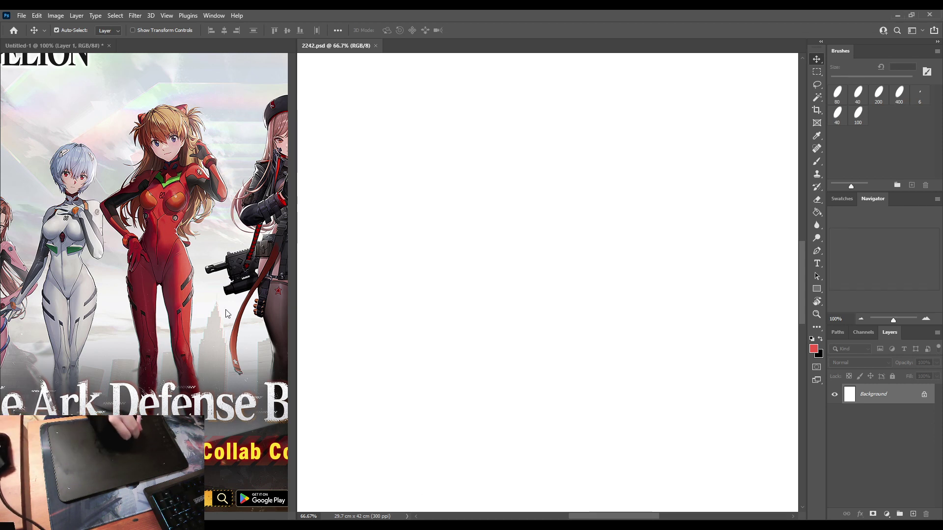
drag(212, 299, 211, 328)
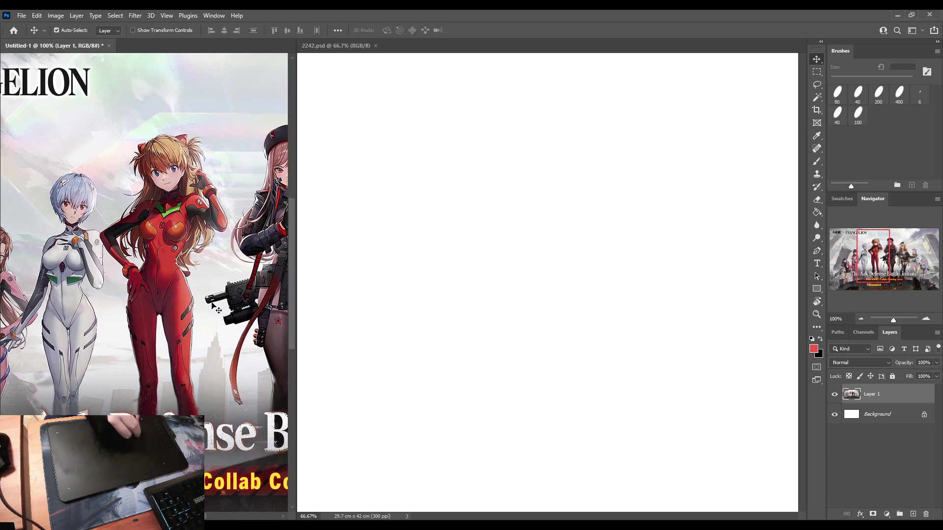
click(649, 382)
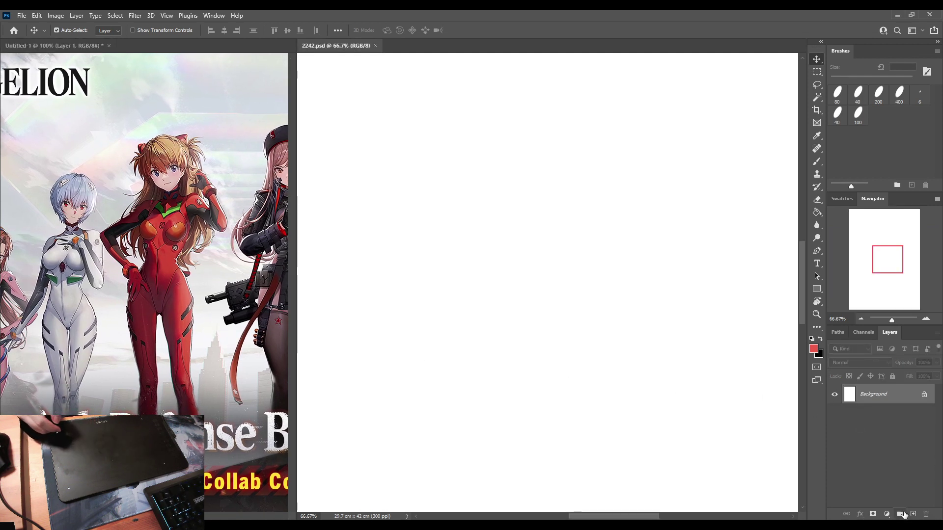
click(913, 514)
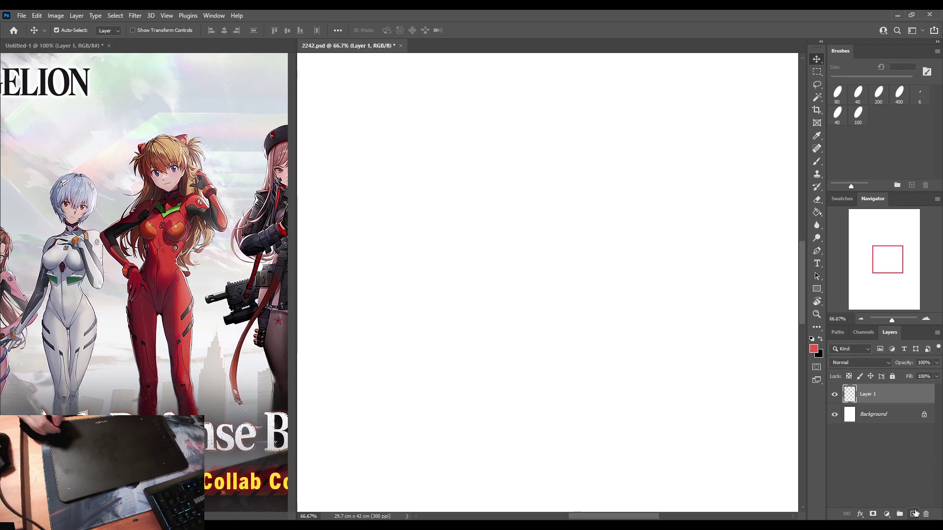
Set up the Brush tool with the second grey swatch, the 6 px brush preset and 80% opacity.
click(849, 198)
key(b)
click(850, 215)
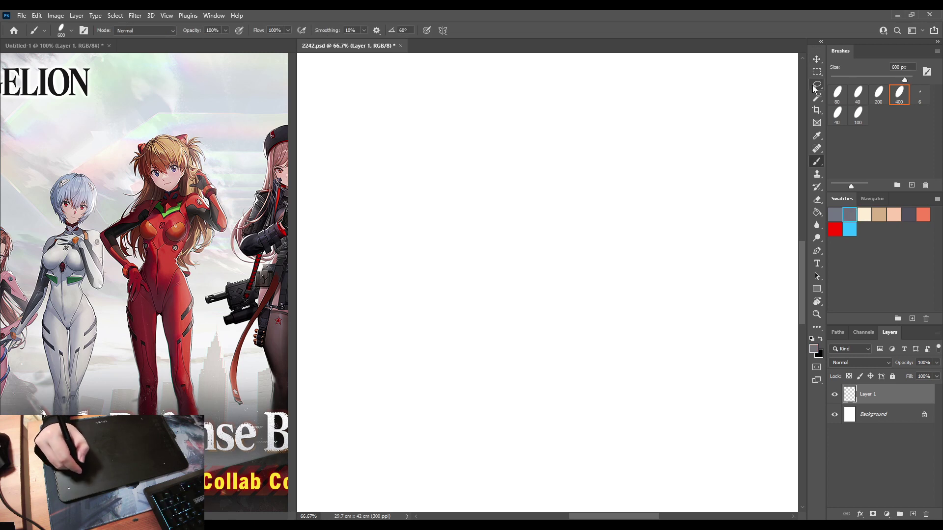
click(920, 95)
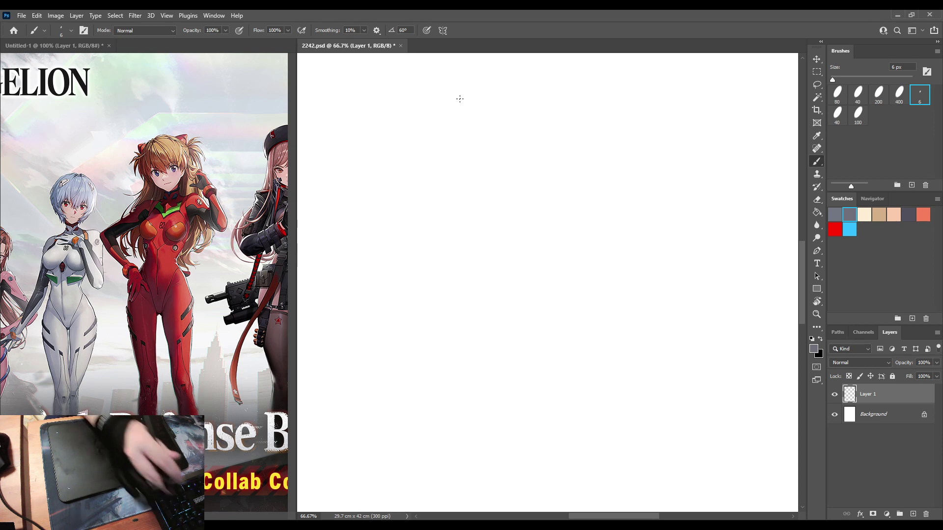
key(8)
drag(447, 209, 495, 192)
key(ctrl+z)
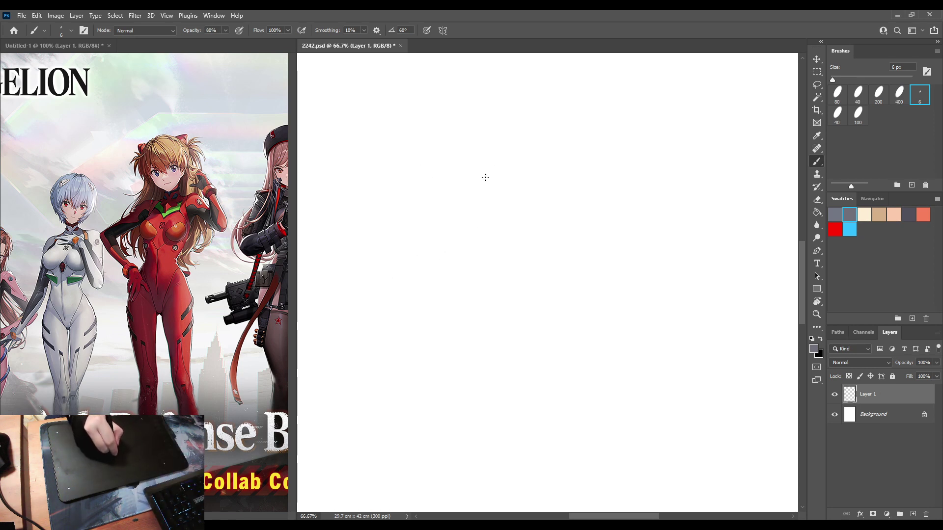
drag(452, 193, 514, 160)
key(ctrl+z)
drag(454, 194, 540, 145)
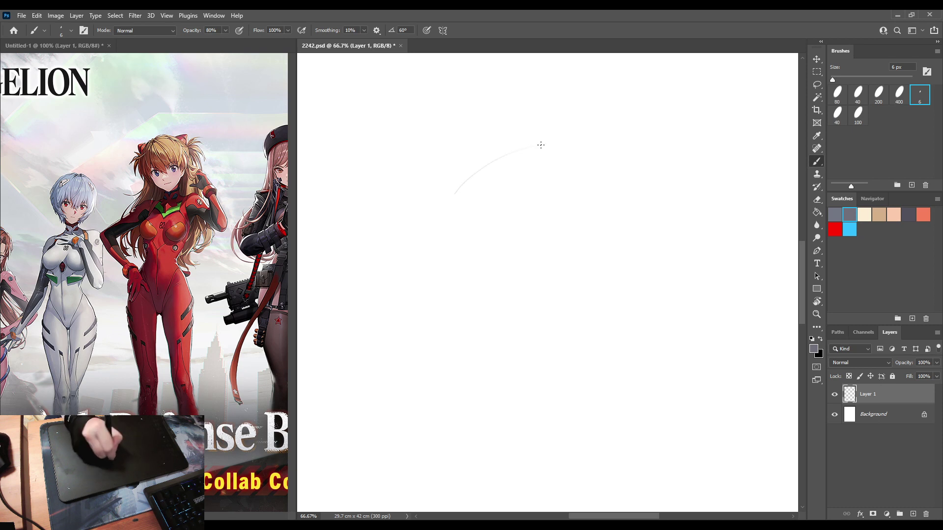
key(ctrl+z)
Sketch the head's curved eye guideline, a vertical centre line crossing it, and a short side contour of the face.
drag(466, 182, 540, 147)
drag(501, 117, 503, 224)
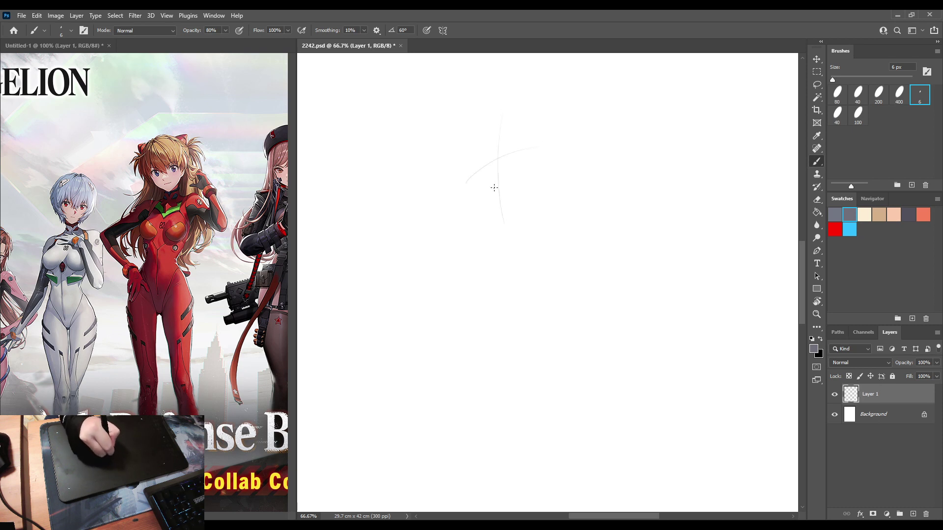
key(ctrl+z)
drag(495, 133, 500, 218)
drag(448, 160, 473, 202)
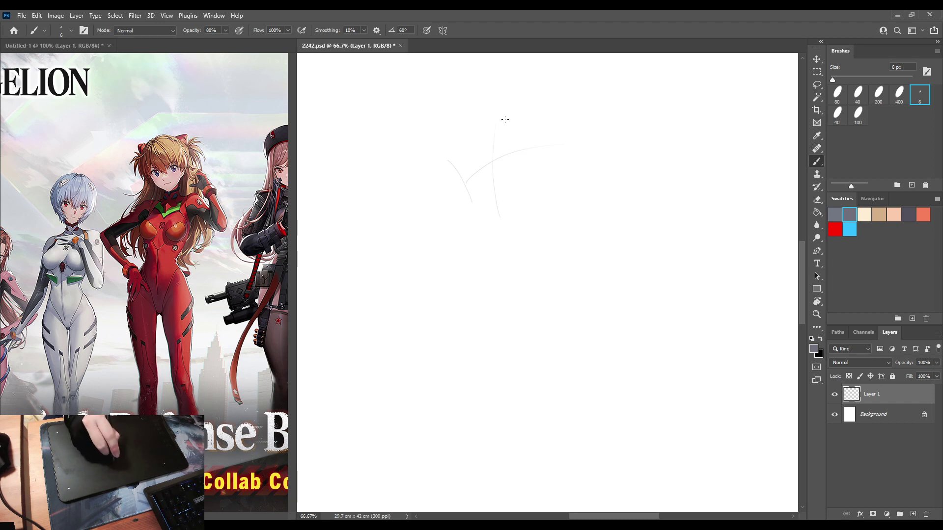
Sketch the rounded cheek and the long curved jawline sweeping up to the right beneath the face guidelines.
drag(472, 209, 470, 213)
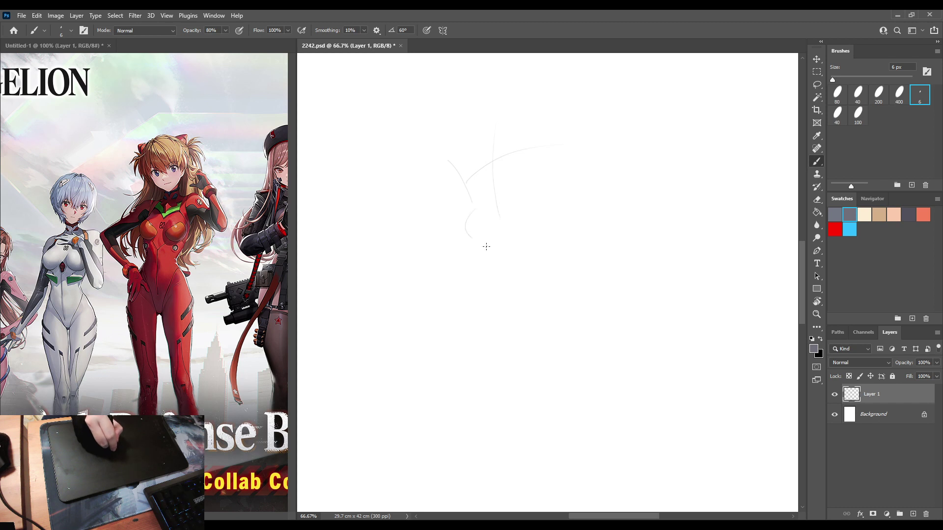
mouse_move(470, 214)
mouse_down()
mouse_move(499, 248)
mouse_move(480, 234)
mouse_move(504, 248)
mouse_move(589, 222)
mouse_up()
key(ctrl+z)
drag(503, 248, 598, 219)
key(ctrl+z)
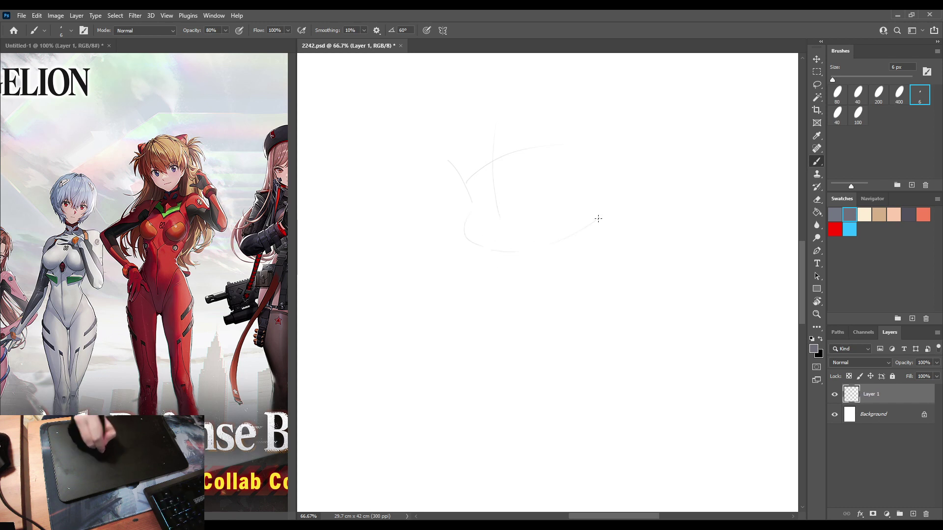
key(ctrl+z)
mouse_move(492, 250)
mouse_down()
mouse_move(546, 243)
mouse_move(588, 222)
mouse_up()
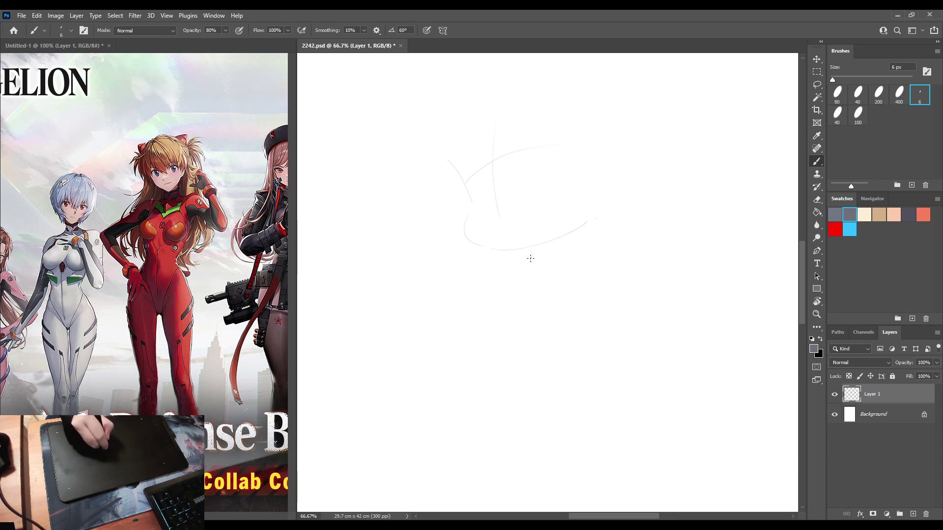
Sketch both sides of the neck below the jawline and hatch a small shadow under the chin.
drag(527, 253, 513, 292)
key(ctrl+z)
drag(526, 252, 507, 293)
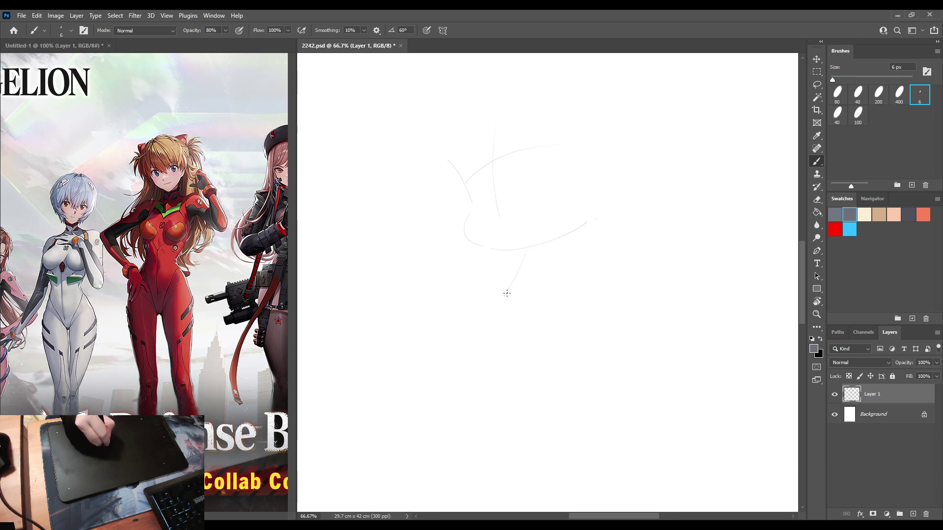
key(ctrl+z)
drag(528, 249, 507, 297)
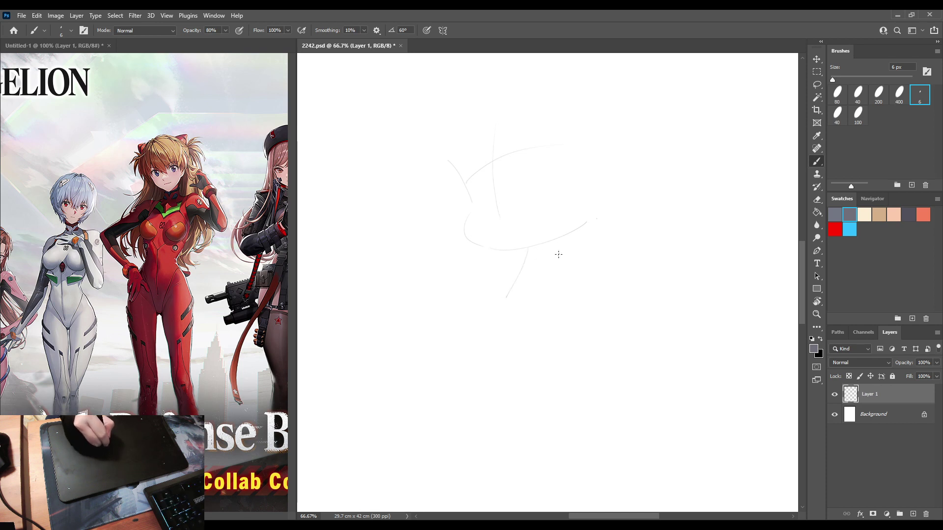
mouse_move(566, 238)
mouse_down()
mouse_move(526, 267)
mouse_move(534, 259)
mouse_up()
drag(542, 246, 541, 256)
drag(548, 247, 547, 252)
Erase the cheek and chin contour on the left of the face and redraw it as a cleaner curve.
key(e)
mouse_move(470, 213)
mouse_down()
mouse_move(482, 248)
mouse_move(471, 240)
mouse_move(495, 253)
mouse_up()
key(b)
key(ctrl+z)
drag(467, 213, 498, 246)
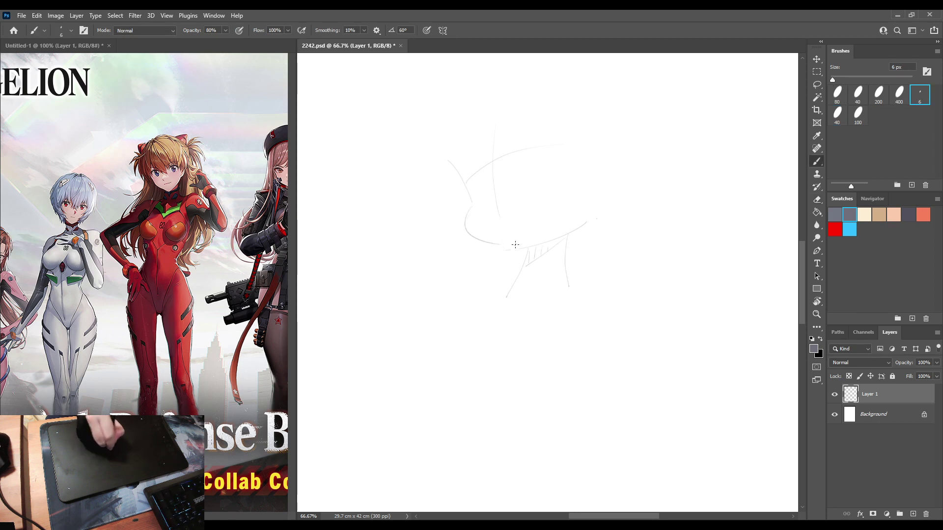
key(ctrl+z)
mouse_move(471, 208)
mouse_down()
mouse_move(465, 240)
mouse_move(502, 251)
mouse_up()
key(ctrl+z)
drag(475, 207, 514, 240)
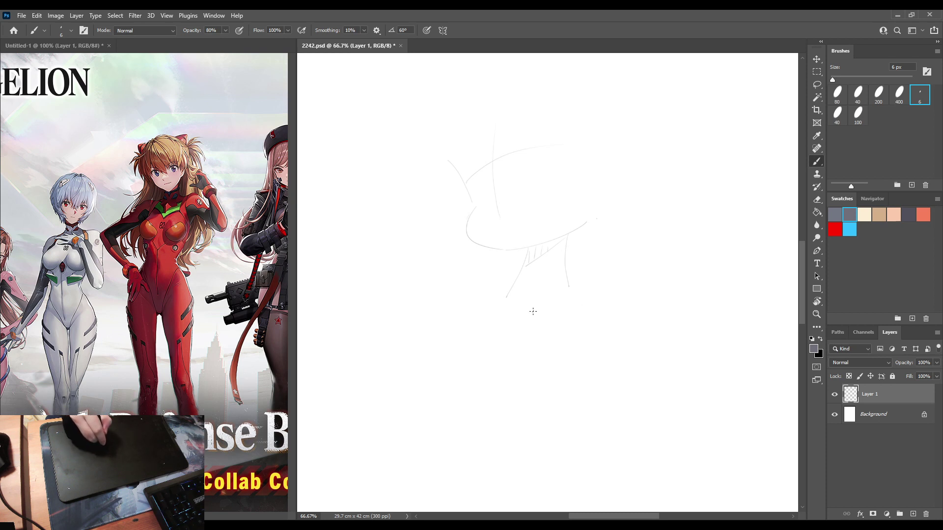
Sketch the large rounded shoulder on the right of the figure, starting from the base of the neck.
key(e)
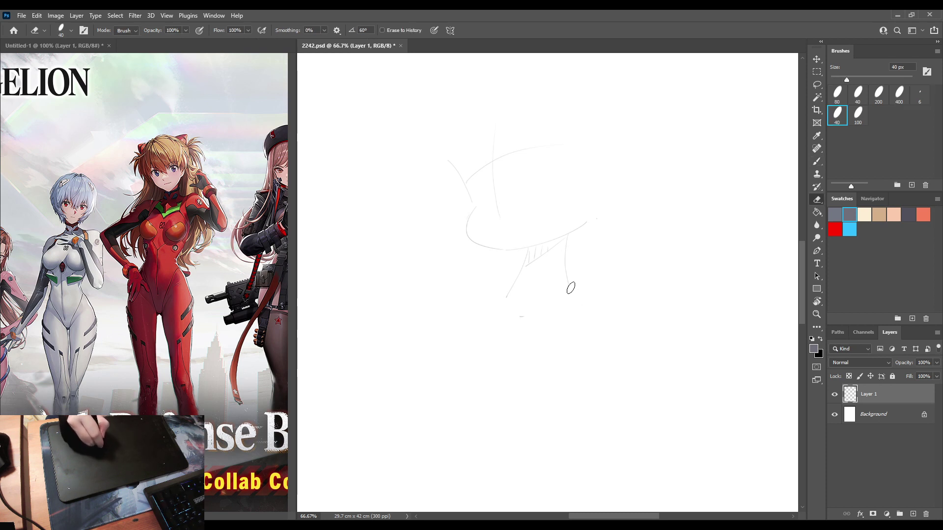
key(b)
drag(542, 301, 634, 271)
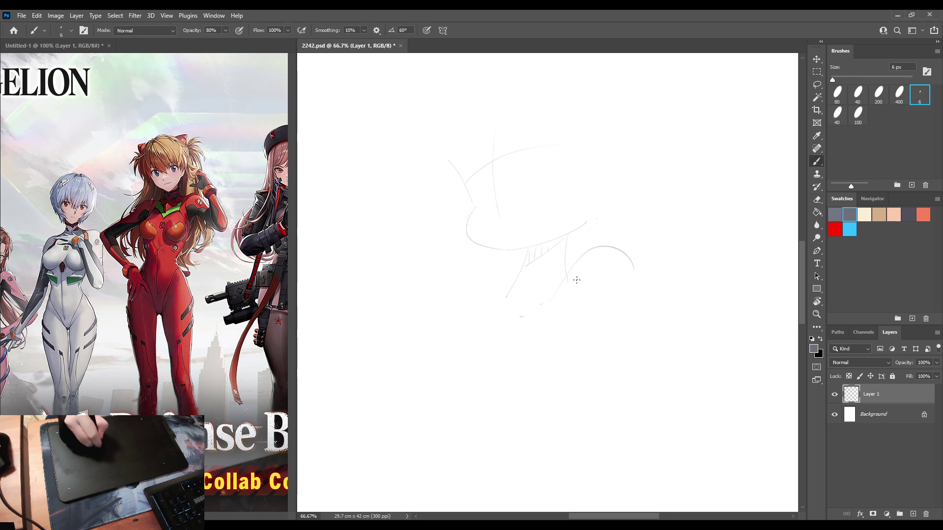
key(ctrl+z)
mouse_move(544, 304)
mouse_down()
mouse_move(619, 303)
mouse_move(598, 336)
mouse_up()
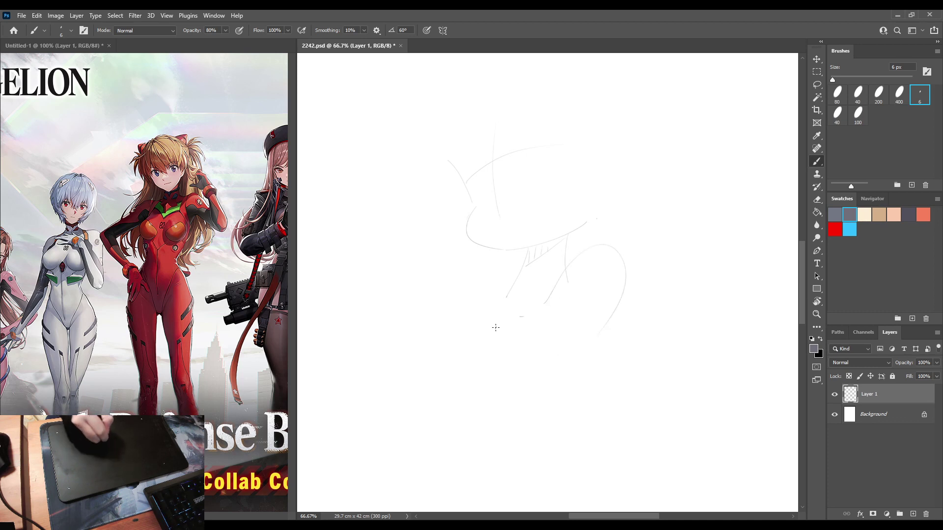
Mark the collarbone and sketch the neck-to-shoulder curve on the left of the figure.
drag(491, 309, 500, 313)
drag(516, 271, 449, 330)
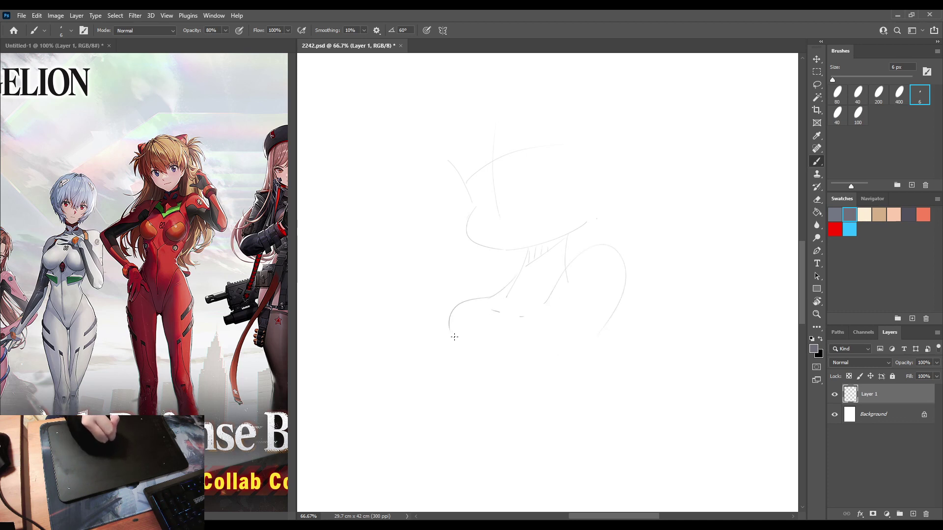
key(ctrl+z)
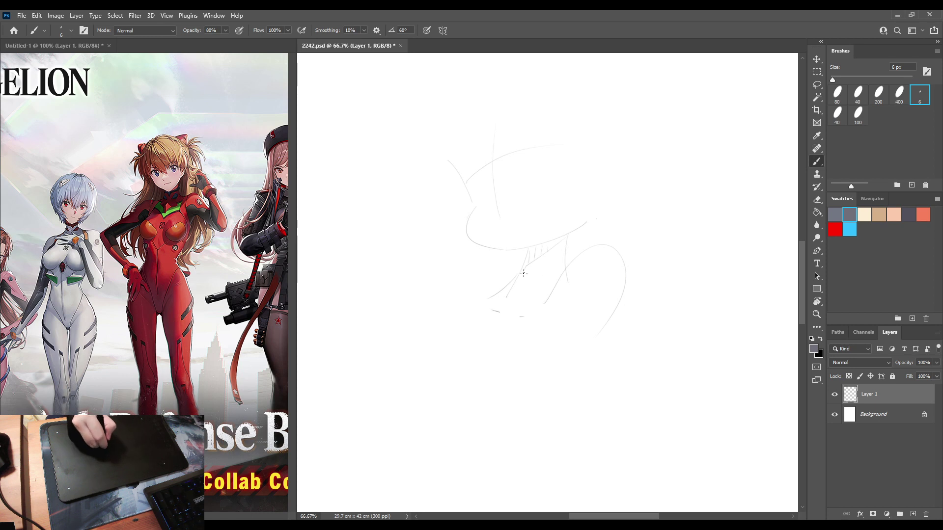
key(ctrl+z)
mouse_move(501, 294)
mouse_down()
mouse_move(479, 294)
mouse_move(450, 327)
mouse_up()
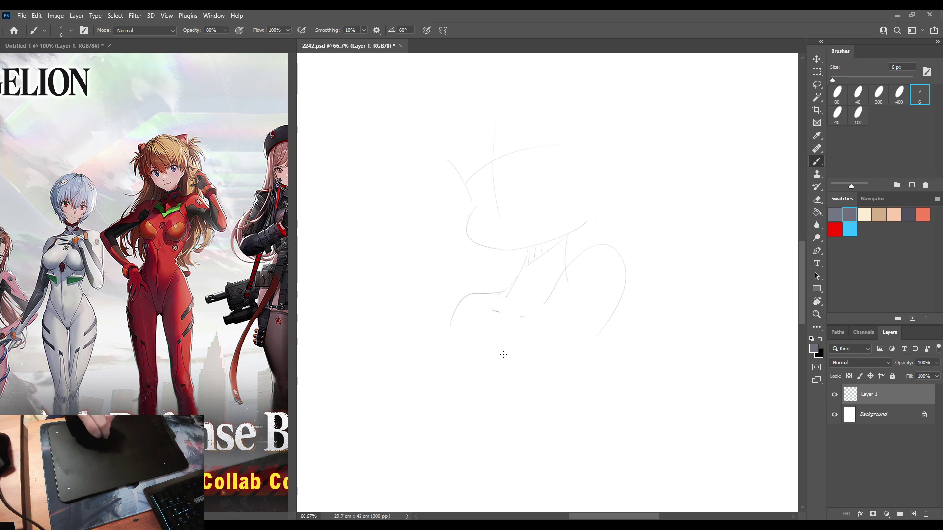
Sketch the left and right torso contours below the shoulders, with a small mark at the armpit.
drag(505, 338, 504, 344)
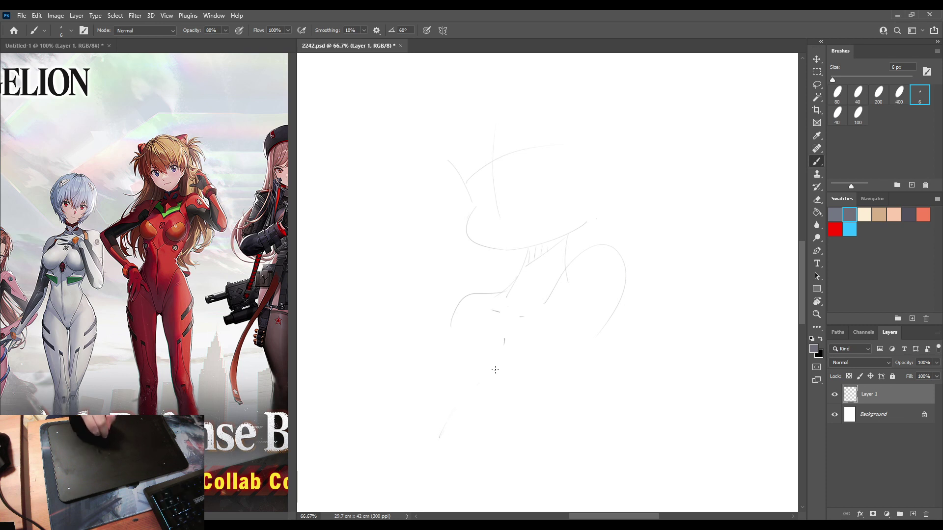
drag(440, 429, 497, 362)
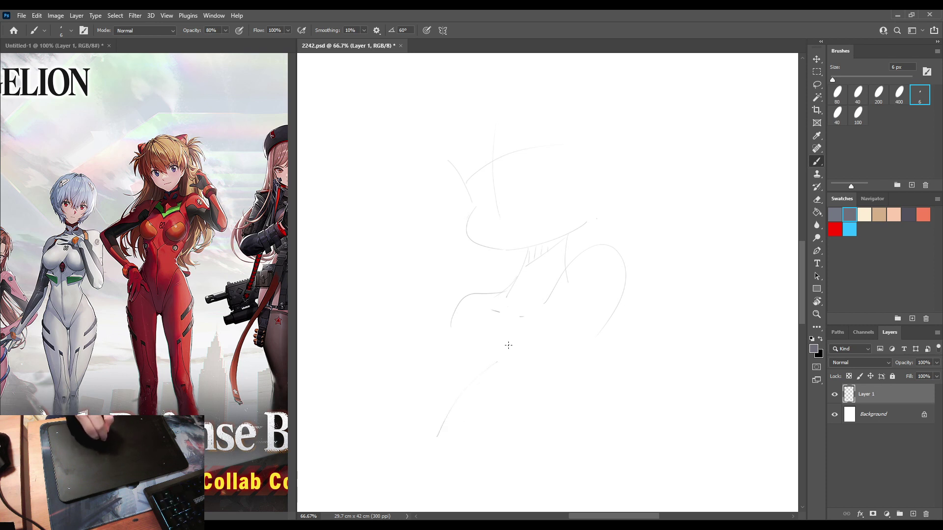
click(507, 345)
drag(572, 321, 555, 444)
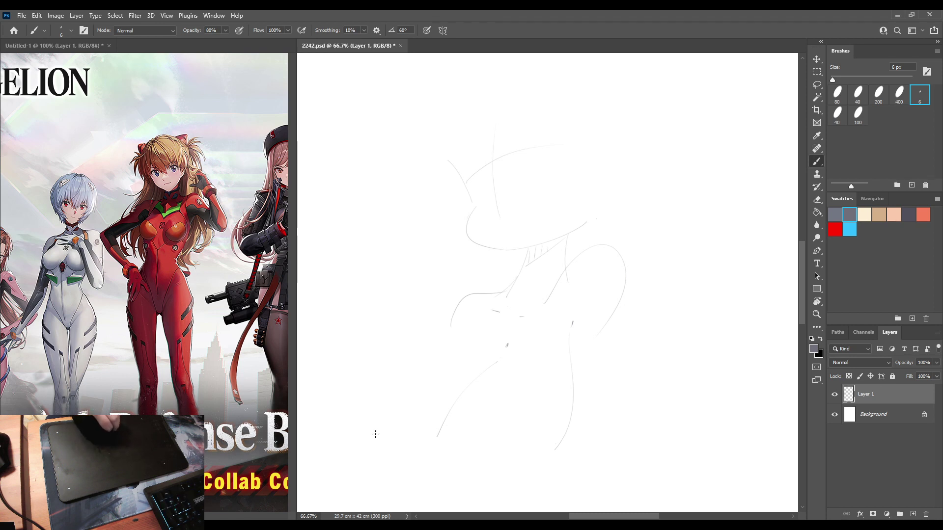
Sketch the outer contours of both upper arms descending from the shoulders.
mouse_move(370, 426)
mouse_down()
mouse_move(376, 407)
mouse_move(453, 349)
mouse_up()
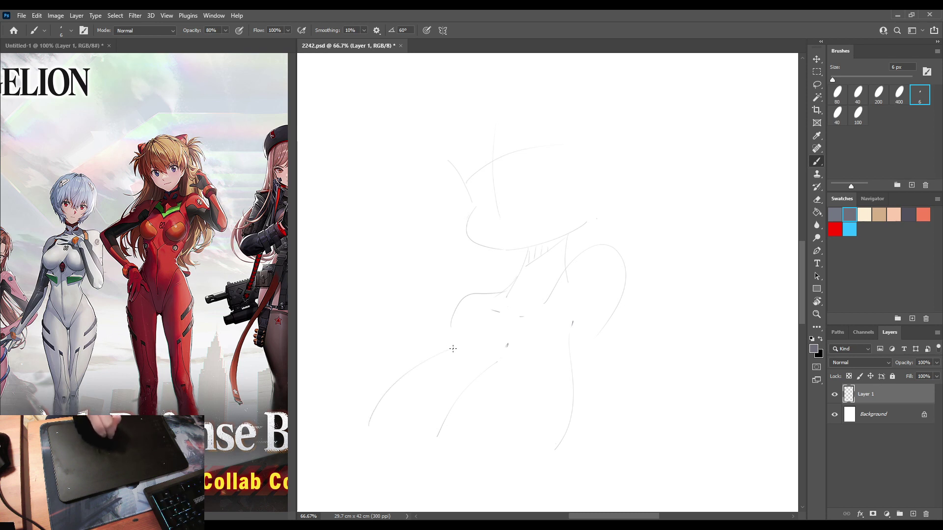
click(455, 340)
key(e)
mouse_move(604, 328)
mouse_down()
mouse_move(616, 312)
mouse_move(601, 407)
mouse_up()
Draw a straight horizontal line across the bottom of the bust and erase the right torso line's overshoot below it.
key(b)
drag(361, 436, 629, 437)
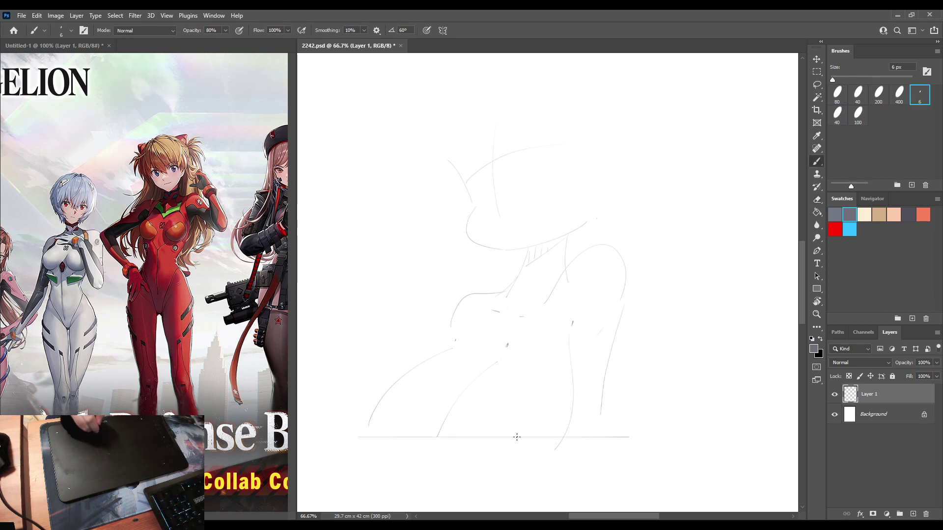
key(ctrl+z)
drag(362, 429, 638, 428)
key(e)
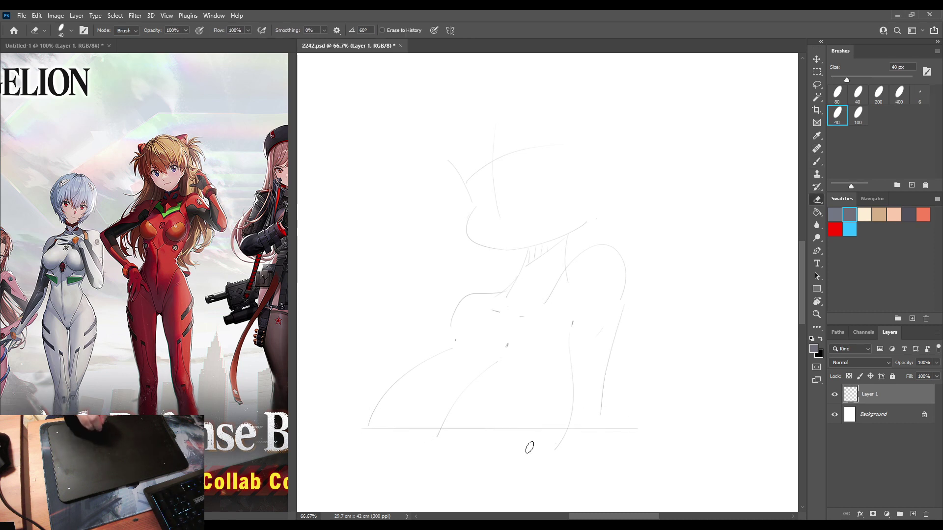
drag(549, 444, 560, 439)
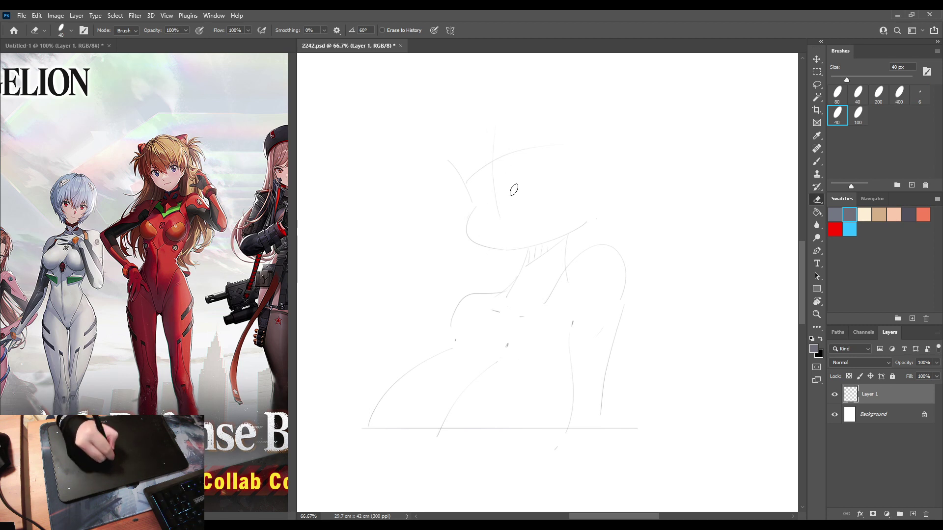
Erase the face's vertical centre line, redraw it at a slant, and rework the curved eye guideline.
drag(495, 135, 505, 212)
key(b)
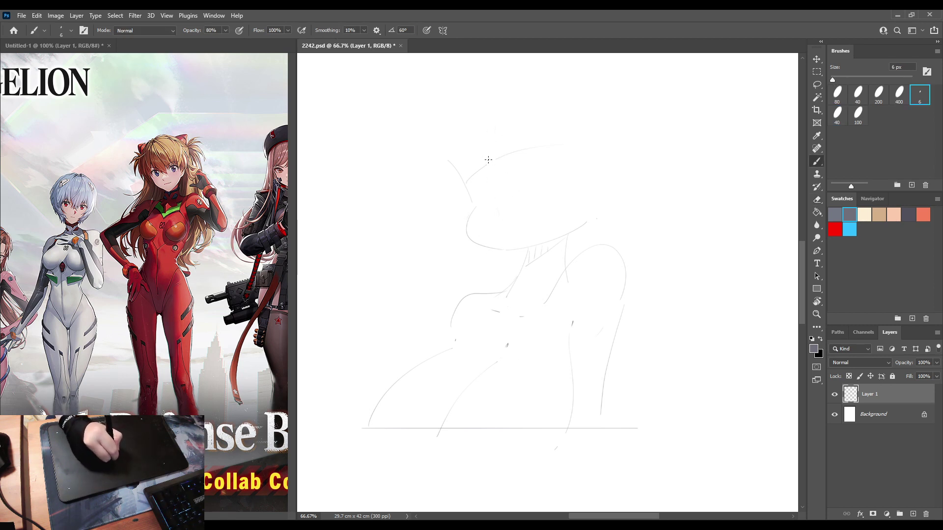
key(e)
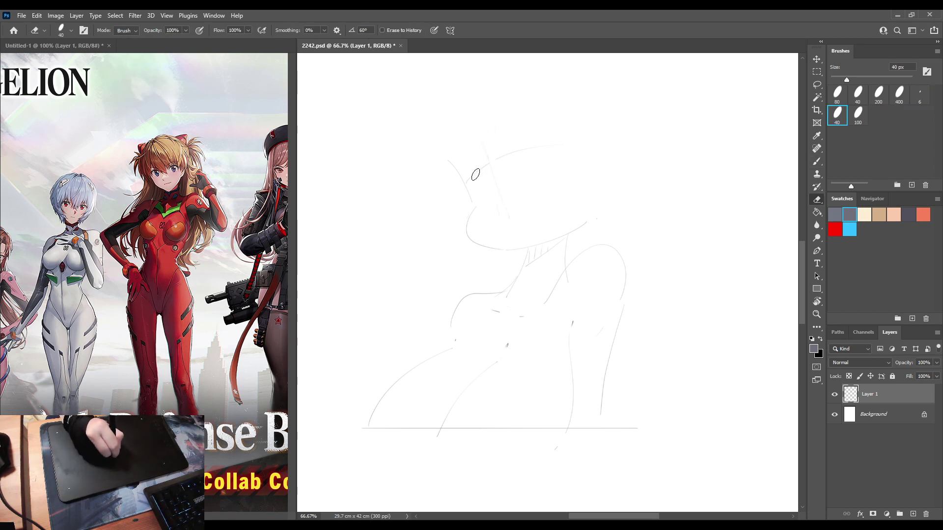
key(b)
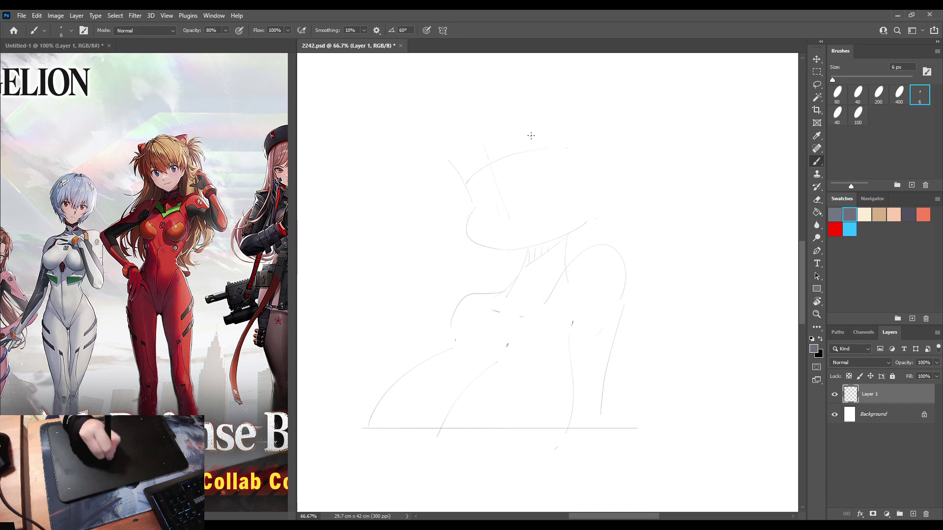
key(e)
key(b)
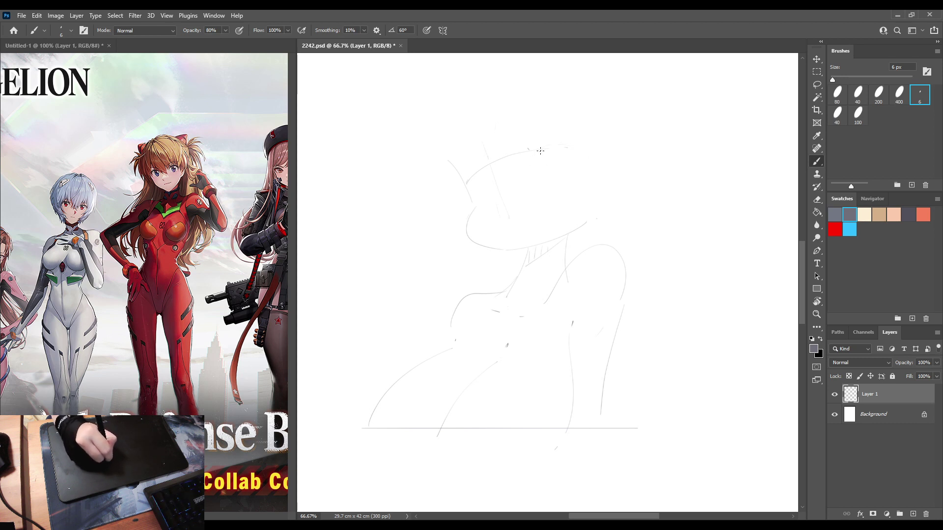
mouse_move(539, 162)
mouse_down()
mouse_move(578, 144)
mouse_move(592, 189)
mouse_move(556, 142)
mouse_move(592, 194)
mouse_up()
key(ctrl+z)
key(ctrl+z)
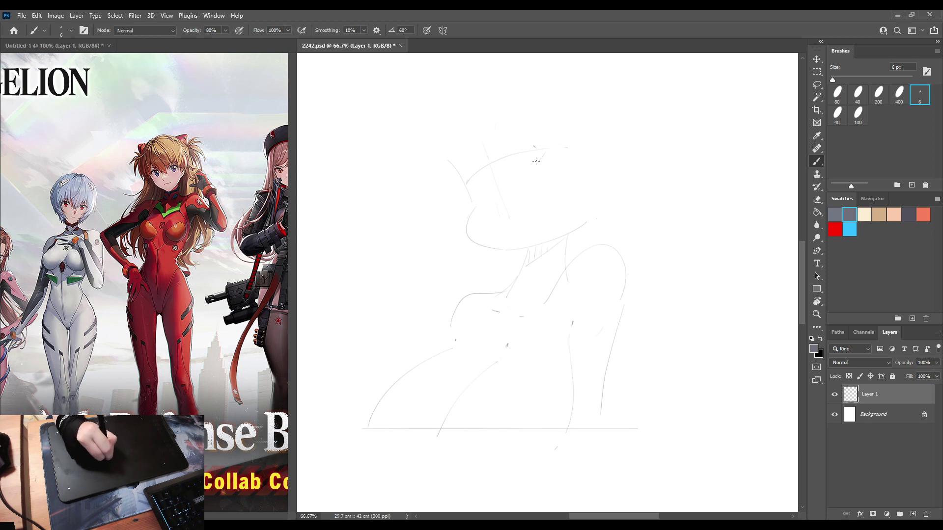
Outline the large rounded eye on the right side of the face and sketch a tall oval above it, clearing stray marks between them.
mouse_move(535, 161)
mouse_down()
mouse_move(562, 139)
mouse_move(578, 205)
mouse_up()
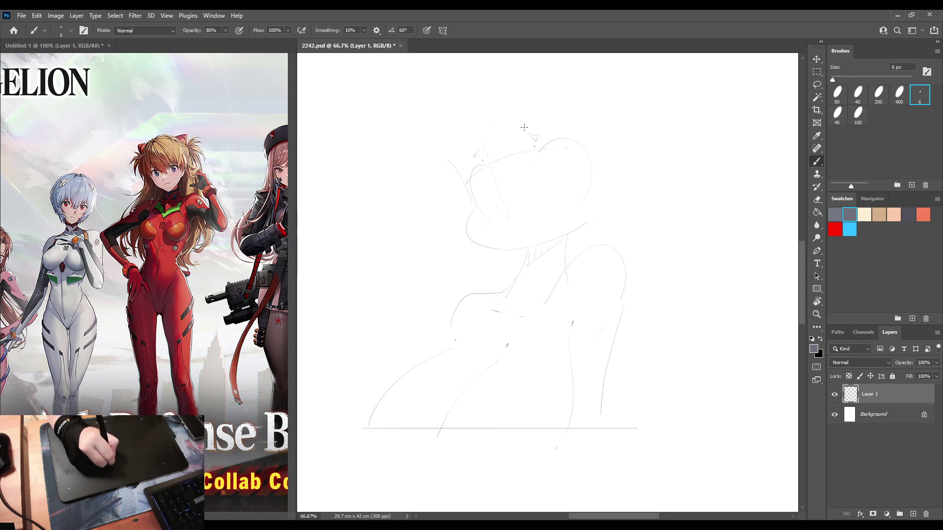
mouse_move(520, 114)
mouse_down()
mouse_move(529, 92)
mouse_move(552, 139)
mouse_up()
key(ctrl+z)
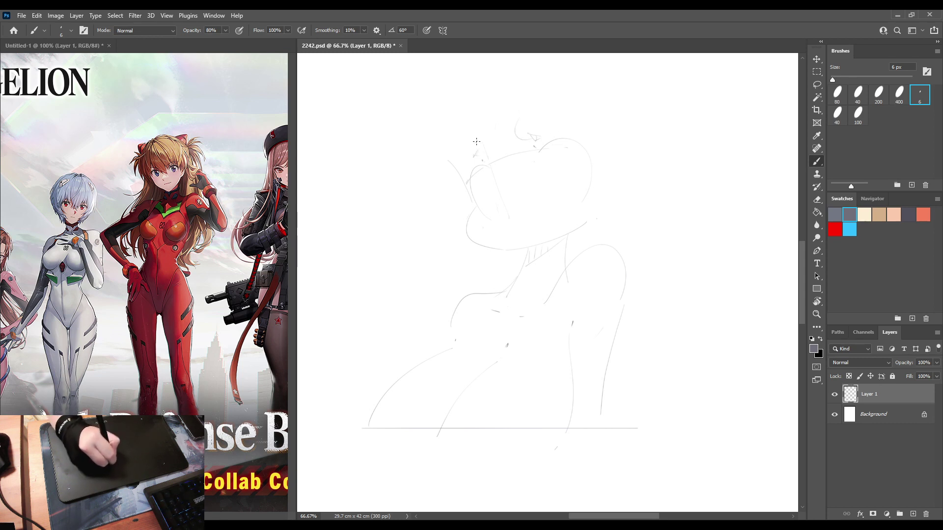
key(ctrl+z)
key(e)
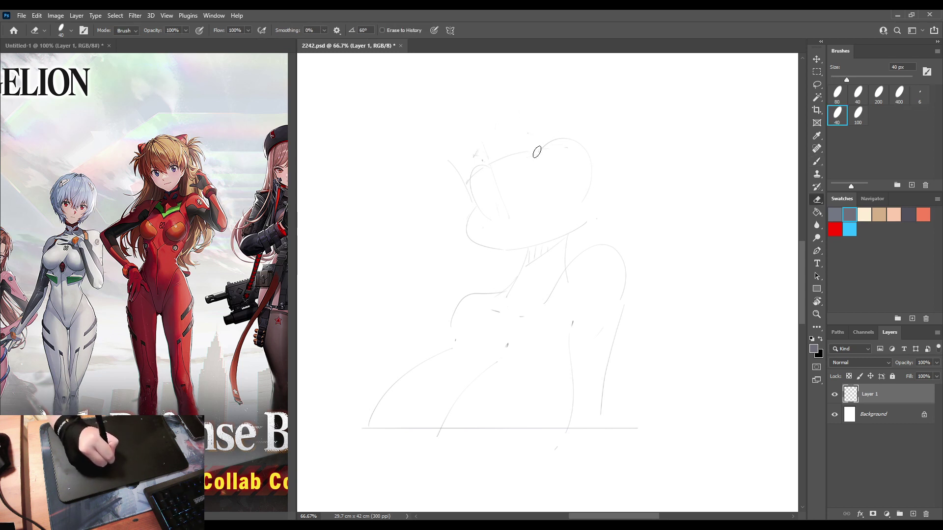
key(b)
mouse_move(532, 145)
mouse_down()
mouse_move(524, 106)
mouse_move(559, 131)
mouse_up()
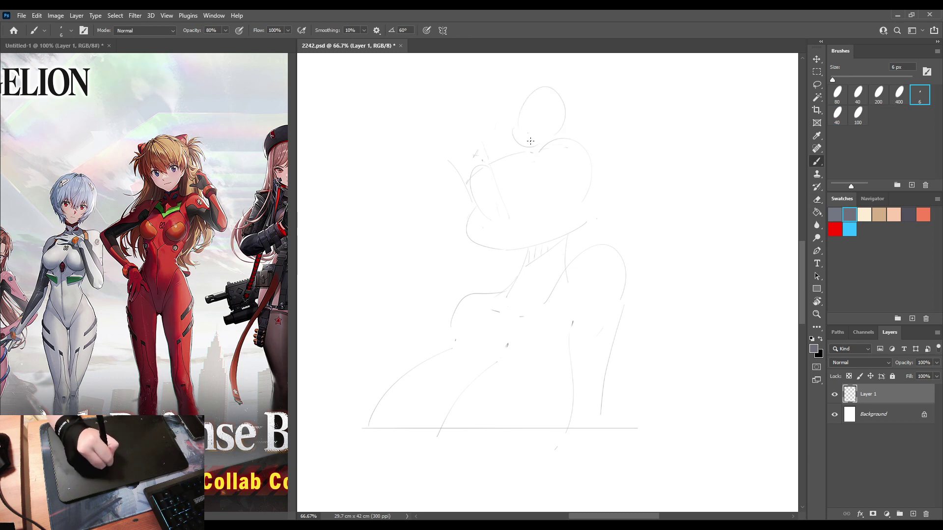
Sketch a tilted oval above the left eye and erase the face's slanted centre line.
key(e)
mouse_move(475, 153)
mouse_down()
mouse_move(485, 157)
mouse_move(461, 149)
mouse_move(489, 129)
mouse_move(484, 158)
mouse_up()
key(b)
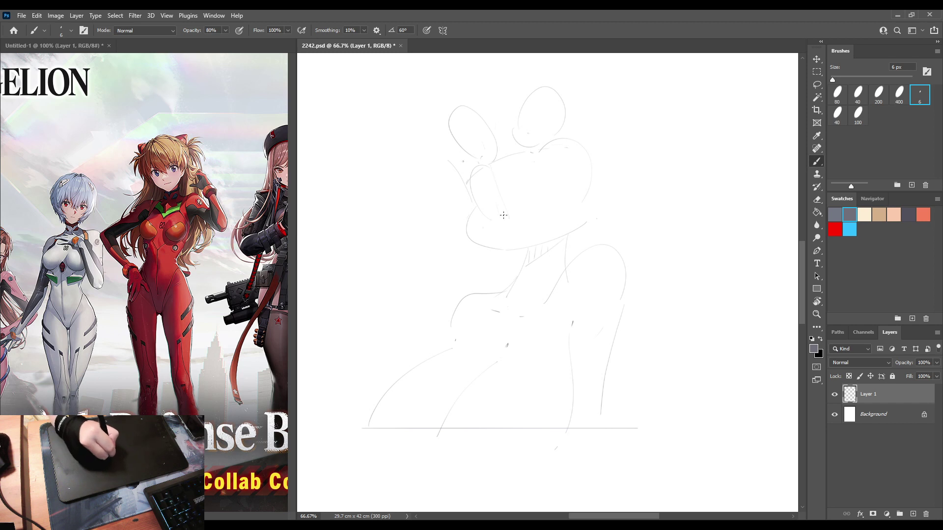
key(e)
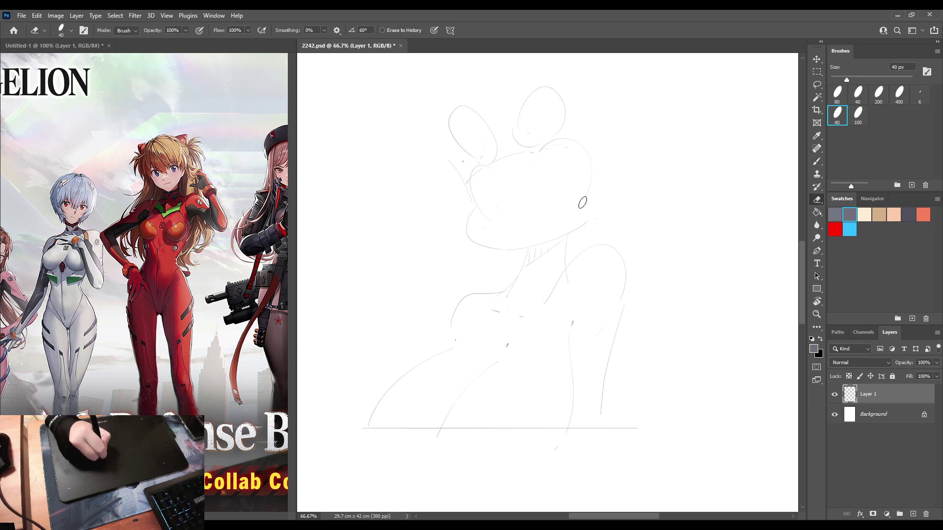
key(b)
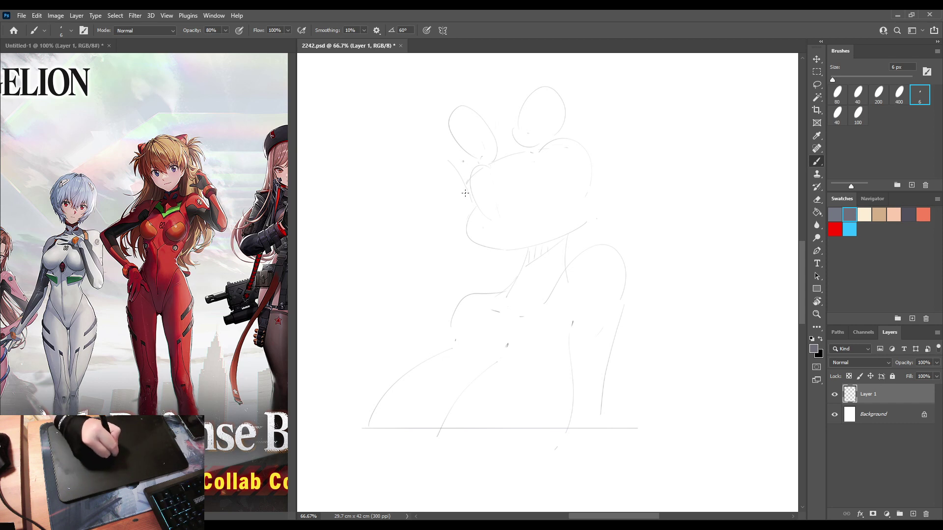
Sketch a small petal-shaped loop outside the left eye and a small oval outside the right eye.
mouse_move(461, 191)
mouse_down()
mouse_move(464, 208)
mouse_move(474, 204)
mouse_up()
key(ctrl+z)
key(ctrl+z)
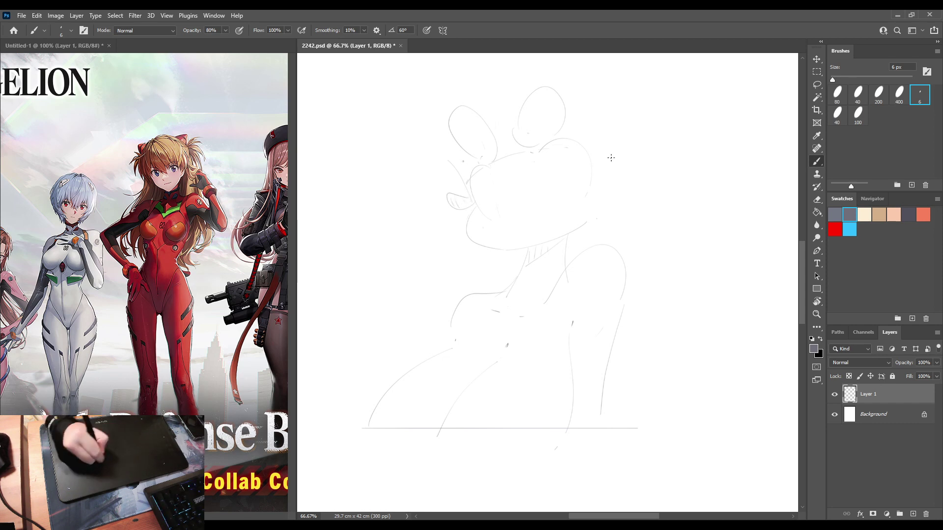
drag(606, 147, 594, 168)
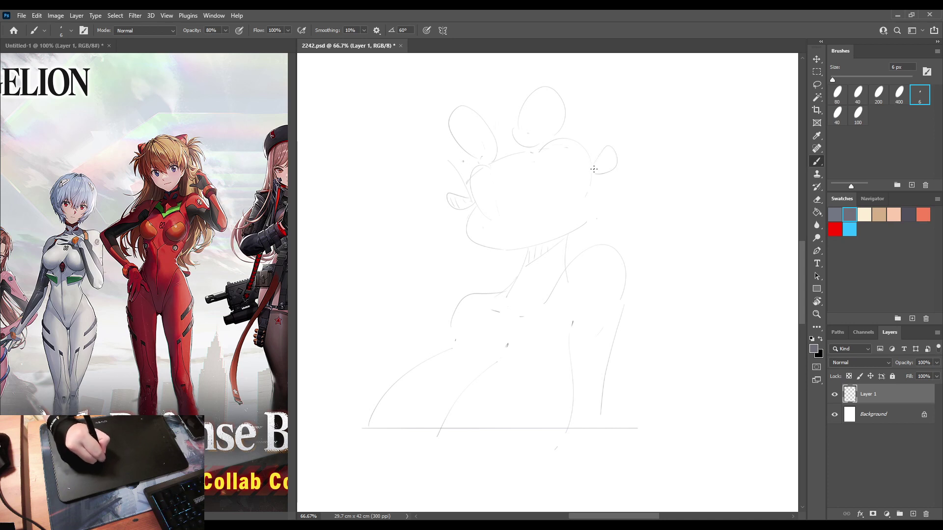
Add two smaller ovals down the right cheek and a small loop on the left cheek, trimming the jawline's right end.
key(e)
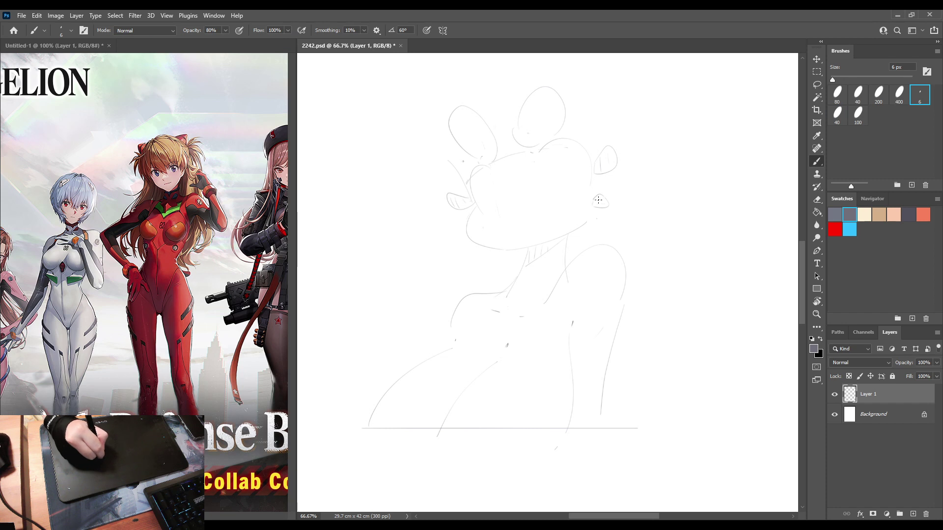
key(b)
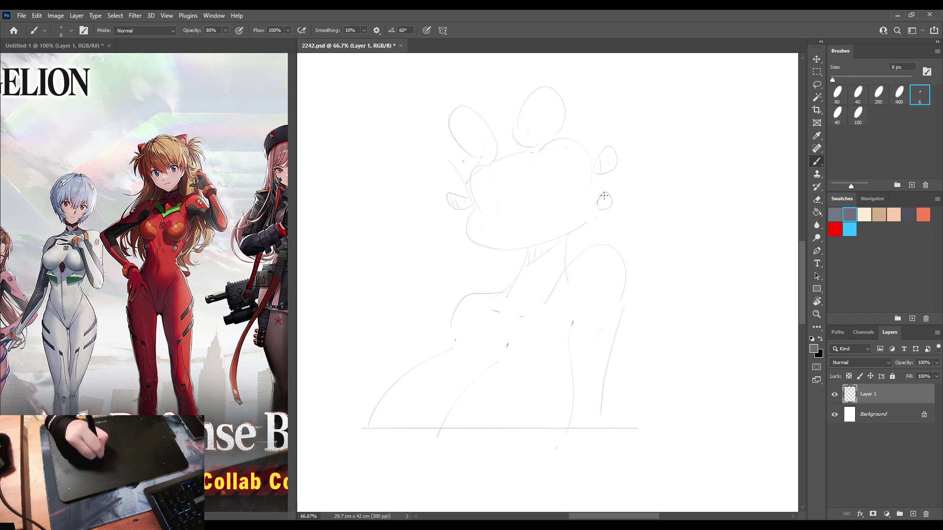
key(e)
drag(584, 226, 596, 222)
key(b)
key(e)
key(b)
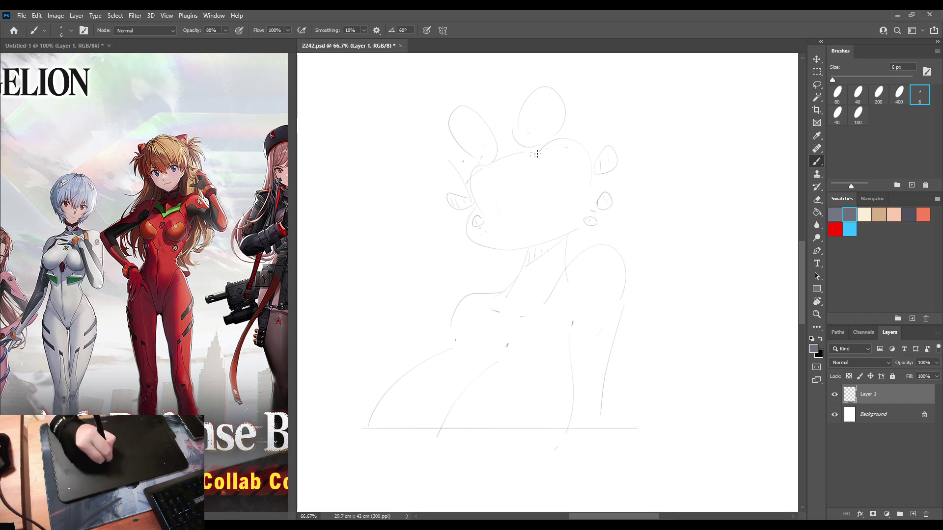
mouse_move(535, 156)
mouse_down()
mouse_move(572, 137)
mouse_move(594, 158)
mouse_move(563, 139)
mouse_move(591, 154)
mouse_up()
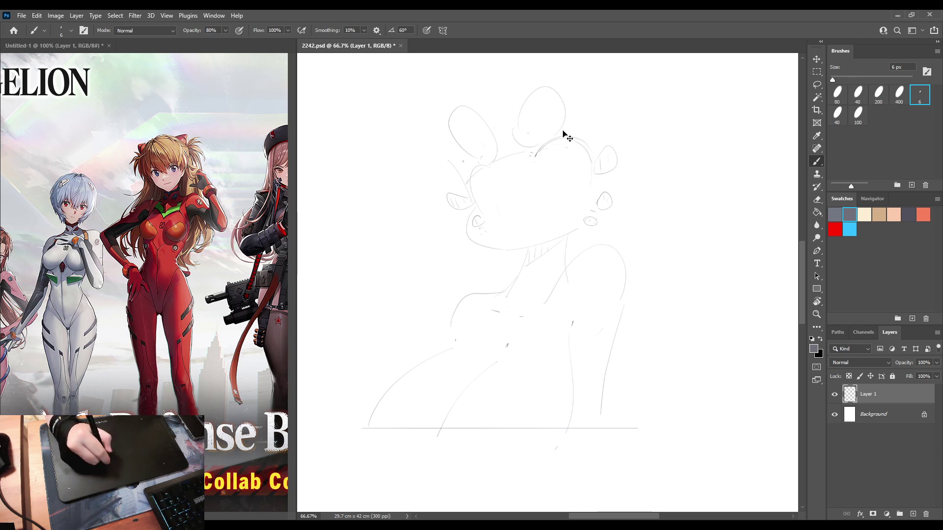
key(ctrl+z)
key(ctrl+z)
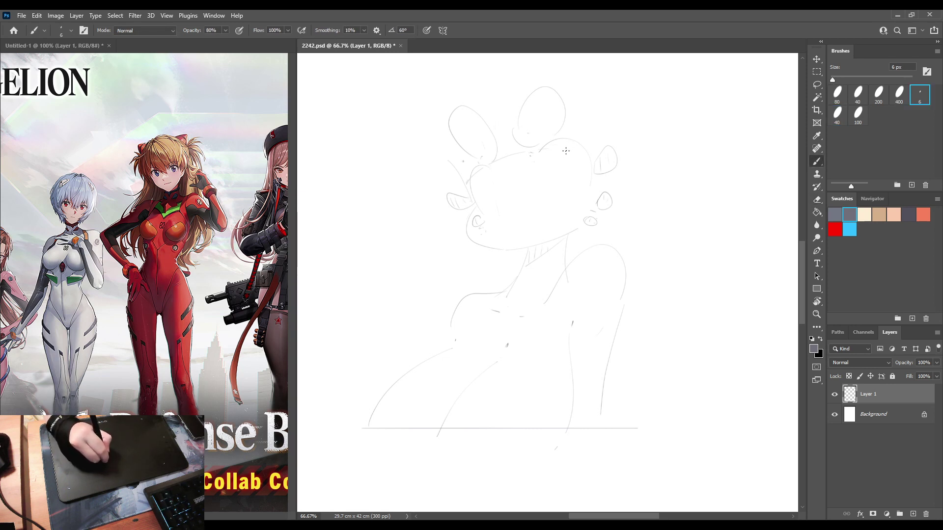
Sketch a tall iris oval inside the right eye, cleaning up its outline and the eye's outer edge.
key(e)
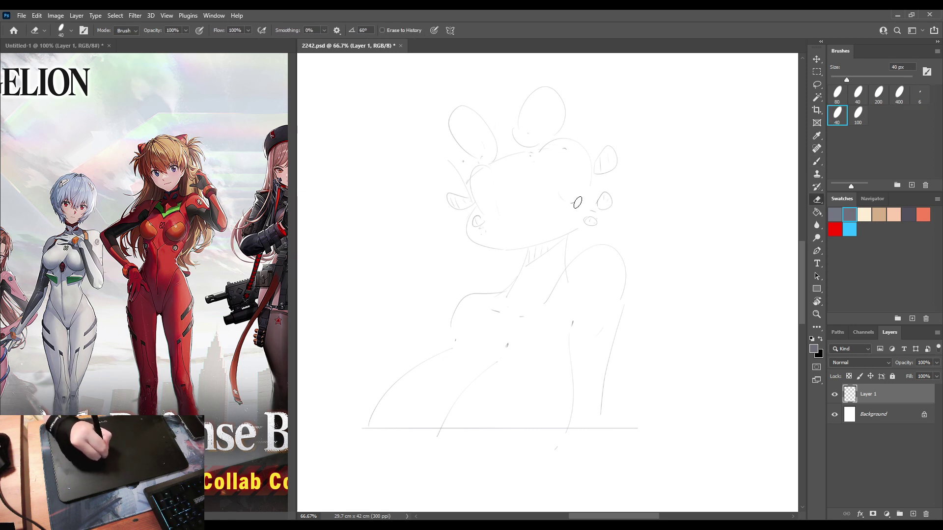
key(b)
key(e)
key(b)
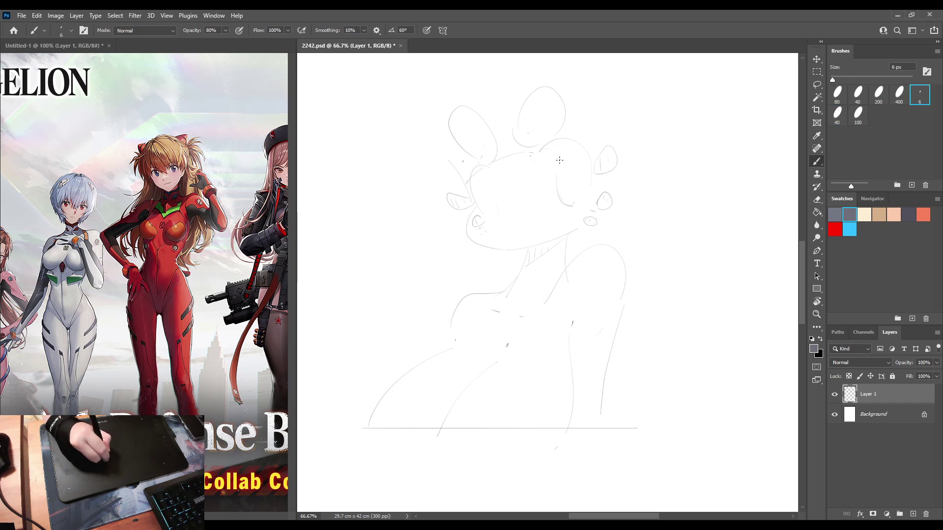
key(e)
key(b)
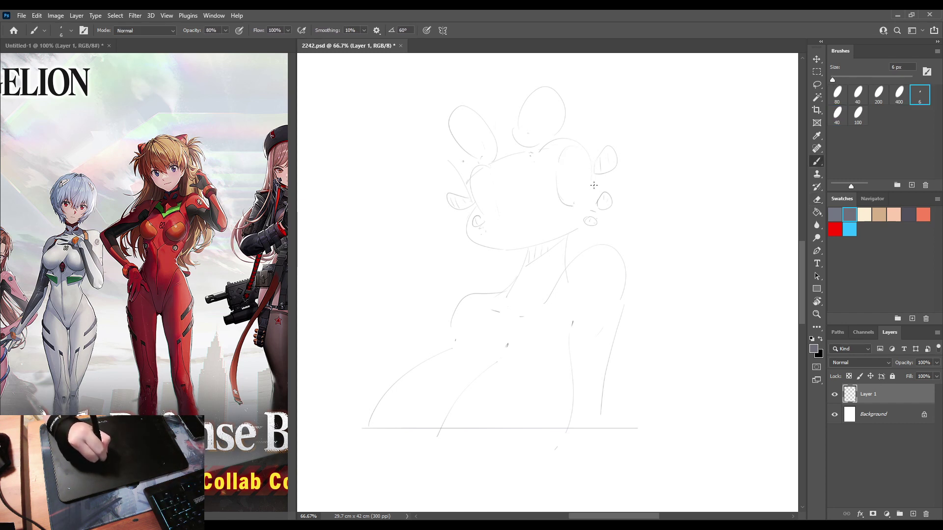
drag(594, 185, 589, 198)
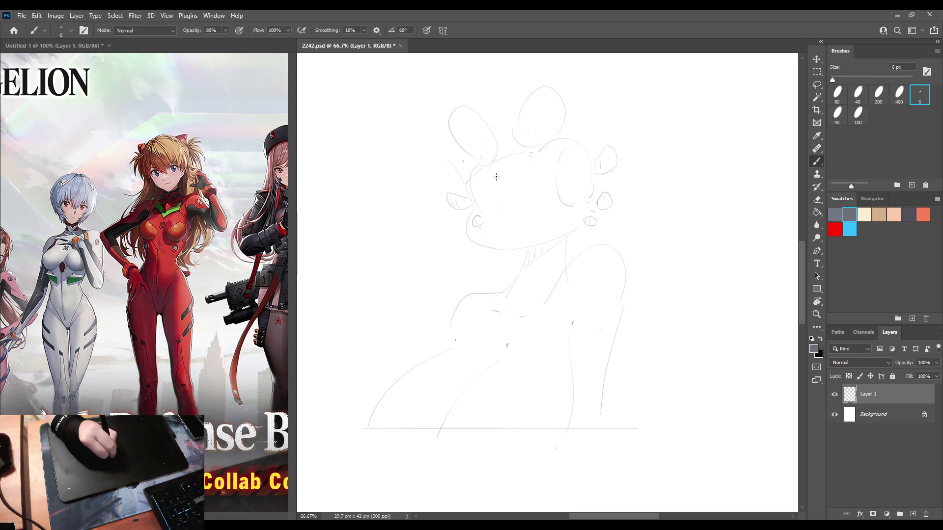
Sketch a narrow, slightly tilted iris oval inside the left eye, erasing and refining its inner side.
key(e)
key(b)
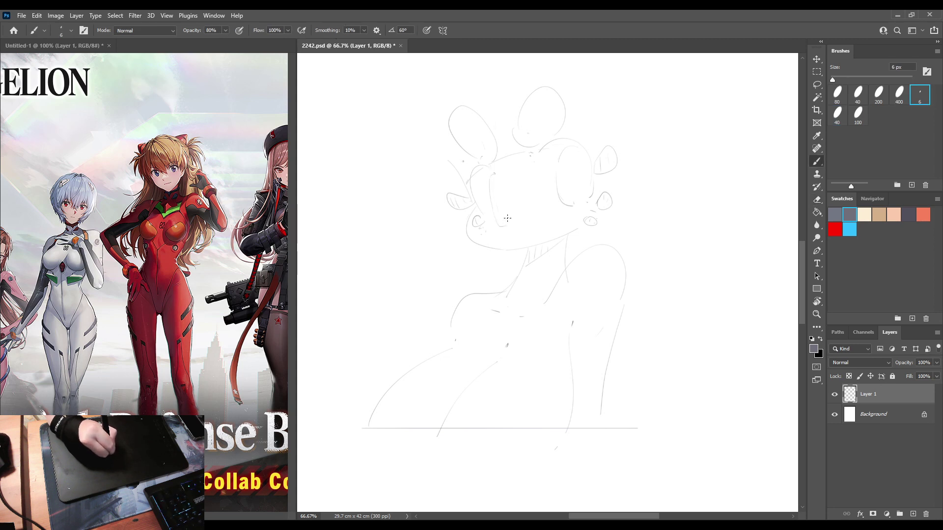
key(e)
mouse_move(501, 180)
mouse_down()
mouse_move(515, 220)
mouse_move(503, 223)
mouse_up()
key(b)
key(e)
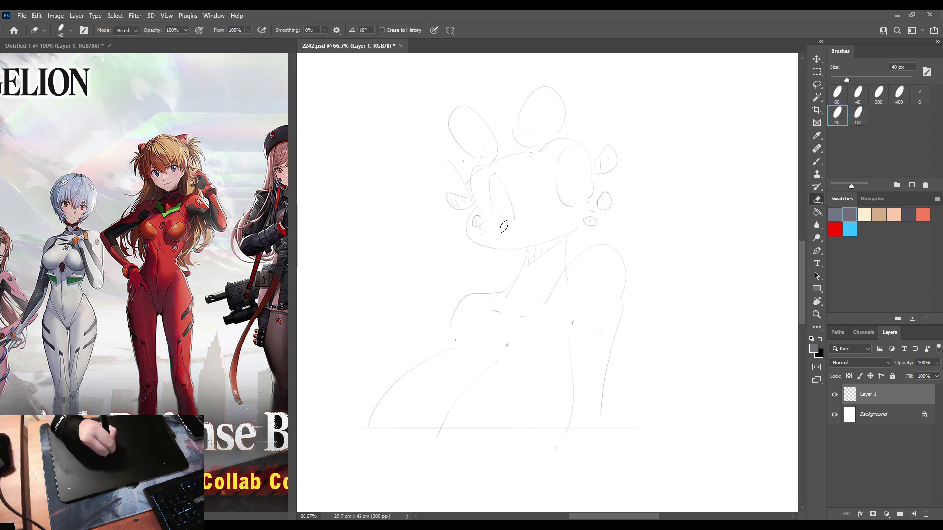
key(b)
Check the sketch mirrored, restore its orientation, and hatch both irises with light diagonal strokes.
key(ctrl+shift+h)
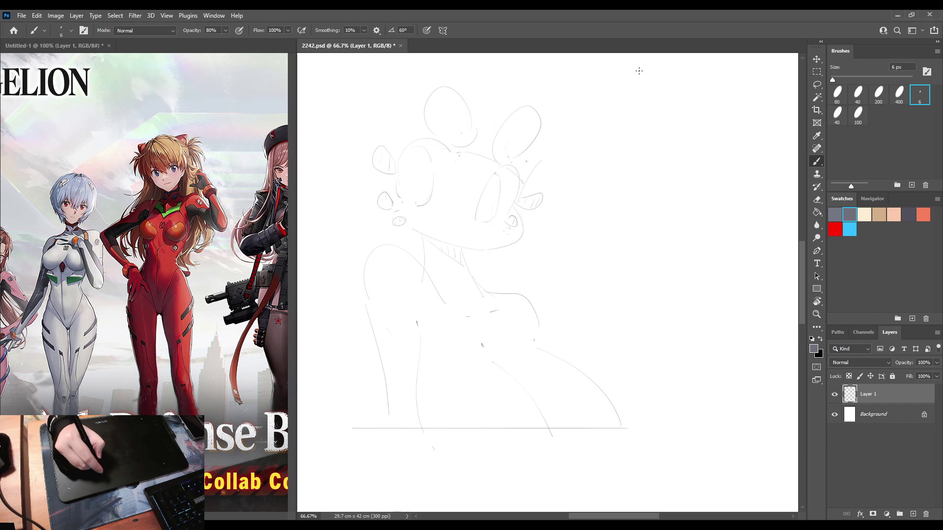
key(ctrl+shift+h)
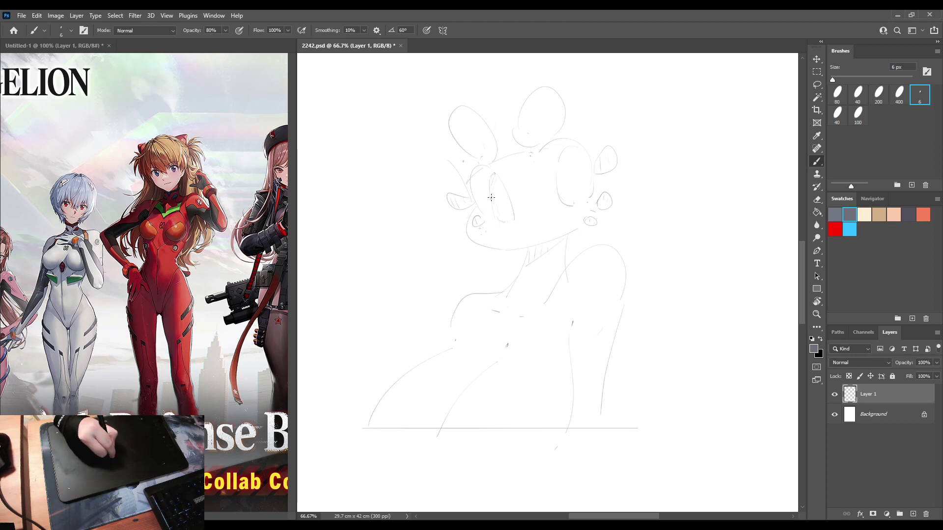
drag(493, 210, 514, 215)
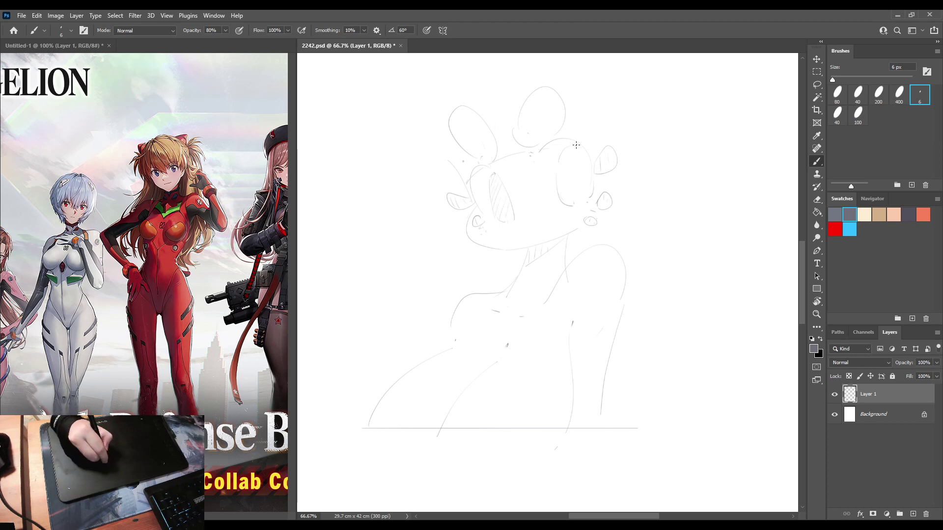
mouse_move(560, 180)
mouse_down()
mouse_move(572, 194)
mouse_move(588, 169)
mouse_move(590, 191)
mouse_up()
Lasso the right eye with its surrounding ovals and shift them slightly down and to the right.
key(l)
mouse_move(513, 145)
mouse_down()
mouse_move(612, 72)
mouse_move(643, 165)
mouse_move(608, 182)
mouse_move(621, 213)
mouse_move(598, 229)
mouse_move(560, 215)
mouse_move(590, 194)
mouse_up()
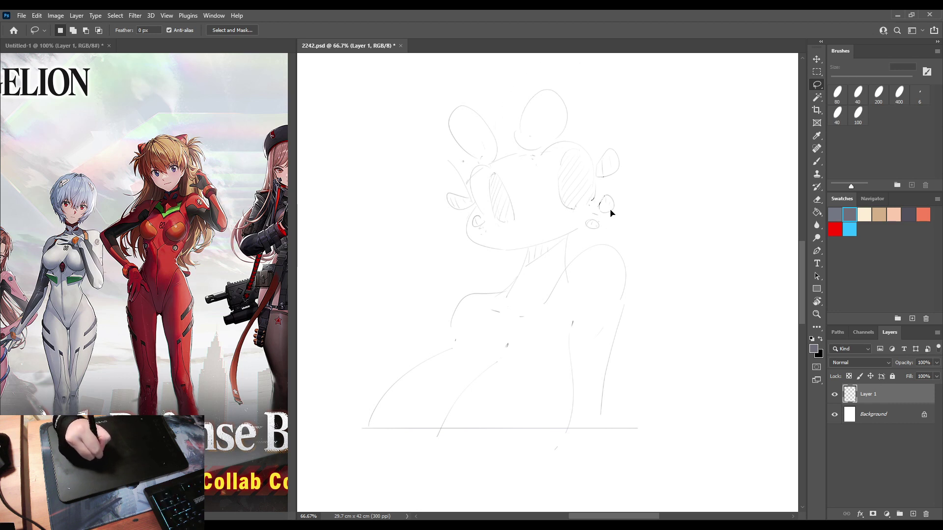
key(e)
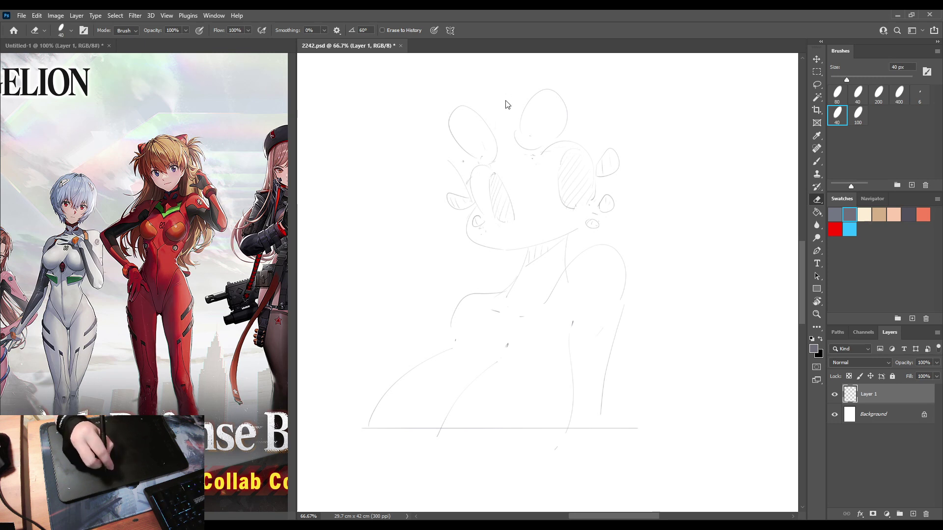
key(h)
key(h)
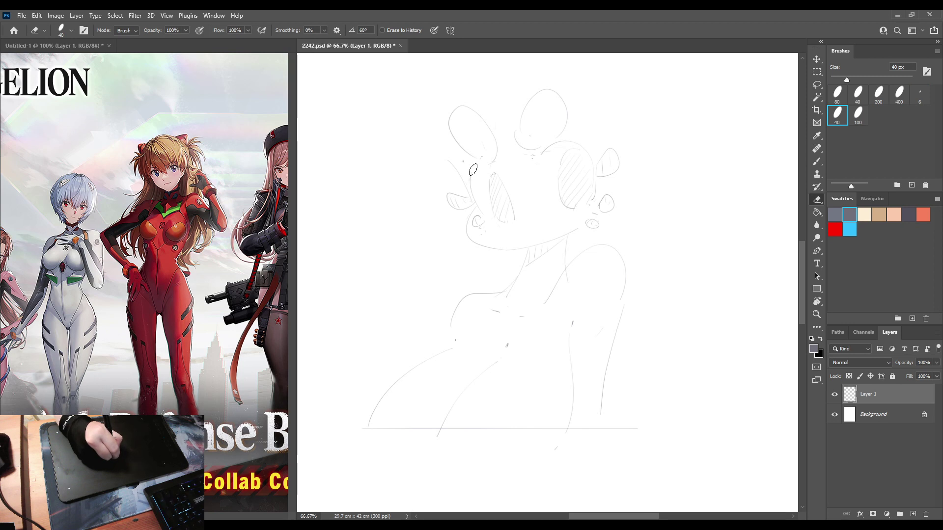
Redraw the upper curve of the left eye and add a small loop above the right eye's inner corner.
key(b)
drag(473, 173, 492, 159)
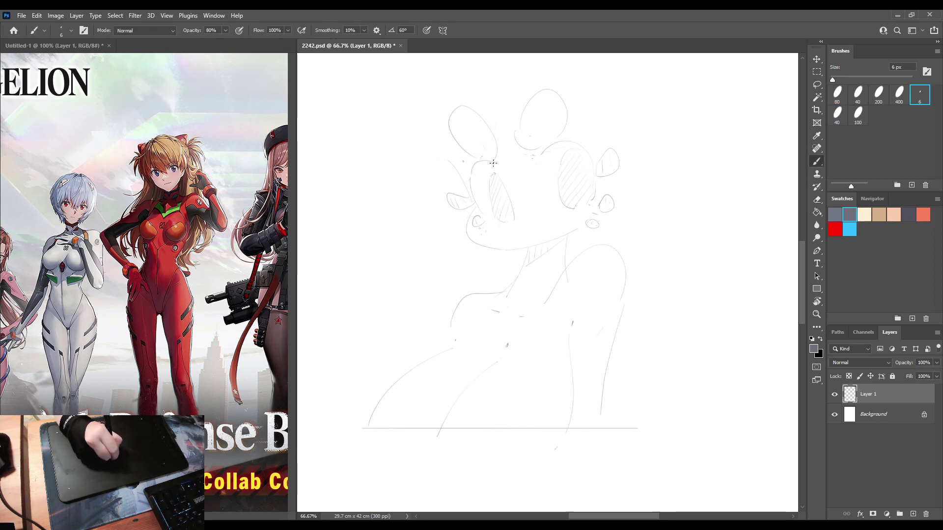
drag(570, 134, 544, 140)
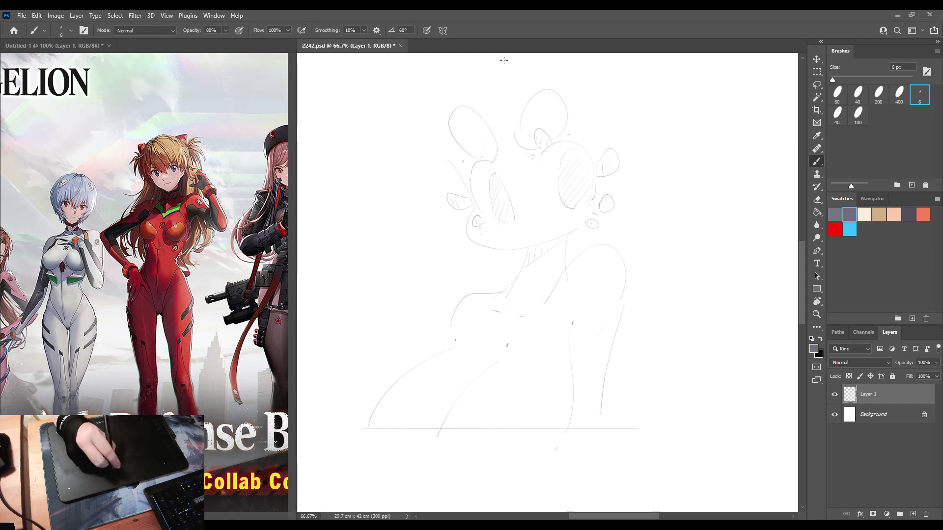
Erase and redraw the left iris outline, and check the face in a mirrored view.
key(e)
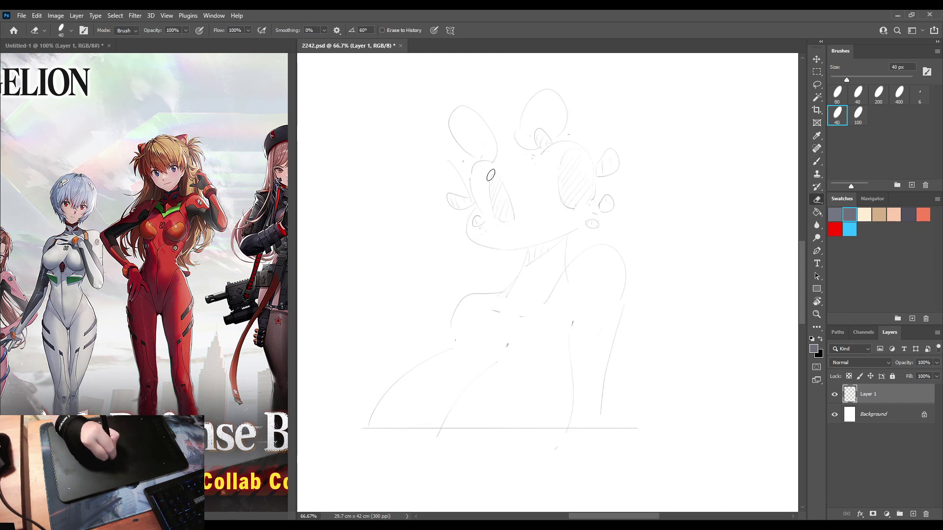
key(b)
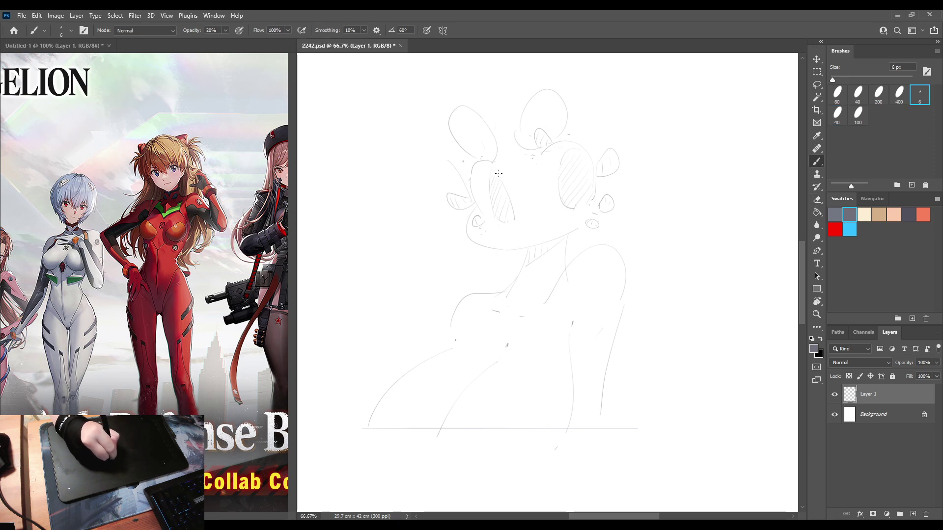
key(e)
key(b)
key(e)
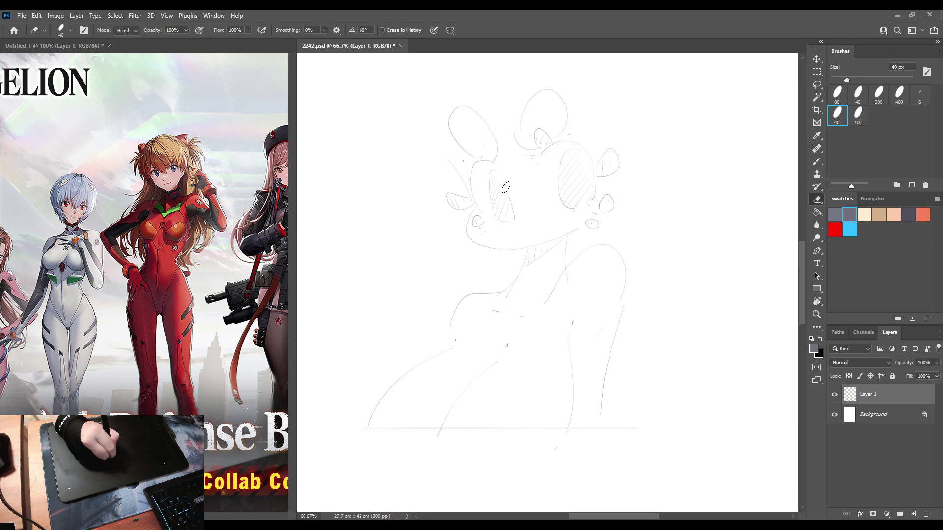
key(b)
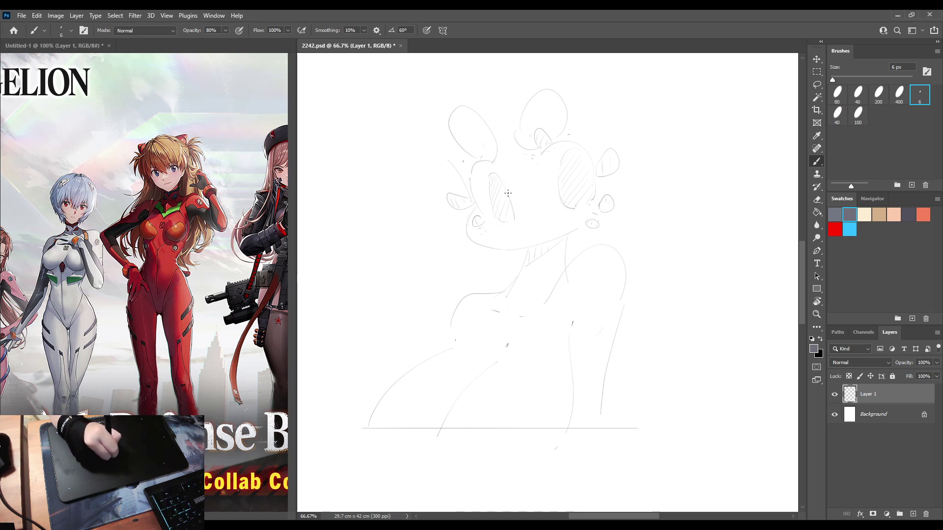
key(ctrl+shift+h)
key(ctrl+shift+h)
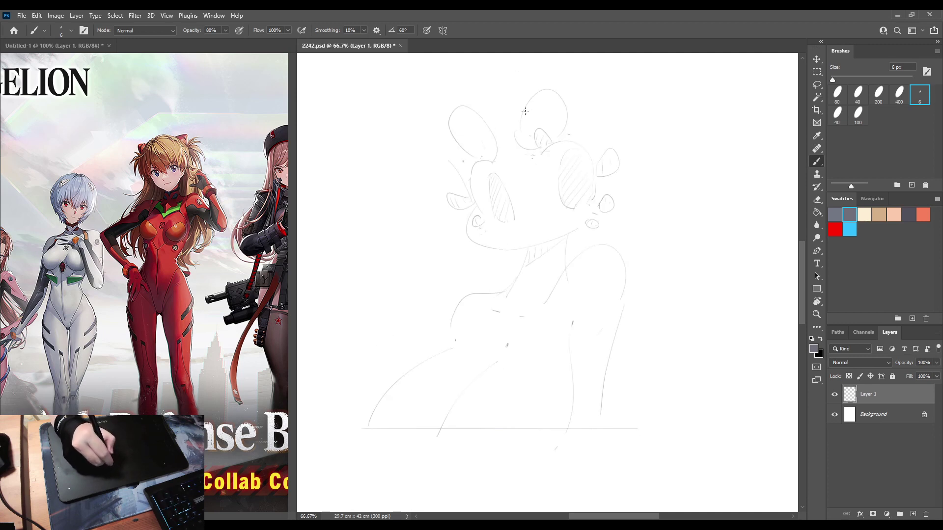
Add a small curved loop at the left eye's upper outer corner and check the sketch in a mirrored view.
drag(466, 166, 467, 178)
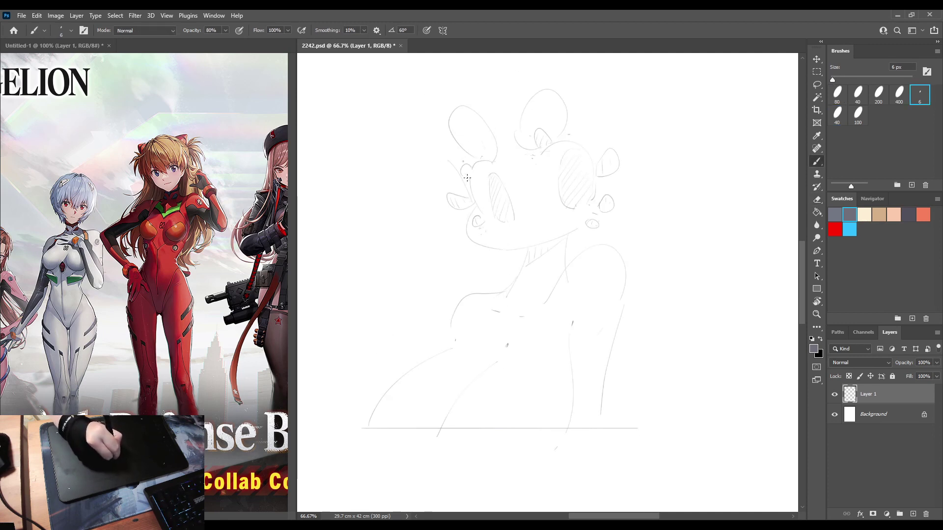
key(ctrl+shift+h)
key(ctrl+shift+h)
key(ctrl+shift+h)
key(ctrl+shift+h)
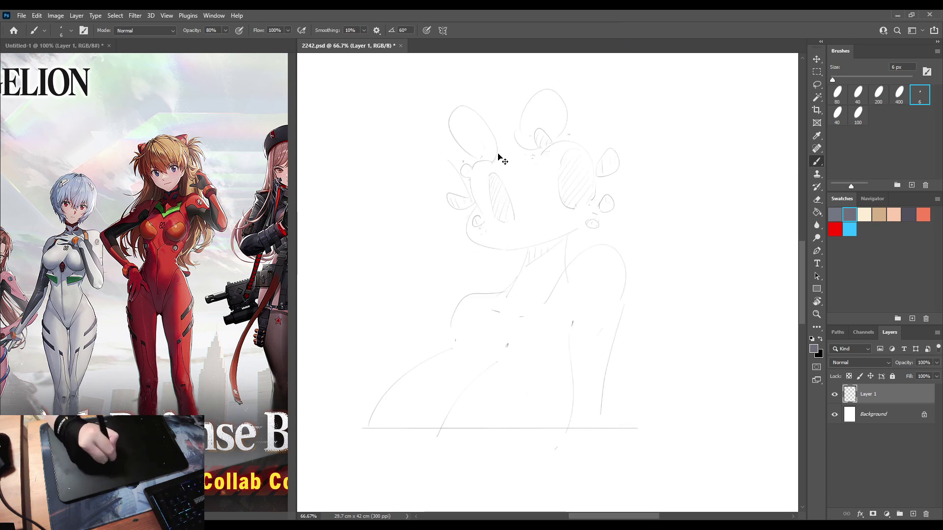
Erase the small loop at the left eye's upper outer corner and rework the faint placement marks on the lower face.
key(e)
key(b)
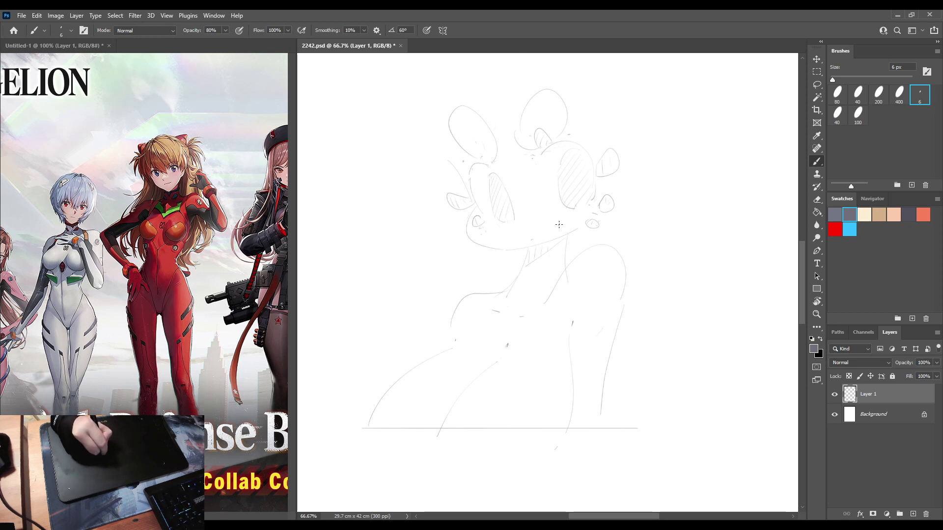
key(ctrl+shift+h)
key(h)
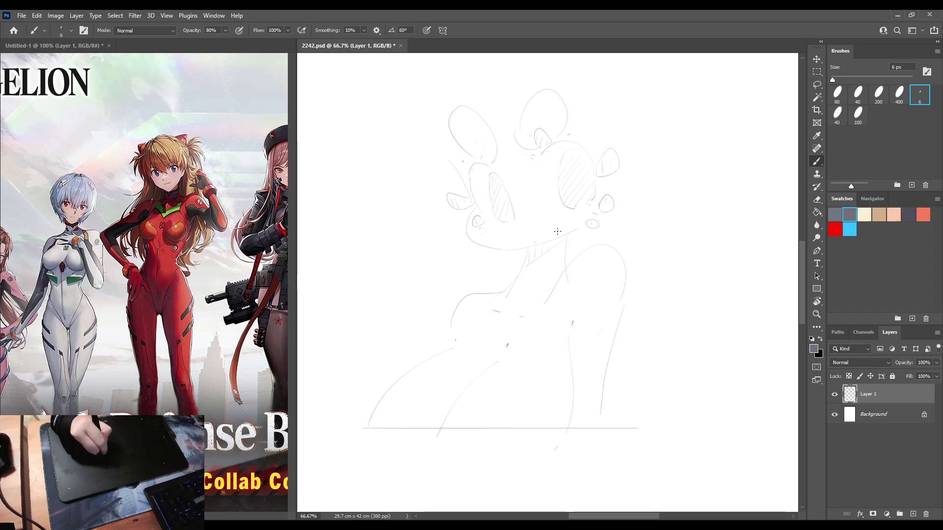
key(h)
key(h)
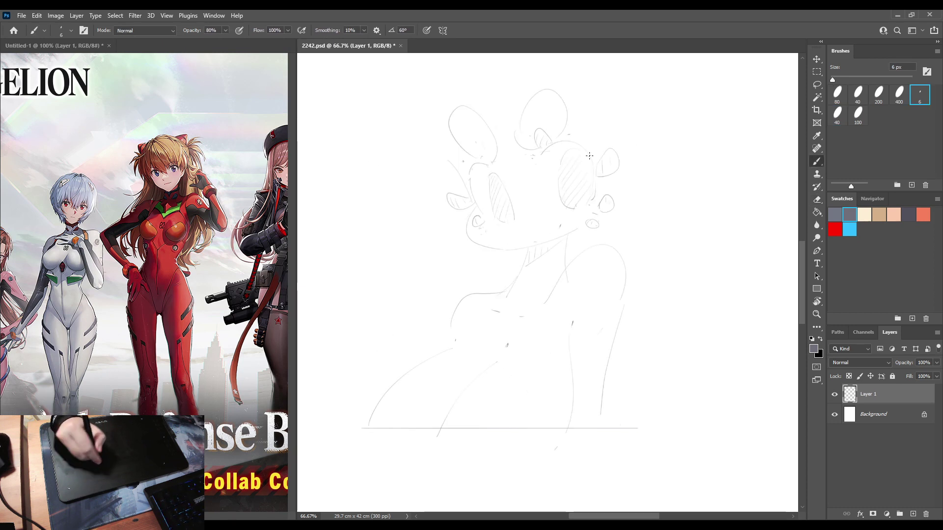
key(e)
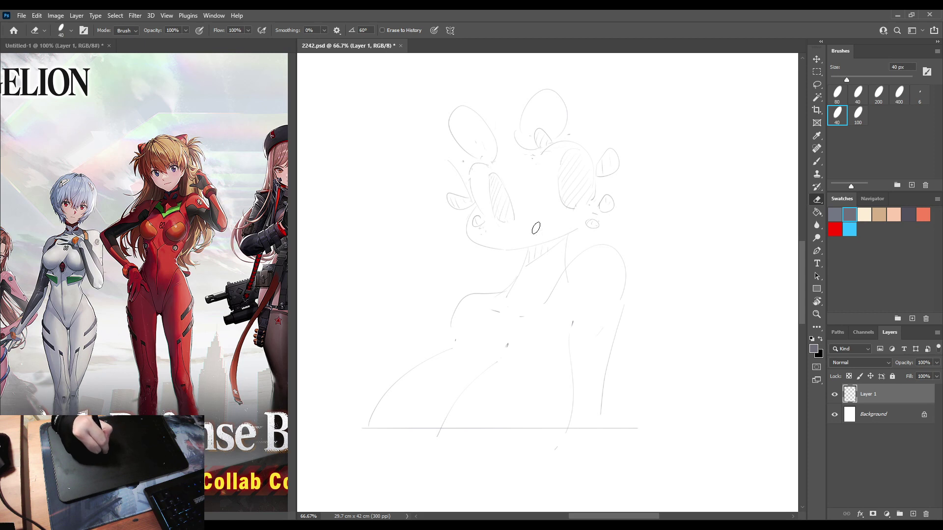
key(b)
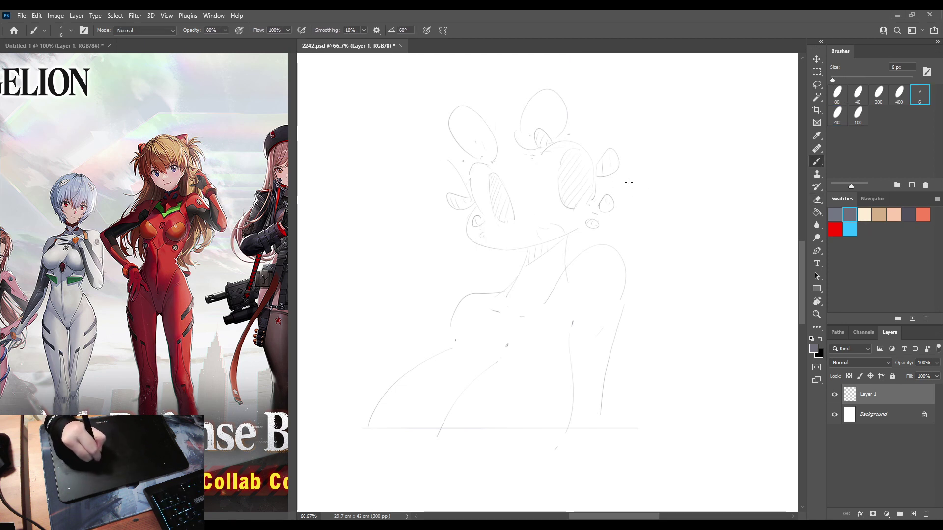
Draw a large oval for the ear beyond the right eye's outer shapes and add a short stroke inside it.
drag(629, 172, 632, 209)
key(ctrl+z)
mouse_move(627, 169)
mouse_down()
mouse_move(652, 166)
mouse_move(629, 212)
mouse_up()
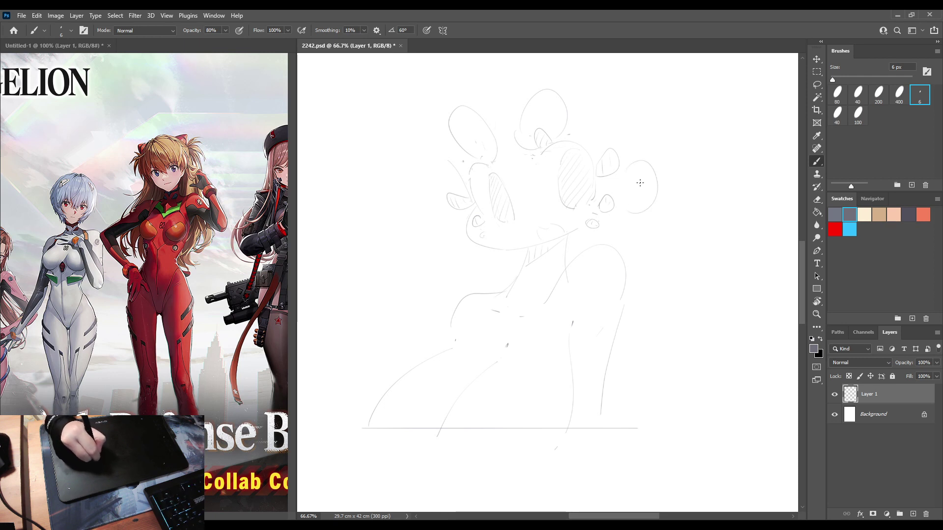
drag(639, 176, 635, 197)
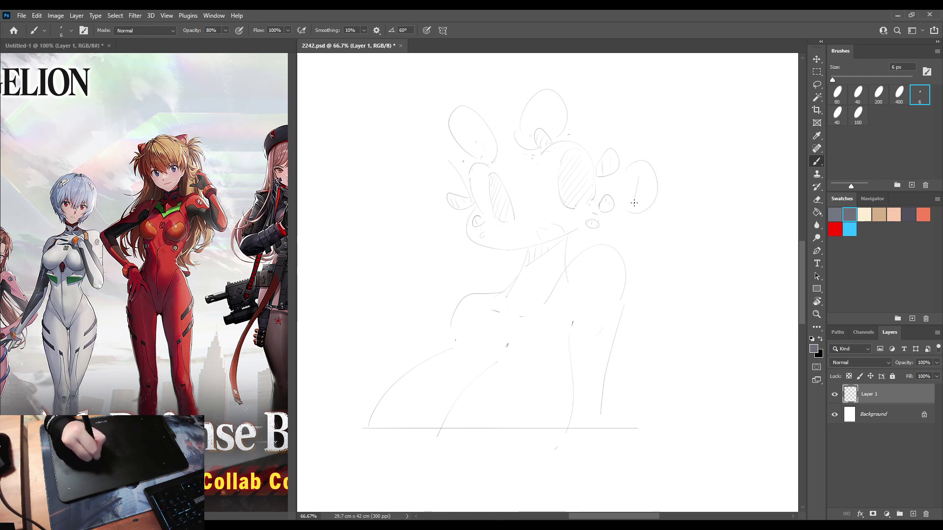
Replace the small arc above the jaw with small dots and check the sketch in a mirrored view.
key(e)
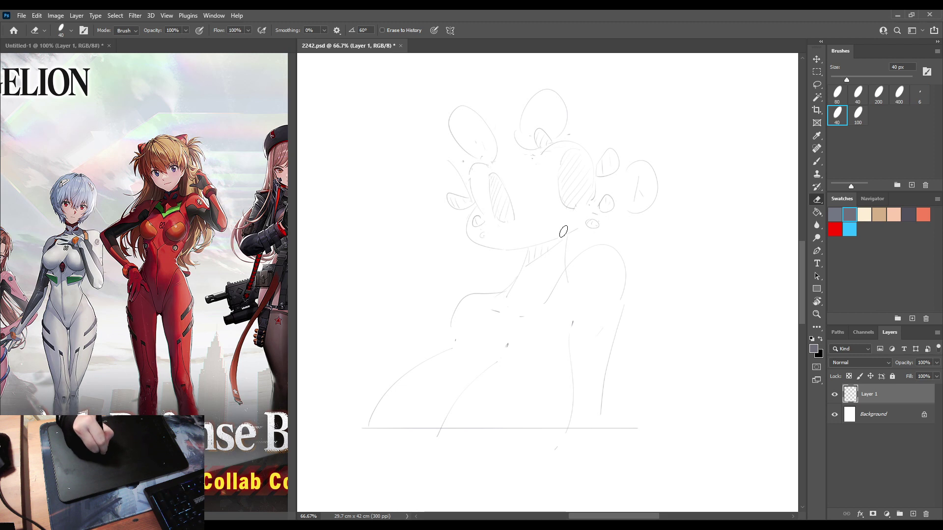
key(b)
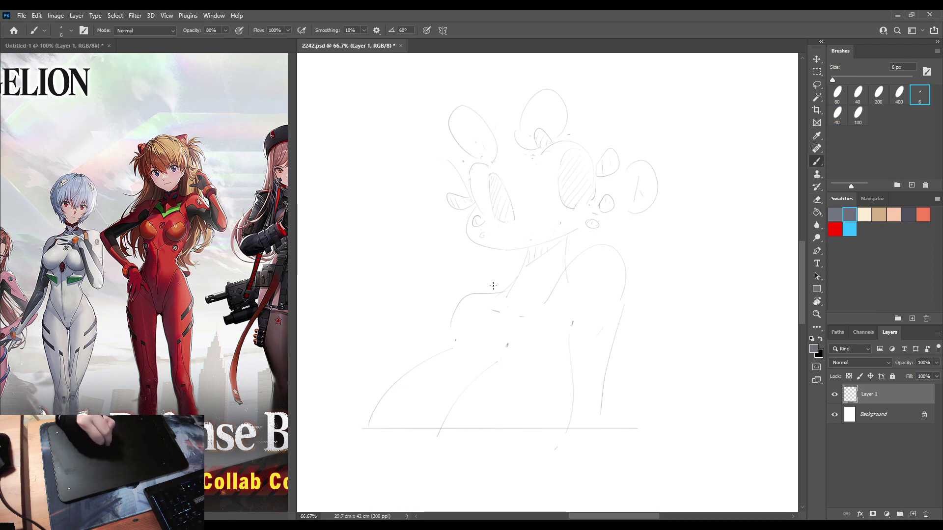
key(ctrl+shift+h)
key(ctrl+shift+h)
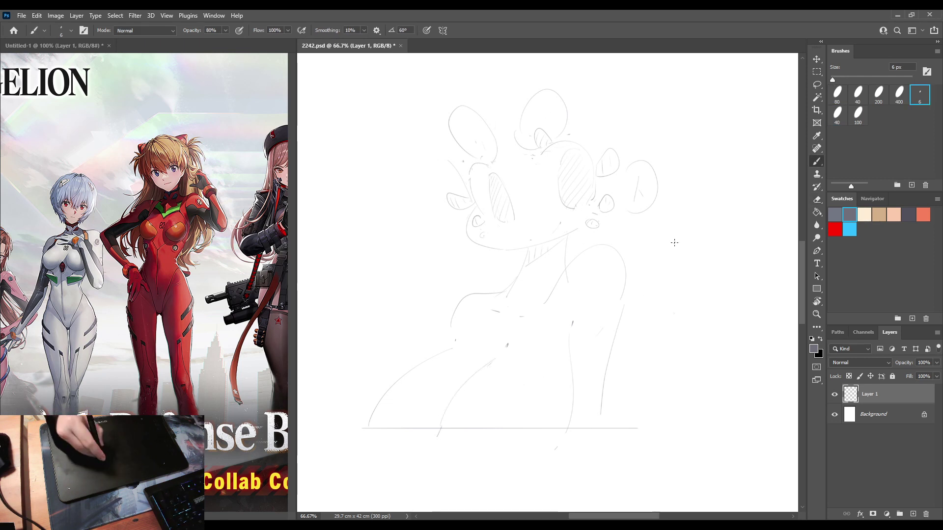
key(e)
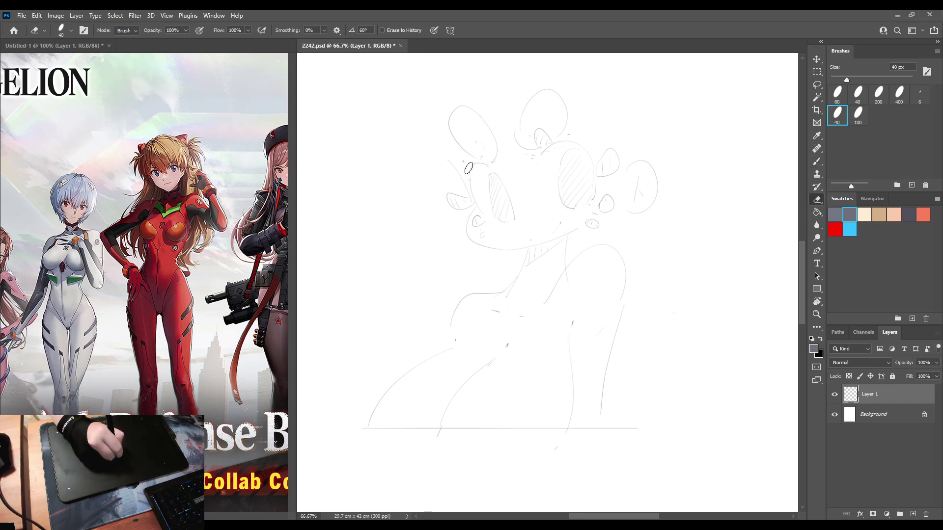
Add a new layer above Layer 1 and sketch the central fringe lock falling between the eyes, cleaning up its tip.
click(913, 513)
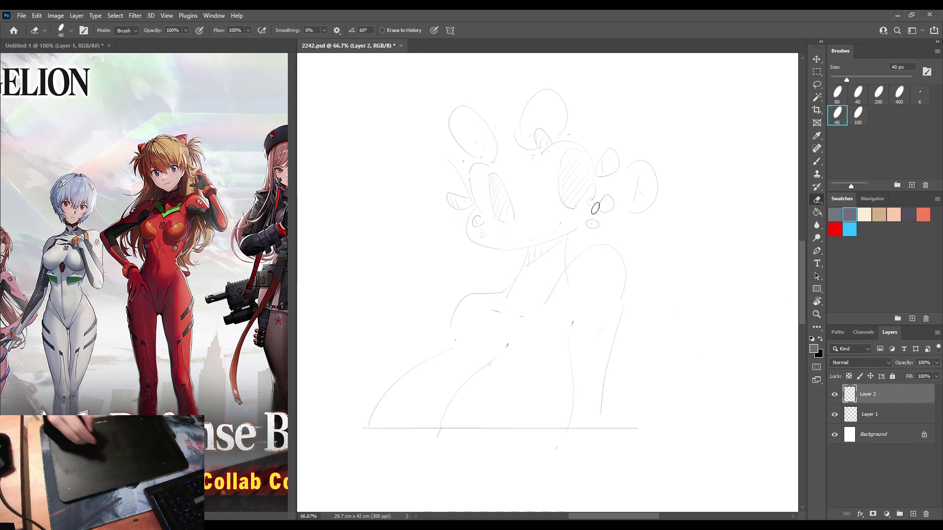
drag(580, 261, 583, 285)
key(b)
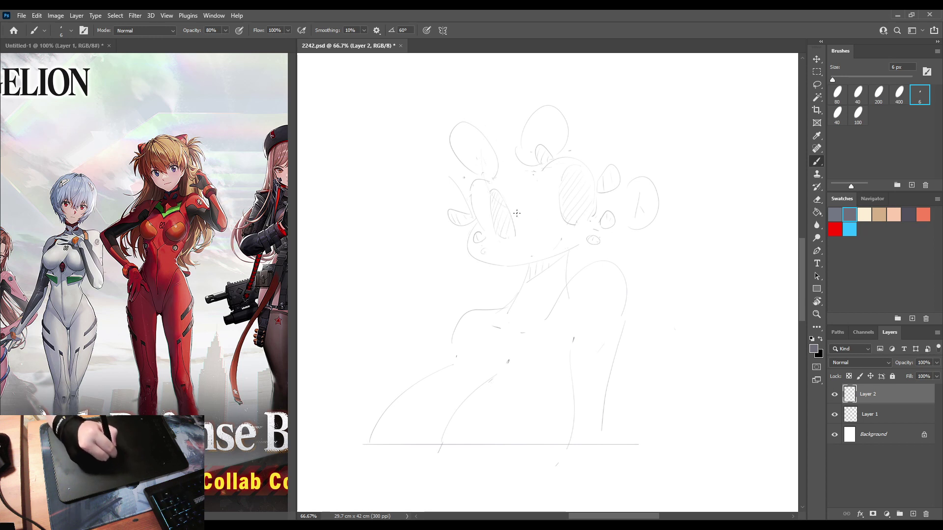
drag(501, 117, 546, 210)
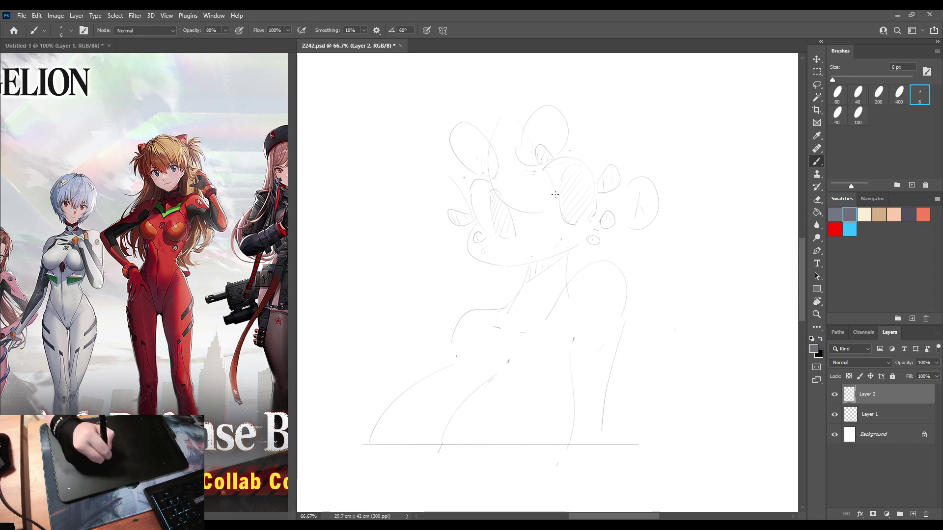
key(e)
drag(520, 209, 529, 215)
key(b)
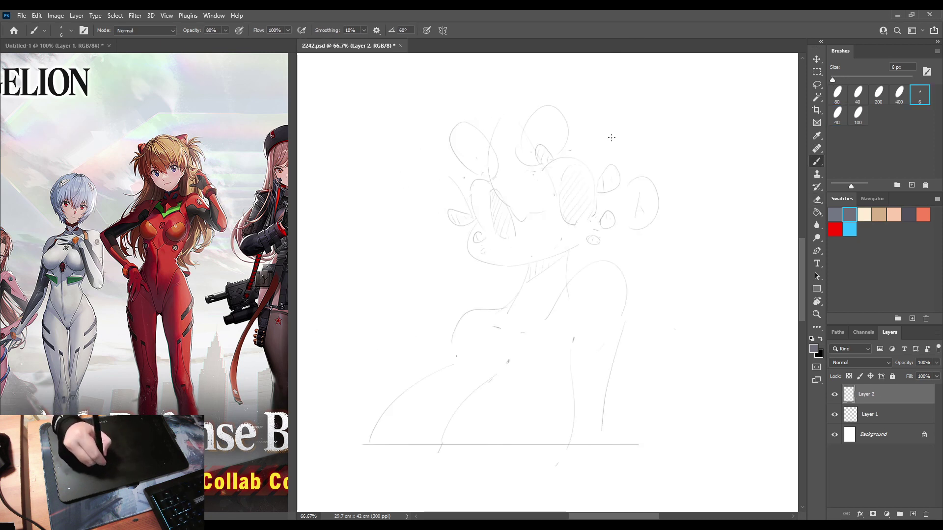
Sketch the bangs sweeping over the right eye and the curved side lock around the left eye.
drag(542, 168, 632, 182)
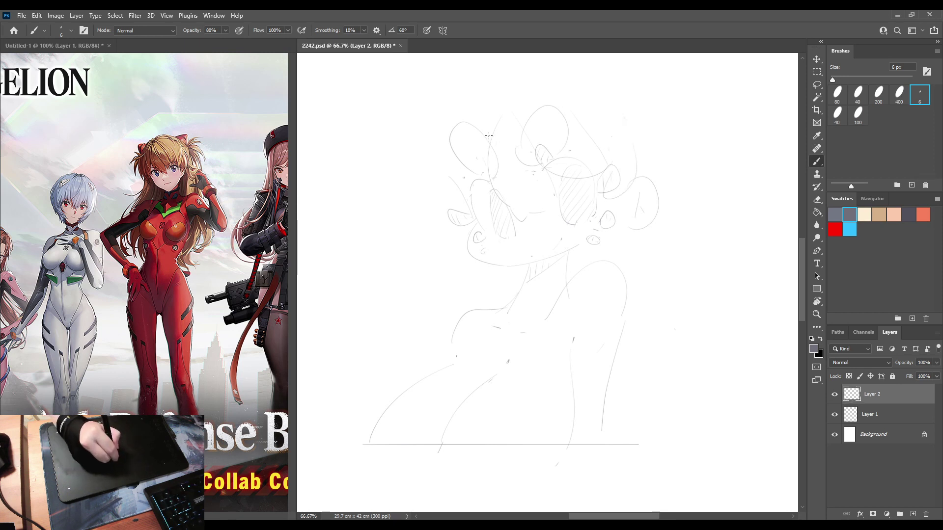
mouse_move(458, 123)
mouse_down()
mouse_move(442, 197)
mouse_move(469, 208)
mouse_up()
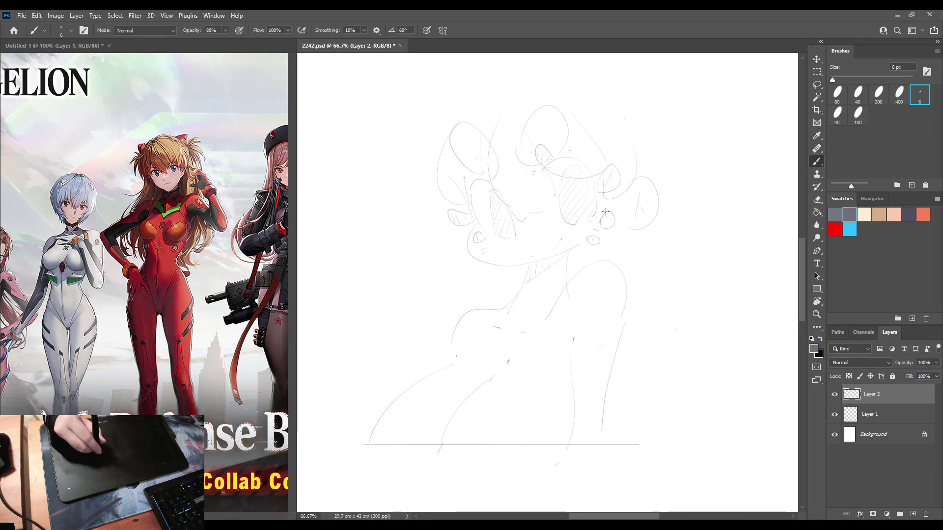
mouse_move(622, 210)
mouse_down()
mouse_move(571, 267)
mouse_move(575, 309)
mouse_up()
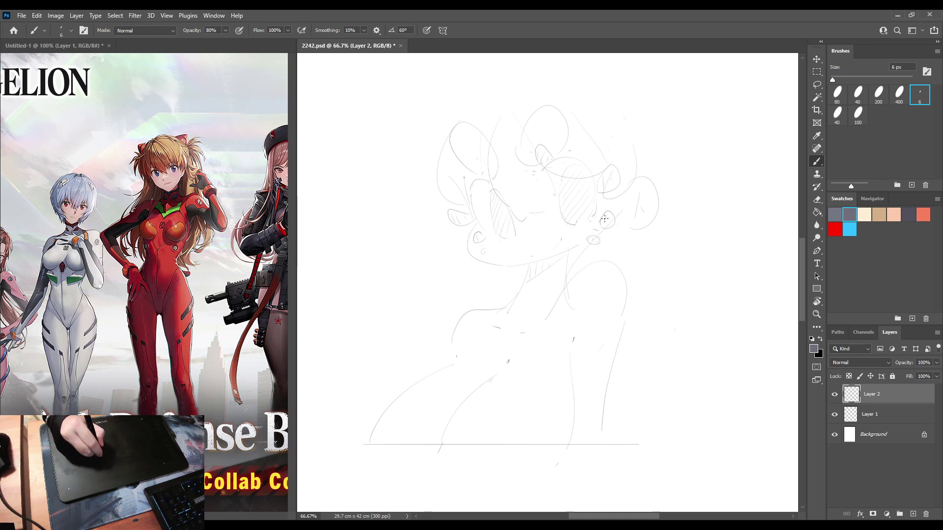
key(ctrl+z)
mouse_move(602, 196)
mouse_down()
mouse_move(573, 339)
mouse_move(579, 281)
mouse_up()
key(ctrl+z)
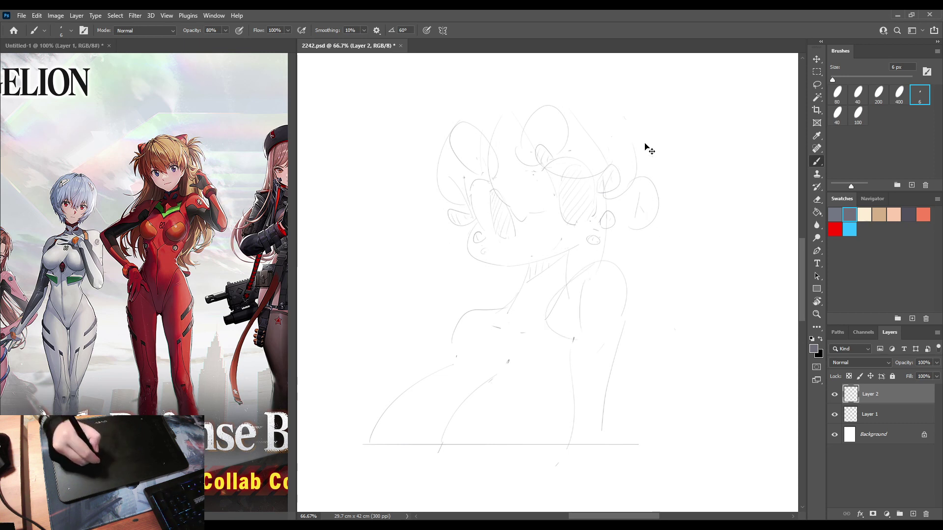
key(ctrl+z)
key(ctrl+z)
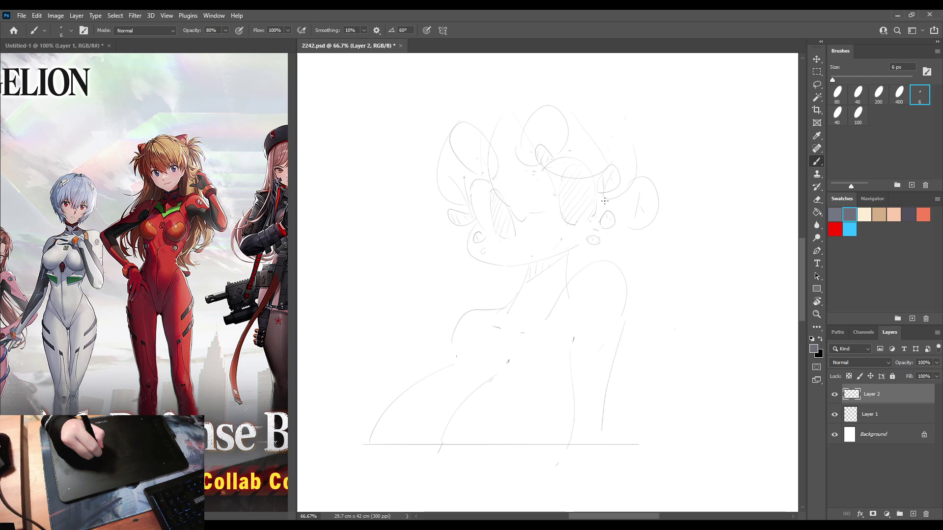
Draw light hair strands beside and below the right ear, and rounded hair tufts on the far left of the head.
drag(604, 194, 594, 270)
drag(635, 218, 640, 258)
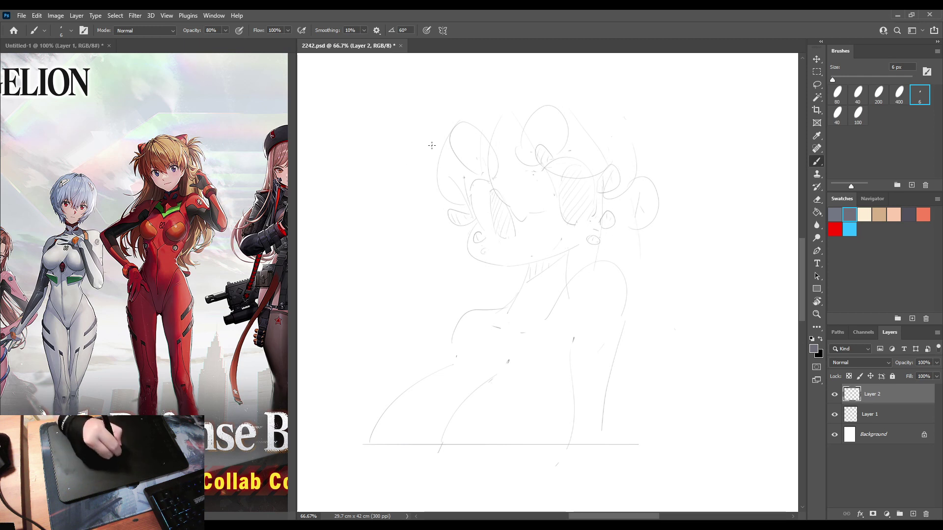
mouse_move(432, 165)
mouse_down()
mouse_move(440, 242)
mouse_move(428, 193)
mouse_up()
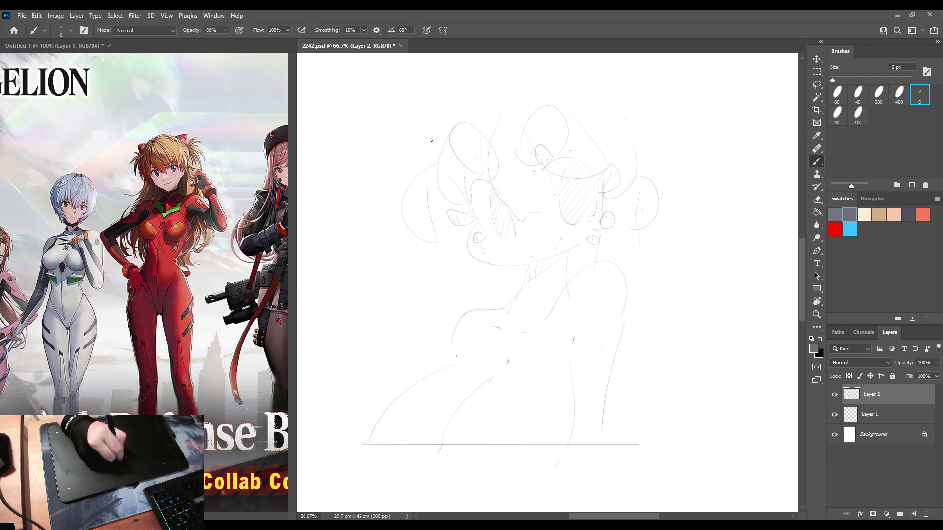
drag(425, 155, 411, 170)
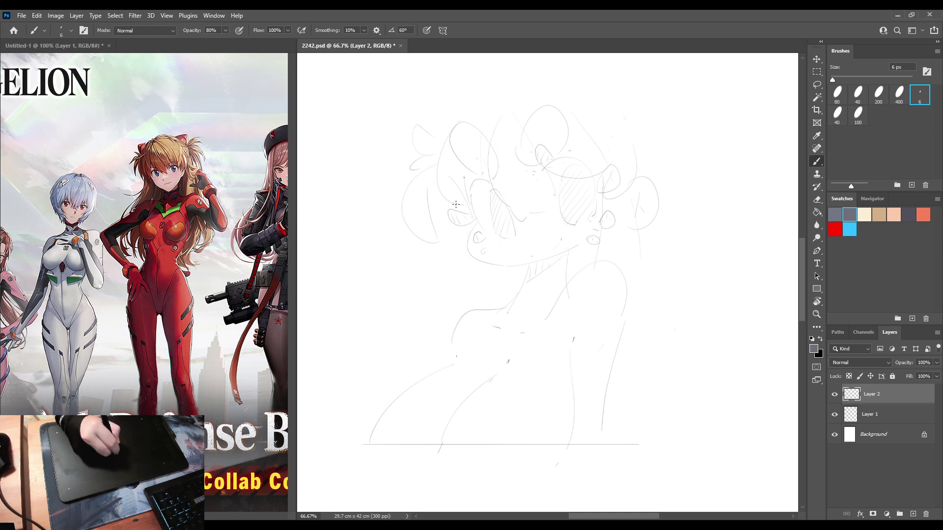
Sketch the long hair locks flowing from beside the left cheek down behind and over the left shoulder.
drag(437, 244, 473, 272)
mouse_move(465, 206)
mouse_down()
mouse_move(450, 246)
mouse_move(403, 260)
mouse_up()
drag(467, 286, 411, 295)
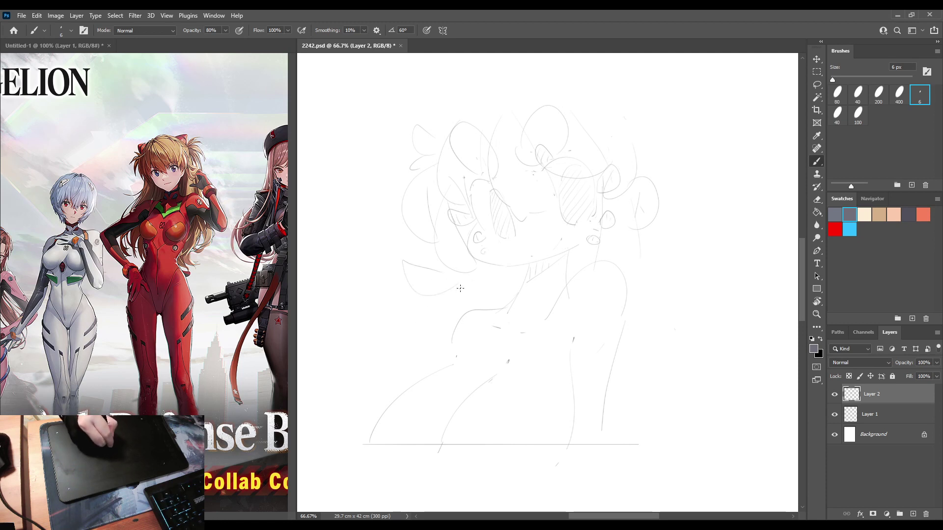
drag(494, 284, 443, 347)
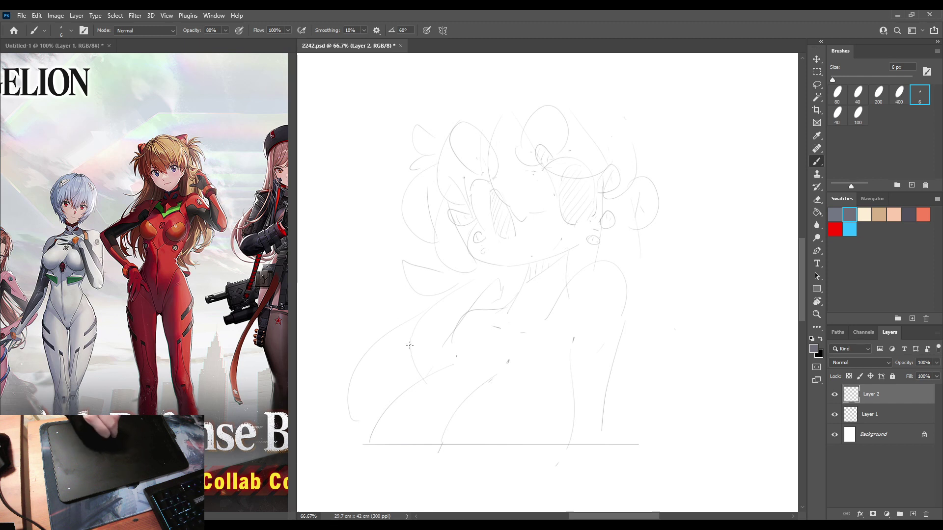
mouse_move(404, 343)
mouse_down()
mouse_move(332, 383)
mouse_move(339, 441)
mouse_up()
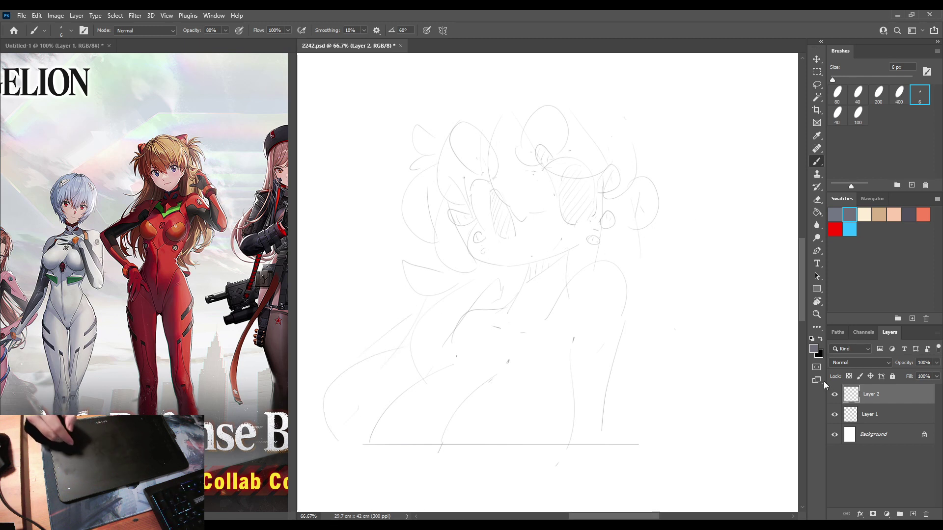
Erase the jawline between the chin and the right cheek on Layer 1.
click(854, 418)
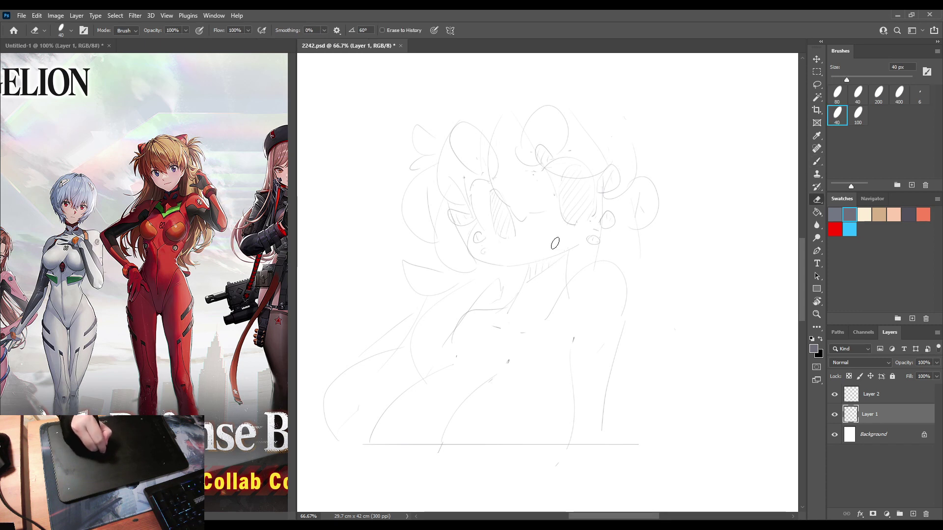
key(e)
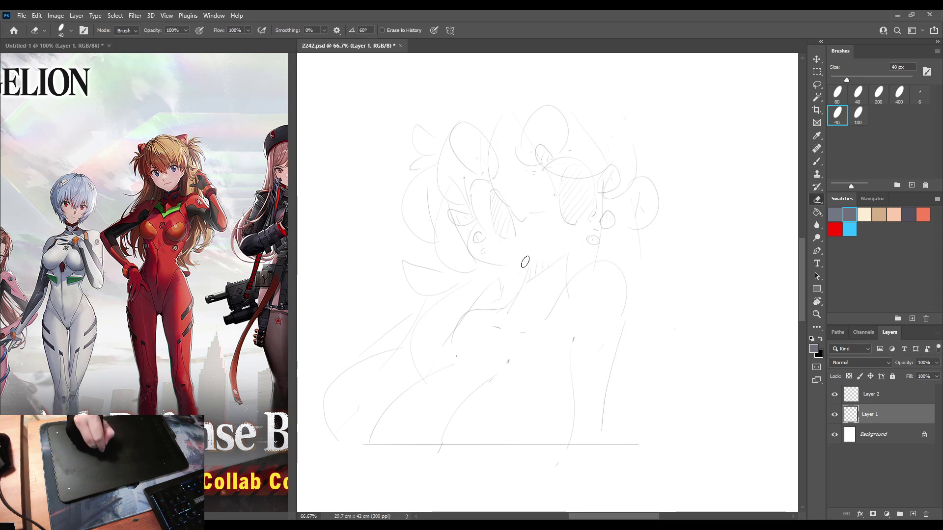
key(b)
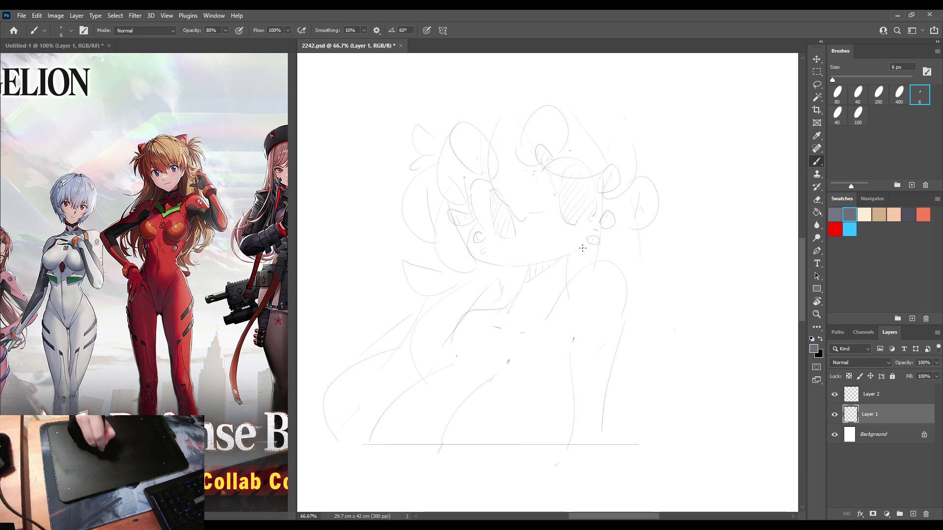
drag(510, 267, 582, 247)
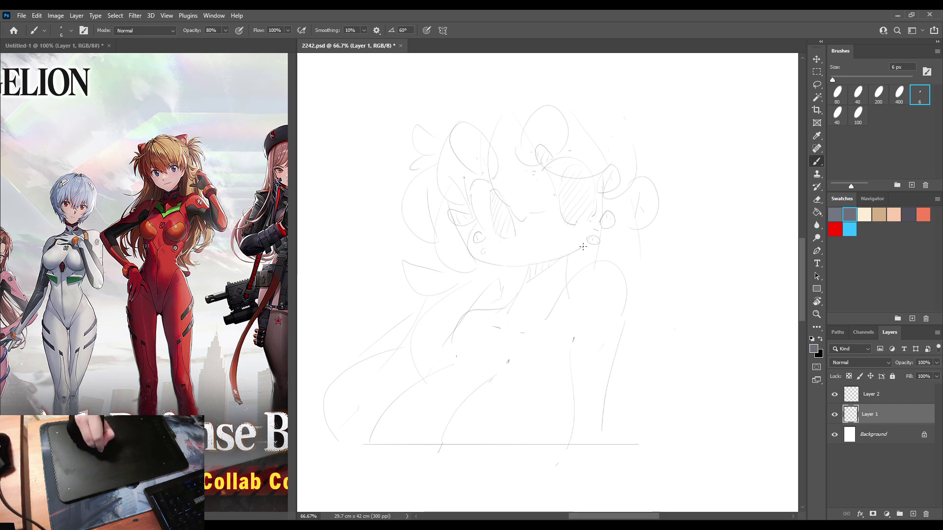
key(ctrl+z)
drag(514, 266, 570, 250)
key(ctrl+z)
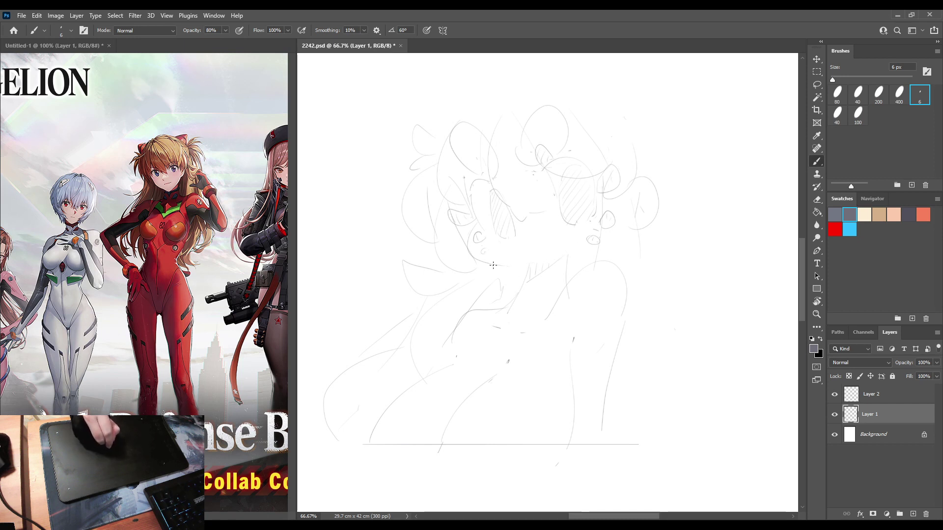
drag(501, 266, 571, 250)
key(ctrl+z)
drag(507, 266, 576, 248)
key(ctrl+z)
key(ctrl+z)
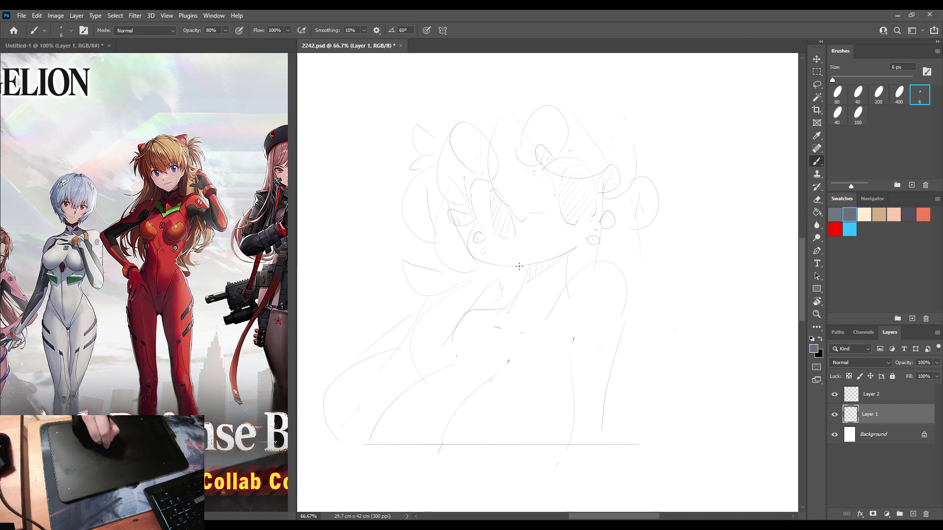
Check the jawline in a mirrored view, undo its last stroke and redraw it from the chin to the right cheek.
key(h)
key(h)
key(h)
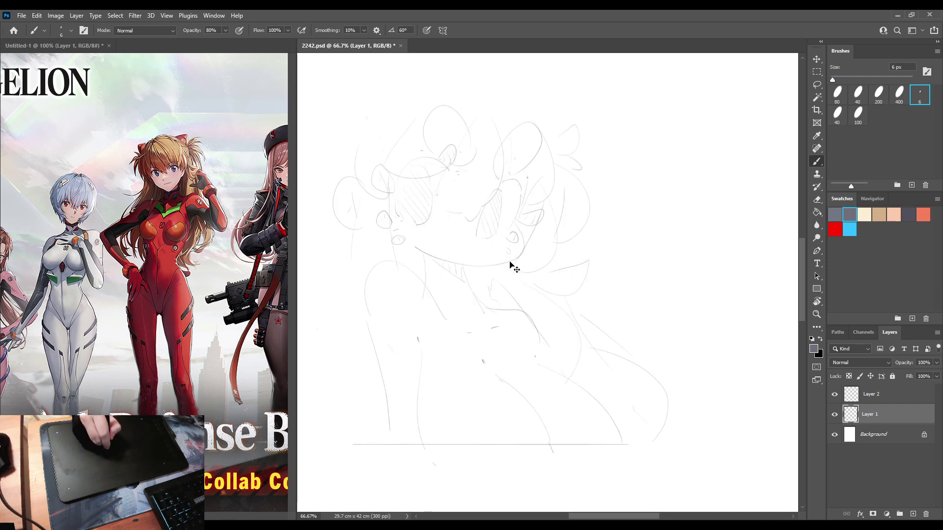
key(h)
key(ctrl+z)
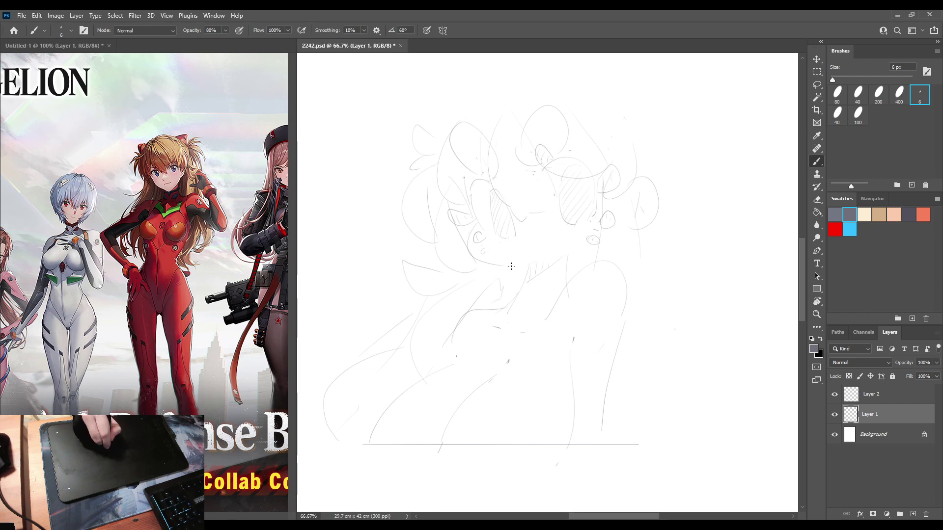
drag(514, 267, 583, 244)
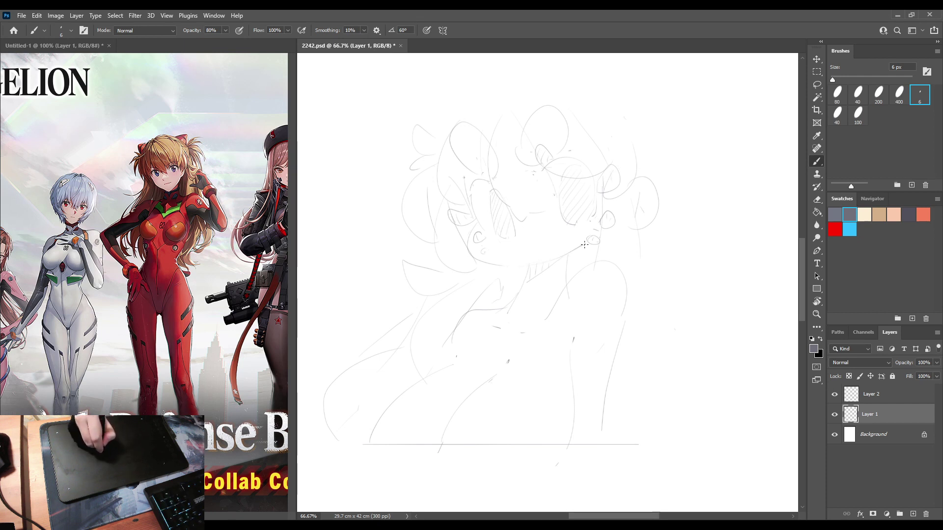
Undo the last jawline stroke, redraw the jaw from the chin to the right cheek, and check it in a mirrored view.
key(ctrl+z)
drag(513, 267, 581, 244)
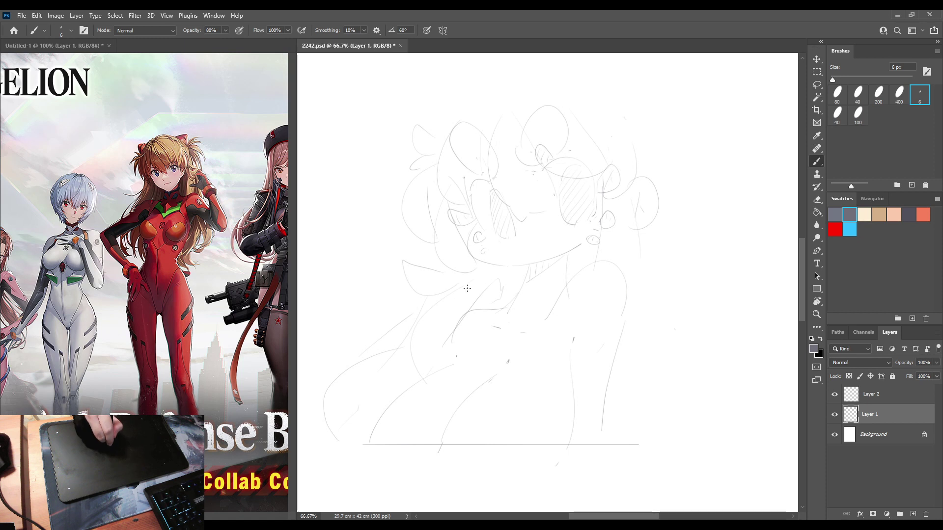
key(ctrl+shift+h)
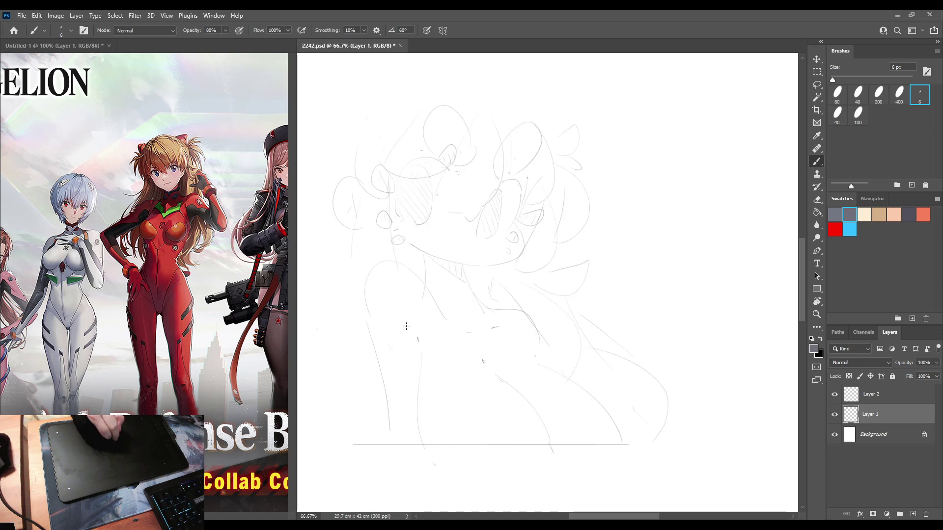
key(h)
On Layer 2, sketch the hair outline over the crown and loose tufts at the upper right of the head.
click(864, 395)
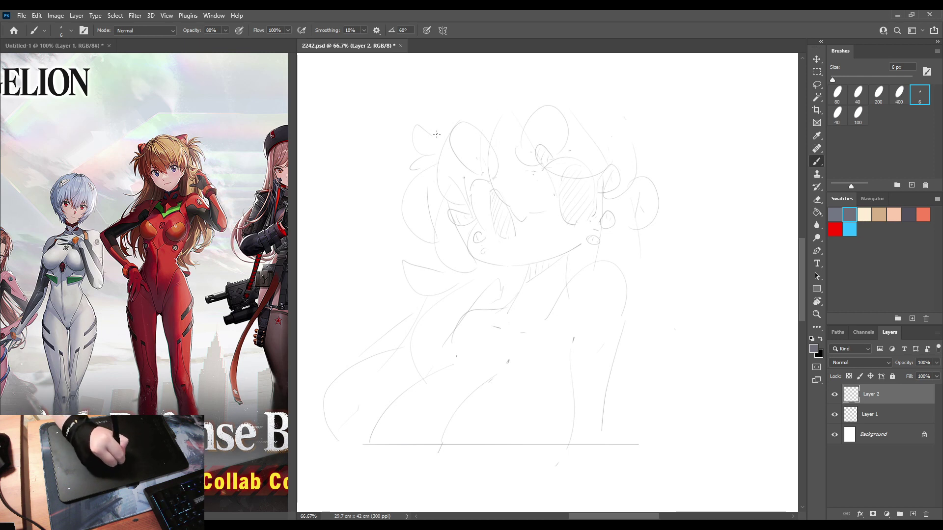
key(h)
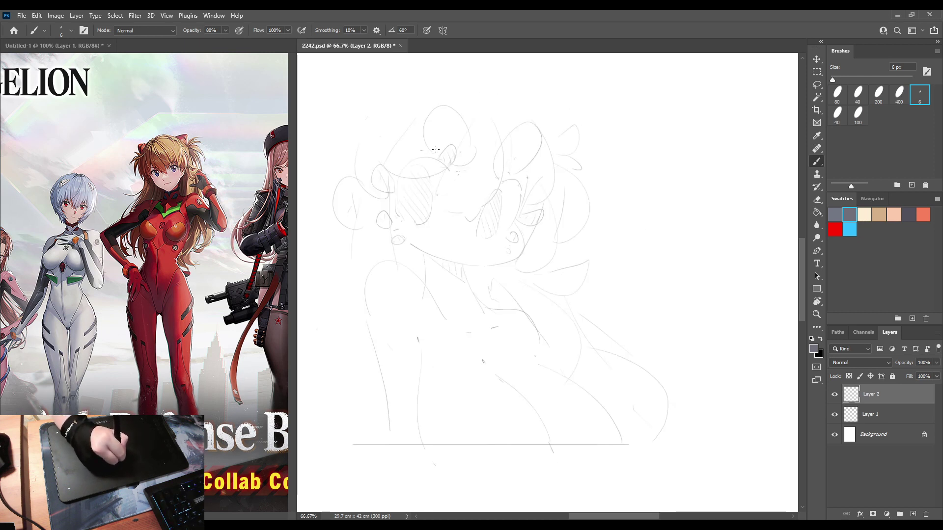
key(h)
mouse_move(436, 143)
mouse_down()
mouse_move(442, 113)
mouse_move(513, 68)
mouse_move(588, 88)
mouse_up()
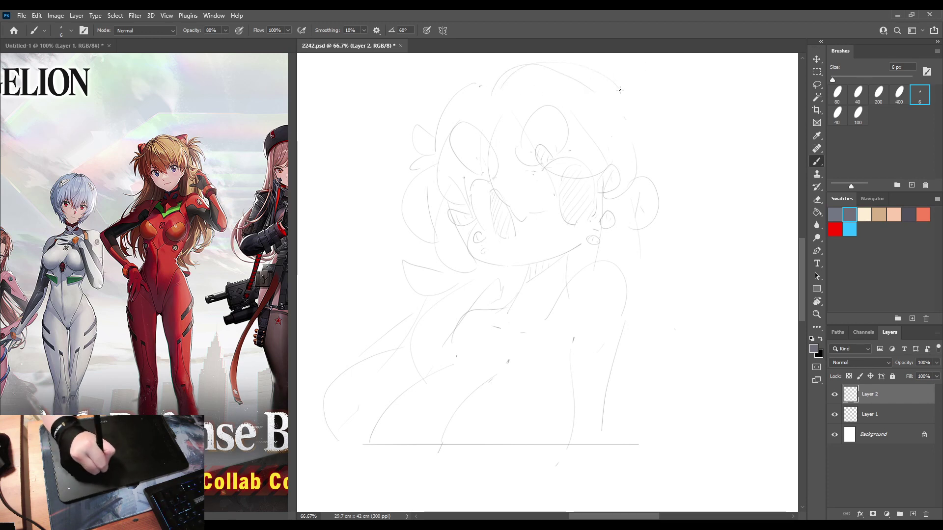
mouse_move(494, 82)
mouse_down()
mouse_move(647, 99)
mouse_move(688, 93)
mouse_move(716, 105)
mouse_move(732, 130)
mouse_up()
Erase the small hair tuft at the upper left of the head and draw a larger rounded hair clip shape there.
key(e)
mouse_move(432, 155)
mouse_down()
mouse_move(421, 126)
mouse_move(404, 139)
mouse_move(416, 118)
mouse_up()
key(b)
drag(450, 91, 430, 151)
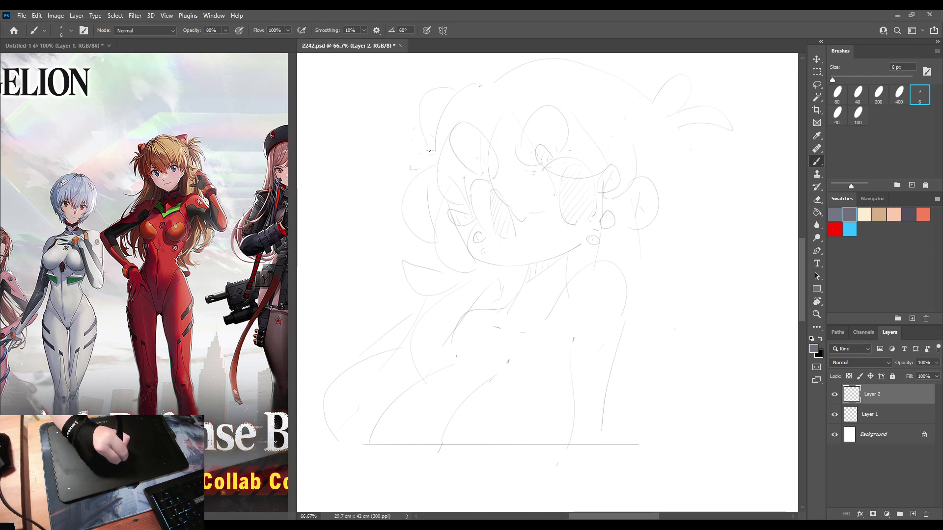
mouse_move(450, 88)
mouse_down()
mouse_move(427, 87)
mouse_move(428, 156)
mouse_up()
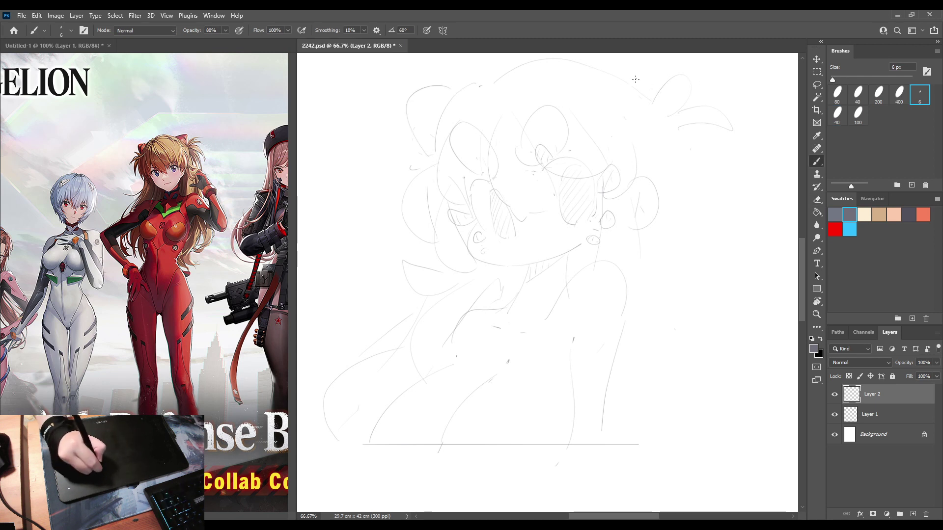
Draw the right side of the head's hair outline, the right hair clip with tufts behind it, and a long outer strand.
mouse_move(599, 60)
mouse_down()
mouse_move(637, 85)
mouse_move(663, 147)
mouse_up()
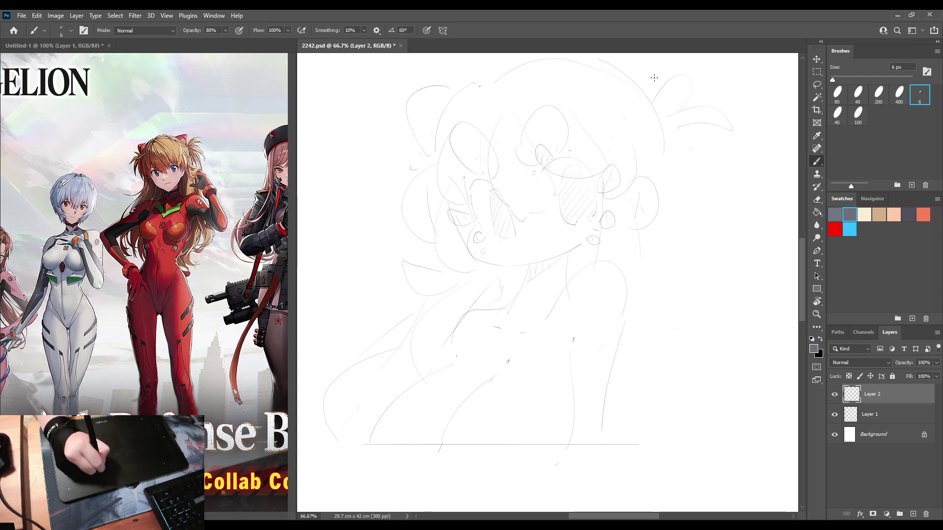
mouse_move(634, 73)
mouse_down()
mouse_move(684, 107)
mouse_move(683, 124)
mouse_move(697, 115)
mouse_up()
mouse_move(694, 150)
mouse_down()
mouse_move(665, 192)
mouse_move(678, 219)
mouse_move(690, 323)
mouse_up()
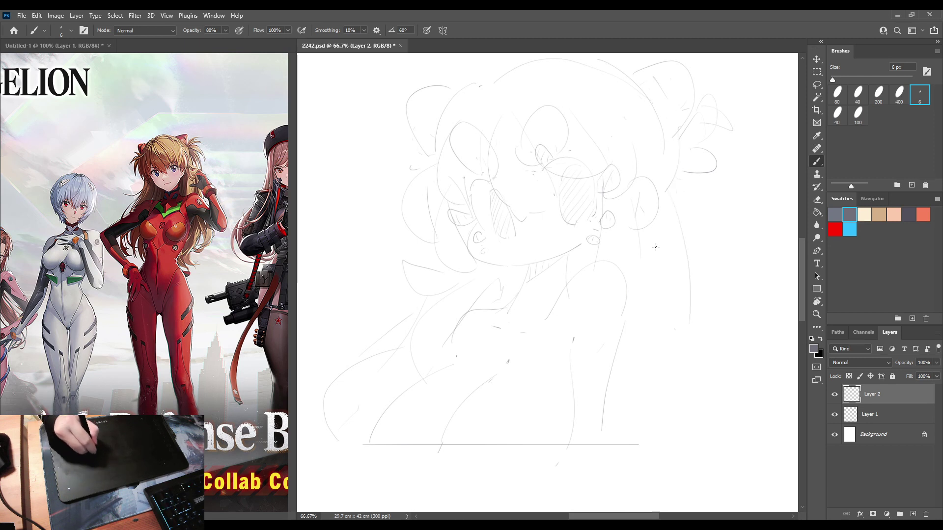
Sketch long hair locks flowing down behind the right shoulder to the baseline, plus a small tuft on the crown.
drag(658, 239, 648, 333)
drag(698, 260, 679, 448)
mouse_move(675, 368)
mouse_down()
mouse_move(644, 427)
mouse_move(573, 421)
mouse_move(579, 443)
mouse_up()
drag(605, 354, 611, 350)
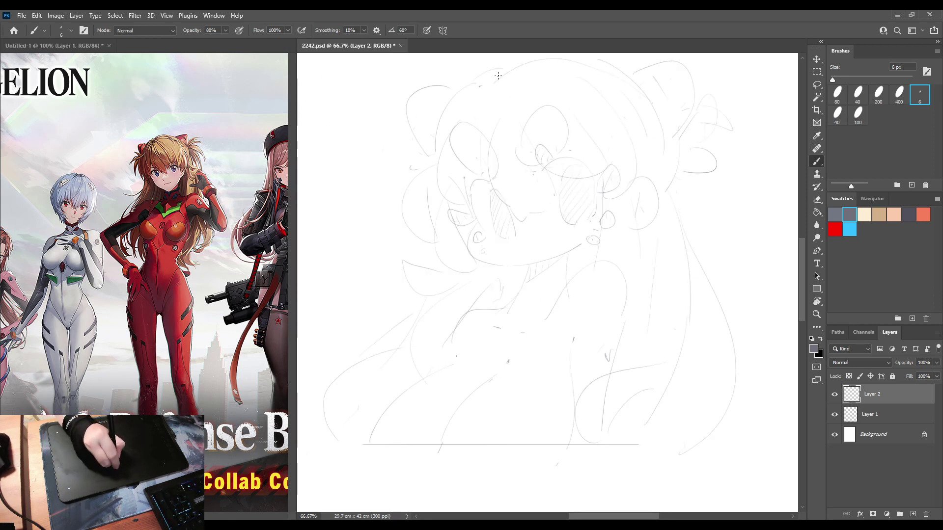
drag(499, 70, 493, 86)
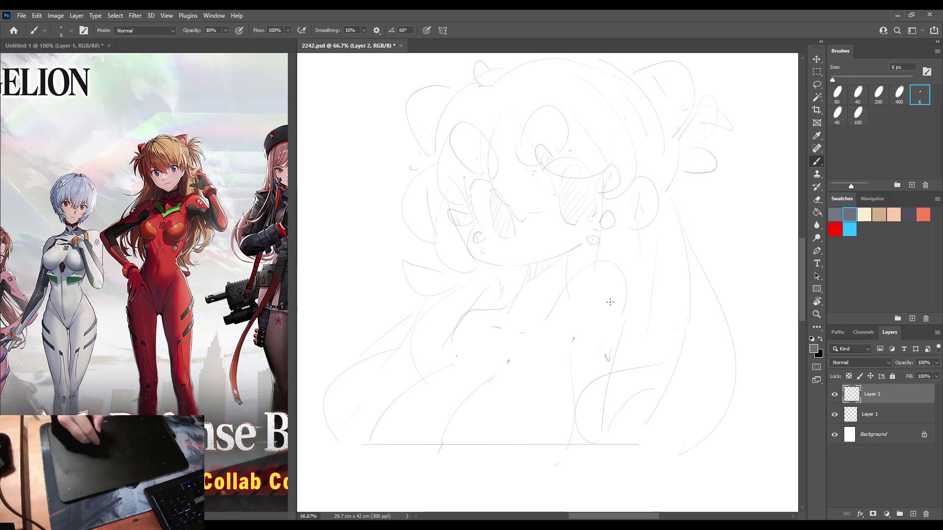
On Layer 1, add a small mouth mark just above the jawline near the right cheek.
click(860, 415)
key(e)
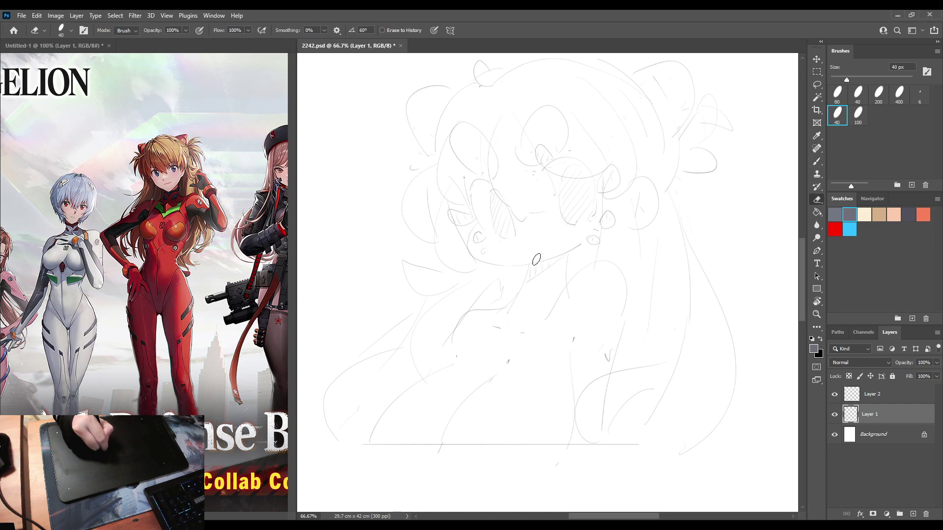
key(b)
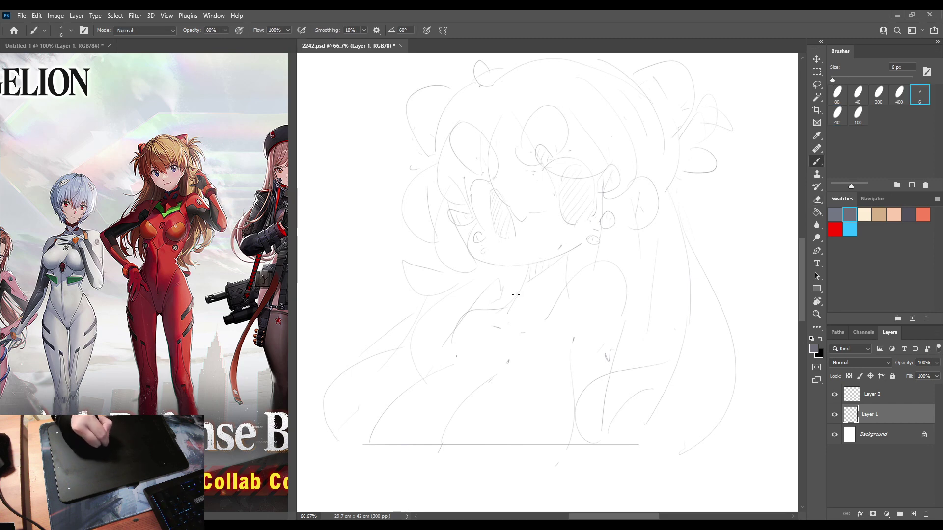
Lasso the facial features on Layer 1, nudge their placement slightly, deselect, and check the face in a mirrored view.
key(k)
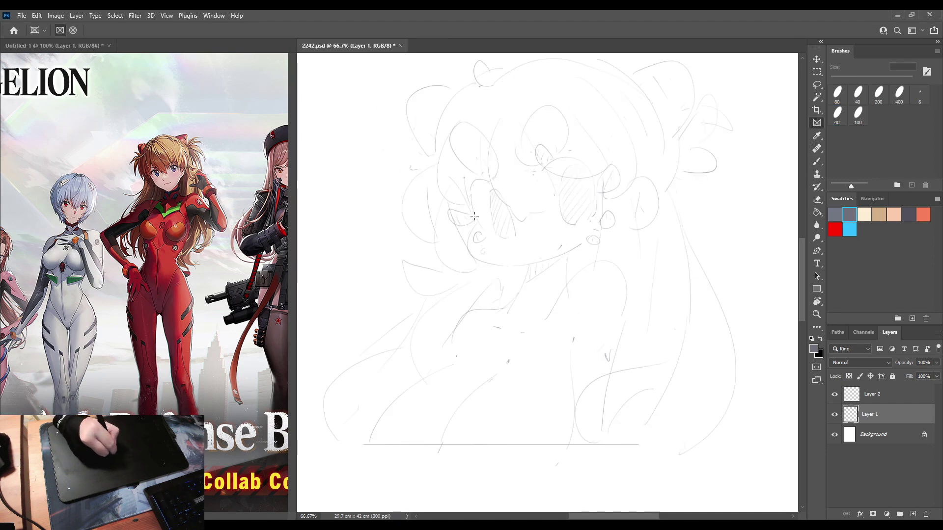
key(l)
mouse_move(476, 223)
mouse_down()
mouse_move(442, 213)
mouse_move(465, 207)
mouse_move(465, 195)
mouse_move(442, 155)
mouse_move(505, 88)
mouse_move(621, 139)
mouse_move(629, 169)
mouse_move(616, 236)
mouse_move(595, 248)
mouse_move(589, 236)
mouse_move(561, 233)
mouse_move(486, 240)
mouse_up()
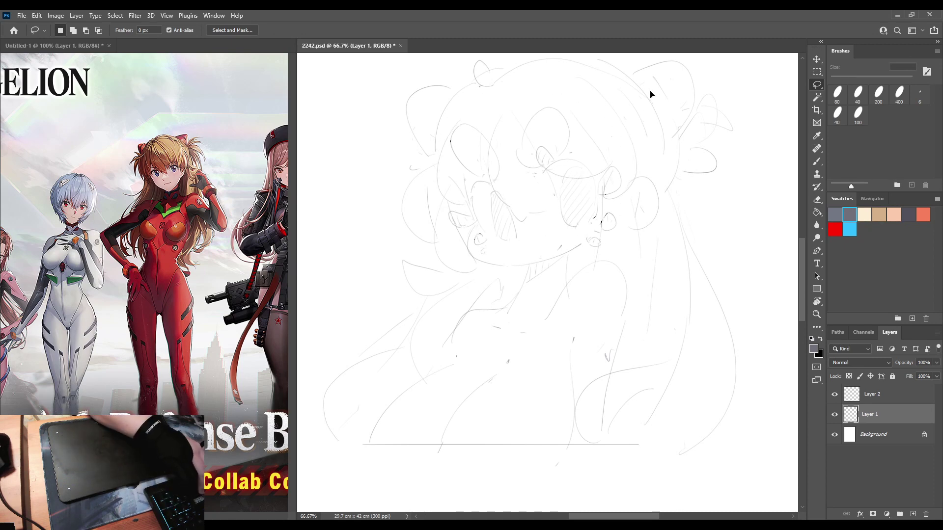
key(ctrl+d)
key(ctrl+shift+h)
key(ctrl+shift+h)
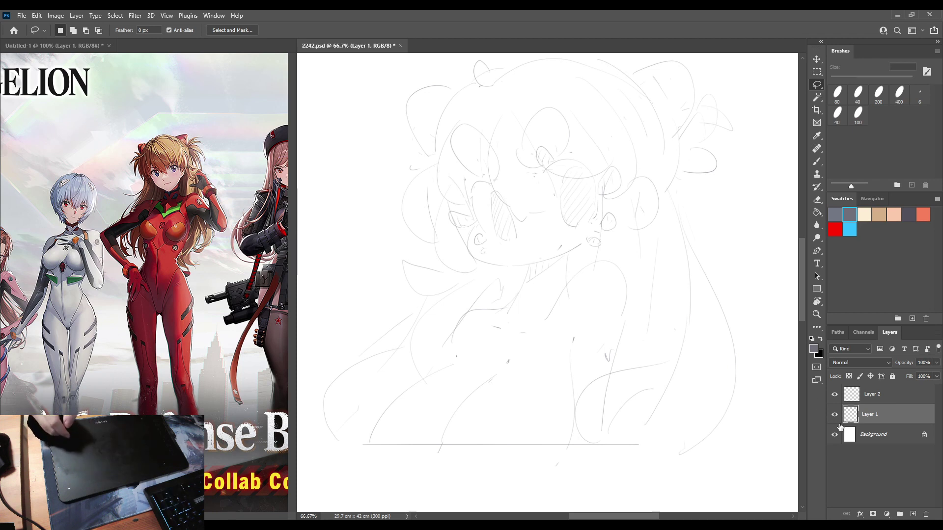
Erase and lightly redraw the mouth above the jawline, then check the face in a mirrored view.
key(e)
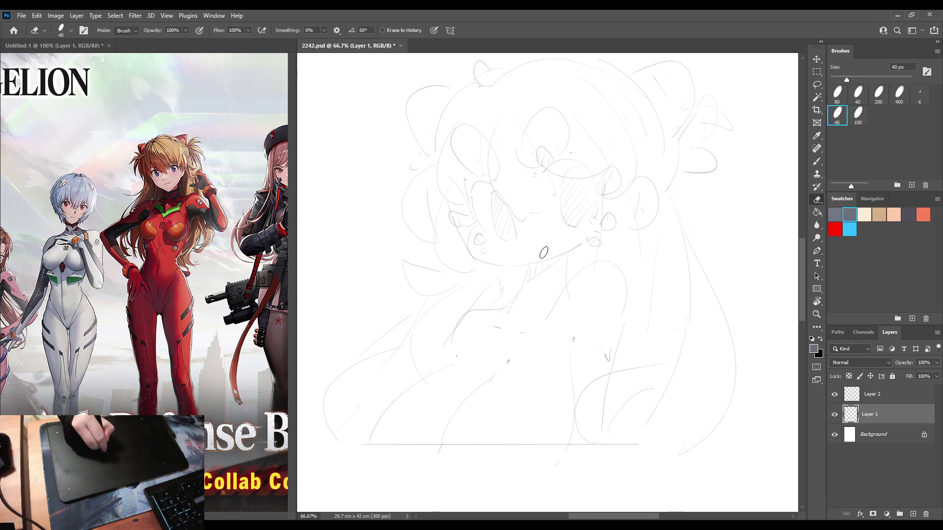
key(b)
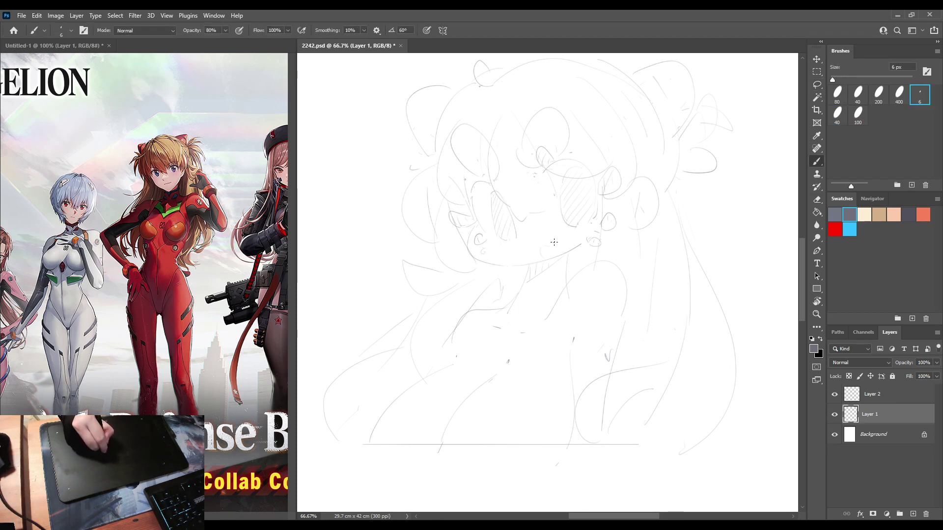
key(ctrl+shift+h)
key(ctrl+shift+h)
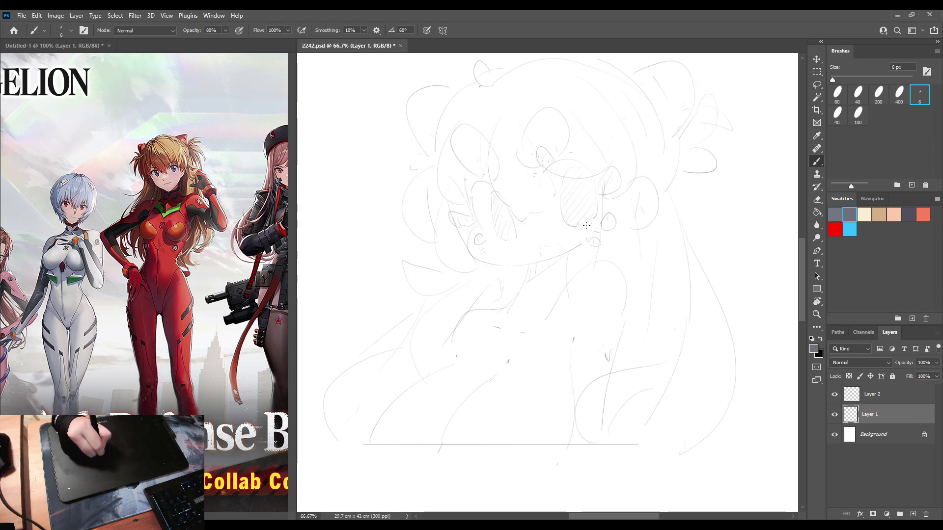
Refine the right eye's outline and lash line by alternately erasing and redrawing small strokes.
key(e)
mouse_move(599, 214)
mouse_down()
mouse_move(594, 192)
mouse_move(593, 223)
mouse_move(603, 202)
mouse_move(600, 215)
mouse_move(597, 194)
mouse_move(595, 216)
mouse_up()
key(b)
key(e)
key(b)
key(e)
key(b)
key(e)
key(b)
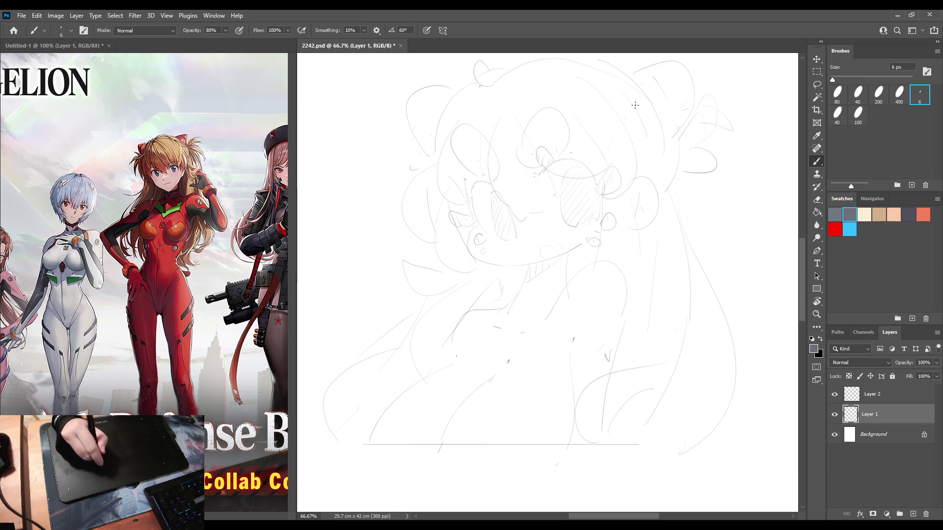
Create a new layer above Layer 2 and sketch the suit's collar around the neck.
click(899, 395)
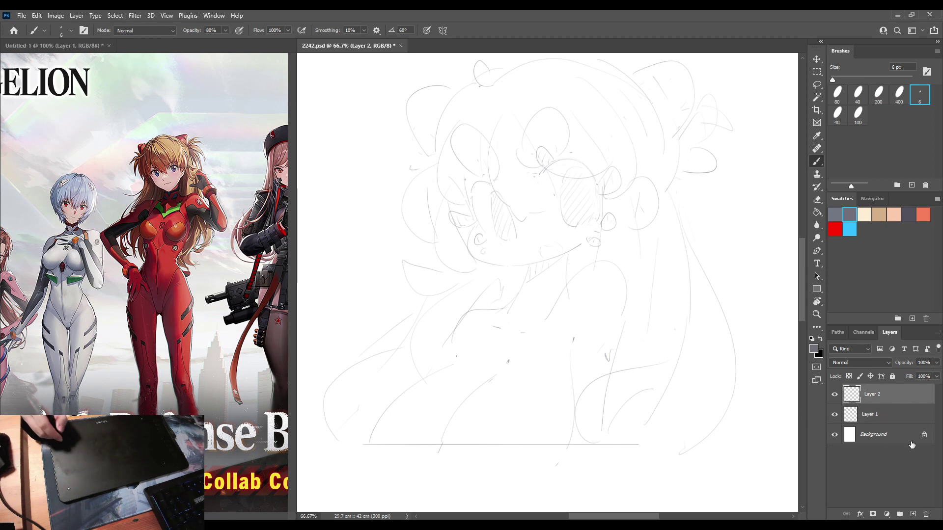
click(913, 514)
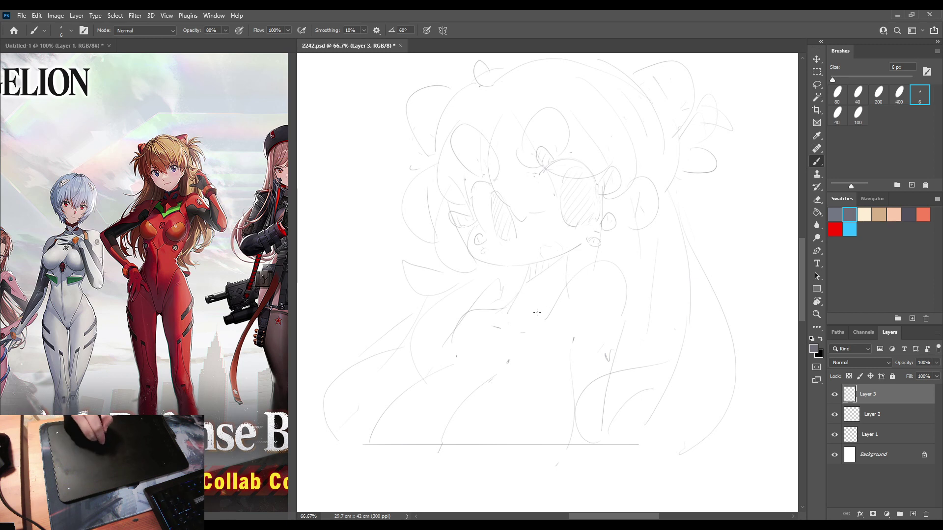
drag(551, 279, 568, 272)
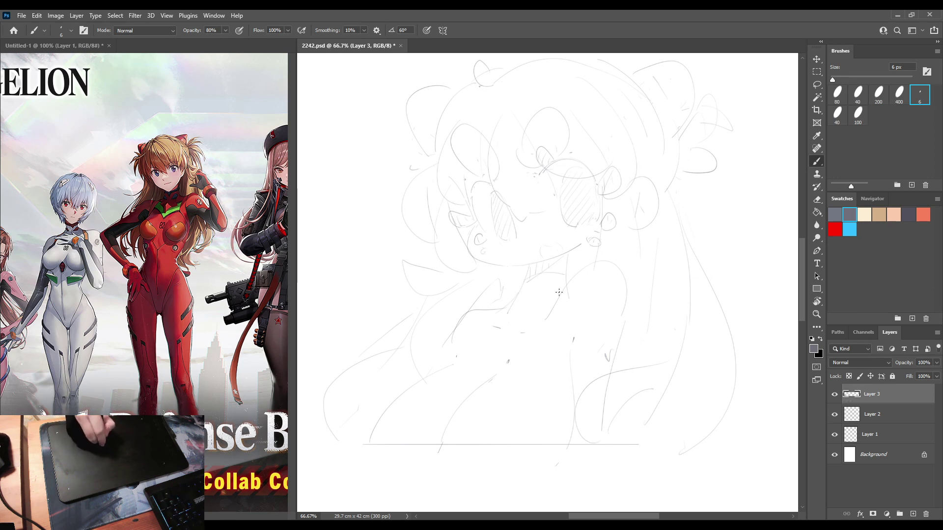
key(ctrl+z)
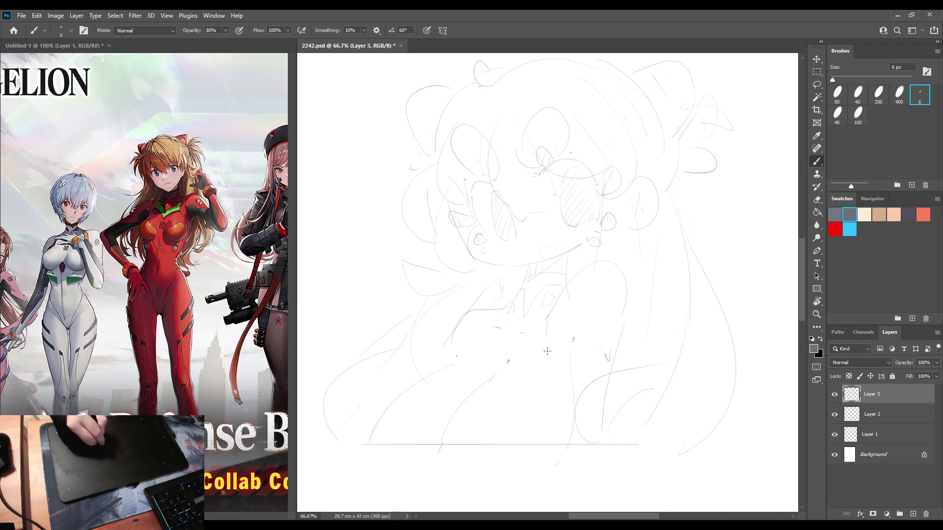
Sketch the suit's chest panel lines below the collar, erasing and redrawing the small details at the chest centre.
drag(456, 364, 492, 310)
drag(485, 357, 473, 369)
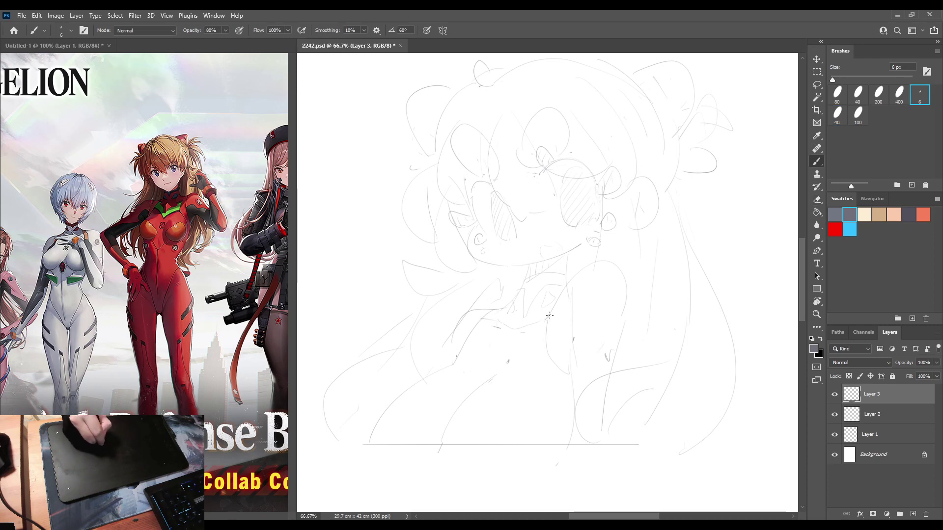
mouse_move(507, 362)
mouse_down()
mouse_move(539, 332)
mouse_move(505, 358)
mouse_move(477, 332)
mouse_move(506, 342)
mouse_move(507, 362)
mouse_up()
key(e)
key(b)
key(e)
key(b)
drag(508, 361, 542, 333)
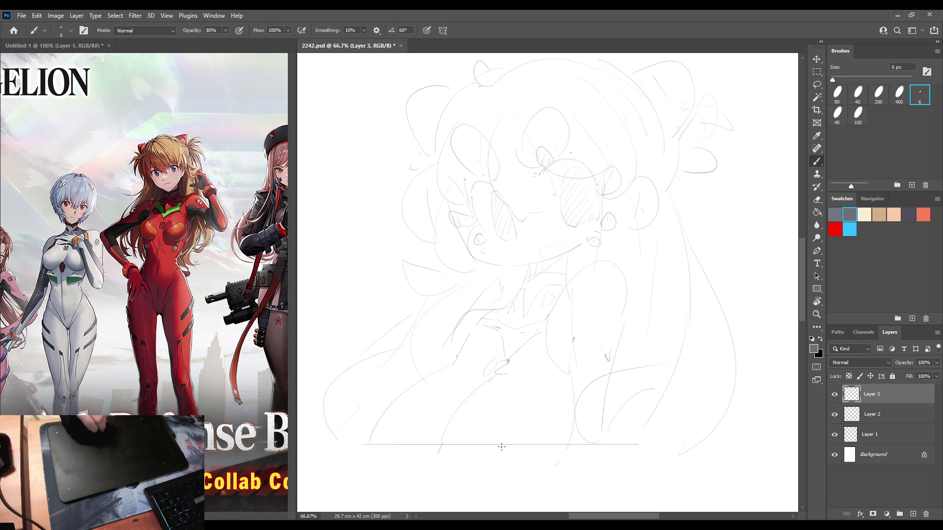
Add curved suit panel lines on the lower torso, the left arm and beside the right armpit.
mouse_move(491, 441)
mouse_down()
mouse_move(515, 414)
mouse_move(574, 428)
mouse_up()
mouse_move(388, 411)
mouse_down()
mouse_move(397, 402)
mouse_move(419, 433)
mouse_up()
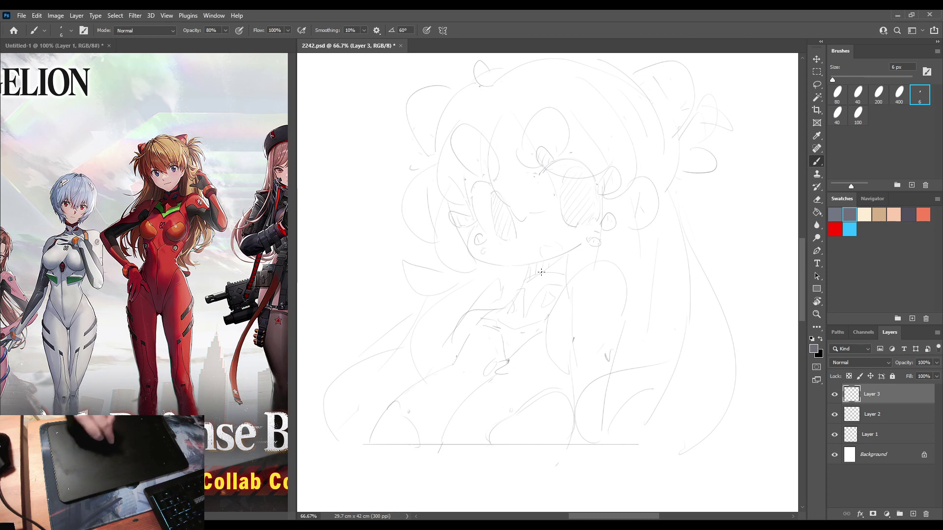
mouse_move(569, 327)
mouse_down()
mouse_move(592, 331)
mouse_move(583, 366)
mouse_up()
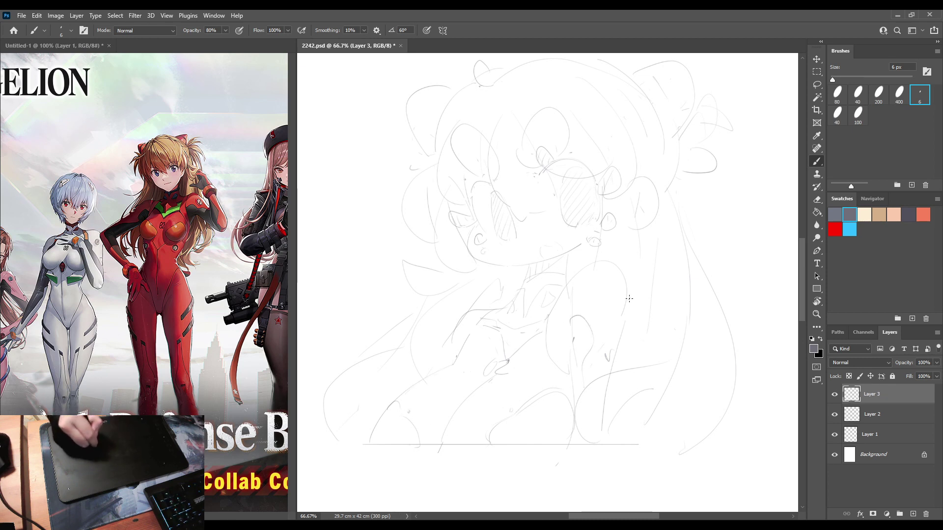
Outline the right shoulder and outer arm down to the baseline in a darker line, undoing and redrawing strokes until clean.
mouse_move(573, 278)
mouse_down()
mouse_move(602, 259)
mouse_move(635, 300)
mouse_up()
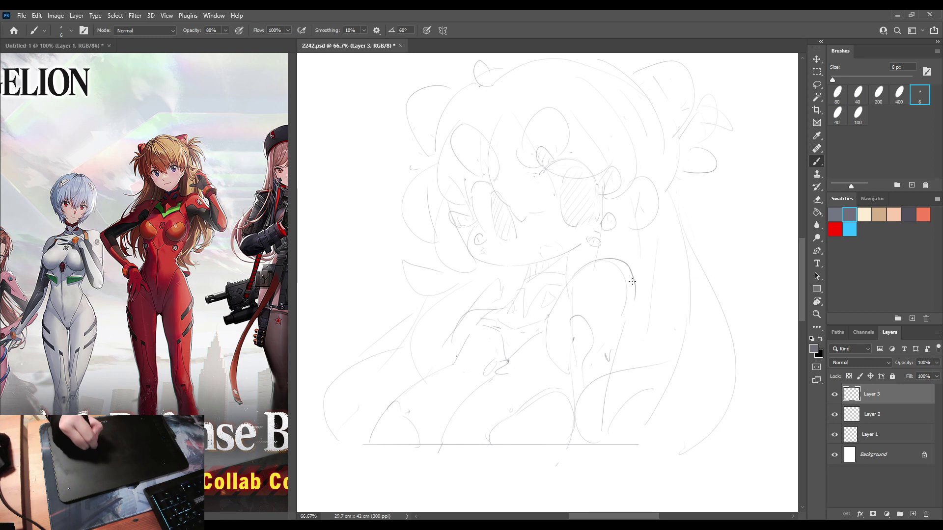
key(ctrl+z)
mouse_move(569, 282)
mouse_down()
mouse_move(616, 265)
mouse_move(629, 301)
mouse_up()
key(ctrl+z)
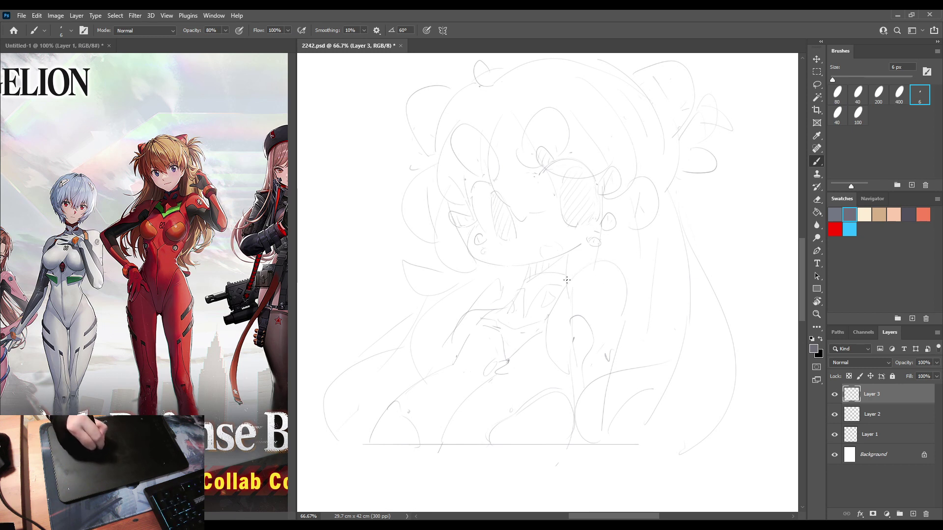
mouse_move(566, 280)
mouse_down()
mouse_move(641, 318)
mouse_move(623, 359)
mouse_move(611, 447)
mouse_up()
key(ctrl+z)
key(ctrl+z)
drag(638, 304, 608, 449)
key(ctrl+z)
drag(637, 297, 618, 444)
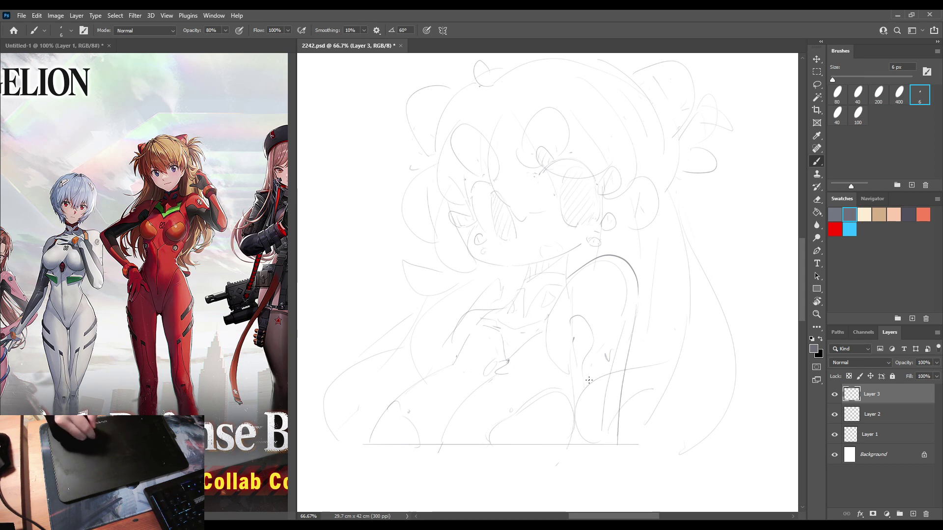
Outline the left shoulder in a darker line, redrawing its curve, and continue the outer arm down to the baseline.
drag(492, 311, 451, 335)
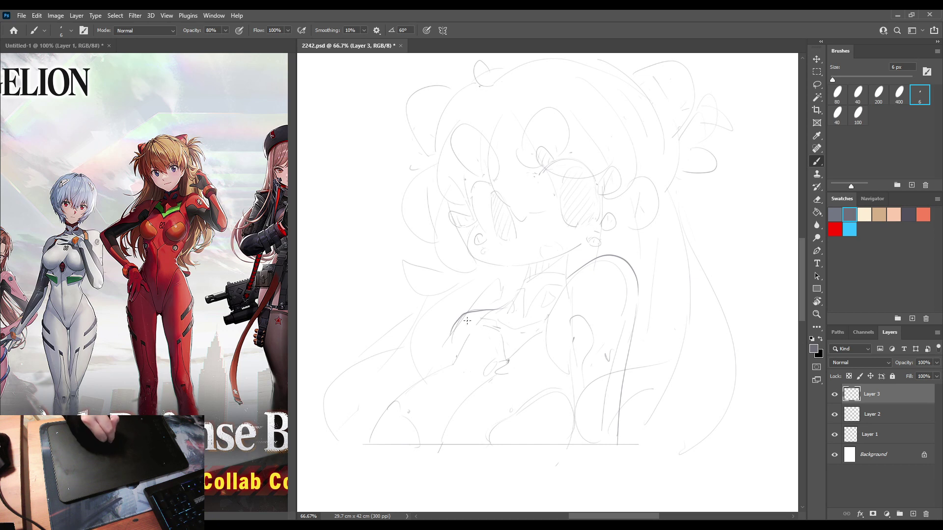
key(ctrl+z)
mouse_move(491, 310)
mouse_down()
mouse_move(454, 320)
mouse_move(446, 347)
mouse_up()
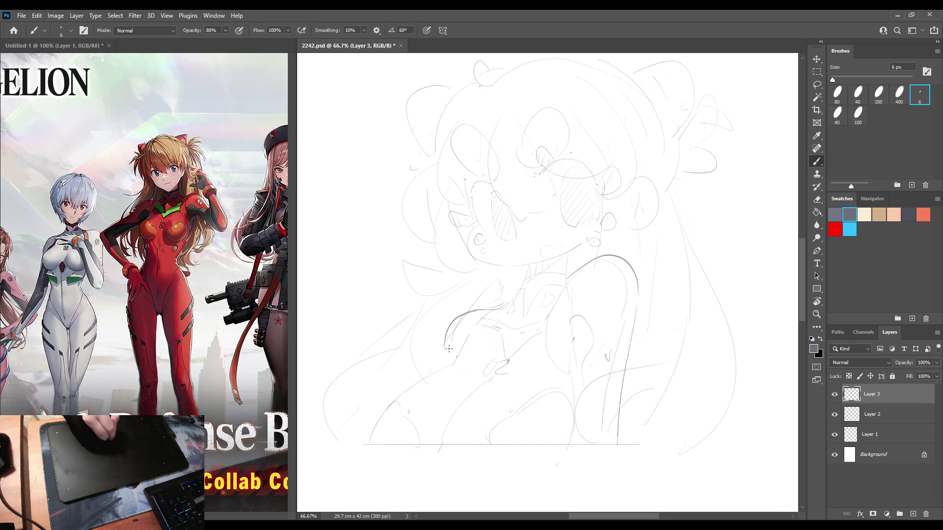
key(ctrl+z)
mouse_move(490, 310)
mouse_down()
mouse_move(463, 315)
mouse_move(449, 350)
mouse_up()
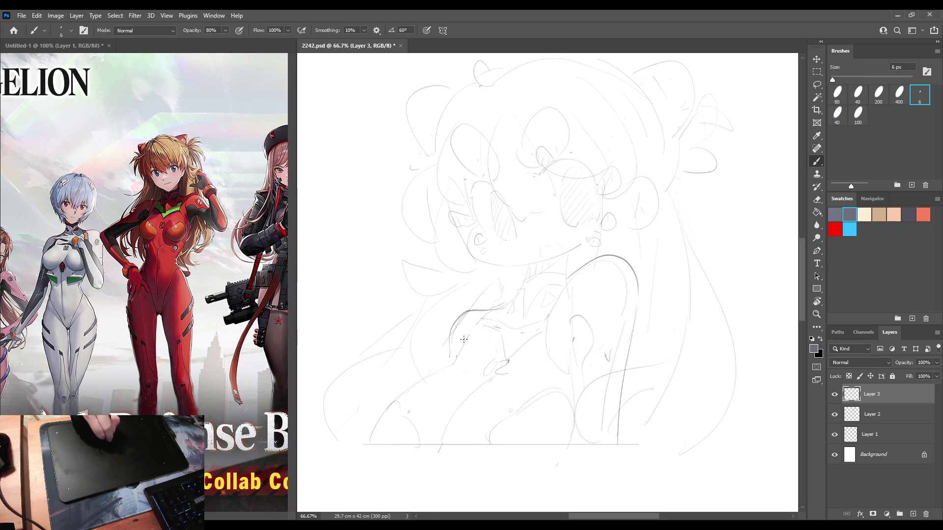
drag(365, 444, 452, 364)
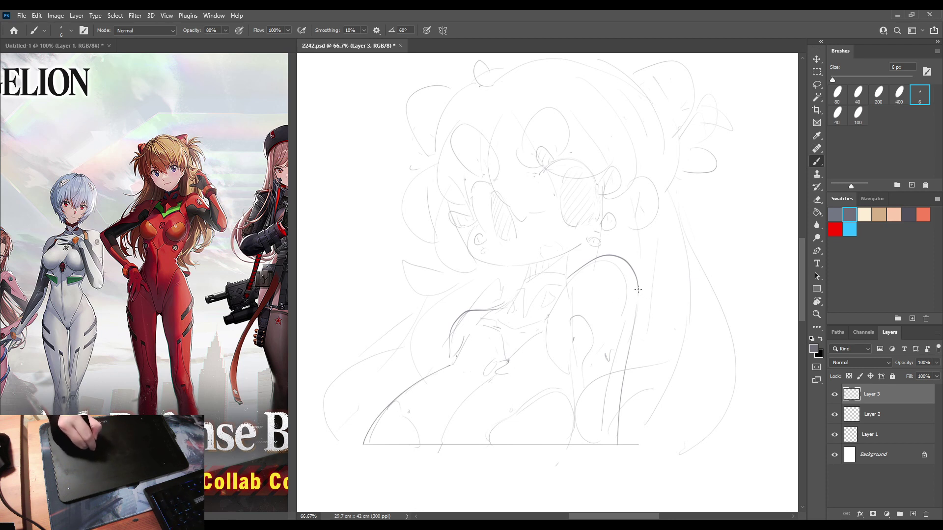
Sketch the round armour detail on the outer side of the left shoulder and a panel line down the upper arm.
mouse_move(637, 290)
mouse_down()
mouse_move(612, 318)
mouse_move(635, 328)
mouse_up()
mouse_move(627, 293)
mouse_down()
mouse_move(626, 331)
mouse_move(644, 294)
mouse_move(622, 316)
mouse_move(645, 313)
mouse_up()
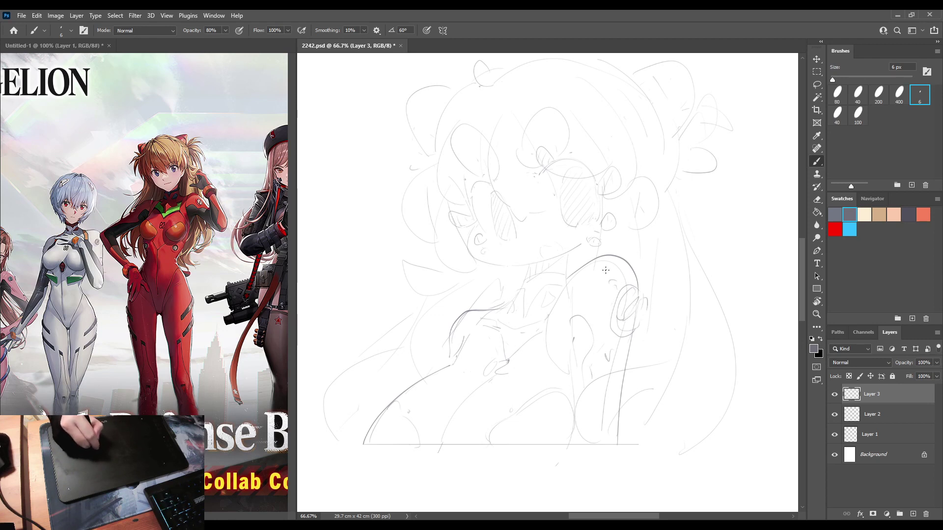
drag(585, 267, 575, 315)
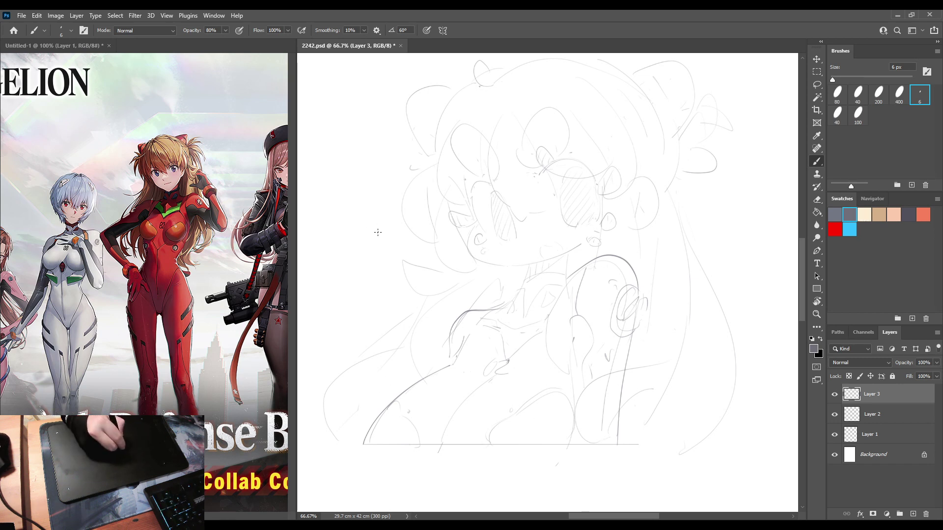
key(h)
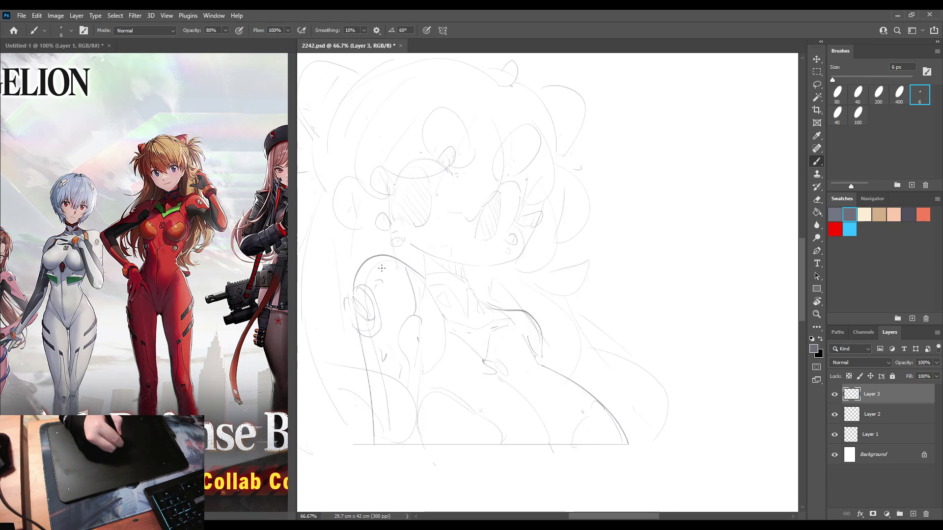
key(h)
Clear the old mouth marks above the chin on Layer 1 and try a new stroke there, undoing it.
click(835, 435)
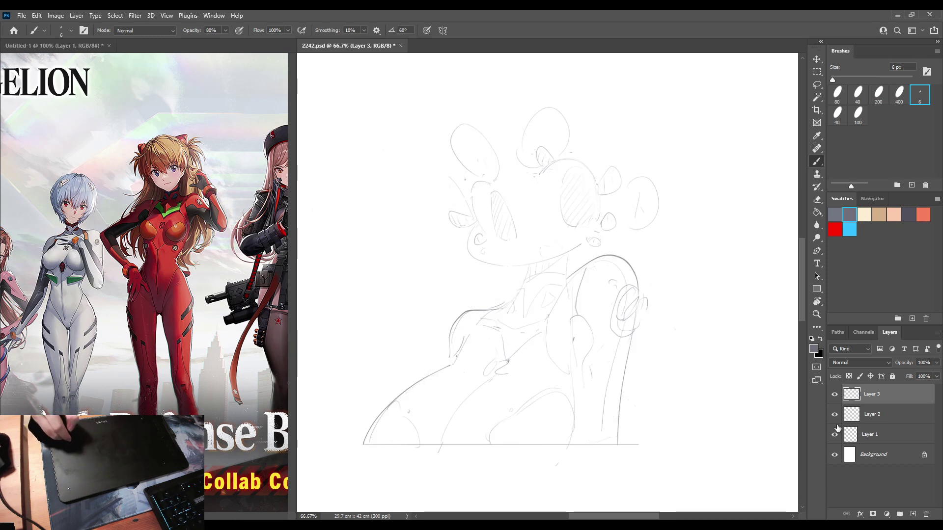
click(835, 435)
click(874, 435)
key(e)
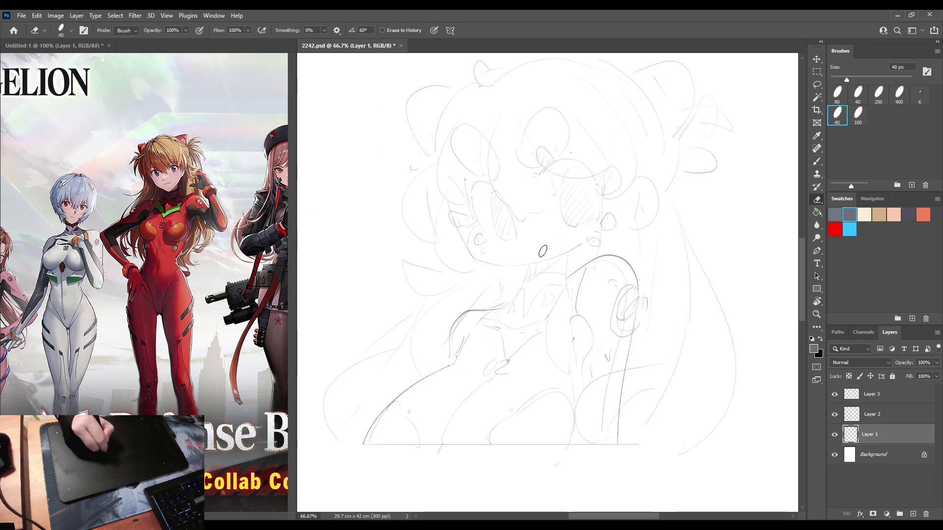
key(b)
key(e)
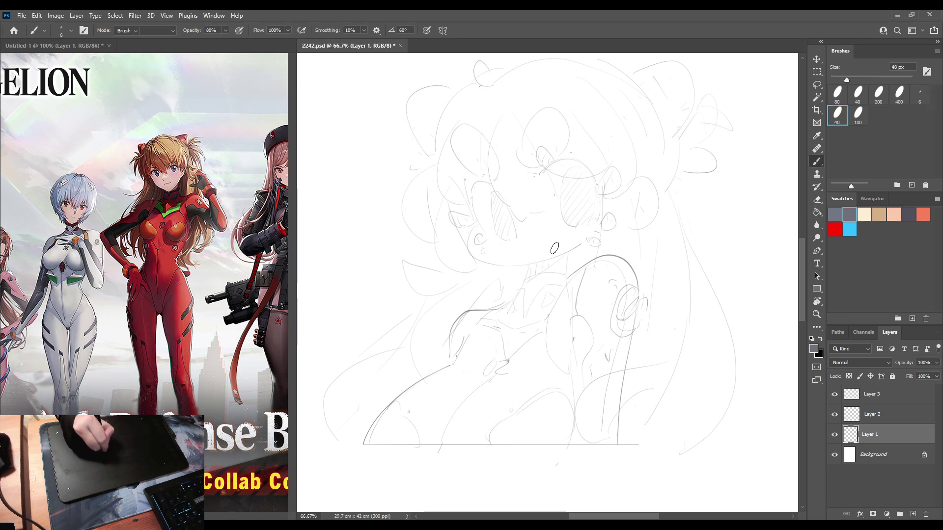
key(b)
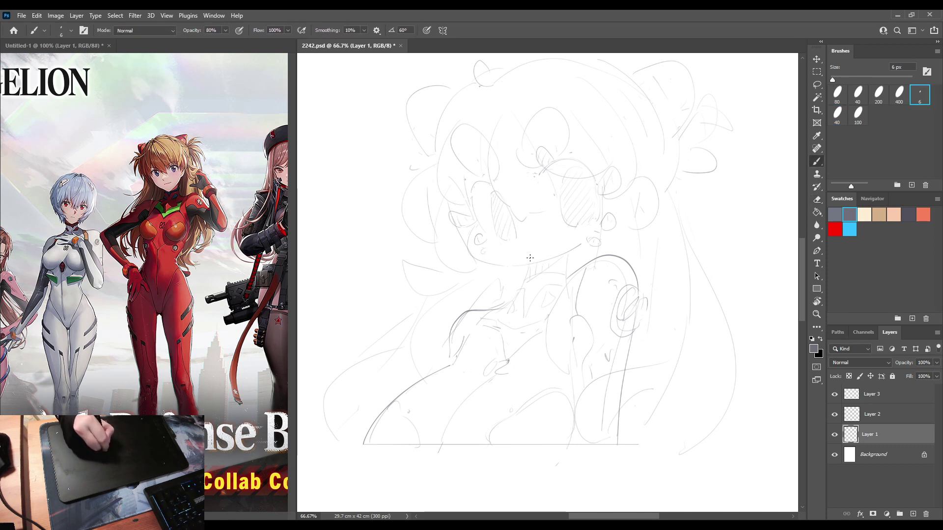
mouse_move(541, 256)
mouse_down()
mouse_move(564, 242)
mouse_move(524, 257)
mouse_up()
key(F2)
key(F2)
key(ctrl+z)
key(e)
key(b)
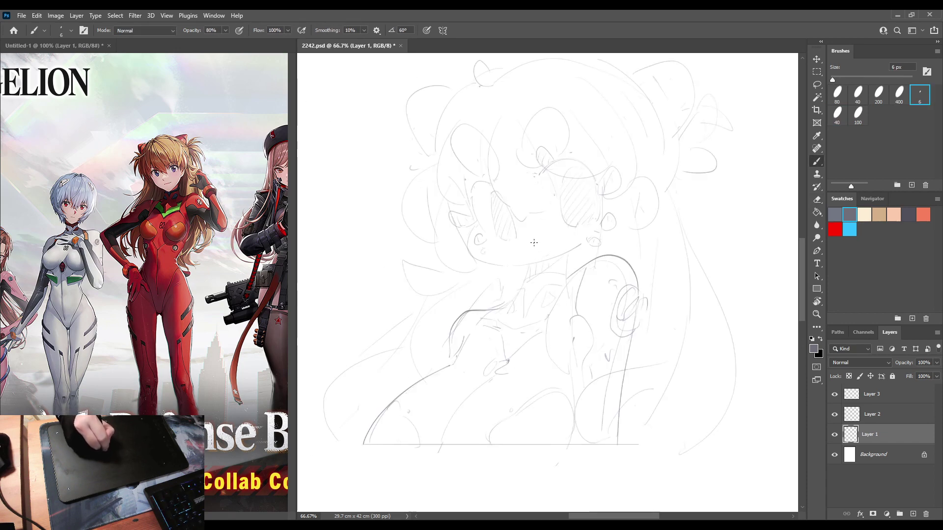
Draw a small open mouth above the chin on Layer 1, cleaning it with the eraser and checking it mirrored.
key(e)
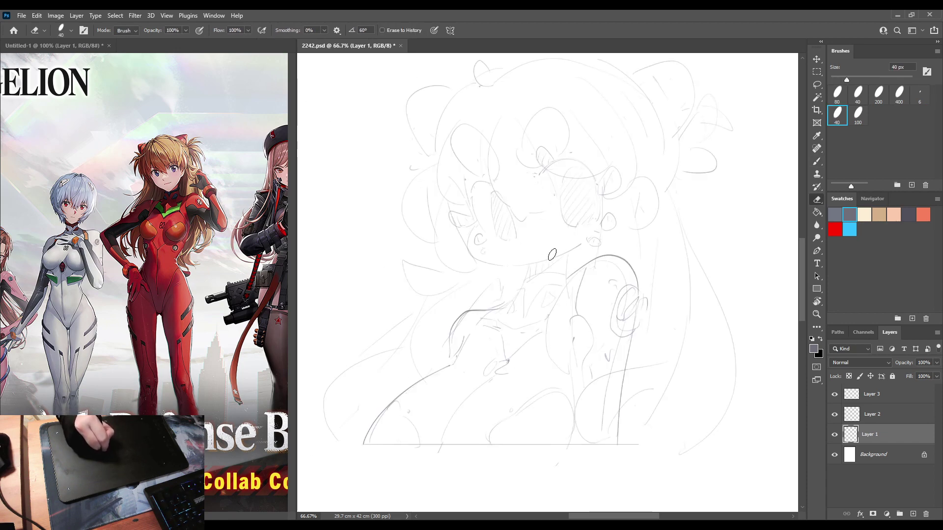
key(b)
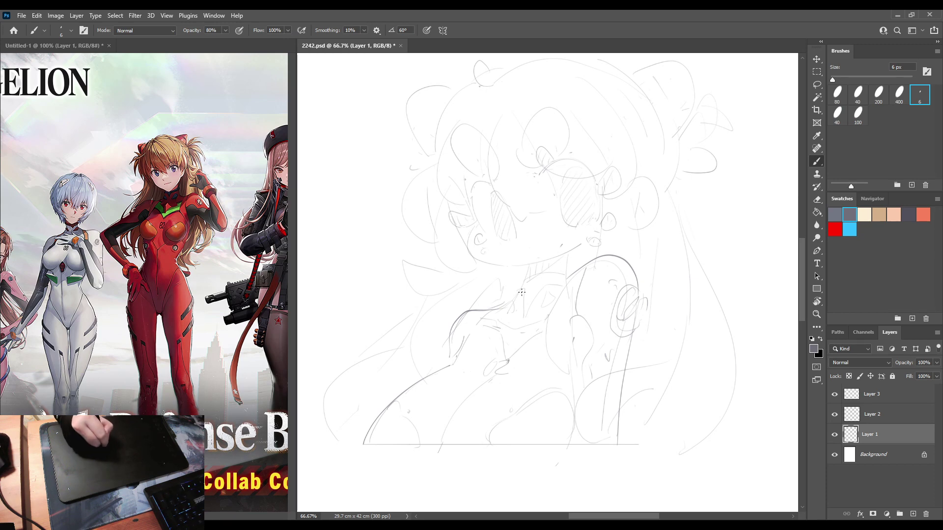
key(h)
key(h)
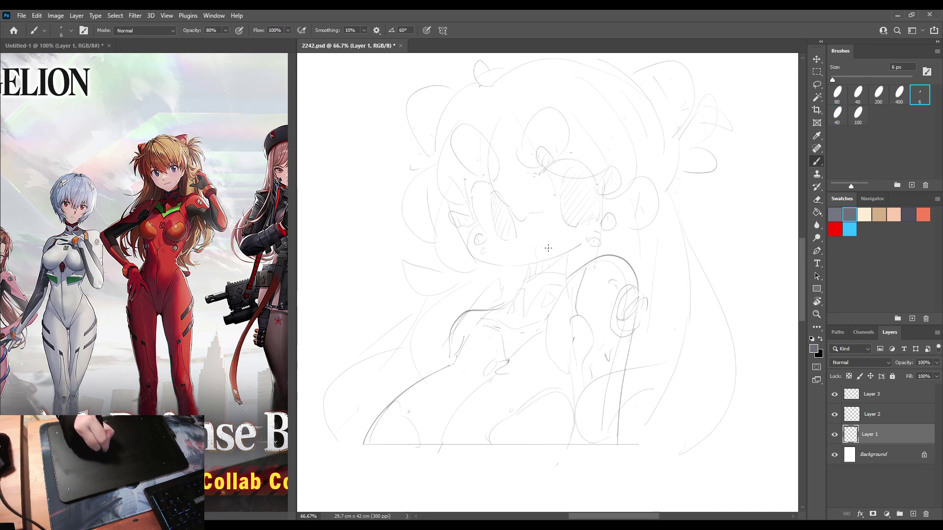
key(h)
key(h)
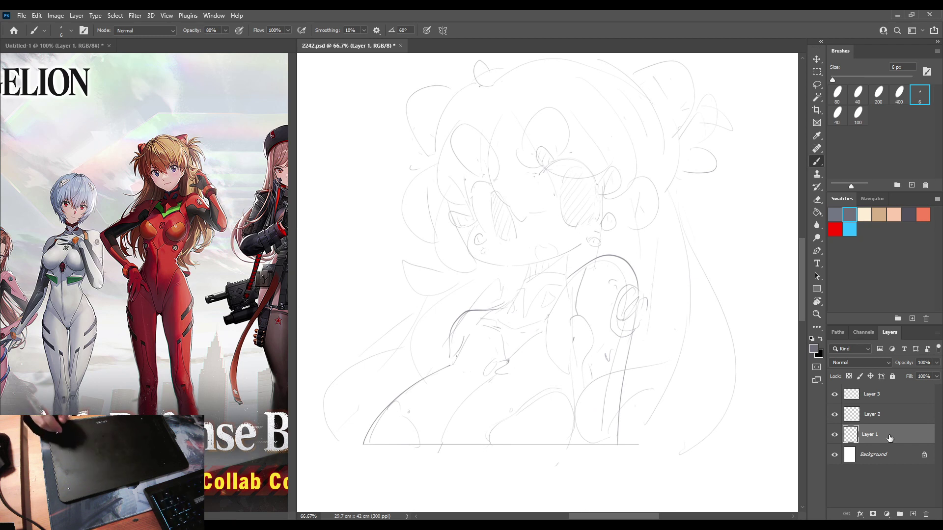
Create a new layer above Layer 3 and start a raised hand beside the face with an extended index finger, undoing trial strokes.
click(884, 395)
click(913, 514)
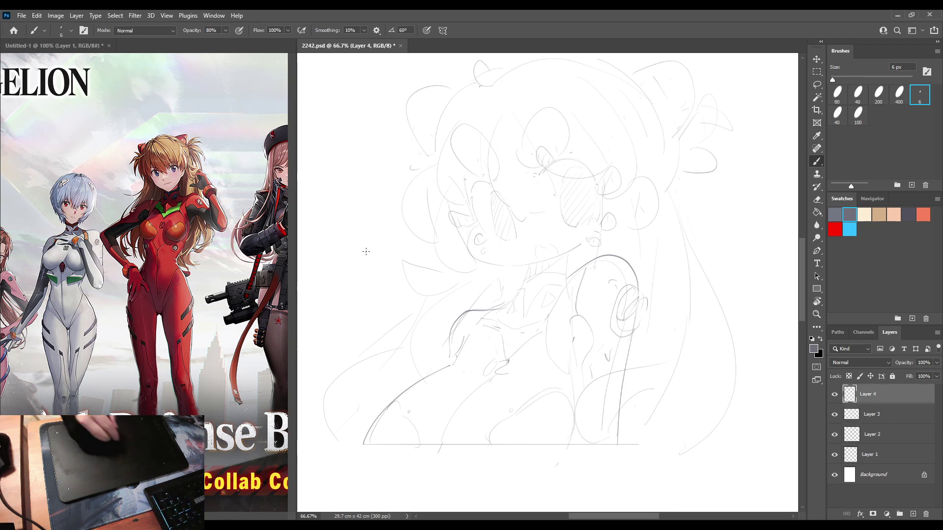
mouse_move(379, 280)
mouse_down()
mouse_move(410, 215)
mouse_move(407, 278)
mouse_up()
key(ctrl+z)
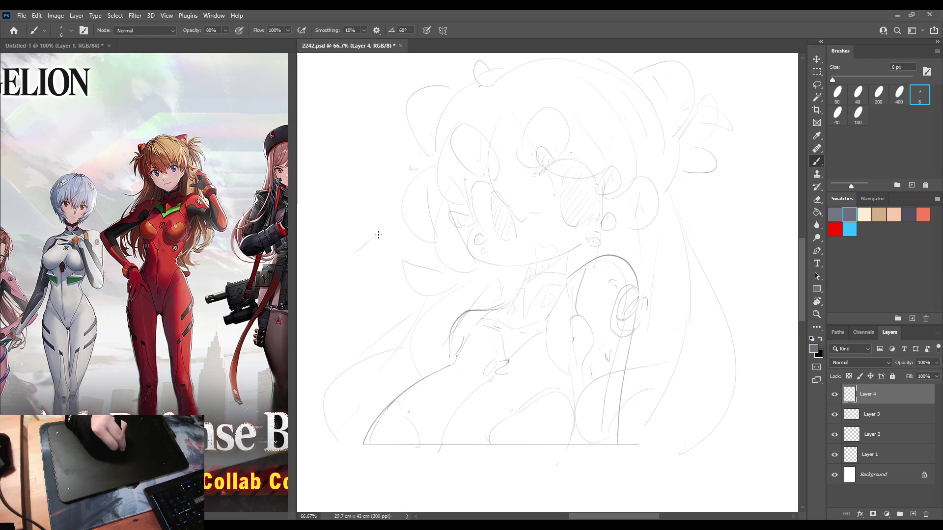
drag(371, 250, 391, 277)
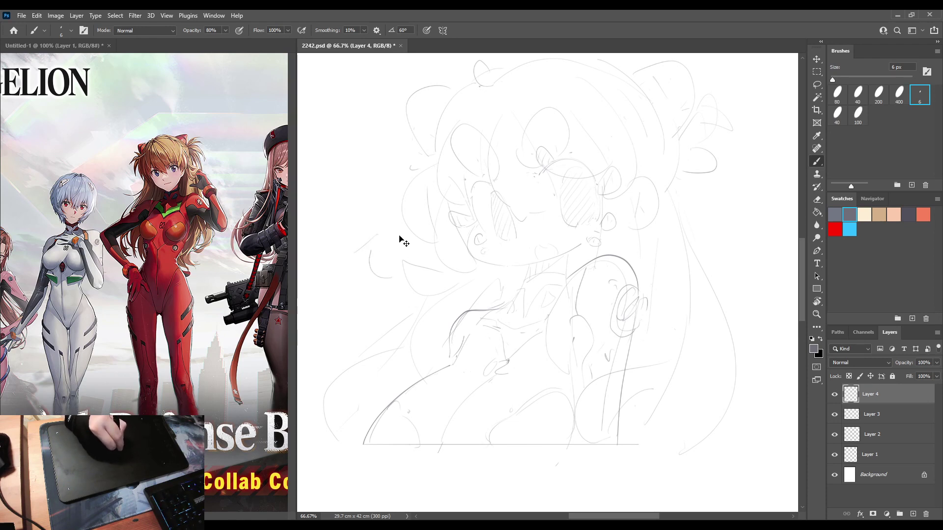
key(ctrl+z)
key(ctrl+z)
mouse_move(403, 233)
mouse_down()
mouse_move(416, 193)
mouse_move(428, 202)
mouse_move(420, 239)
mouse_up()
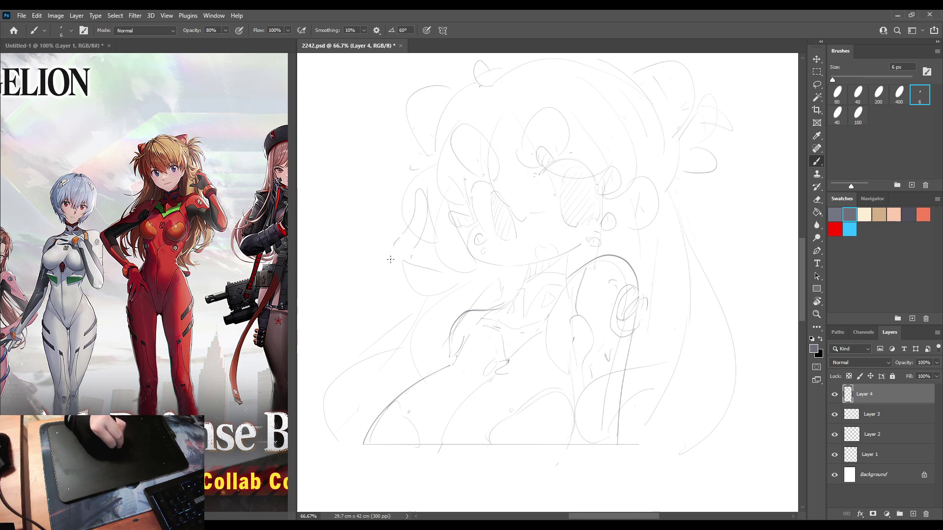
Sketch the bent fingers and the back of the raised hand below the index finger, undoing stray strokes.
mouse_move(438, 244)
mouse_down()
mouse_move(391, 257)
mouse_move(440, 249)
mouse_move(387, 278)
mouse_move(436, 278)
mouse_move(427, 290)
mouse_move(402, 302)
mouse_move(406, 281)
mouse_move(437, 272)
mouse_move(395, 301)
mouse_move(377, 277)
mouse_move(373, 314)
mouse_move(378, 321)
mouse_move(403, 317)
mouse_up()
key(ctrl+z)
key(ctrl+z)
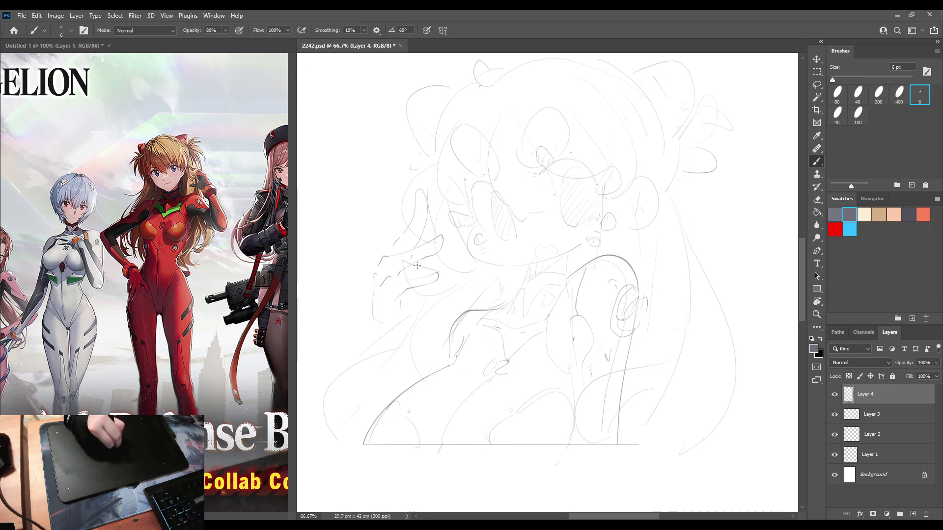
Lower the opacity of Layers 1 to 3 together and return to Layer 4.
click(857, 419)
shift+click(859, 454)
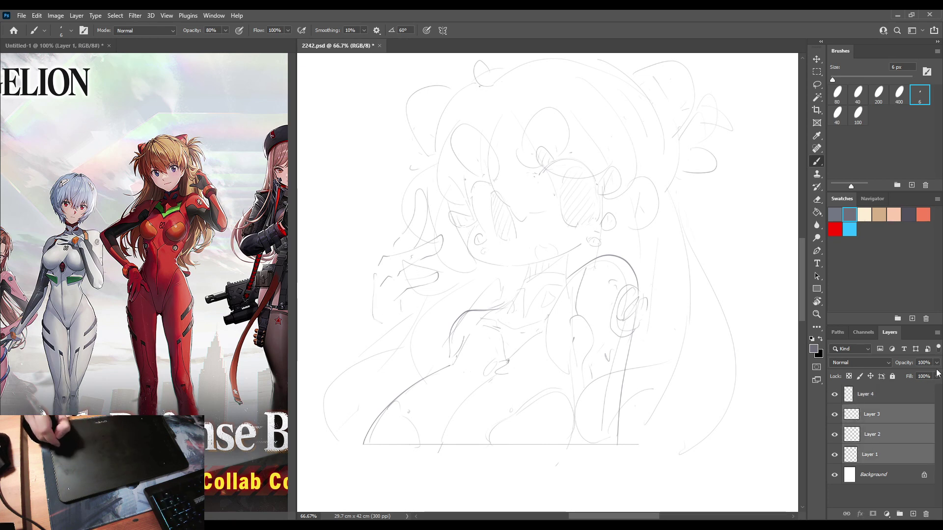
drag(909, 373, 901, 373)
click(870, 394)
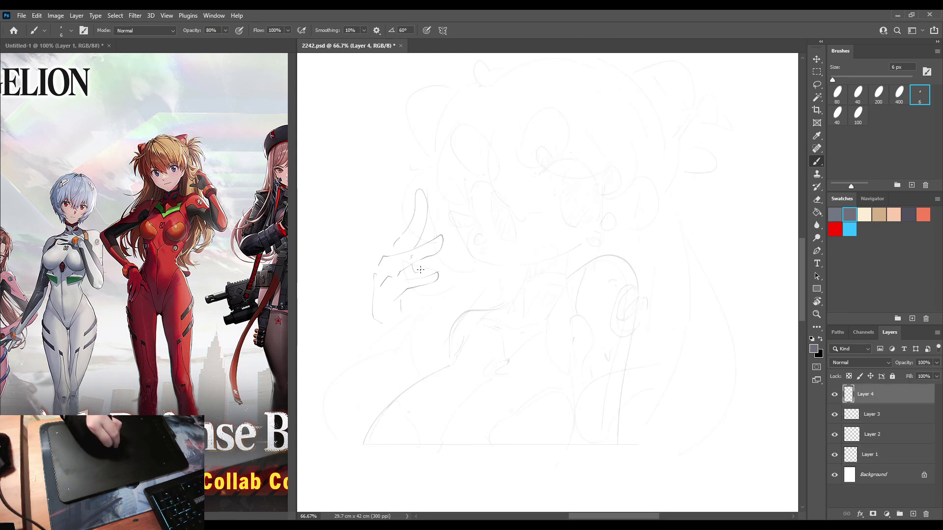
Refine the lower fingers of the raised hand and sketch the palm edge and base of the wrist.
mouse_move(421, 268)
mouse_down()
mouse_move(451, 258)
mouse_move(439, 269)
mouse_up()
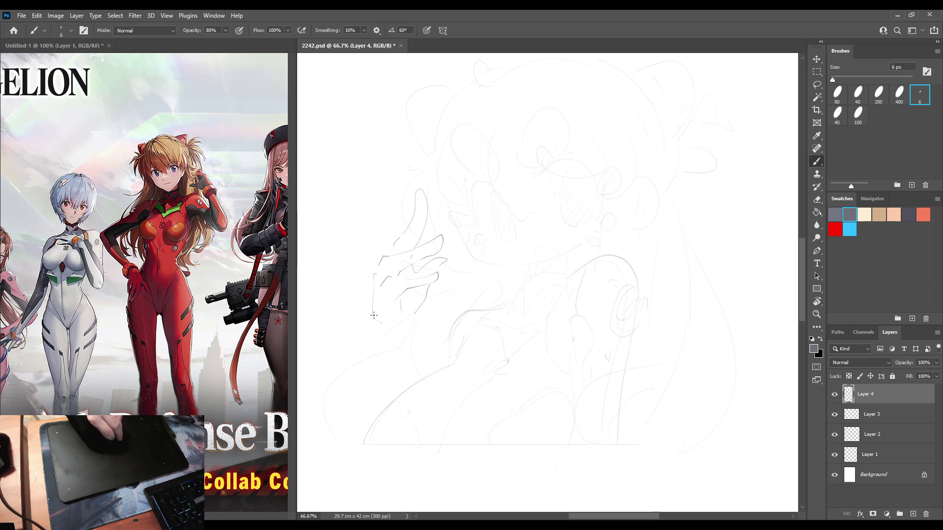
mouse_move(379, 325)
mouse_down()
mouse_move(406, 320)
mouse_move(429, 289)
mouse_move(414, 317)
mouse_up()
key(e)
key(b)
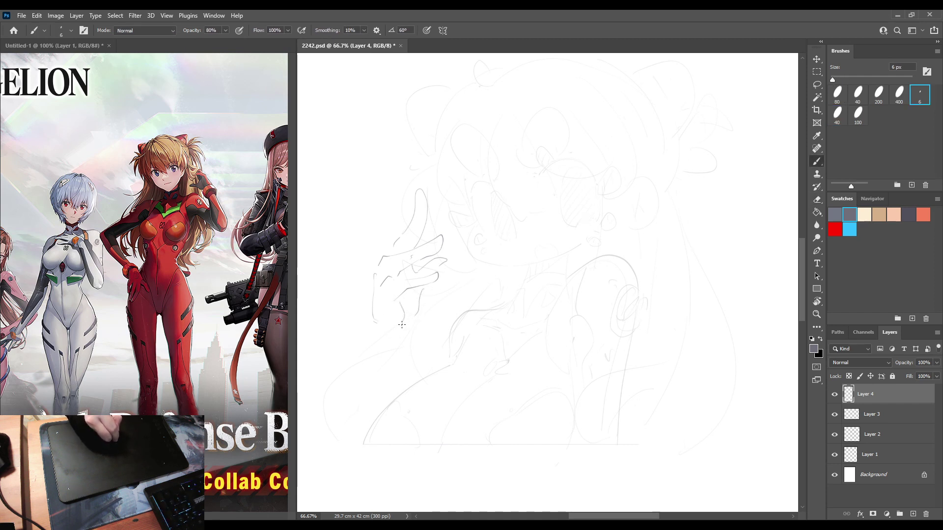
Draw the outer and inner edges of the forearm below the raised hand, erasing and redrawing the inner line.
mouse_move(375, 322)
mouse_down()
mouse_move(393, 330)
mouse_move(362, 350)
mouse_move(355, 408)
mouse_up()
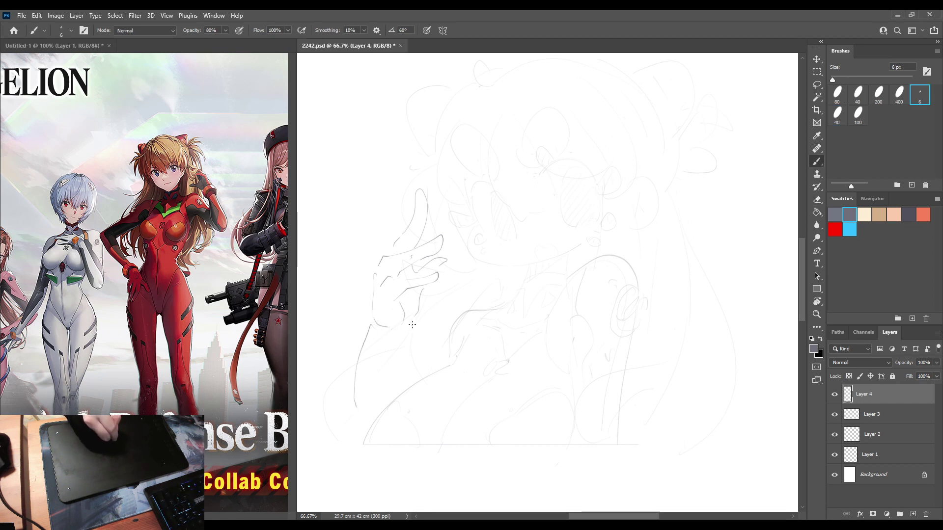
key(e)
drag(408, 339, 406, 371)
key(b)
key(e)
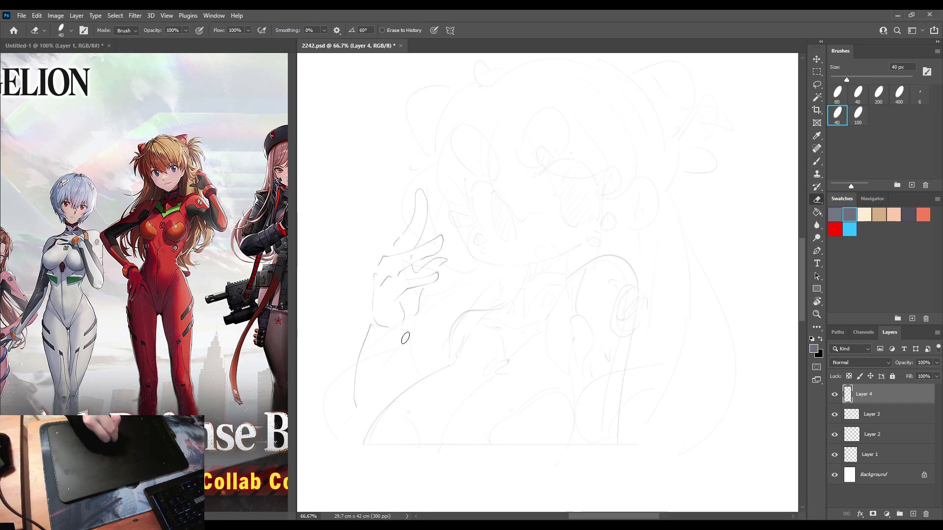
drag(407, 338, 410, 325)
key(b)
drag(409, 361, 412, 379)
key(e)
drag(406, 340, 407, 386)
key(b)
key(e)
key(b)
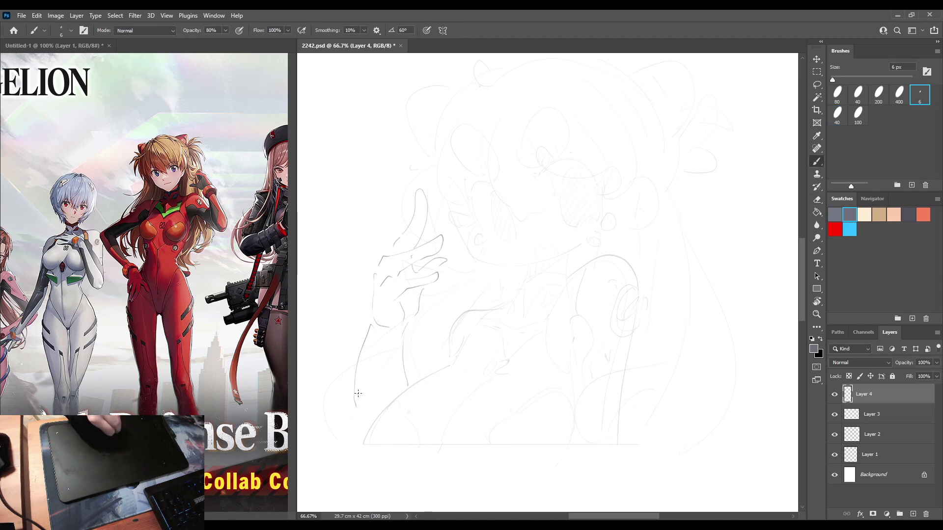
Erase the outer forearm edge and redraw it down to the baseline, checking it in the mirrored view.
key(e)
drag(363, 345, 357, 407)
key(b)
drag(360, 362, 355, 442)
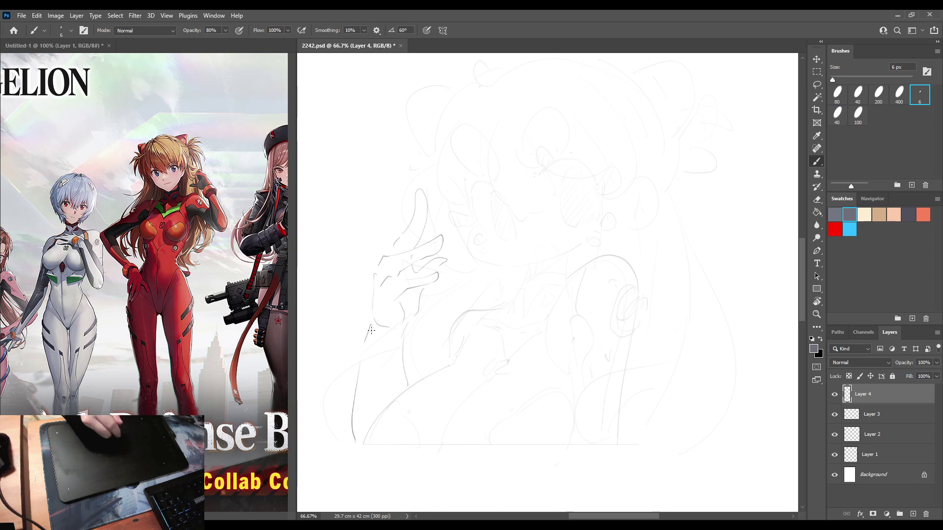
key(ctrl+shift+h)
key(ctrl+shift+h)
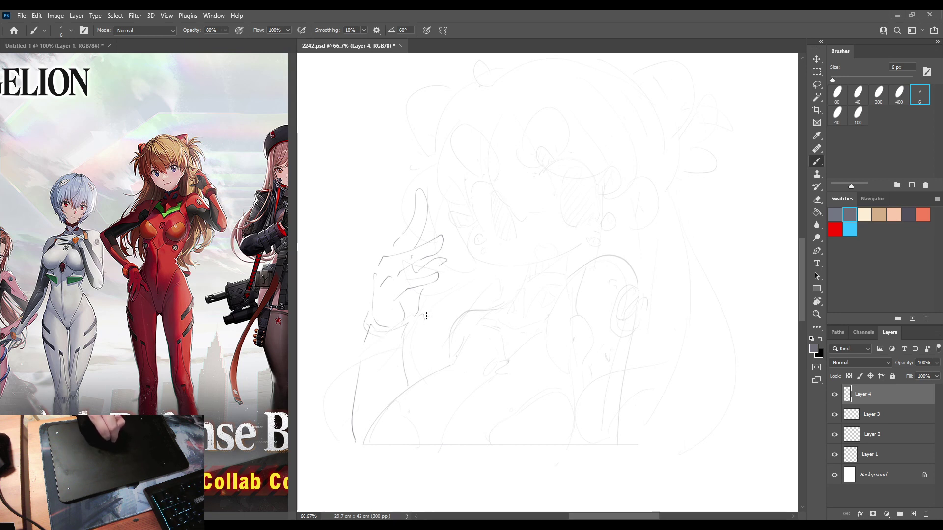
Sketch a thick cuff around the wrist with a rounded piece on its outer side, erasing overlapping forearm lines.
drag(420, 304, 429, 339)
mouse_move(361, 319)
mouse_down()
mouse_move(354, 356)
mouse_move(408, 360)
mouse_move(421, 328)
mouse_move(407, 359)
mouse_up()
key(e)
mouse_move(426, 308)
mouse_down()
mouse_move(423, 339)
mouse_move(407, 362)
mouse_up()
key(b)
key(e)
key(b)
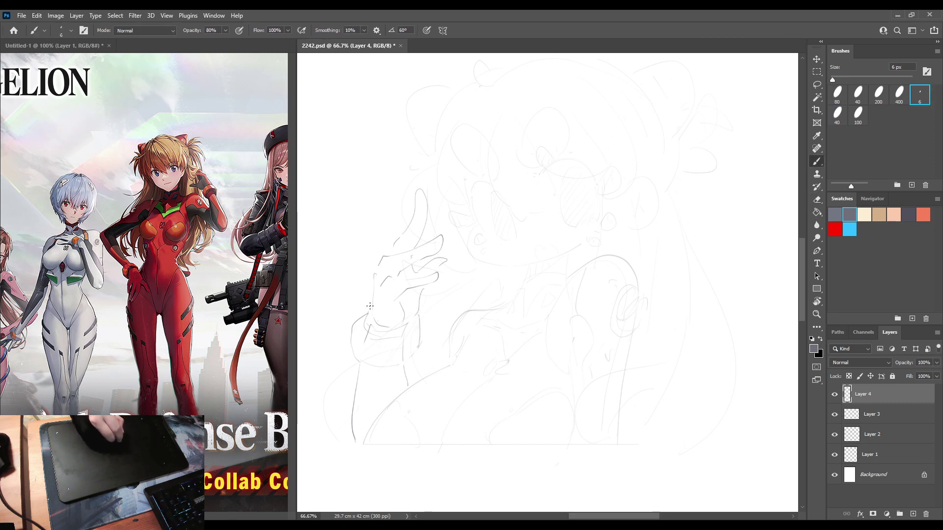
drag(370, 306, 356, 323)
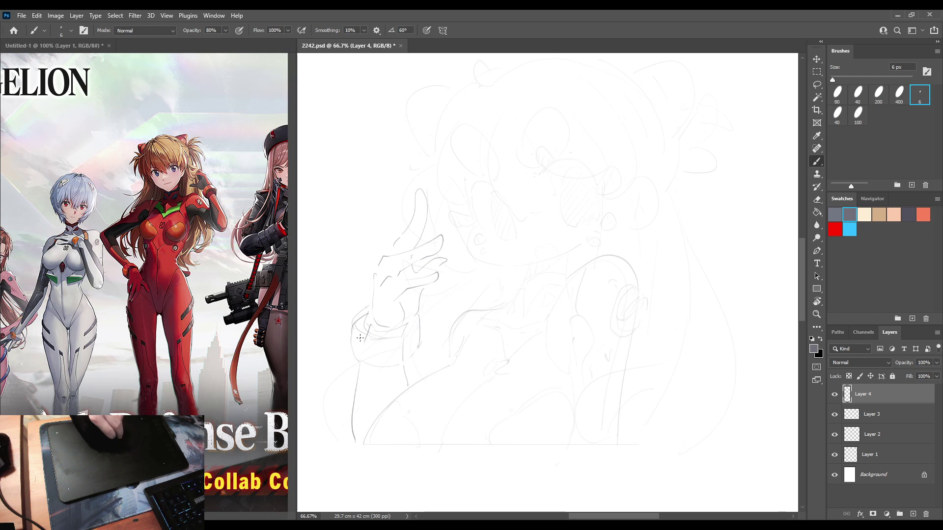
mouse_move(366, 308)
mouse_down()
mouse_move(348, 310)
mouse_move(350, 323)
mouse_up()
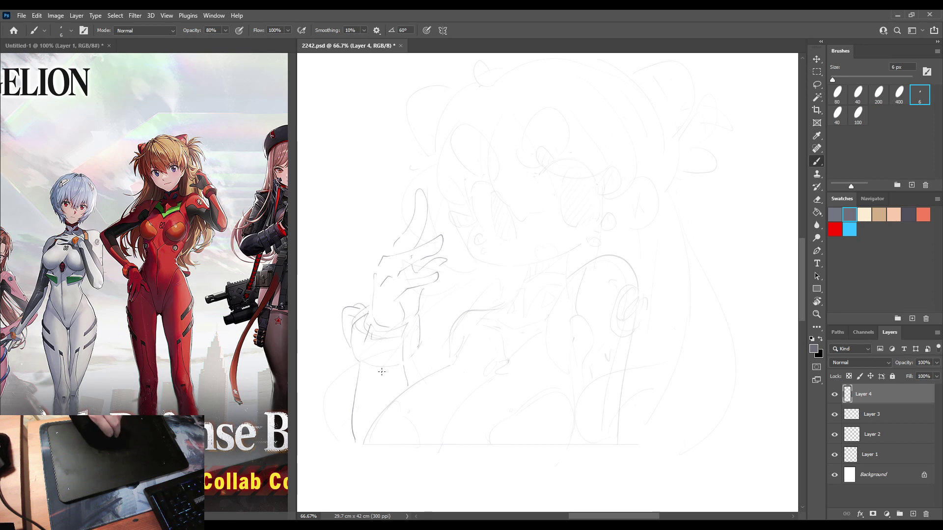
Draw the upper-arm line from the right shoulder down toward the forearm and clean up the cuff's inner edge.
drag(452, 341, 432, 374)
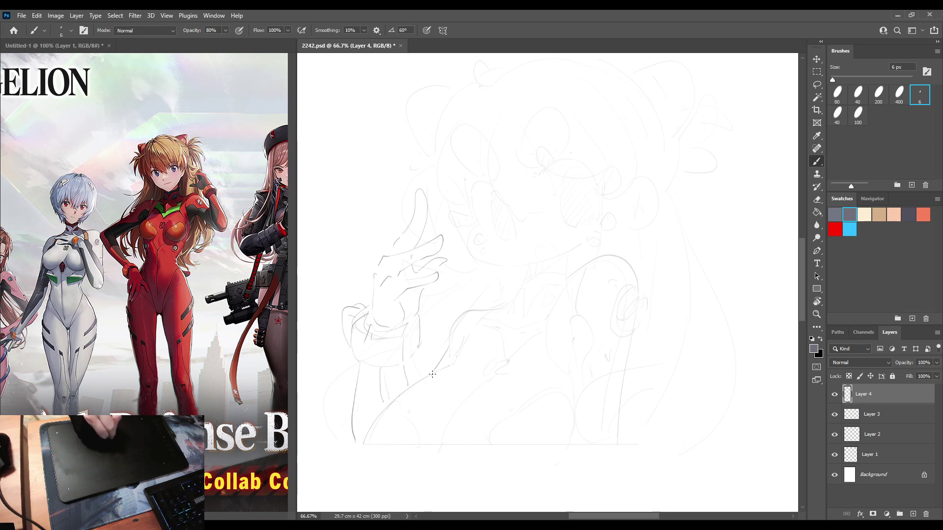
key(F2)
key(F2)
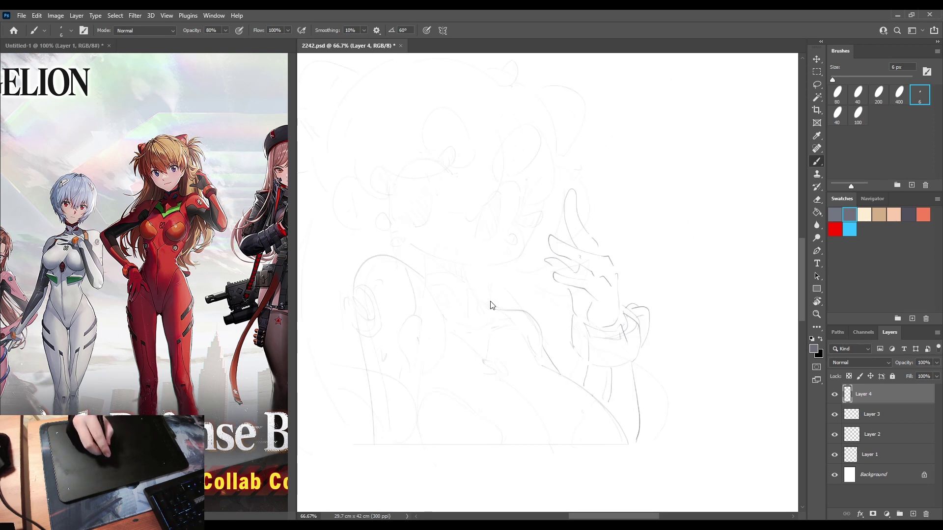
key(e)
drag(419, 320, 417, 347)
key(b)
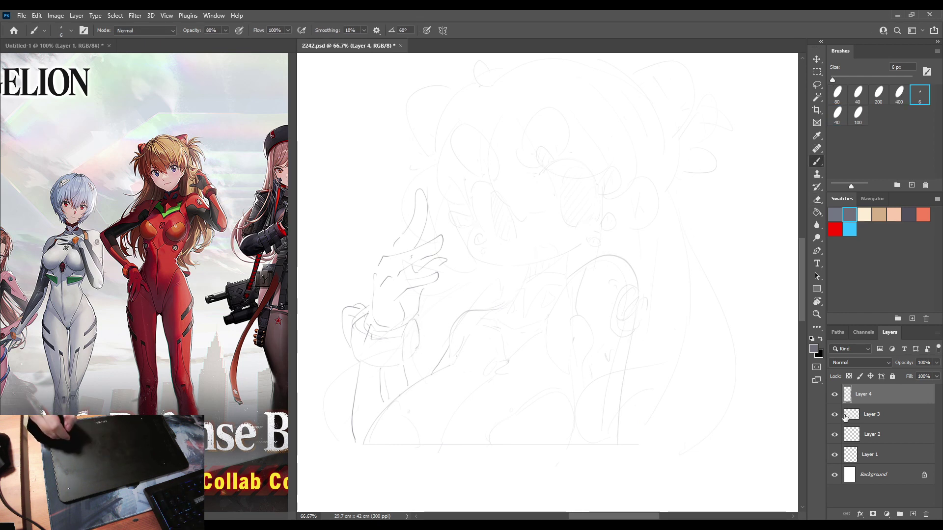
Raise the opacity of Layers 1 to 3 to about 79% and return to Layer 4.
click(872, 415)
shift+click(879, 455)
drag(938, 369, 927, 377)
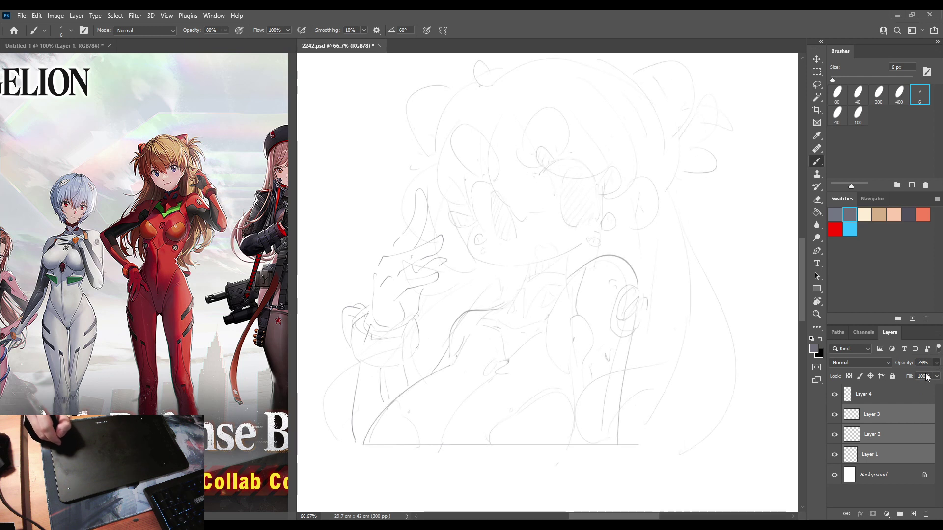
click(880, 395)
key(ctrl+t)
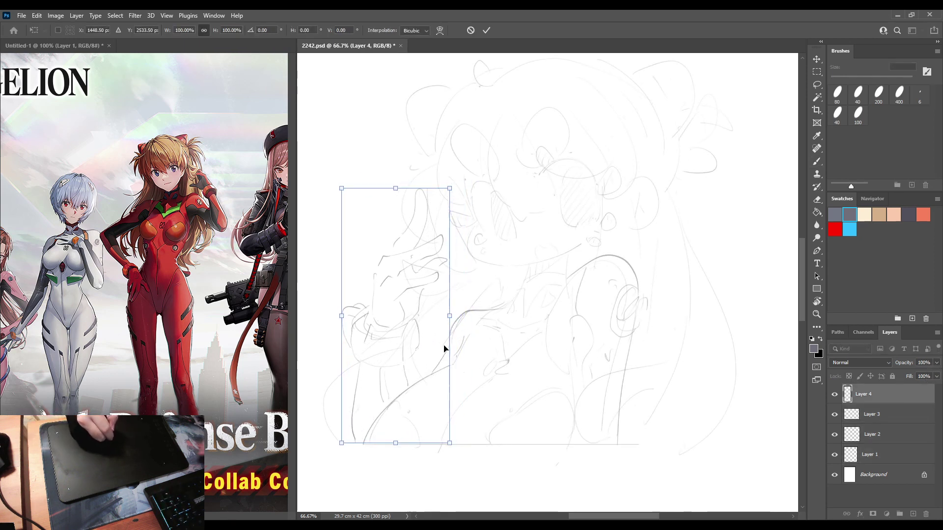
key(Return)
key(b)
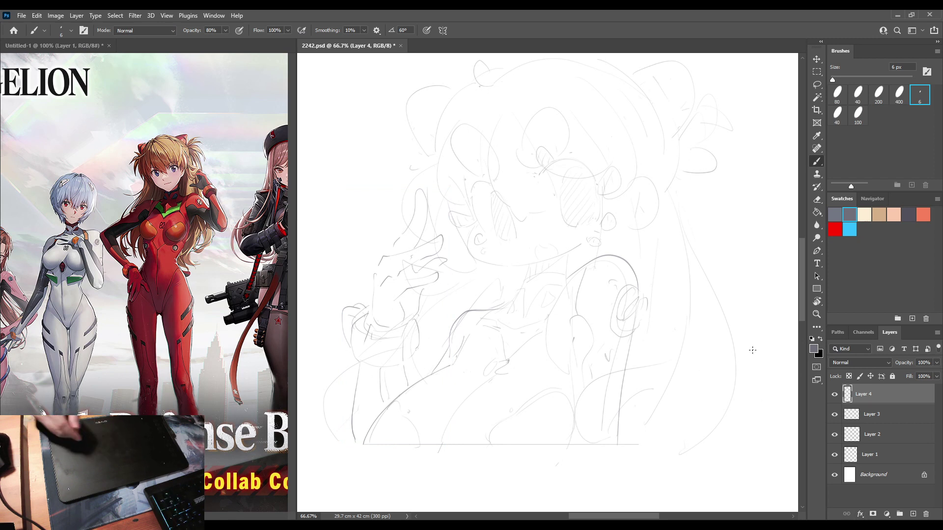
Select the raised hand and forearm with a freehand Lasso outline.
key(l)
mouse_move(400, 174)
mouse_down()
mouse_move(427, 172)
mouse_move(454, 255)
mouse_move(444, 299)
mouse_move(408, 401)
mouse_move(341, 453)
mouse_up()
key(ctrl+t)
mouse_move(516, 193)
mouse_down()
mouse_move(421, 243)
mouse_move(401, 232)
mouse_move(548, 190)
mouse_move(564, 216)
mouse_up()
key(Return)
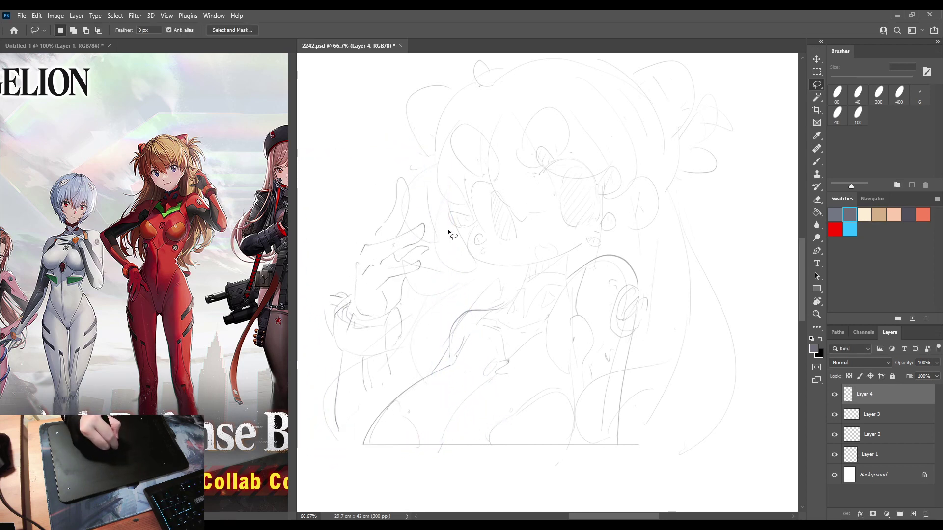
key(ctrl+t)
mouse_move(434, 251)
mouse_down()
mouse_move(442, 254)
mouse_move(449, 235)
mouse_up()
key(Return)
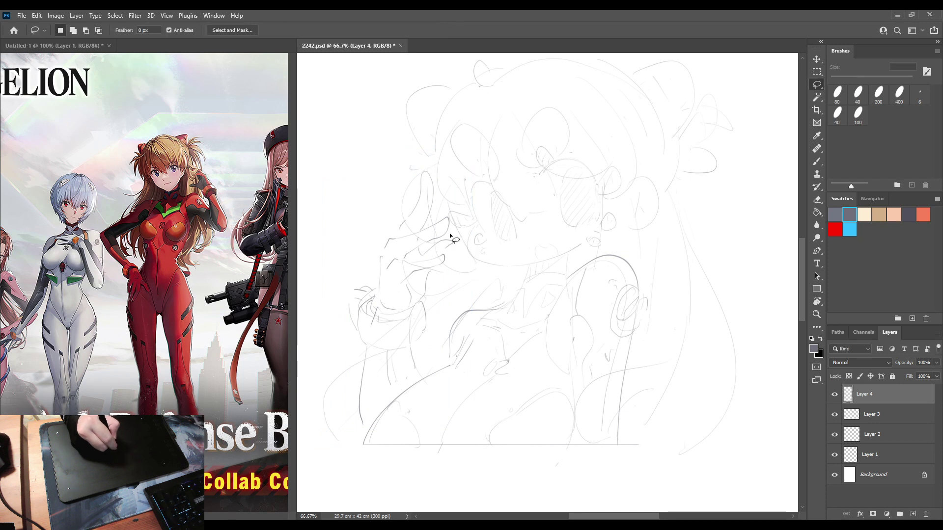
key(ctrl+z)
key(ctrl+z)
key(ctrl+z)
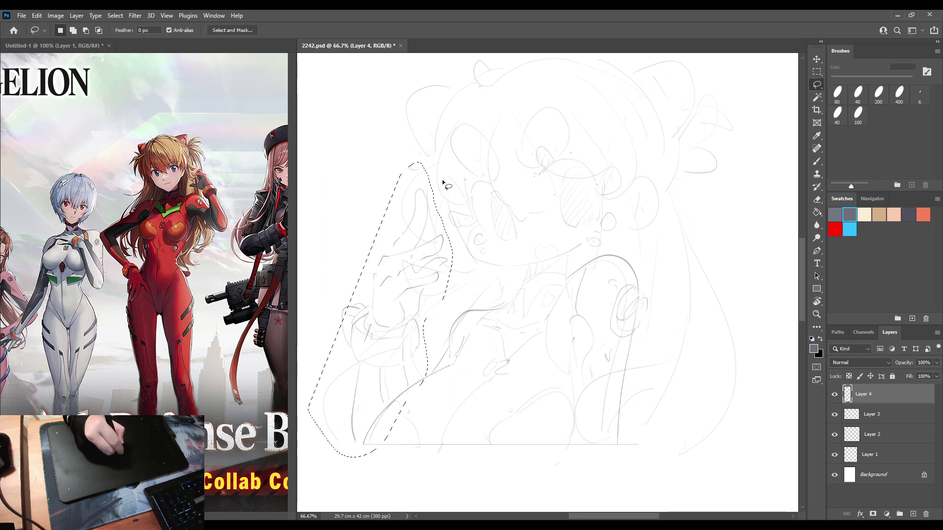
Move the selected hand and forearm slightly toward the face and deselect them.
key(ctrl+t)
mouse_move(419, 244)
mouse_down()
mouse_move(434, 244)
mouse_move(412, 238)
mouse_up()
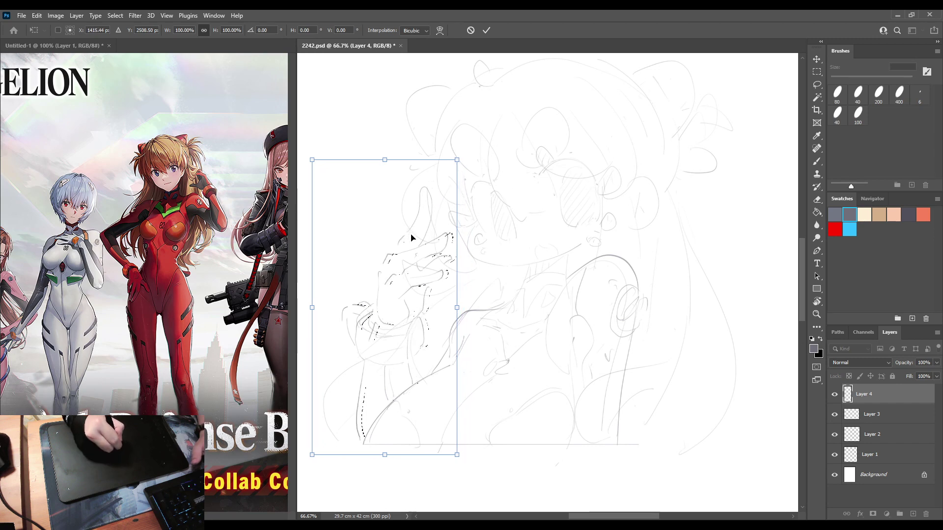
key(Return)
key(ctrl+d)
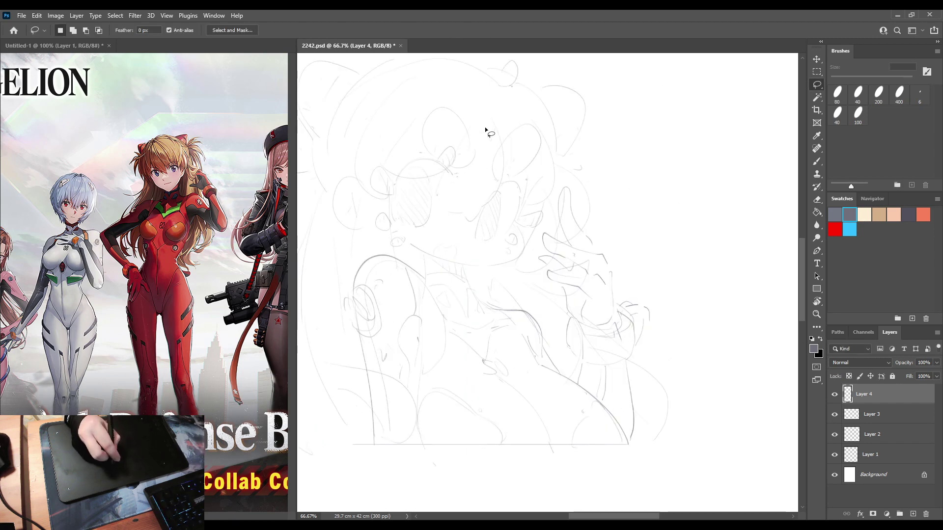
Erase the raised index finger and redraw it farther from the face, checking it in the mirrored view.
key(e)
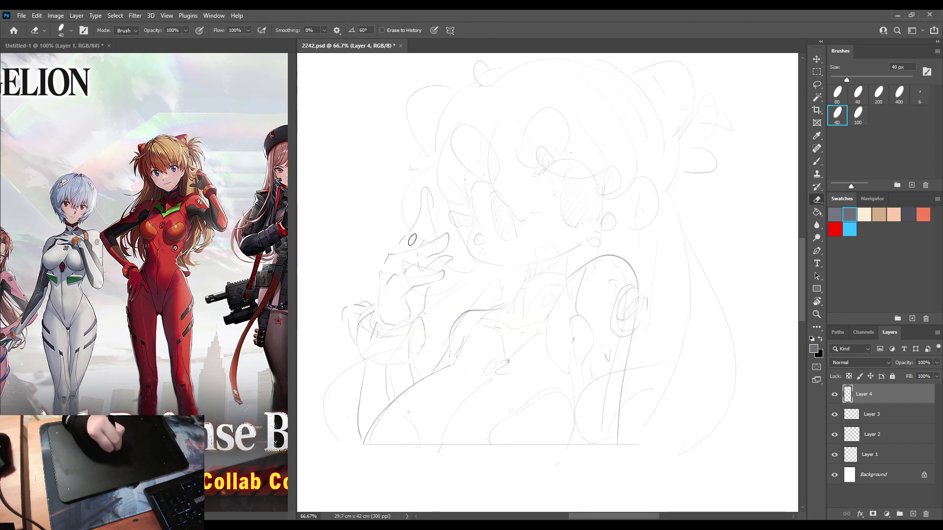
key(b)
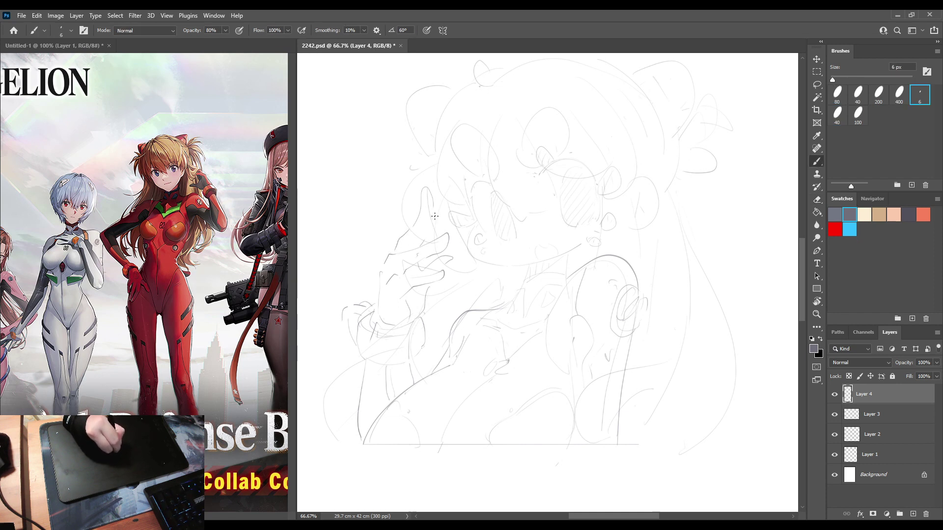
key(e)
key(b)
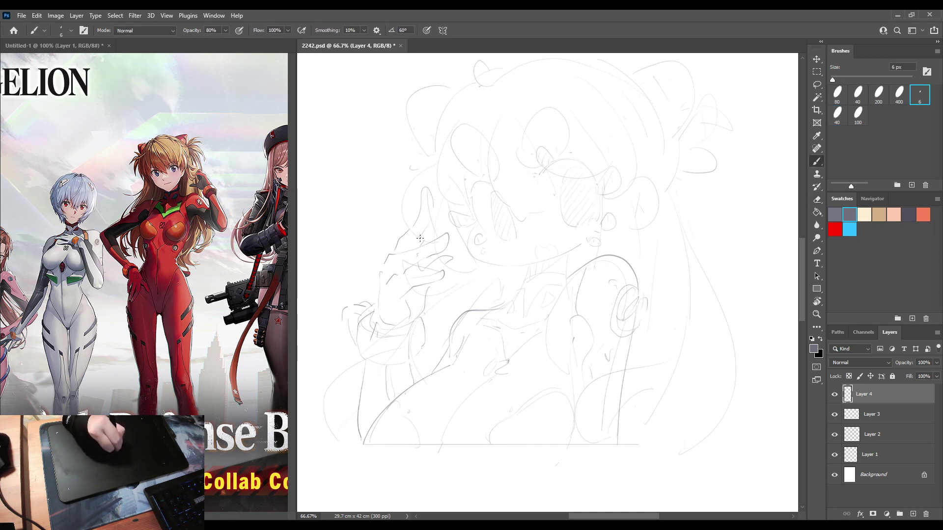
key(b)
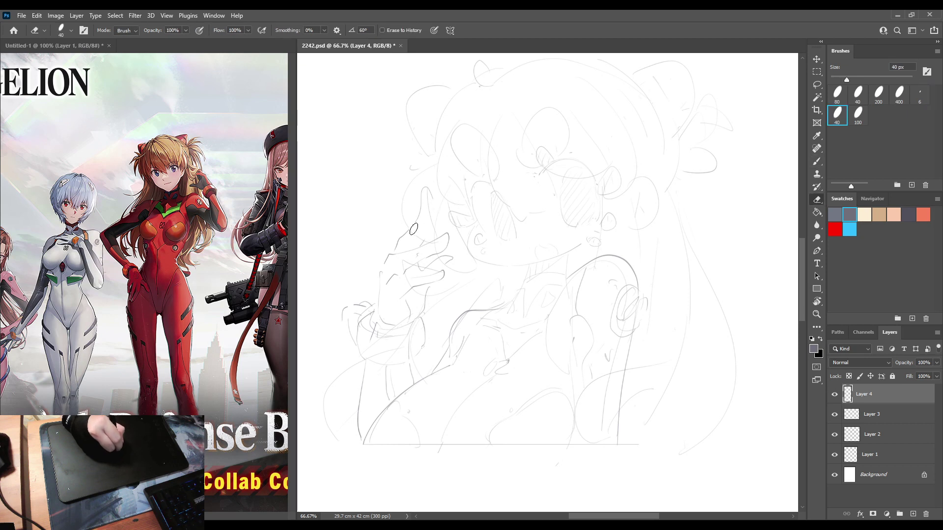
mouse_move(423, 206)
mouse_down()
mouse_move(398, 243)
mouse_move(417, 181)
mouse_move(397, 241)
mouse_move(403, 188)
mouse_up()
key(b)
key(e)
key(b)
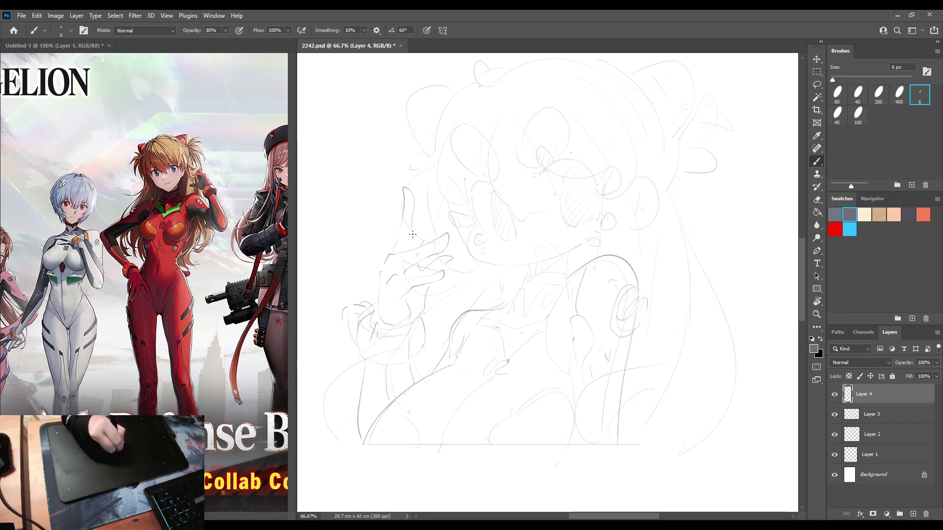
key(e)
key(ctrl+shift+h)
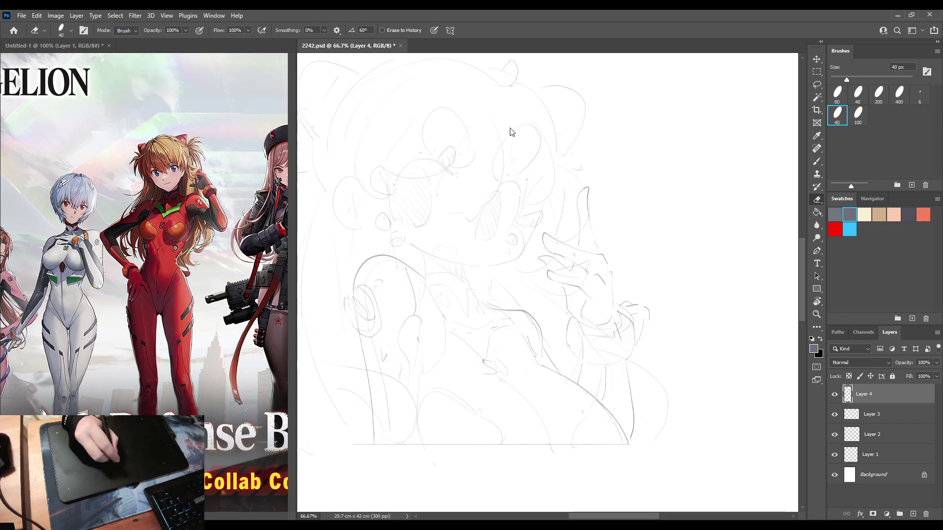
key(ctrl+shift+h)
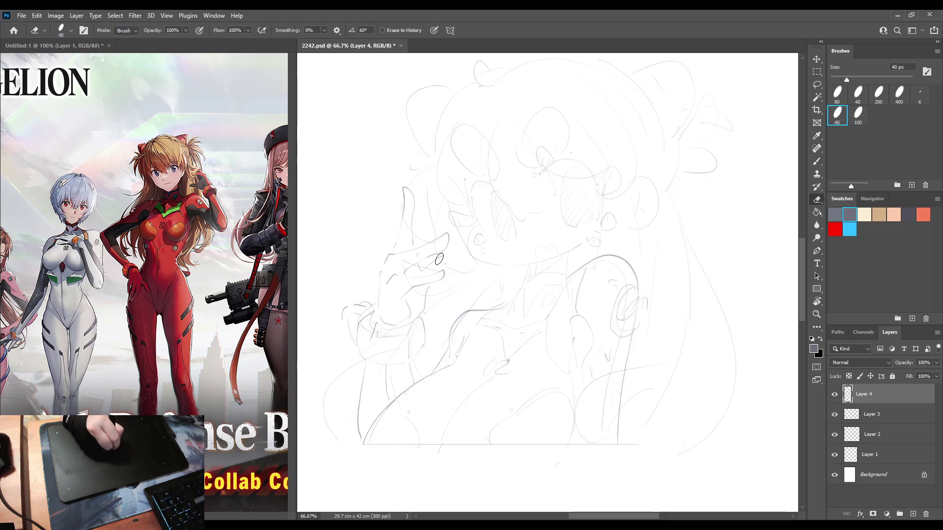
Refine the tips of the lower curled fingers and check the hand in the mirrored view.
key(b)
mouse_move(434, 265)
mouse_down()
mouse_move(438, 271)
mouse_move(448, 258)
mouse_move(439, 275)
mouse_up()
key(ctrl+z)
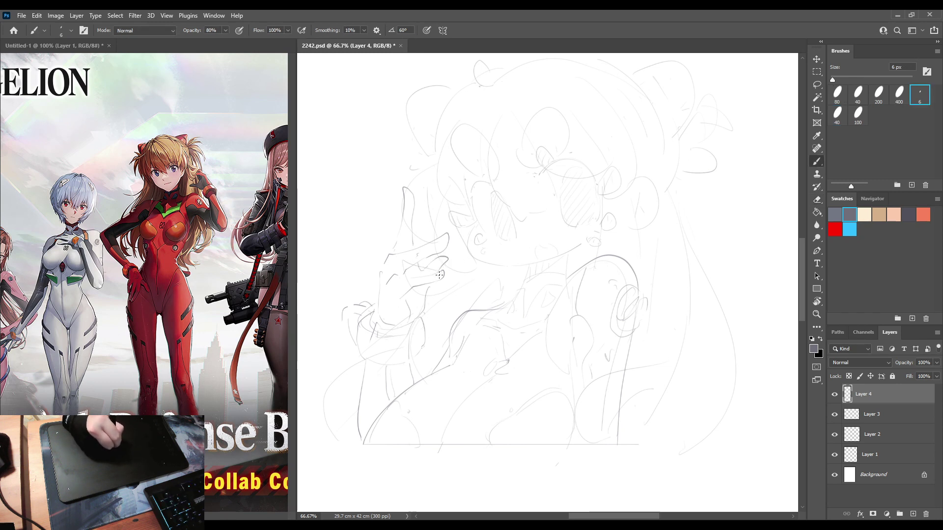
key(F2)
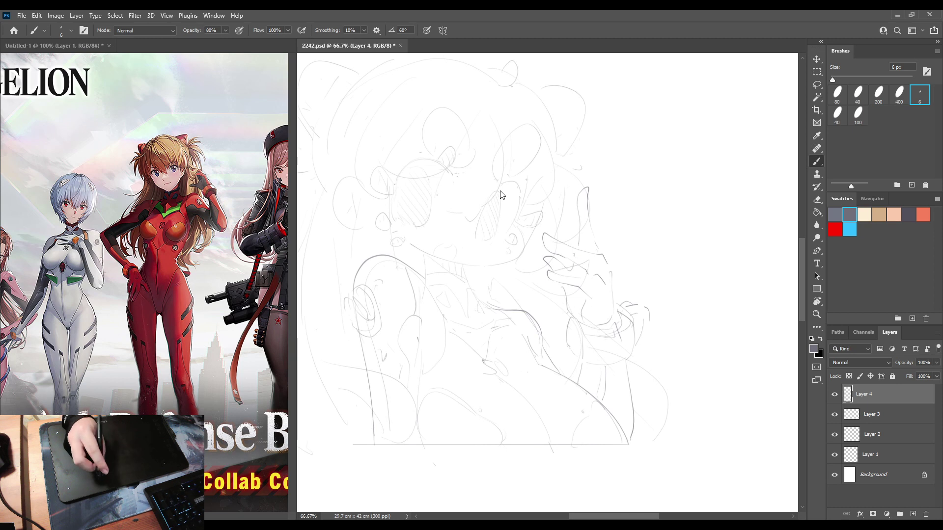
key(h)
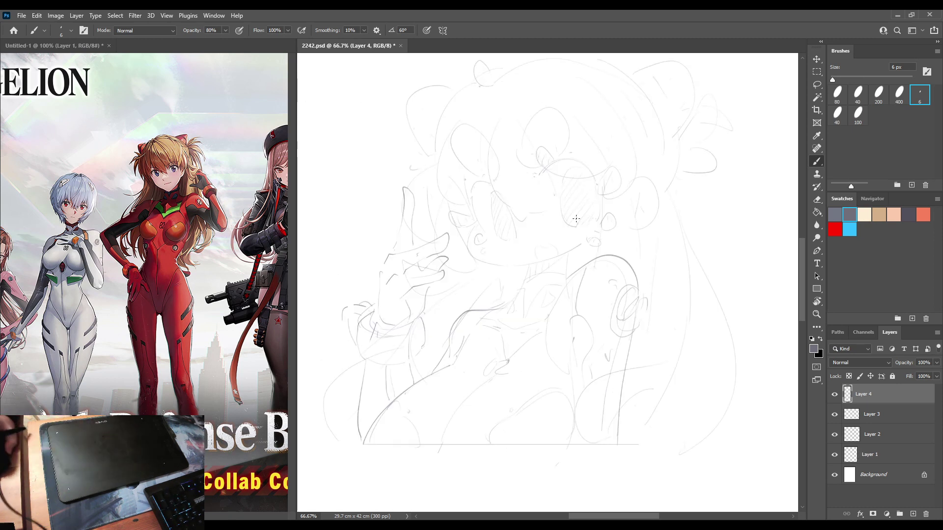
Draw the chest contour and the torso's side line under the arm, both running down to the baseline.
drag(524, 278, 530, 293)
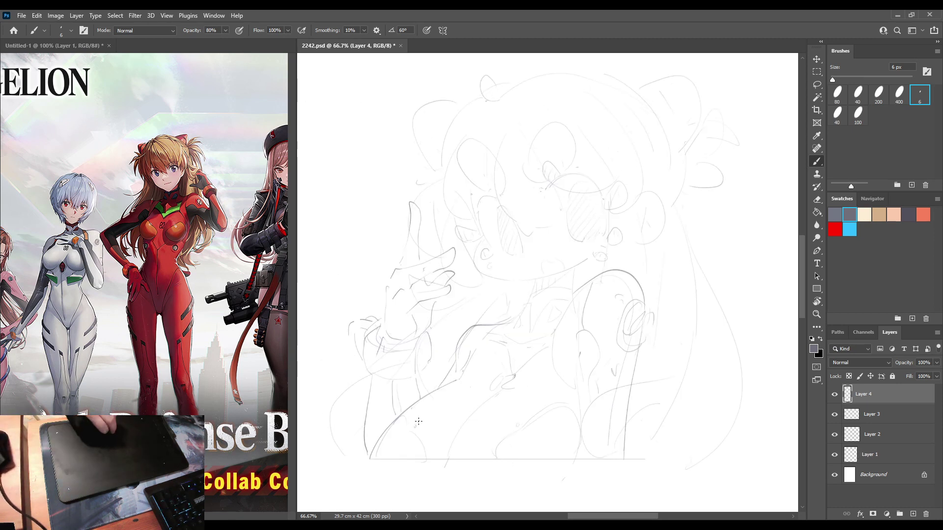
mouse_move(448, 456)
mouse_down()
mouse_move(458, 429)
mouse_move(478, 408)
mouse_up()
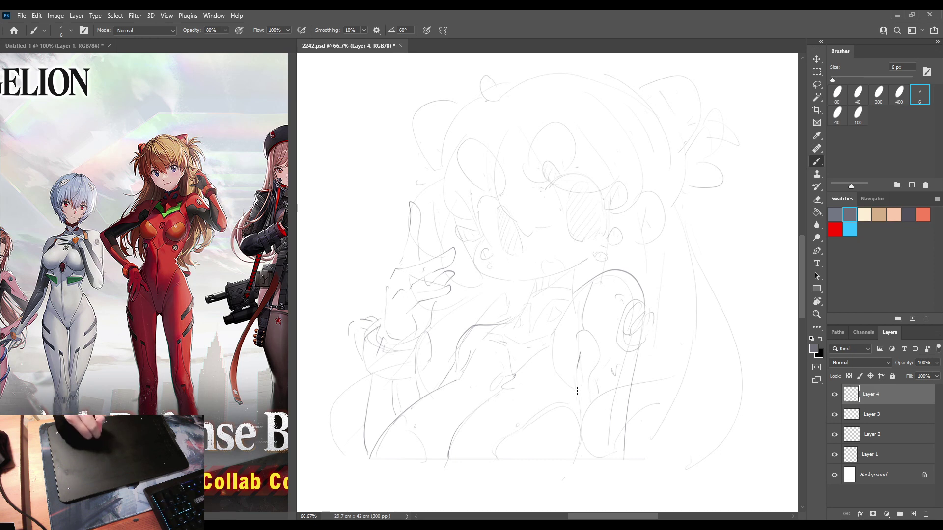
drag(577, 391, 578, 459)
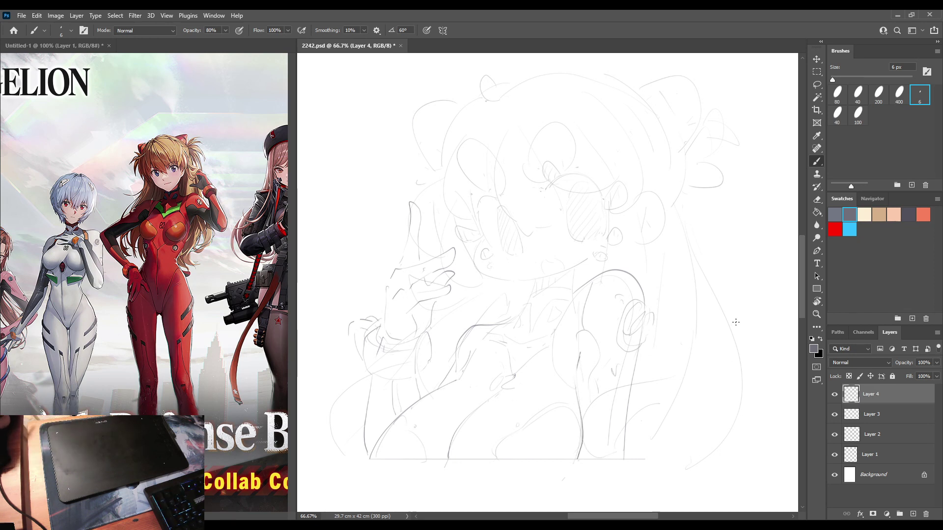
Sketch the long hair falling behind the shoulder with pointed ends, and add rounded side tufts on both sides of the head.
mouse_move(688, 156)
mouse_down()
mouse_move(685, 186)
mouse_move(730, 297)
mouse_move(724, 328)
mouse_up()
drag(704, 294, 700, 346)
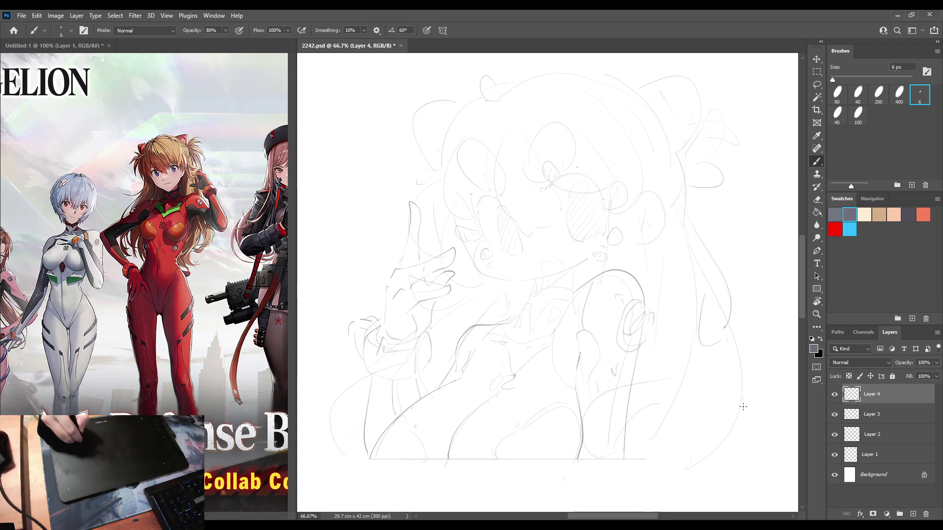
drag(742, 400, 707, 474)
drag(688, 199, 720, 195)
drag(725, 212, 699, 225)
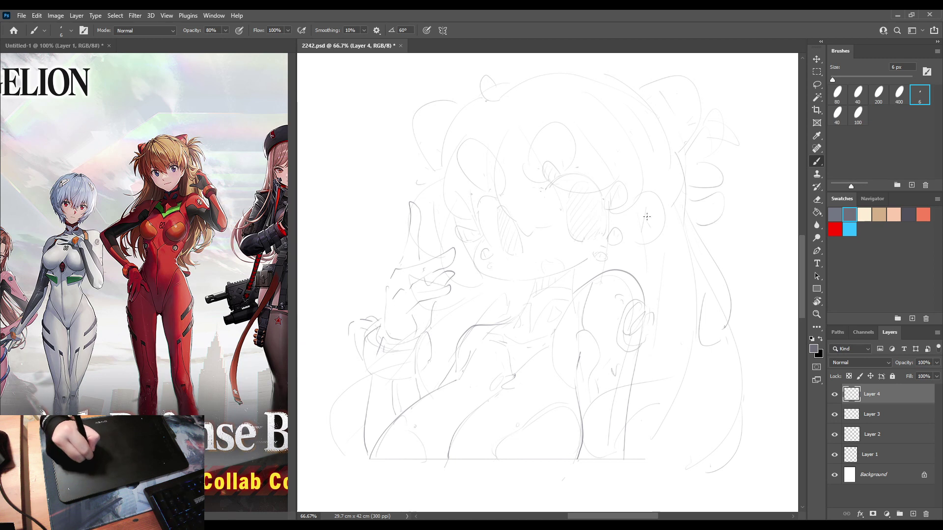
drag(436, 171, 435, 182)
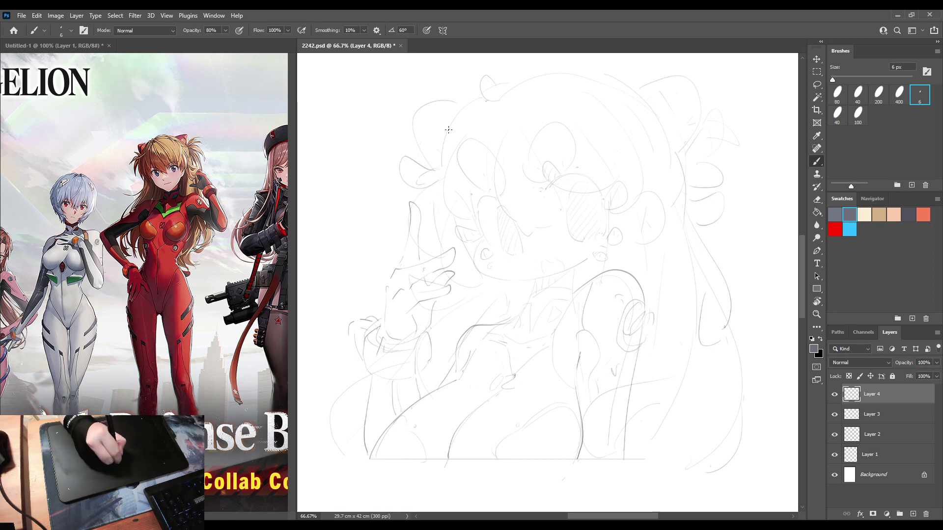
Redraw the outline across the top of the head and around the hair bun on the raised-hand side.
mouse_move(495, 82)
mouse_down()
mouse_move(486, 103)
mouse_move(520, 81)
mouse_move(604, 74)
mouse_up()
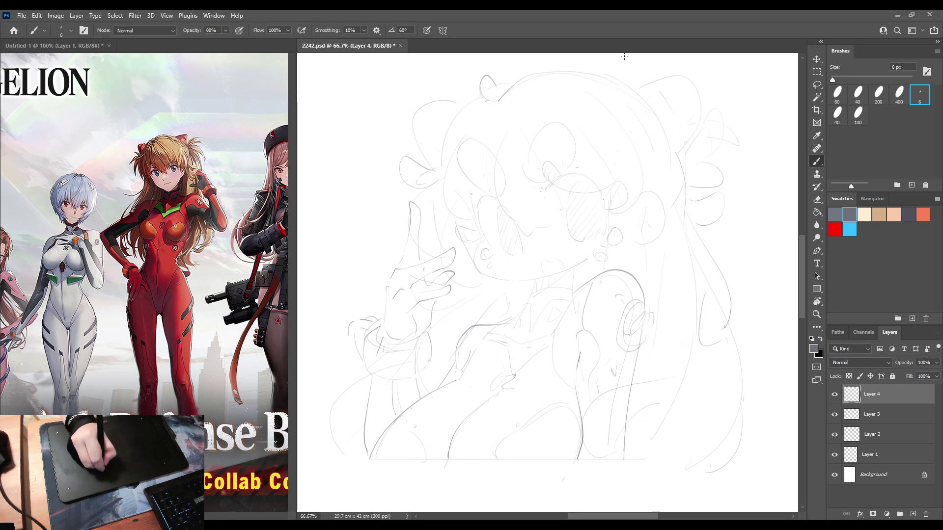
key(ctrl+z)
mouse_move(487, 71)
mouse_down()
mouse_move(503, 96)
mouse_move(520, 80)
mouse_move(595, 72)
mouse_up()
mouse_move(481, 97)
mouse_down()
mouse_move(417, 105)
mouse_move(429, 163)
mouse_up()
Redraw the hair bun on the side away from the raised hand, retrying its strokes and checking the mirrored view.
mouse_move(625, 84)
mouse_down()
mouse_move(661, 76)
mouse_move(690, 97)
mouse_move(686, 149)
mouse_up()
key(ctrl+z)
mouse_move(644, 80)
mouse_down()
mouse_move(689, 122)
mouse_move(679, 133)
mouse_move(653, 74)
mouse_move(694, 127)
mouse_move(682, 149)
mouse_up()
key(ctrl+z)
mouse_move(631, 79)
mouse_down()
mouse_move(687, 75)
mouse_move(681, 159)
mouse_up()
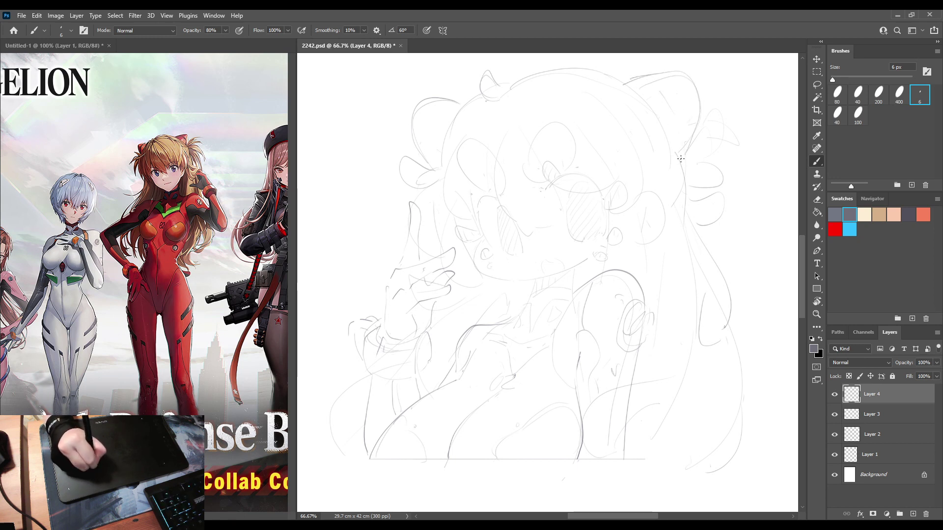
key(ctrl+z)
key(ctrl+z)
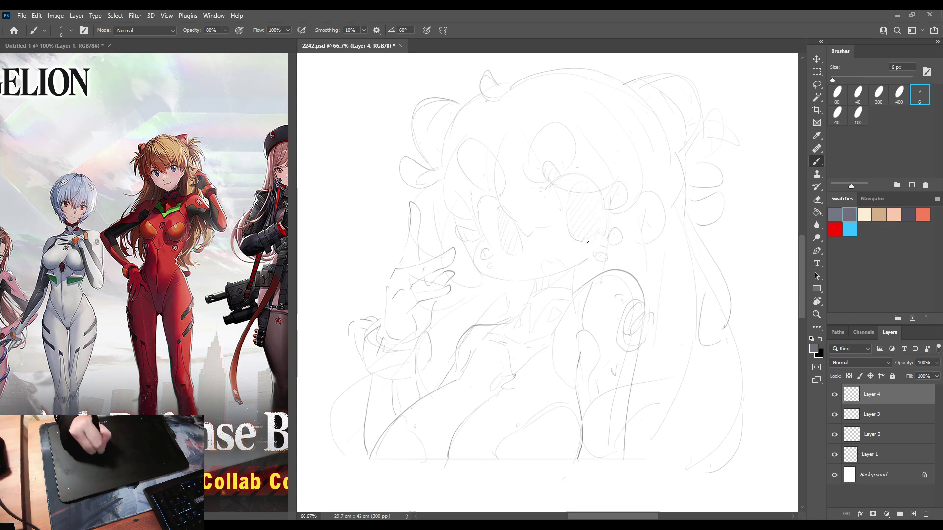
key(ctrl+shift+h)
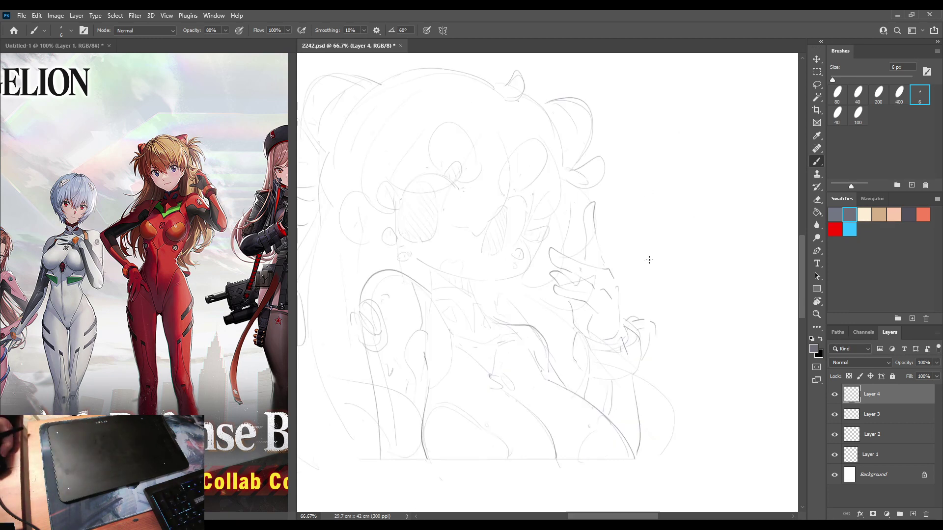
key(ctrl+shift+h)
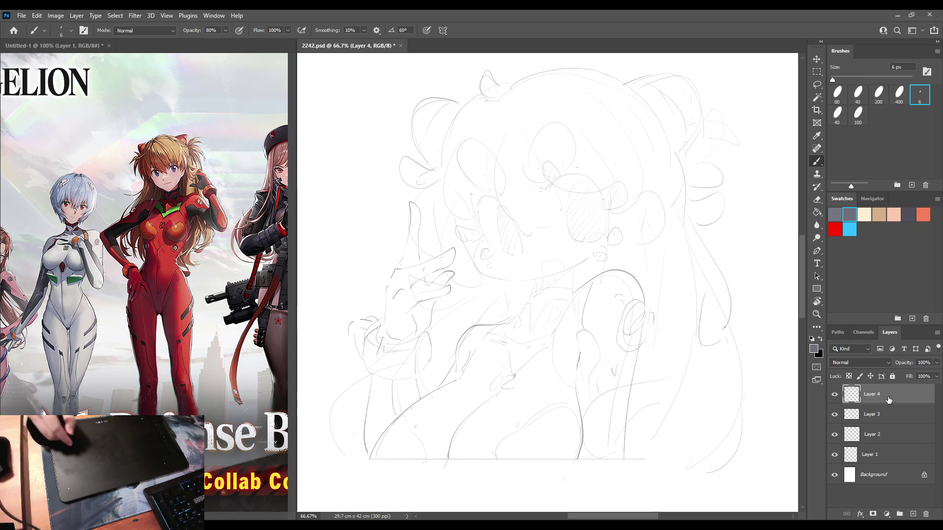
Merge Layers 1 to 4 into one layer and widen the canvas to 42 × 42 cm.
shift+click(867, 460)
key(ctrl+e)
key(ctrl+minus)
key(ctrl+minus)
key(ctrl+minus)
key(ctrl+minus)
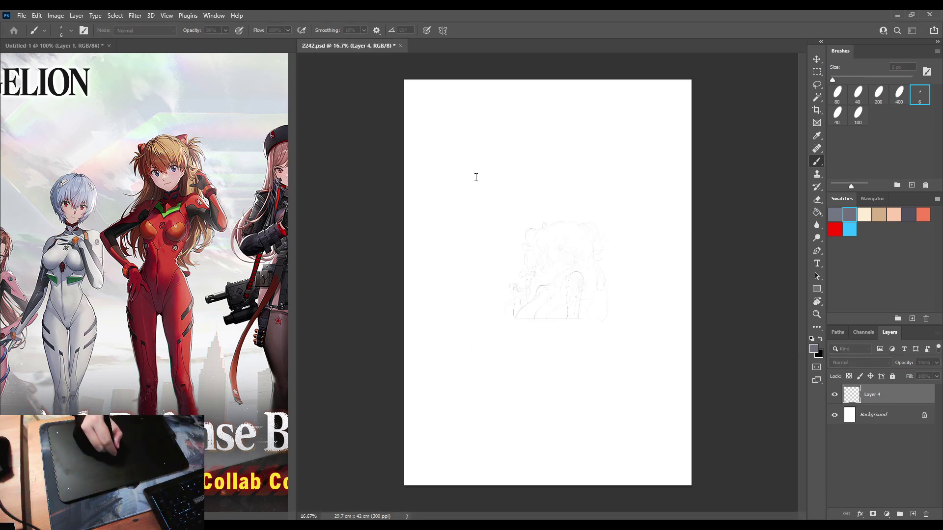
click(554, 142)
key(ctrl+t)
drag(609, 272, 758, 282)
mouse_move(668, 316)
mouse_down()
mouse_move(561, 351)
mouse_move(524, 388)
mouse_up()
mouse_move(604, 355)
mouse_down()
mouse_move(730, 359)
mouse_move(665, 307)
mouse_move(671, 323)
mouse_up()
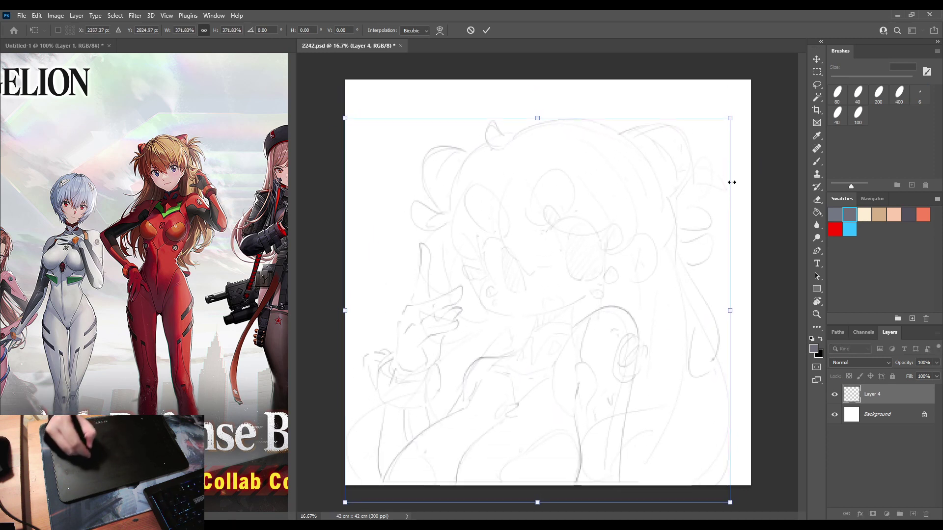
drag(731, 118, 788, 61)
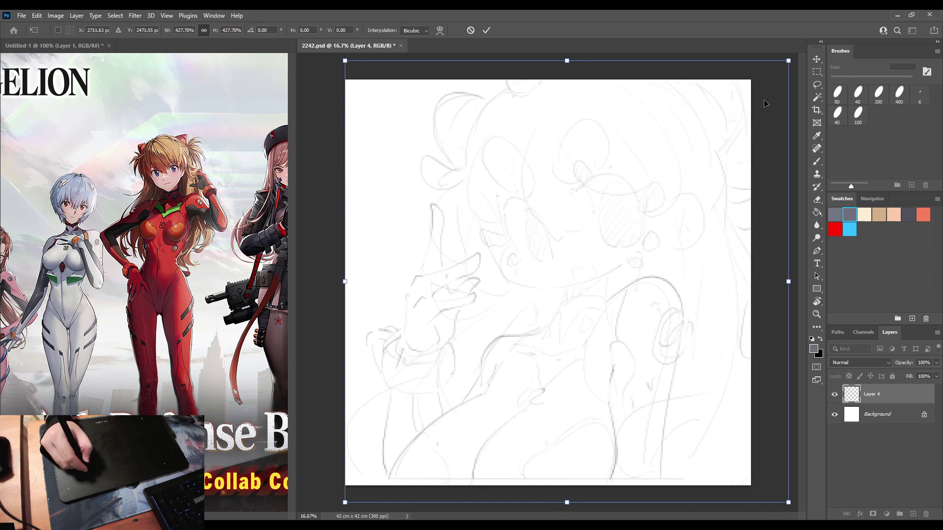
drag(338, 284, 318, 283)
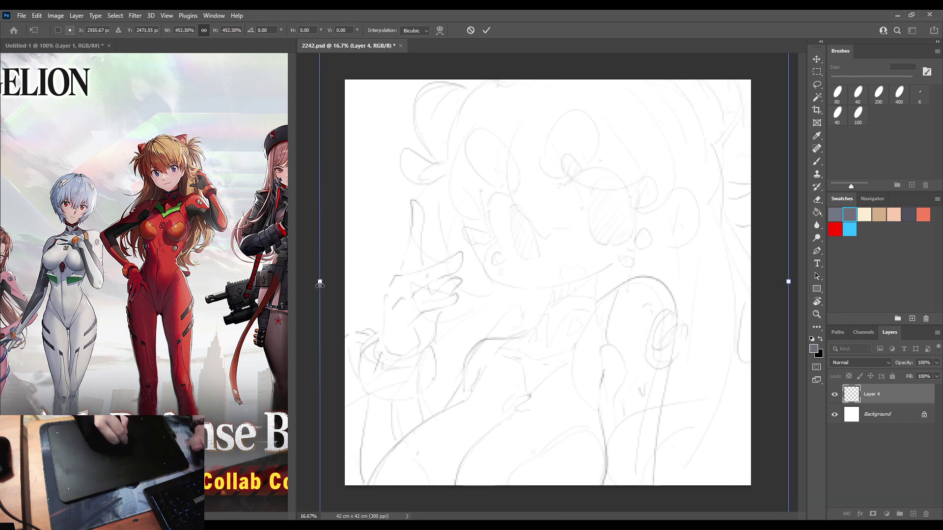
key(Escape)
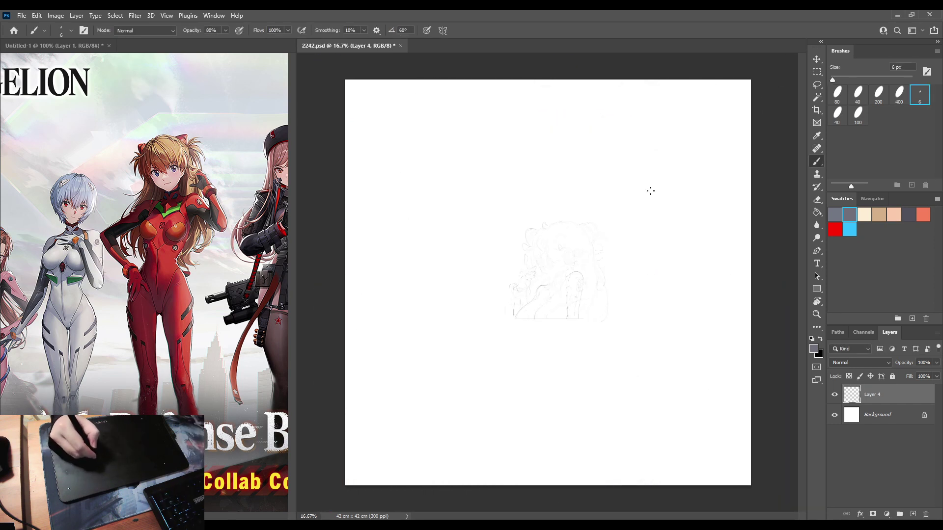
Scale the merged sketch layer up to about 418% so it fills the square canvas, and nudge it slightly sideways.
key(ctrl+t)
drag(610, 217, 760, 84)
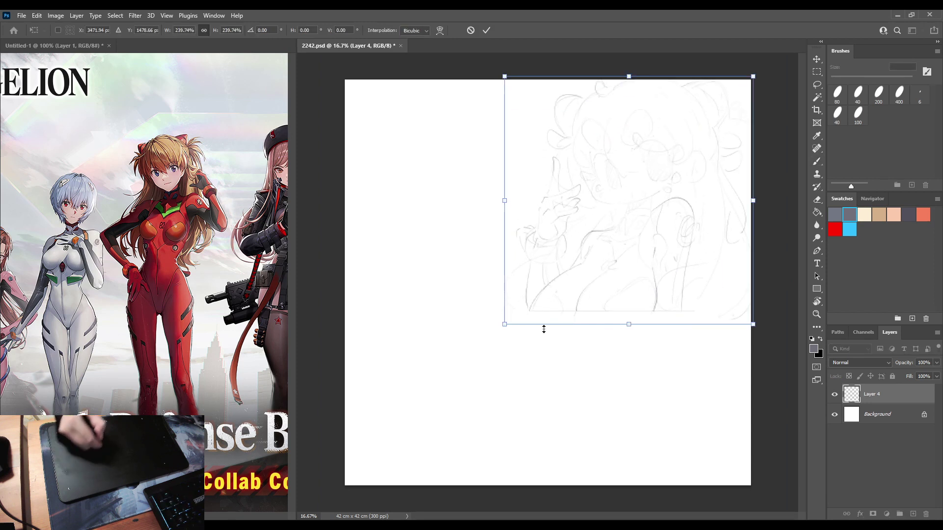
drag(506, 326, 320, 509)
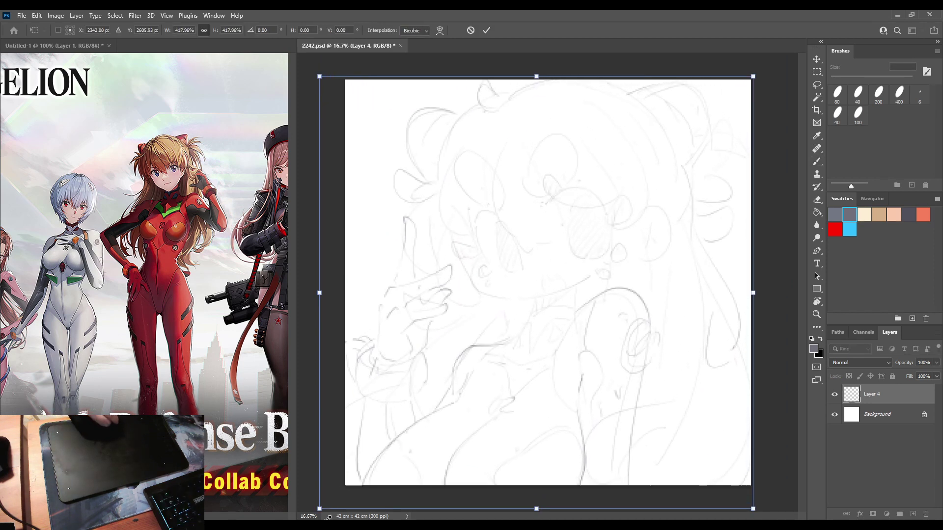
key(Return)
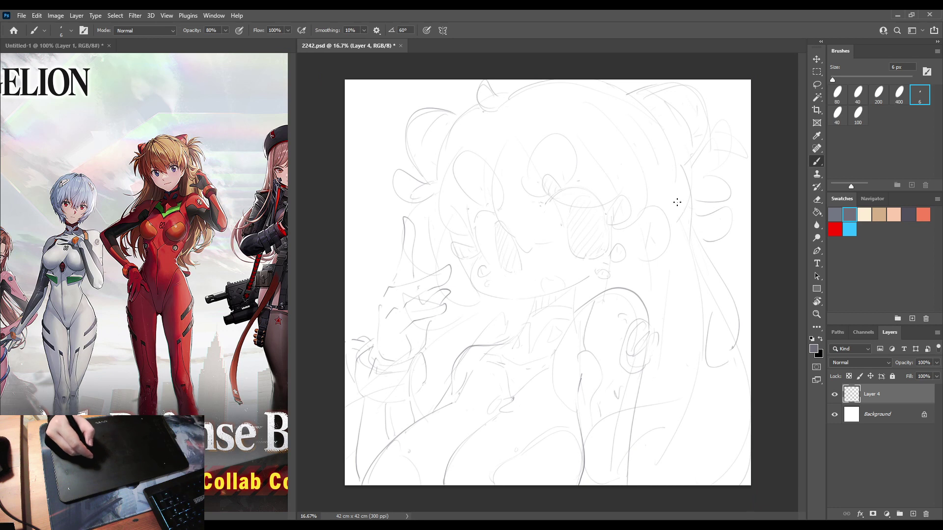
key(ctrl+t)
drag(673, 237, 687, 228)
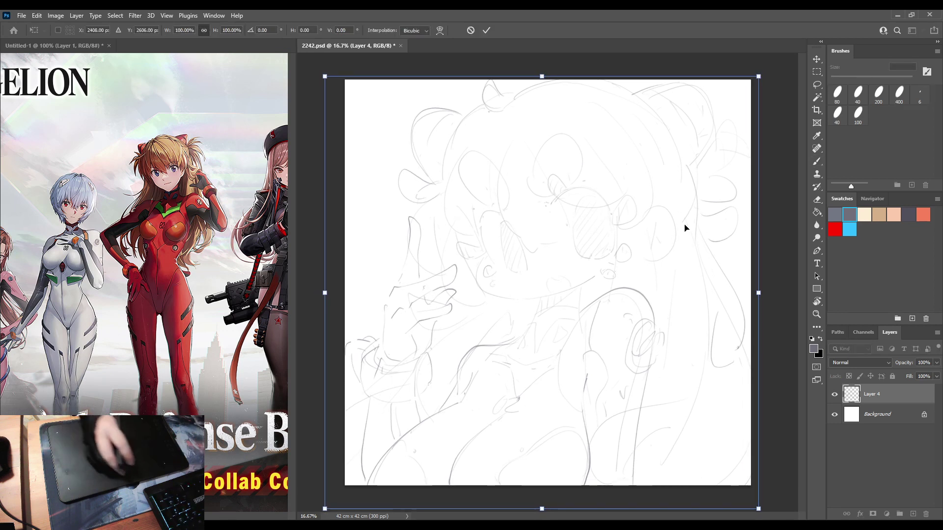
key(b)
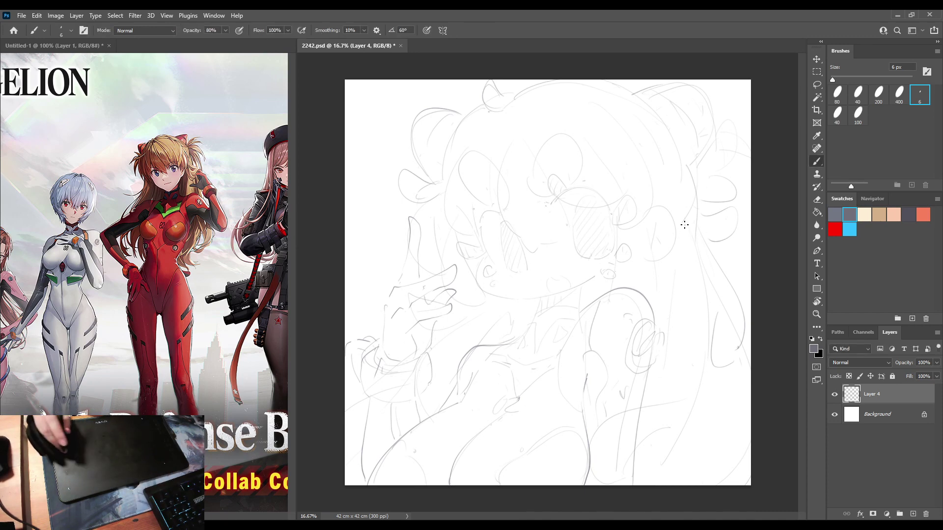
Enlarge the sketch slightly further so its upper part extends past the canvas edges.
key(ctrl+minus)
key(ctrl+minus)
key(ctrl+plus)
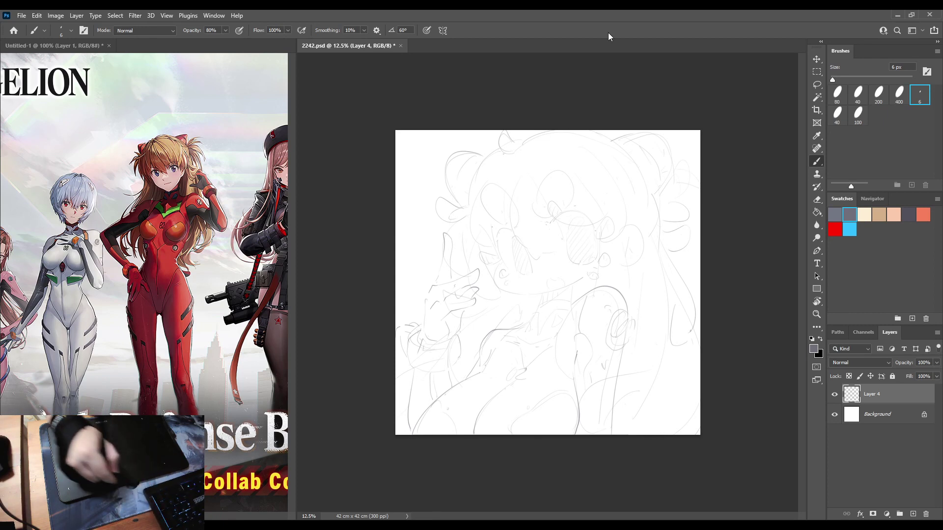
key(ctrl+t)
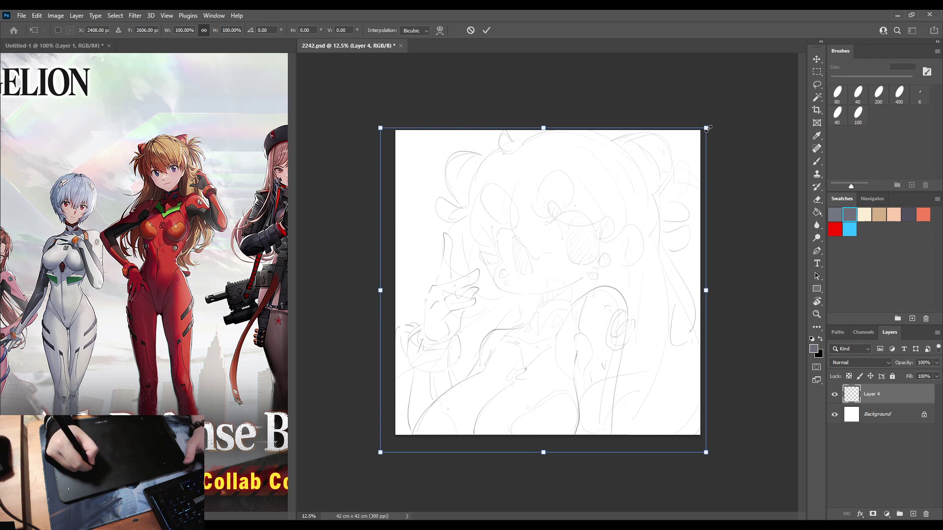
drag(706, 127, 722, 116)
key(Return)
key(b)
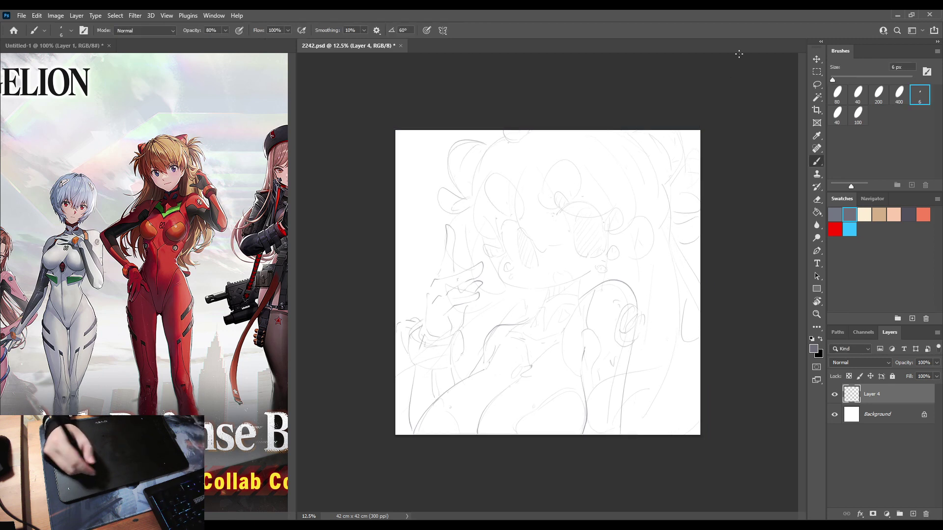
key(ctrl+plus)
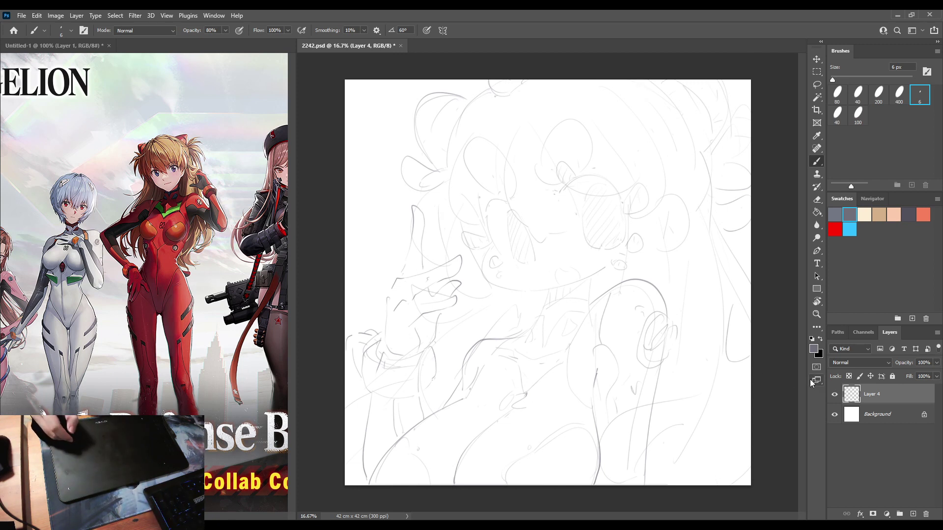
Lower the sketch layer's opacity to 55%, then shift the sketch a little and scale it down slightly.
drag(939, 369, 888, 377)
key(ctrl+t)
drag(689, 345, 686, 345)
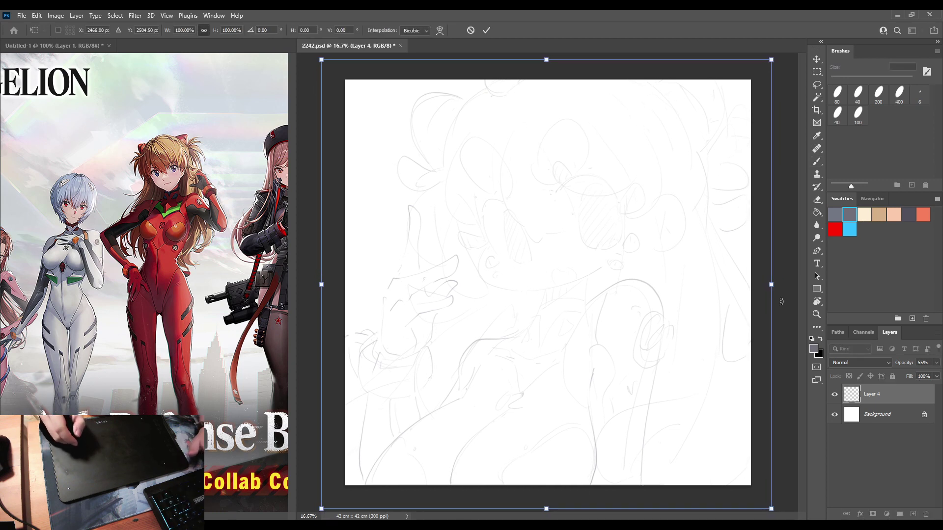
drag(771, 60, 762, 65)
key(Return)
key(b)
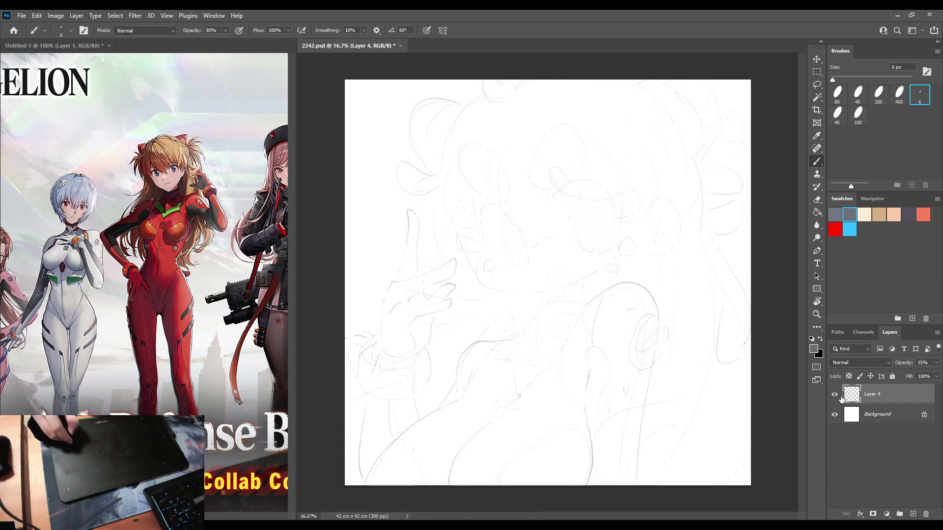
Add a new layer above the faded sketch and show the Navigator preview.
click(914, 514)
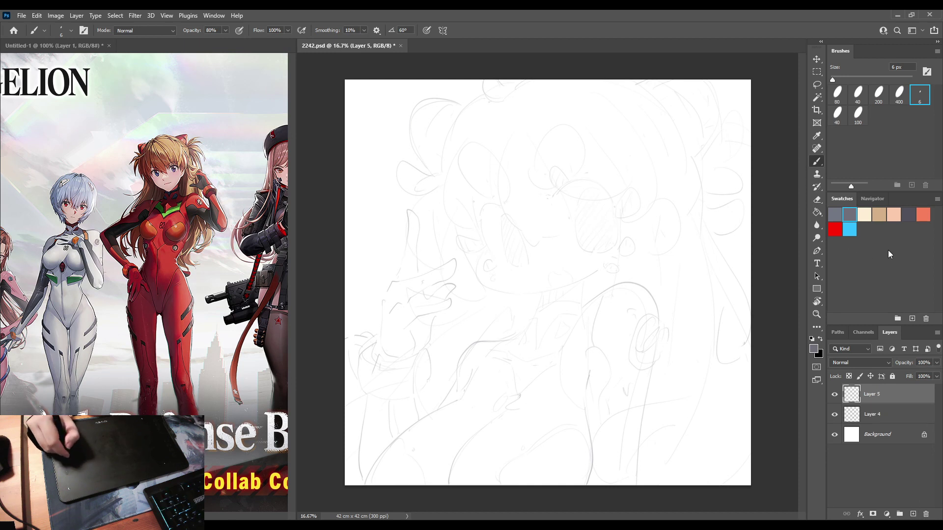
click(869, 336)
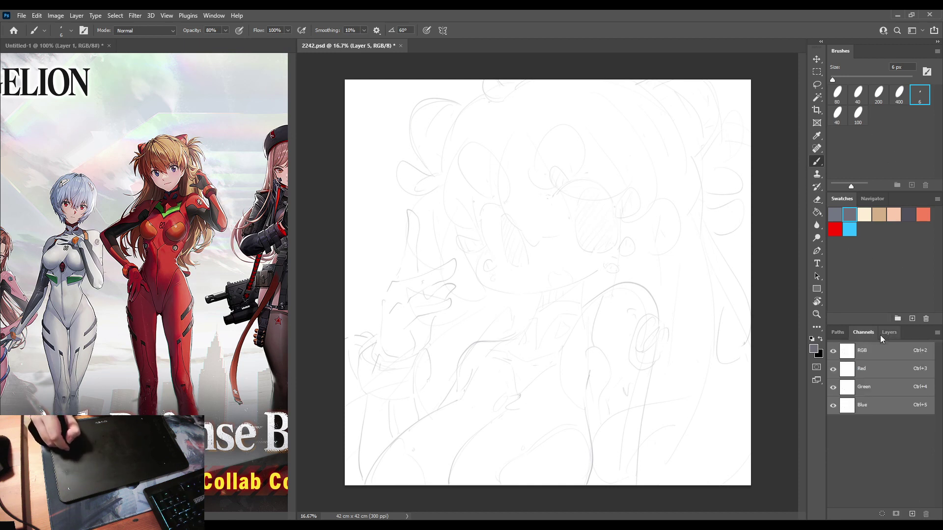
click(887, 333)
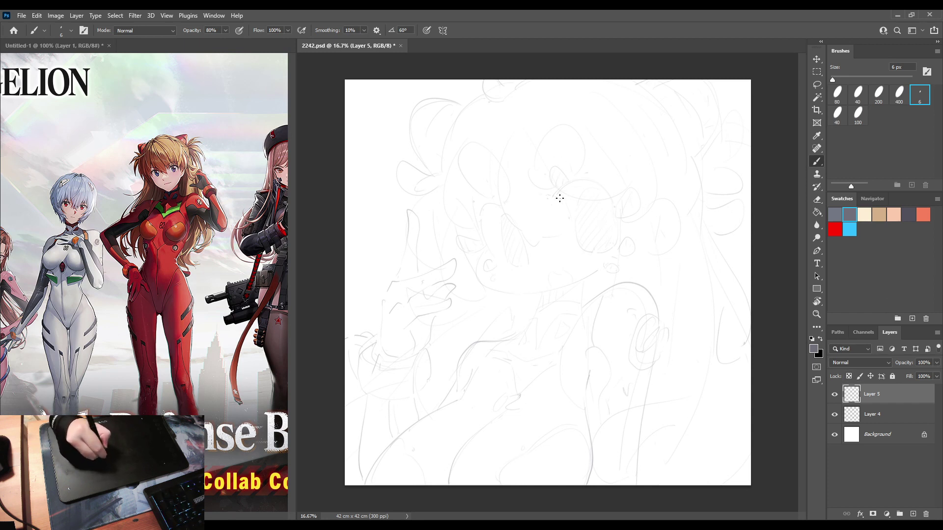
click(872, 199)
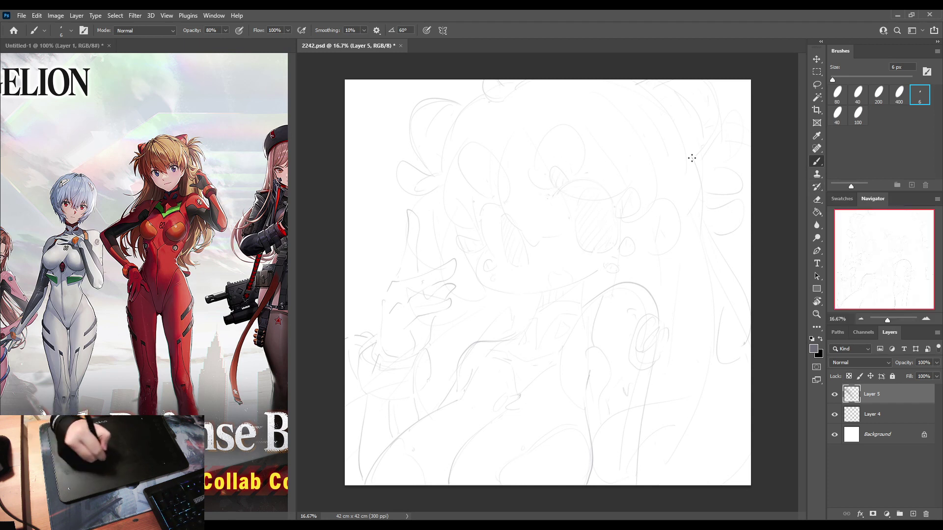
Choose the 100 px brush, test it with a dot near the larger eye's inner corner, and erase the dot.
click(858, 115)
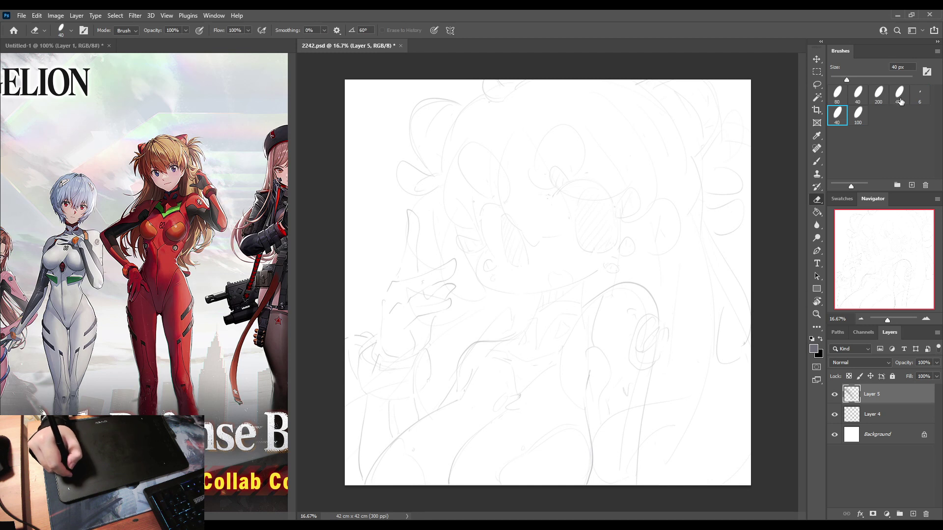
key(e)
click(550, 194)
key(b)
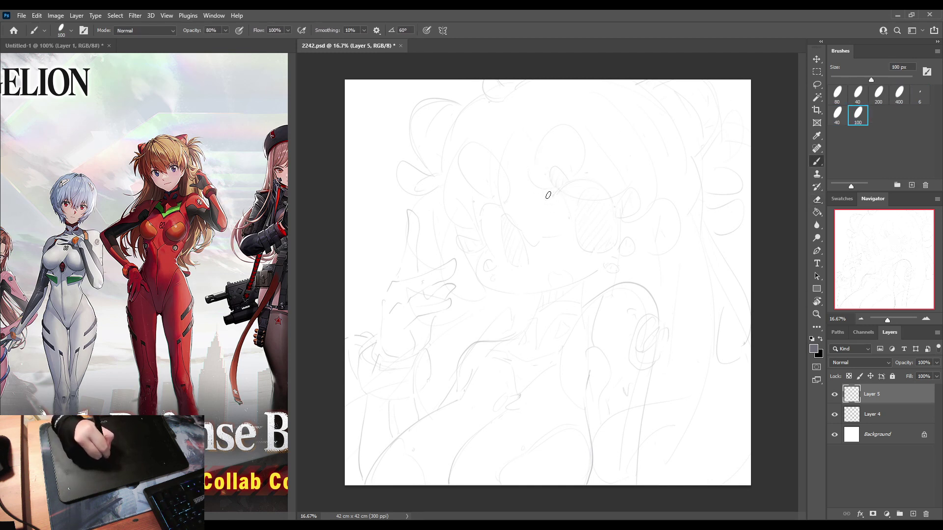
click(548, 195)
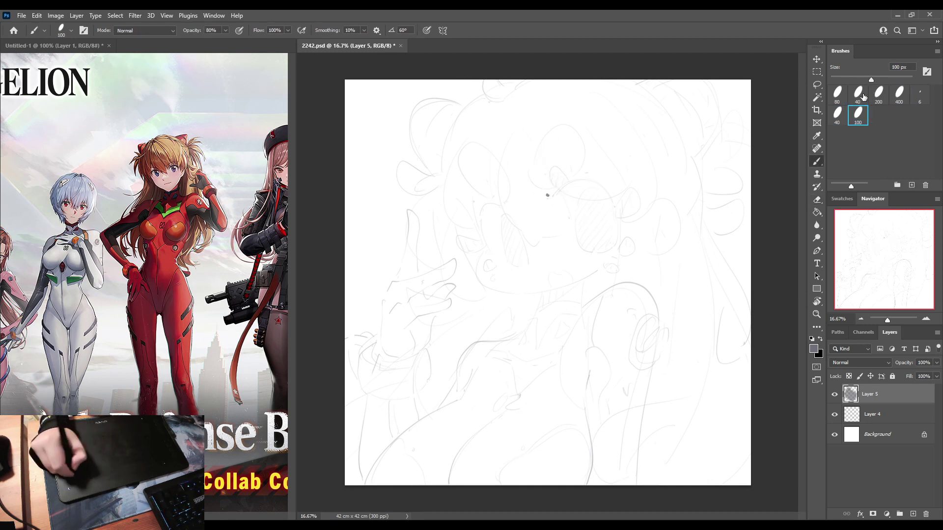
key(e)
click(554, 197)
key(b)
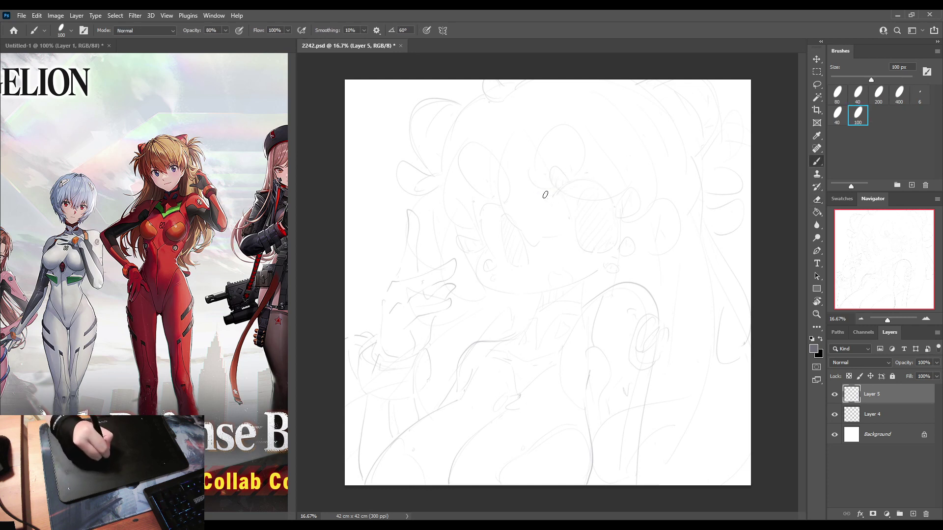
Draw the arched upper lash line of the larger eye, retrying the stroke and thickening it, with hatched lash clumps at both ends.
click(546, 195)
mouse_move(553, 195)
mouse_down()
mouse_move(568, 183)
mouse_move(597, 186)
mouse_move(613, 206)
mouse_up()
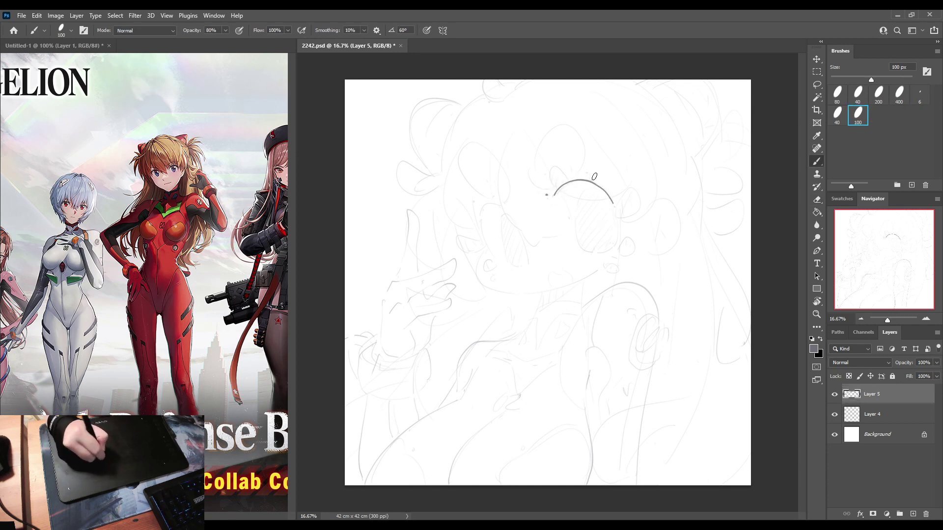
key(ctrl+z)
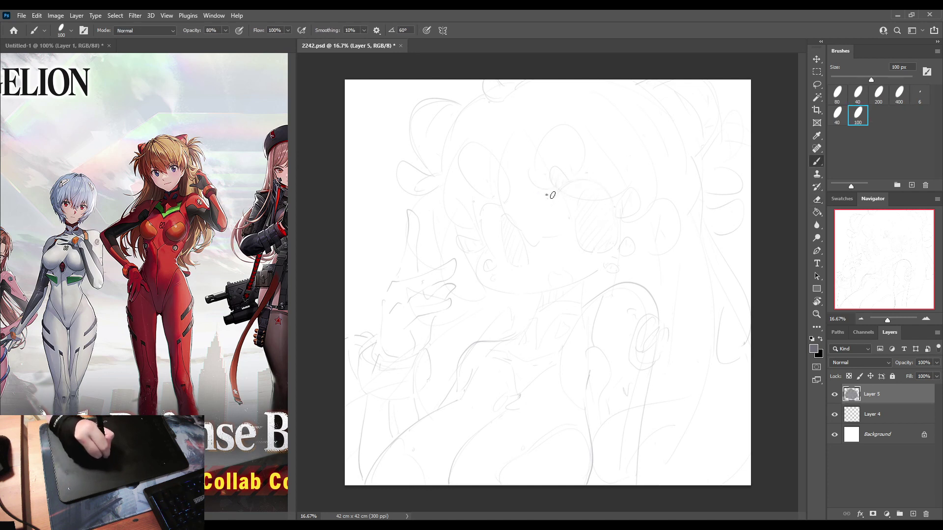
mouse_move(553, 196)
mouse_down()
mouse_move(571, 182)
mouse_move(606, 188)
mouse_move(561, 188)
mouse_move(592, 182)
mouse_move(614, 205)
mouse_up()
key(ctrl+z)
key(ctrl+z)
key(ctrl+z)
mouse_move(555, 196)
mouse_down()
mouse_move(599, 185)
mouse_move(616, 202)
mouse_up()
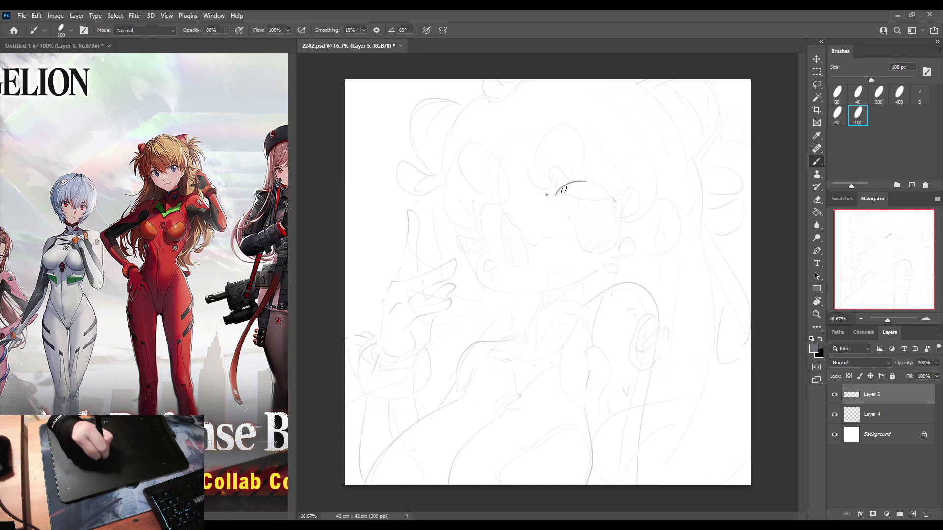
key(ctrl+z)
mouse_move(554, 196)
mouse_down()
mouse_move(589, 180)
mouse_move(616, 202)
mouse_up()
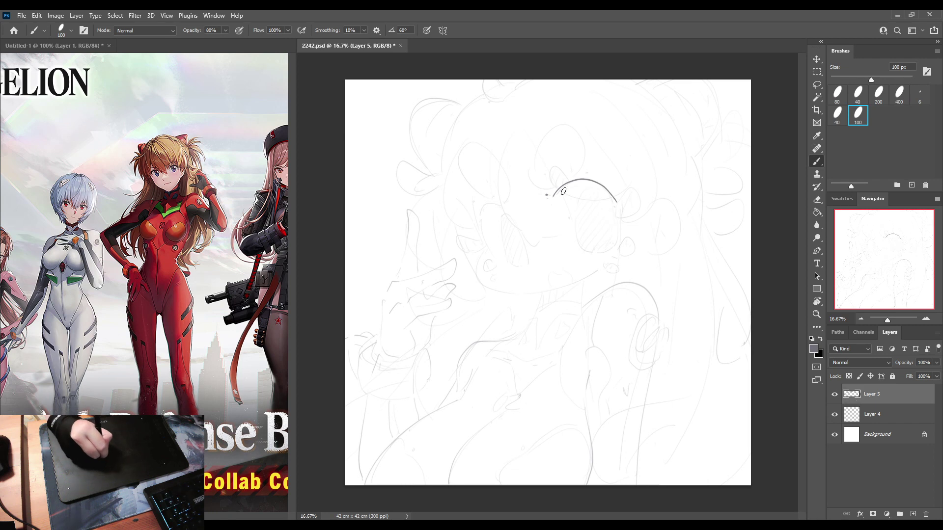
mouse_move(564, 187)
mouse_down()
mouse_move(593, 183)
mouse_move(615, 206)
mouse_up()
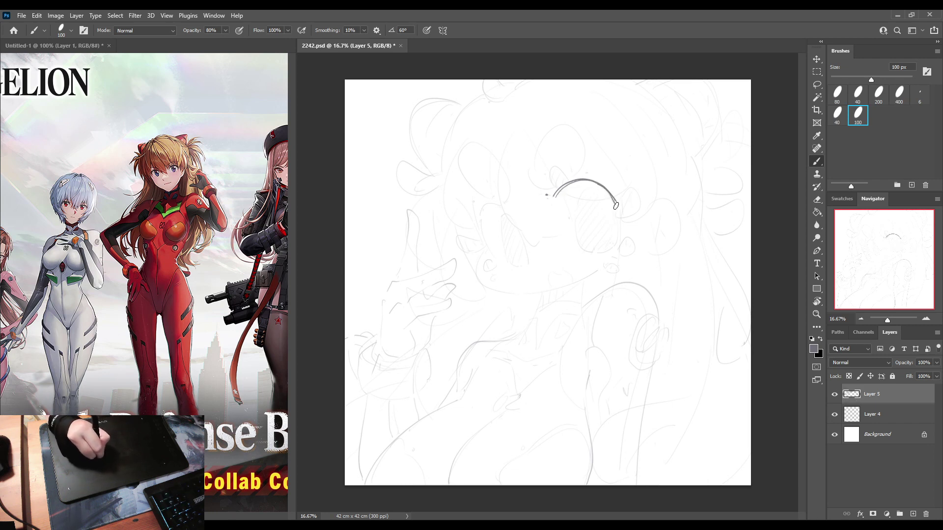
mouse_move(567, 180)
mouse_down()
mouse_move(551, 177)
mouse_move(566, 181)
mouse_up()
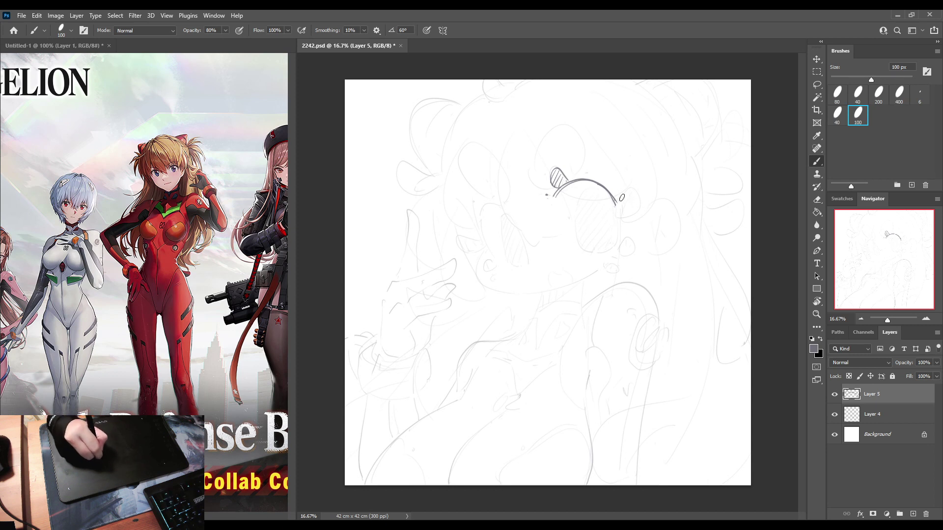
mouse_move(622, 197)
mouse_down()
mouse_move(637, 206)
mouse_move(615, 216)
mouse_move(620, 202)
mouse_move(634, 216)
mouse_up()
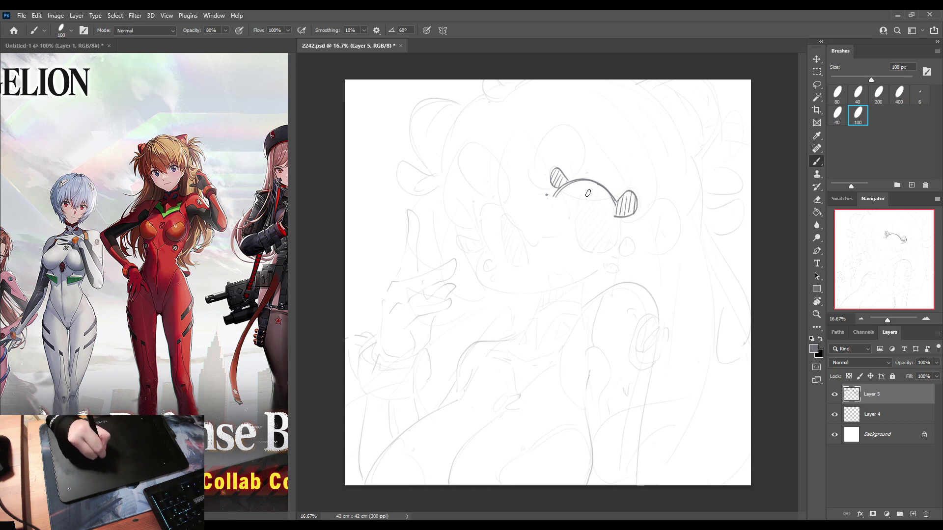
Outline the larger eye's oval iris beneath the lash line and fill it with diagonal hatching.
mouse_move(594, 186)
mouse_down()
mouse_move(576, 236)
mouse_move(588, 251)
mouse_move(617, 239)
mouse_move(618, 227)
mouse_up()
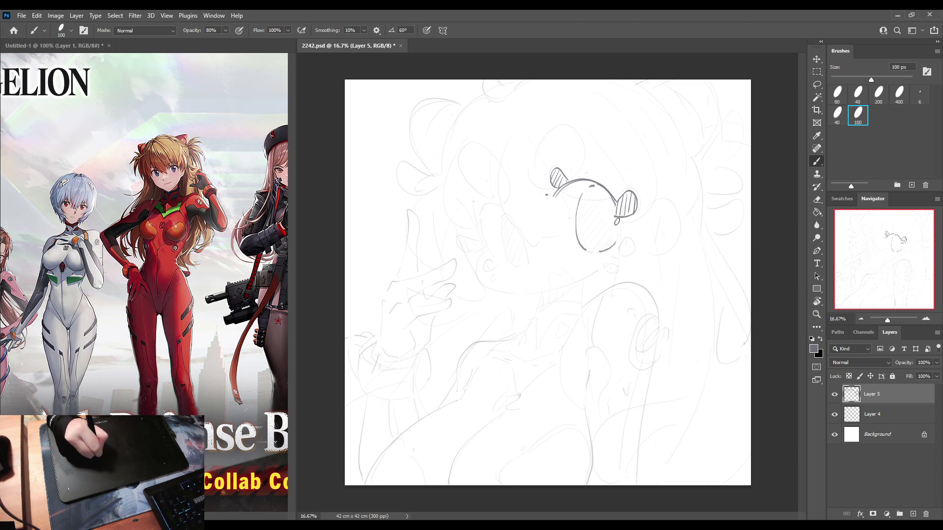
drag(595, 188, 577, 229)
key(ctrl+z)
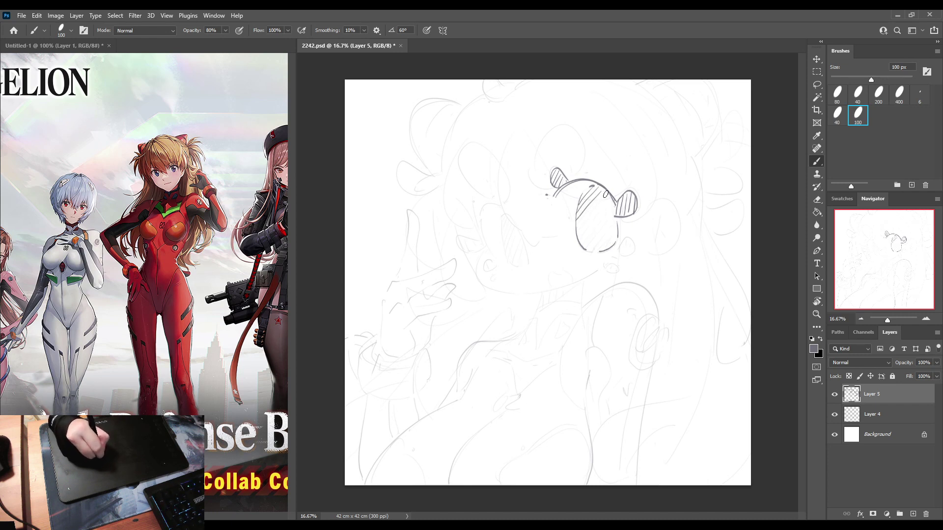
drag(605, 194, 579, 234)
mouse_move(612, 202)
mouse_down()
mouse_move(580, 246)
mouse_move(600, 237)
mouse_move(589, 251)
mouse_up()
mouse_move(615, 222)
mouse_down()
mouse_move(595, 249)
mouse_move(610, 252)
mouse_up()
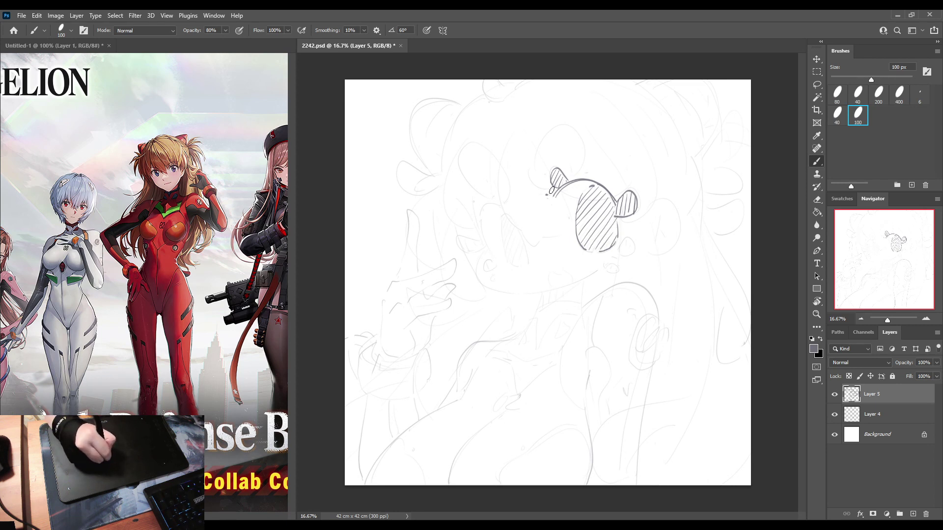
Draw the large rounded brow shape above the larger eye and two small hatched ovals below its outer corner.
mouse_move(537, 153)
mouse_down()
mouse_move(535, 187)
mouse_move(546, 176)
mouse_move(535, 157)
mouse_move(547, 190)
mouse_up()
key(ctrl+z)
mouse_move(547, 136)
mouse_down()
mouse_move(564, 129)
mouse_move(583, 149)
mouse_move(571, 178)
mouse_up()
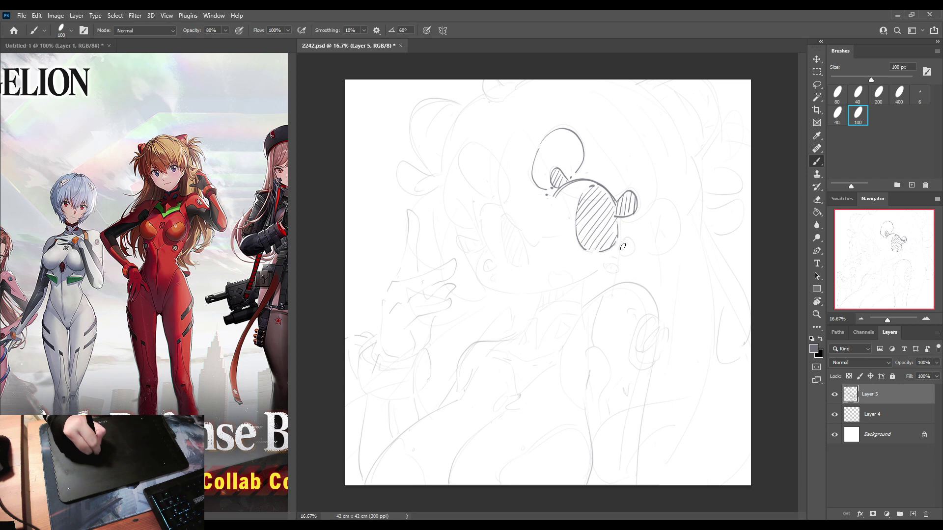
drag(622, 247, 624, 249)
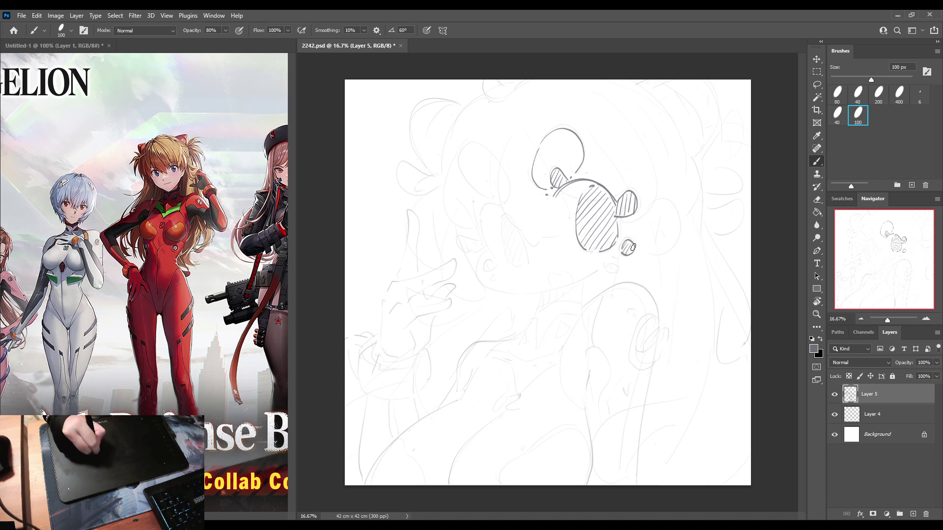
drag(610, 269, 609, 264)
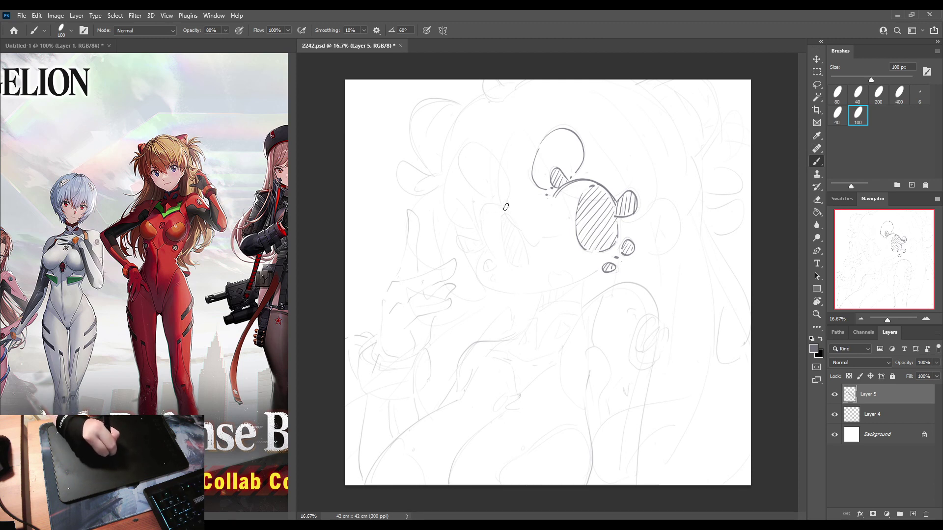
Draw the eye on the raised-hand side with its curved lash line, hatched lash clumps and rounded brow shape above.
mouse_move(506, 207)
mouse_down()
mouse_move(481, 224)
mouse_move(485, 208)
mouse_move(508, 210)
mouse_move(479, 219)
mouse_move(491, 202)
mouse_move(506, 209)
mouse_move(460, 242)
mouse_move(482, 243)
mouse_move(487, 240)
mouse_up()
key(ctrl+z)
key(ctrl+z)
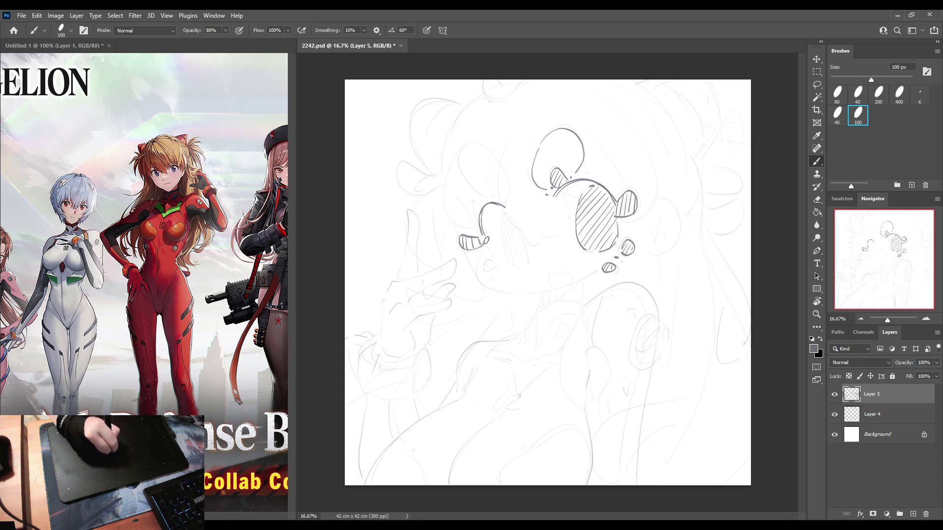
drag(488, 197, 502, 197)
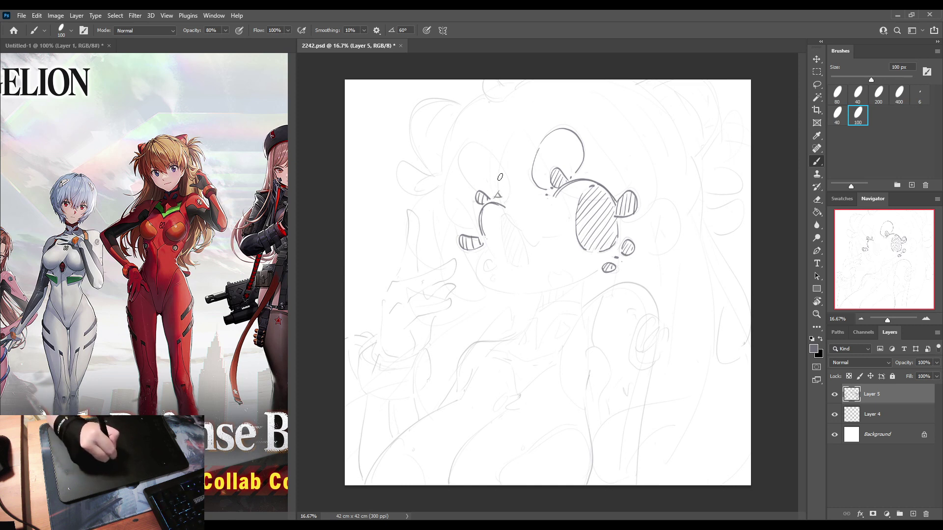
mouse_move(477, 187)
mouse_down()
mouse_move(460, 157)
mouse_move(471, 146)
mouse_move(498, 161)
mouse_move(501, 199)
mouse_up()
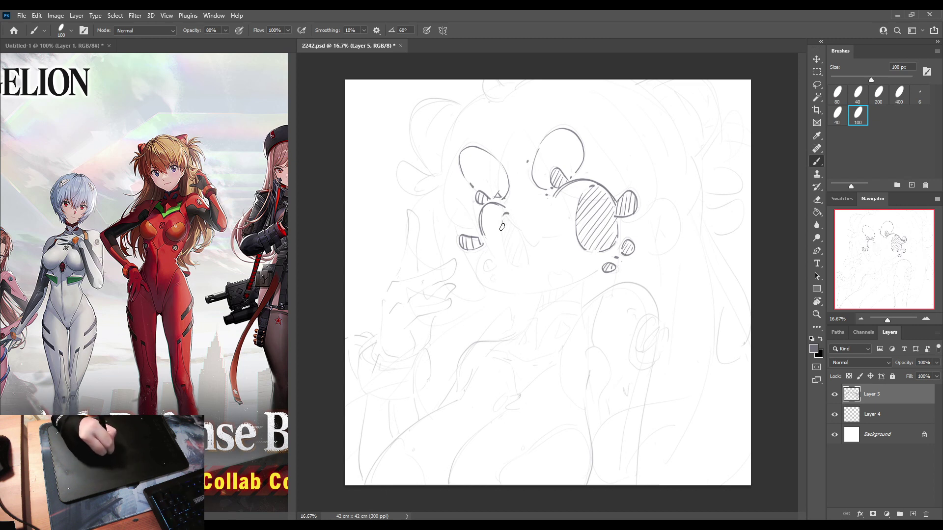
Outline the narrow oval iris of the eye on the raised-hand side and fill it with diagonal hatching.
drag(502, 227, 513, 264)
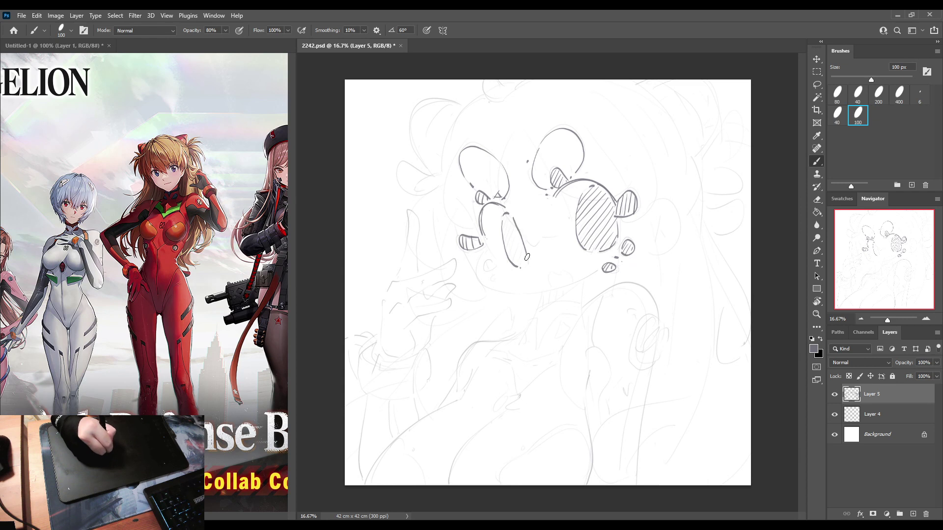
drag(523, 240, 522, 266)
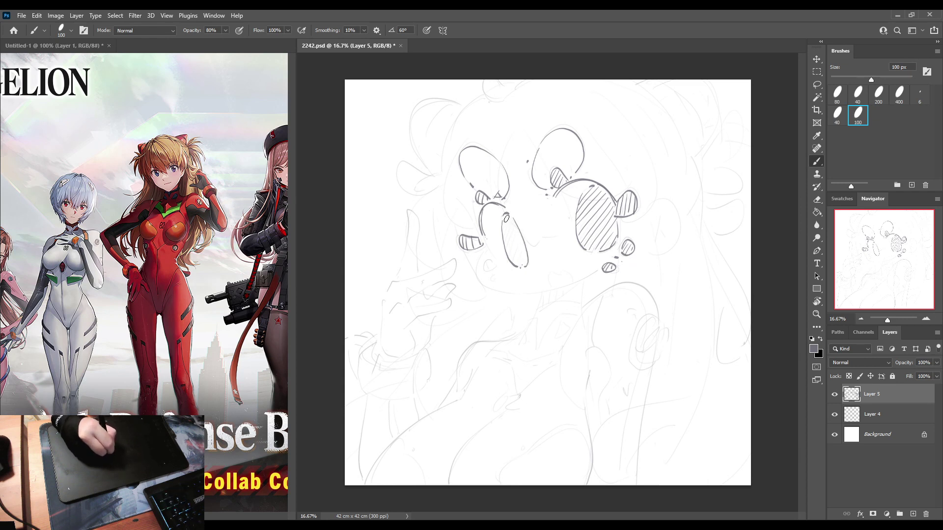
mouse_move(509, 213)
mouse_down()
mouse_move(504, 232)
mouse_move(513, 219)
mouse_move(509, 254)
mouse_move(522, 231)
mouse_move(515, 270)
mouse_up()
key(e)
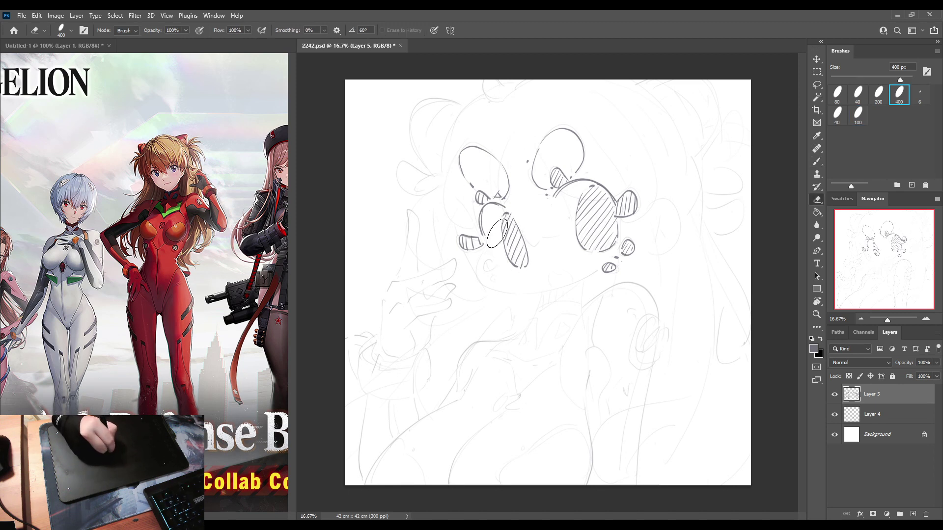
key(l)
mouse_move(500, 216)
mouse_down()
mouse_move(514, 210)
mouse_move(534, 254)
mouse_move(501, 262)
mouse_move(499, 246)
mouse_move(513, 256)
mouse_up()
key(ctrl+d)
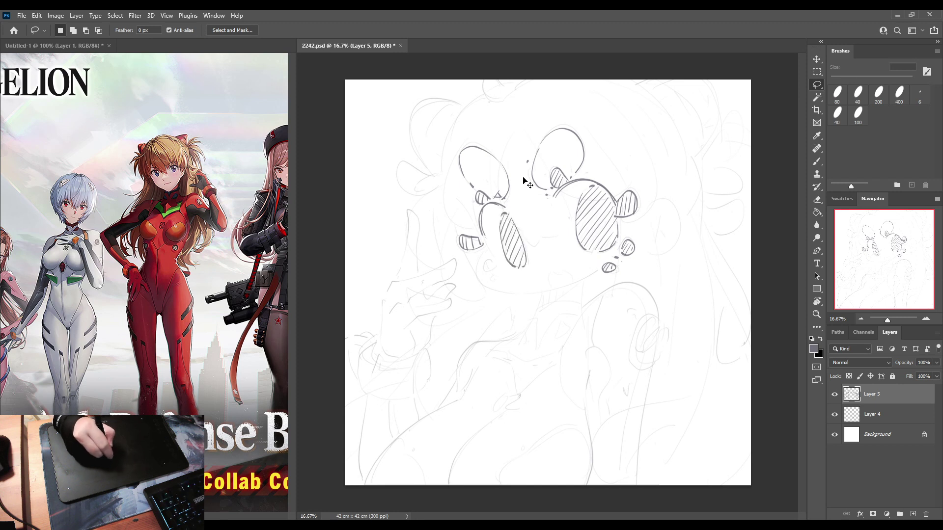
Draw the short temple line beside the raised-hand-side eye and sketch the cheek contour curving down to the chin, retrying the curve.
key(b)
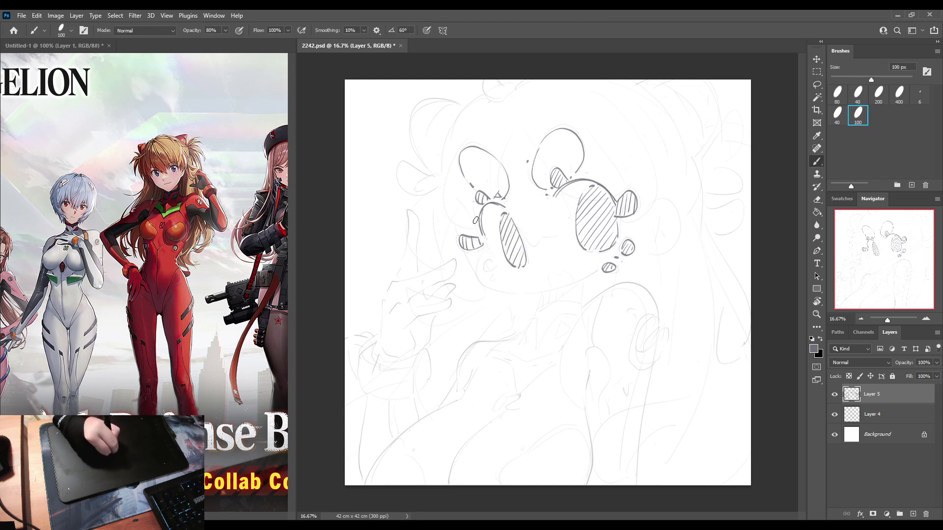
mouse_move(461, 201)
mouse_down()
mouse_move(485, 244)
mouse_move(475, 208)
mouse_move(478, 262)
mouse_move(526, 293)
mouse_up()
key(ctrl+z)
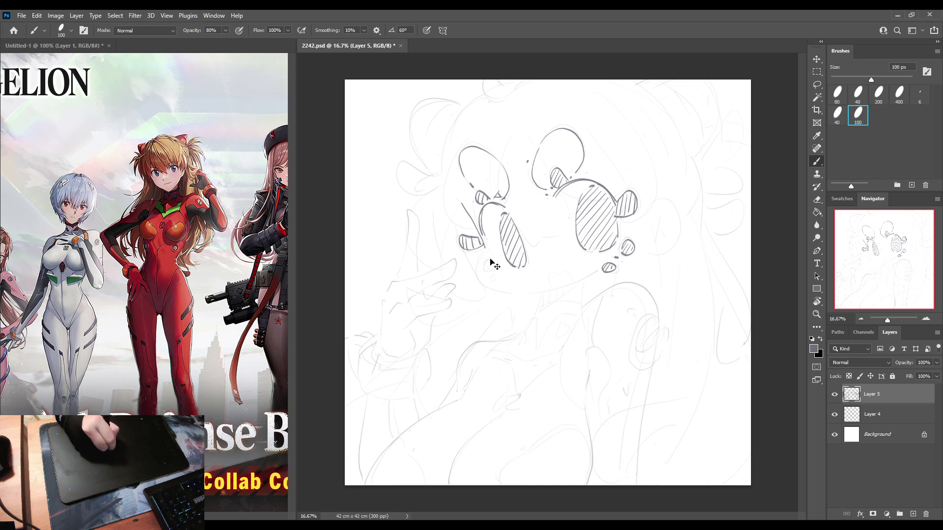
drag(481, 250, 528, 291)
key(ctrl+z)
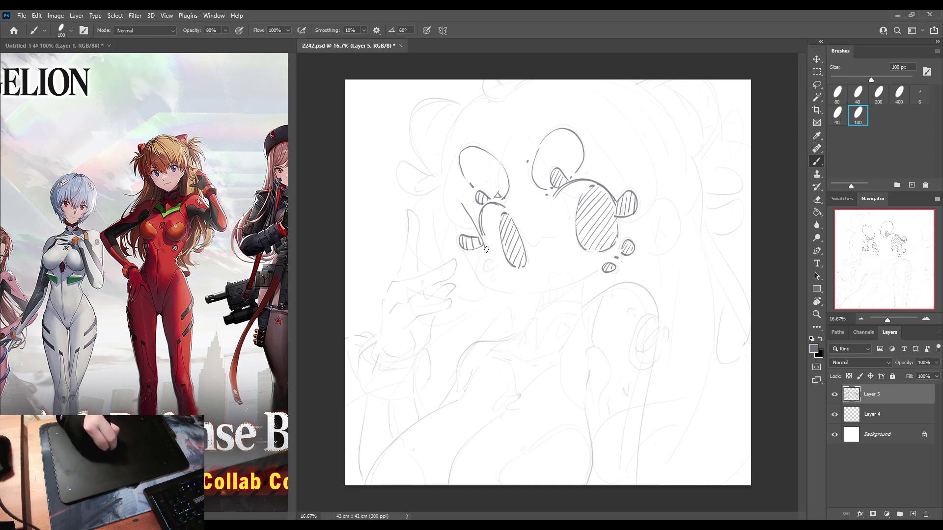
mouse_move(483, 248)
mouse_down()
mouse_move(493, 288)
mouse_move(538, 293)
mouse_up()
key(ctrl+z)
mouse_move(483, 248)
mouse_down()
mouse_move(497, 289)
mouse_move(539, 295)
mouse_up()
key(ctrl+z)
mouse_move(481, 248)
mouse_down()
mouse_move(484, 270)
mouse_move(536, 292)
mouse_move(597, 271)
mouse_up()
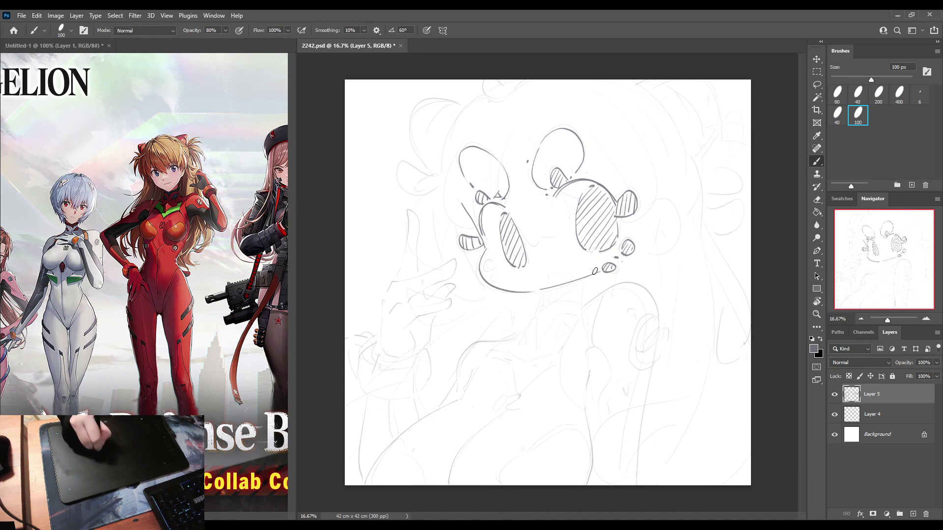
Try to extend the chin curve into a jawline reaching the hatched oval below the larger eye, trimming the curve's end.
key(ctrl+z)
drag(542, 290, 597, 272)
key(ctrl+z)
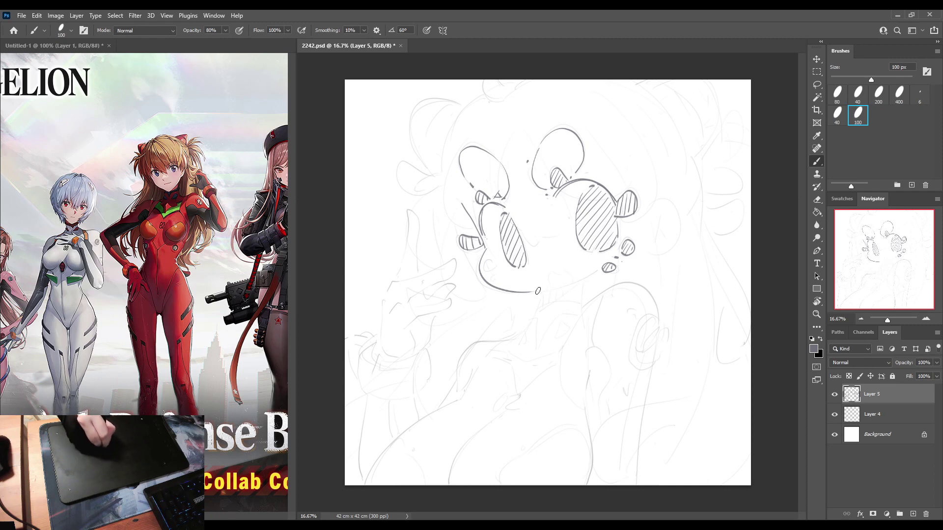
drag(537, 291, 596, 273)
key(ctrl+z)
key(e)
click(535, 291)
click(534, 292)
key(b)
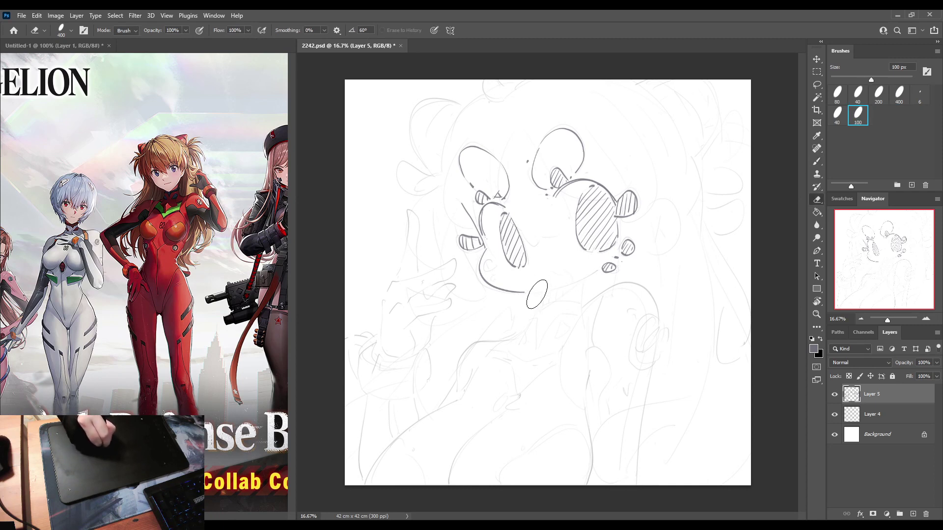
drag(540, 292, 600, 273)
key(ctrl+z)
drag(531, 292, 599, 271)
key(ctrl+z)
key(ctrl+z)
drag(530, 292, 596, 272)
key(ctrl+z)
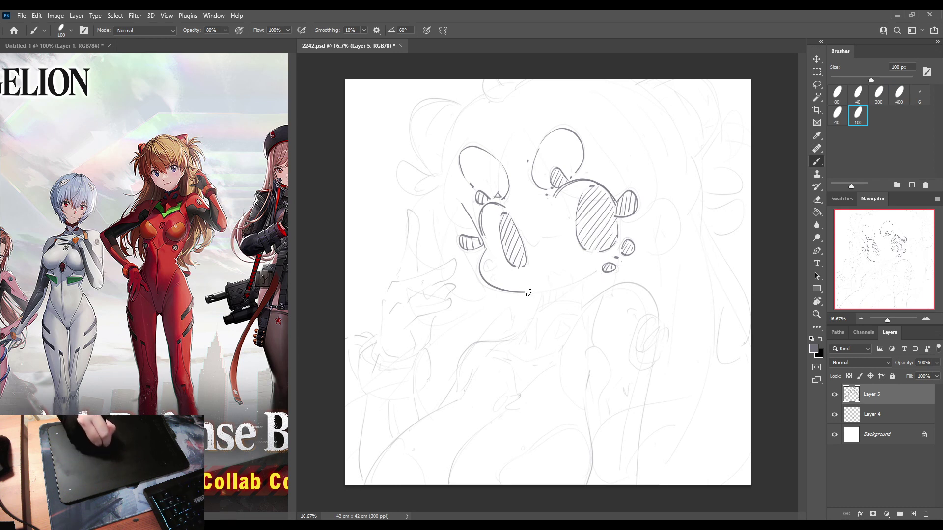
drag(528, 294, 601, 270)
key(ctrl+z)
drag(535, 293, 605, 268)
key(ctrl+z)
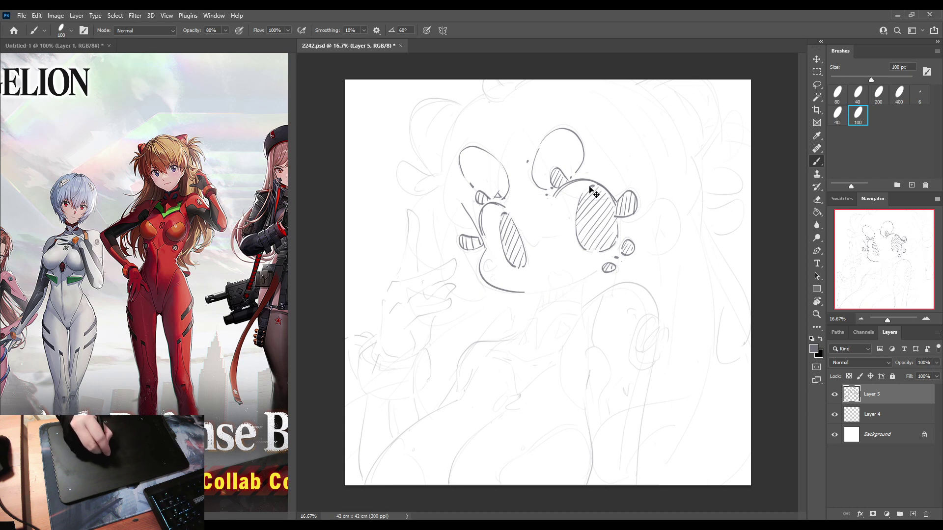
Undo the cheek contour and redraw it as a rounder curve from beside the raised-hand-side eye down to the chin.
key(ctrl+z)
mouse_move(486, 250)
mouse_down()
mouse_move(504, 293)
mouse_move(521, 294)
mouse_up()
key(ctrl+z)
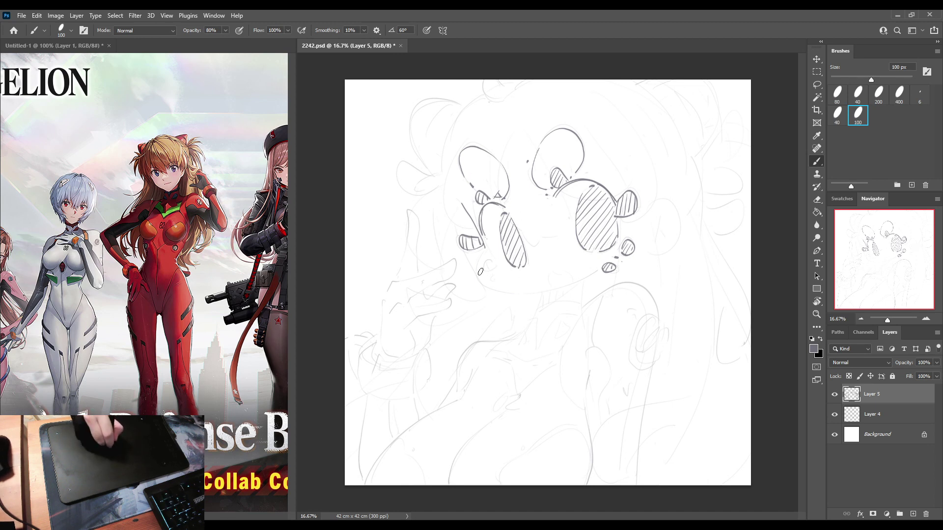
drag(481, 256, 551, 280)
key(ctrl+z)
drag(481, 254, 518, 290)
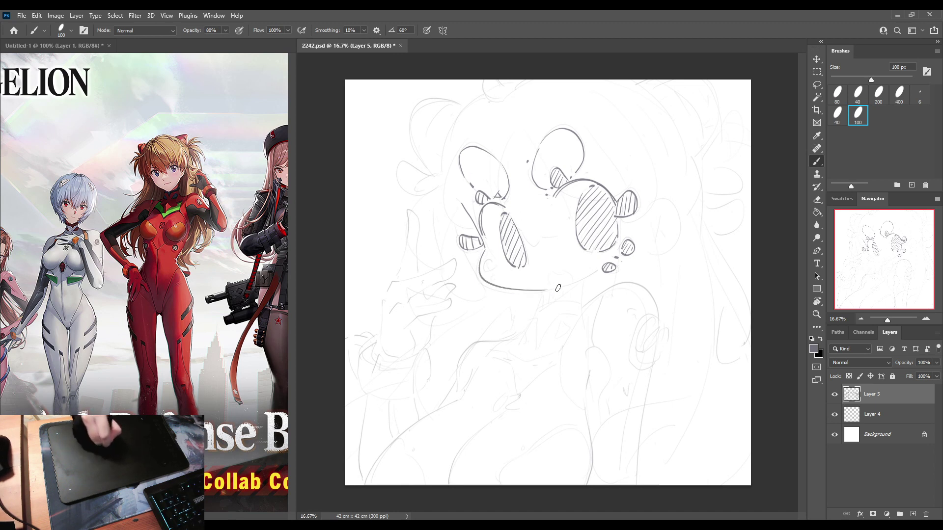
key(ctrl+z)
drag(481, 257, 552, 289)
key(ctrl+z)
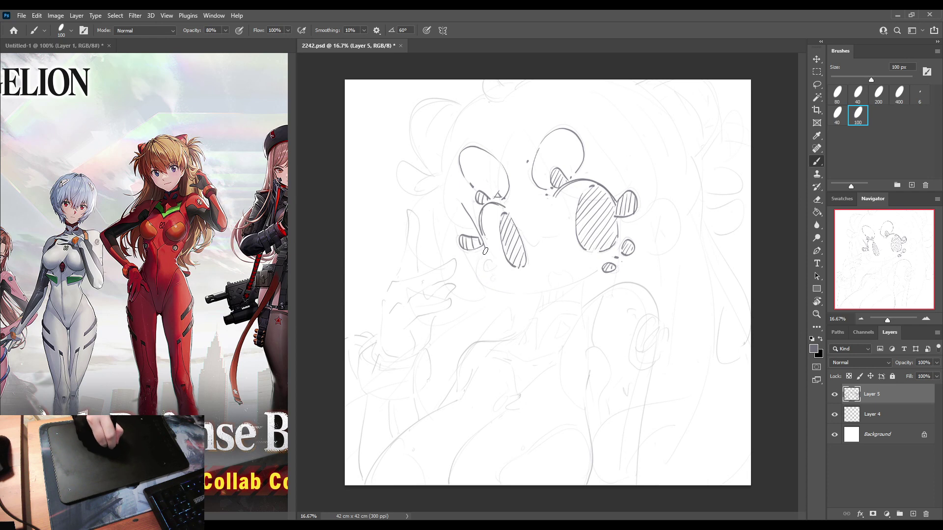
drag(480, 261, 538, 293)
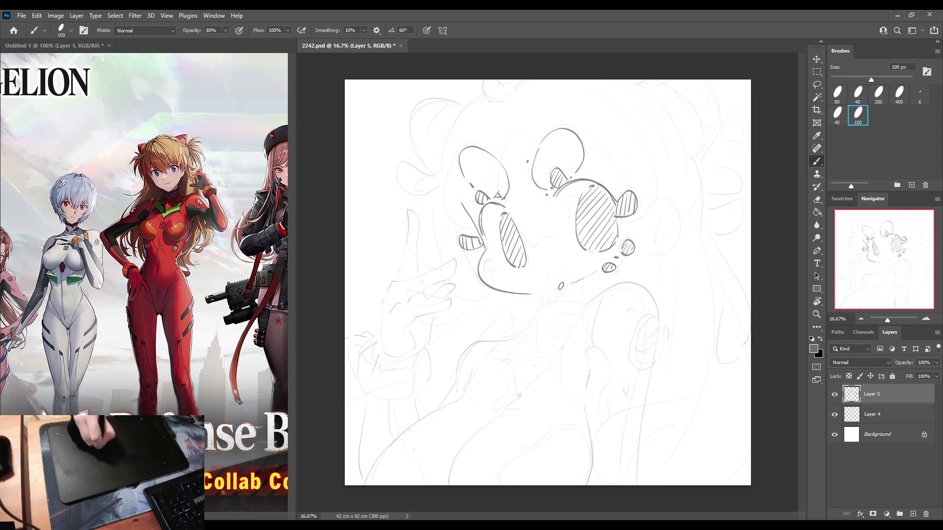
Draw the jawline from the chin up to the lower hatched oval under the larger eye, then check it in mirrored view.
drag(536, 294, 598, 274)
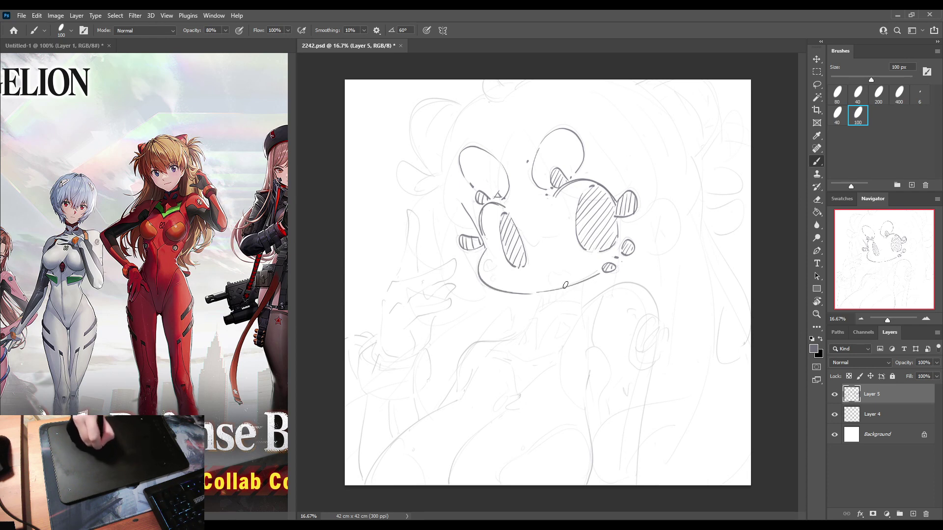
key(ctrl+z)
drag(534, 294, 596, 273)
key(ctrl+z)
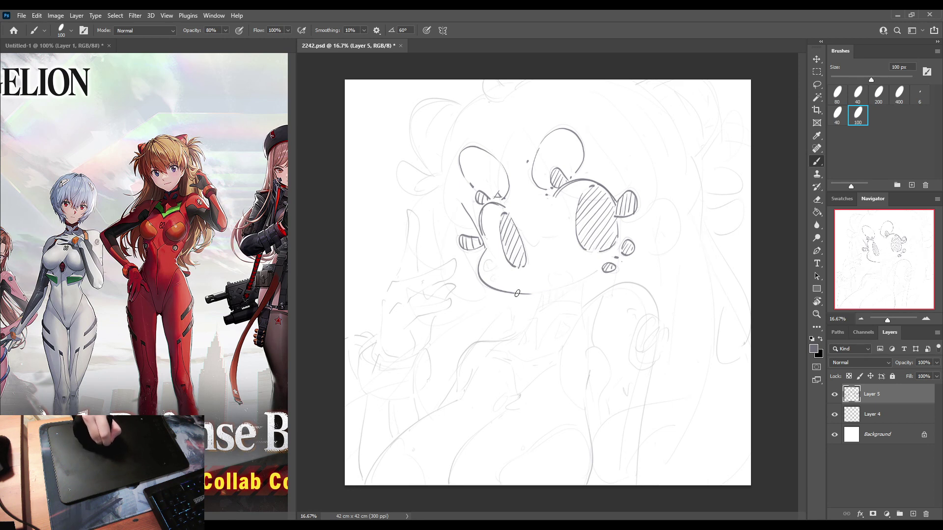
drag(523, 293, 599, 271)
key(ctrl+z)
drag(528, 294, 596, 269)
key(ctrl+z)
drag(537, 294, 600, 269)
key(ctrl+z)
drag(537, 293, 595, 271)
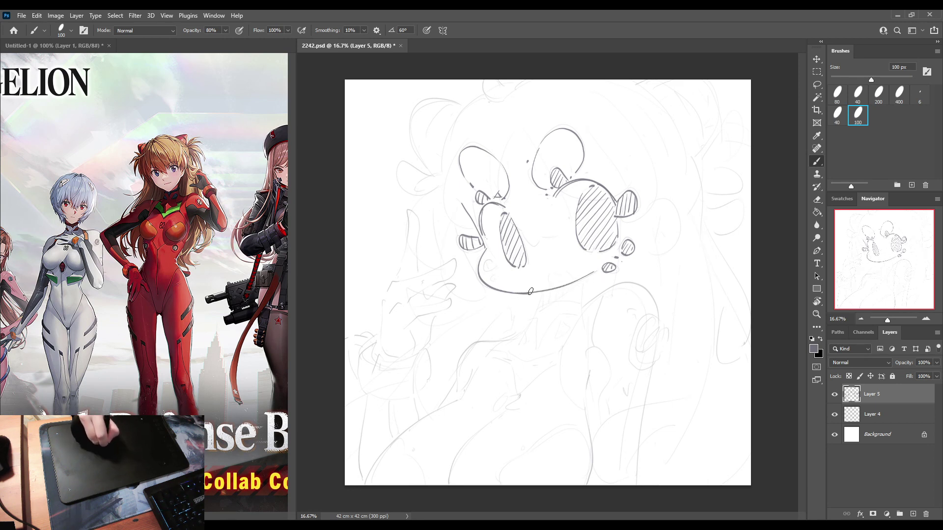
key(ctrl+z)
drag(532, 294, 599, 269)
key(ctrl+z)
drag(527, 295, 603, 269)
key(h)
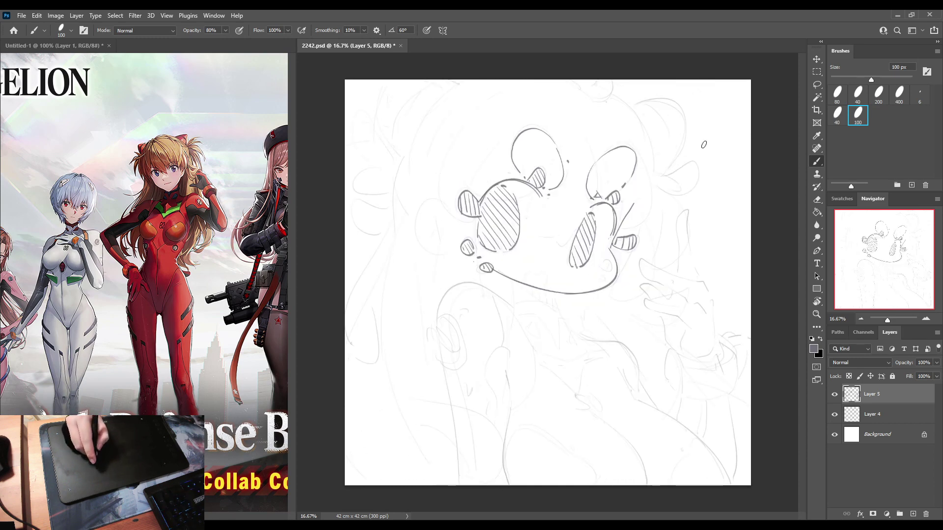
key(h)
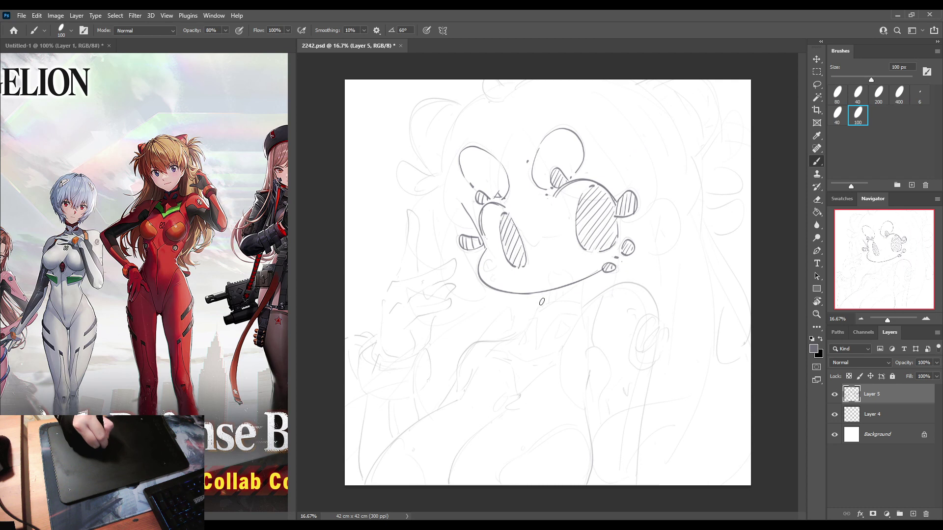
Draw both neck lines below the jaw and hatch the narrow shadow under the chin between them.
drag(540, 294, 529, 330)
key(ctrl+z)
drag(541, 293, 528, 330)
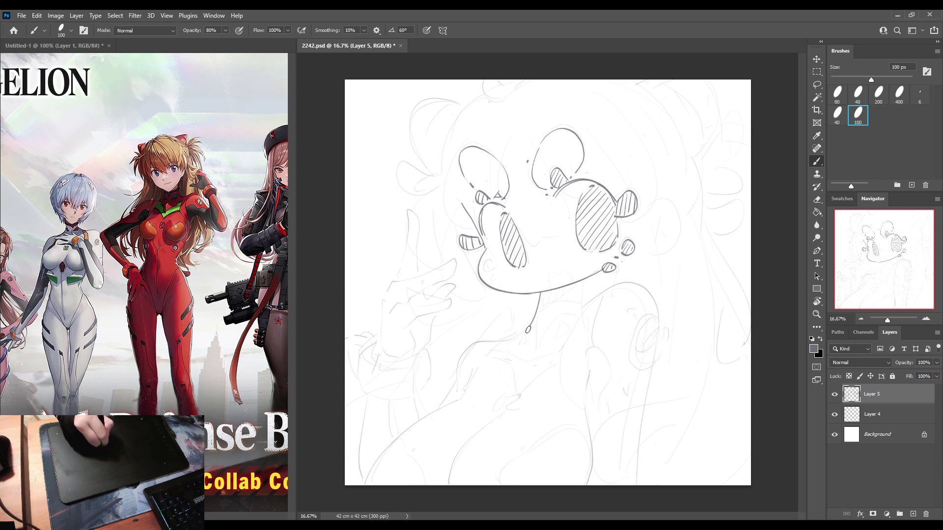
drag(582, 283, 581, 315)
key(ctrl+z)
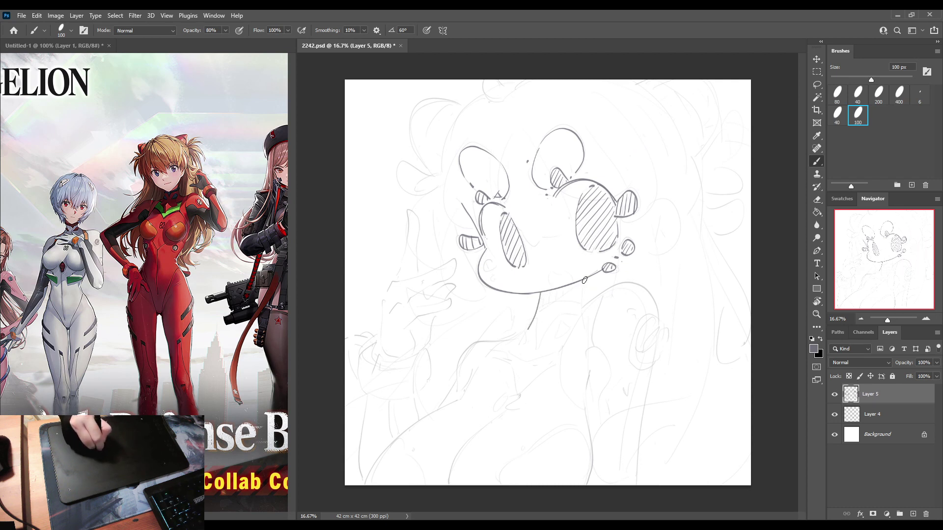
mouse_move(584, 280)
mouse_down()
mouse_move(583, 312)
mouse_move(541, 307)
mouse_up()
drag(557, 290, 549, 301)
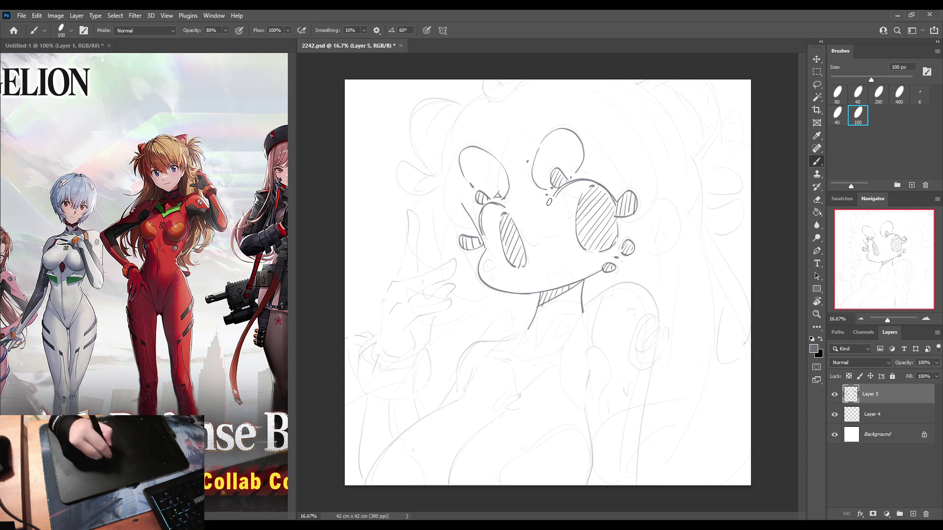
Add a hatched oval and a small curl on the raised-hand-side cheek, and sketch the small mouth above the jawline.
drag(492, 258, 492, 268)
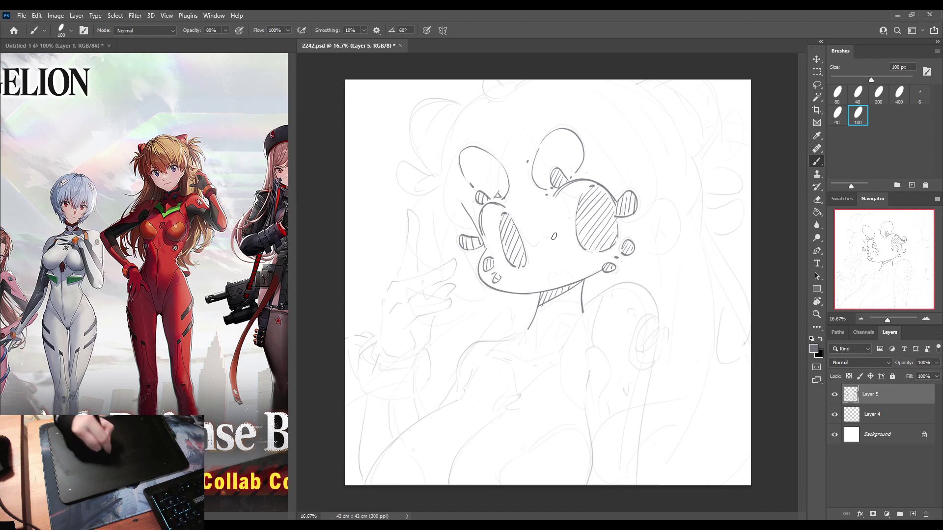
mouse_move(553, 289)
mouse_down()
mouse_move(555, 268)
mouse_move(573, 282)
mouse_up()
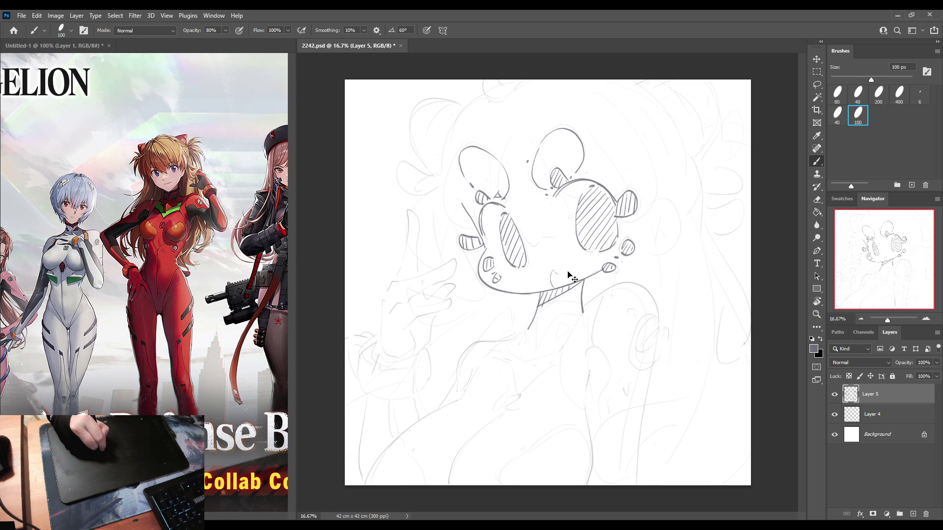
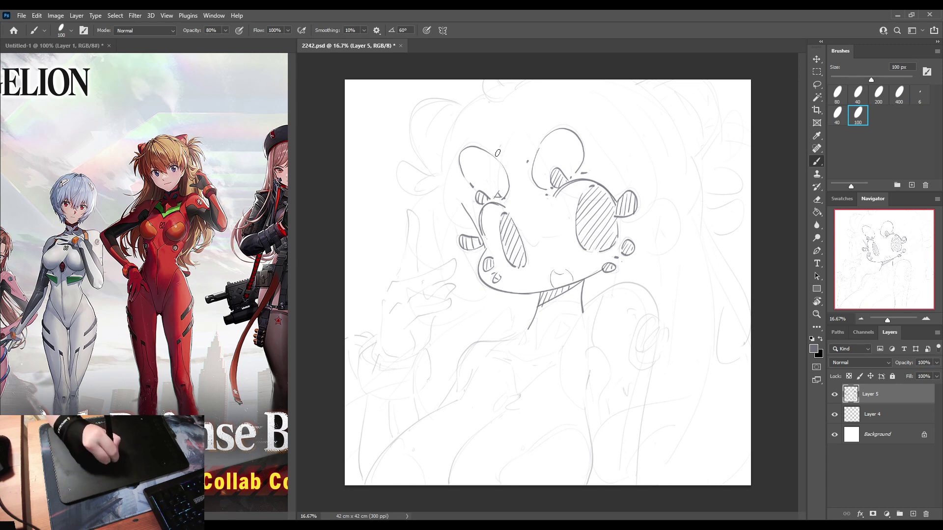
Draw the central fringe lock falling from the forehead to a point between the eyes, retrying its side strokes.
drag(500, 146, 492, 198)
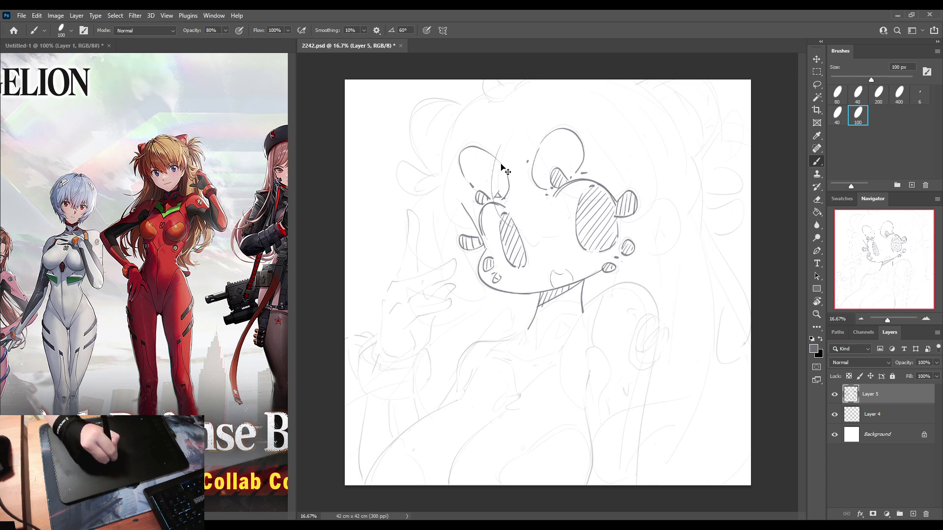
key(ctrl+z)
drag(501, 129, 490, 199)
key(ctrl+z)
drag(499, 128, 490, 199)
key(ctrl+z)
mouse_move(506, 129)
mouse_down()
mouse_move(492, 216)
mouse_move(532, 250)
mouse_up()
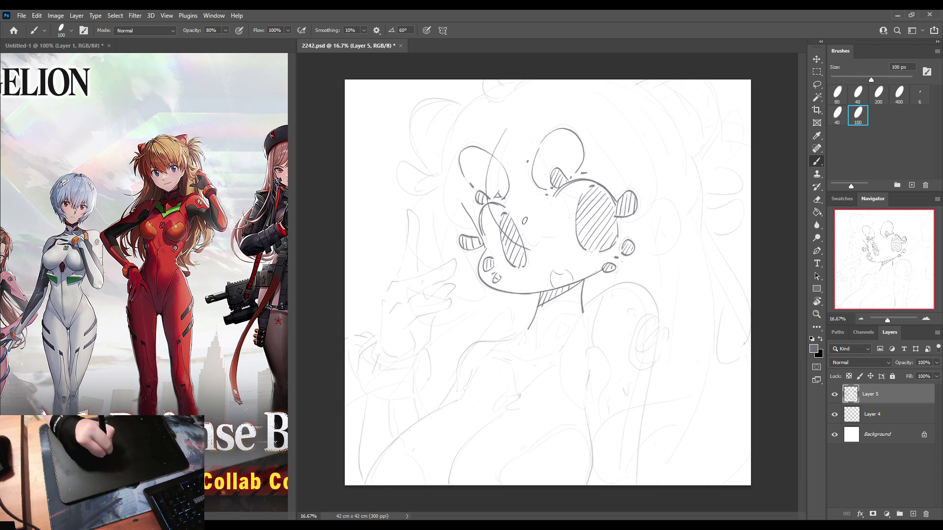
key(ctrl+z)
drag(506, 130, 529, 238)
key(ctrl+z)
drag(514, 132, 526, 236)
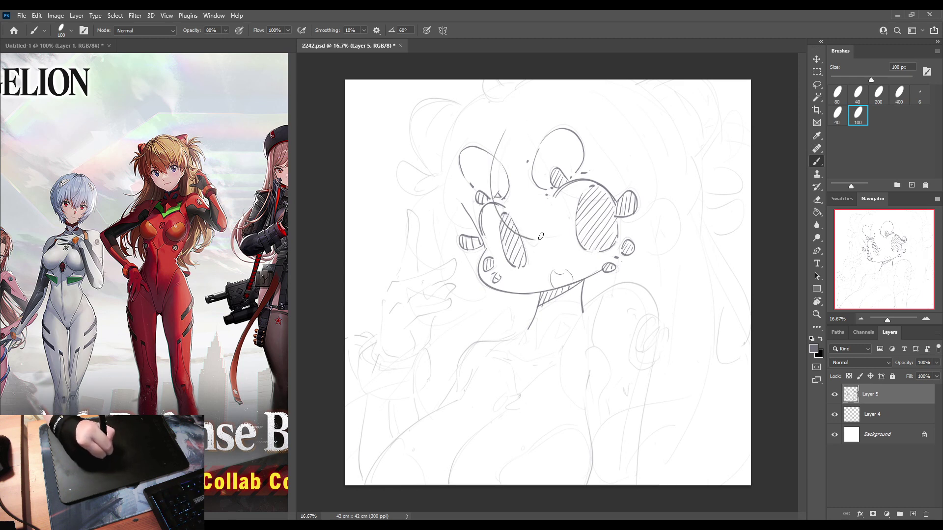
key(ctrl+z)
mouse_move(517, 125)
mouse_down()
mouse_move(529, 240)
mouse_move(539, 247)
mouse_move(555, 237)
mouse_move(564, 207)
mouse_up()
Draw the fringe strands sweeping over the larger eye and the curved hair lock wrapping around its outer lash clump.
mouse_move(544, 118)
mouse_down()
mouse_move(566, 211)
mouse_move(637, 178)
mouse_up()
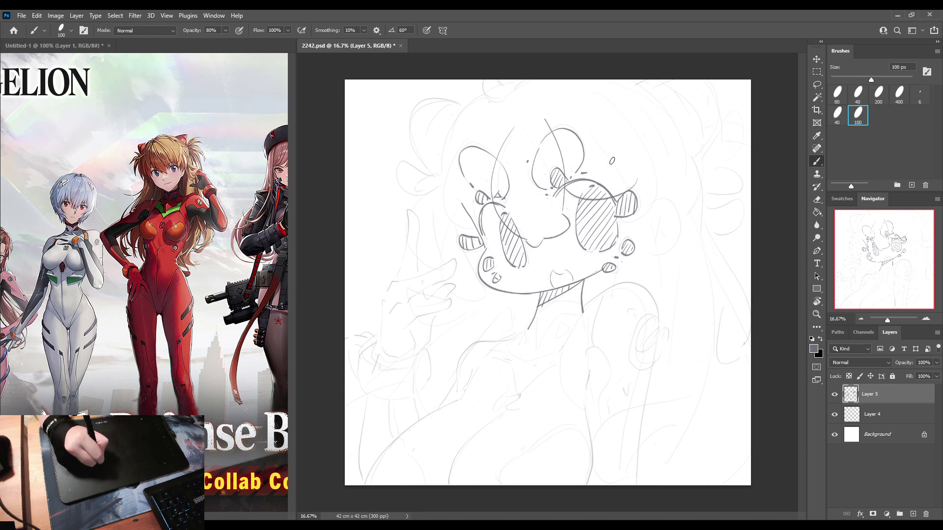
drag(579, 123, 632, 179)
drag(620, 225, 653, 150)
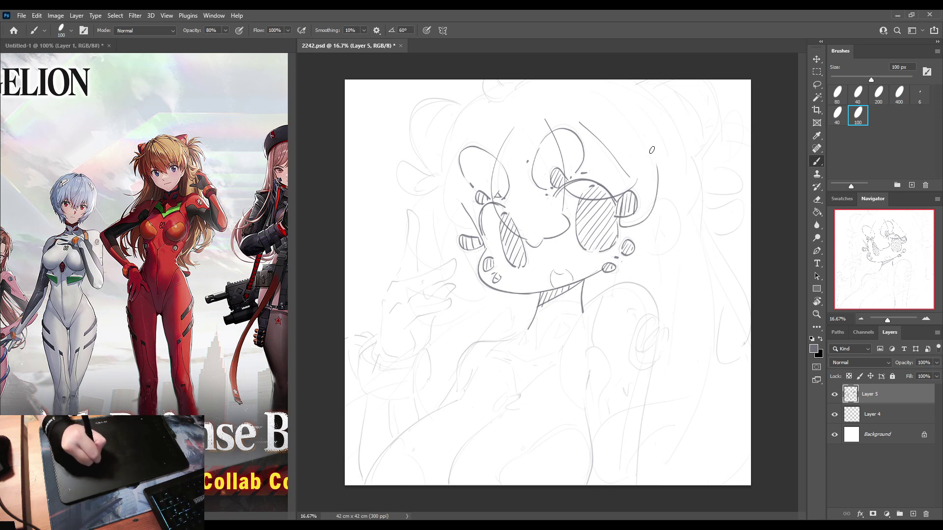
Draw the rounded side lock hanging beside the cheek below the larger eye's outer corner, retrying its outline.
drag(624, 231, 609, 290)
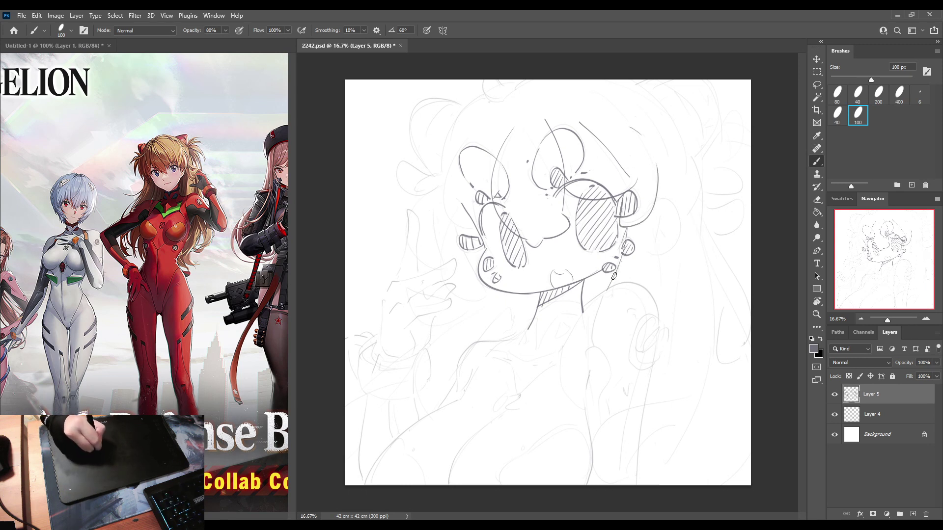
key(ctrl+z)
drag(624, 232, 642, 291)
mouse_move(650, 275)
mouse_down()
mouse_move(649, 227)
mouse_move(620, 243)
mouse_move(651, 282)
mouse_move(644, 221)
mouse_up()
key(ctrl+z)
key(ctrl+z)
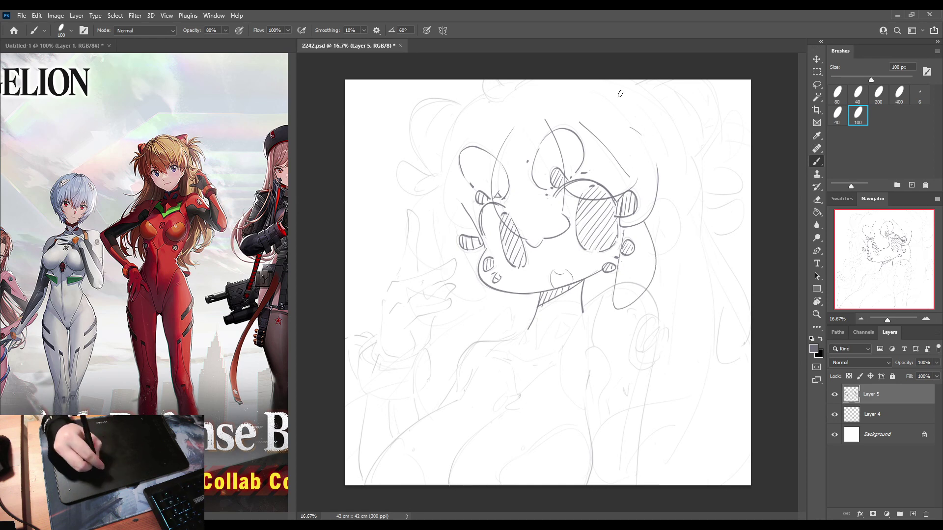
key(ctrl+shift+h)
key(ctrl+shift+h)
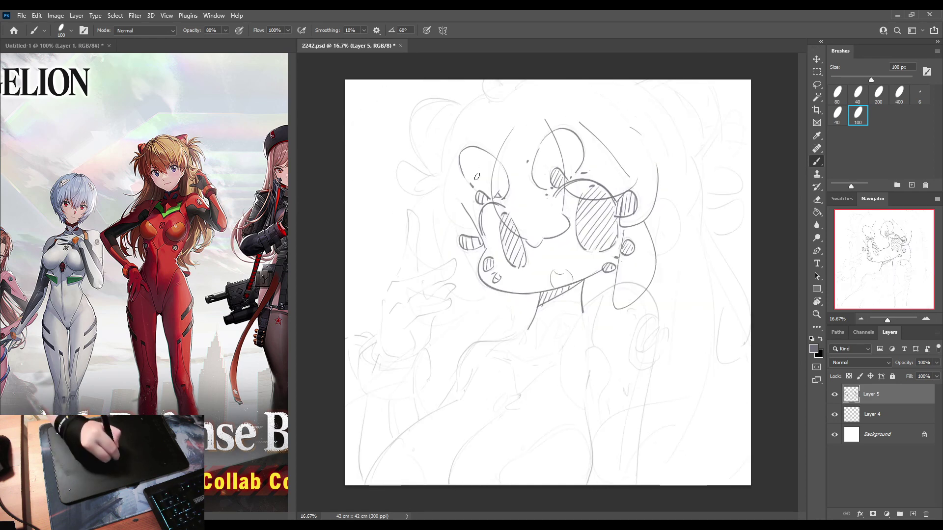
Draw the curved hair lock beside the smaller eye and the strands above it, retrying the outer outline.
drag(497, 163, 490, 200)
mouse_move(470, 144)
mouse_down()
mouse_move(447, 190)
mouse_move(477, 240)
mouse_up()
key(ctrl+z)
mouse_move(466, 147)
mouse_down()
mouse_move(454, 223)
mouse_move(487, 215)
mouse_move(482, 203)
mouse_move(492, 225)
mouse_up()
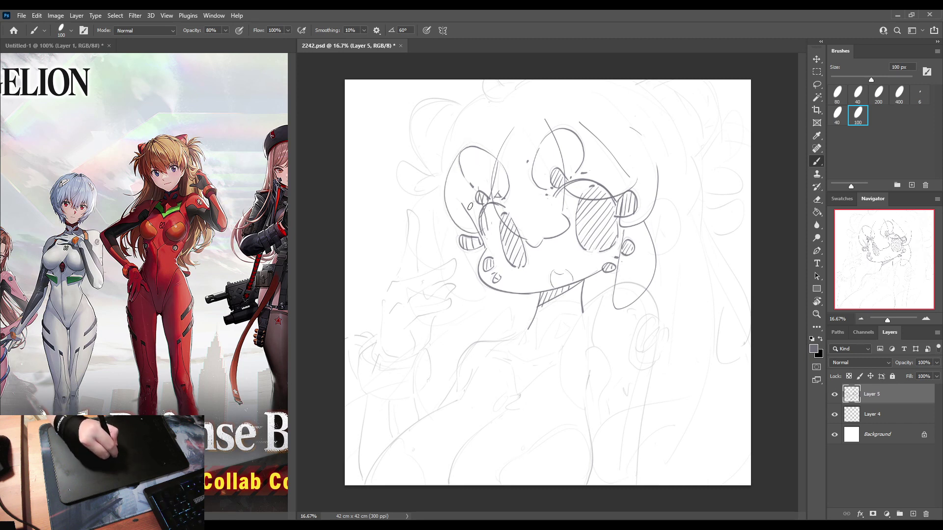
key(ctrl+z)
mouse_move(481, 124)
mouse_down()
mouse_move(467, 232)
mouse_move(482, 227)
mouse_up()
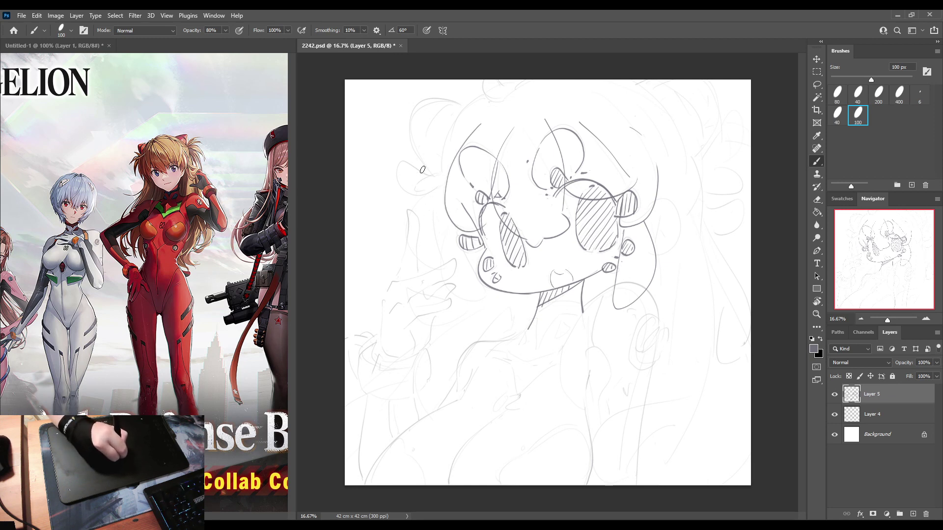
Draw the small curls on the raised-hand side of the head and the curved strand beneath the cheek, checking the drawing mirrored.
mouse_move(423, 171)
mouse_down()
mouse_move(391, 184)
mouse_move(425, 192)
mouse_move(396, 168)
mouse_move(434, 189)
mouse_move(426, 214)
mouse_move(444, 202)
mouse_up()
key(ctrl+z)
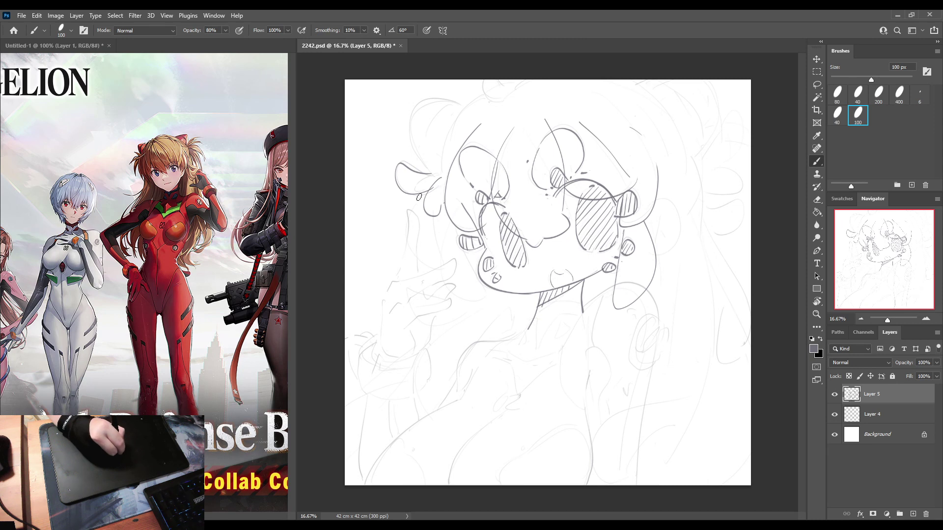
mouse_move(419, 259)
mouse_down()
mouse_move(443, 259)
mouse_move(441, 236)
mouse_up()
drag(450, 291, 483, 293)
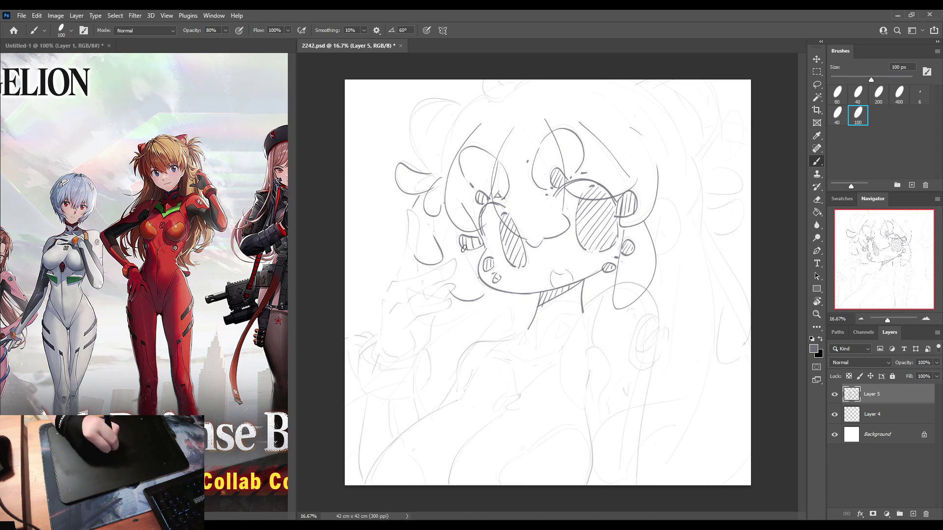
drag(463, 249, 488, 293)
key(ctrl+shift+h)
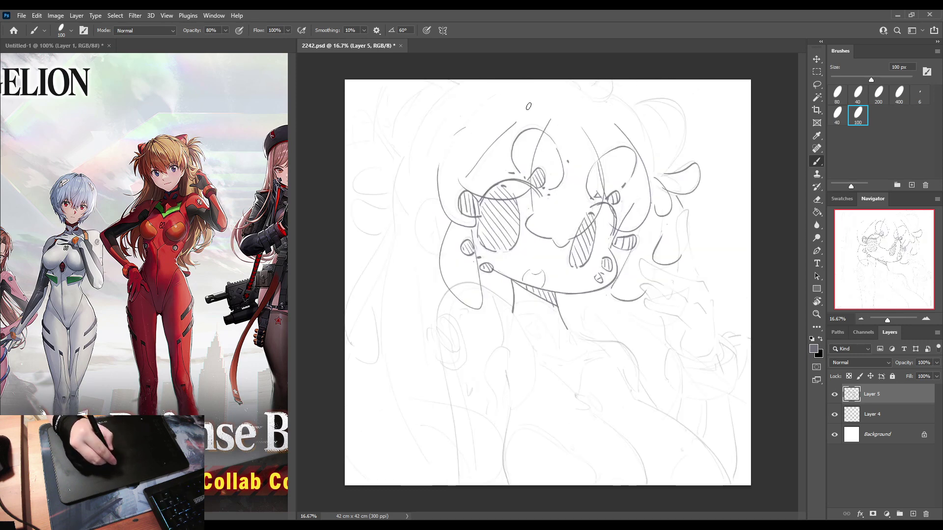
key(ctrl+shift+h)
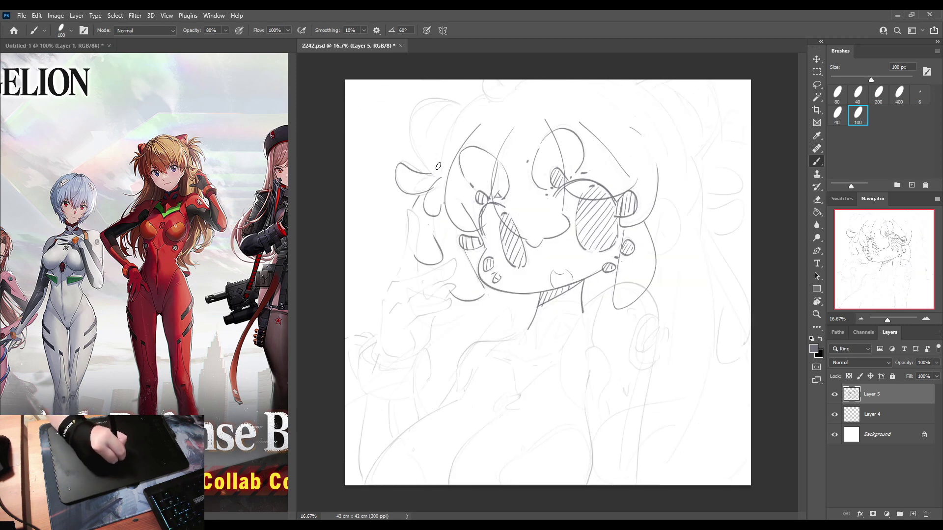
Draw the head's curved outline from the raised-hand side up to the small knot at the crown, retrying the stroke.
drag(436, 163, 477, 105)
key(ctrl+z)
mouse_move(436, 169)
mouse_down()
mouse_move(459, 110)
mouse_move(484, 90)
mouse_move(446, 133)
mouse_move(484, 98)
mouse_move(506, 98)
mouse_up()
key(ctrl+z)
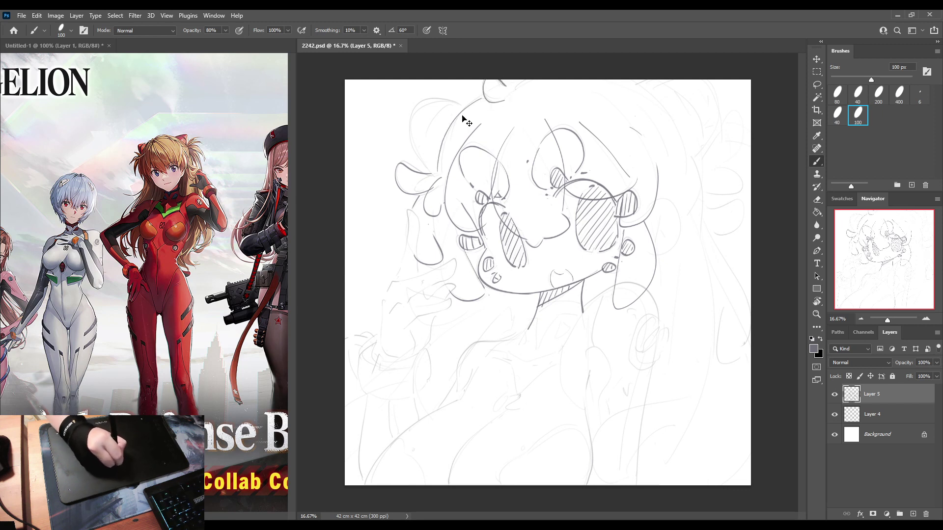
key(ctrl+z)
key(ctrl+z)
mouse_move(437, 171)
mouse_down()
mouse_move(448, 126)
mouse_move(486, 91)
mouse_up()
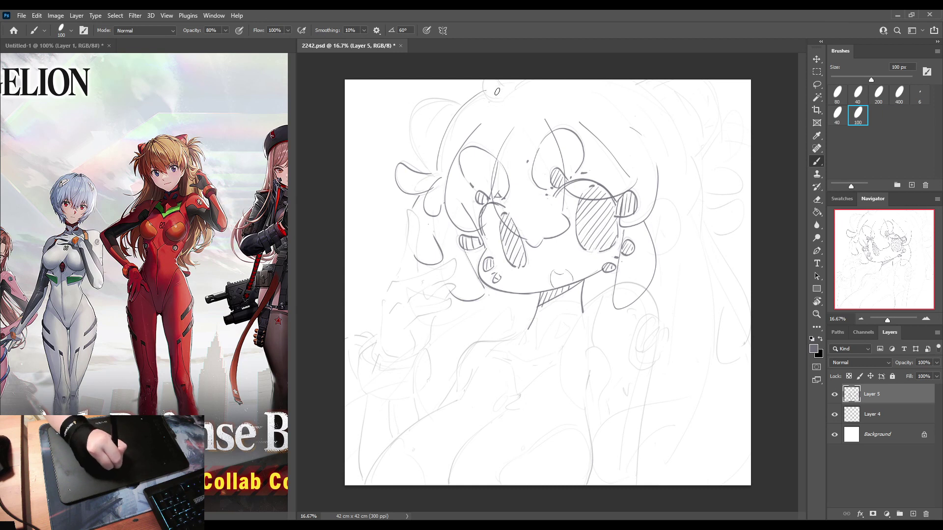
key(ctrl+z)
mouse_move(438, 172)
mouse_down()
mouse_move(449, 127)
mouse_move(487, 96)
mouse_up()
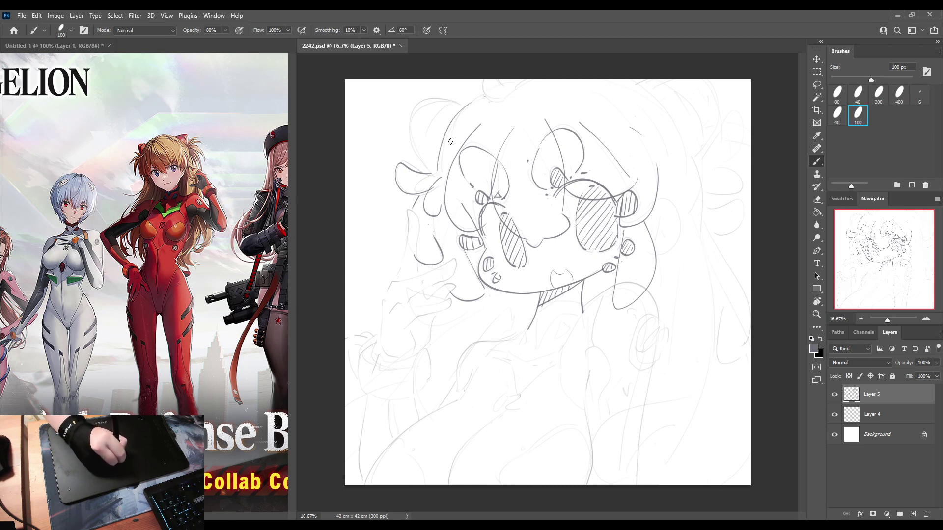
key(ctrl+z)
mouse_move(435, 168)
mouse_down()
mouse_move(456, 112)
mouse_move(512, 86)
mouse_move(507, 93)
mouse_move(487, 78)
mouse_move(507, 96)
mouse_up()
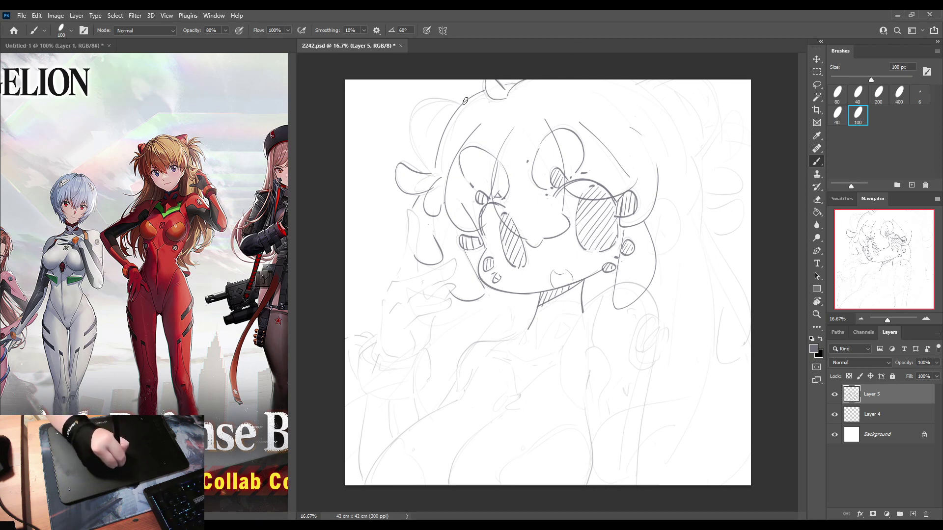
Outline the rounded hair bun on the raised-hand side of the head and add a strand line inside it.
mouse_move(465, 100)
mouse_down()
mouse_move(435, 99)
mouse_move(416, 147)
mouse_move(423, 159)
mouse_move(442, 96)
mouse_move(459, 102)
mouse_move(438, 99)
mouse_move(421, 169)
mouse_up()
key(ctrl+z)
key(ctrl+z)
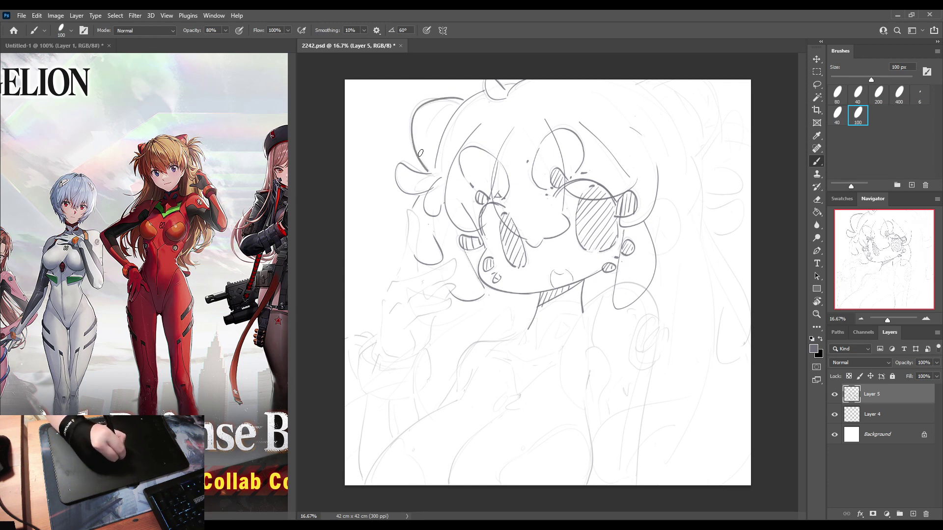
drag(418, 140, 457, 101)
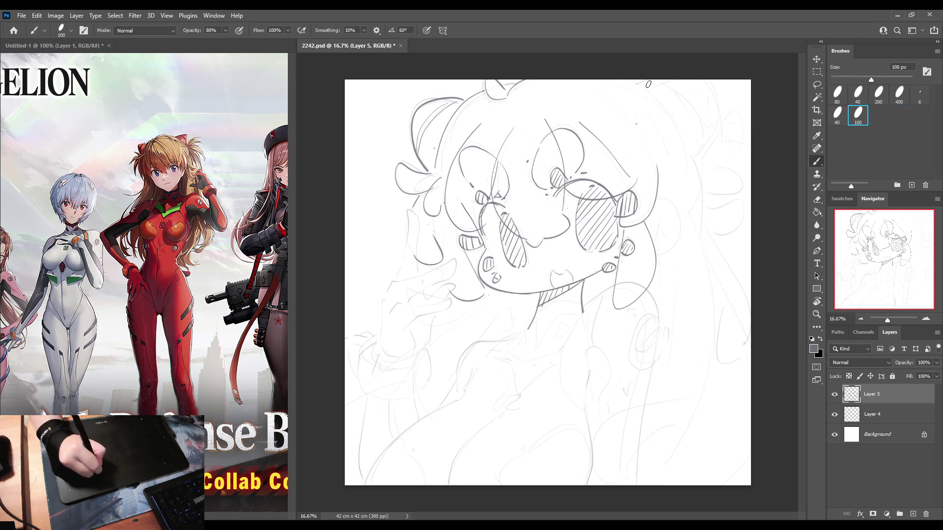
Draw the head's outer contour opposite the raised hand and the looped curls sticking out beyond it.
drag(658, 91, 682, 184)
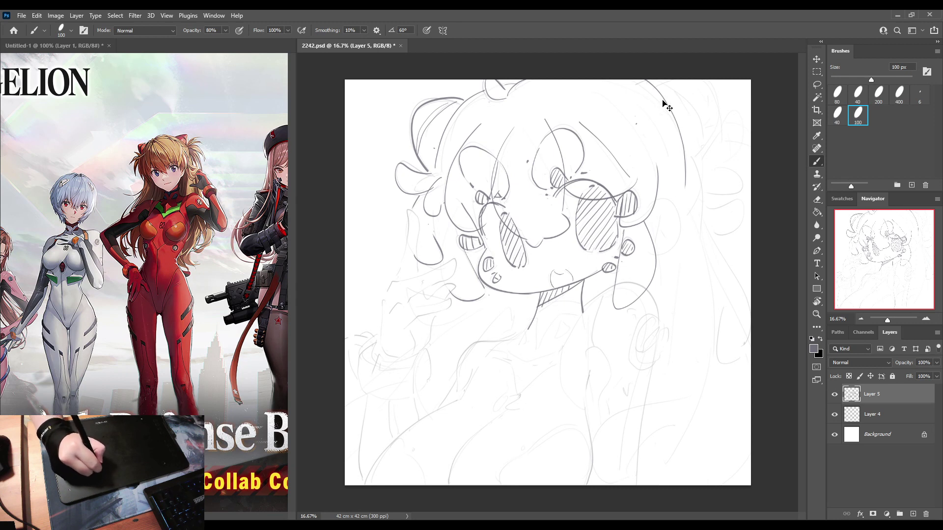
key(ctrl+z)
mouse_move(641, 81)
mouse_down()
mouse_move(687, 139)
mouse_move(694, 185)
mouse_up()
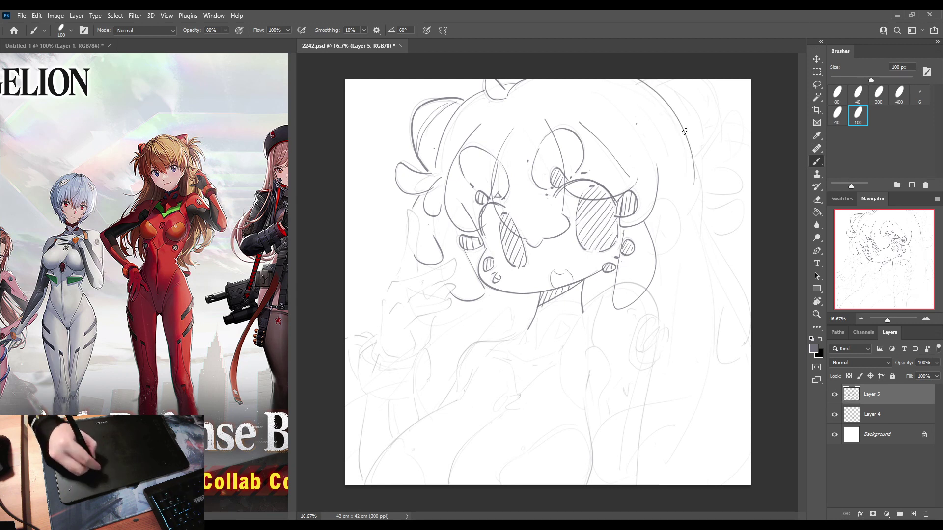
mouse_move(704, 150)
mouse_down()
mouse_move(744, 126)
mouse_move(715, 162)
mouse_move(750, 202)
mouse_up()
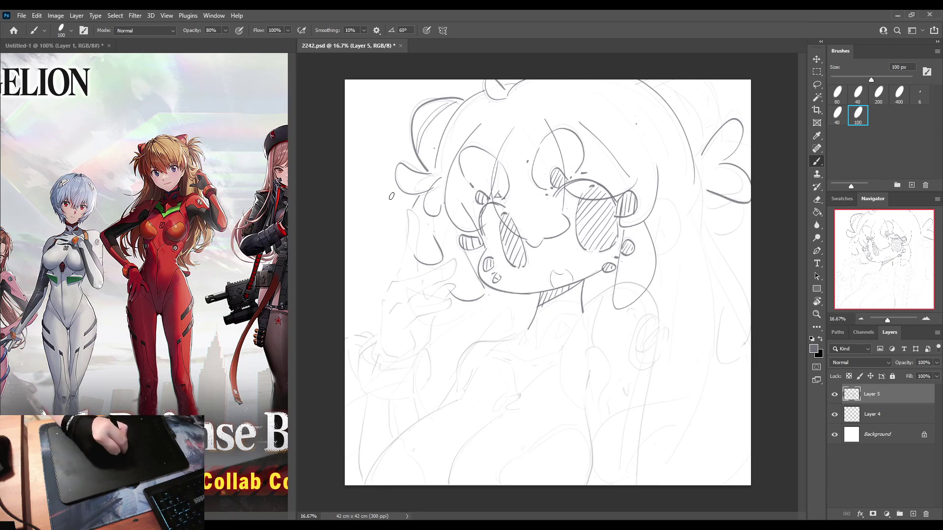
Add a larger outer curl beneath the raised-hand-side bun and check the drawing mirrored.
mouse_move(396, 198)
mouse_down()
mouse_move(373, 210)
mouse_move(414, 209)
mouse_up()
key(ctrl+shift+h)
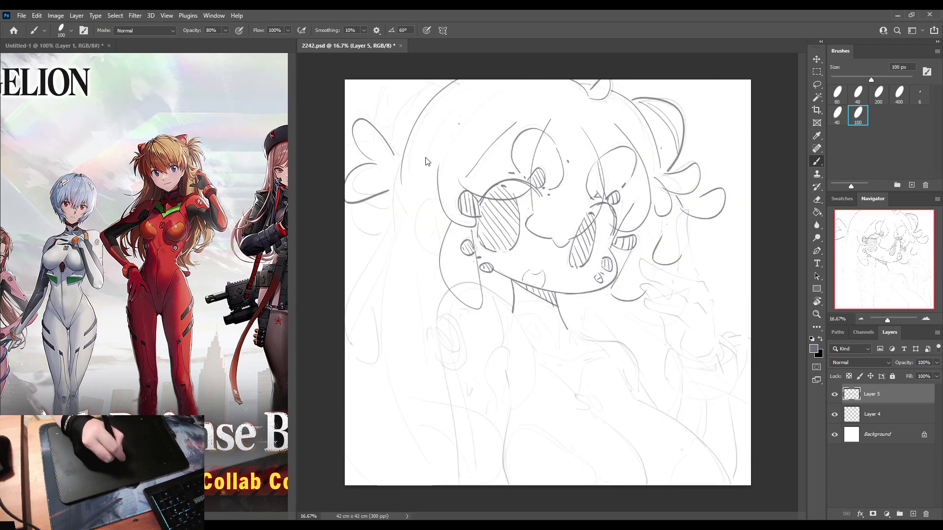
key(h)
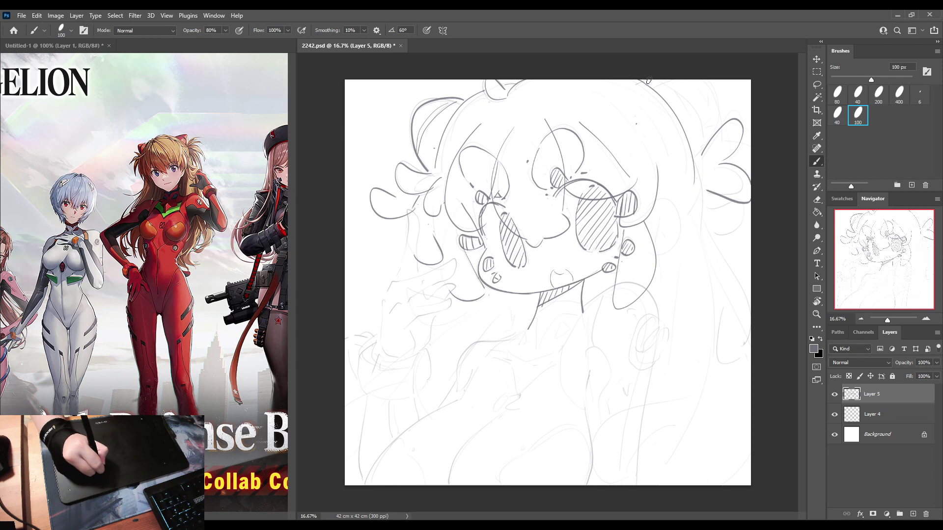
Draw the bun's outer edge opposite the raised hand and the curved strand lines following the head contour.
mouse_move(714, 81)
mouse_down()
mouse_move(719, 117)
mouse_move(709, 150)
mouse_up()
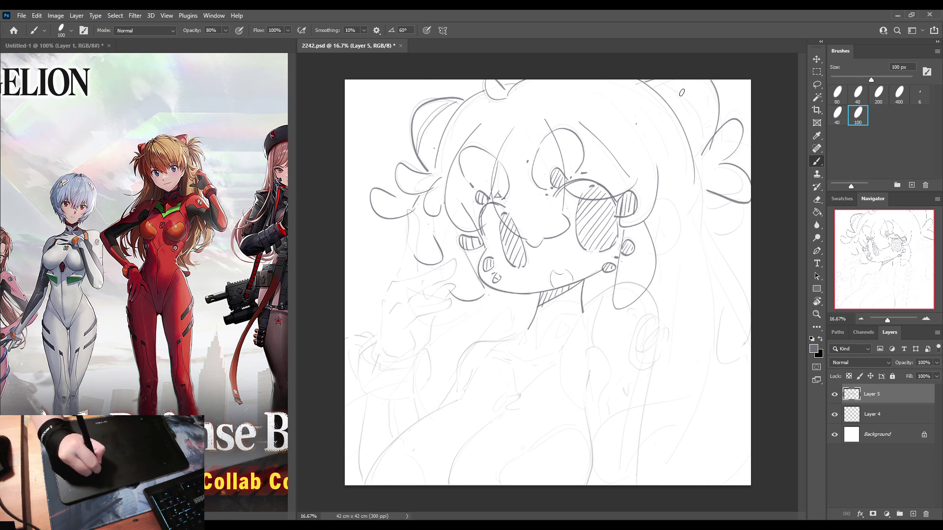
mouse_move(664, 81)
mouse_down()
mouse_move(696, 116)
mouse_move(701, 151)
mouse_up()
drag(678, 81, 707, 148)
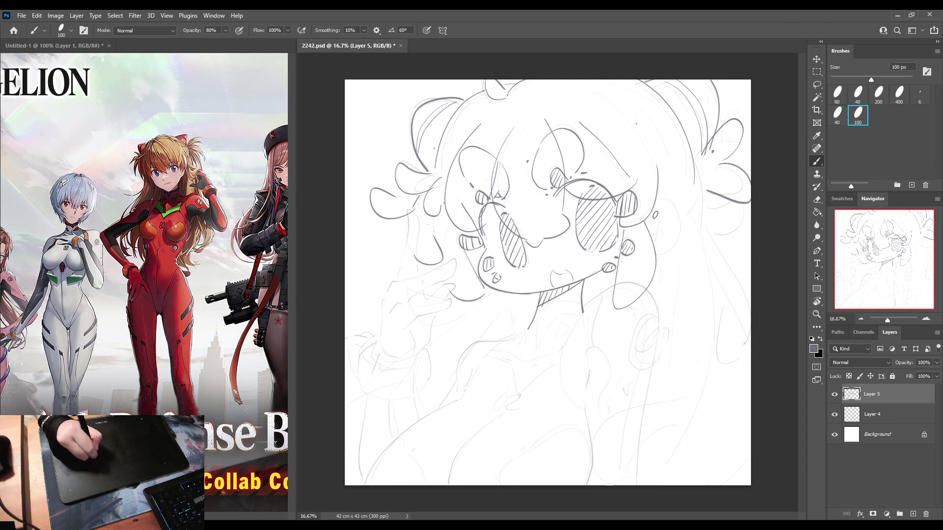
Draw the ear behind the side lock, the back hair contour curving around it, and the outer ponytail edge.
mouse_move(660, 205)
mouse_down()
mouse_move(659, 252)
mouse_move(671, 238)
mouse_up()
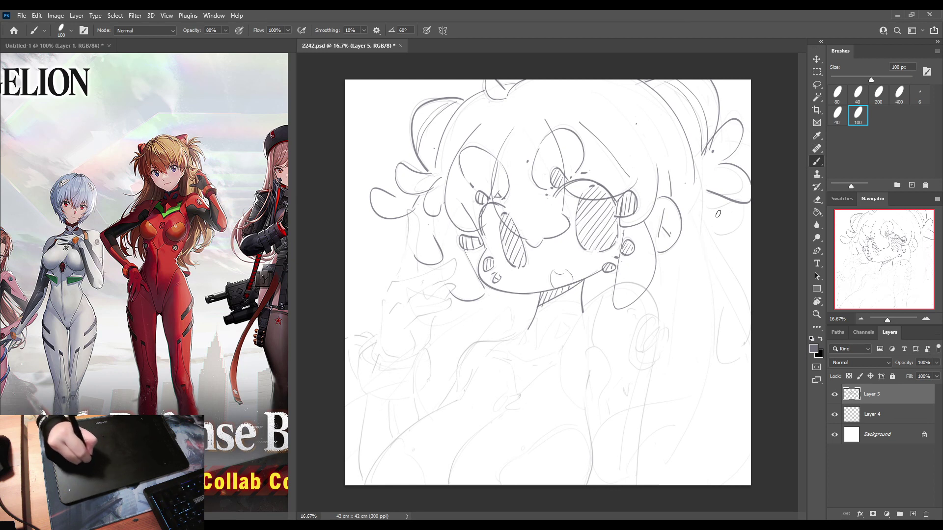
drag(695, 152, 674, 339)
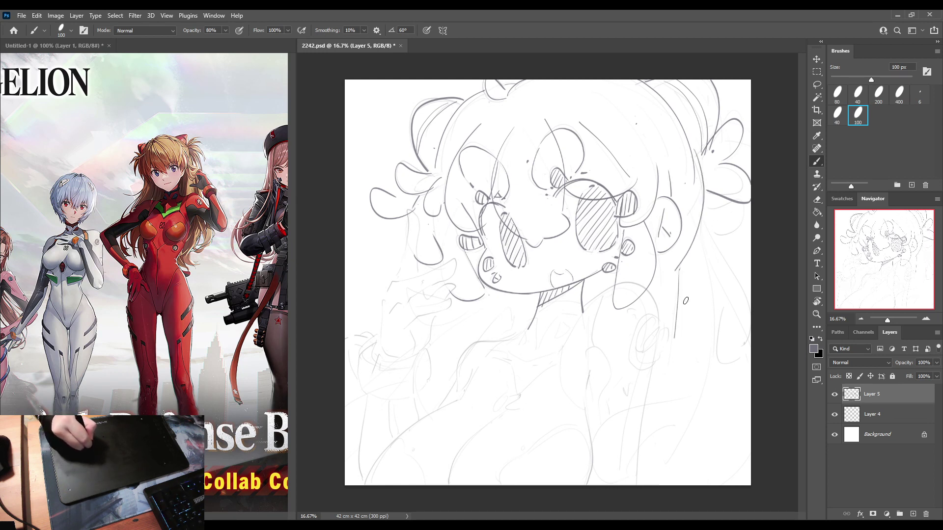
mouse_move(706, 216)
mouse_down()
mouse_move(736, 277)
mouse_move(744, 330)
mouse_up()
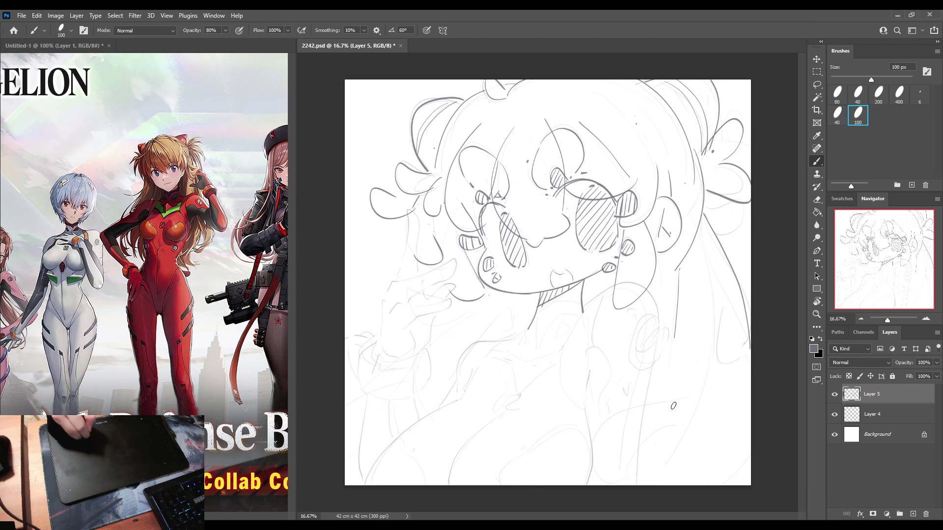
Sketch the large curved curl near the canvas's lower edge and the long ponytail strand beside it, retrying the strokes.
mouse_move(676, 403)
mouse_down()
mouse_move(648, 404)
mouse_move(599, 484)
mouse_up()
drag(668, 459, 688, 439)
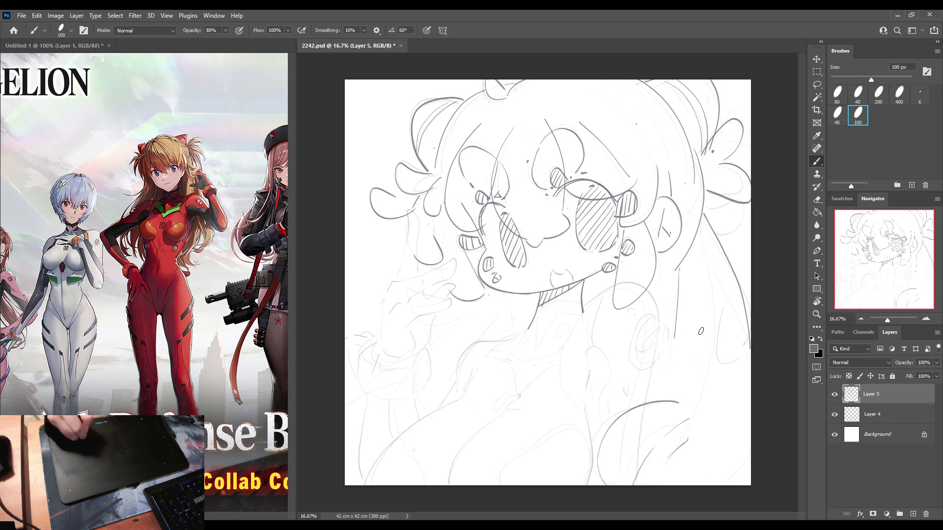
drag(693, 274, 707, 485)
key(ctrl+z)
drag(706, 277, 715, 479)
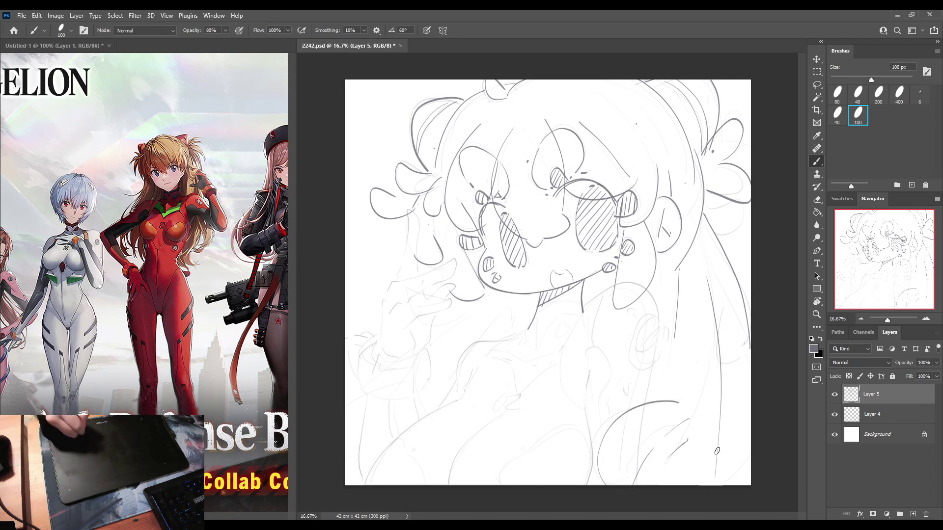
drag(733, 328, 744, 354)
mouse_move(724, 237)
mouse_down()
mouse_move(751, 259)
mouse_move(715, 318)
mouse_move(726, 308)
mouse_move(734, 338)
mouse_up()
key(ctrl+z)
Clean up and redraw the lower curl's inner strand and the long ponytail line falling to the canvas's lower edge.
key(e)
mouse_move(697, 419)
mouse_down()
mouse_move(641, 495)
mouse_move(663, 439)
mouse_move(715, 404)
mouse_up()
key(b)
drag(657, 449, 718, 417)
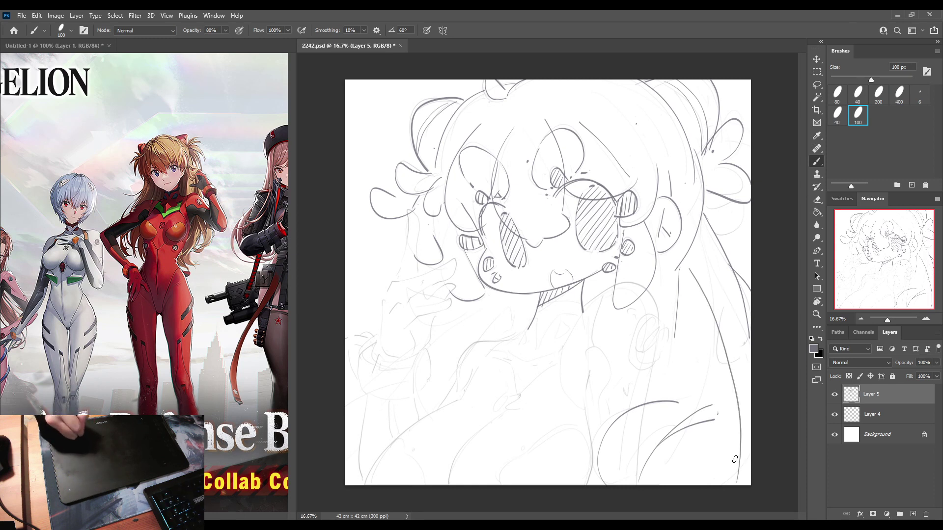
drag(698, 278, 725, 483)
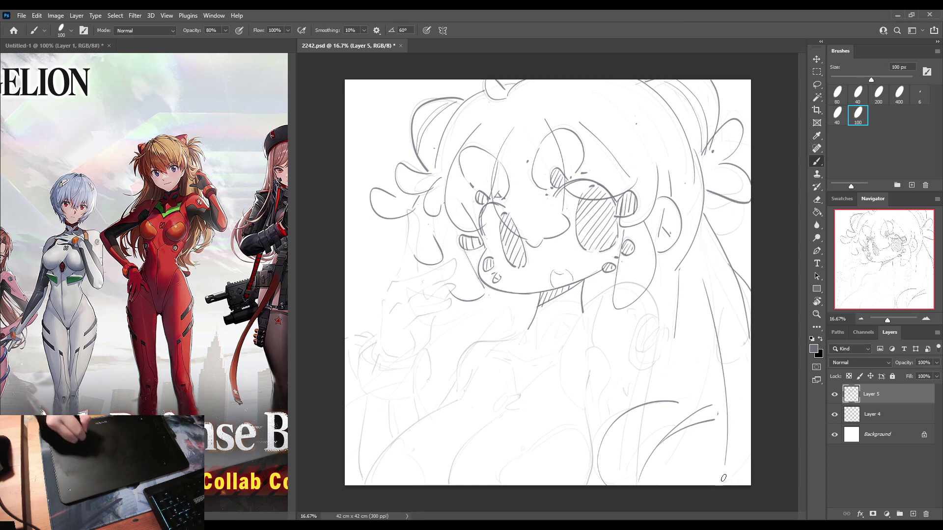
Draw the short strands fanning out below the curls opposite the raised hand, checking the drawing mirrored and retrying one stroke.
drag(723, 235, 751, 255)
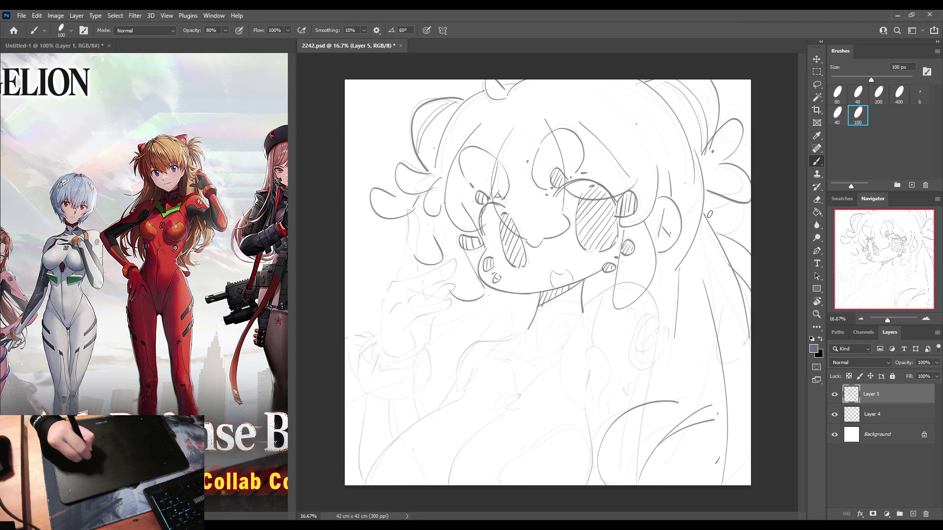
drag(710, 215, 727, 243)
key(ctrl+shift+h)
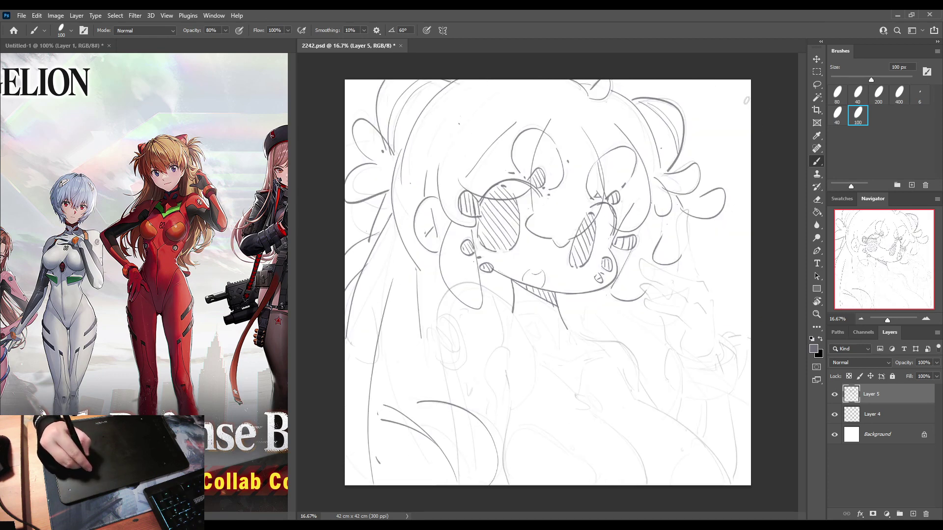
key(ctrl+shift+h)
key(h)
key(h)
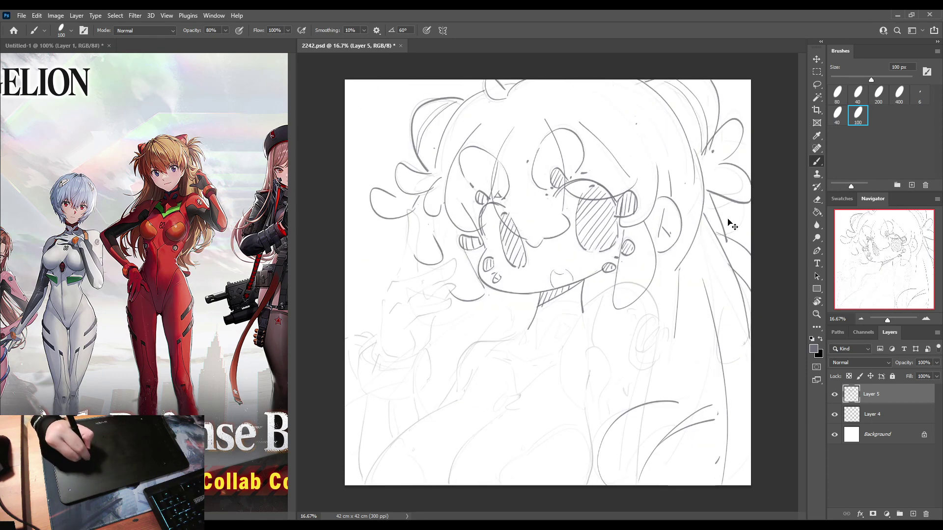
key(ctrl+z)
drag(720, 198, 743, 236)
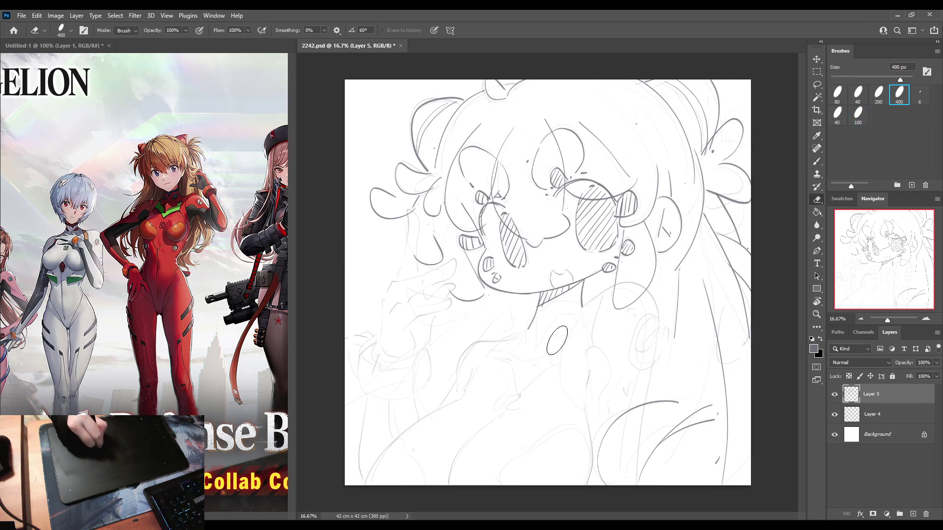
Draw the rounded shoulder and upper arm opposite the raised hand, the slanted neck-base line and the collarbone marks.
mouse_move(547, 352)
mouse_down()
mouse_move(580, 313)
mouse_move(634, 280)
mouse_move(658, 358)
mouse_move(647, 406)
mouse_up()
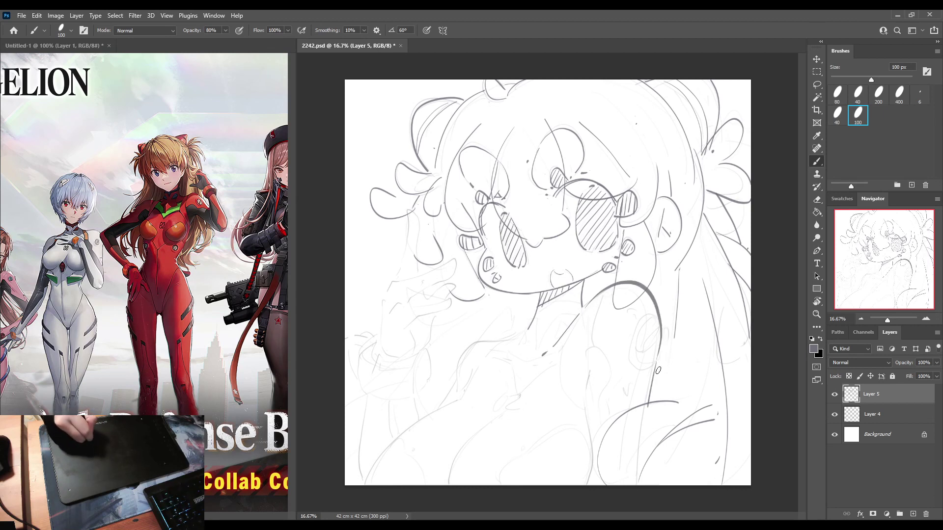
key(ctrl+z)
click(521, 359)
drag(514, 353, 492, 347)
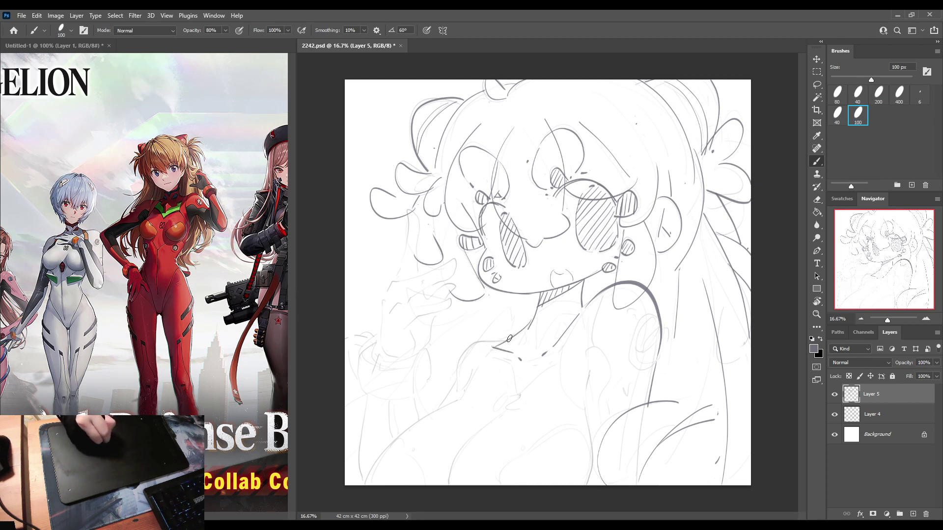
Draw the raised-hand-side shoulder curving from the neck down to the chest contour, checking the drawing mirrored.
mouse_move(510, 339)
mouse_down()
mouse_move(454, 367)
mouse_move(453, 384)
mouse_move(493, 340)
mouse_move(433, 413)
mouse_up()
key(ctrl+z)
key(h)
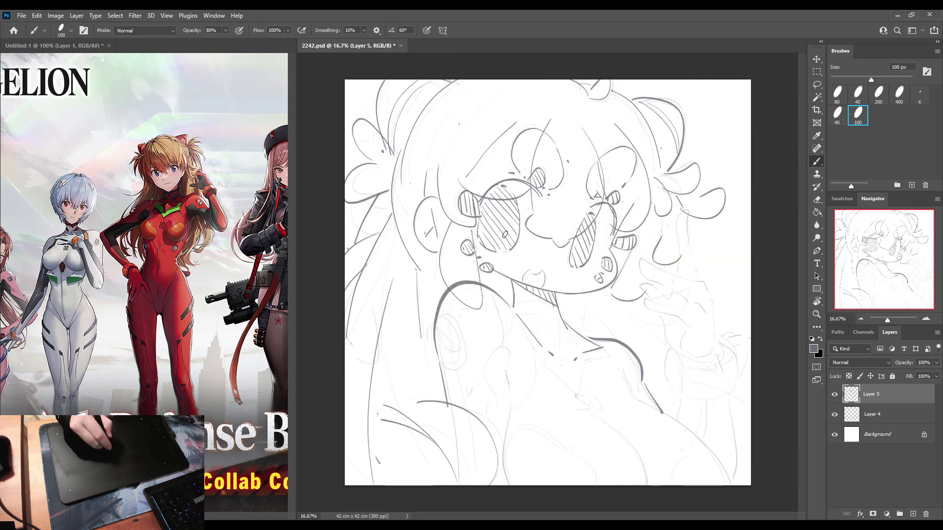
key(h)
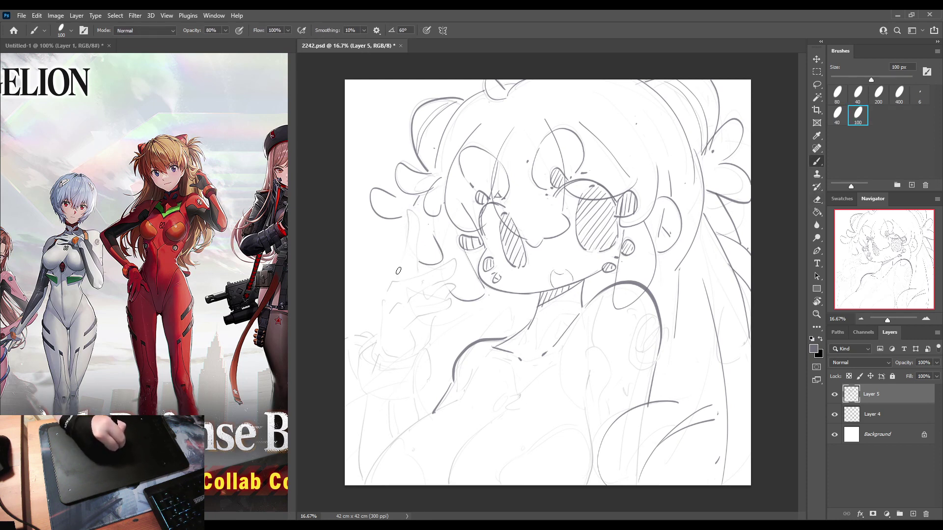
Draw the raised hand's palm, extended index finger and folded fingers over the faded sketch, retrying the palm outline.
mouse_move(395, 276)
mouse_down()
mouse_move(409, 238)
mouse_move(404, 209)
mouse_move(421, 229)
mouse_move(420, 269)
mouse_move(407, 280)
mouse_move(455, 257)
mouse_move(439, 283)
mouse_move(408, 303)
mouse_move(451, 302)
mouse_move(414, 322)
mouse_move(415, 356)
mouse_up()
key(ctrl+z)
drag(383, 299, 388, 357)
mouse_move(423, 294)
mouse_down()
mouse_move(451, 288)
mouse_move(426, 346)
mouse_up()
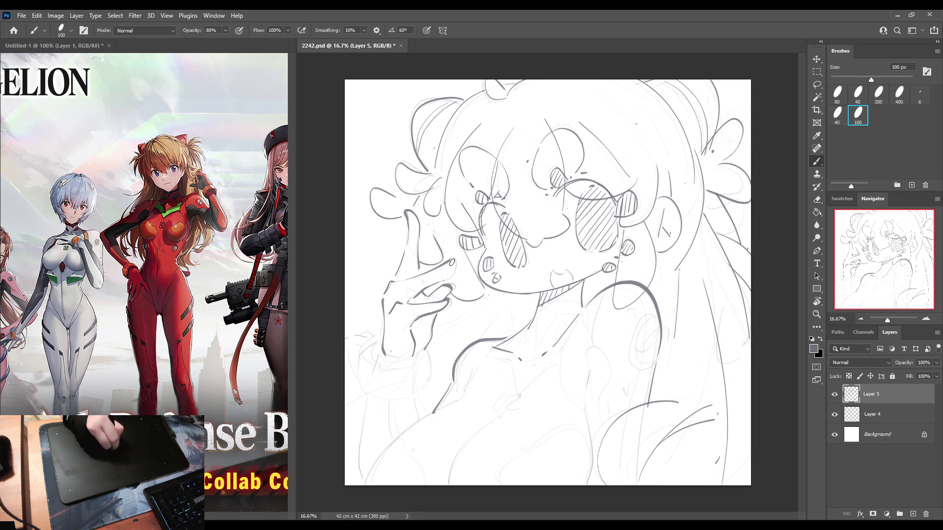
Finish the extended fingertip of the raised hand and draw the wide cuff around its wrist.
drag(455, 261, 456, 271)
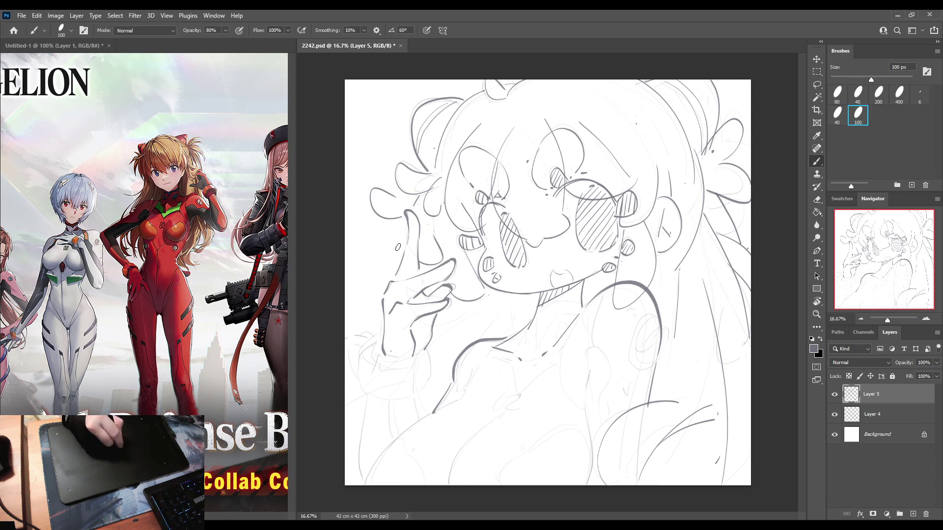
drag(382, 356, 418, 361)
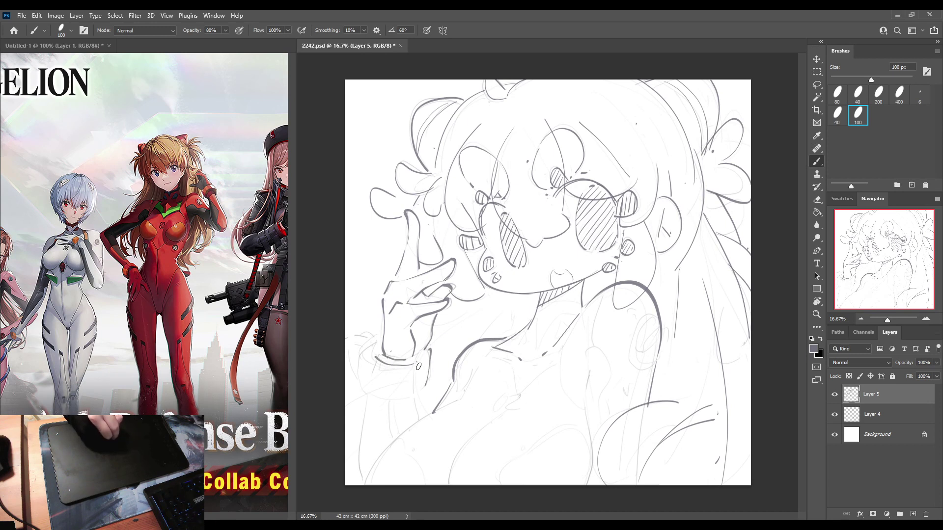
mouse_move(418, 366)
mouse_down()
mouse_move(384, 384)
mouse_move(362, 354)
mouse_move(358, 375)
mouse_move(370, 395)
mouse_move(390, 400)
mouse_move(426, 377)
mouse_up()
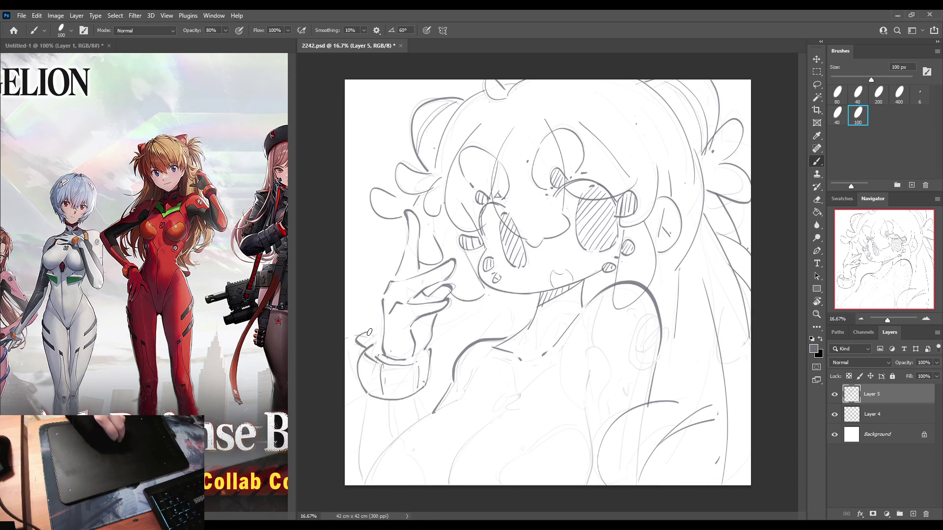
Draw the small connector piece on the outer edge of the wrist cuff, erasing and redrawing its lines, and add the cuff's side line.
key(e)
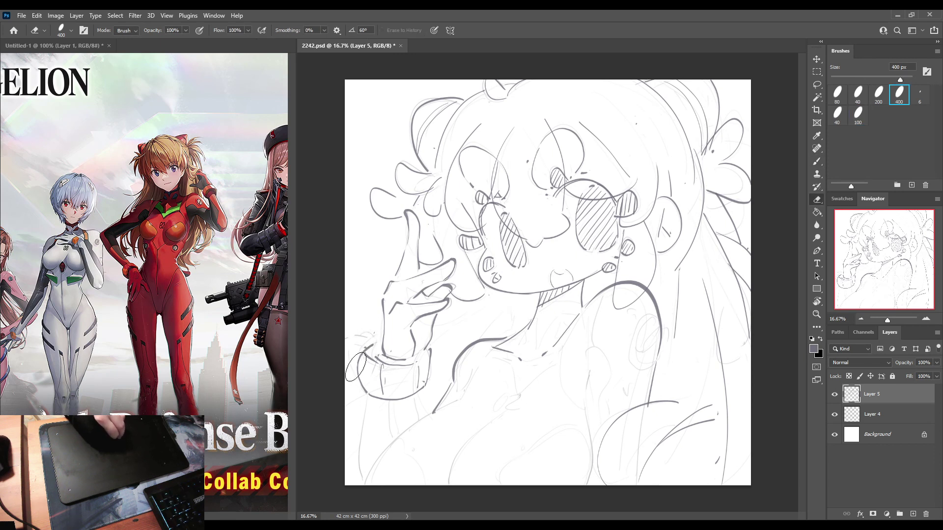
key(b)
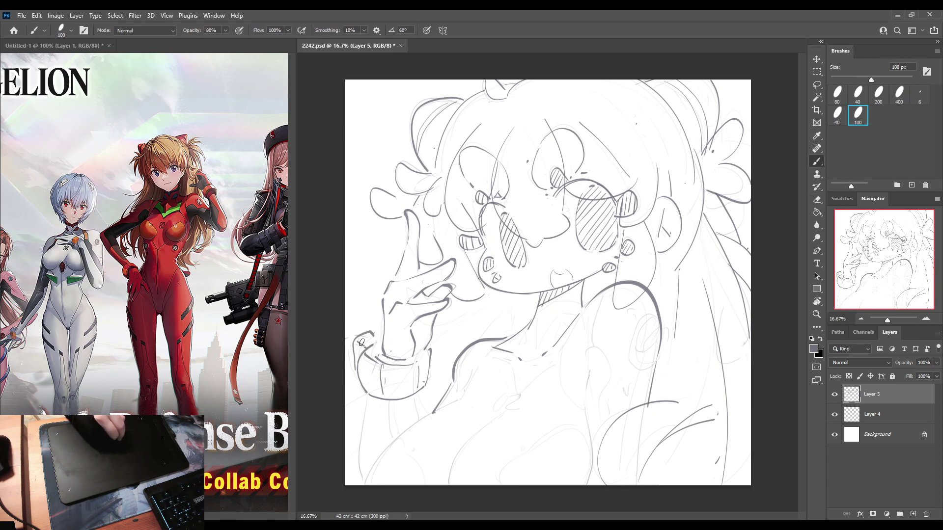
key(e)
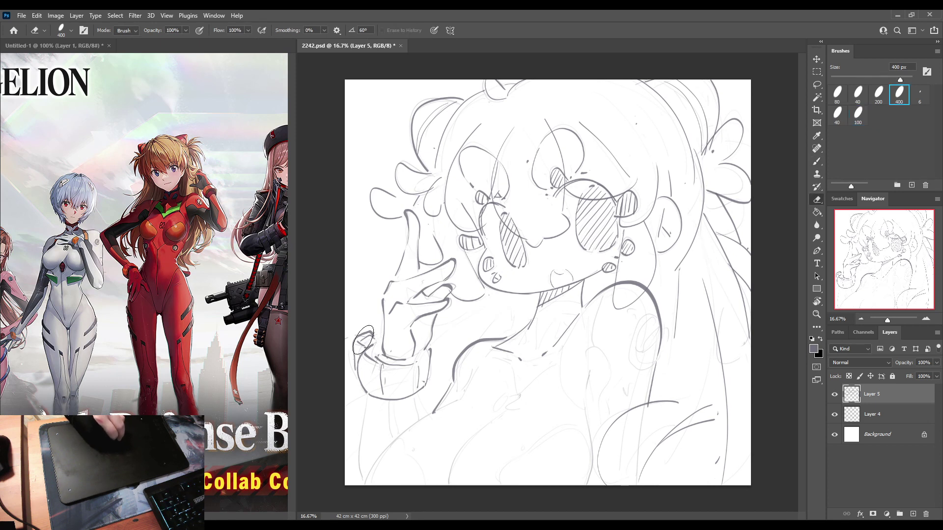
key(b)
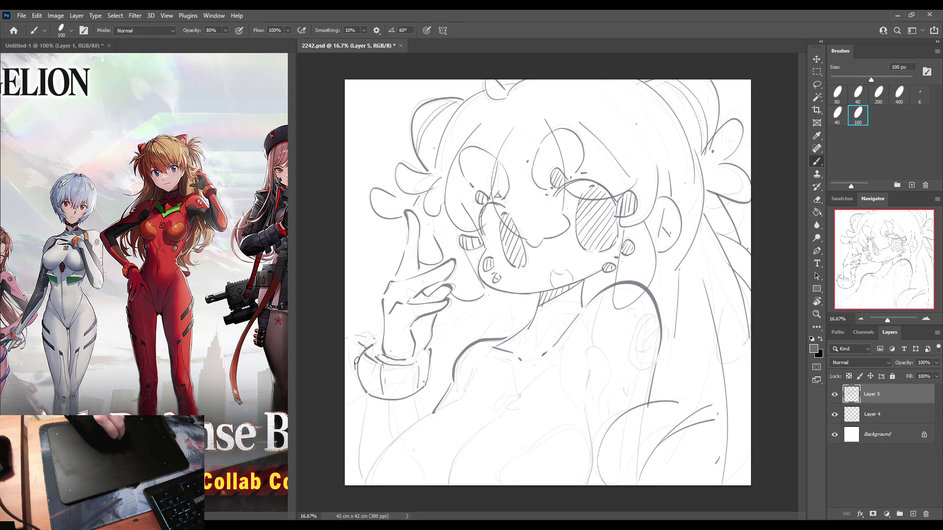
mouse_move(359, 366)
mouse_down()
mouse_move(361, 339)
mouse_move(382, 338)
mouse_move(373, 400)
mouse_move(360, 353)
mouse_move(362, 392)
mouse_up()
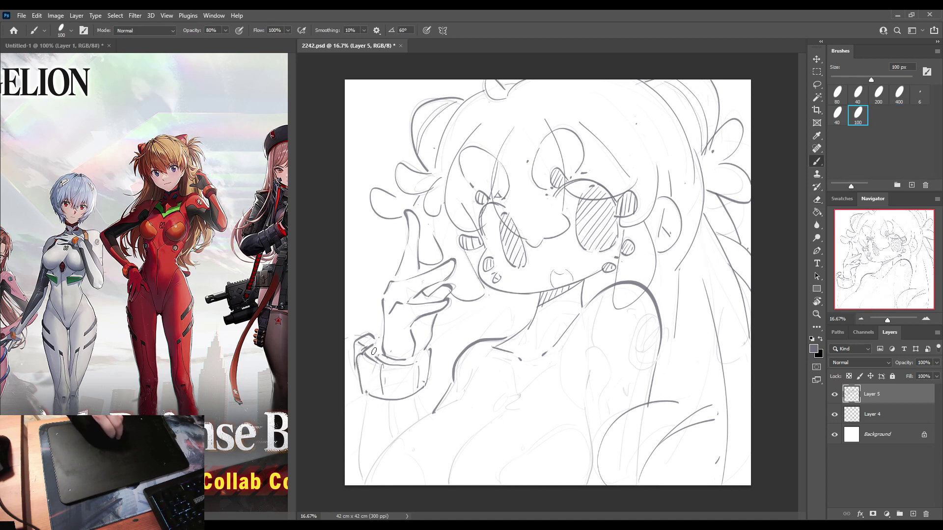
Draw the forearm lines below the cuff and the upper chest contour beneath the raised-hand-side shoulder, retrying the chest stroke.
mouse_move(419, 392)
mouse_down()
mouse_move(421, 416)
mouse_move(359, 466)
mouse_move(359, 481)
mouse_up()
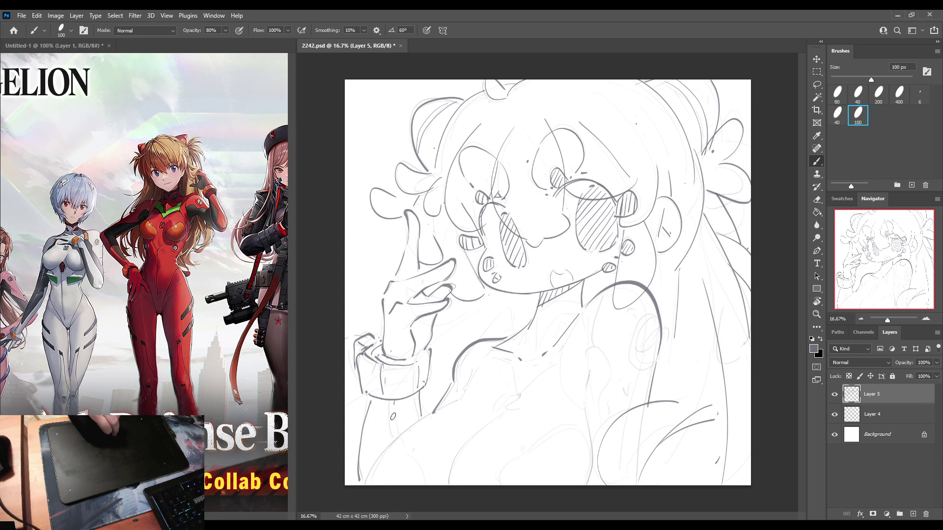
drag(393, 405, 391, 442)
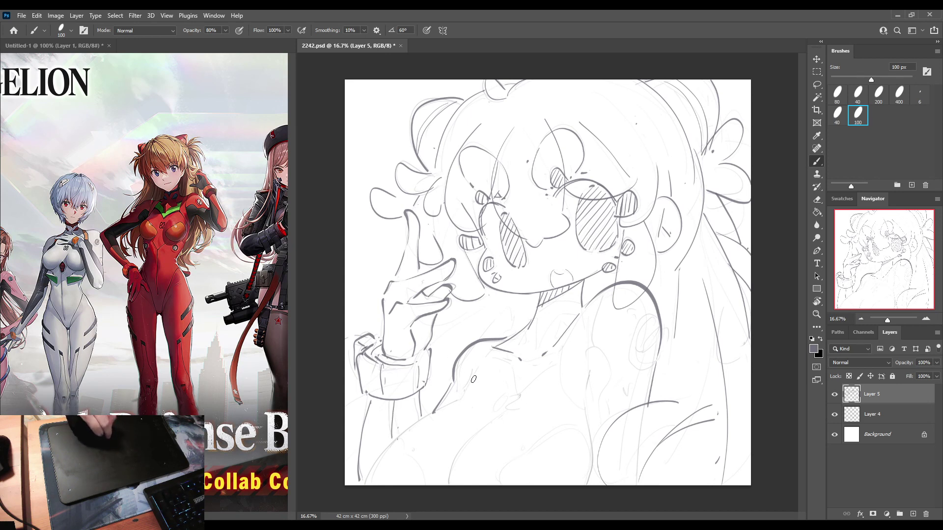
drag(474, 380, 466, 391)
mouse_move(363, 485)
mouse_down()
mouse_move(397, 443)
mouse_move(442, 414)
mouse_up()
key(ctrl+z)
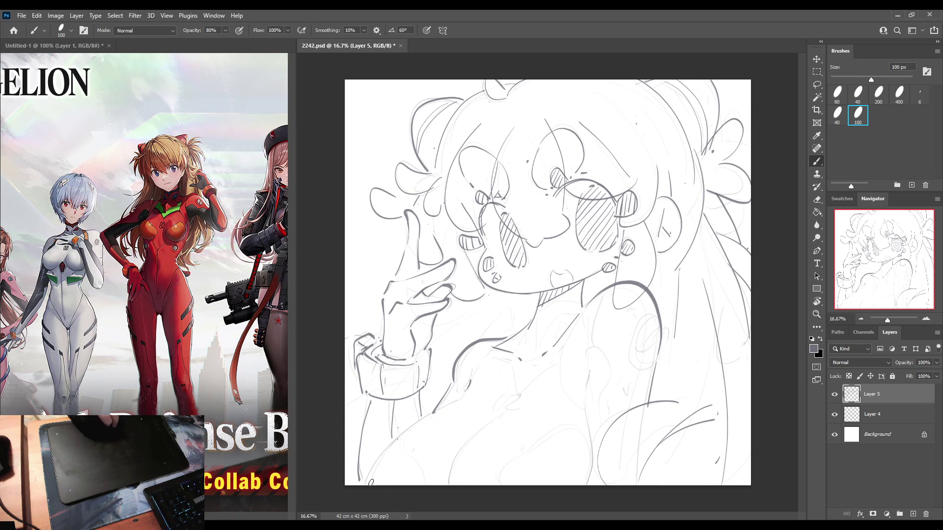
mouse_move(363, 486)
mouse_down()
mouse_move(402, 433)
mouse_move(454, 403)
mouse_up()
key(ctrl+z)
mouse_move(366, 486)
mouse_down()
mouse_move(394, 444)
mouse_move(455, 404)
mouse_up()
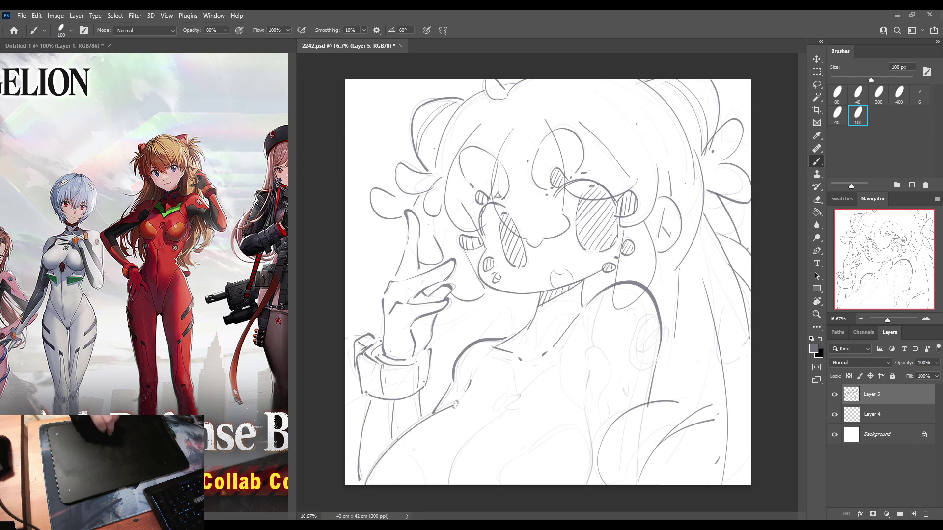
click(475, 403)
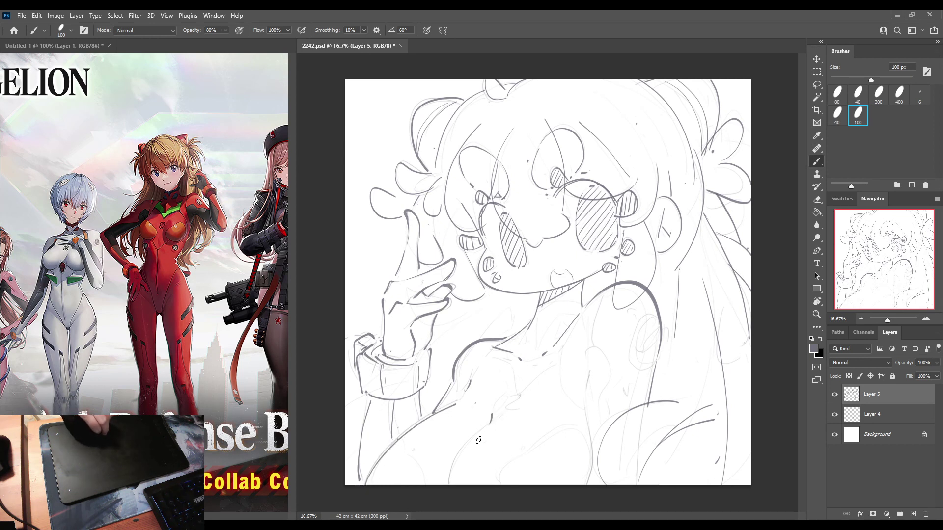
Draw the center and far-side chest contours, retrying the far-side line, and write the number 02 on the upper chest.
mouse_move(450, 482)
mouse_down()
mouse_move(460, 457)
mouse_move(507, 419)
mouse_up()
drag(590, 375, 588, 485)
key(ctrl+z)
drag(584, 409, 589, 485)
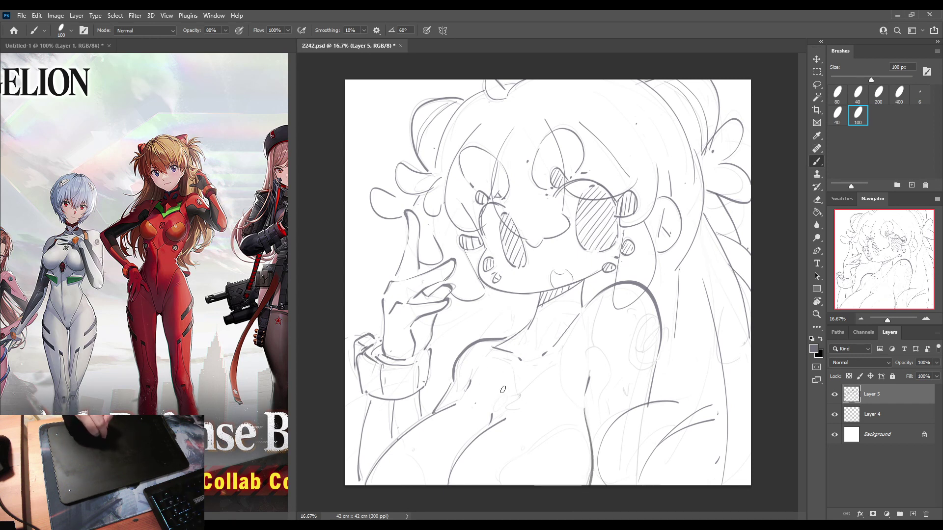
drag(505, 391, 501, 412)
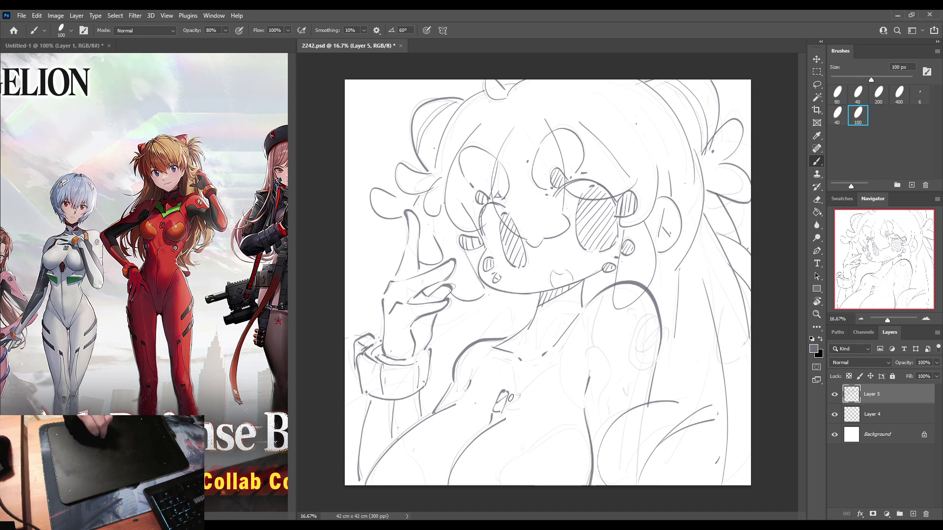
mouse_move(509, 392)
mouse_down()
mouse_move(520, 394)
mouse_move(506, 412)
mouse_move(519, 411)
mouse_up()
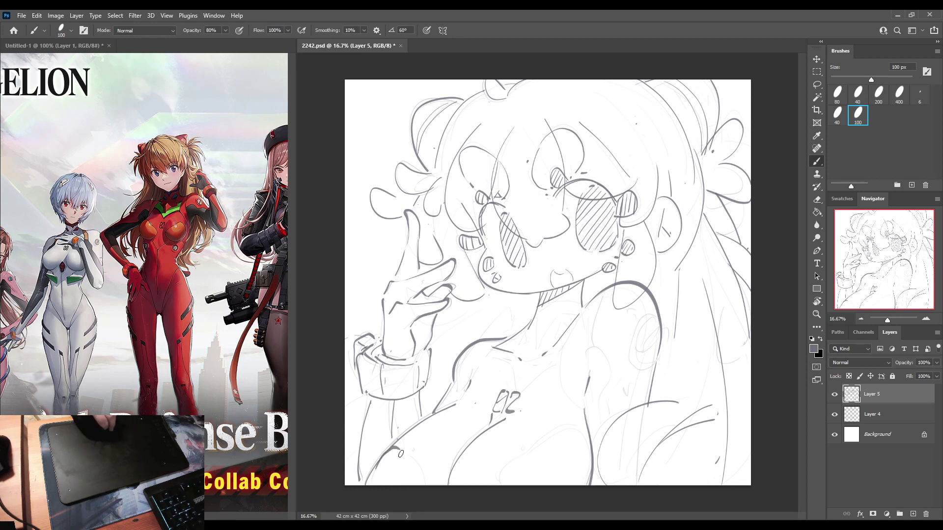
Draw the curved suit seams with small round fasteners across both sides of the lower chest.
mouse_move(378, 461)
mouse_down()
mouse_move(395, 443)
mouse_move(424, 489)
mouse_up()
mouse_move(497, 489)
mouse_down()
mouse_move(561, 439)
mouse_move(584, 441)
mouse_move(588, 452)
mouse_move(547, 448)
mouse_move(585, 434)
mouse_move(508, 461)
mouse_move(493, 489)
mouse_up()
drag(401, 437, 421, 491)
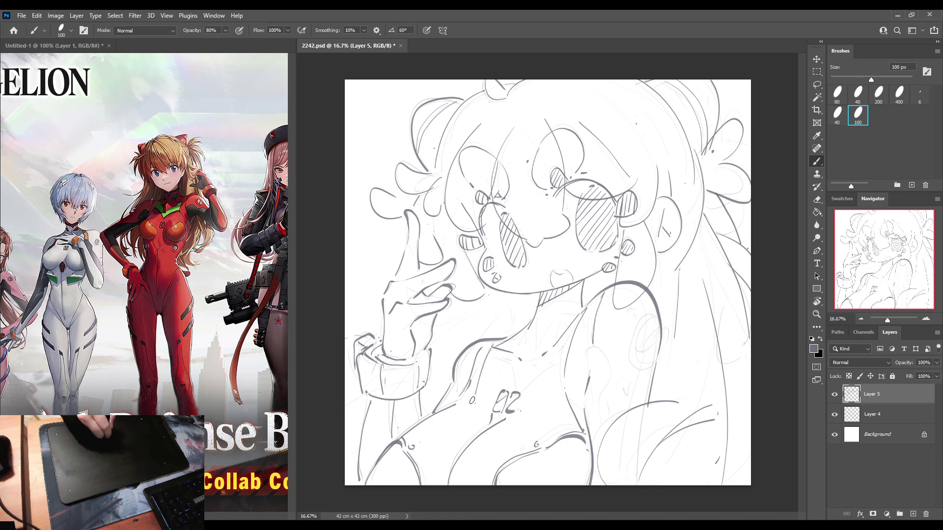
Draw the suit's angular V-shaped collar plates on the upper chest and the collar around the neck.
drag(486, 368, 503, 389)
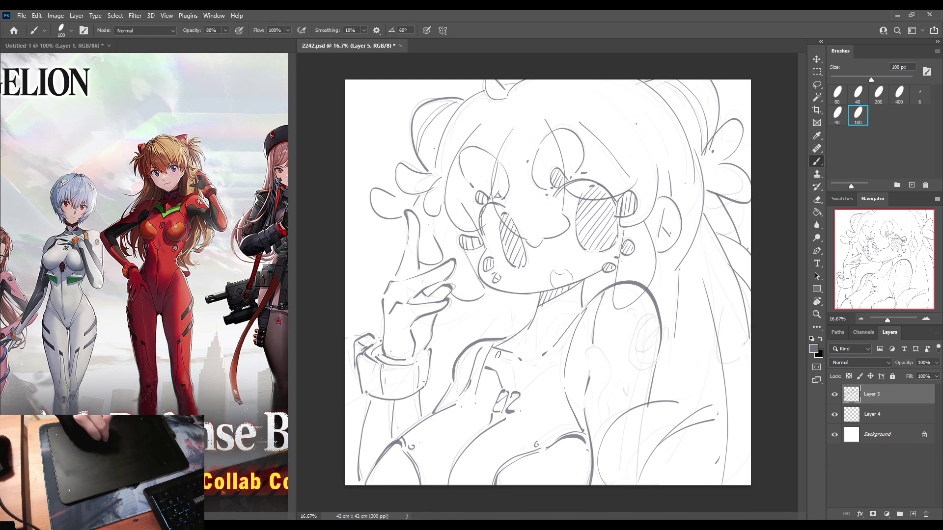
mouse_move(494, 351)
mouse_down()
mouse_move(518, 379)
mouse_move(564, 342)
mouse_move(565, 363)
mouse_move(520, 391)
mouse_up()
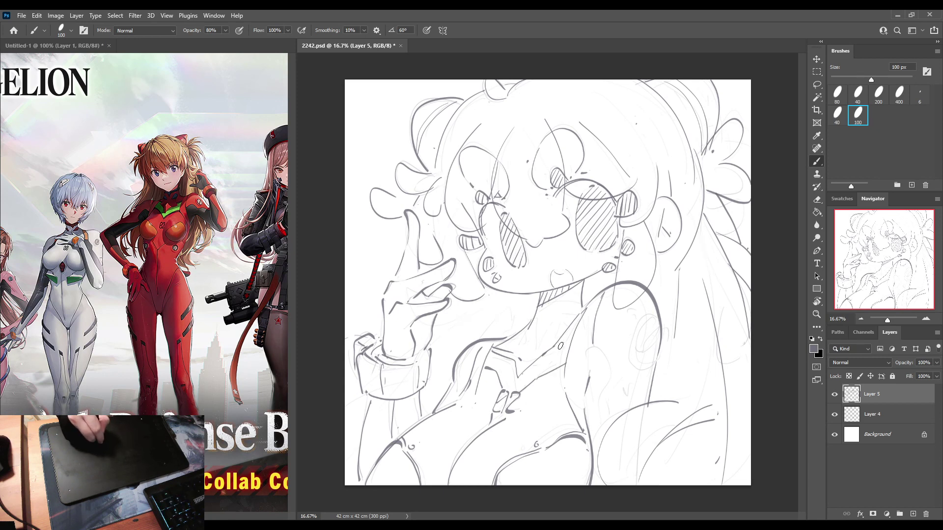
mouse_move(556, 348)
mouse_down()
mouse_move(504, 348)
mouse_move(520, 282)
mouse_move(568, 305)
mouse_move(532, 325)
mouse_move(573, 315)
mouse_move(559, 314)
mouse_move(529, 353)
mouse_up()
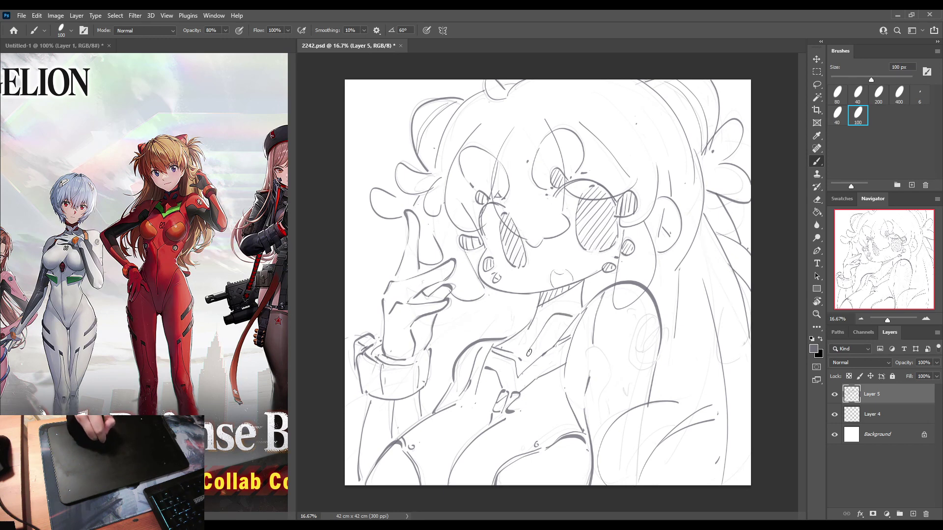
drag(536, 318, 531, 348)
drag(538, 310, 579, 306)
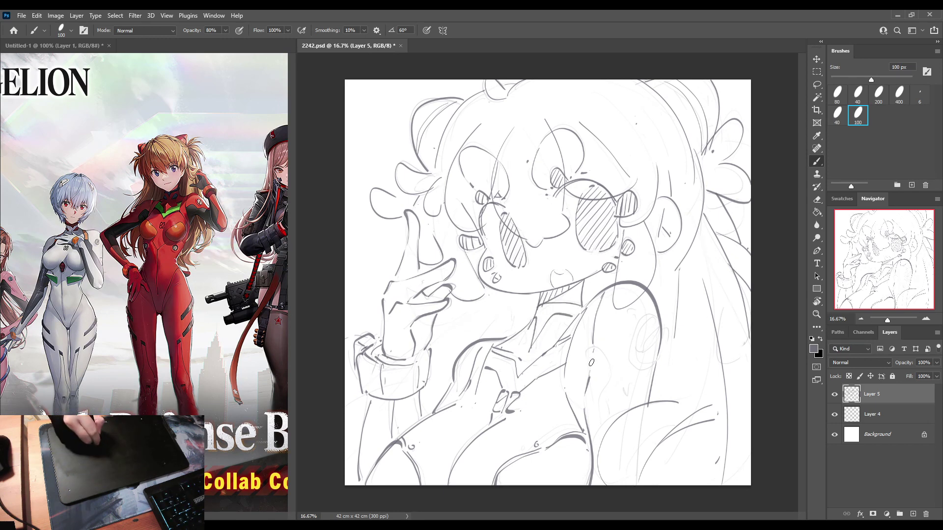
Draw the angular seam along the upper arm and the oval device with a diagonal slot on its outer side.
mouse_move(594, 345)
mouse_down()
mouse_move(615, 356)
mouse_move(605, 422)
mouse_up()
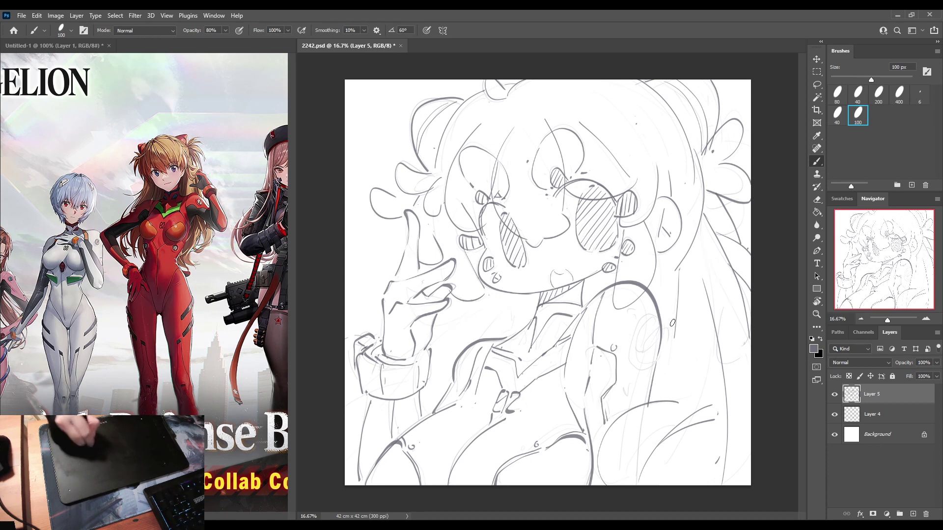
mouse_move(659, 322)
mouse_down()
mouse_move(637, 333)
mouse_move(654, 372)
mouse_up()
mouse_move(659, 320)
mouse_down()
mouse_move(638, 364)
mouse_move(664, 332)
mouse_move(653, 371)
mouse_move(644, 359)
mouse_move(657, 341)
mouse_up()
key(e)
key(b)
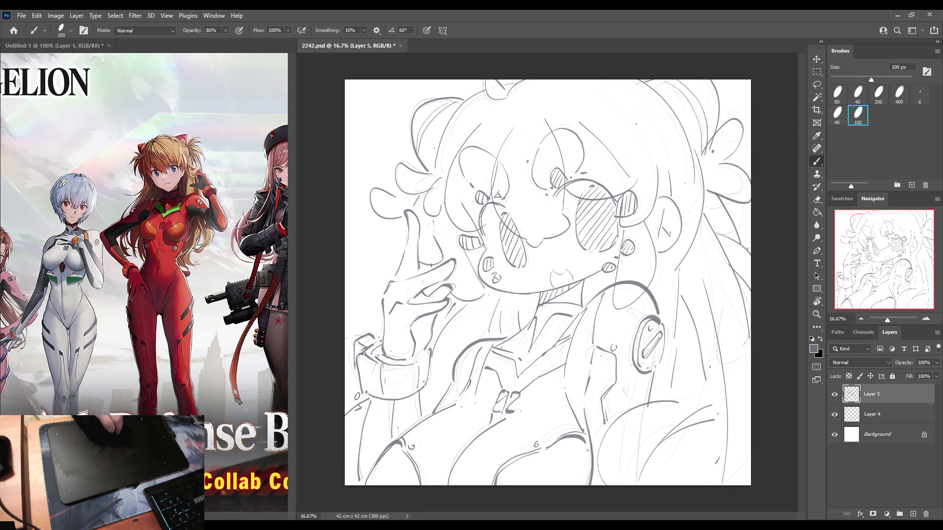
Draw the curved strand beside the raised hand and the lines above the cuff's connector, checking the drawing mirrored.
key(ctrl+shift+h)
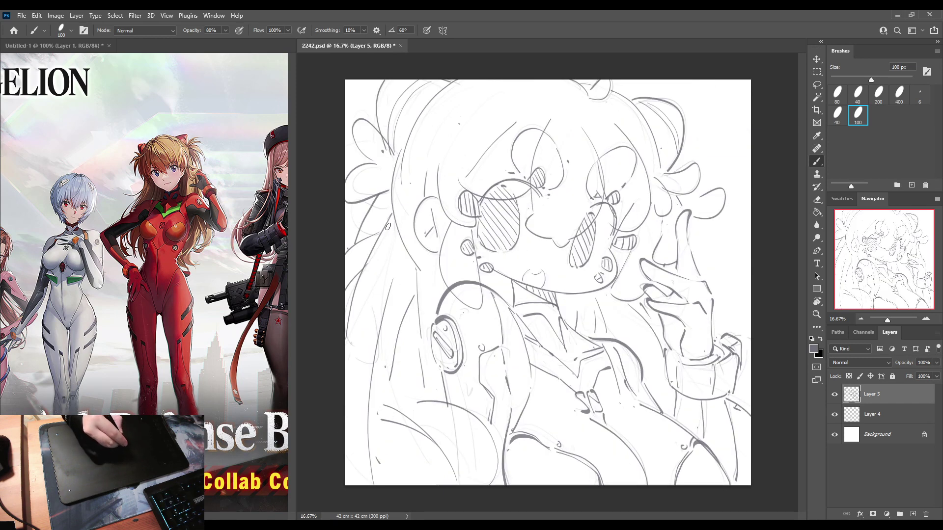
key(ctrl+shift+h)
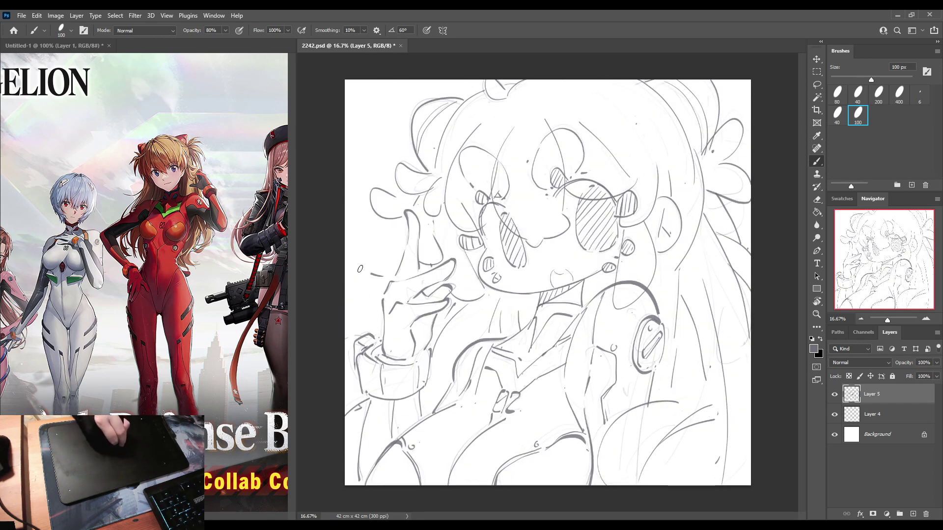
drag(350, 281, 382, 276)
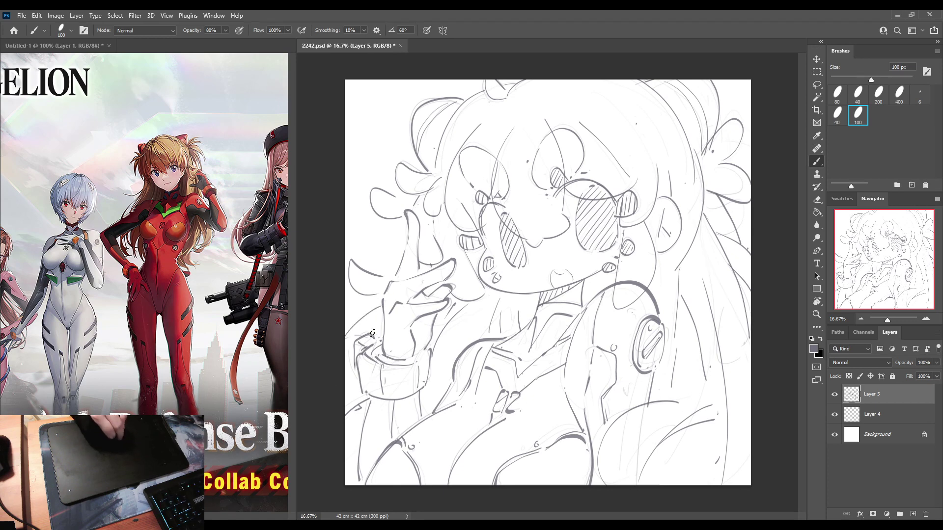
drag(361, 343, 366, 327)
key(h)
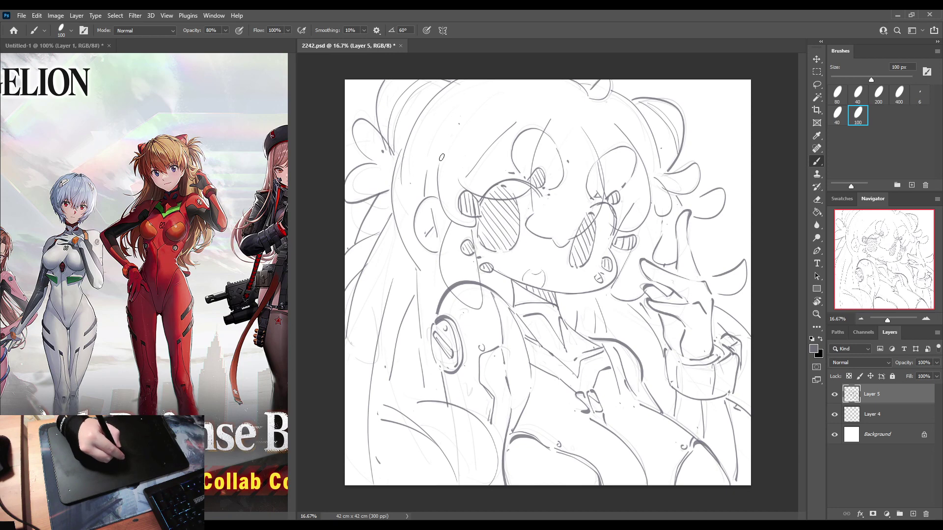
key(h)
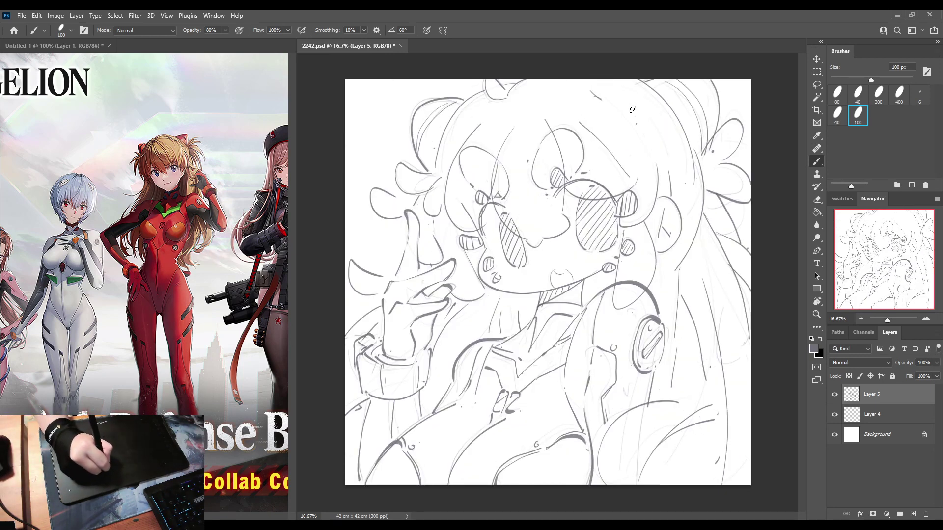
Draw short hair strand marks on the crown above the ear, undoing the first stroke.
drag(593, 93, 648, 109)
key(ctrl+z)
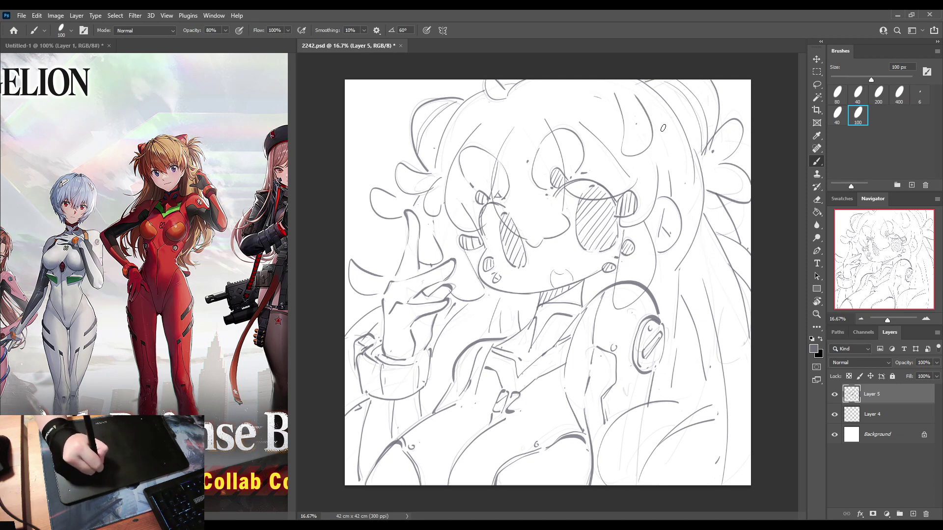
key(e)
key(b)
drag(607, 88, 656, 146)
drag(655, 122, 668, 129)
Check the drawing mirrored and darken the inner edge of the hair bun on the ear side.
key(ctrl+shift+h)
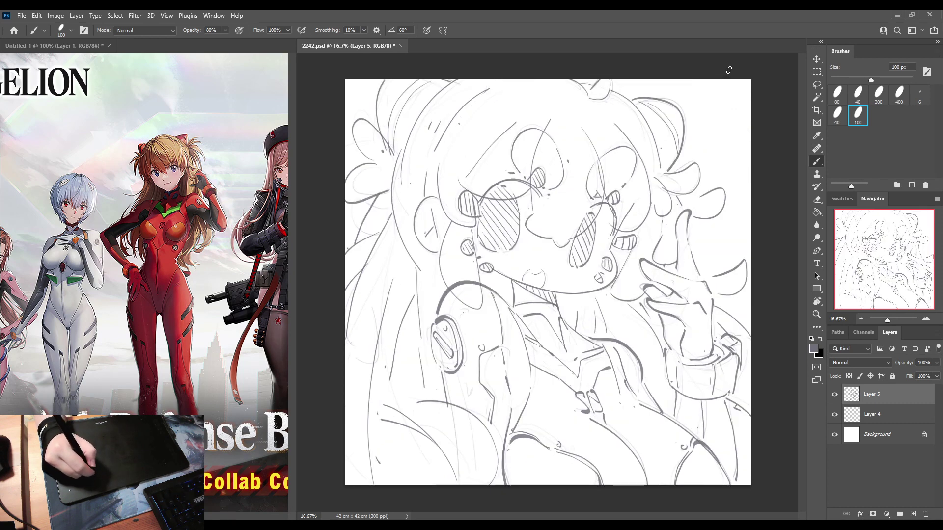
key(ctrl+shift+h)
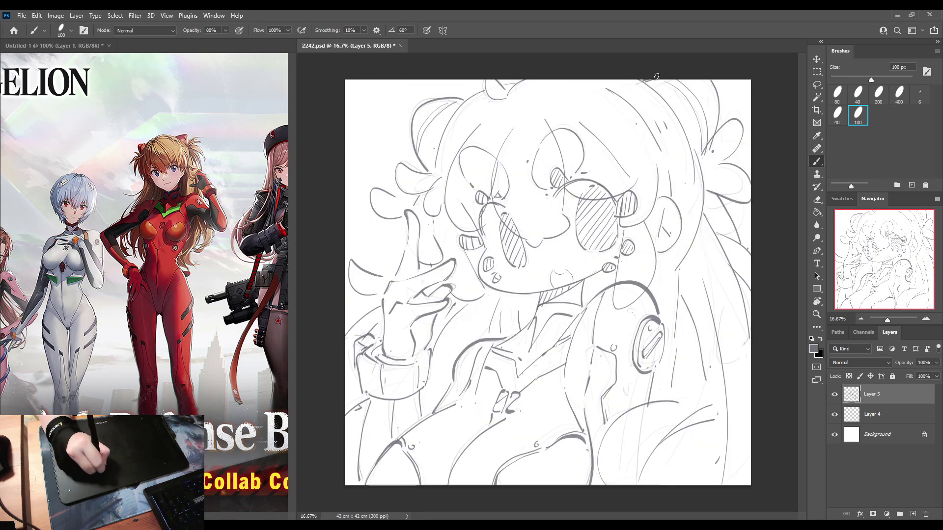
mouse_move(715, 81)
mouse_down()
mouse_move(720, 100)
mouse_move(706, 147)
mouse_up()
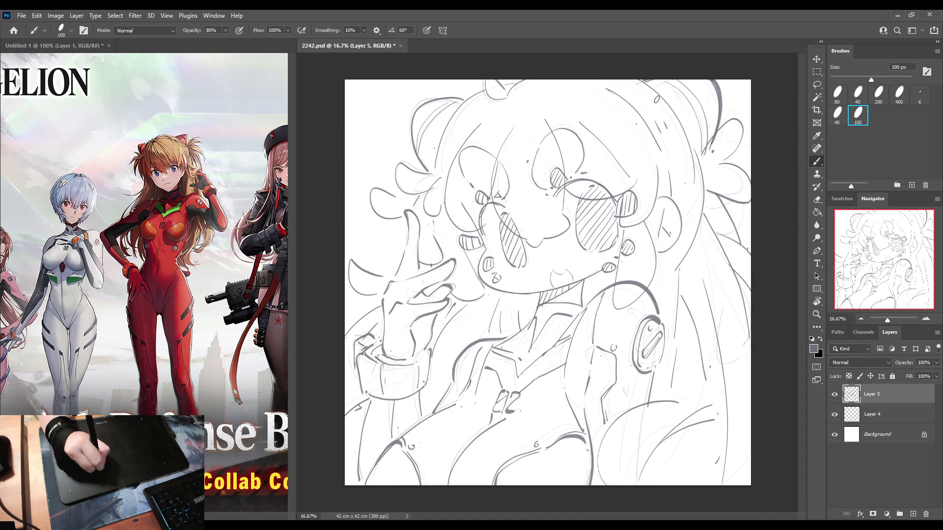
Darken the hair outline at the back of the head from the crown toward the ear, redoing the stroke until it fits.
mouse_move(638, 77)
mouse_down()
mouse_move(677, 116)
mouse_move(695, 162)
mouse_up()
key(ctrl+z)
drag(642, 83, 697, 177)
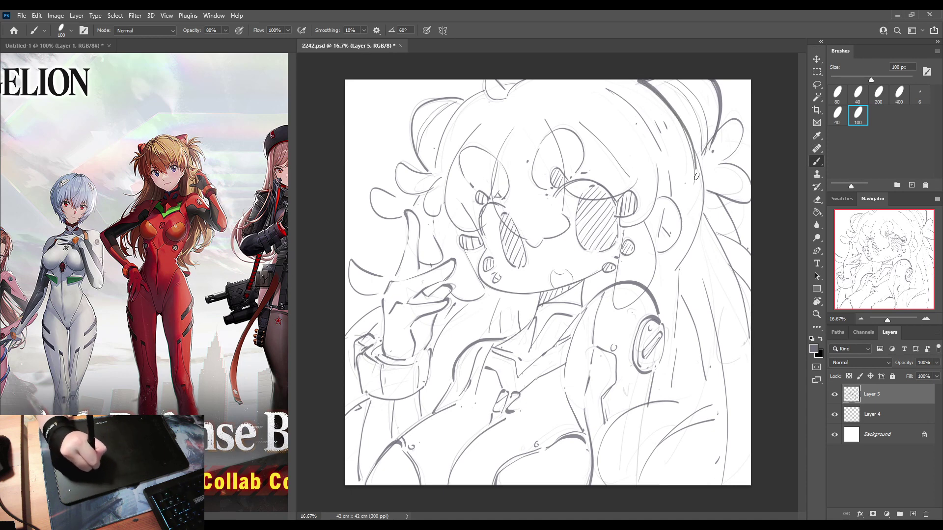
key(ctrl+z)
drag(643, 84, 702, 205)
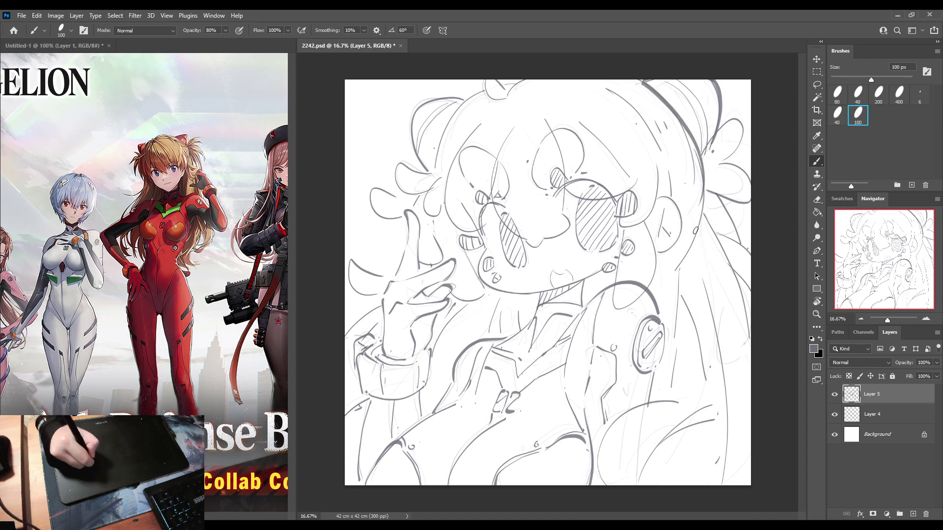
key(ctrl+z)
drag(668, 101, 707, 196)
key(ctrl+z)
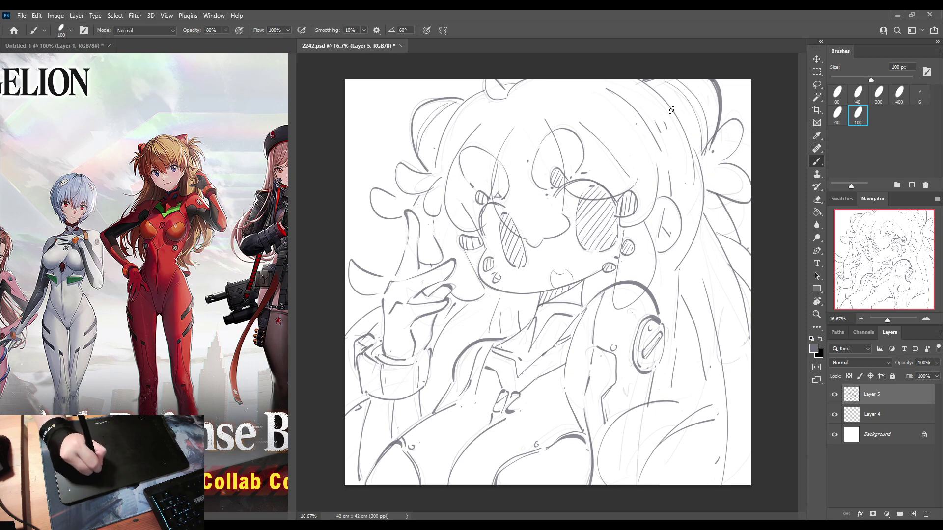
drag(669, 104, 698, 206)
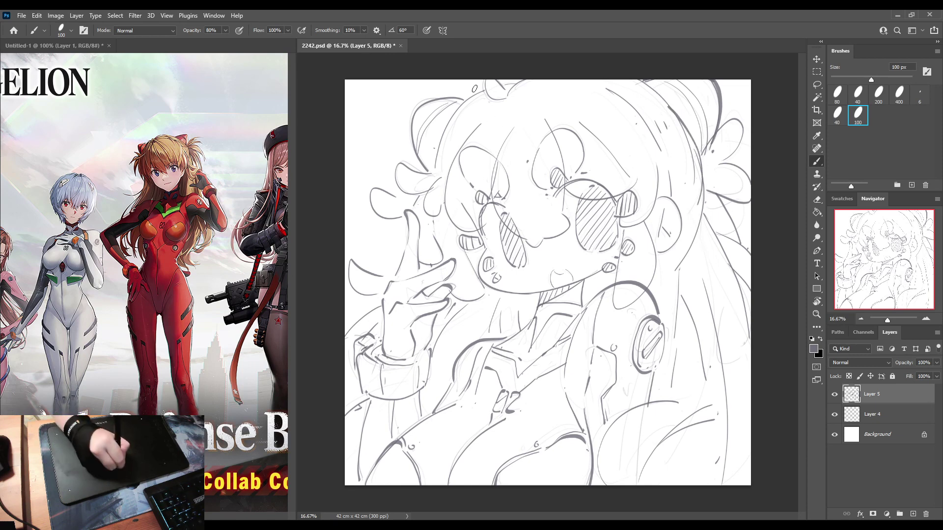
Darken the outer edge of the hair bun on the raised-hand side and check the drawing mirrored.
mouse_move(468, 97)
mouse_down()
mouse_move(434, 94)
mouse_move(414, 142)
mouse_move(427, 174)
mouse_move(409, 126)
mouse_move(417, 107)
mouse_move(469, 97)
mouse_up()
key(ctrl+z)
key(ctrl+z)
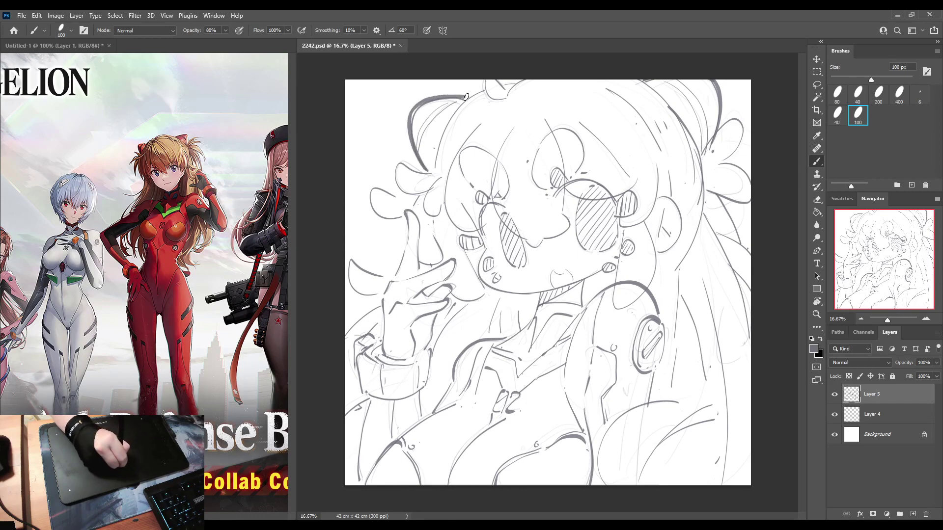
key(ctrl+shift+h)
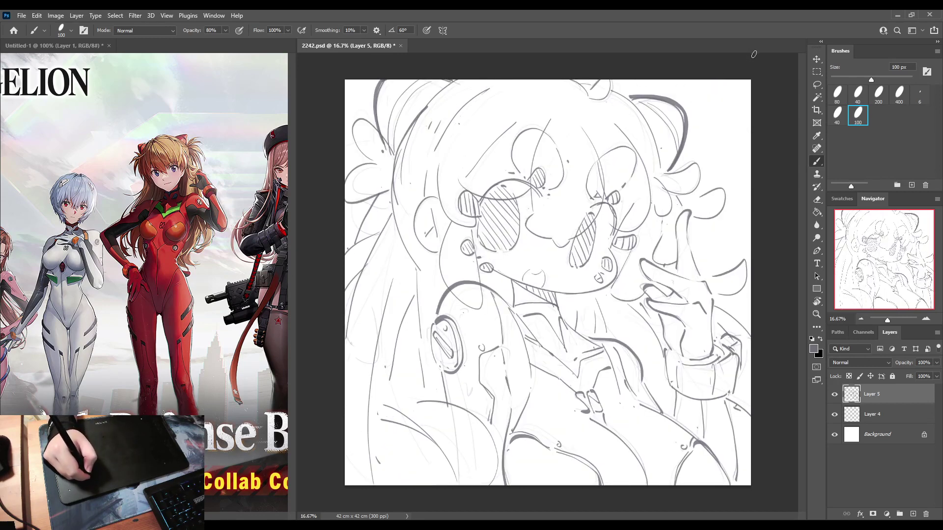
key(ctrl+shift+h)
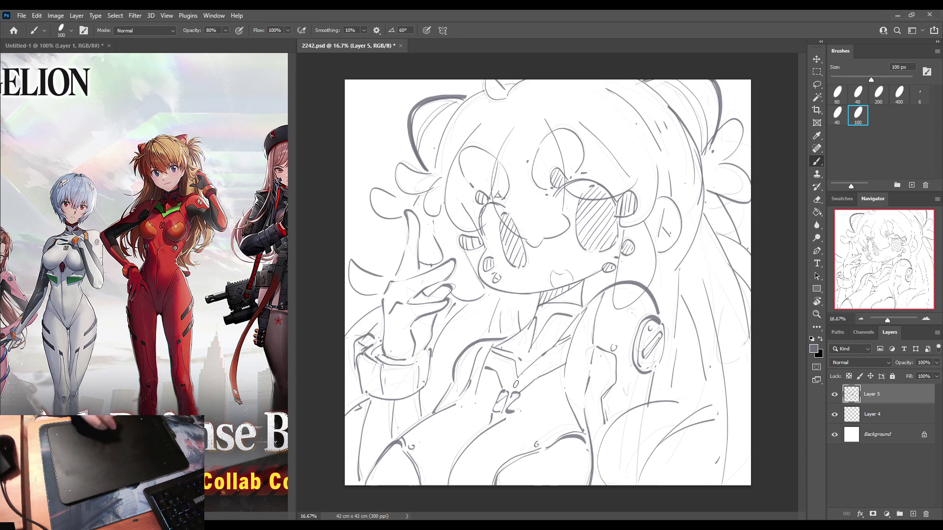
Duplicate Layer 5, hide the original, and choose the 200 px brush for heavier lines.
key(ctrl+j)
click(836, 415)
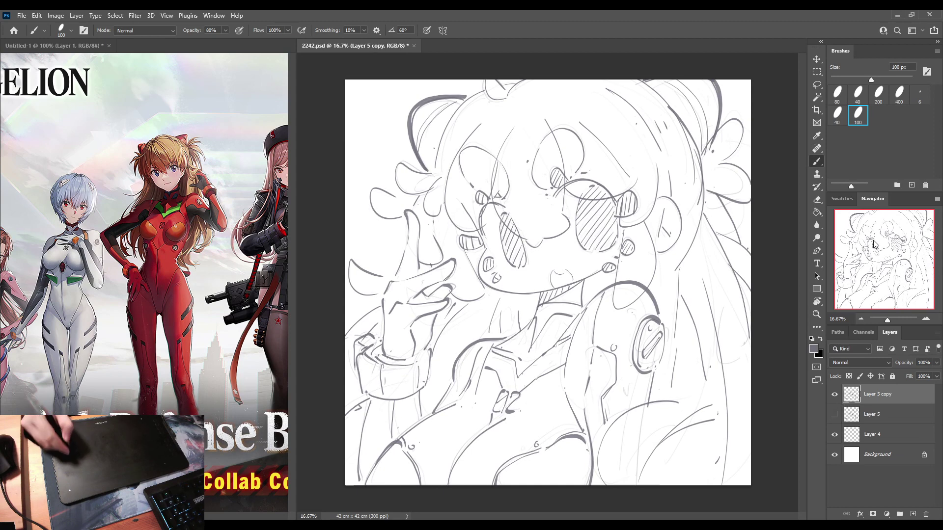
click(880, 96)
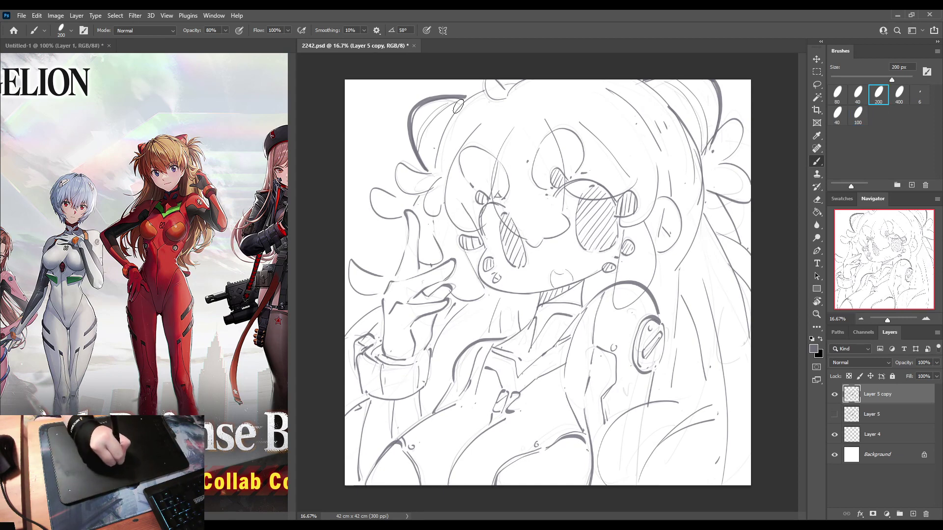
Thicken the hair outline and curled strands on the raised-hand side, and the small tuft at the top of the head.
drag(480, 91, 445, 142)
key(ctrl+z)
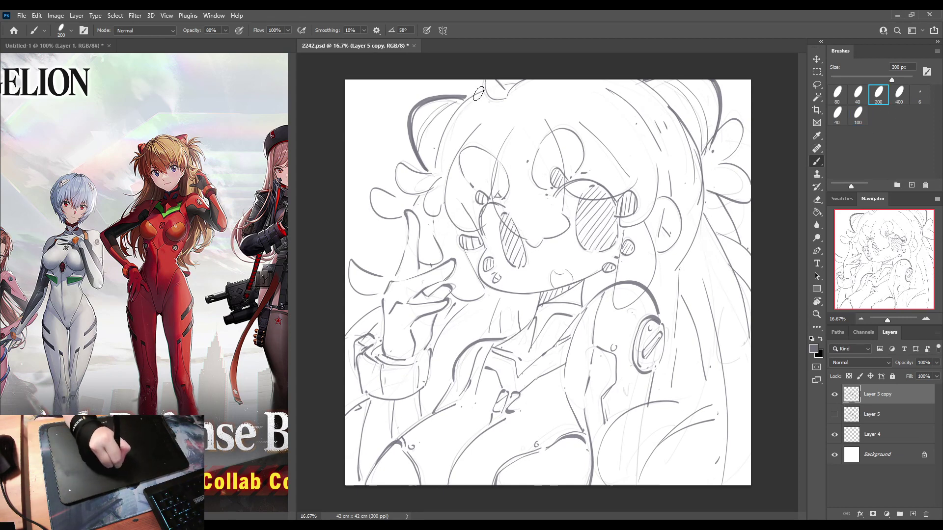
mouse_move(467, 101)
mouse_down()
mouse_move(435, 164)
mouse_move(421, 175)
mouse_move(399, 165)
mouse_move(397, 182)
mouse_move(438, 215)
mouse_move(378, 186)
mouse_move(375, 224)
mouse_move(407, 216)
mouse_up()
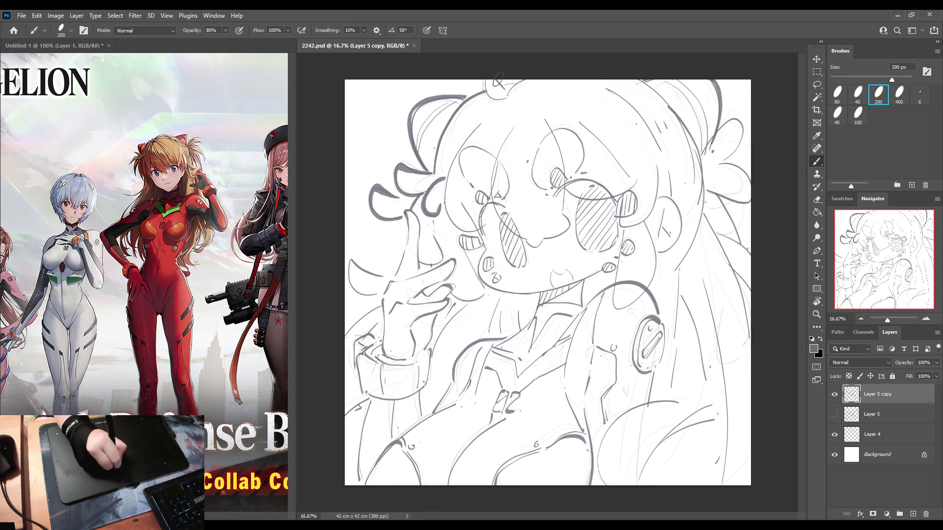
mouse_move(488, 79)
mouse_down()
mouse_move(489, 102)
mouse_move(508, 97)
mouse_move(488, 78)
mouse_move(507, 101)
mouse_move(503, 86)
mouse_move(522, 81)
mouse_up()
key(ctrl+z)
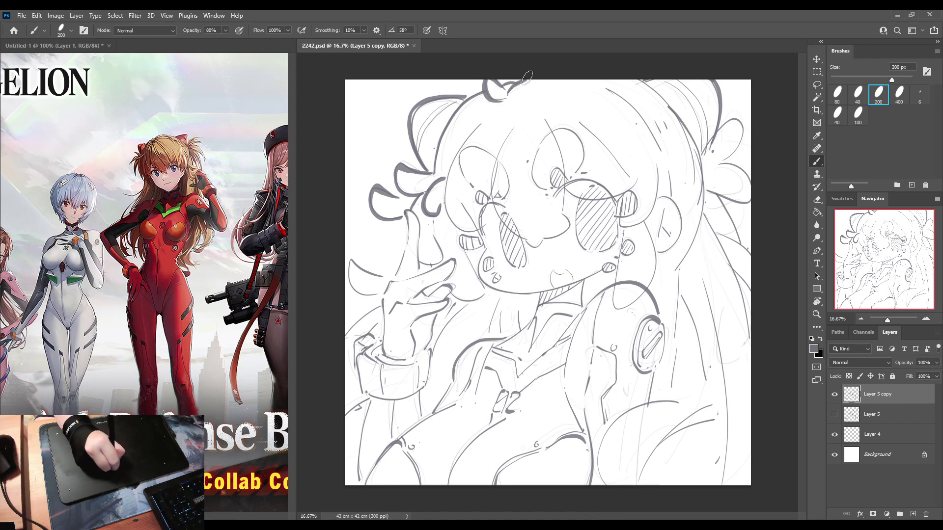
drag(479, 109, 477, 112)
click(484, 111)
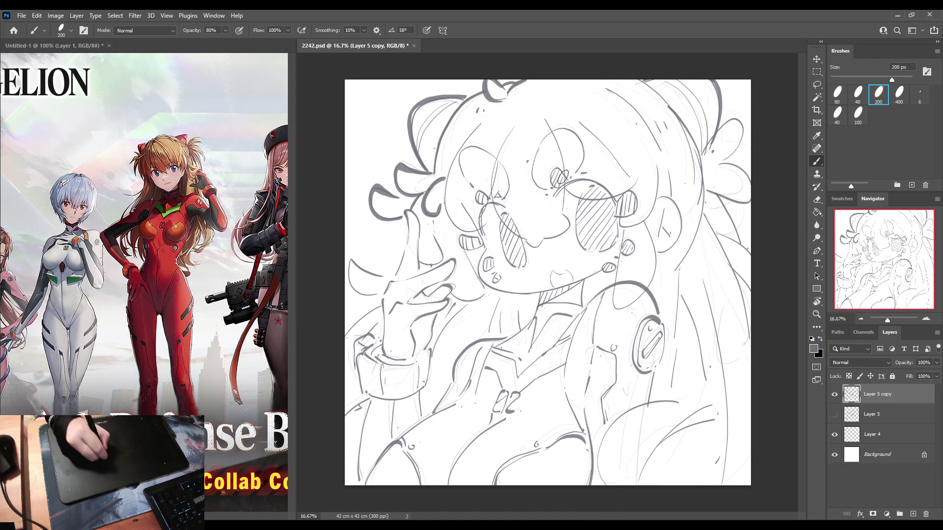
Thicken the long hair outline behind the head, from the crown down past the ear, in one continuous stroke.
drag(638, 78, 693, 122)
key(ctrl+z)
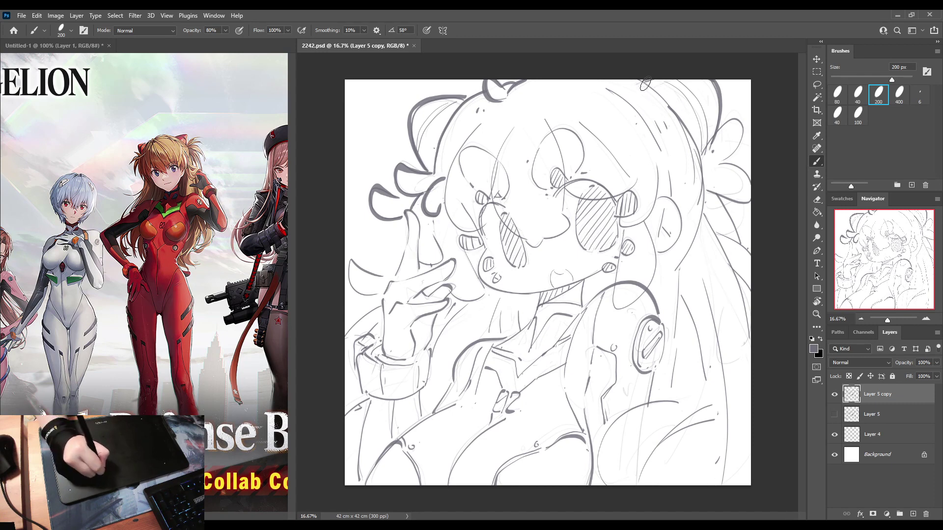
drag(638, 79, 698, 132)
key(ctrl+z)
mouse_move(642, 80)
mouse_down()
mouse_move(712, 148)
mouse_move(688, 133)
mouse_move(705, 205)
mouse_move(677, 269)
mouse_up()
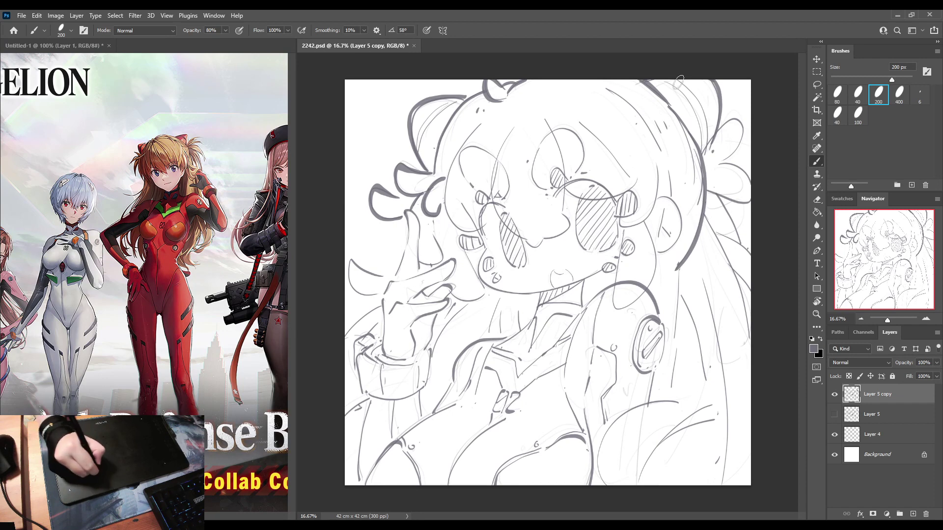
Thicken the looped strands of the bun behind the ear and outline the hatched hair section beneath them.
mouse_move(710, 81)
mouse_down()
mouse_move(704, 149)
mouse_move(734, 120)
mouse_move(737, 153)
mouse_move(709, 168)
mouse_move(740, 167)
mouse_move(724, 168)
mouse_move(734, 166)
mouse_move(756, 198)
mouse_move(748, 206)
mouse_move(704, 193)
mouse_move(741, 213)
mouse_move(740, 241)
mouse_up()
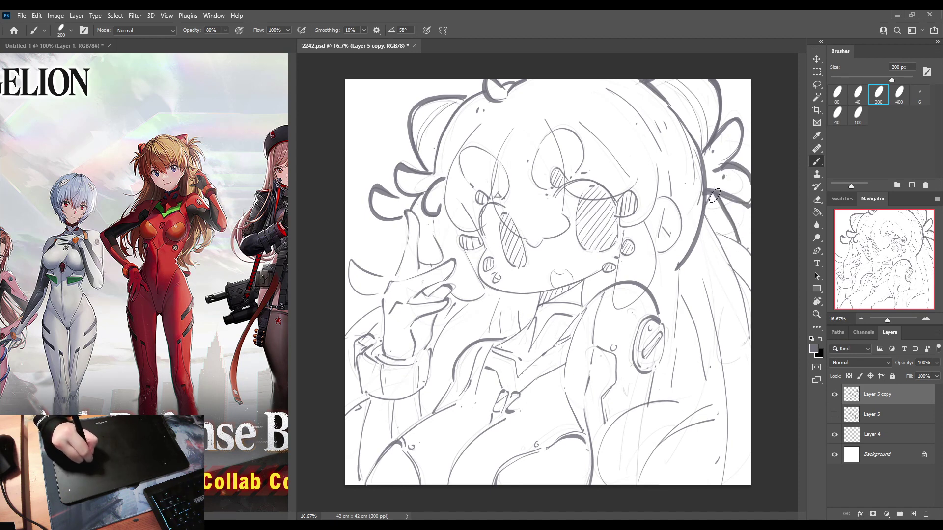
key(ctrl+z)
drag(709, 192, 738, 243)
mouse_move(717, 199)
mouse_down()
mouse_move(722, 233)
mouse_move(705, 222)
mouse_move(750, 257)
mouse_up()
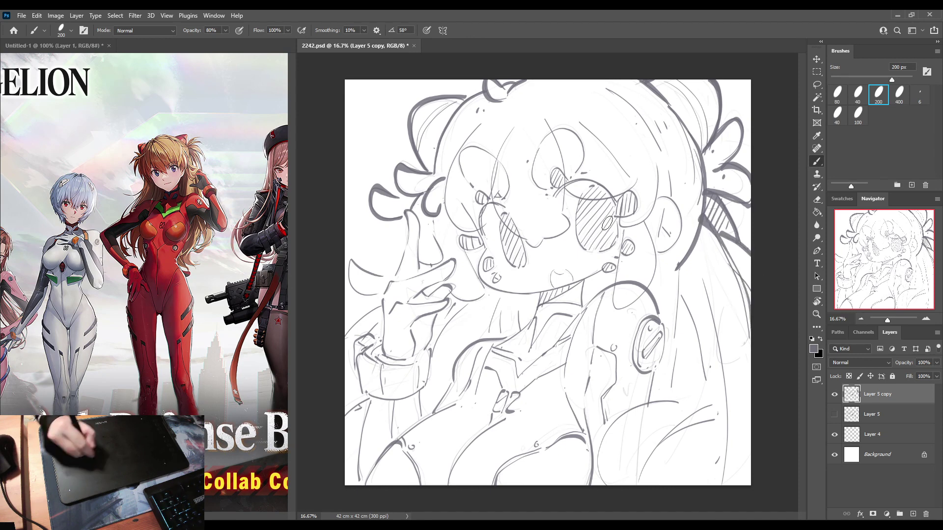
Thicken the upper lash lines and hatched lash tips of both eyes, redoing the arc over the ear-side eye.
mouse_move(555, 196)
mouse_down()
mouse_move(568, 182)
mouse_move(556, 170)
mouse_move(570, 185)
mouse_move(553, 197)
mouse_move(569, 182)
mouse_move(612, 193)
mouse_up()
key(ctrl+z)
mouse_move(555, 192)
mouse_down()
mouse_move(578, 180)
mouse_move(616, 203)
mouse_up()
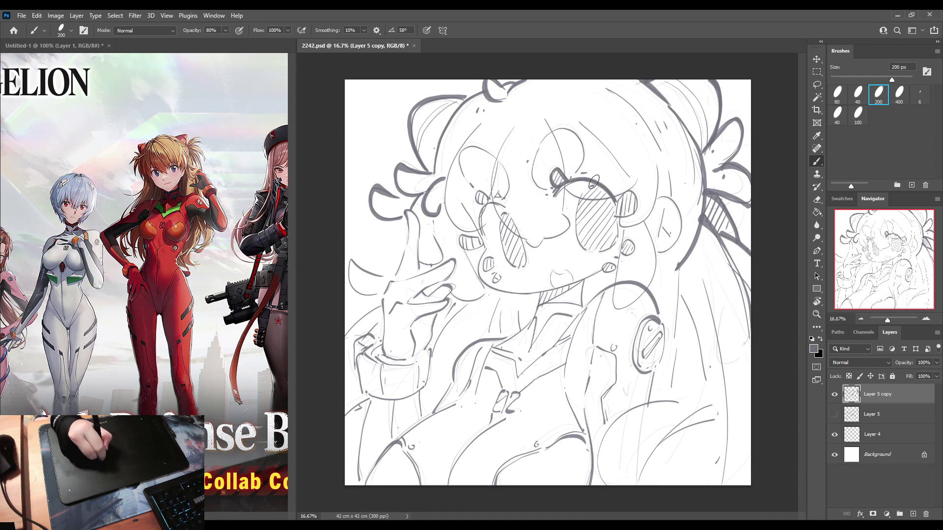
key(ctrl+z)
mouse_move(555, 196)
mouse_down()
mouse_move(593, 181)
mouse_move(616, 202)
mouse_up()
key(ctrl+z)
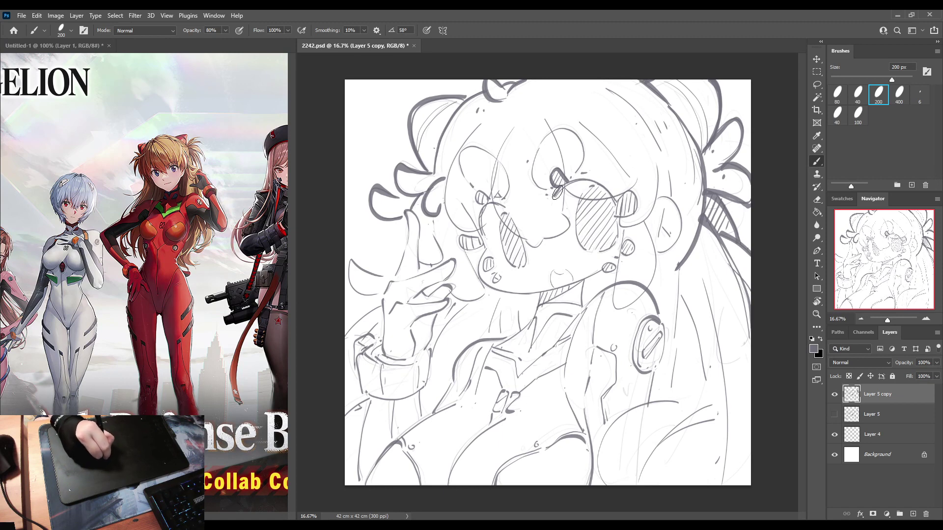
mouse_move(555, 195)
mouse_down()
mouse_move(629, 197)
mouse_move(625, 215)
mouse_up()
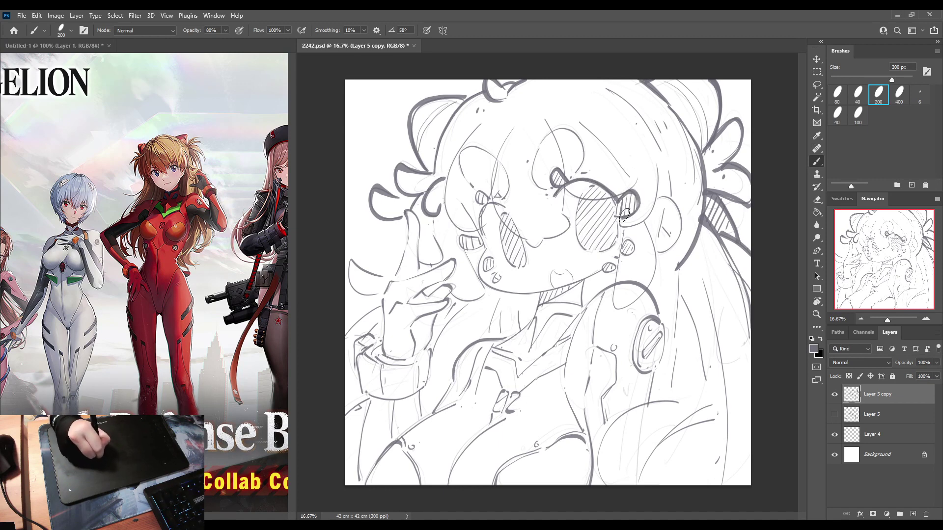
mouse_move(492, 198)
mouse_down()
mouse_move(481, 194)
mouse_move(476, 235)
mouse_move(485, 204)
mouse_move(507, 208)
mouse_up()
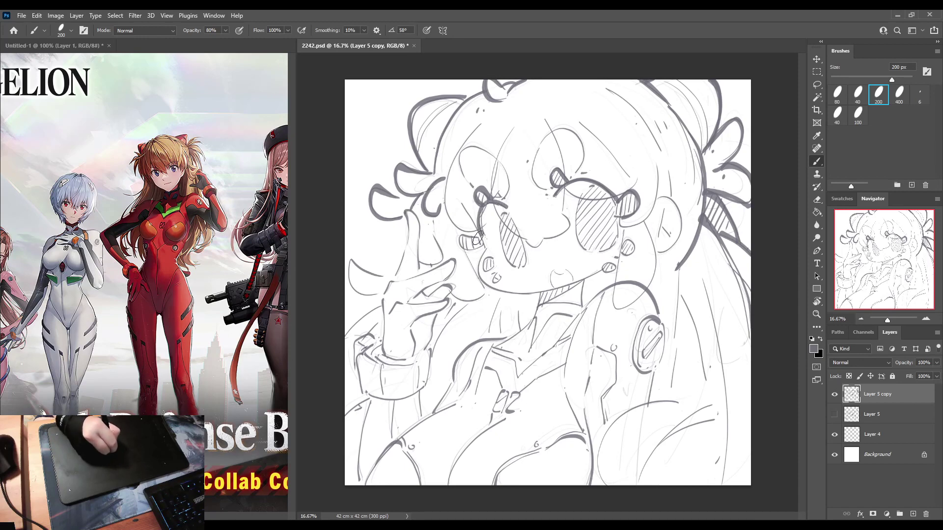
drag(475, 240, 485, 245)
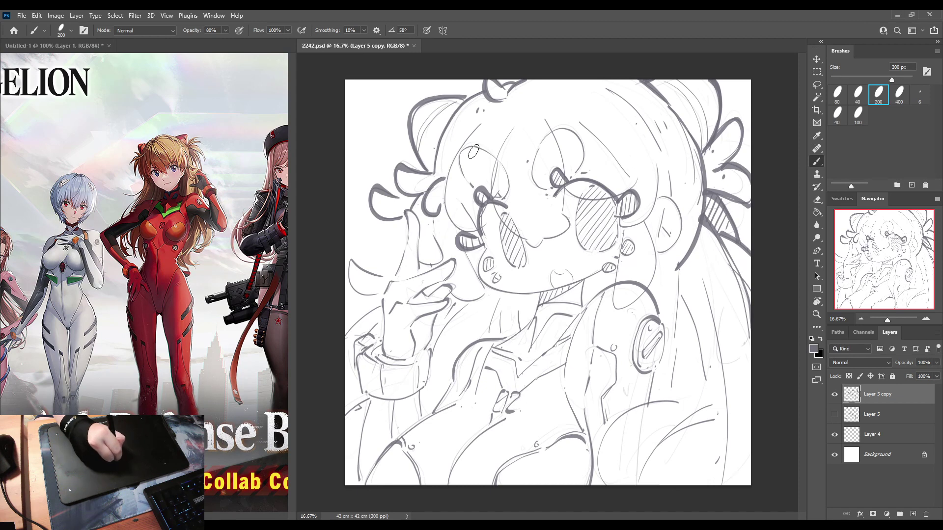
Thicken the two round loops above the eyes, undoing the strokes that miss the sketch.
mouse_move(473, 151)
mouse_down()
mouse_move(464, 178)
mouse_move(464, 150)
mouse_move(493, 157)
mouse_move(476, 149)
mouse_move(504, 170)
mouse_move(502, 197)
mouse_move(553, 132)
mouse_move(582, 145)
mouse_move(576, 172)
mouse_move(530, 170)
mouse_move(542, 140)
mouse_move(572, 134)
mouse_move(579, 162)
mouse_move(531, 178)
mouse_move(536, 148)
mouse_move(561, 130)
mouse_move(586, 165)
mouse_up()
key(ctrl+z)
key(ctrl+z)
key(ctrl+z)
key(ctrl+z)
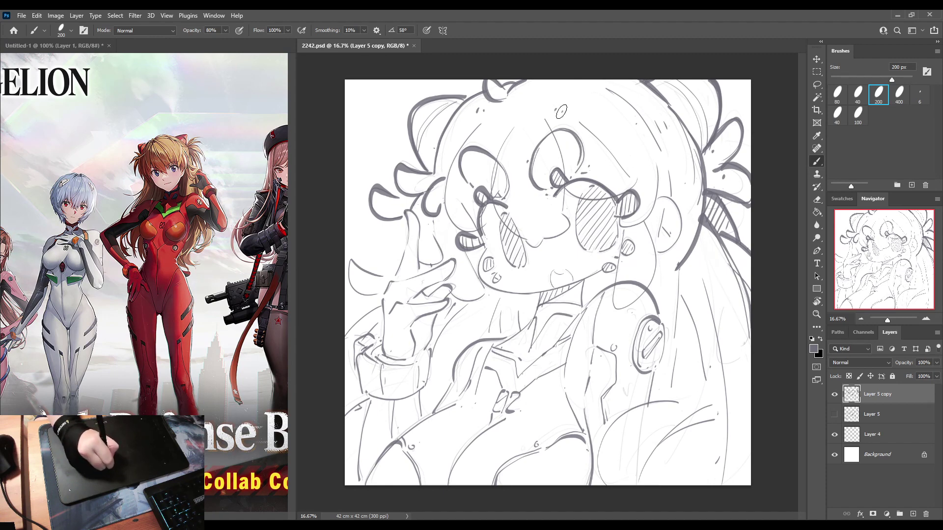
Thicken the central fringe strands running down between the eyes to the nose, redoing the long stroke several times.
mouse_move(541, 117)
mouse_down()
mouse_move(563, 153)
mouse_move(565, 210)
mouse_up()
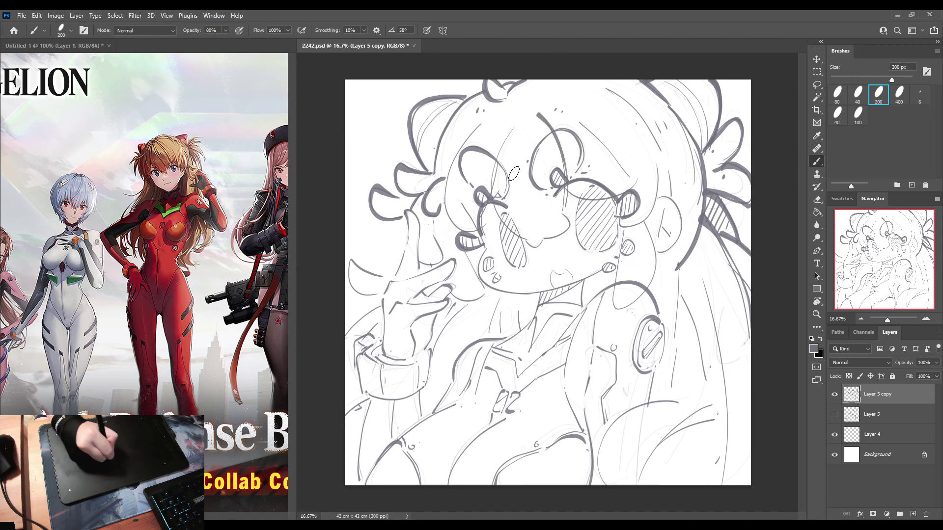
mouse_move(516, 125)
mouse_down()
mouse_move(499, 150)
mouse_move(493, 198)
mouse_move(510, 234)
mouse_move(536, 250)
mouse_up()
key(ctrl+z)
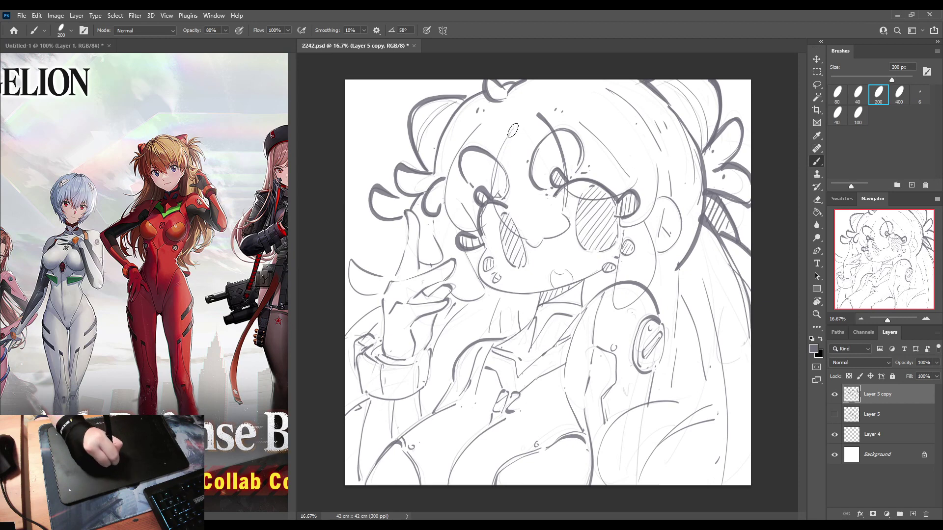
mouse_move(517, 122)
mouse_down()
mouse_move(499, 147)
mouse_move(495, 198)
mouse_move(526, 237)
mouse_up()
key(ctrl+z)
mouse_move(513, 128)
mouse_down()
mouse_move(495, 164)
mouse_move(500, 214)
mouse_move(526, 238)
mouse_up()
key(ctrl+z)
mouse_move(515, 126)
mouse_down()
mouse_move(492, 194)
mouse_move(529, 238)
mouse_move(503, 145)
mouse_move(498, 219)
mouse_move(537, 248)
mouse_move(554, 236)
mouse_move(543, 237)
mouse_move(561, 211)
mouse_up()
key(ctrl+z)
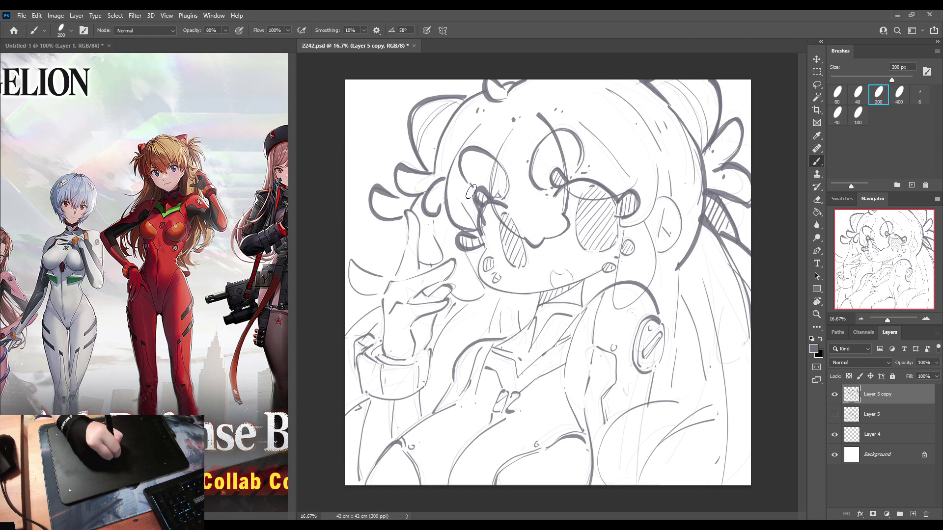
Thicken the fringe strands above the ear-side eye and the curled strand ending beside its outer corner.
drag(579, 121, 628, 175)
mouse_move(577, 195)
mouse_down()
mouse_move(630, 188)
mouse_move(638, 174)
mouse_up()
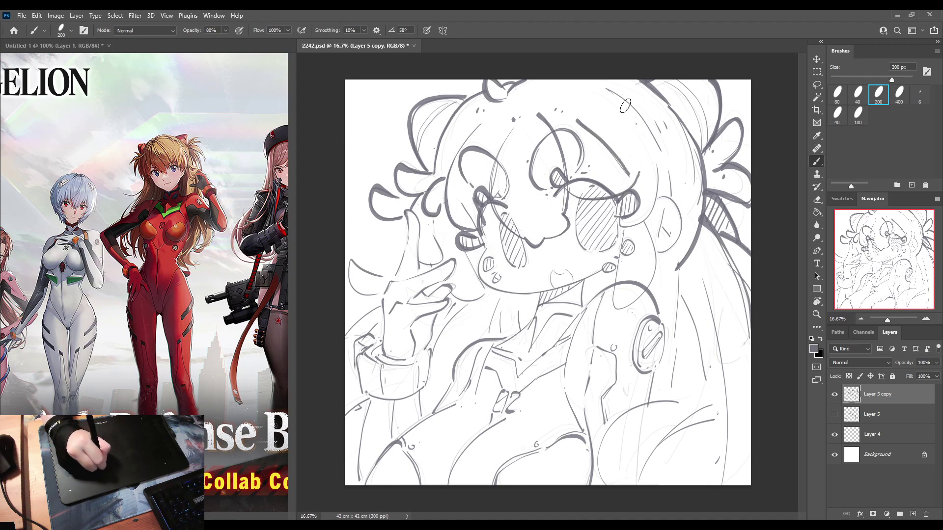
mouse_move(609, 88)
mouse_down()
mouse_move(646, 122)
mouse_move(660, 152)
mouse_up()
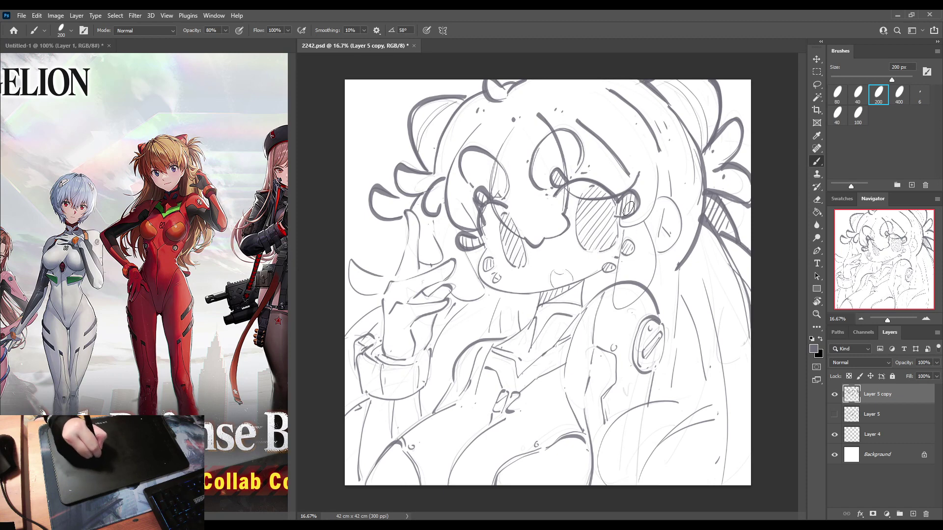
drag(622, 222, 654, 167)
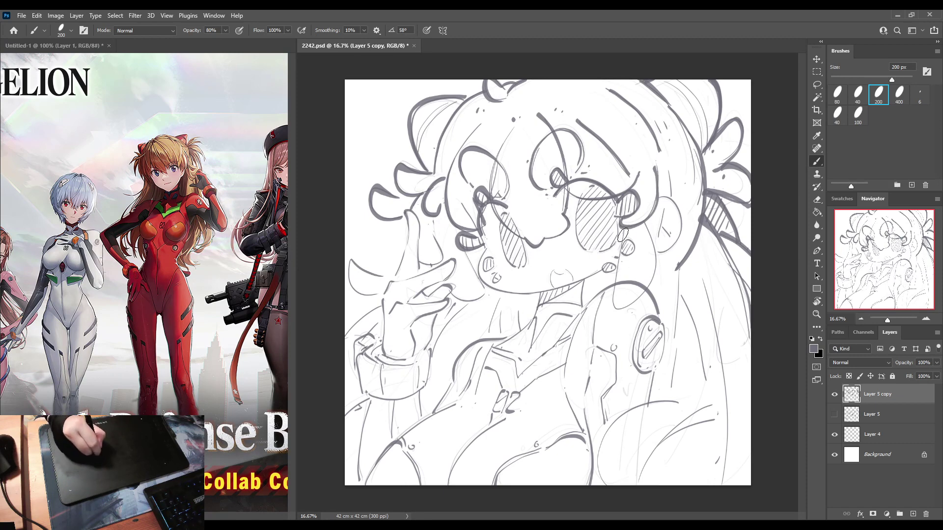
Thicken the side lock hanging in front of the ear, and the ear's outline and inner mark.
drag(623, 234, 615, 305)
drag(649, 225, 644, 286)
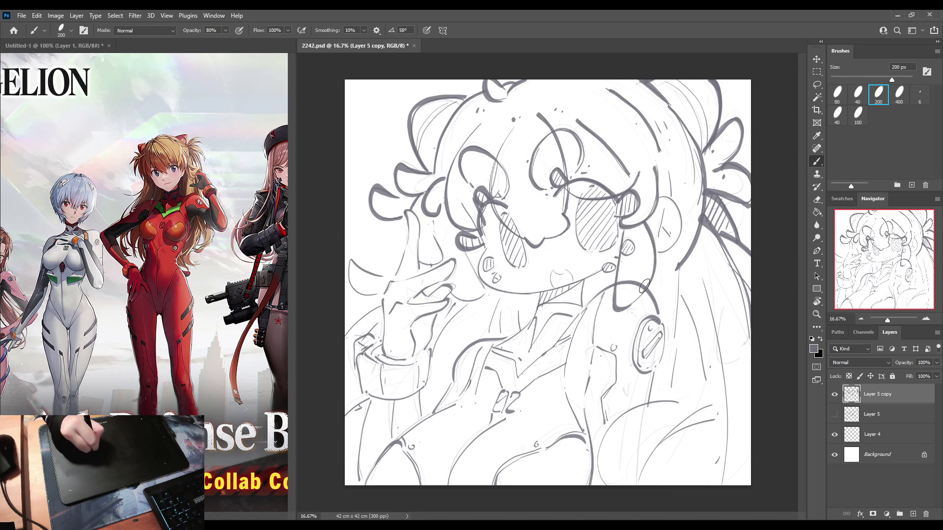
mouse_move(662, 201)
mouse_down()
mouse_move(681, 239)
mouse_move(661, 252)
mouse_up()
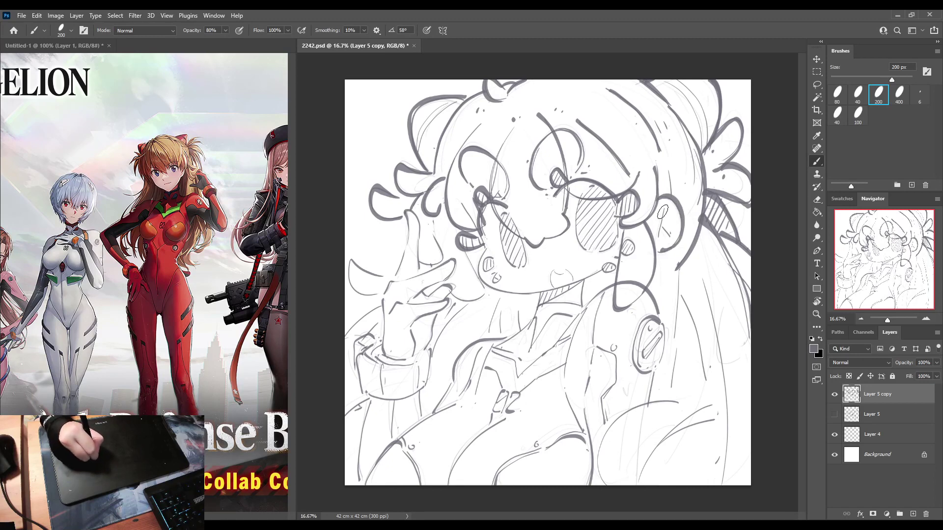
drag(662, 214, 671, 234)
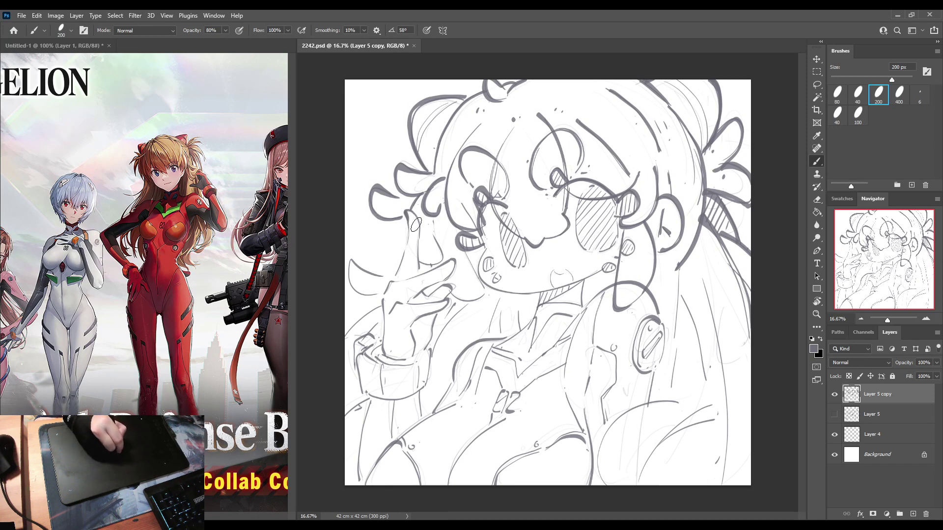
Thicken the outer edge of the raised index finger down to the back of the hand, redoing the long stroke several times.
drag(415, 218, 410, 269)
key(ctrl+z)
drag(417, 220, 411, 273)
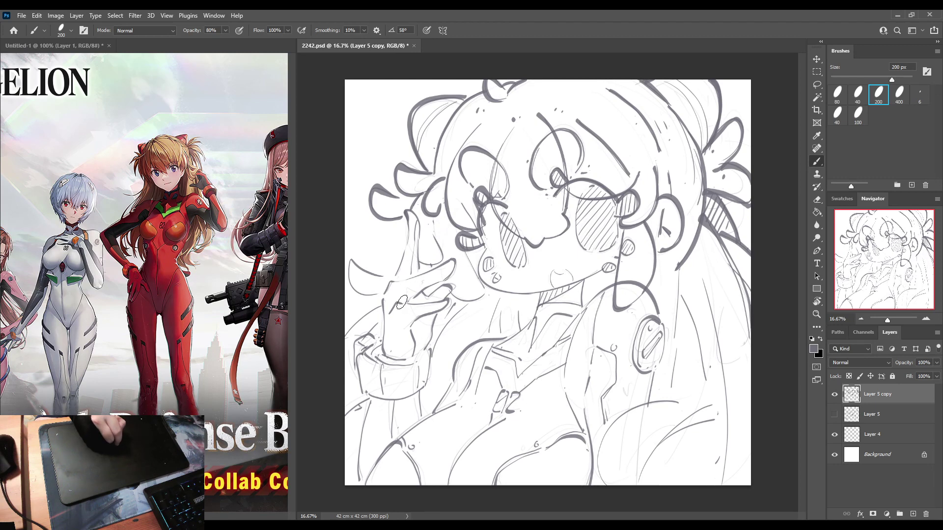
mouse_move(439, 307)
mouse_down()
mouse_move(406, 322)
mouse_move(404, 357)
mouse_up()
drag(408, 215, 392, 279)
key(ctrl+z)
drag(407, 214, 397, 270)
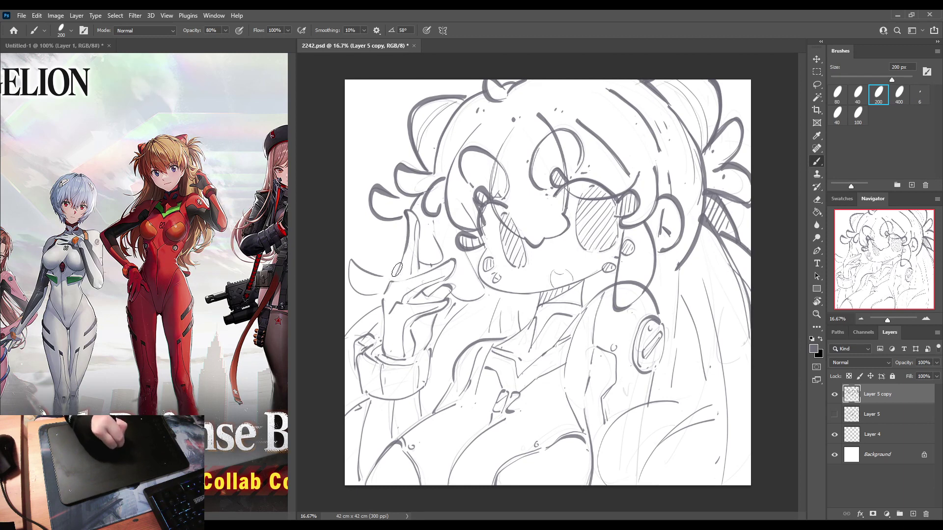
key(ctrl+z)
mouse_move(408, 209)
mouse_down()
mouse_move(390, 292)
mouse_move(401, 269)
mouse_move(381, 305)
mouse_move(383, 344)
mouse_up()
key(ctrl+z)
key(ctrl+z)
key(ctrl+z)
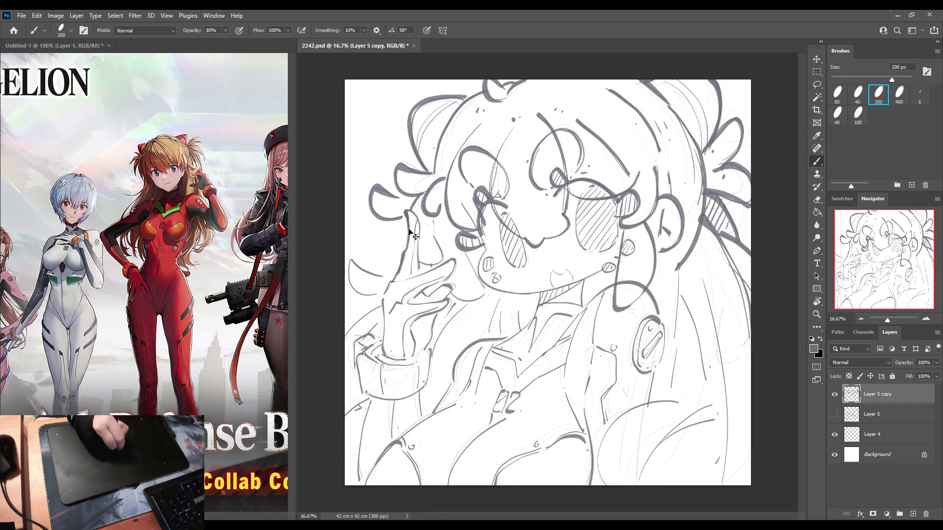
mouse_move(408, 214)
mouse_down()
mouse_move(398, 271)
mouse_move(379, 302)
mouse_move(378, 340)
mouse_up()
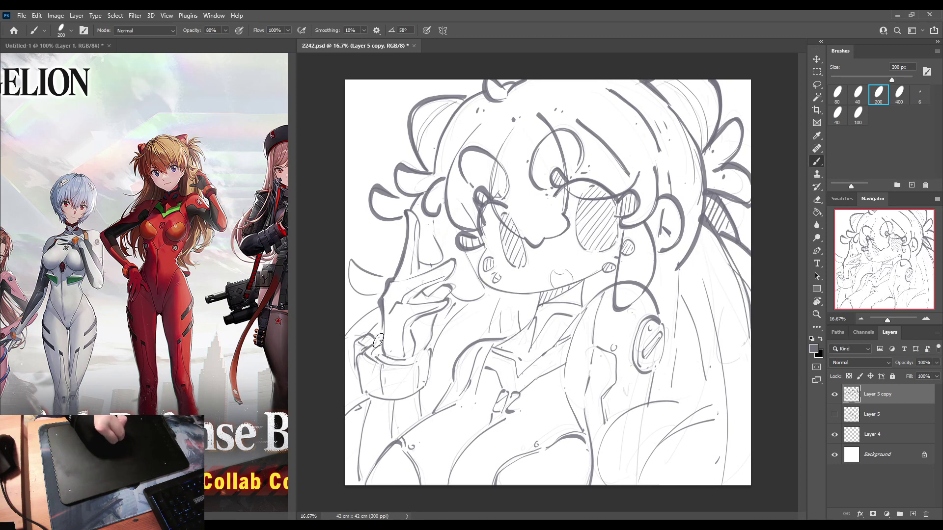
Thicken the raised finger's inner side, the folded fingers and palm, and the outline of the wrist cuff.
mouse_move(408, 209)
mouse_down()
mouse_move(421, 270)
mouse_move(456, 260)
mouse_up()
mouse_move(413, 300)
mouse_down()
mouse_move(444, 279)
mouse_move(429, 298)
mouse_move(448, 294)
mouse_move(445, 310)
mouse_move(416, 323)
mouse_move(438, 315)
mouse_move(423, 352)
mouse_up()
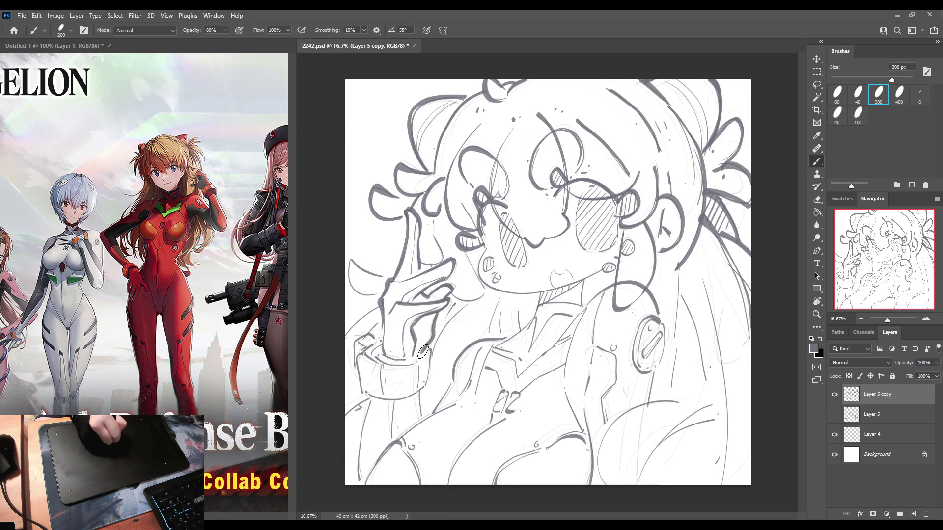
mouse_move(359, 343)
mouse_down()
mouse_move(380, 340)
mouse_move(361, 366)
mouse_move(382, 391)
mouse_move(421, 392)
mouse_move(428, 352)
mouse_move(428, 383)
mouse_up()
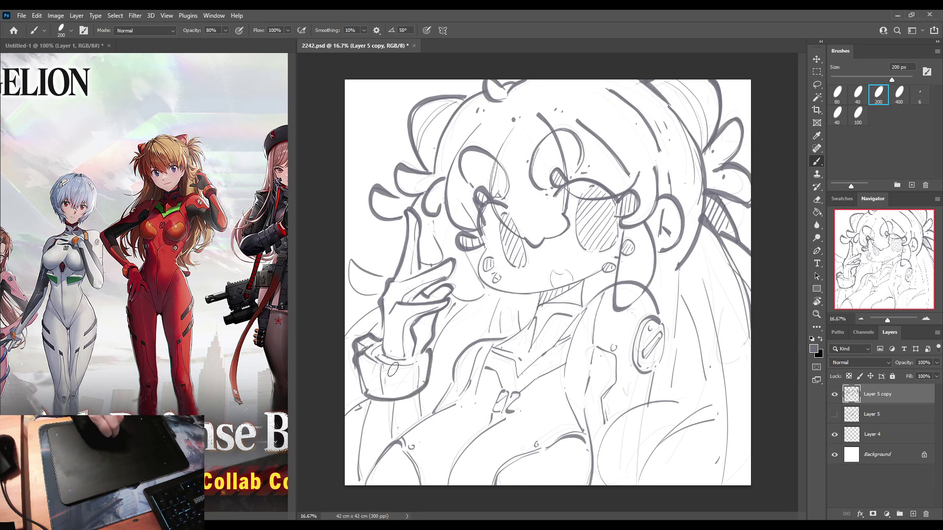
Thicken the cuff's rim, the forearm below it, and the upper contour of the chest beside the arm.
mouse_move(381, 357)
mouse_down()
mouse_move(421, 356)
mouse_move(420, 422)
mouse_up()
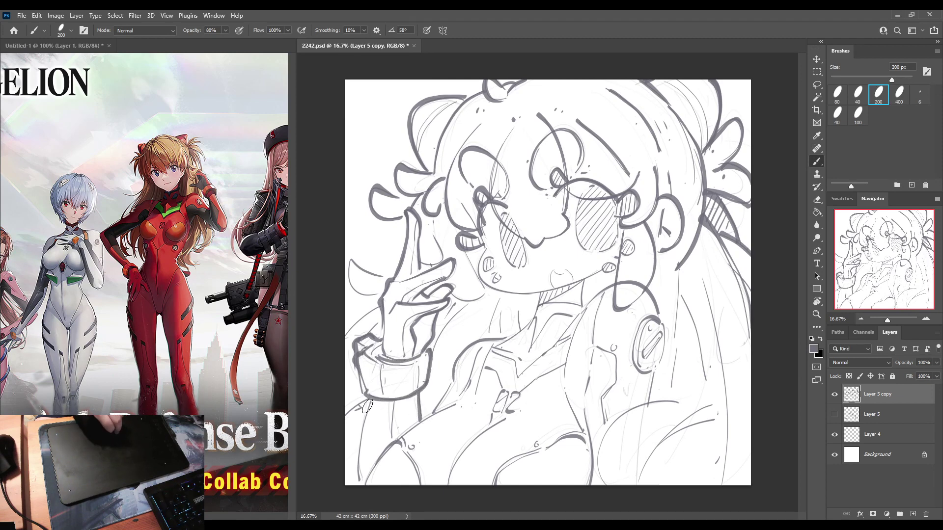
mouse_move(367, 402)
mouse_down()
mouse_move(358, 484)
mouse_move(397, 435)
mouse_move(421, 486)
mouse_up()
drag(398, 440, 460, 405)
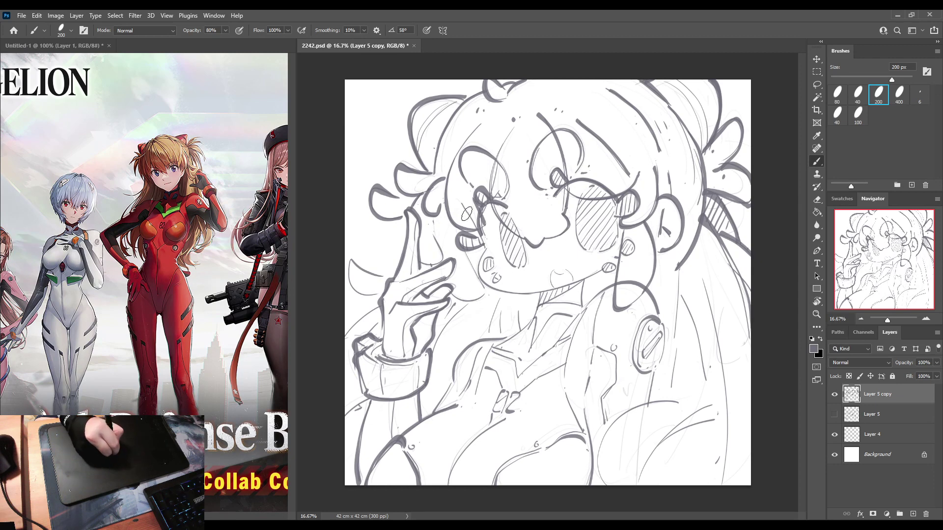
Clean up the line beside the far eye and thicken the far cheek's contour down to the chin.
drag(486, 253, 480, 218)
key(ctrl+z)
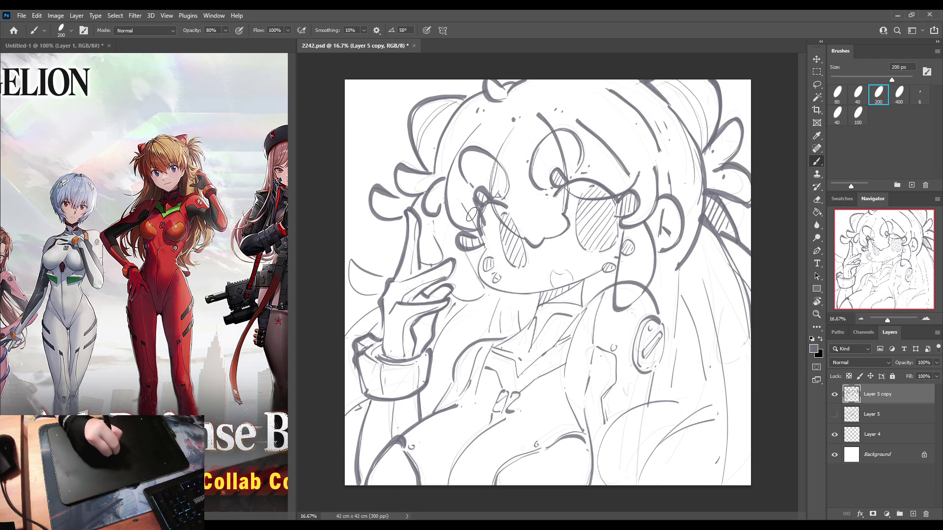
key(e)
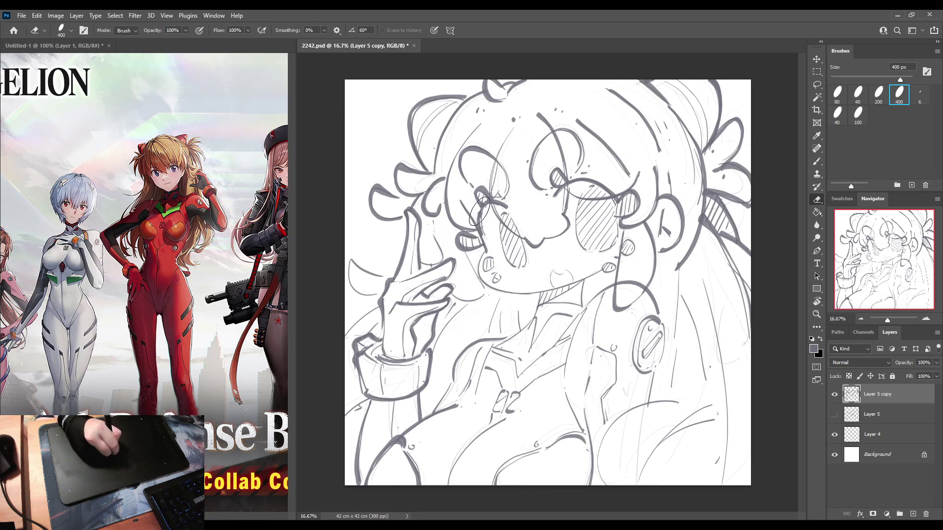
key(b)
drag(485, 206, 484, 235)
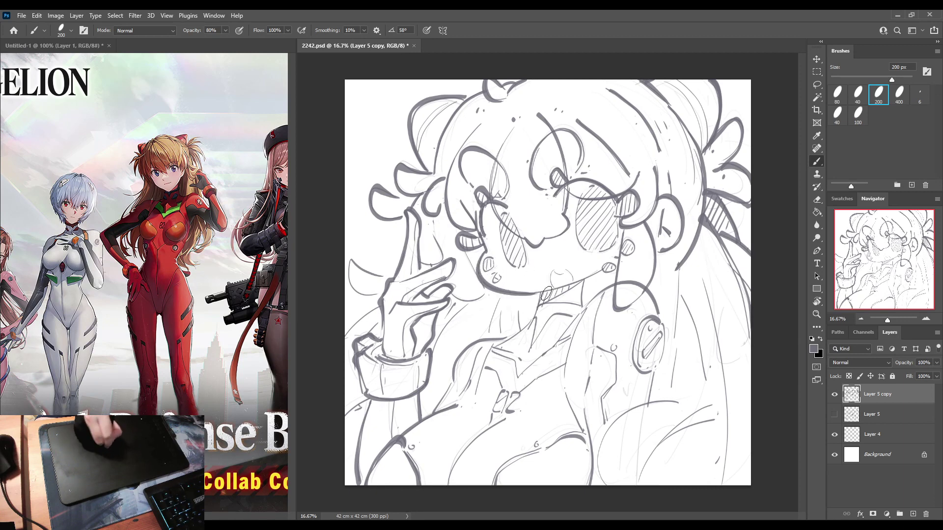
Thicken the jawline from the chin up to the small hatched oval on the ear-side cheek, redoing the stroke repeatedly.
drag(545, 294, 609, 268)
key(ctrl+z)
key(ctrl+z)
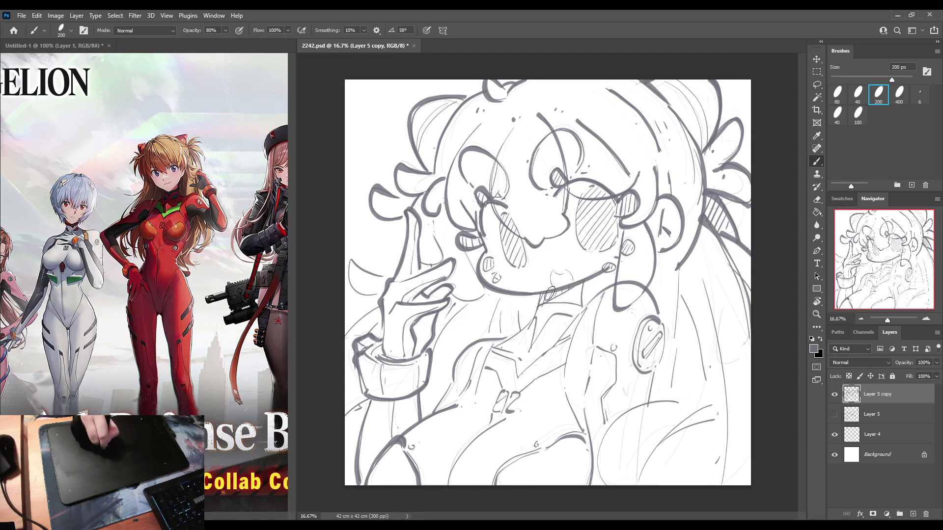
key(ctrl+z)
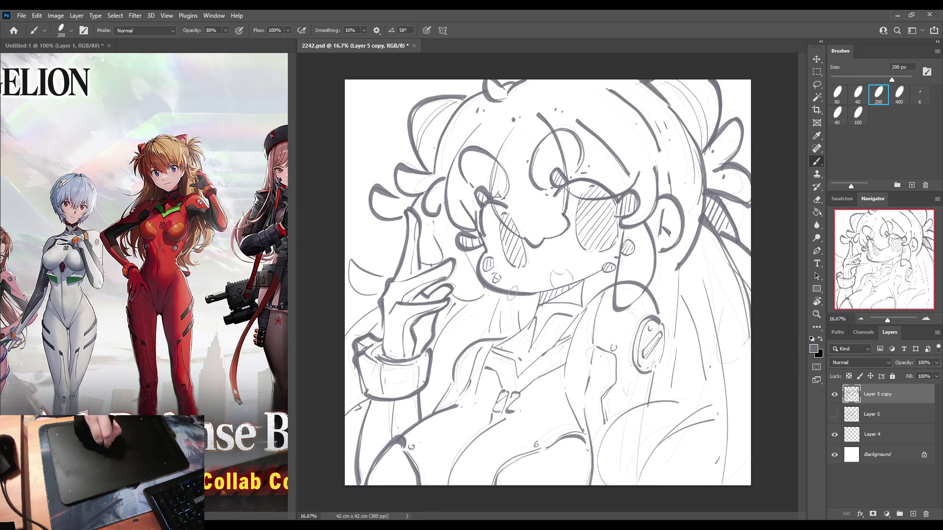
drag(560, 289, 608, 266)
key(ctrl+z)
key(ctrl+z)
drag(565, 288, 607, 266)
key(ctrl+z)
drag(565, 289, 608, 266)
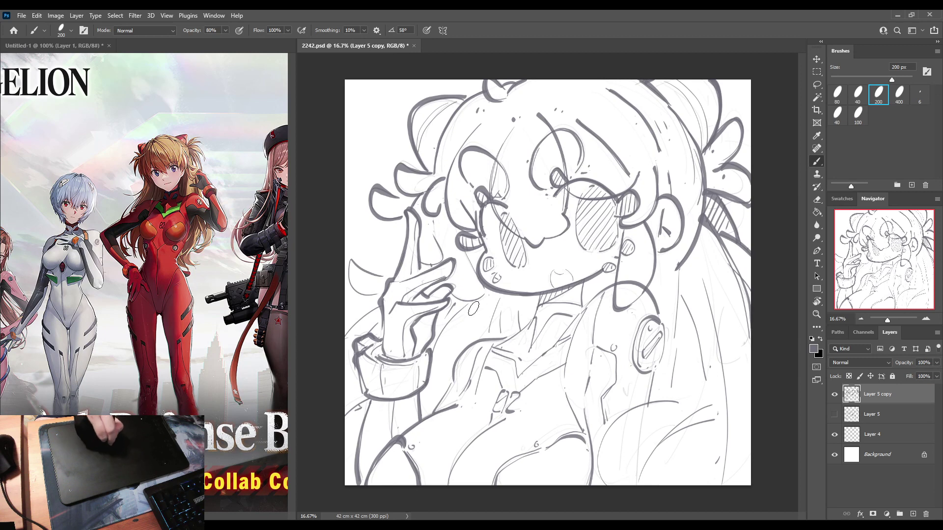
key(ctrl+z)
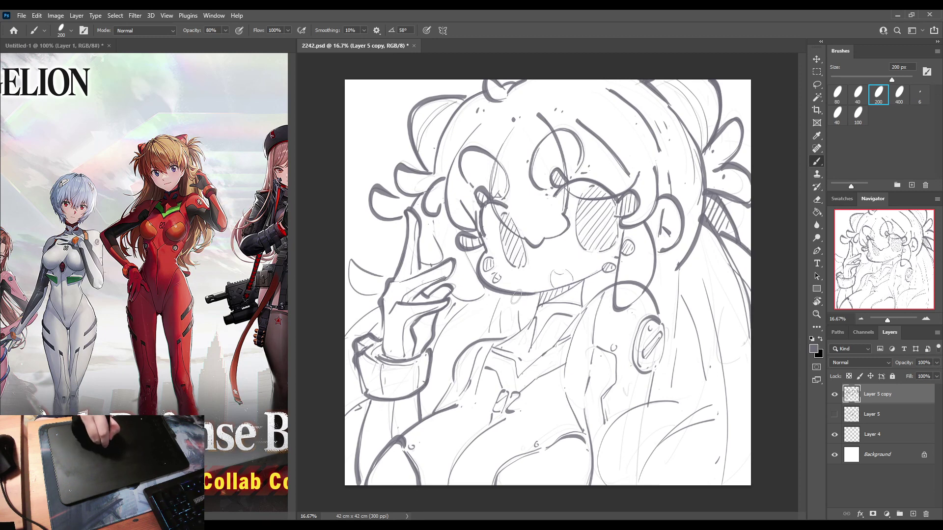
key(ctrl+z)
drag(566, 289, 605, 268)
key(ctrl+z)
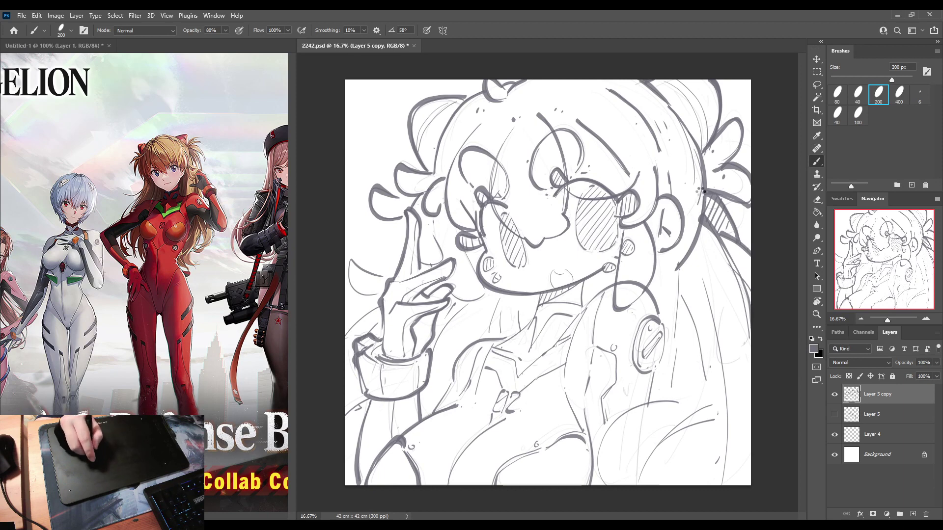
Thicken the two side lines of the neck beneath the jaw, undoing the stroke that misses the sketch.
key(ctrl+shift+h)
key(h)
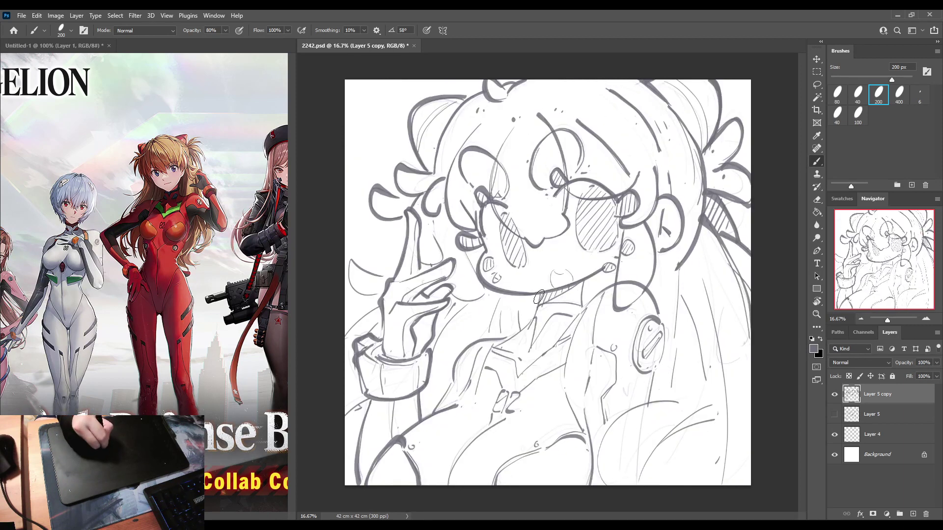
drag(538, 297, 524, 336)
key(ctrl+z)
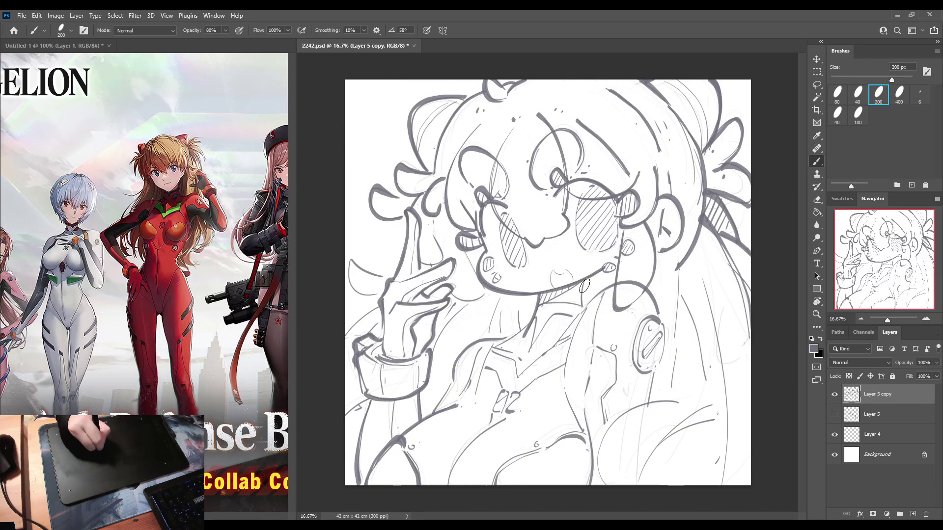
mouse_move(586, 281)
mouse_down()
mouse_move(583, 308)
mouse_move(568, 298)
mouse_move(543, 305)
mouse_move(583, 281)
mouse_up()
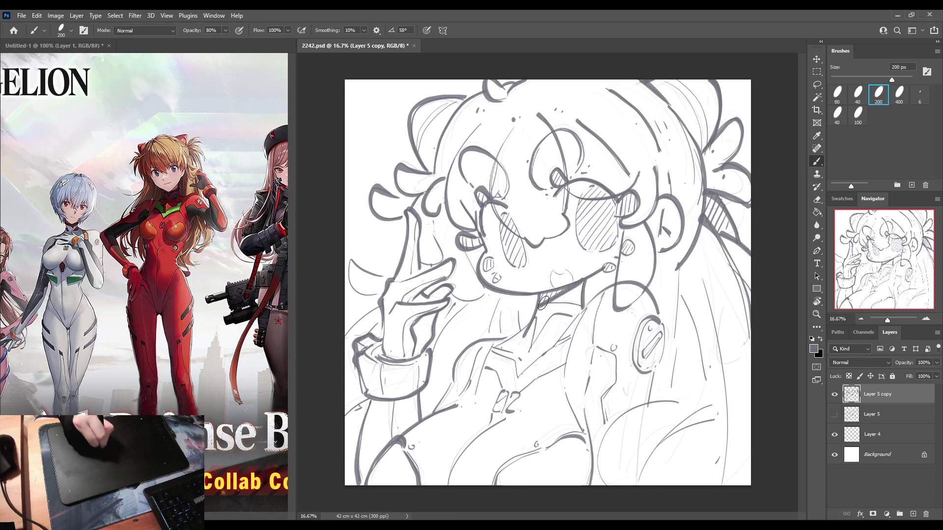
Fill the neck shadow under the chin with solid grey and thicken the shoulder contour beside the raised hand.
key(ctrl+z)
mouse_move(539, 310)
mouse_down()
mouse_move(582, 285)
mouse_move(549, 299)
mouse_up()
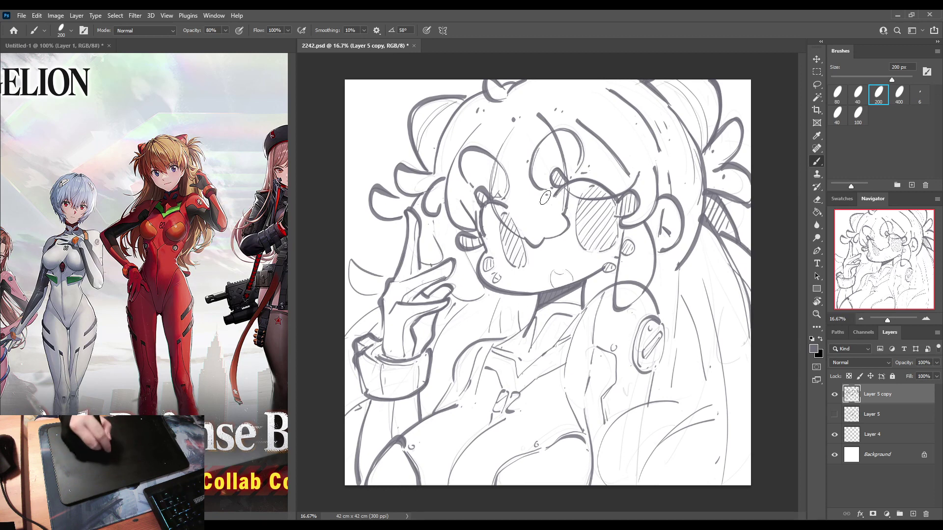
mouse_move(527, 328)
mouse_down()
mouse_move(465, 350)
mouse_move(436, 414)
mouse_up()
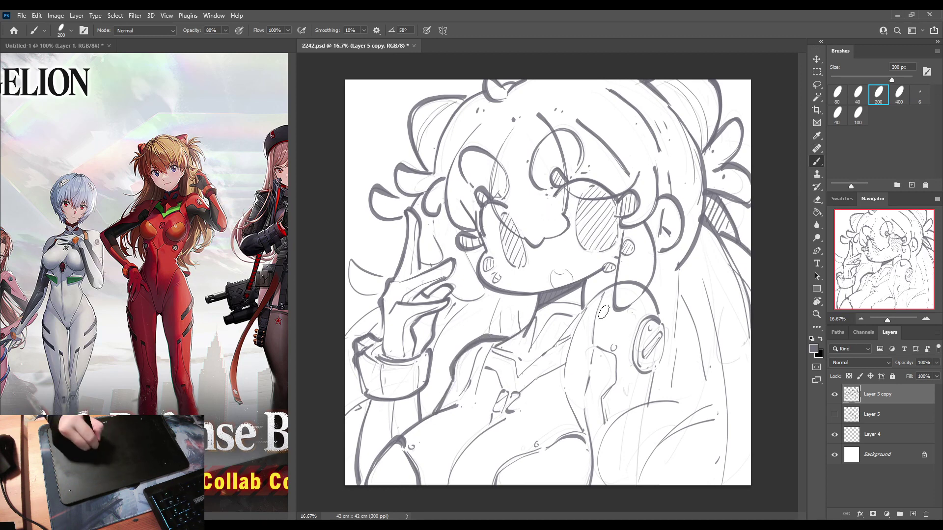
Thicken the outlines of the round shoulder armour, its oval plate, and the curved sleeve folds below it.
mouse_move(560, 340)
mouse_down()
mouse_move(581, 311)
mouse_move(567, 328)
mouse_move(625, 284)
mouse_move(651, 299)
mouse_move(658, 317)
mouse_move(662, 306)
mouse_move(655, 328)
mouse_move(652, 316)
mouse_move(639, 326)
mouse_move(630, 358)
mouse_move(648, 376)
mouse_up()
mouse_move(659, 318)
mouse_down()
mouse_move(665, 342)
mouse_move(648, 397)
mouse_up()
mouse_move(605, 491)
mouse_down()
mouse_move(604, 438)
mouse_move(672, 402)
mouse_up()
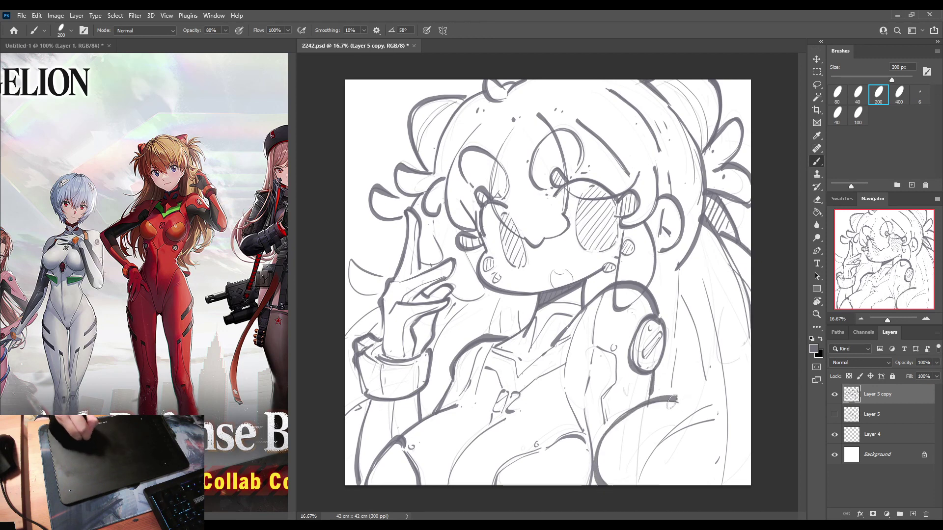
drag(637, 483, 711, 405)
drag(656, 452, 716, 430)
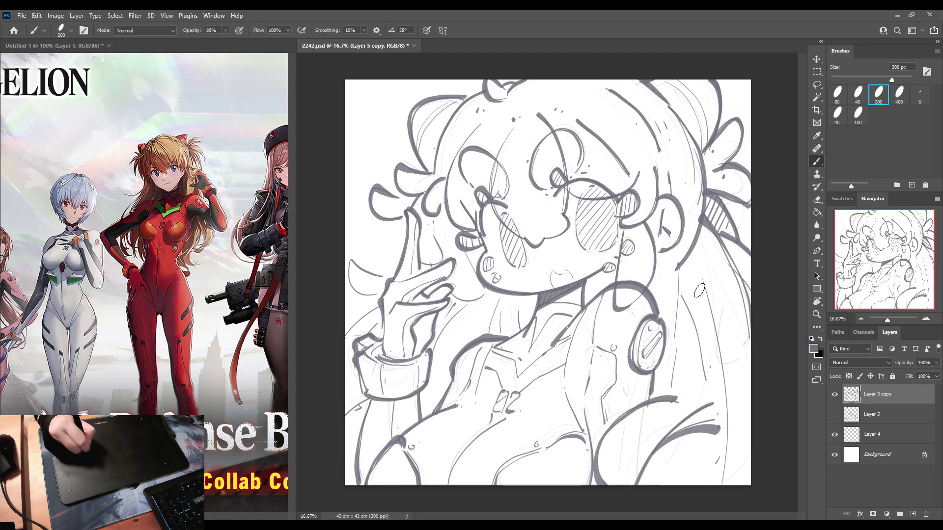
Ink heavier strands in the long hair behind the armoured shoulder, redrawing unsatisfactory strokes down to the canvas edge.
drag(696, 287, 713, 328)
drag(720, 362, 718, 486)
key(ctrl+z)
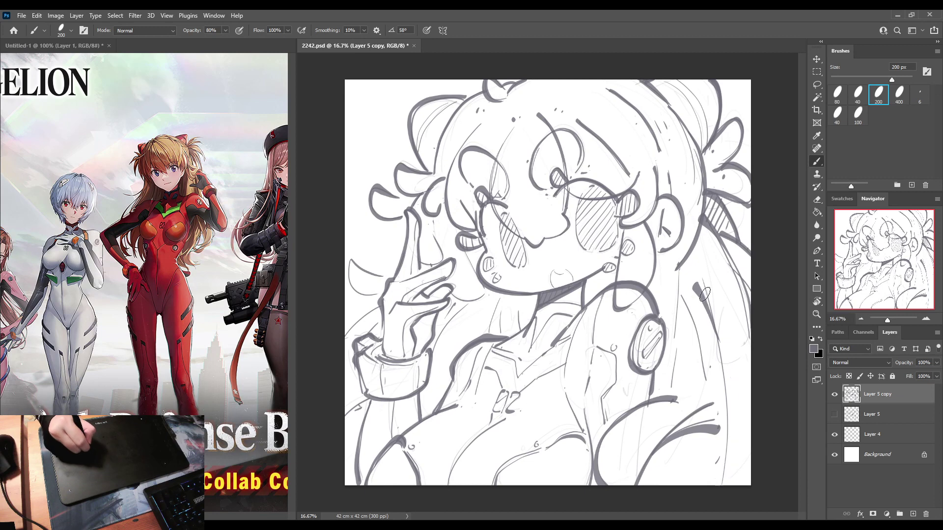
drag(720, 342, 732, 479)
key(ctrl+z)
drag(694, 274, 708, 301)
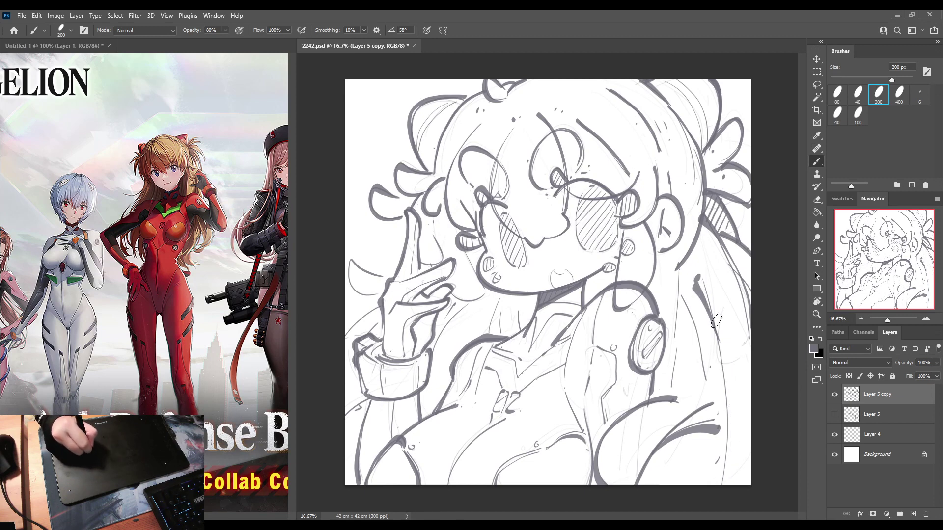
key(ctrl+z)
drag(726, 369, 731, 486)
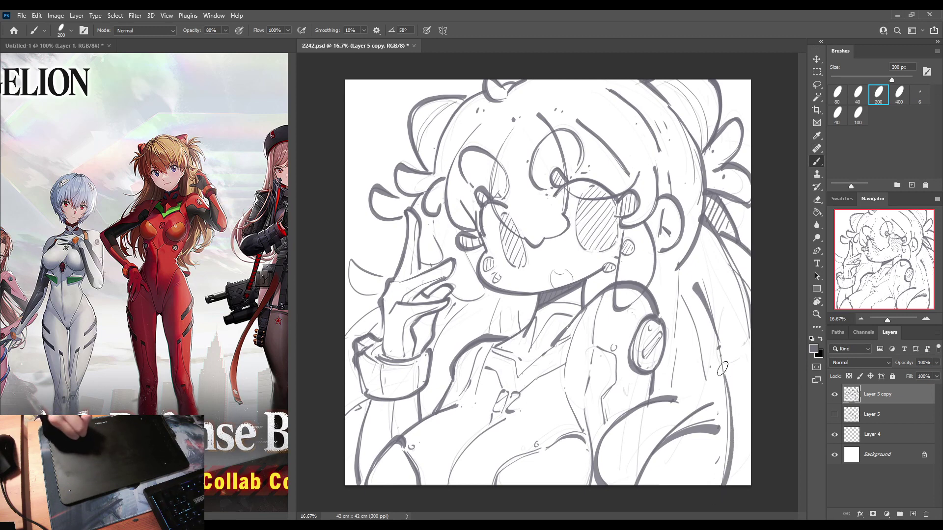
drag(742, 280, 756, 340)
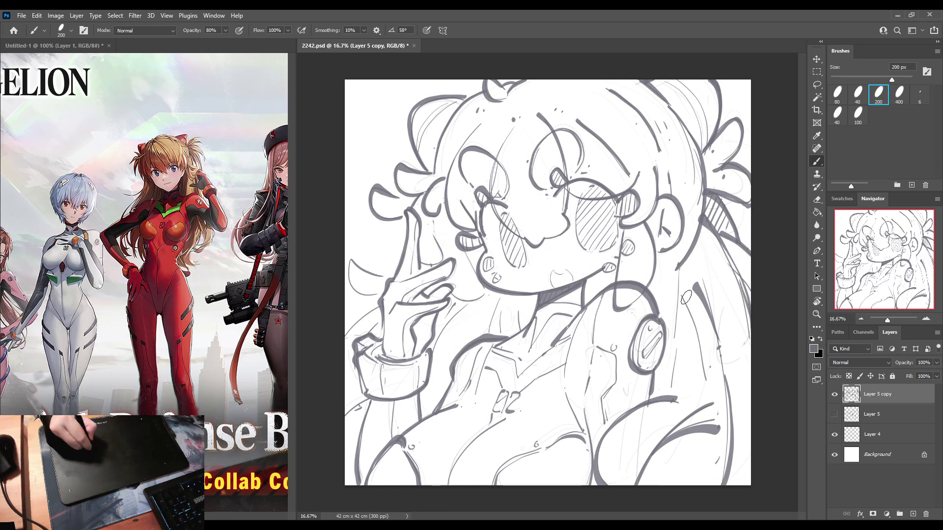
Outline a hair gap beside the oval shoulder plate and shade it with diagonal hatching.
drag(677, 273, 674, 373)
drag(681, 297, 700, 400)
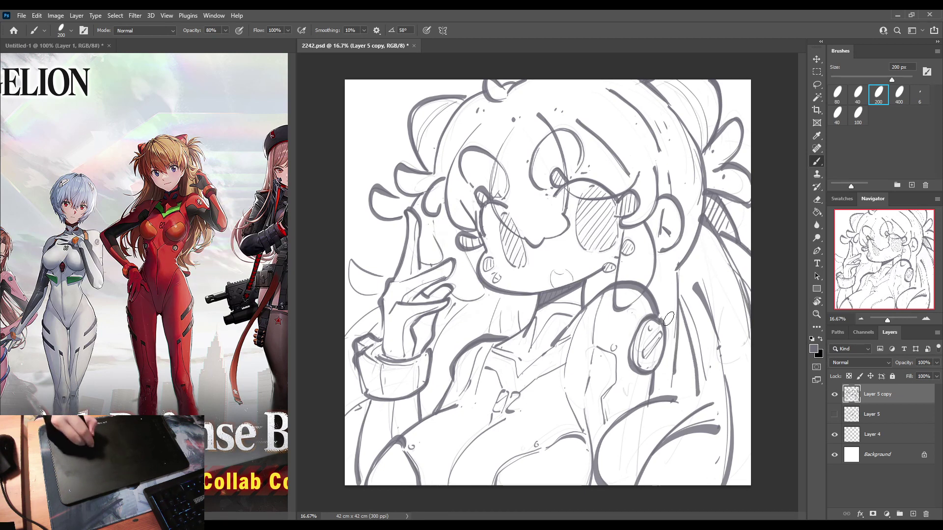
mouse_move(690, 322)
mouse_down()
mouse_move(668, 397)
mouse_move(680, 397)
mouse_up()
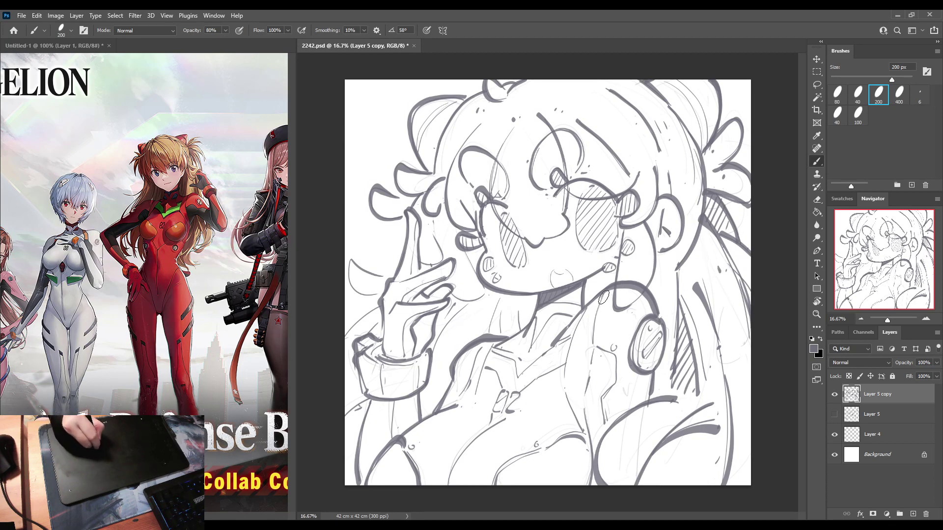
Thicken the long side contour and the angular suit panel lines running down from the shoulder armour.
mouse_move(604, 297)
mouse_down()
mouse_move(583, 407)
mouse_move(591, 484)
mouse_up()
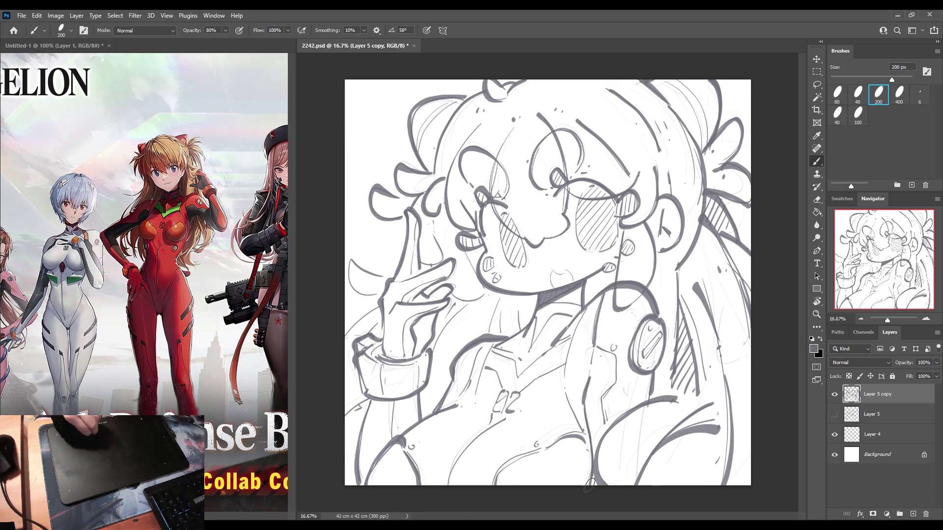
mouse_move(598, 347)
mouse_down()
mouse_move(617, 363)
mouse_move(602, 427)
mouse_up()
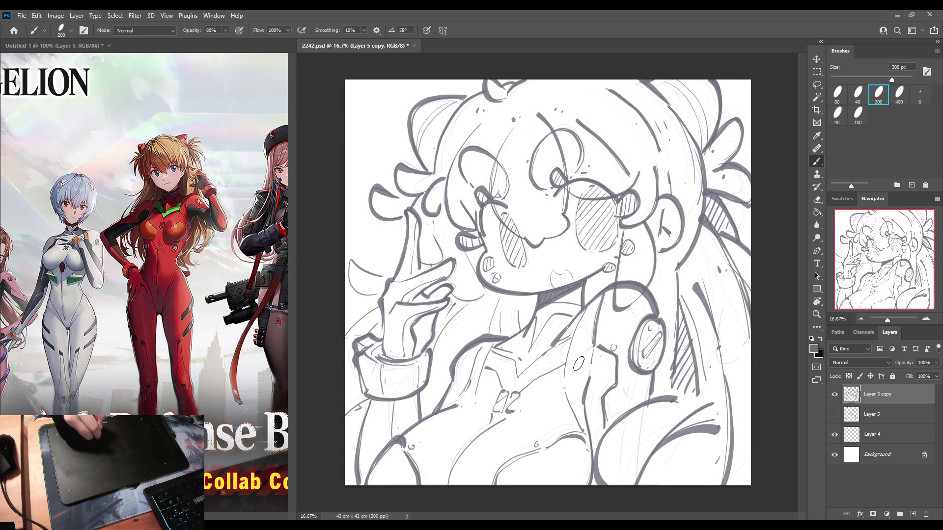
mouse_move(586, 308)
mouse_down()
mouse_move(565, 392)
mouse_move(586, 435)
mouse_up()
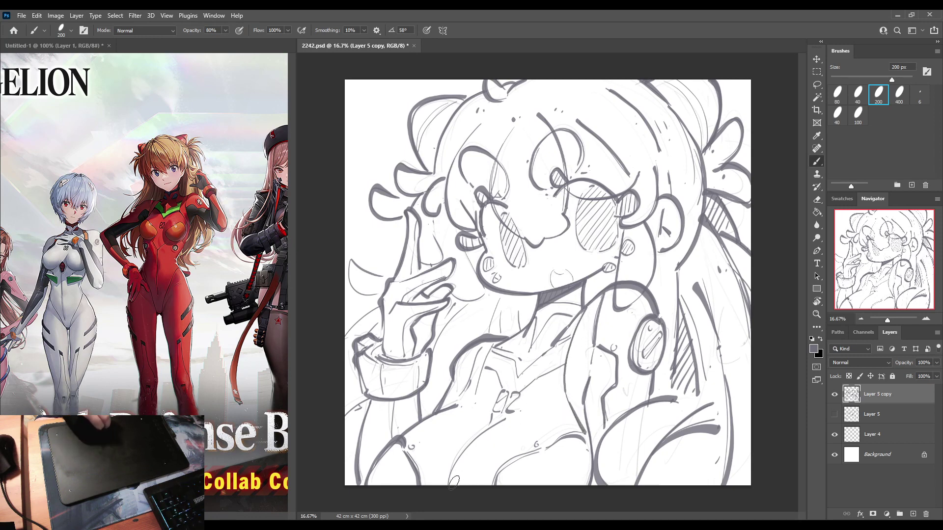
Redraw the chest contours with thicker lines and strengthen the suit's pointed collar and neckline.
drag(455, 458, 497, 420)
key(ctrl+z)
mouse_move(449, 488)
mouse_down()
mouse_move(458, 458)
mouse_move(506, 419)
mouse_up()
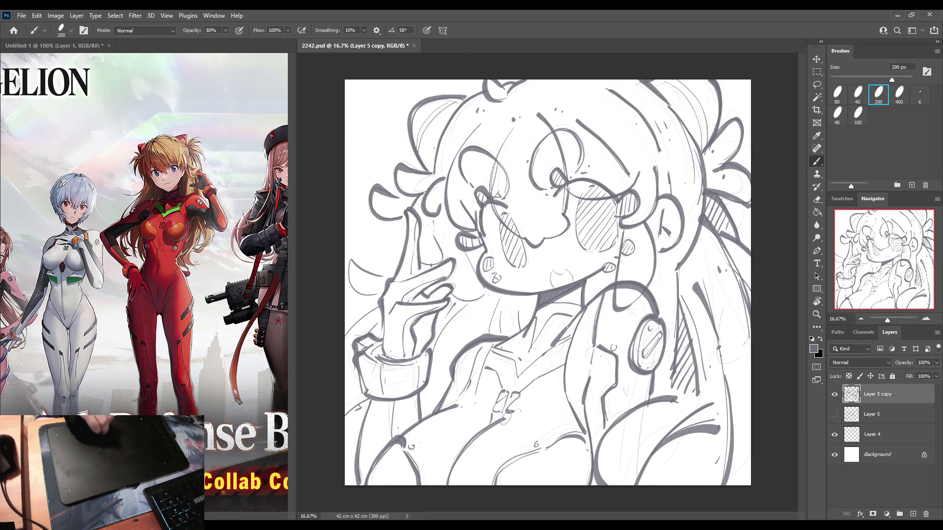
key(ctrl+z)
drag(449, 486, 510, 418)
drag(493, 486, 543, 450)
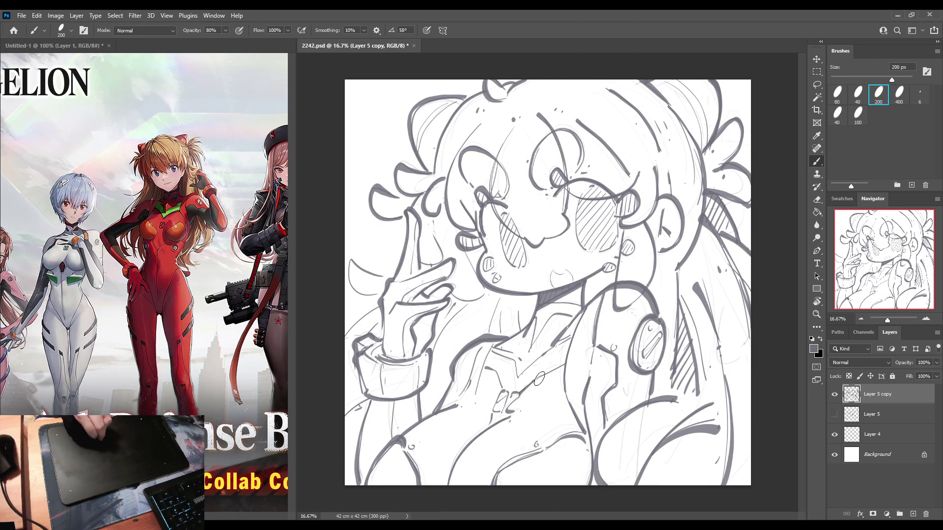
mouse_move(493, 353)
mouse_down()
mouse_move(512, 358)
mouse_move(517, 380)
mouse_move(571, 338)
mouse_move(532, 319)
mouse_move(529, 352)
mouse_move(554, 318)
mouse_move(572, 316)
mouse_move(543, 306)
mouse_move(582, 307)
mouse_move(544, 270)
mouse_move(563, 323)
mouse_up()
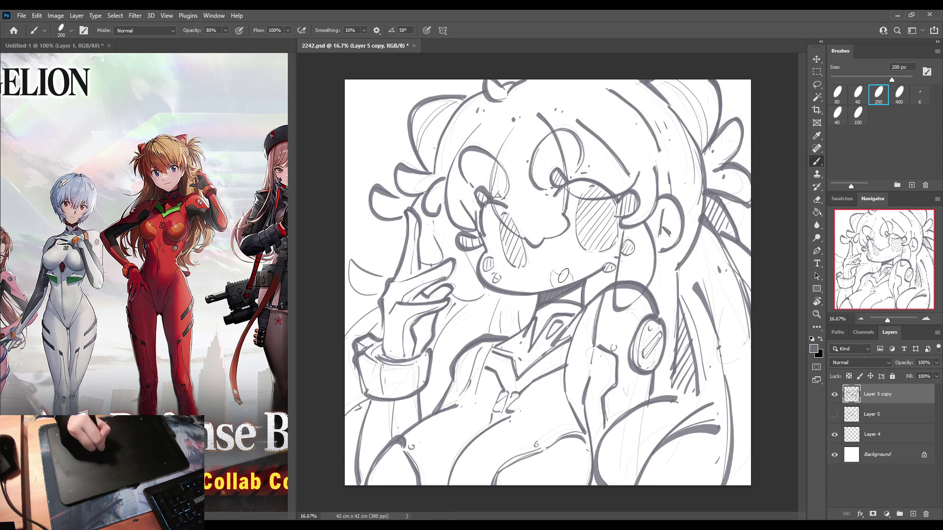
Darken the small marks at the cheek near the raised hand and reinforce the iris outlines.
drag(490, 260, 502, 275)
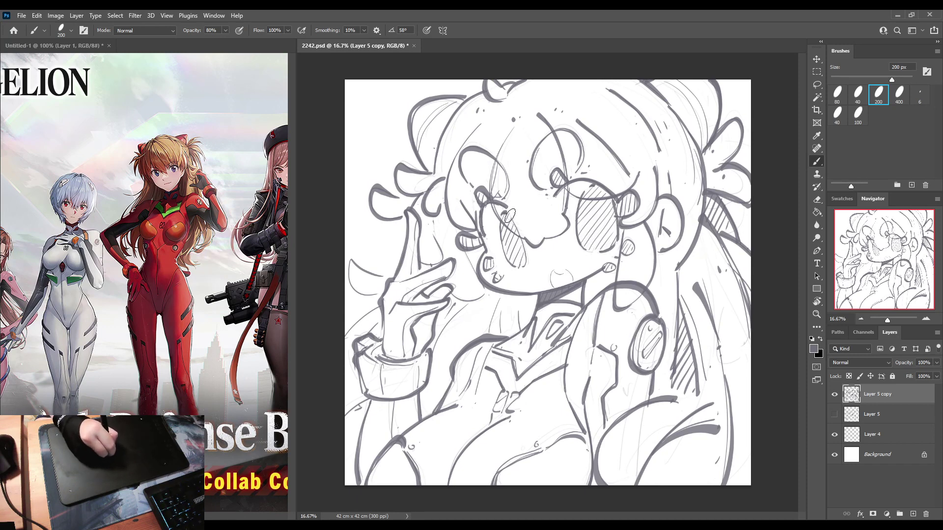
drag(510, 216, 526, 255)
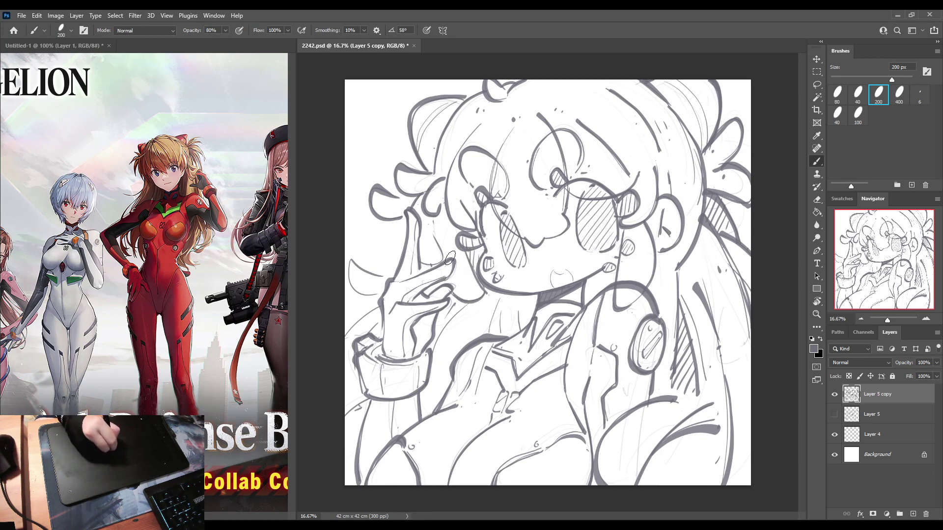
Thicken the finger lines and hair curls around the raised hand and wrist, hatching the gap behind the fingertip.
drag(418, 257, 441, 260)
drag(431, 224, 444, 254)
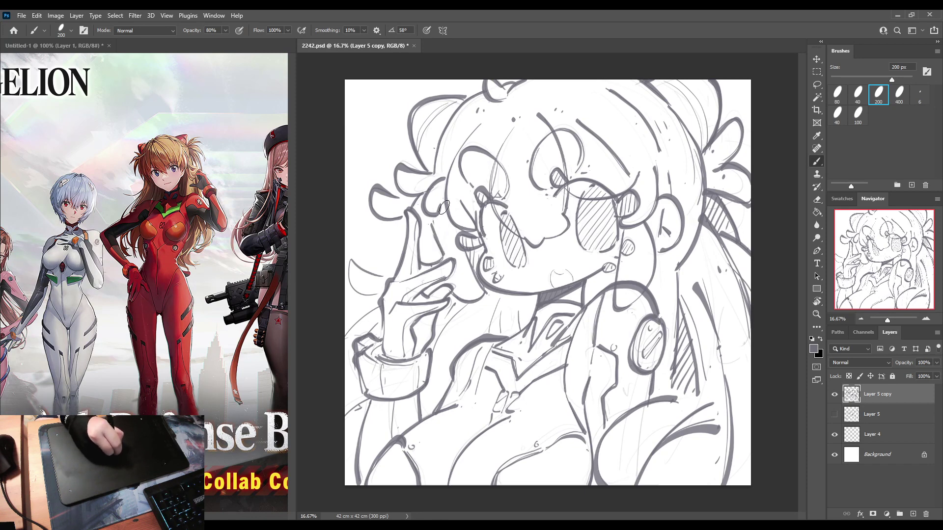
drag(444, 208, 435, 225)
drag(446, 215, 440, 240)
drag(353, 261, 381, 294)
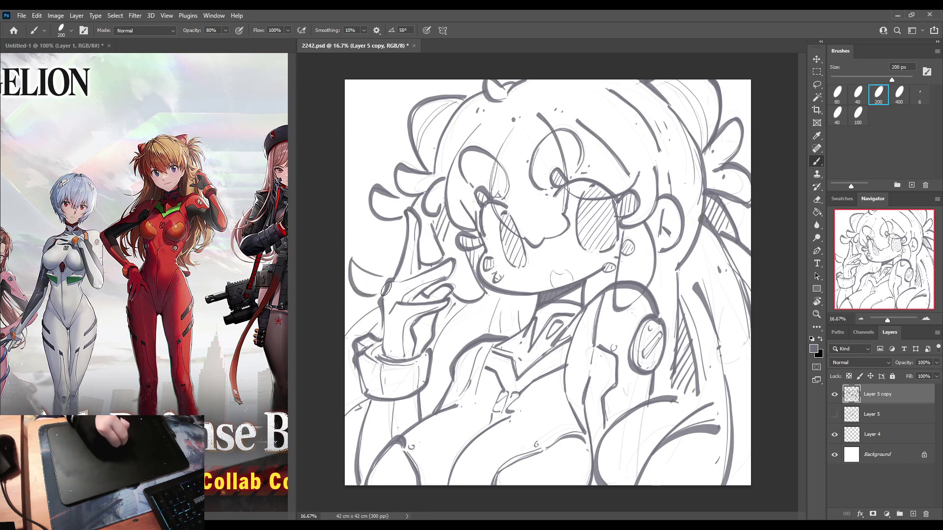
drag(350, 255, 394, 276)
mouse_move(346, 339)
mouse_down()
mouse_move(380, 307)
mouse_move(368, 343)
mouse_up()
drag(345, 423, 368, 402)
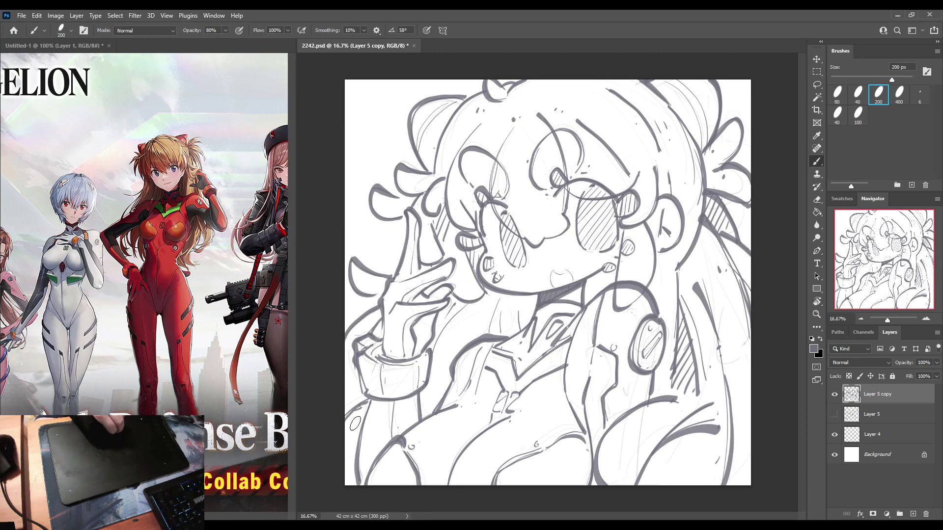
Darken the hair strands between the wrist and neck, and hatch the hair section directly beneath the chin.
drag(462, 309, 438, 360)
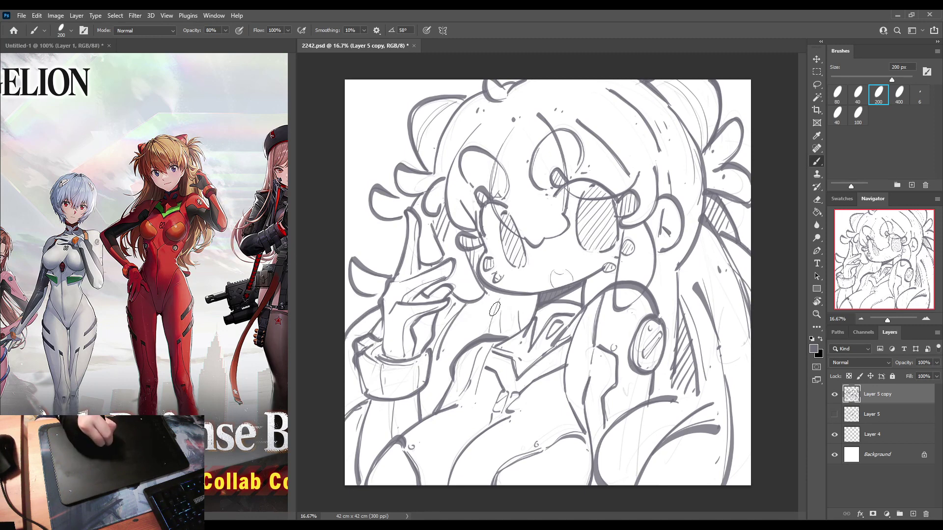
mouse_move(498, 300)
mouse_down()
mouse_move(490, 332)
mouse_move(498, 333)
mouse_up()
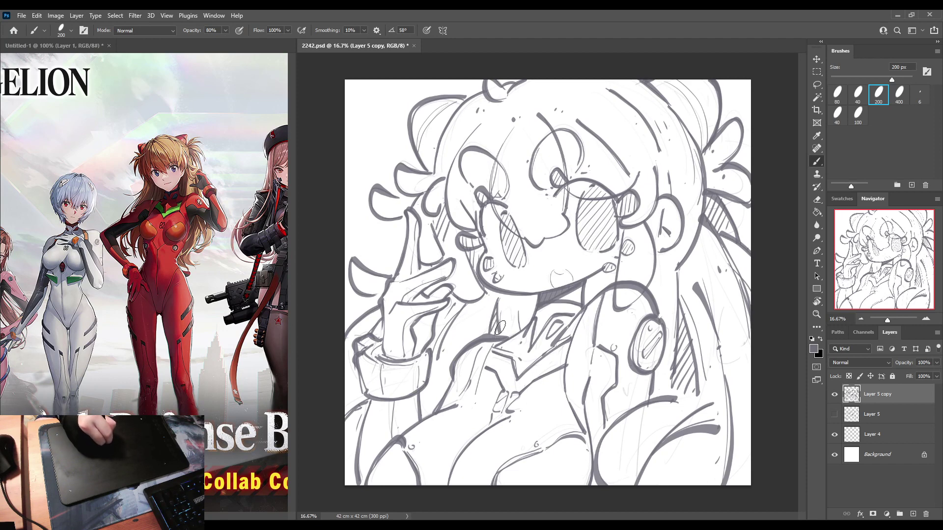
mouse_move(508, 293)
mouse_down()
mouse_move(500, 322)
mouse_move(518, 297)
mouse_move(502, 331)
mouse_move(533, 298)
mouse_move(519, 335)
mouse_up()
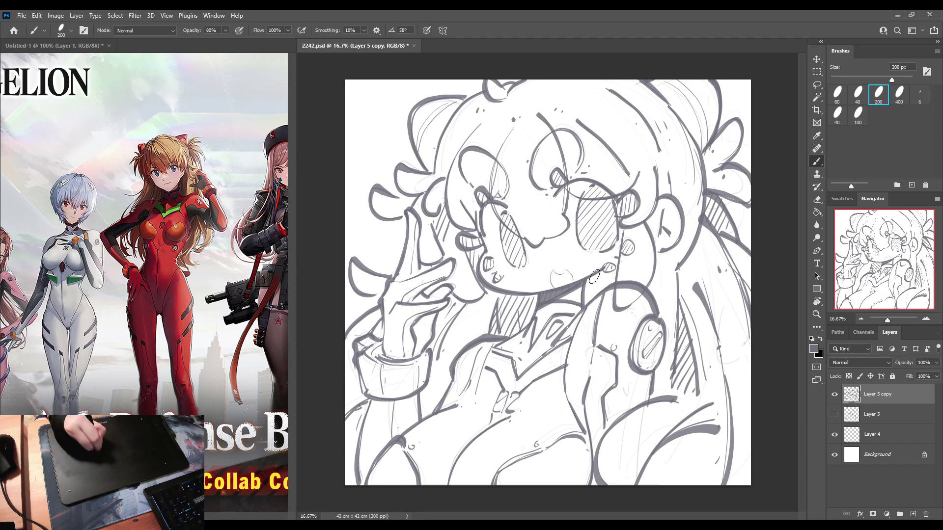
Darken the two small round ornaments along the cheek below the ear.
mouse_move(612, 267)
mouse_down()
mouse_move(634, 248)
mouse_move(627, 243)
mouse_up()
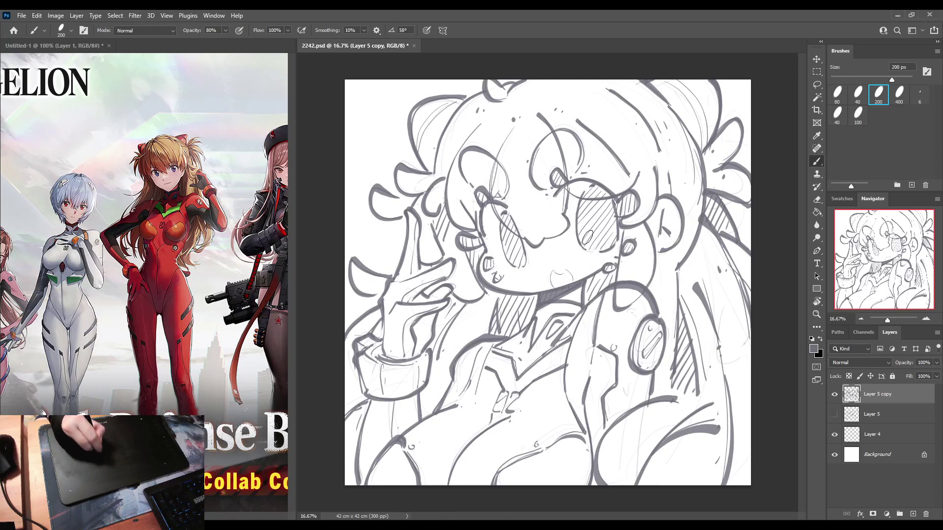
key(ctrl+h)
key(ctrl+h)
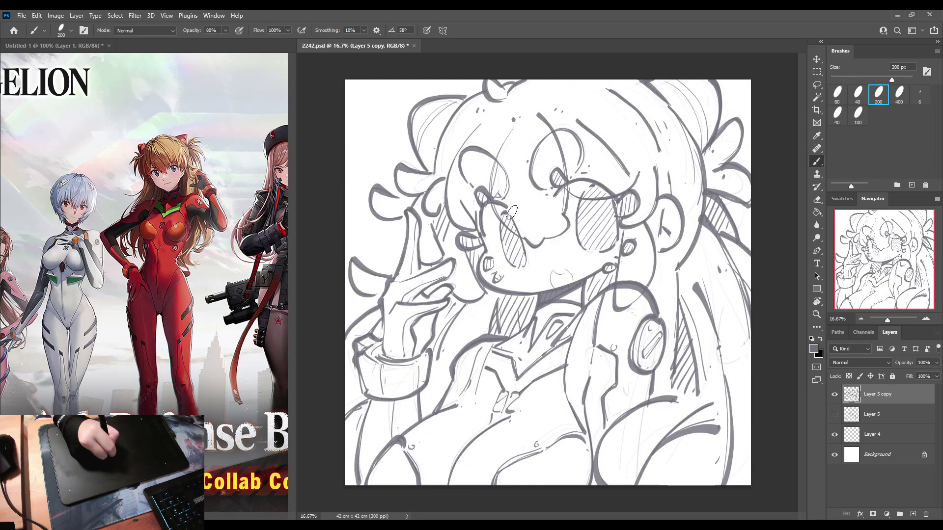
Fill both irises with solid grey tone and darken the eyelash spikes above the eyes.
mouse_move(506, 218)
mouse_down()
mouse_move(514, 259)
mouse_move(506, 238)
mouse_move(509, 249)
mouse_move(519, 254)
mouse_up()
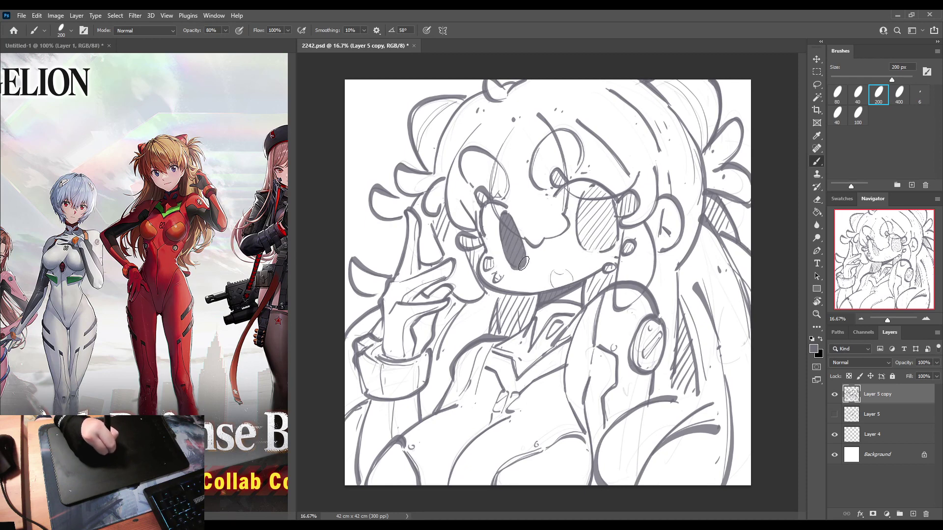
mouse_move(597, 193)
mouse_down()
mouse_move(587, 196)
mouse_move(589, 190)
mouse_move(607, 211)
mouse_move(588, 214)
mouse_move(580, 237)
mouse_move(591, 243)
mouse_move(603, 226)
mouse_move(605, 240)
mouse_move(613, 226)
mouse_up()
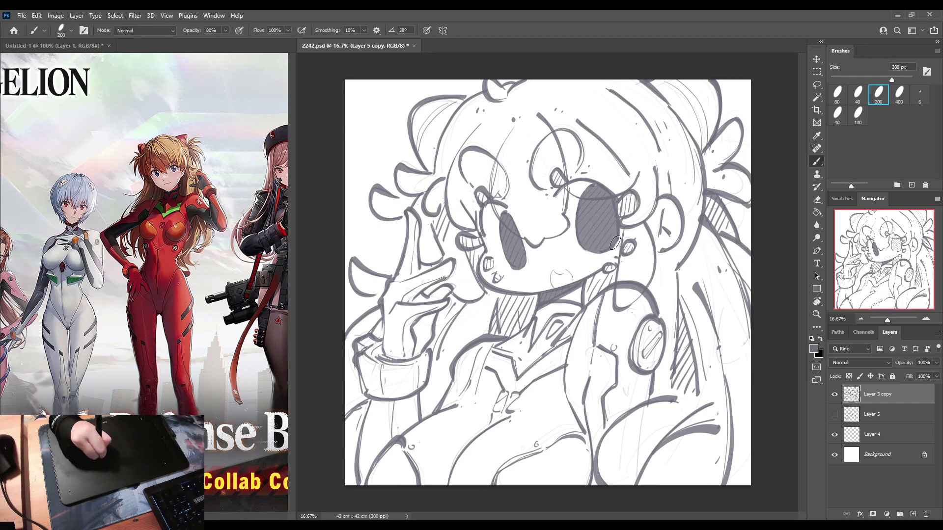
drag(616, 241, 608, 197)
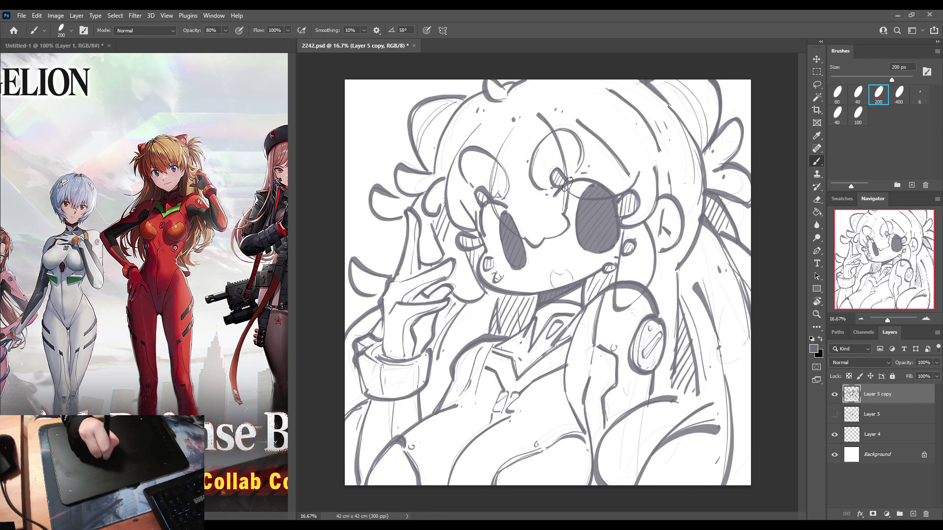
mouse_move(567, 184)
mouse_down()
mouse_move(606, 190)
mouse_move(591, 168)
mouse_move(584, 180)
mouse_move(593, 180)
mouse_up()
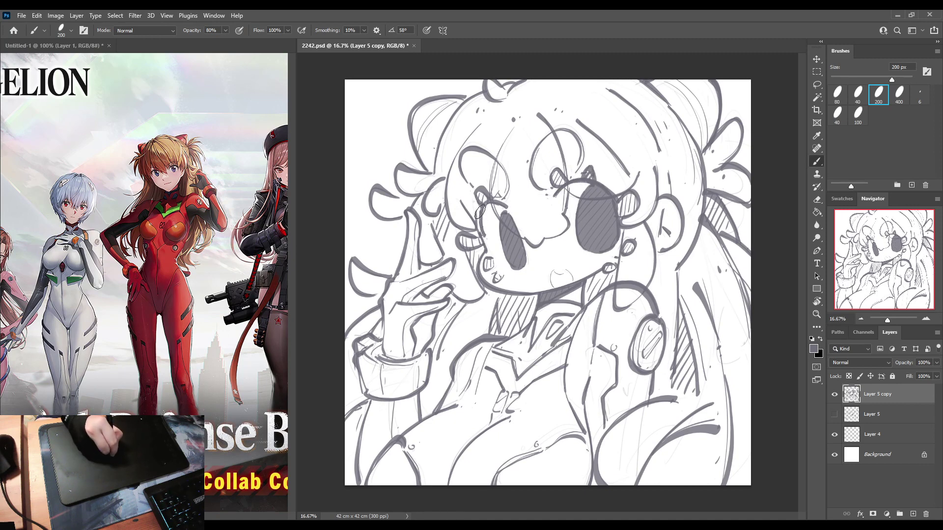
drag(479, 212, 480, 215)
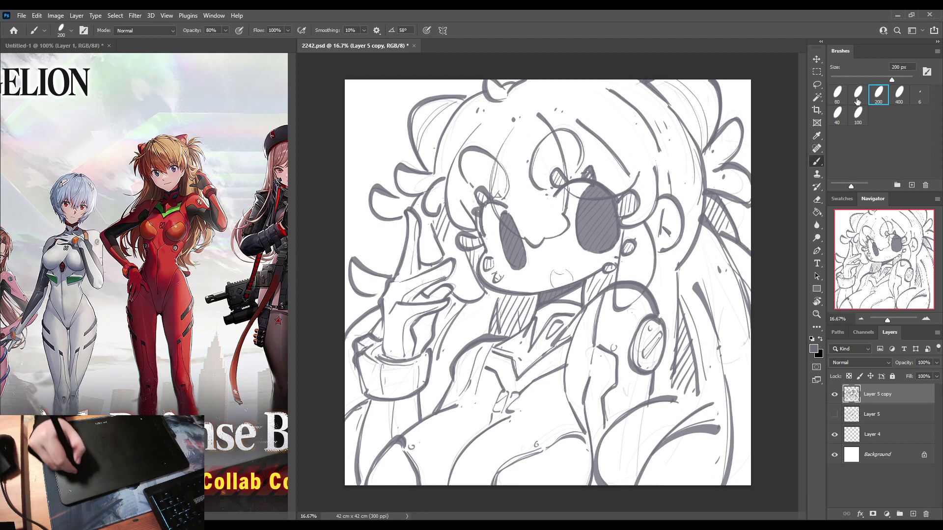
With the 400 px brush preset, thicken the outer hair silhouette on both sides and add bold strokes and dots near the lower sleeve.
click(900, 93)
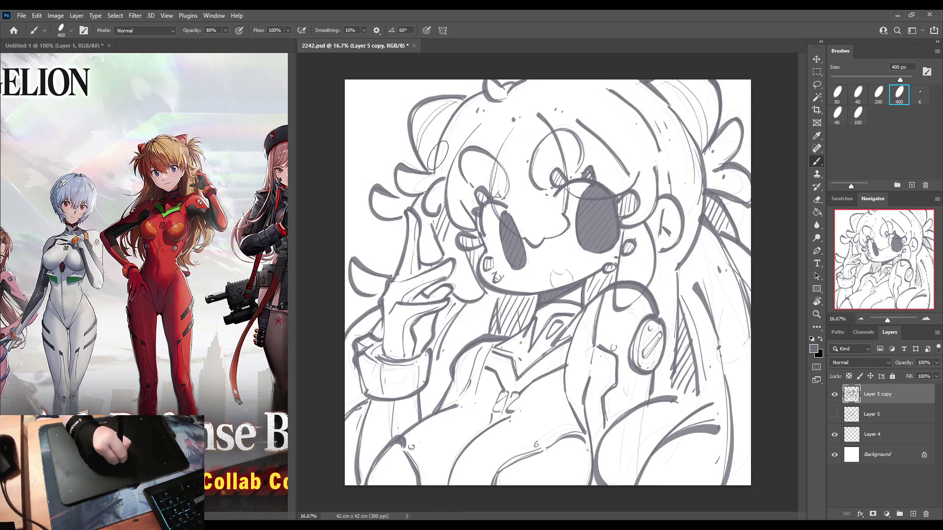
mouse_move(456, 101)
mouse_down()
mouse_move(427, 94)
mouse_move(405, 123)
mouse_move(423, 169)
mouse_move(404, 163)
mouse_move(400, 202)
mouse_move(408, 196)
mouse_move(393, 206)
mouse_move(369, 200)
mouse_move(404, 217)
mouse_move(393, 274)
mouse_move(357, 263)
mouse_move(371, 299)
mouse_up()
drag(344, 337, 373, 306)
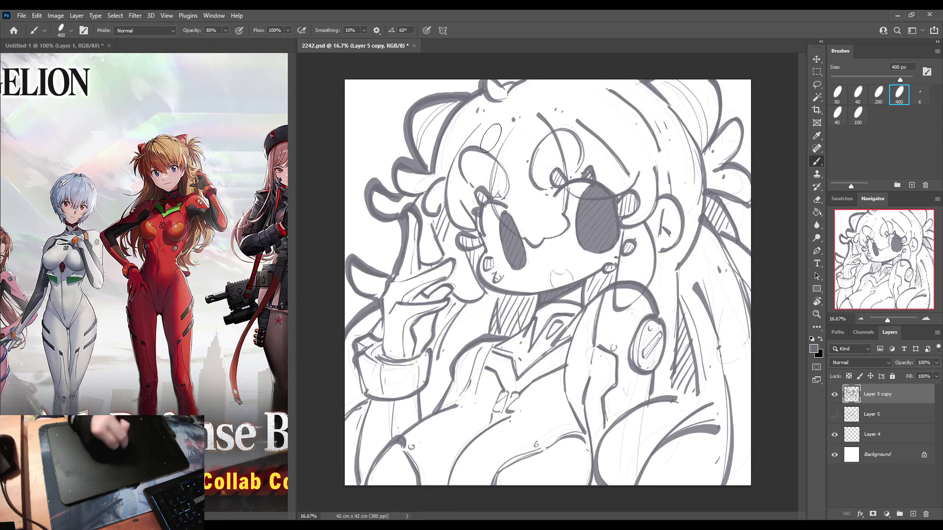
mouse_move(722, 101)
mouse_down()
mouse_move(703, 158)
mouse_move(737, 122)
mouse_move(732, 177)
mouse_move(757, 199)
mouse_move(700, 193)
mouse_move(738, 239)
mouse_move(722, 246)
mouse_move(757, 268)
mouse_move(742, 277)
mouse_up()
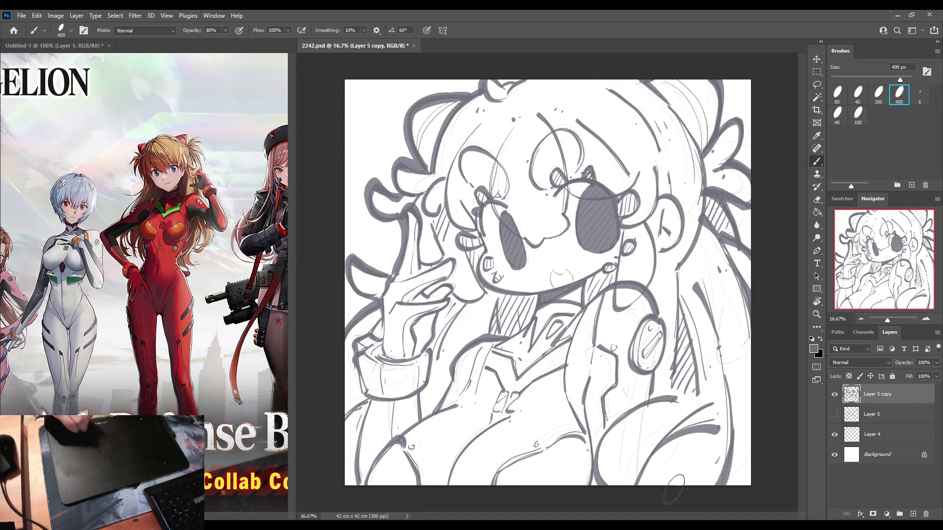
drag(680, 487, 726, 448)
click(705, 478)
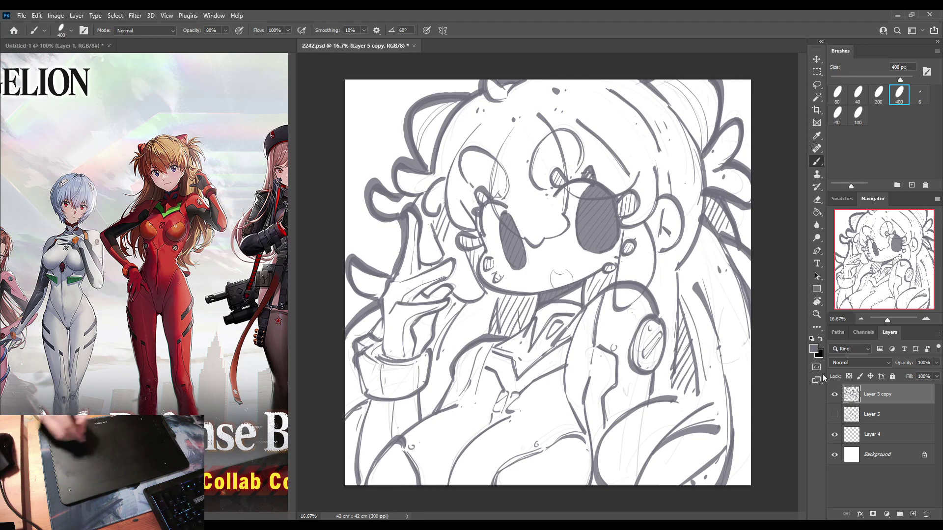
Duplicate the line art layer and hide the older sketch layers beneath the new copy.
key(ctrl+j)
click(835, 414)
click(835, 454)
click(867, 419)
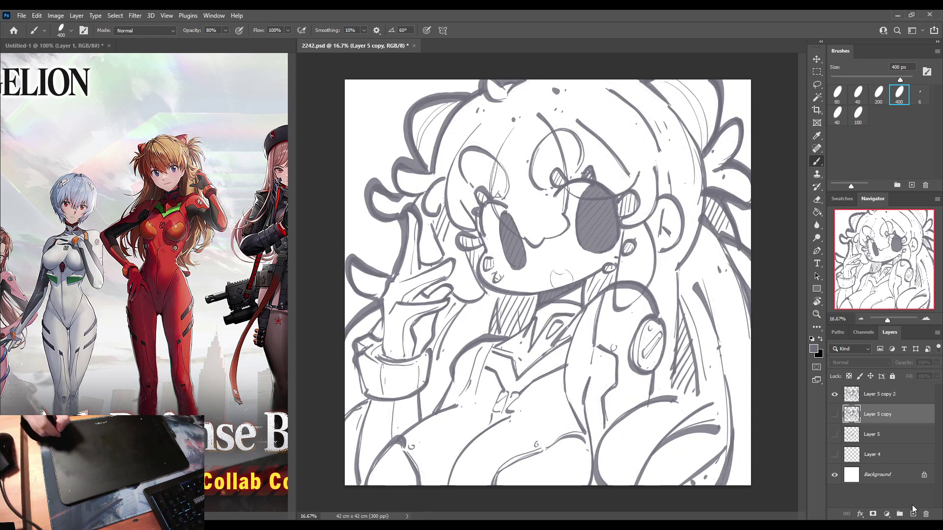
Add a new layer beneath the visible line art and fill it with the cream swatch.
click(912, 514)
click(842, 198)
click(864, 215)
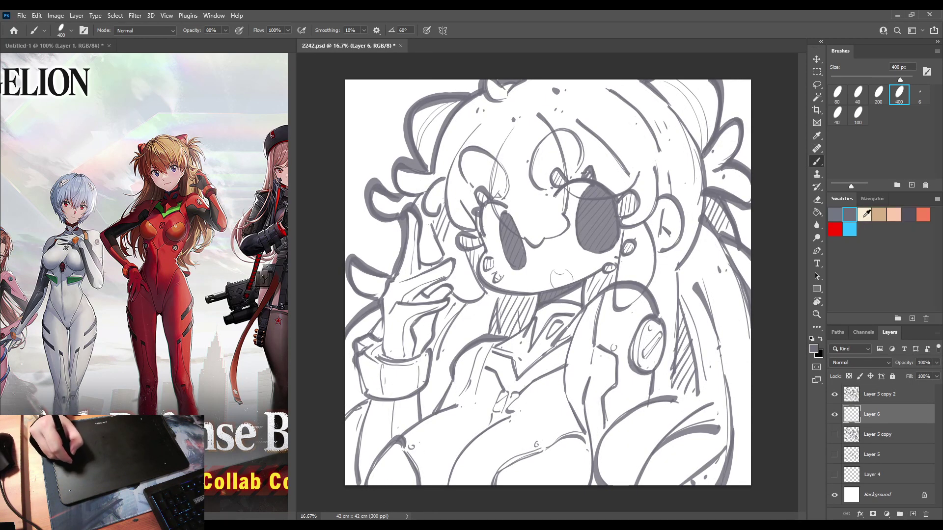
key(g)
click(739, 275)
Recolour the line art with a dark purple-grey fill layer clipped to it, and merge the two layers.
click(903, 395)
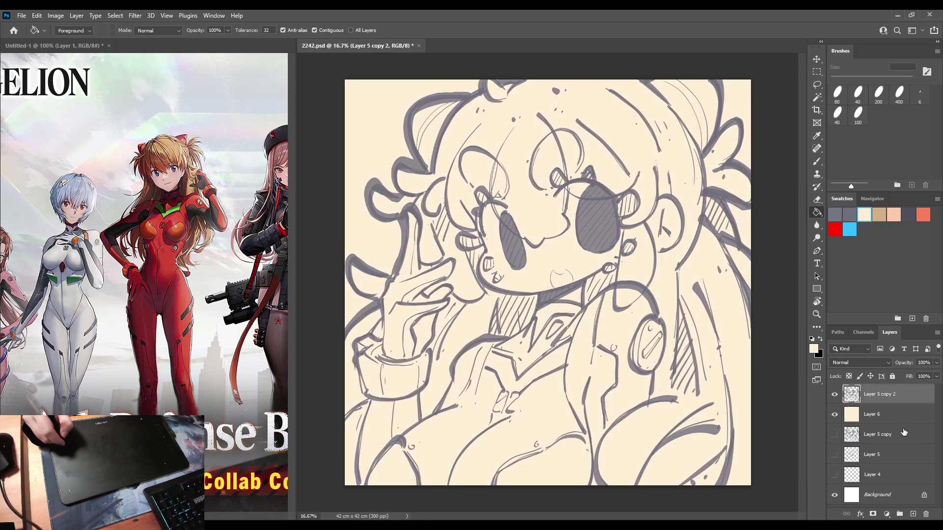
click(913, 513)
click(909, 215)
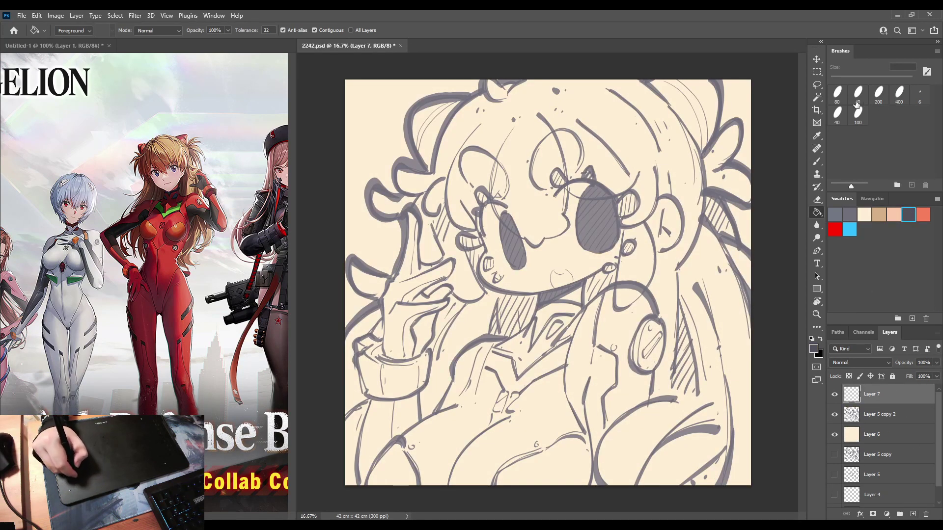
click(672, 239)
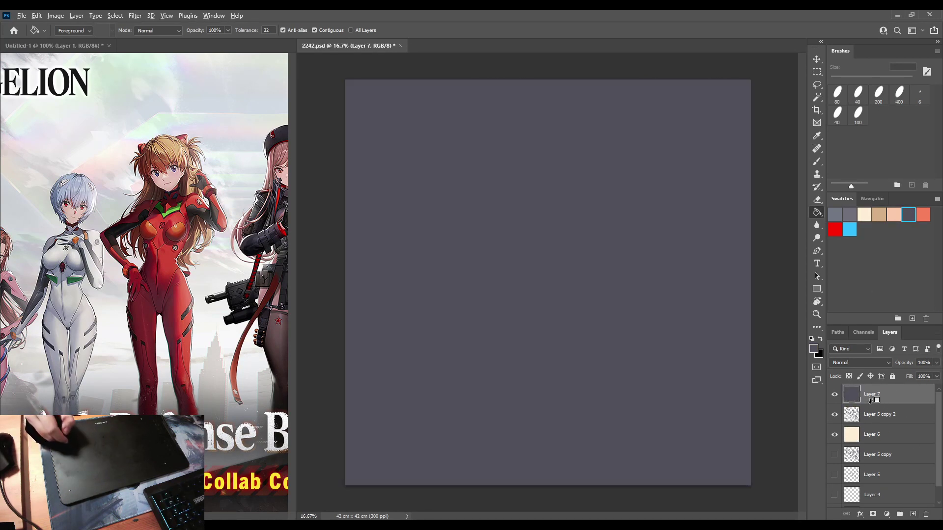
alt+click(876, 404)
key(ctrl+e)
On the cream layer, paint the face in a near-white skin tone with a 600 px brush.
click(853, 417)
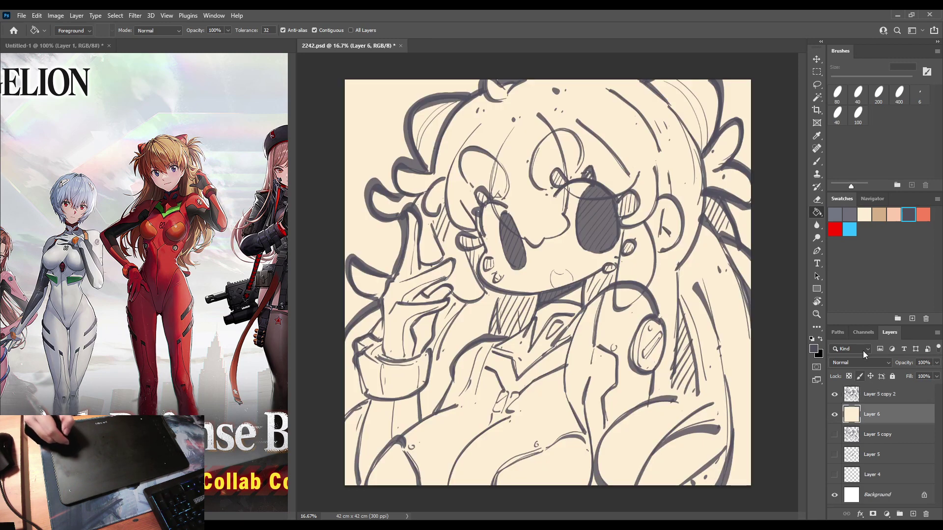
click(882, 200)
key(i)
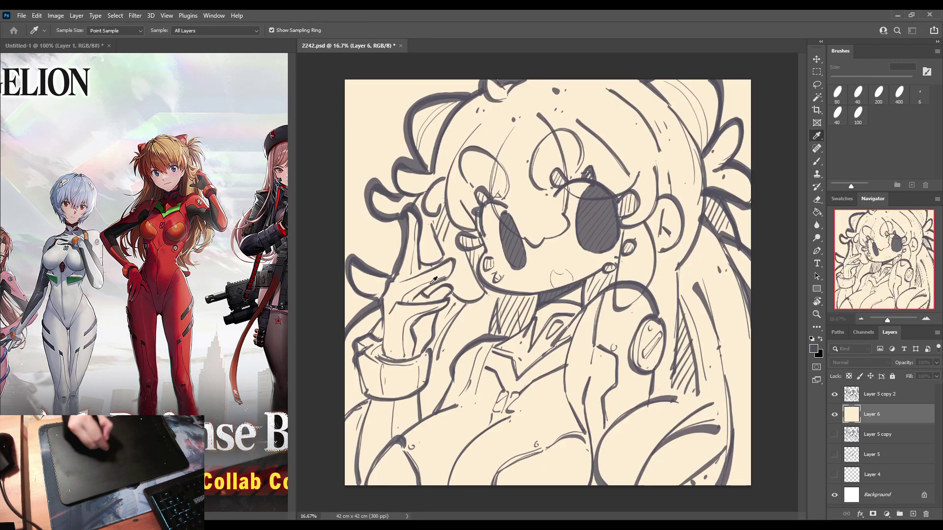
key(b)
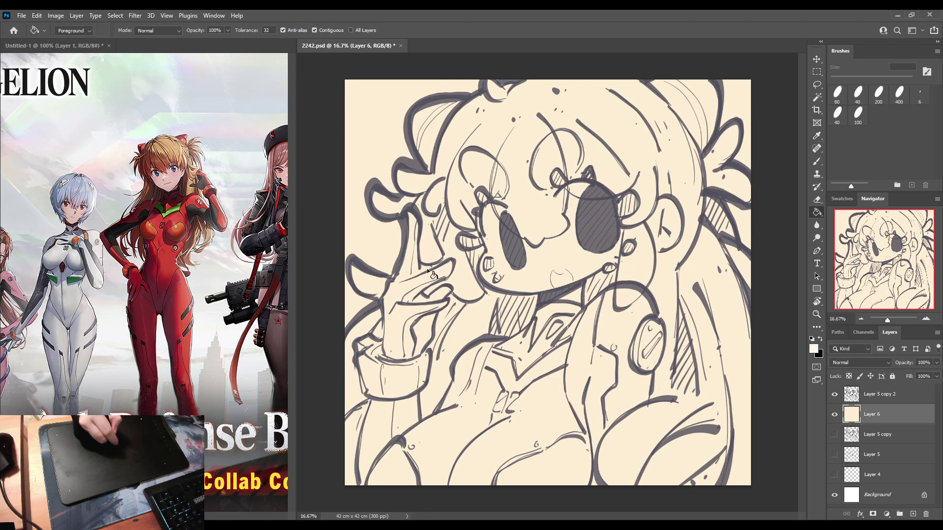
key(bracketright)
key(bracketright)
mouse_move(482, 227)
mouse_down()
mouse_move(501, 285)
mouse_move(512, 280)
mouse_move(511, 253)
mouse_move(482, 182)
mouse_move(493, 220)
mouse_move(468, 196)
mouse_move(478, 252)
mouse_move(478, 178)
mouse_move(529, 270)
mouse_move(530, 259)
mouse_move(547, 269)
mouse_move(526, 280)
mouse_move(568, 254)
mouse_move(524, 253)
mouse_move(575, 282)
mouse_move(592, 259)
mouse_move(631, 239)
mouse_move(592, 228)
mouse_move(574, 183)
mouse_move(551, 229)
mouse_move(518, 223)
mouse_move(562, 230)
mouse_move(582, 171)
mouse_move(674, 237)
mouse_move(675, 222)
mouse_move(643, 225)
mouse_move(665, 246)
mouse_move(606, 237)
mouse_up()
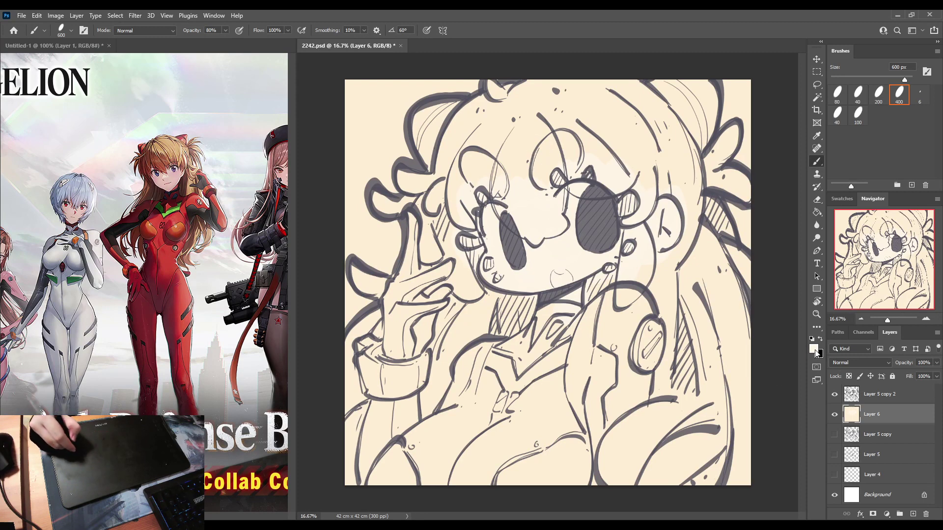
Choose a pale pink and paint soft blush on both cheeks.
key(i)
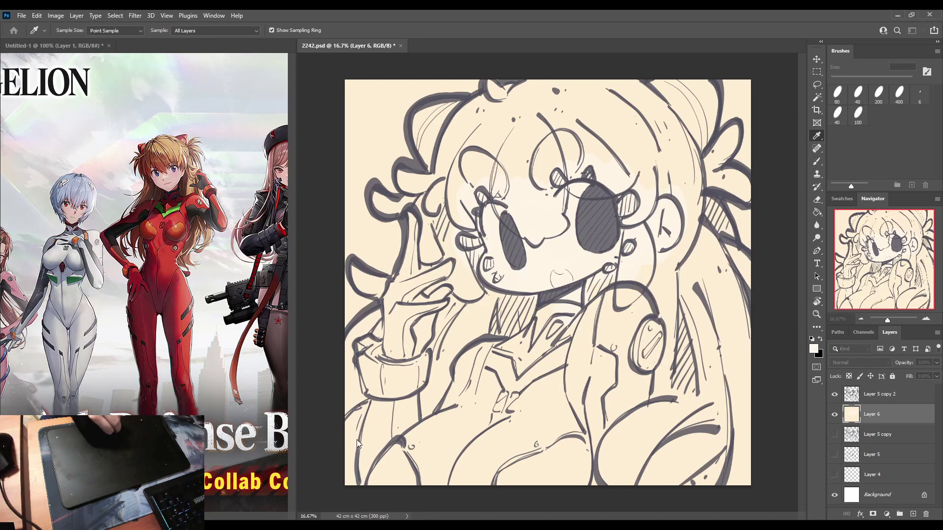
click(438, 319)
mouse_move(610, 270)
mouse_down()
mouse_move(617, 253)
mouse_move(604, 259)
mouse_up()
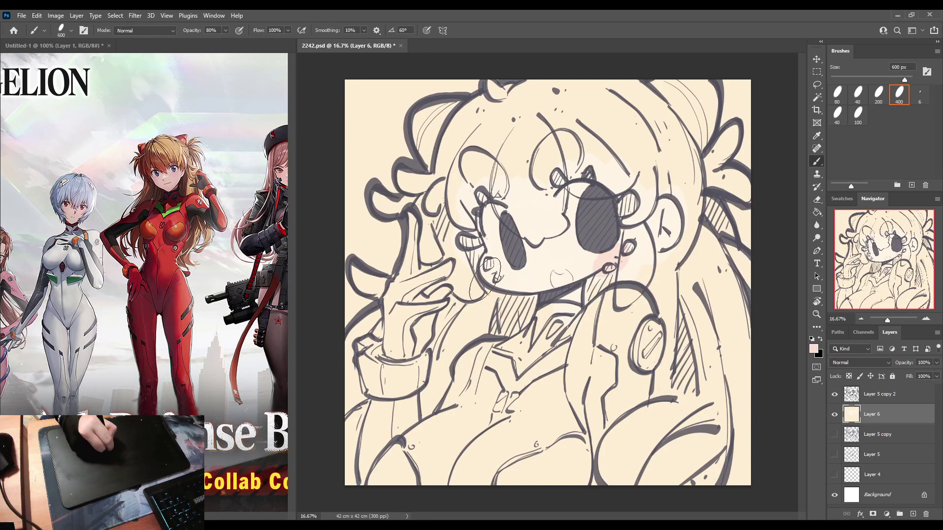
drag(485, 280, 494, 280)
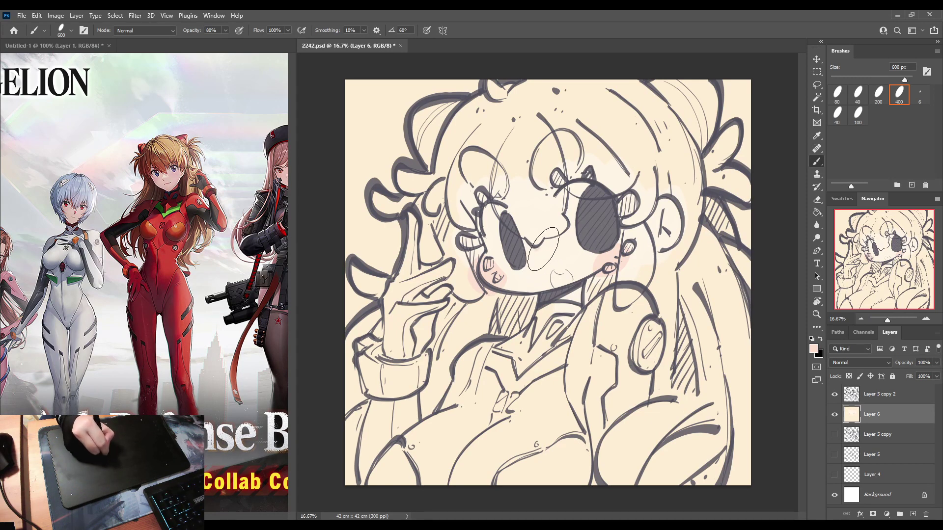
Add pale pink tints around the eyes, ear, mouth and neck, blending the ear with a sampled skin tone.
drag(549, 183, 563, 185)
drag(503, 193, 472, 222)
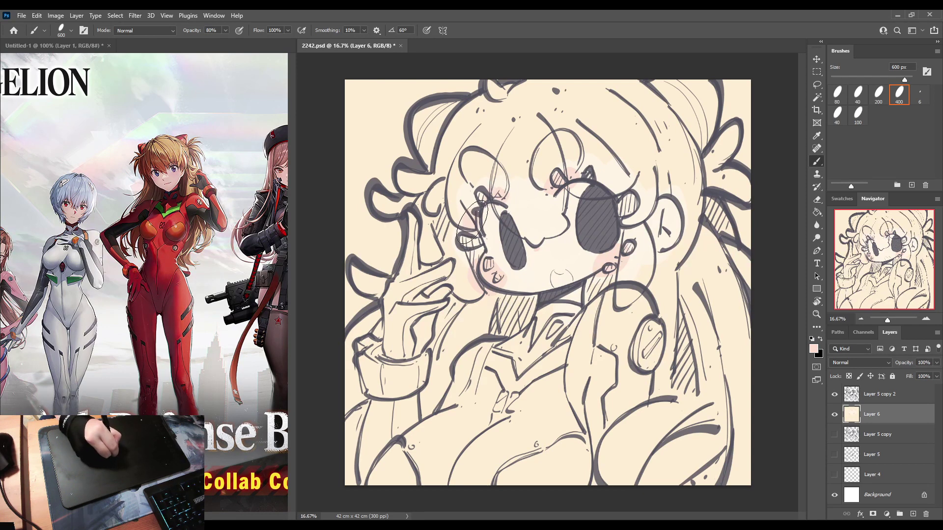
drag(625, 179, 620, 178)
drag(663, 211, 664, 206)
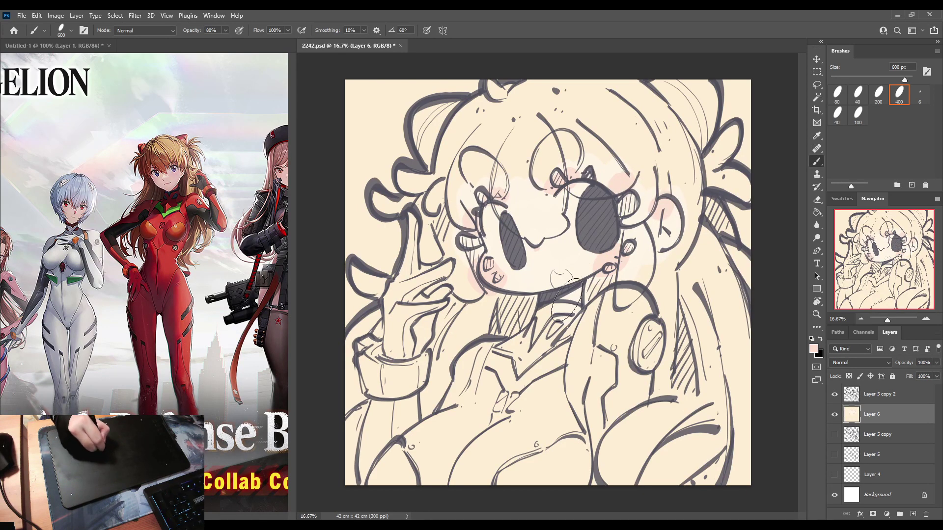
drag(567, 300, 584, 288)
alt+click(654, 220)
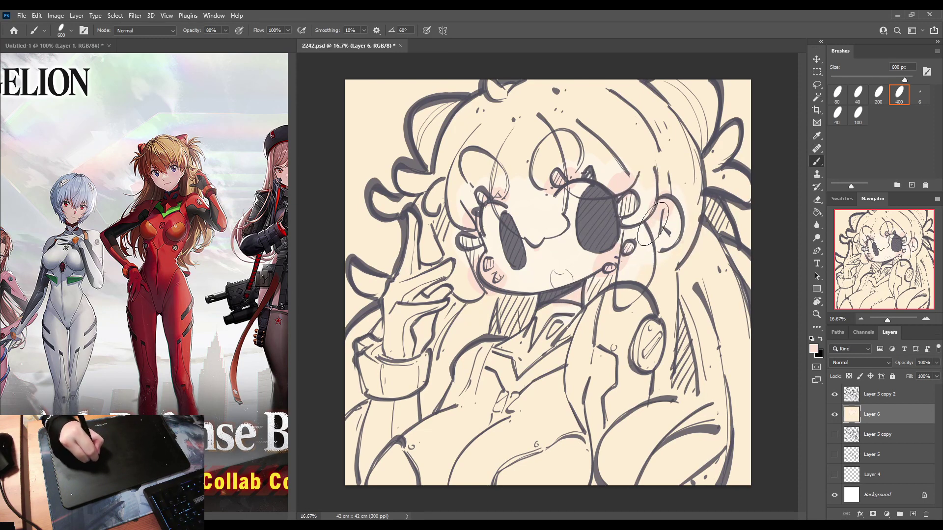
mouse_move(655, 227)
mouse_down()
mouse_move(675, 218)
mouse_move(668, 231)
mouse_up()
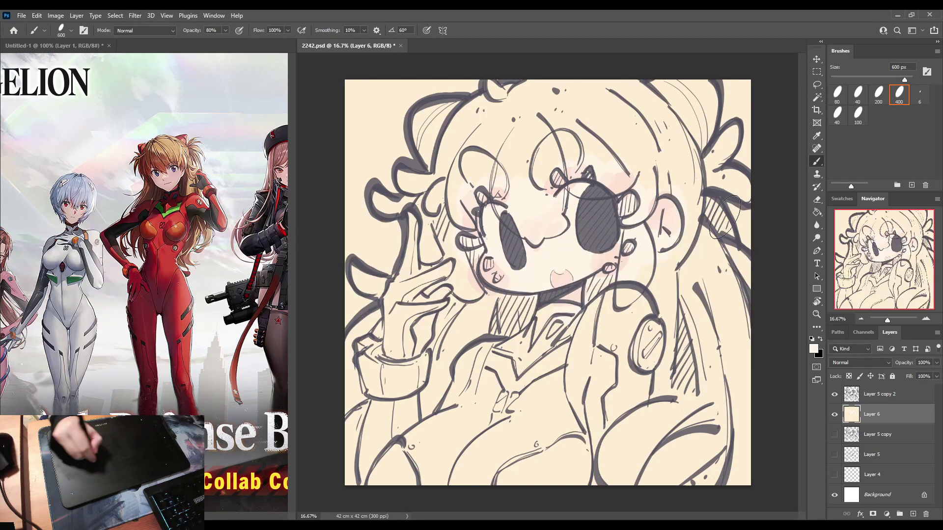
Choose a stronger pink and deepen the blush on the cheeks, around the eyes and inside the ear.
key(i)
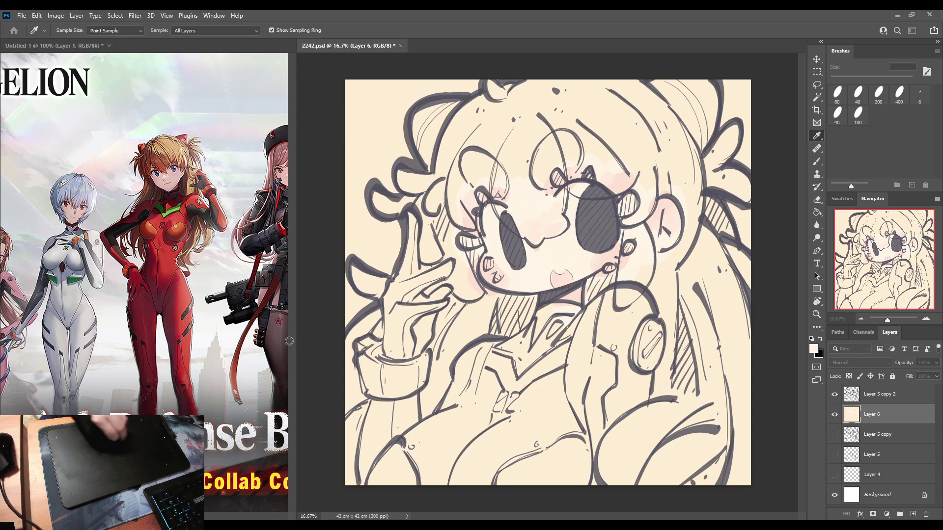
click(449, 315)
drag(599, 273, 617, 251)
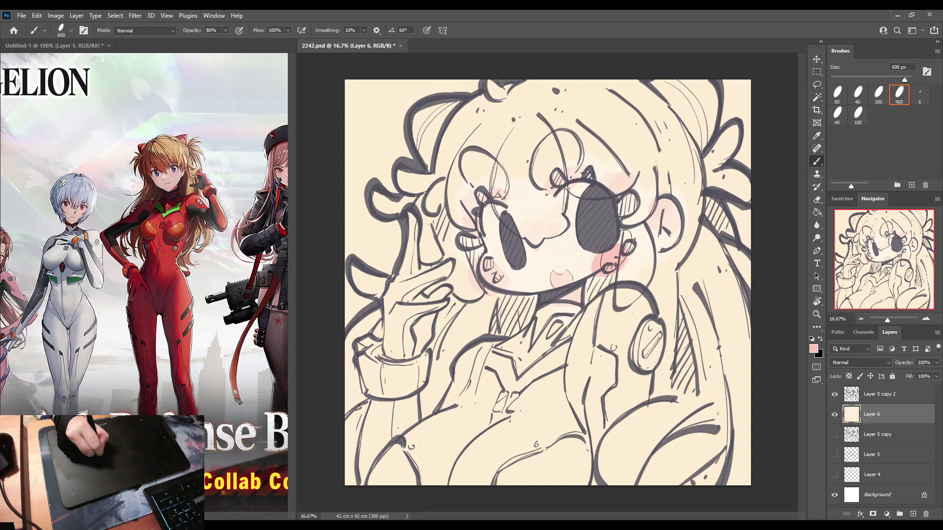
drag(484, 287, 499, 275)
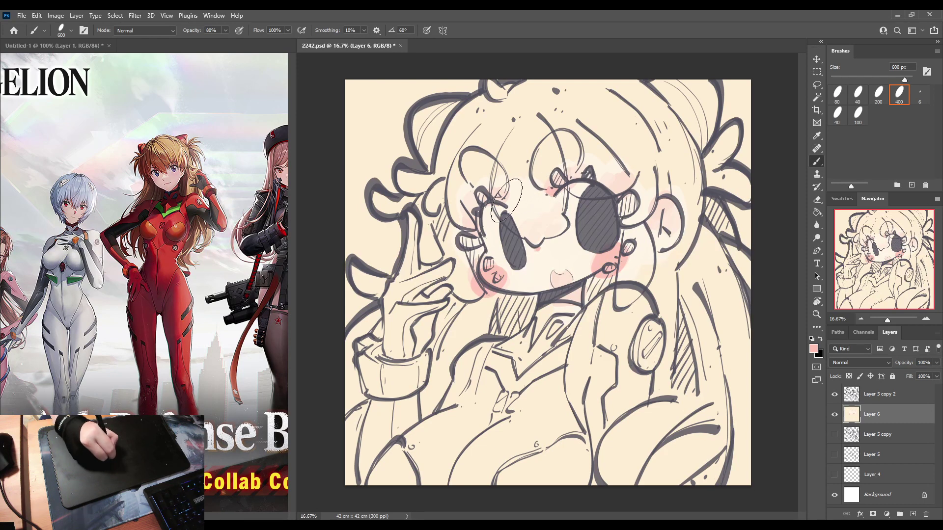
drag(666, 204, 666, 237)
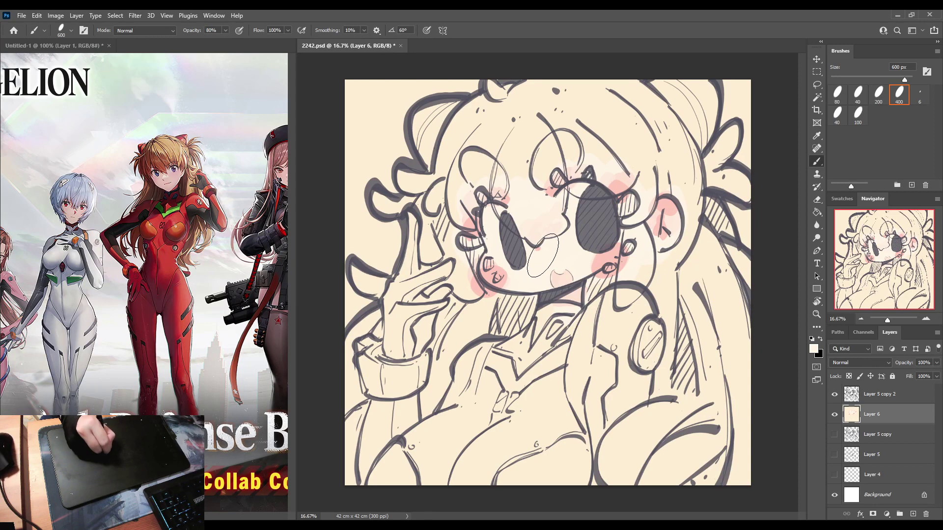
alt+click(541, 248)
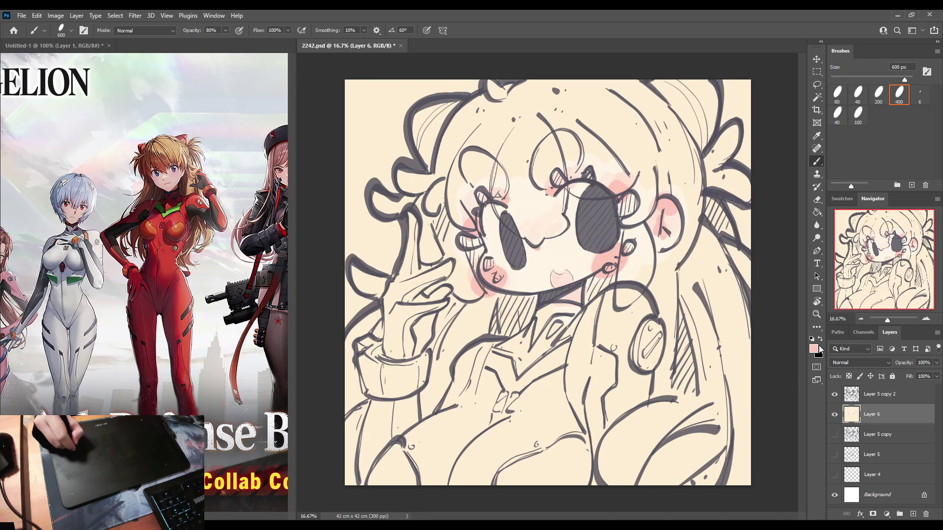
Choose a more saturated pink and intensify the cheeks, eye corners, mouth and inner ear.
key(i)
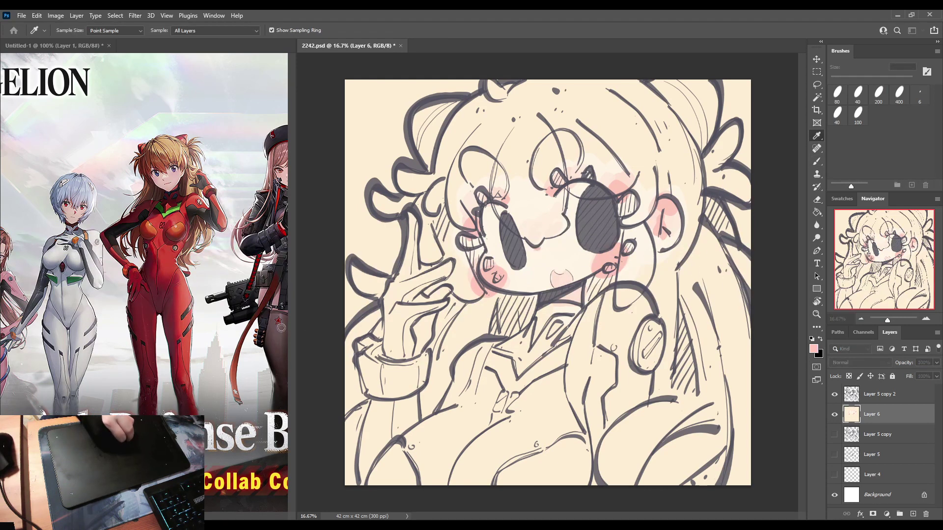
key(Return)
mouse_move(591, 279)
mouse_down()
mouse_move(622, 250)
mouse_move(617, 257)
mouse_up()
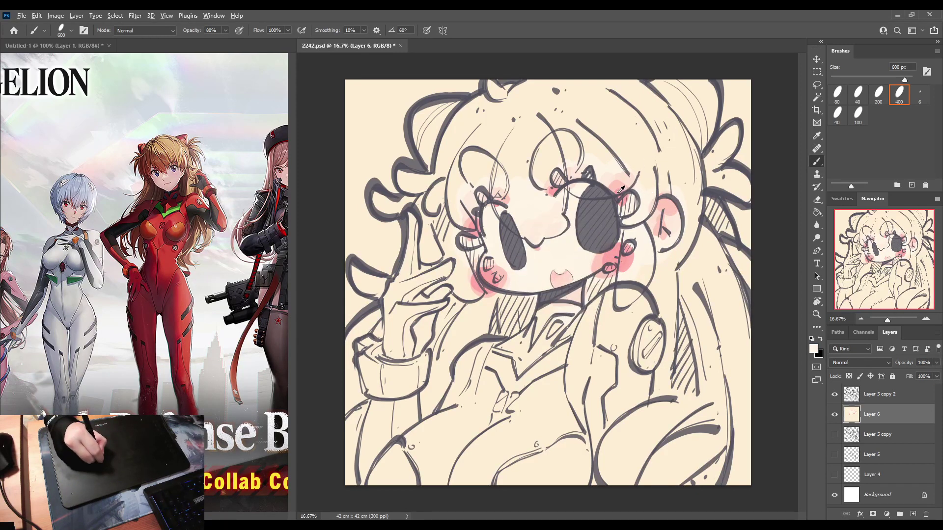
mouse_move(672, 210)
mouse_down()
mouse_move(660, 225)
mouse_move(668, 231)
mouse_move(660, 229)
mouse_move(658, 205)
mouse_up()
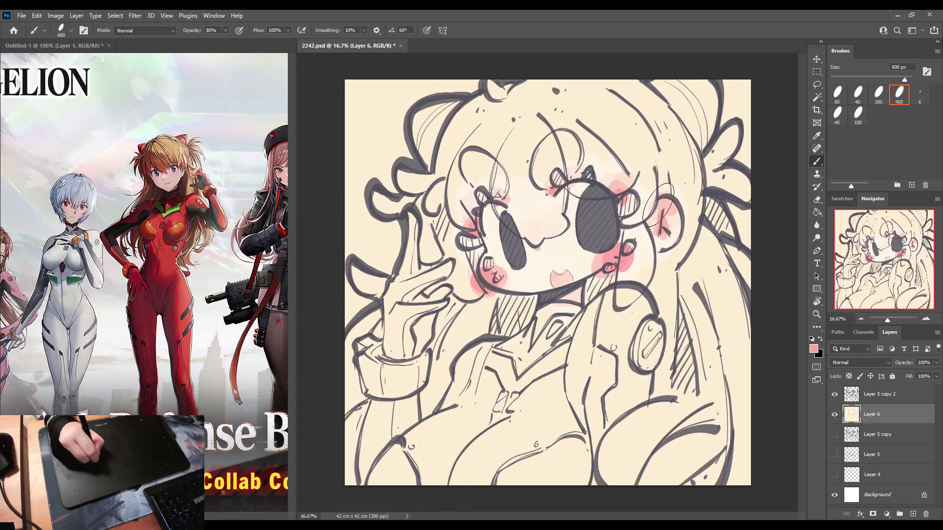
alt+click(656, 219)
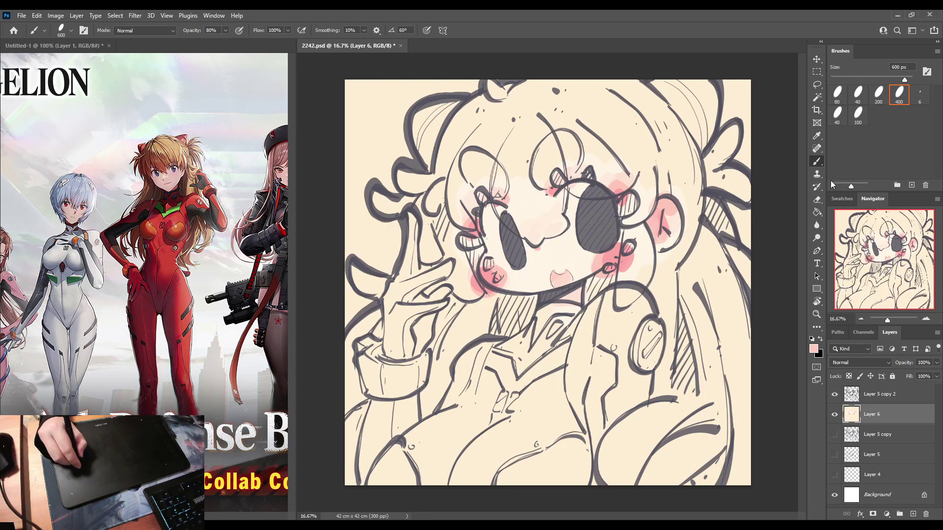
Sample the red-suited character's hair colour from the reference, shift it to a warmer orange, and undo the test dab on the face.
alt+click(168, 146)
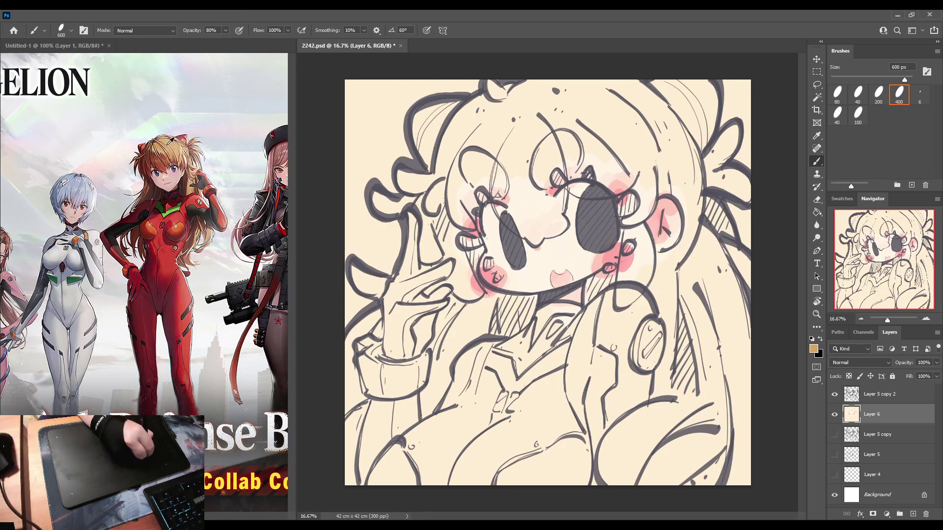
mouse_move(533, 210)
mouse_down()
mouse_move(524, 241)
mouse_move(533, 206)
mouse_up()
key(i)
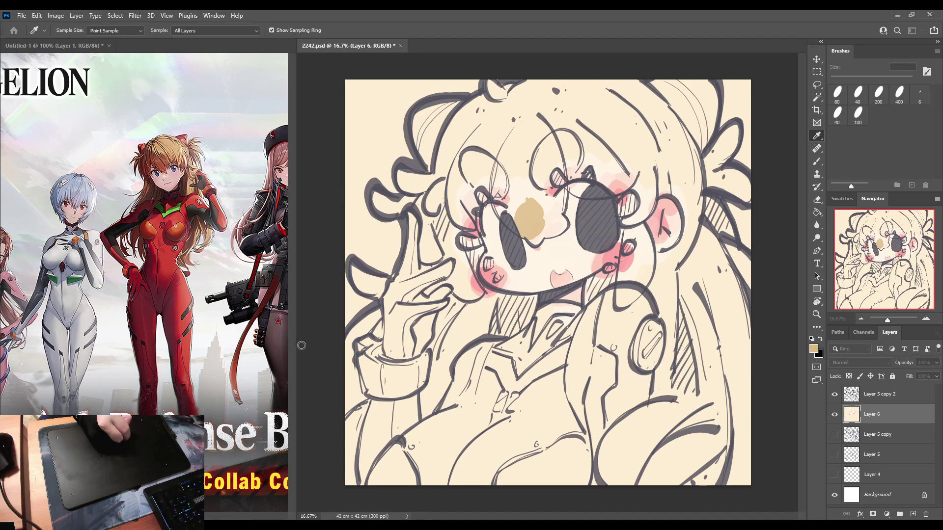
click(455, 317)
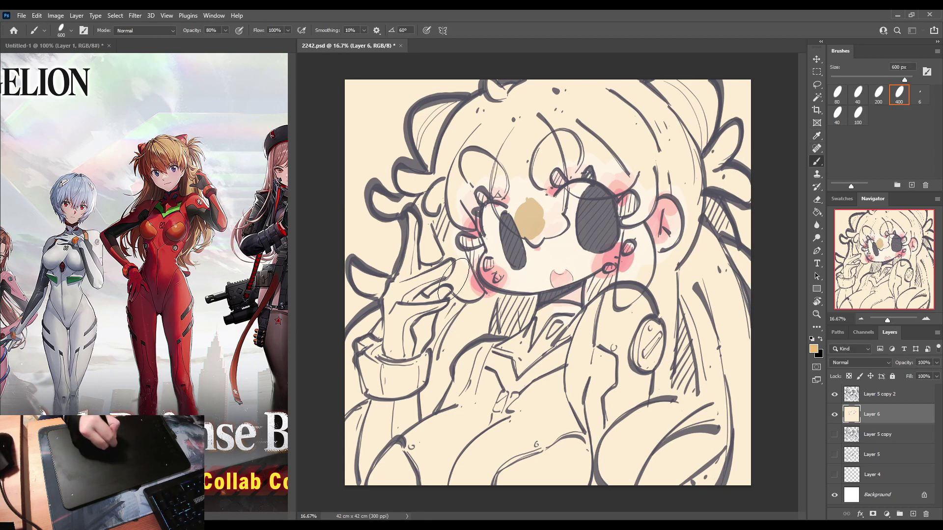
key(ctrl+z)
Block in all the hair with the golden orange, from the bangs and crown down to the long side locks.
mouse_move(516, 178)
mouse_down()
mouse_move(499, 150)
mouse_move(442, 188)
mouse_move(404, 175)
mouse_move(415, 196)
mouse_move(391, 197)
mouse_move(443, 199)
mouse_move(432, 249)
mouse_move(454, 212)
mouse_up()
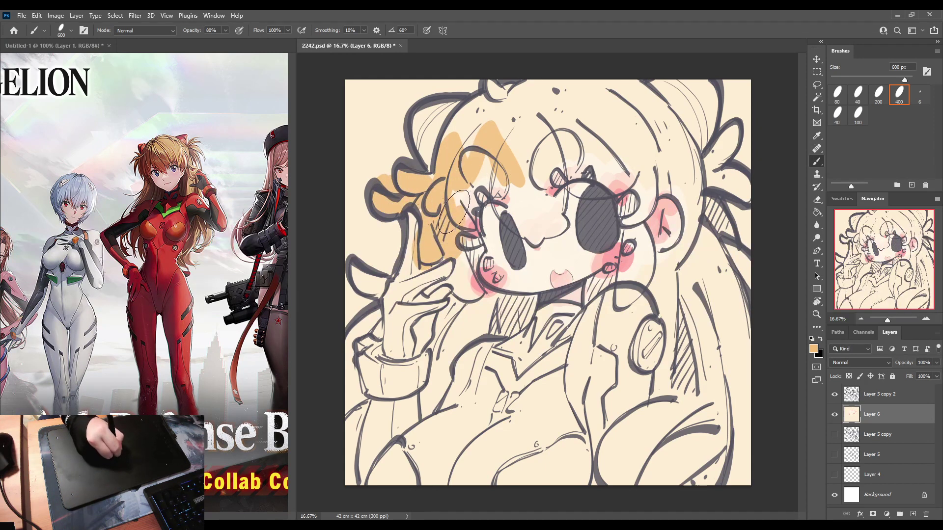
mouse_move(498, 152)
mouse_down()
mouse_move(532, 233)
mouse_move(547, 231)
mouse_move(554, 220)
mouse_move(521, 165)
mouse_move(545, 180)
mouse_move(548, 170)
mouse_move(560, 223)
mouse_move(568, 116)
mouse_move(591, 180)
mouse_move(575, 178)
mouse_move(612, 181)
mouse_move(589, 118)
mouse_up()
mouse_move(631, 202)
mouse_down()
mouse_move(654, 187)
mouse_move(625, 303)
mouse_move(636, 222)
mouse_move(635, 308)
mouse_up()
drag(445, 280, 474, 257)
mouse_move(463, 308)
mouse_down()
mouse_move(432, 286)
mouse_move(410, 303)
mouse_move(373, 289)
mouse_move(356, 268)
mouse_move(369, 312)
mouse_move(341, 349)
mouse_move(359, 361)
mouse_move(344, 413)
mouse_move(348, 487)
mouse_move(425, 396)
mouse_move(413, 419)
mouse_move(429, 324)
mouse_move(521, 314)
mouse_up()
mouse_move(510, 189)
mouse_down()
mouse_move(498, 125)
mouse_move(477, 164)
mouse_move(476, 196)
mouse_move(456, 157)
mouse_move(451, 131)
mouse_move(477, 98)
mouse_move(492, 121)
mouse_move(535, 138)
mouse_move(522, 131)
mouse_move(578, 139)
mouse_move(607, 161)
mouse_move(547, 122)
mouse_move(554, 89)
mouse_move(595, 124)
mouse_move(643, 142)
mouse_move(613, 86)
mouse_move(632, 124)
mouse_move(644, 117)
mouse_move(630, 97)
mouse_move(667, 111)
mouse_move(676, 159)
mouse_move(637, 151)
mouse_move(684, 161)
mouse_move(678, 178)
mouse_move(684, 154)
mouse_move(727, 157)
mouse_move(728, 182)
mouse_move(684, 155)
mouse_move(704, 224)
mouse_move(695, 206)
mouse_move(695, 226)
mouse_move(704, 198)
mouse_move(708, 221)
mouse_move(688, 253)
mouse_move(658, 269)
mouse_move(664, 298)
mouse_move(654, 394)
mouse_move(681, 385)
mouse_move(648, 430)
mouse_move(635, 489)
mouse_move(624, 461)
mouse_move(656, 447)
mouse_move(663, 463)
mouse_move(715, 490)
mouse_move(686, 423)
mouse_move(689, 353)
mouse_move(709, 354)
mouse_move(697, 271)
mouse_move(766, 355)
mouse_move(747, 444)
mouse_move(723, 420)
mouse_move(712, 372)
mouse_move(730, 428)
mouse_move(732, 333)
mouse_move(745, 449)
mouse_up()
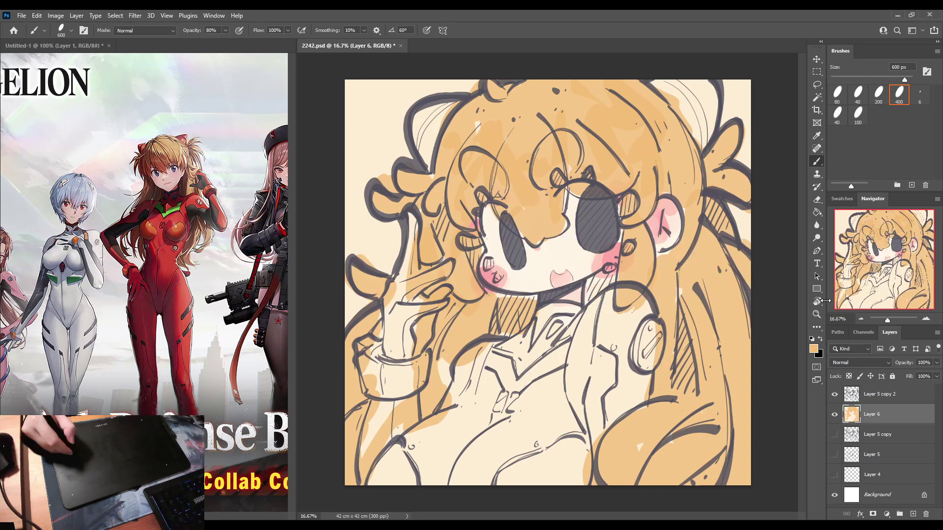
Choose a darker reddish orange and paint shadows on the bangs, behind the neck, along the long locks and across the crown.
alt+click(536, 317)
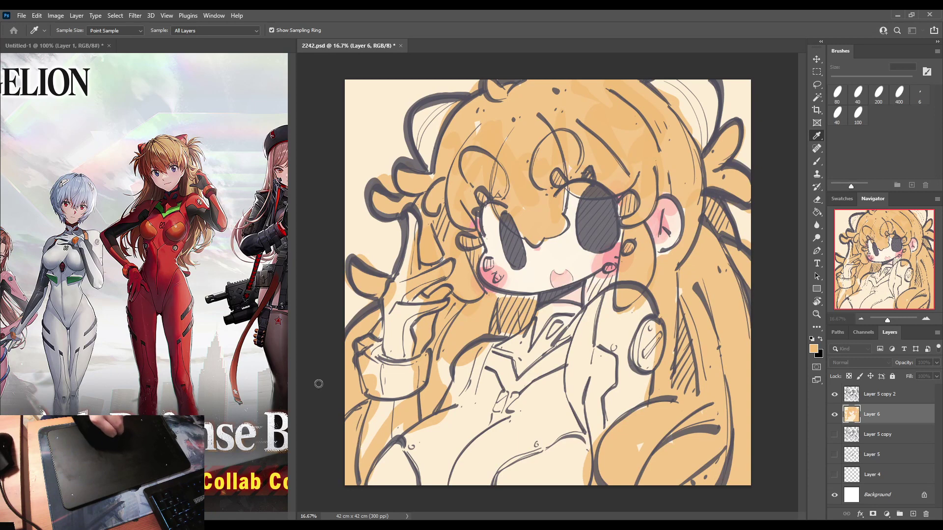
click(442, 323)
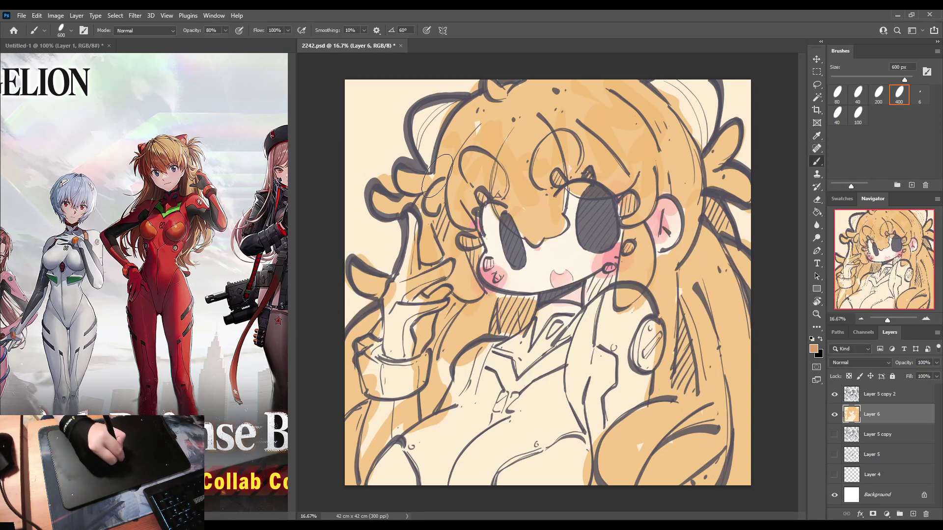
mouse_move(436, 176)
mouse_down()
mouse_move(447, 197)
mouse_move(471, 184)
mouse_move(521, 191)
mouse_move(660, 157)
mouse_up()
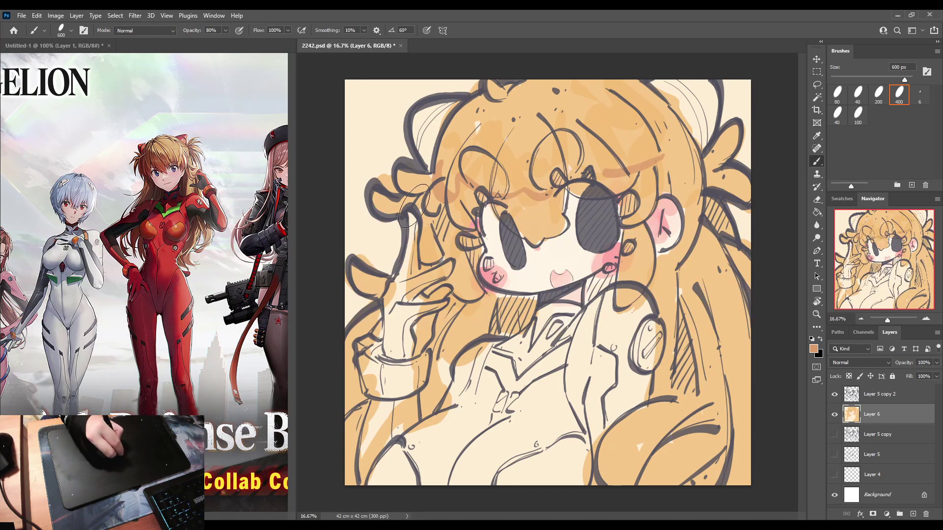
mouse_move(414, 205)
mouse_down()
mouse_move(436, 239)
mouse_move(459, 234)
mouse_move(480, 313)
mouse_move(463, 331)
mouse_move(465, 316)
mouse_move(535, 320)
mouse_move(661, 266)
mouse_up()
mouse_move(688, 317)
mouse_down()
mouse_move(665, 389)
mouse_move(704, 359)
mouse_up()
mouse_move(663, 478)
mouse_down()
mouse_move(694, 432)
mouse_move(678, 475)
mouse_move(716, 406)
mouse_move(718, 314)
mouse_move(734, 278)
mouse_move(691, 162)
mouse_move(753, 191)
mouse_move(737, 216)
mouse_up()
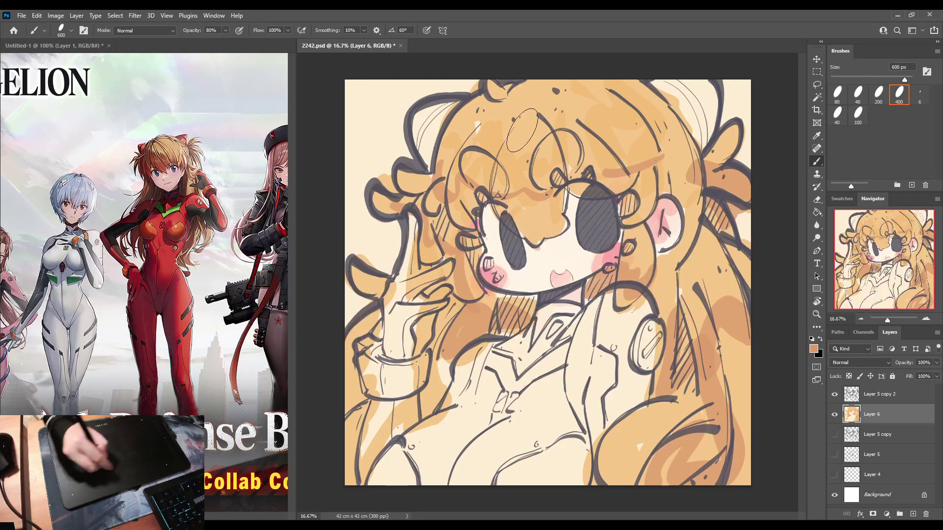
mouse_move(522, 130)
mouse_down()
mouse_move(491, 93)
mouse_move(614, 93)
mouse_up()
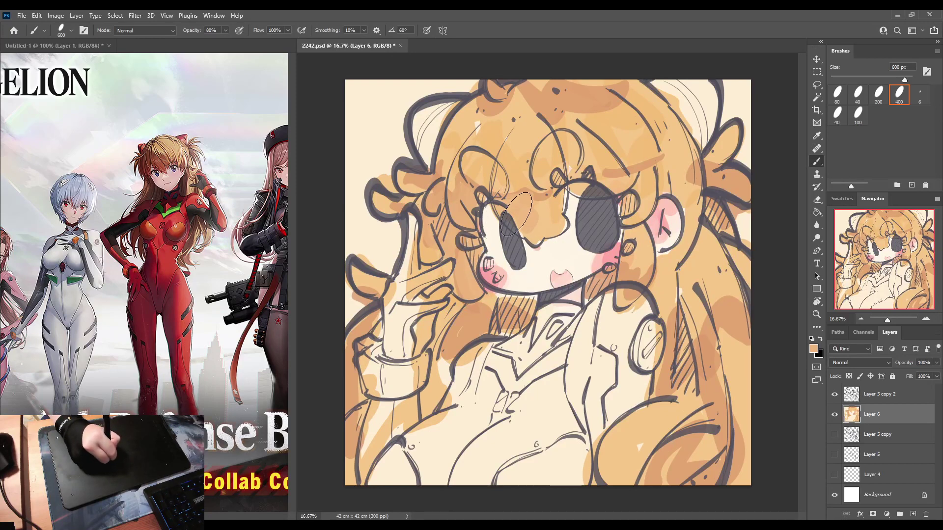
Blend the shadows on the bangs and crown with sampled hair oranges, and undo the dark dab at the top of the head.
mouse_move(547, 225)
mouse_down()
mouse_move(561, 216)
mouse_move(564, 192)
mouse_move(560, 221)
mouse_move(533, 189)
mouse_up()
alt+click(533, 189)
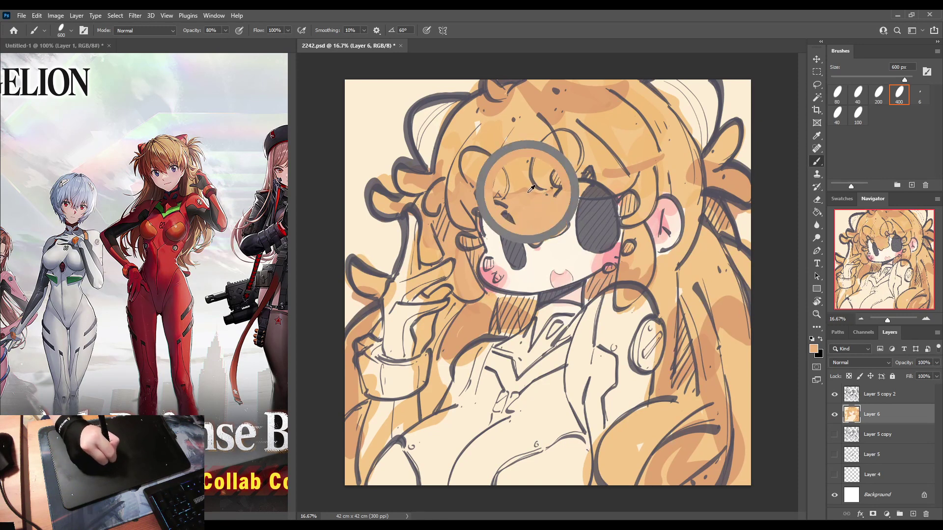
alt+click(610, 177)
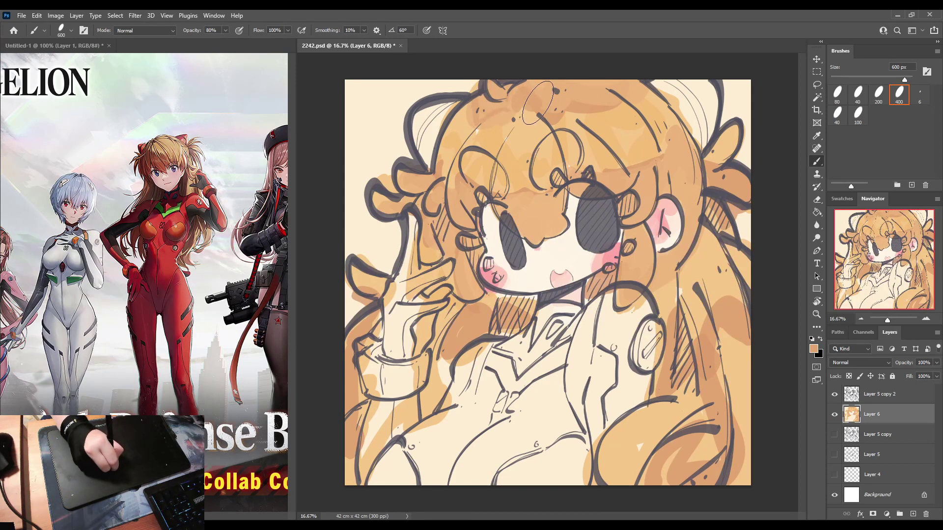
alt+click(508, 101)
alt+click(562, 100)
drag(528, 91, 575, 96)
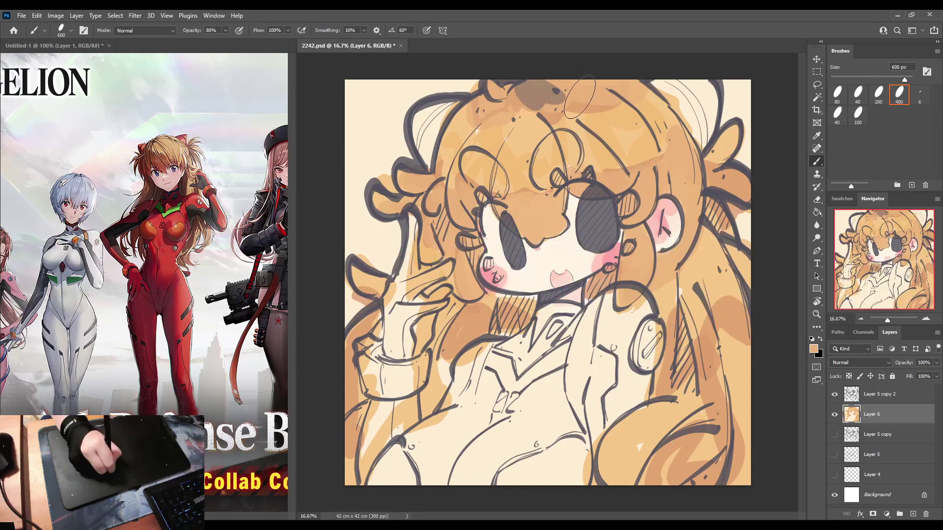
key(ctrl+z)
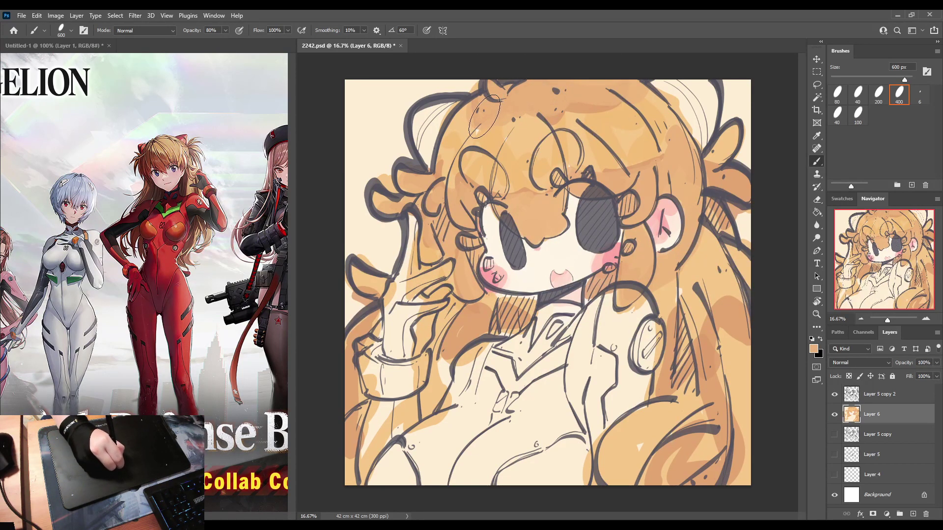
alt+click(554, 108)
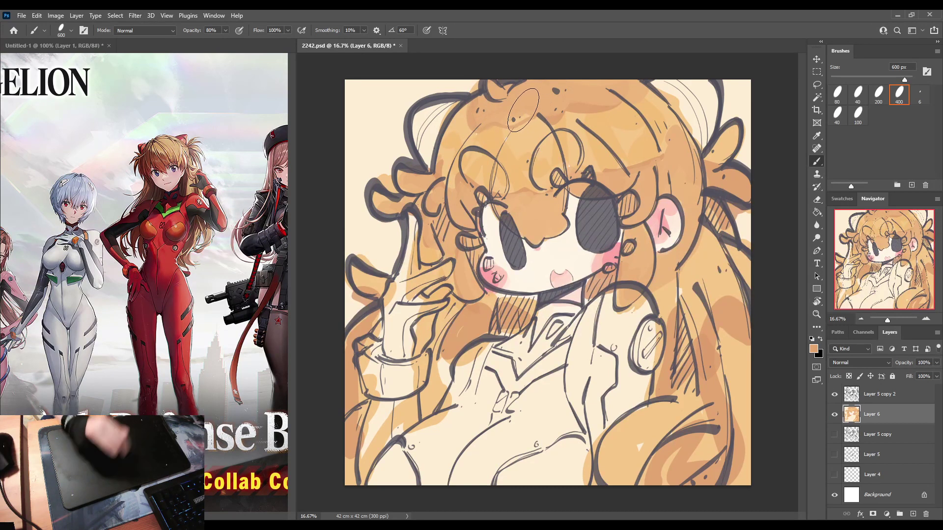
alt+click(524, 109)
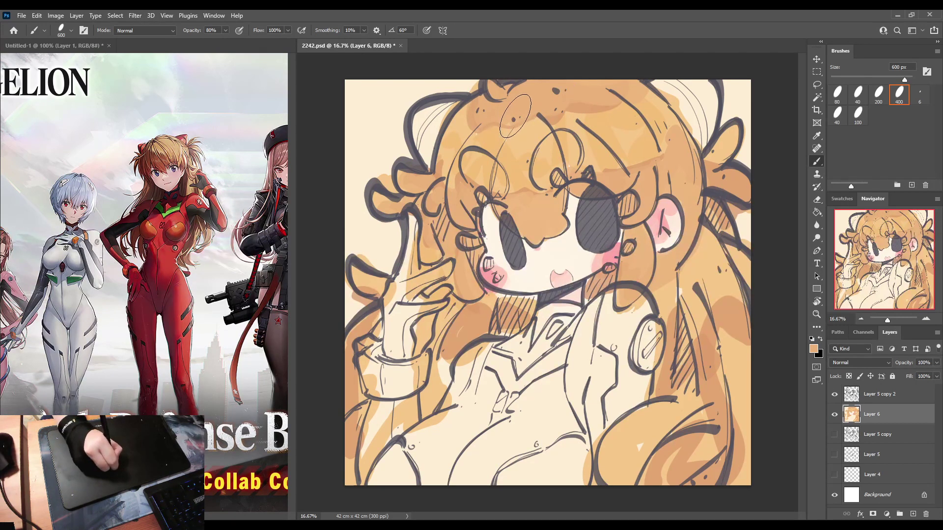
Blend the shadow tones on the outer long lock and the large lower curl using oranges sampled from the hair.
alt+click(741, 337)
mouse_move(726, 344)
mouse_down()
mouse_move(744, 373)
mouse_move(740, 406)
mouse_up()
alt+click(744, 373)
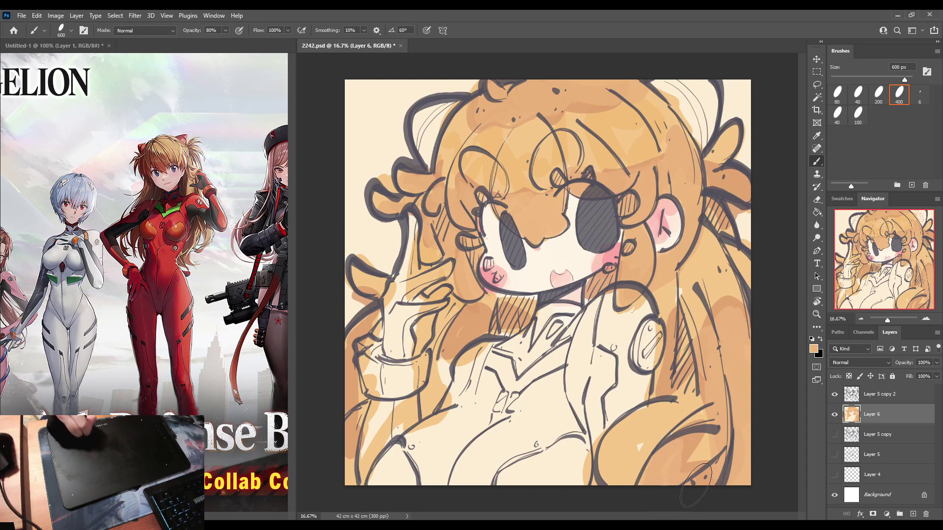
mouse_move(642, 429)
mouse_down()
mouse_move(618, 435)
mouse_move(637, 441)
mouse_move(605, 484)
mouse_move(635, 478)
mouse_move(646, 458)
mouse_move(639, 440)
mouse_move(647, 438)
mouse_move(615, 450)
mouse_move(633, 422)
mouse_up()
alt+click(646, 438)
alt+click(625, 431)
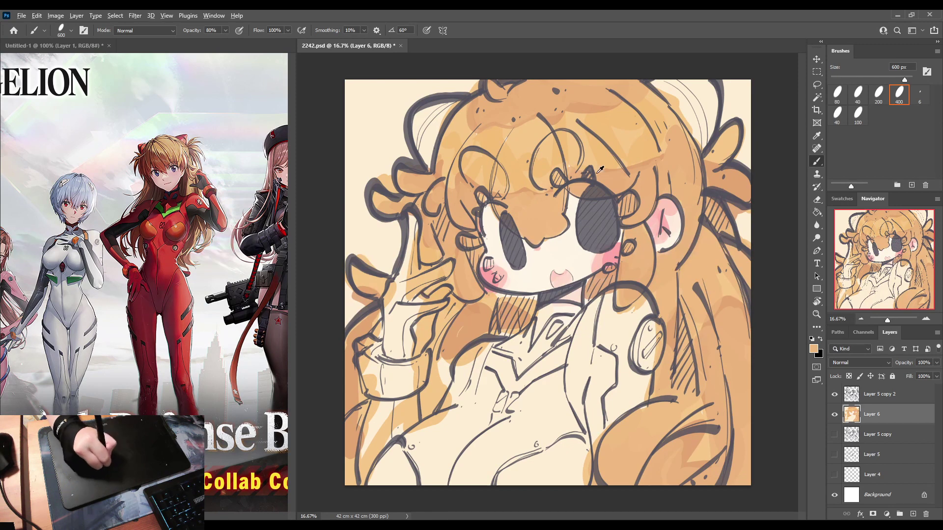
Sample the darker orange from the bangs and fill both looped curls above the eyes, plus the lock beside the raised hand.
alt+click(613, 169)
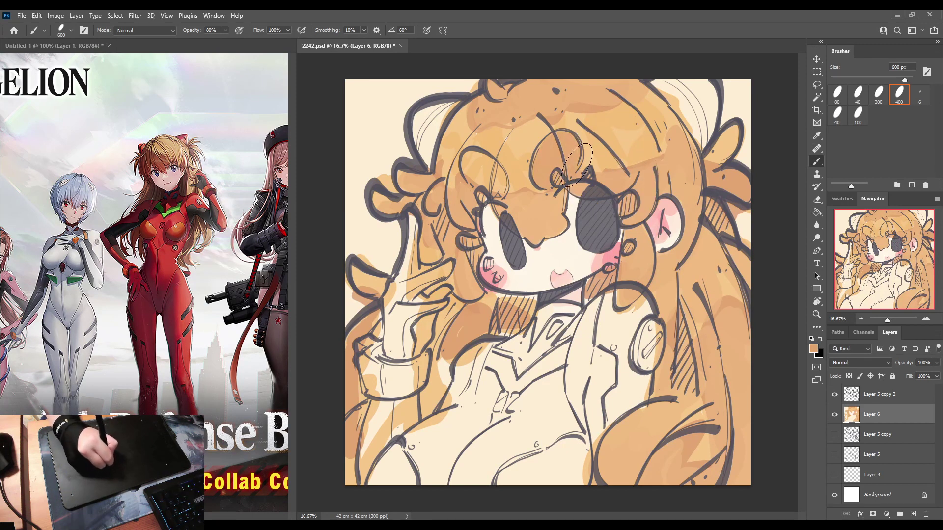
drag(577, 165, 557, 168)
mouse_move(495, 175)
mouse_down()
mouse_move(481, 174)
mouse_move(499, 186)
mouse_up()
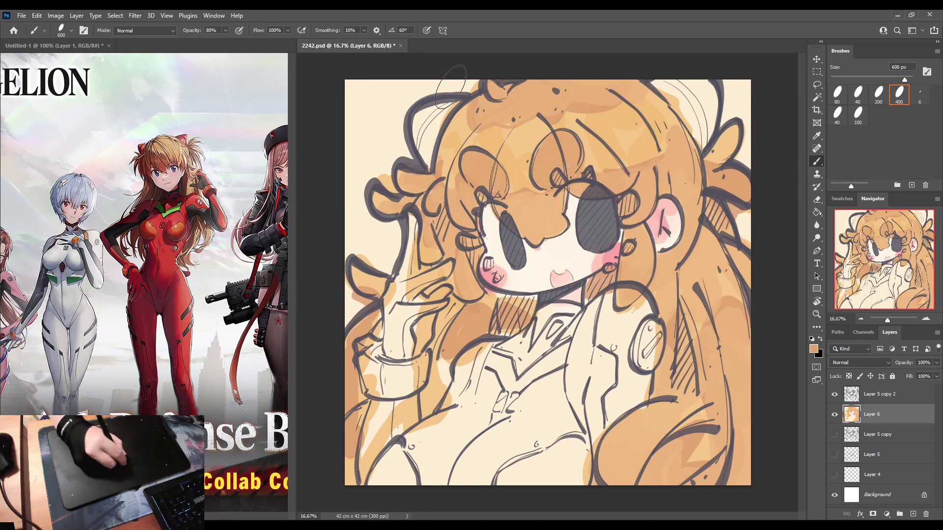
mouse_move(444, 370)
mouse_down()
mouse_move(442, 353)
mouse_move(437, 383)
mouse_up()
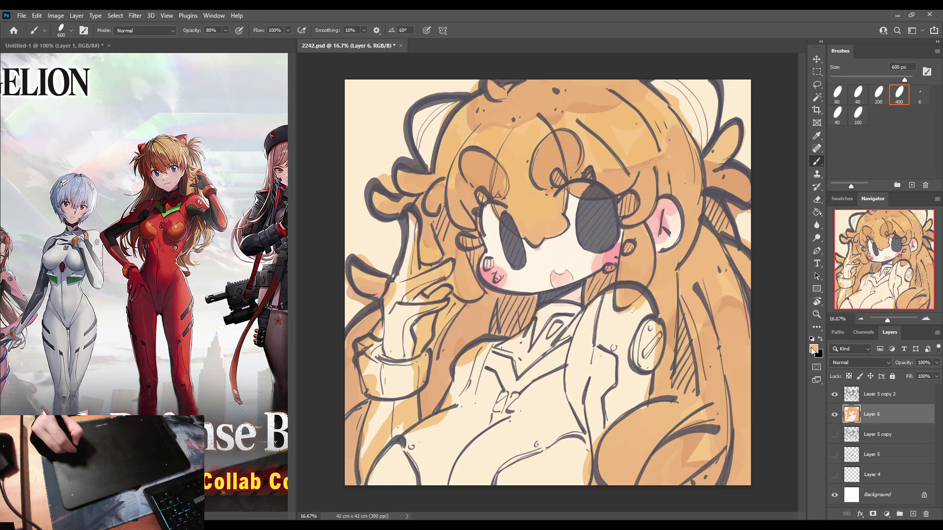
Choose a muted reddish brown and paint deep shadows behind the neck and raised hand, and on the small strands framing the face.
key(i)
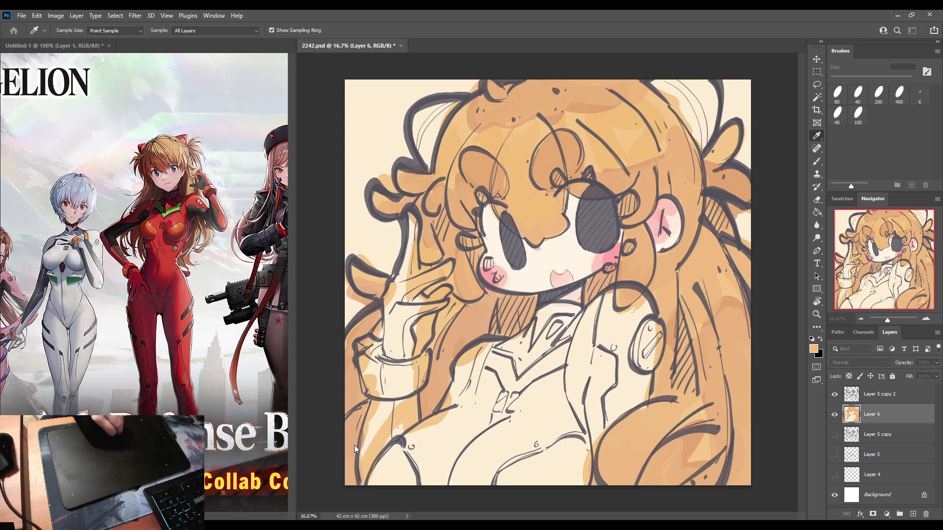
click(284, 358)
click(457, 309)
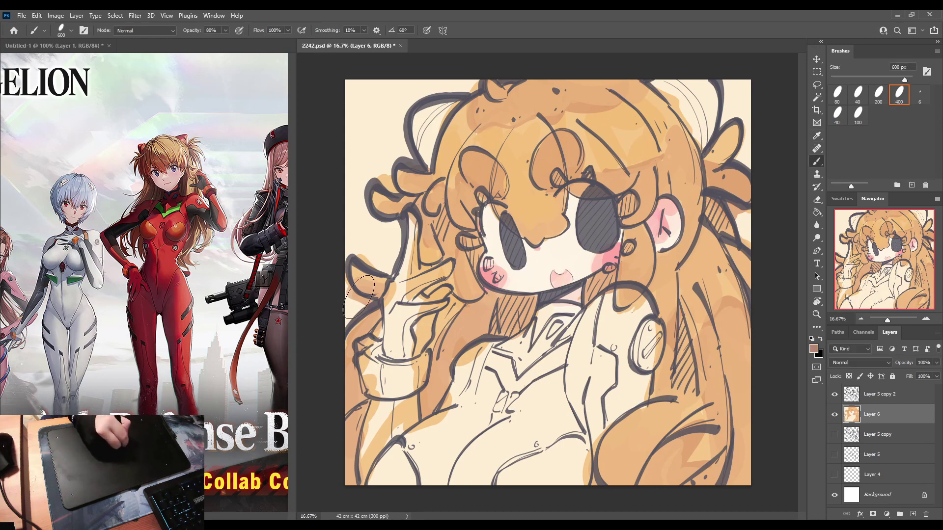
drag(359, 298, 383, 292)
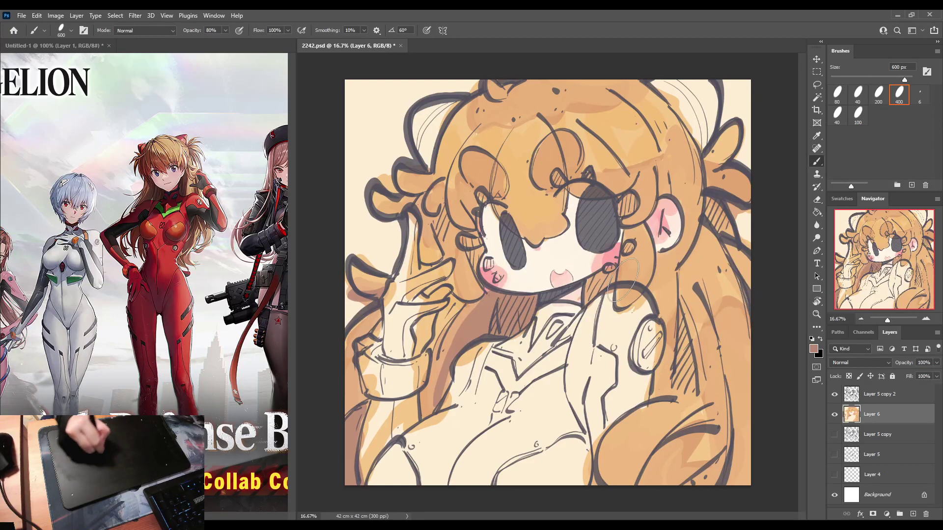
mouse_move(592, 282)
mouse_down()
mouse_move(585, 300)
mouse_move(609, 275)
mouse_up()
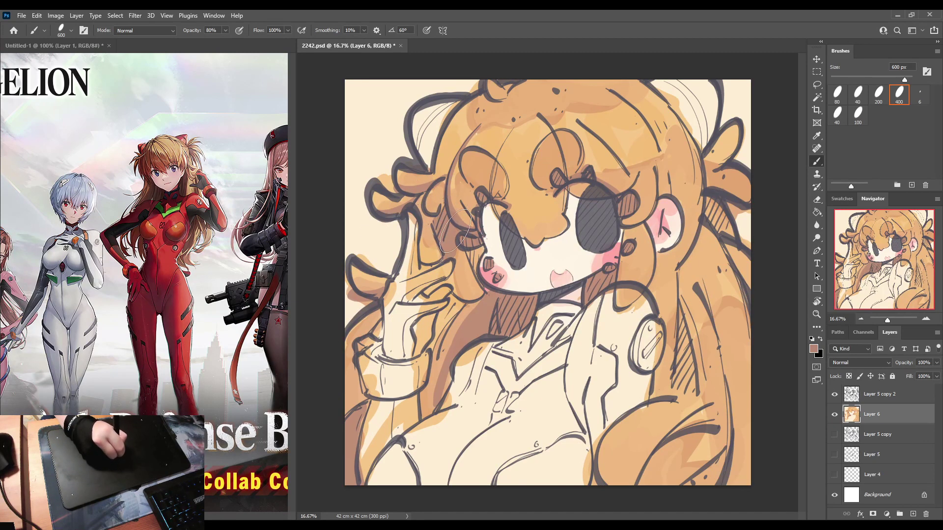
drag(443, 208, 476, 294)
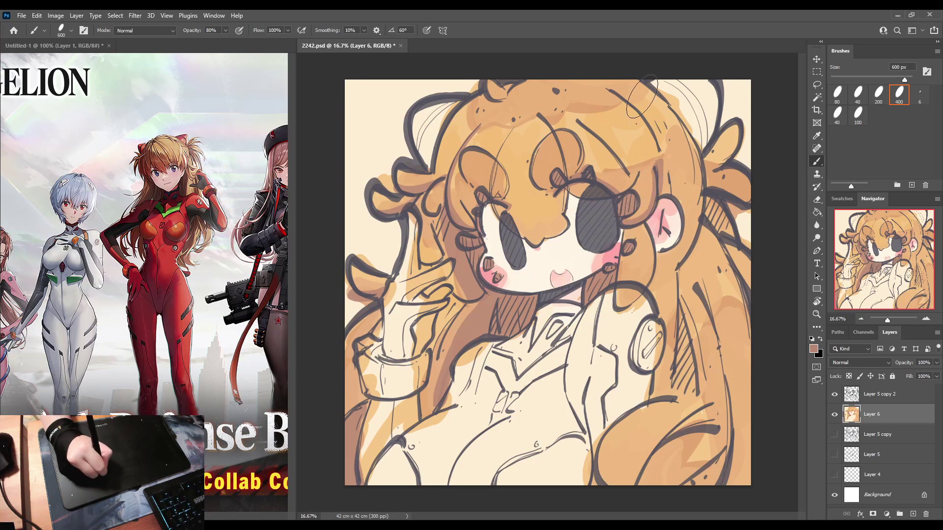
Paint reddish-brown shadows down the back hair from the crown, along its outer edge, beside the shoulder and under the lower curl.
mouse_move(634, 79)
mouse_down()
mouse_move(677, 123)
mouse_move(699, 205)
mouse_move(682, 258)
mouse_up()
key(ctrl+z)
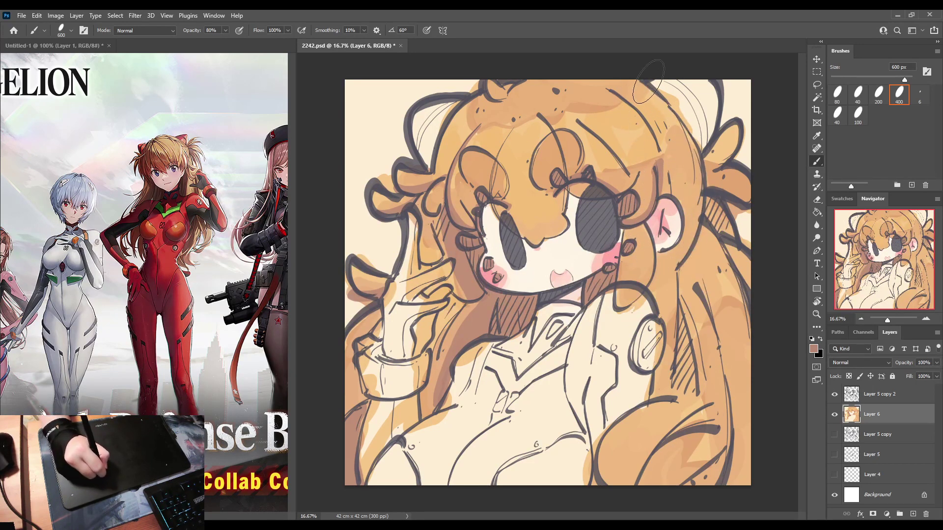
mouse_move(648, 85)
mouse_down()
mouse_move(681, 138)
mouse_move(663, 191)
mouse_up()
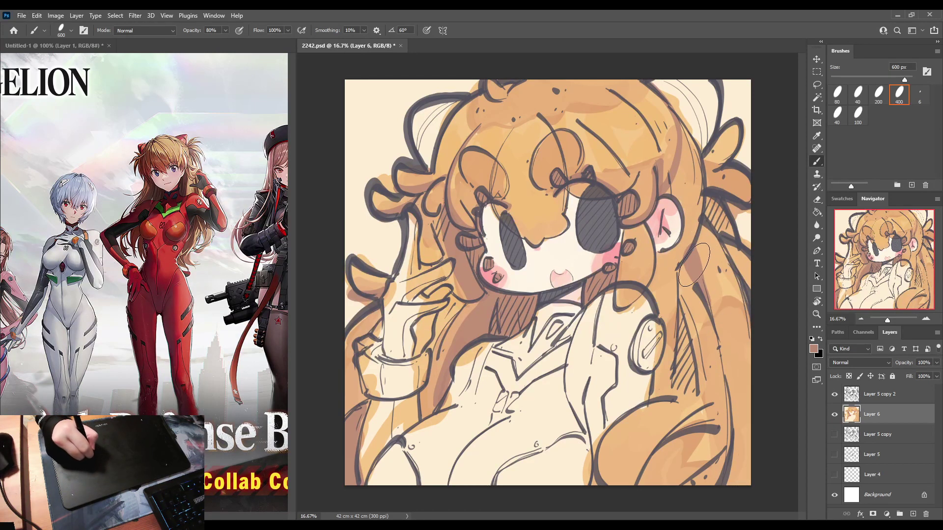
drag(734, 305, 724, 499)
drag(750, 383, 741, 485)
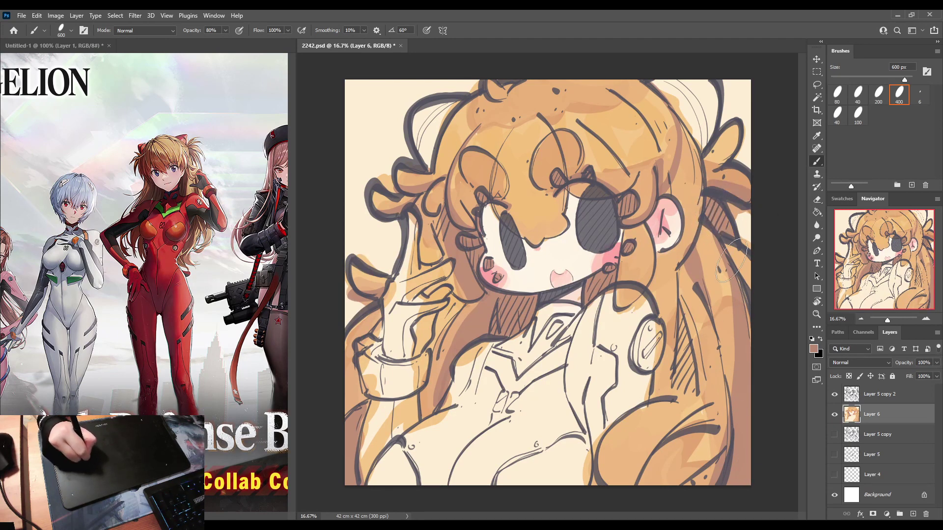
mouse_move(680, 280)
mouse_down()
mouse_move(675, 389)
mouse_move(685, 402)
mouse_move(681, 318)
mouse_move(689, 377)
mouse_move(681, 407)
mouse_move(683, 352)
mouse_up()
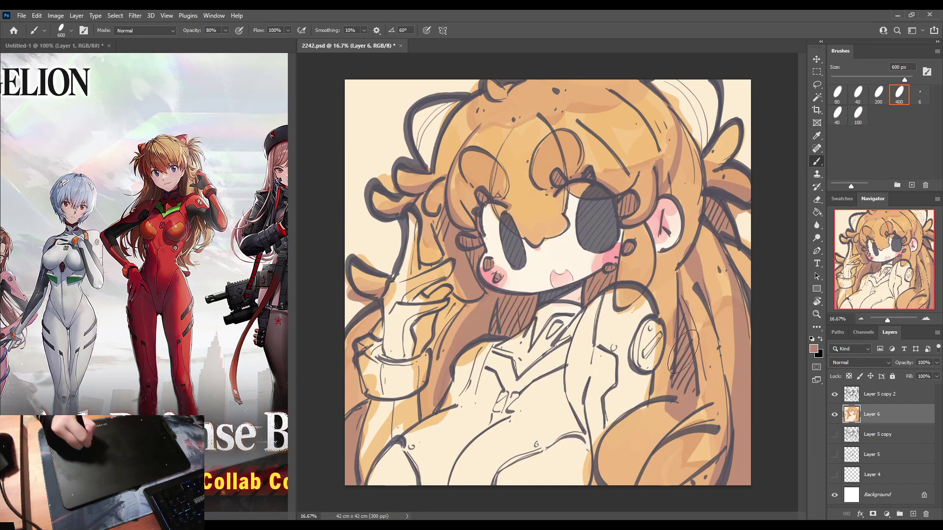
mouse_move(676, 276)
mouse_down()
mouse_move(660, 299)
mouse_move(666, 383)
mouse_move(672, 290)
mouse_move(663, 384)
mouse_up()
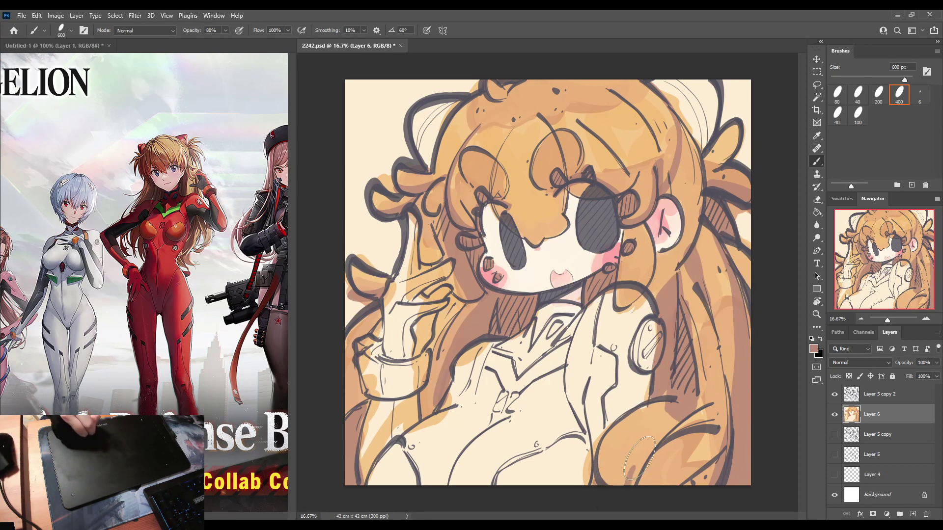
mouse_move(640, 458)
mouse_down()
mouse_move(703, 410)
mouse_move(662, 441)
mouse_move(644, 494)
mouse_move(720, 457)
mouse_move(663, 485)
mouse_move(707, 463)
mouse_move(645, 417)
mouse_up()
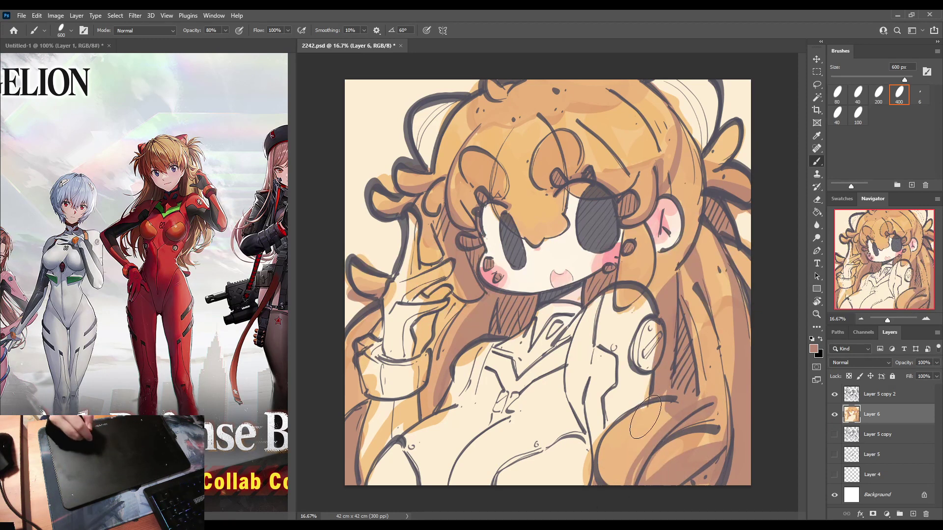
Soften the lower curl's shadow with sampled hair tones, and undo the last three strokes.
alt+click(634, 467)
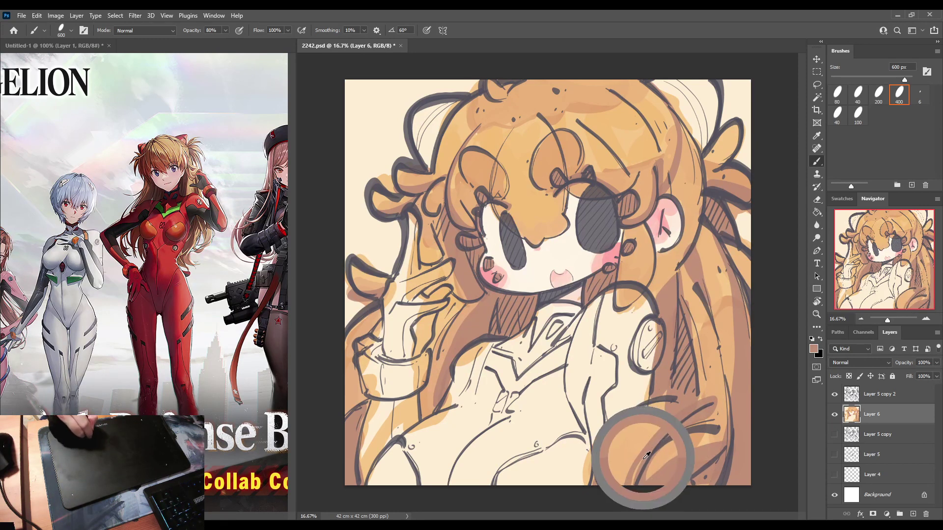
alt+click(707, 470)
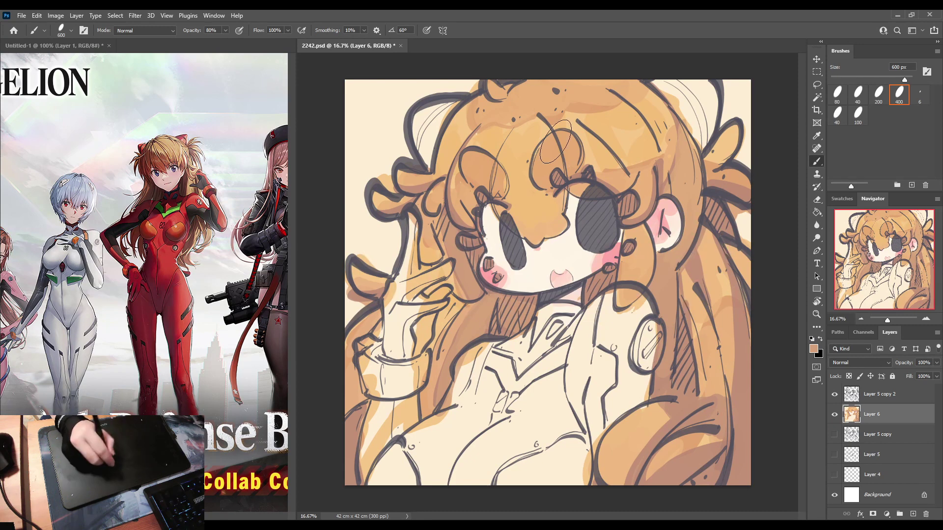
key(ctrl+z)
key(ctrl+z)
key(ctrl+z)
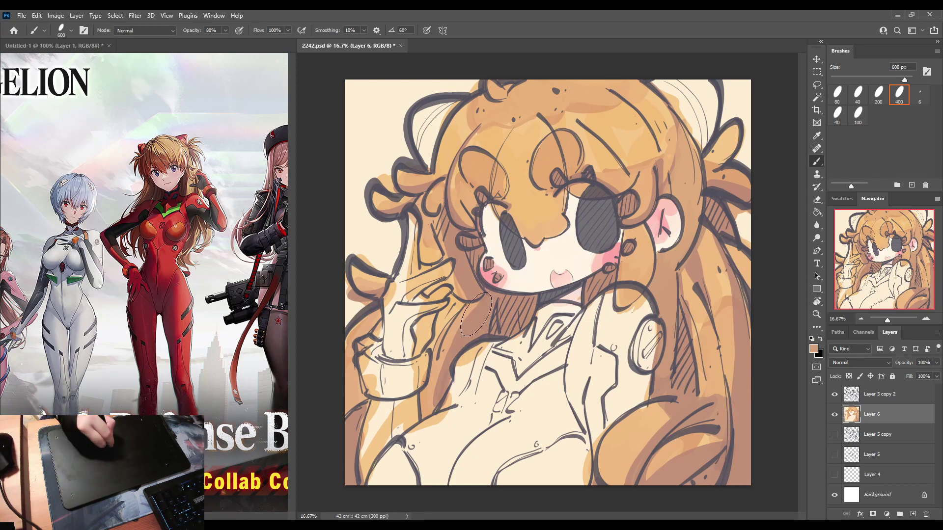
Sample the hair's shadow brown and shade the back hair above and behind the ear.
drag(679, 111, 669, 179)
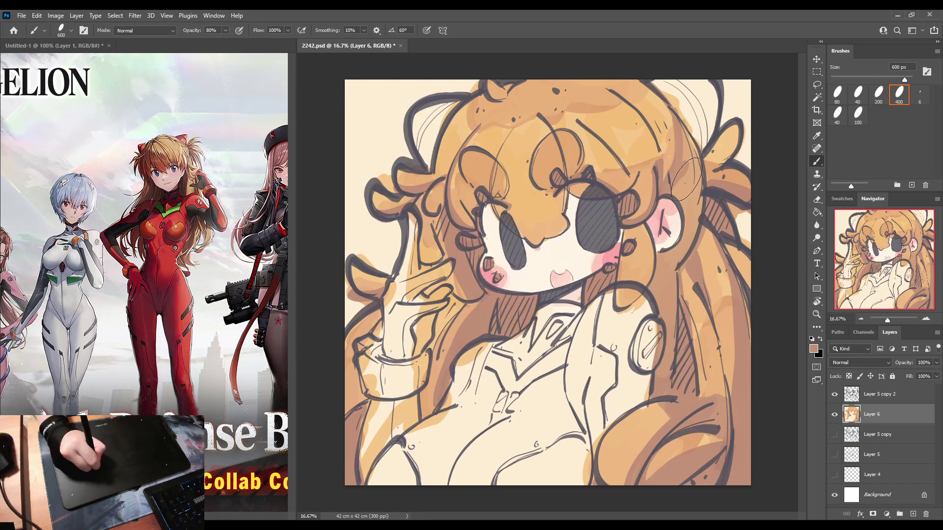
alt+click(683, 176)
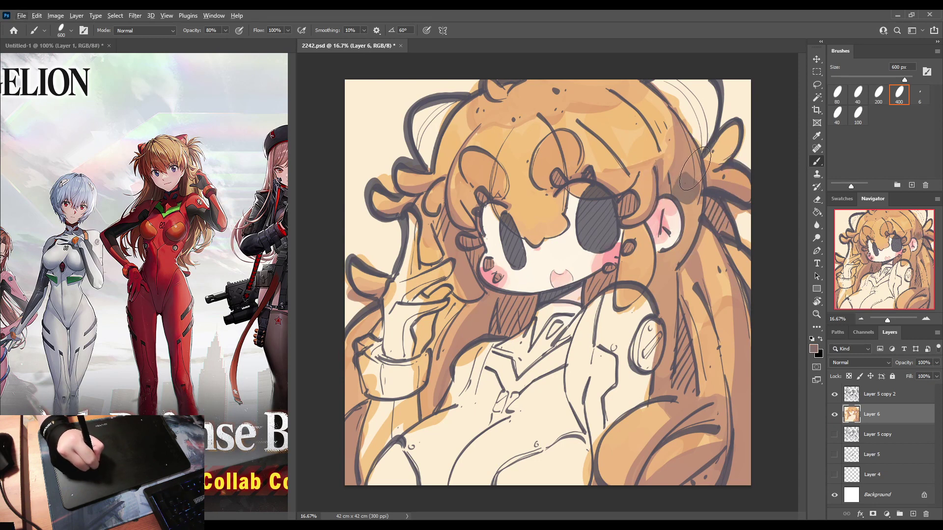
alt+click(691, 173)
mouse_move(690, 174)
mouse_down()
mouse_move(680, 252)
mouse_move(664, 262)
mouse_move(663, 289)
mouse_up()
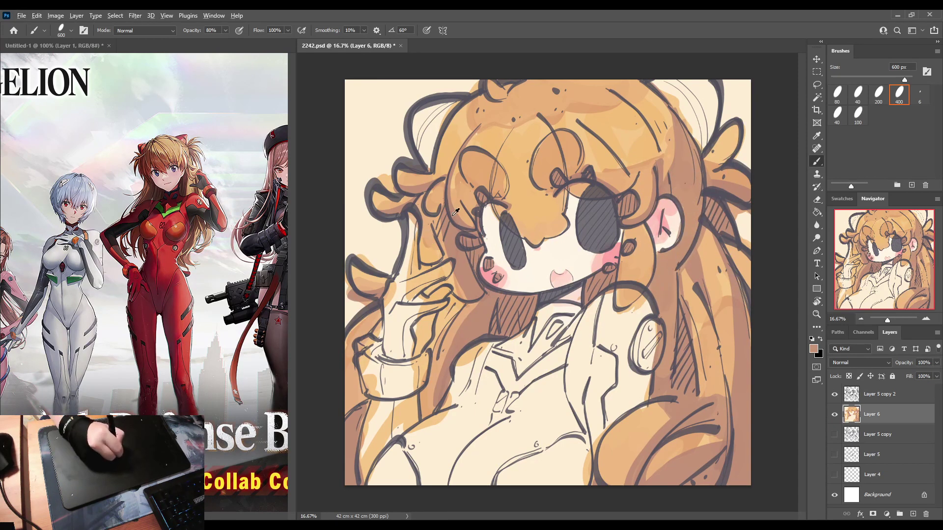
Darken the looped curls of the bangs and add brown shadow strokes along the strands and crown.
drag(473, 165, 504, 187)
mouse_move(548, 157)
mouse_down()
mouse_move(556, 135)
mouse_move(526, 149)
mouse_move(594, 117)
mouse_move(613, 140)
mouse_move(585, 123)
mouse_move(614, 147)
mouse_up()
drag(619, 98, 646, 110)
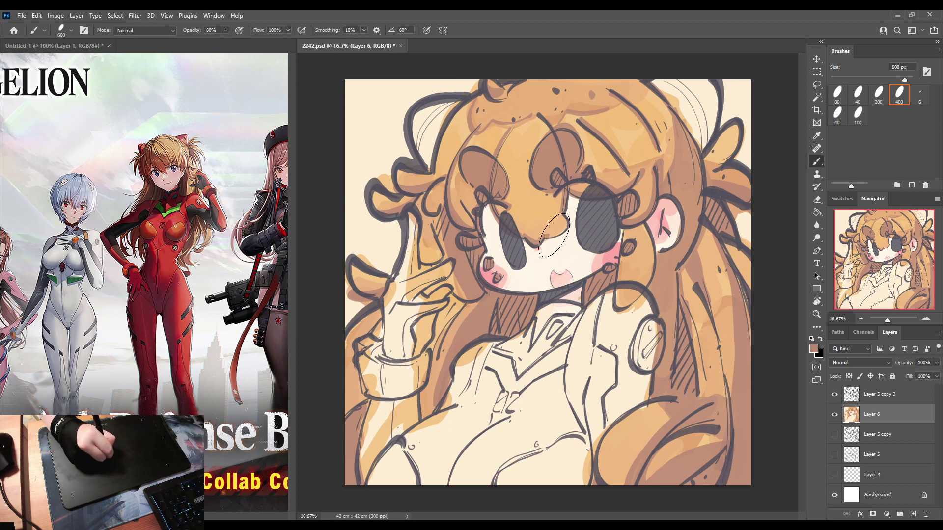
Blend and reshape the tip of the bangs between the eyes with sampled hair oranges and the face's skin tone.
alt+click(535, 236)
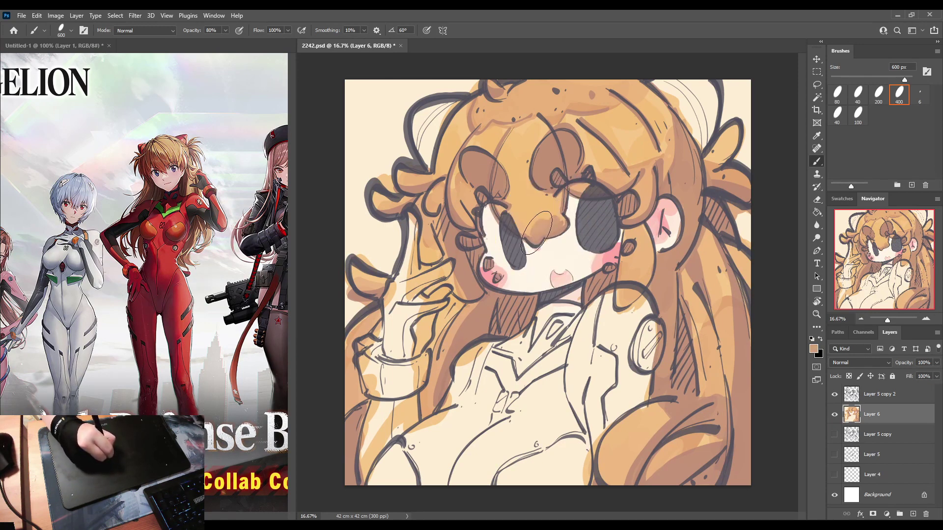
alt+click(526, 220)
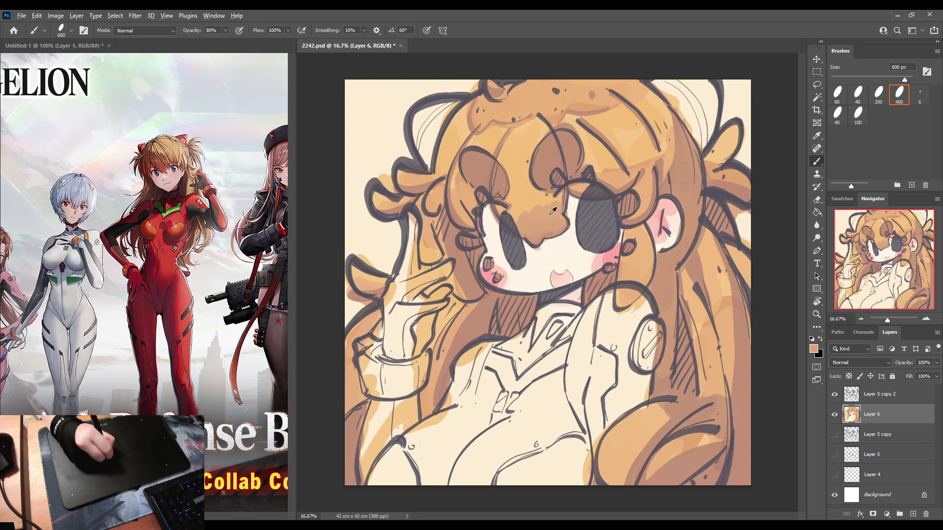
alt+click(529, 211)
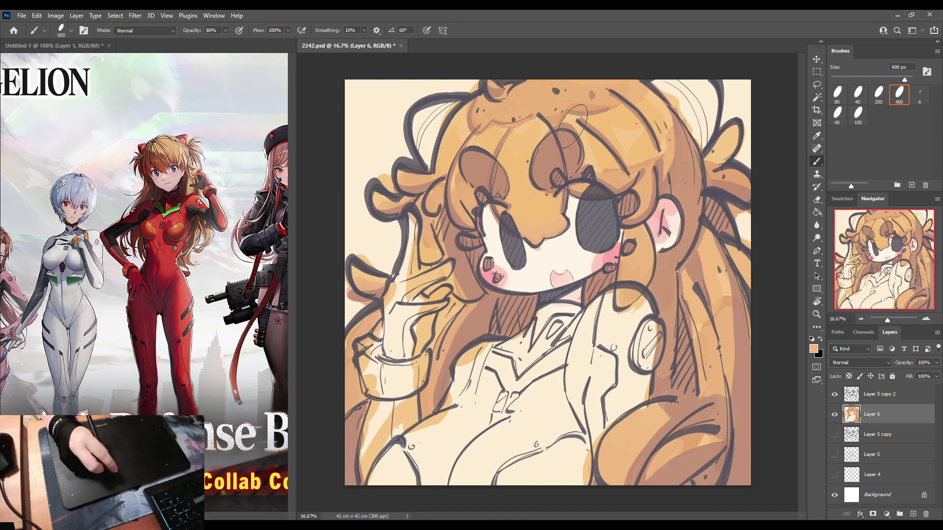
alt+click(543, 257)
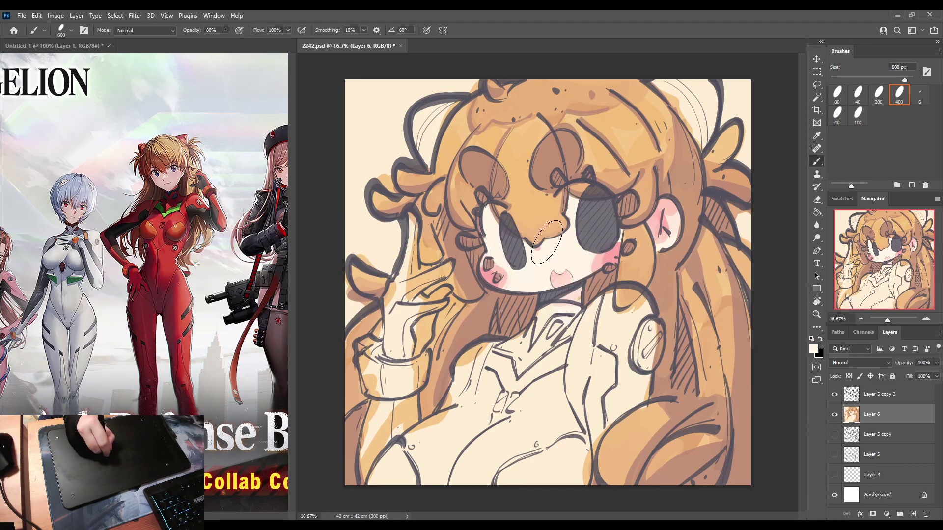
alt+click(550, 235)
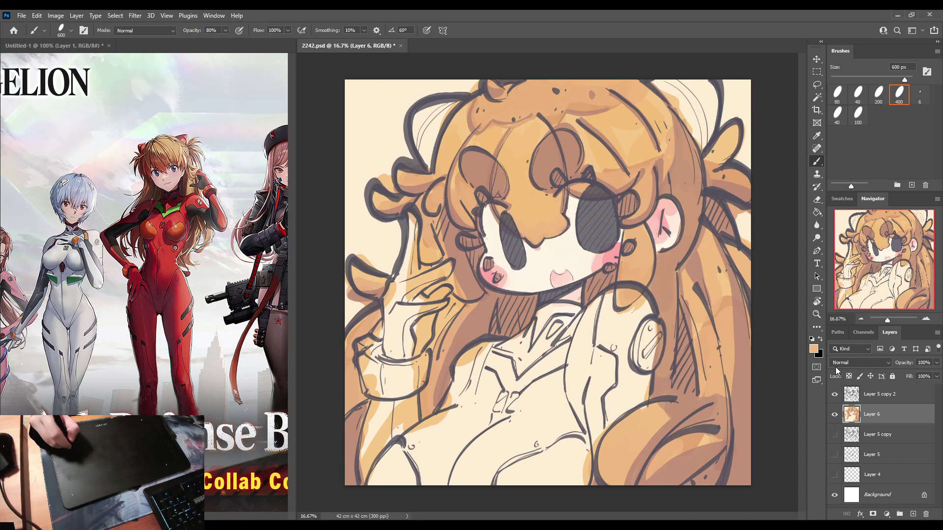
Shade the back hair around the ear and add small brown marks on the crown with sampled hair browns.
key(i)
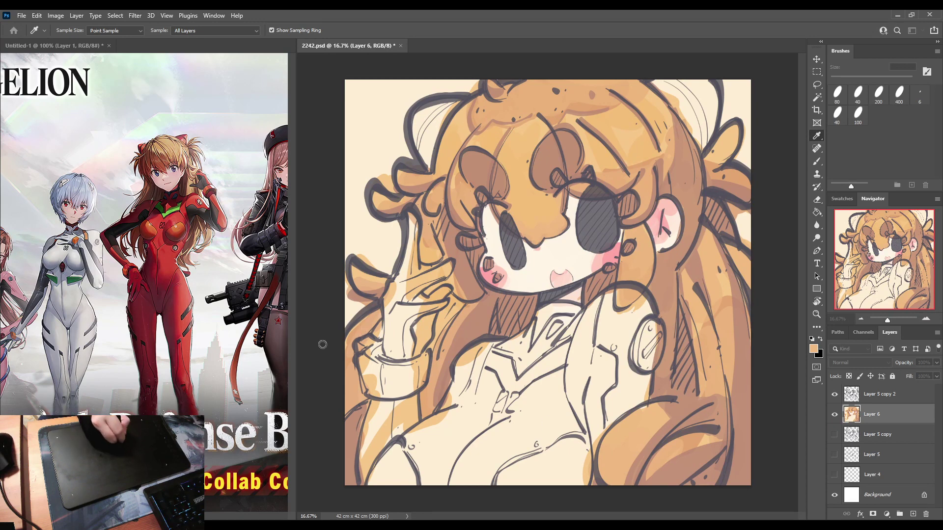
key(b)
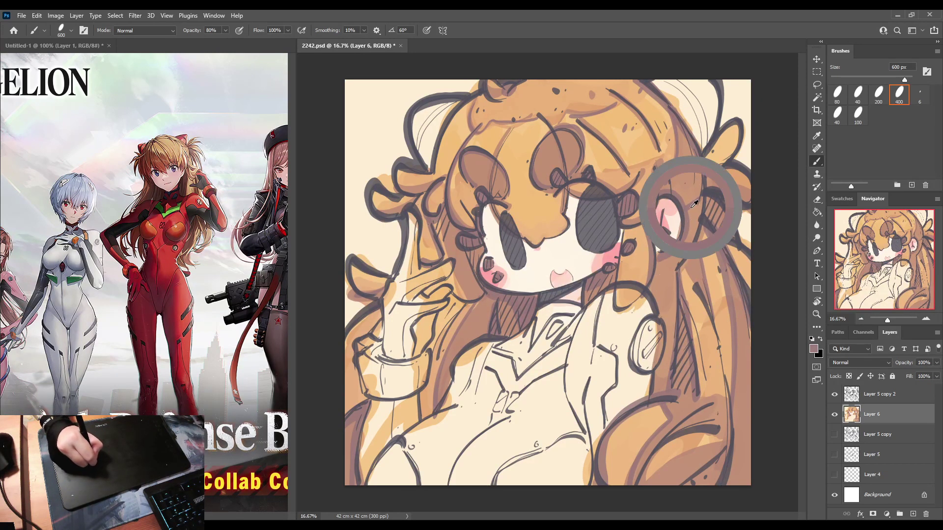
mouse_move(691, 219)
mouse_down()
mouse_move(697, 212)
mouse_move(672, 265)
mouse_up()
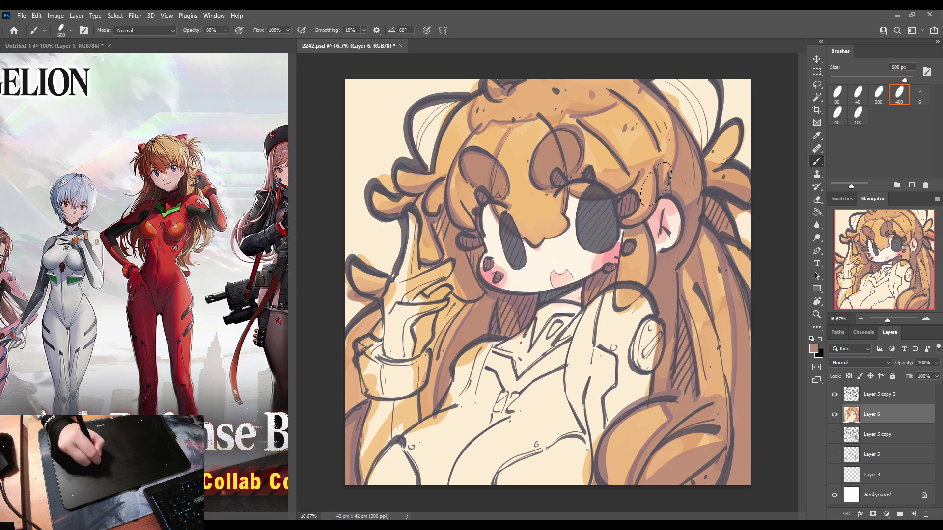
alt+click(666, 191)
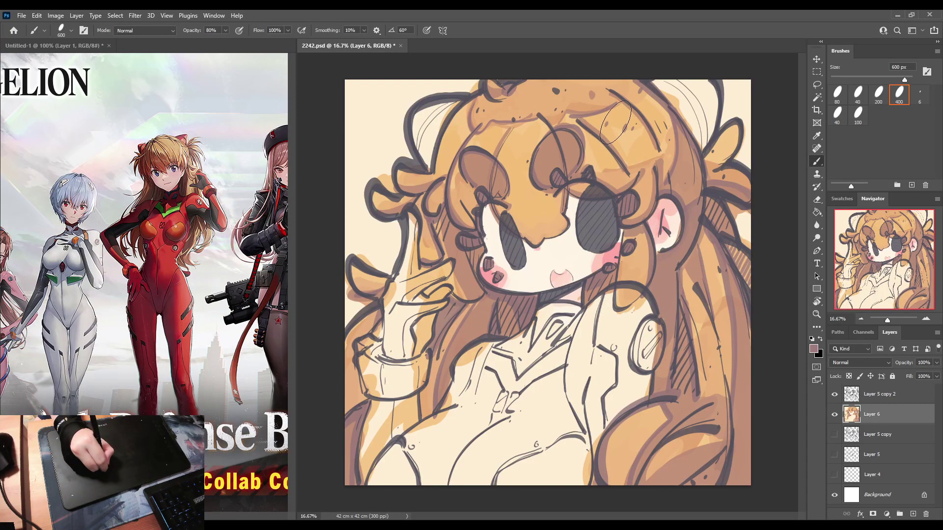
alt+click(676, 420)
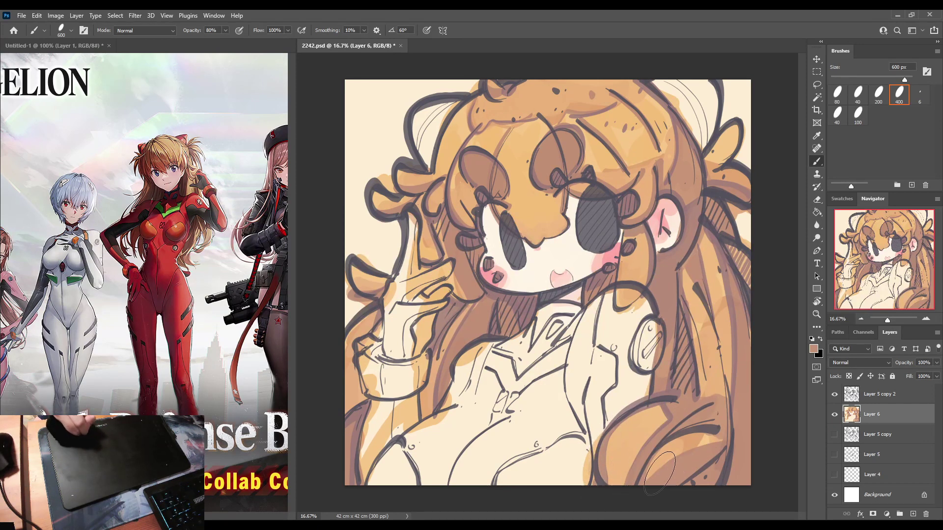
alt+click(666, 416)
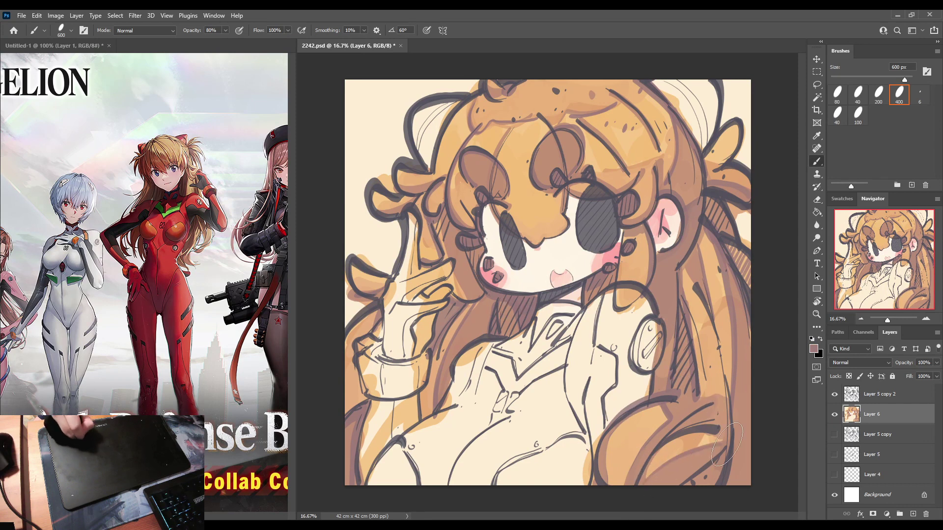
alt+click(713, 252)
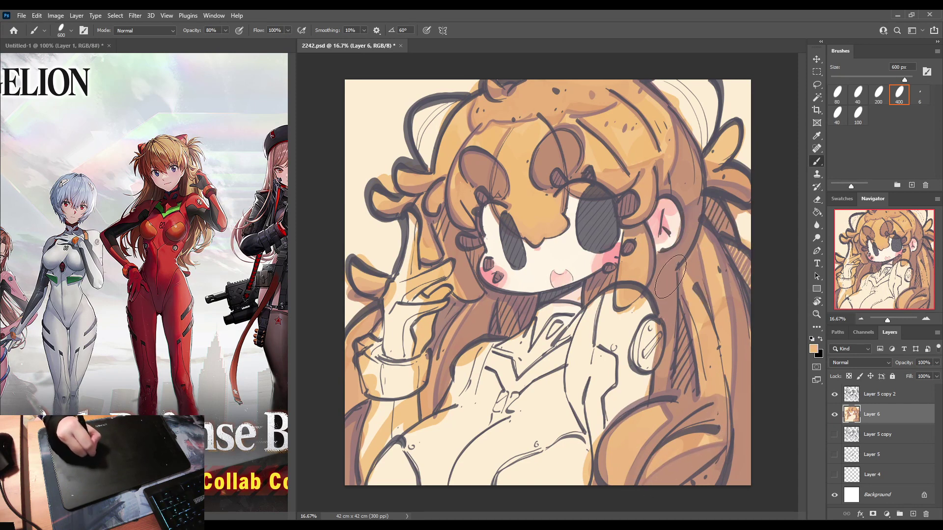
Undo the last stroke, dab light orange highlights on the hair below the ear, and sample the hair tones beside it.
key(ctrl+z)
click(663, 281)
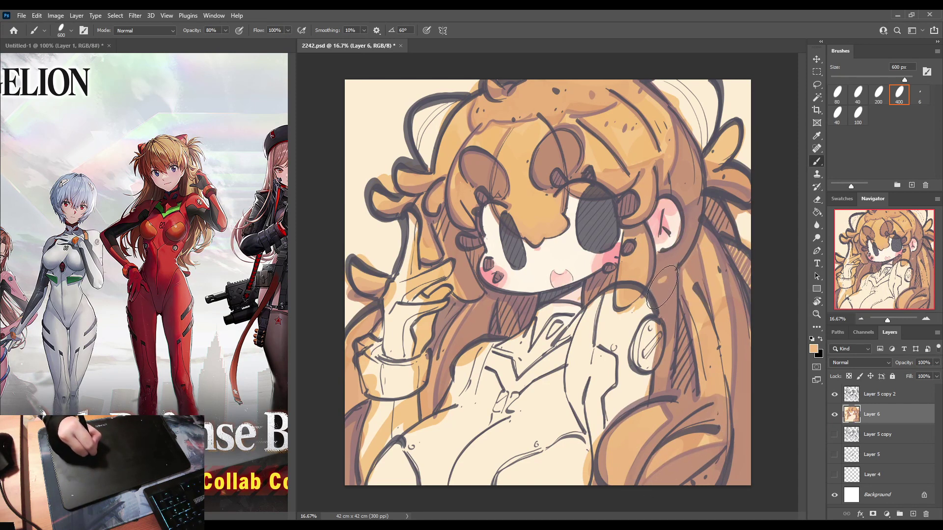
click(664, 287)
click(661, 294)
alt+click(642, 236)
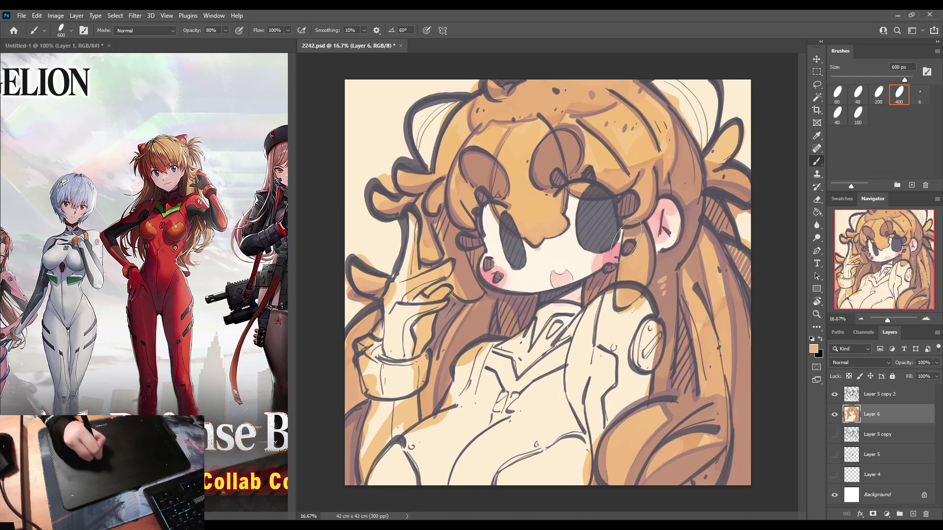
alt+click(652, 230)
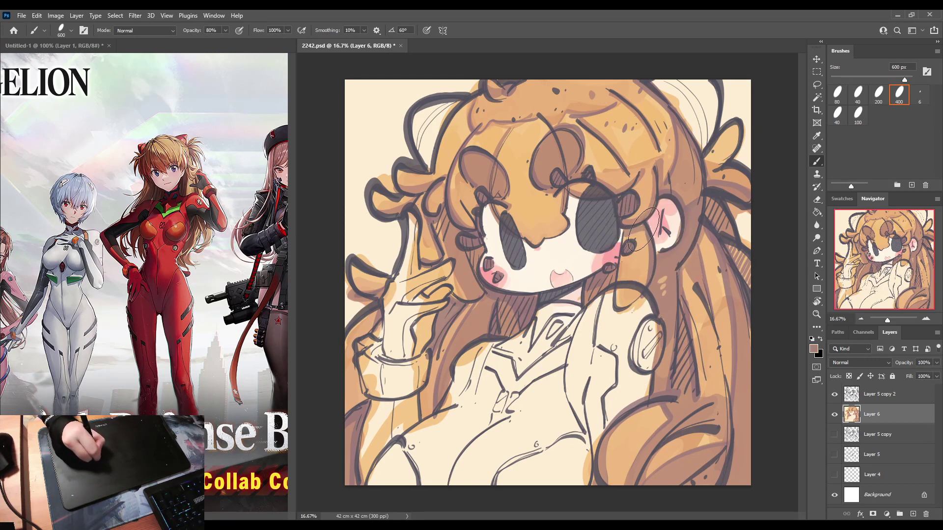
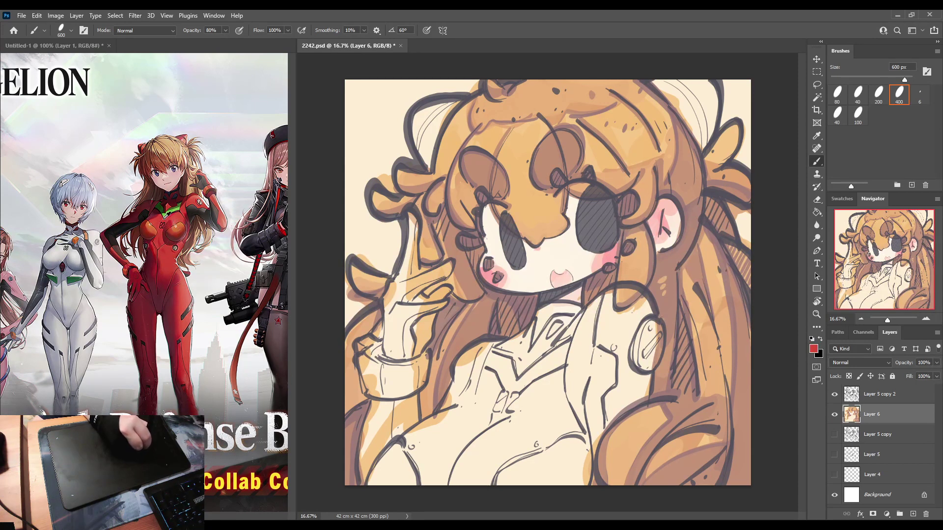
Paint both hair clips with the red sampled from the reference suit and clean up the adjoining hair edge with light orange.
alt+click(168, 221)
mouse_move(429, 118)
mouse_down()
mouse_move(425, 147)
mouse_move(449, 98)
mouse_move(423, 138)
mouse_move(427, 157)
mouse_move(437, 128)
mouse_move(432, 167)
mouse_up()
mouse_move(694, 103)
mouse_down()
mouse_move(659, 78)
mouse_move(705, 136)
mouse_move(711, 89)
mouse_move(692, 120)
mouse_move(709, 97)
mouse_move(693, 108)
mouse_move(700, 129)
mouse_up()
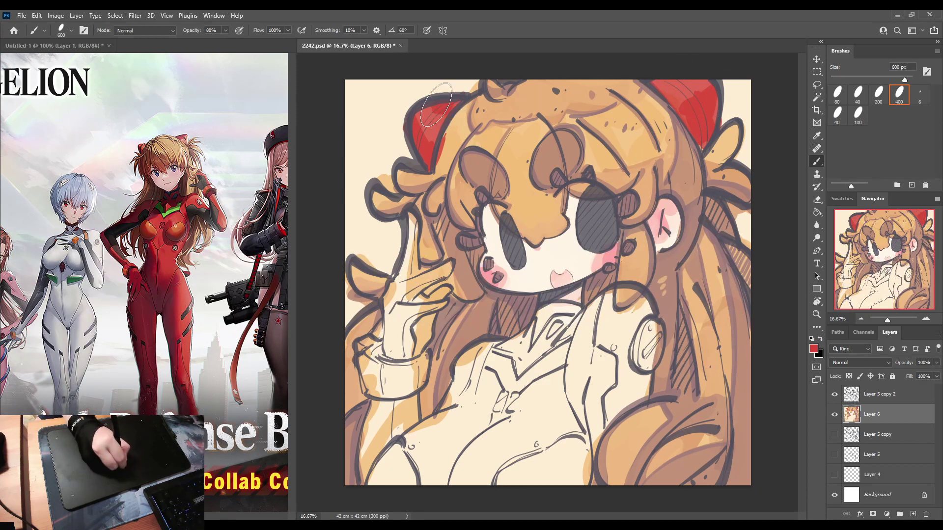
alt+click(451, 141)
drag(454, 118, 440, 163)
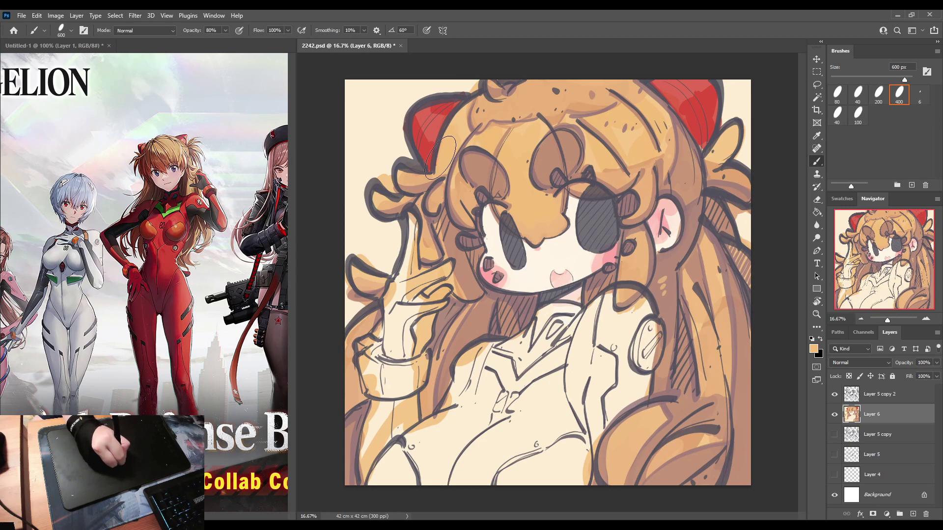
Fill the raised glove, forearm, collar and torso of the bodysuit with the hair clip's red.
alt+click(435, 147)
mouse_move(410, 216)
mouse_down()
mouse_move(397, 300)
mouse_move(391, 290)
mouse_move(401, 304)
mouse_move(411, 275)
mouse_move(442, 273)
mouse_move(418, 295)
mouse_move(410, 319)
mouse_move(441, 294)
mouse_move(420, 339)
mouse_move(386, 356)
mouse_move(373, 346)
mouse_move(371, 354)
mouse_move(382, 345)
mouse_move(369, 364)
mouse_move(374, 388)
mouse_move(410, 363)
mouse_move(378, 423)
mouse_move(375, 413)
mouse_move(388, 433)
mouse_move(406, 423)
mouse_move(408, 451)
mouse_up()
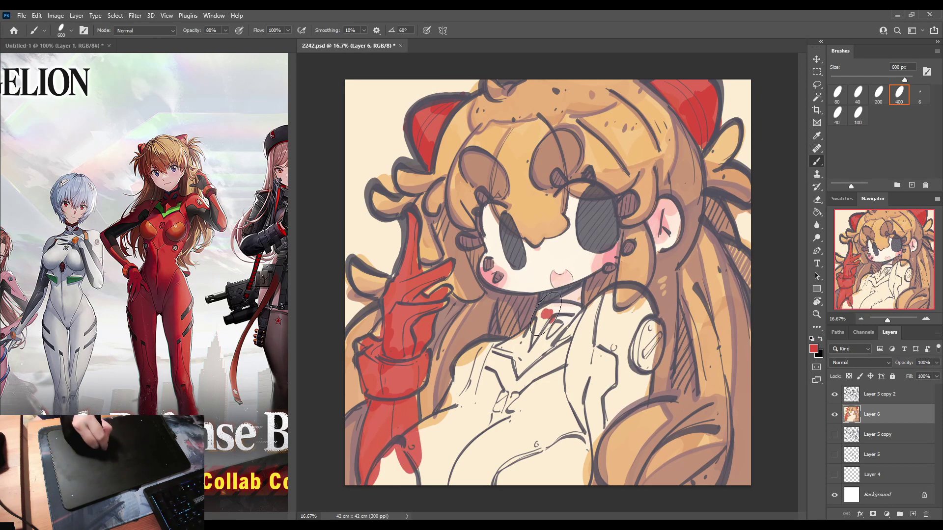
mouse_move(547, 315)
mouse_down()
mouse_move(539, 347)
mouse_move(542, 314)
mouse_move(575, 314)
mouse_move(541, 324)
mouse_move(528, 343)
mouse_move(486, 363)
mouse_move(468, 355)
mouse_move(451, 400)
mouse_move(386, 478)
mouse_move(406, 445)
mouse_move(414, 471)
mouse_move(435, 457)
mouse_move(434, 437)
mouse_move(461, 493)
mouse_move(473, 402)
mouse_move(464, 415)
mouse_move(497, 357)
mouse_move(520, 341)
mouse_move(495, 352)
mouse_move(560, 372)
mouse_move(540, 394)
mouse_move(491, 397)
mouse_move(468, 439)
mouse_move(506, 455)
mouse_move(503, 477)
mouse_move(402, 483)
mouse_move(552, 479)
mouse_move(499, 445)
mouse_move(536, 441)
mouse_move(558, 423)
mouse_move(525, 405)
mouse_move(572, 397)
mouse_move(565, 470)
mouse_move(580, 448)
mouse_move(580, 479)
mouse_up()
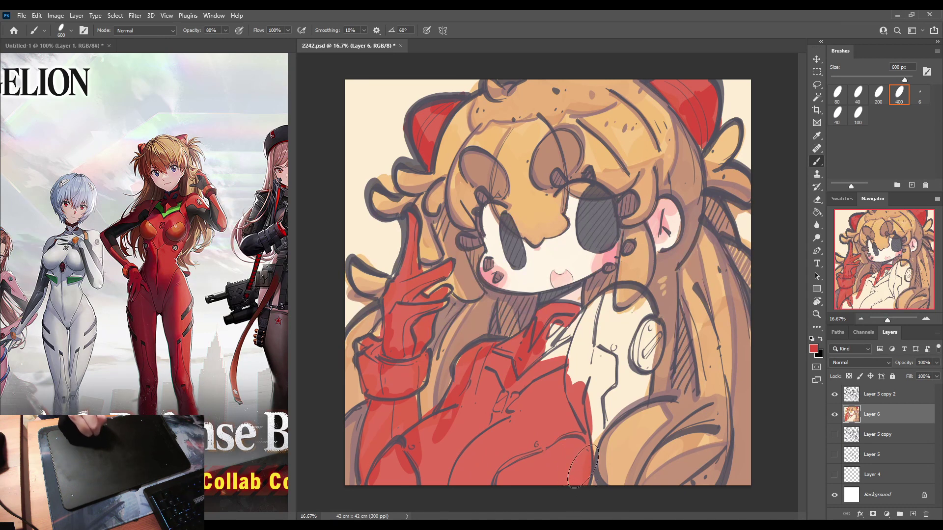
mouse_move(582, 329)
mouse_down()
mouse_move(554, 352)
mouse_move(540, 429)
mouse_move(514, 480)
mouse_move(503, 469)
mouse_move(580, 479)
mouse_up()
mouse_move(553, 362)
mouse_down()
mouse_move(566, 325)
mouse_move(602, 304)
mouse_move(582, 341)
mouse_move(594, 357)
mouse_up()
Touch up the neck with a sampled skin tone and fill the suit's shoulder and upper arm with red.
alt+click(596, 269)
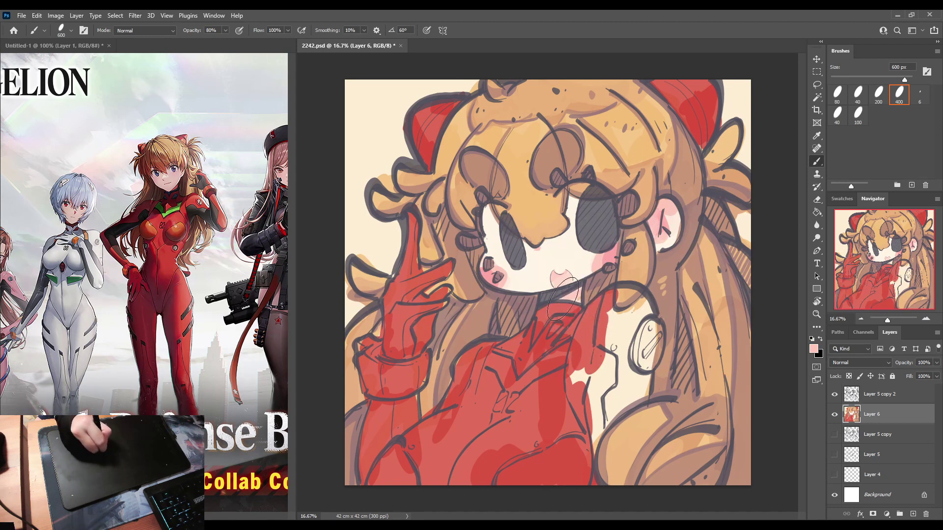
mouse_move(614, 332)
mouse_down()
mouse_move(632, 316)
mouse_move(640, 305)
mouse_move(604, 321)
mouse_move(591, 456)
mouse_move(616, 402)
mouse_move(635, 404)
mouse_move(613, 399)
mouse_move(629, 388)
mouse_move(641, 334)
mouse_move(643, 385)
mouse_up()
mouse_move(644, 322)
mouse_down()
mouse_move(653, 362)
mouse_move(599, 322)
mouse_up()
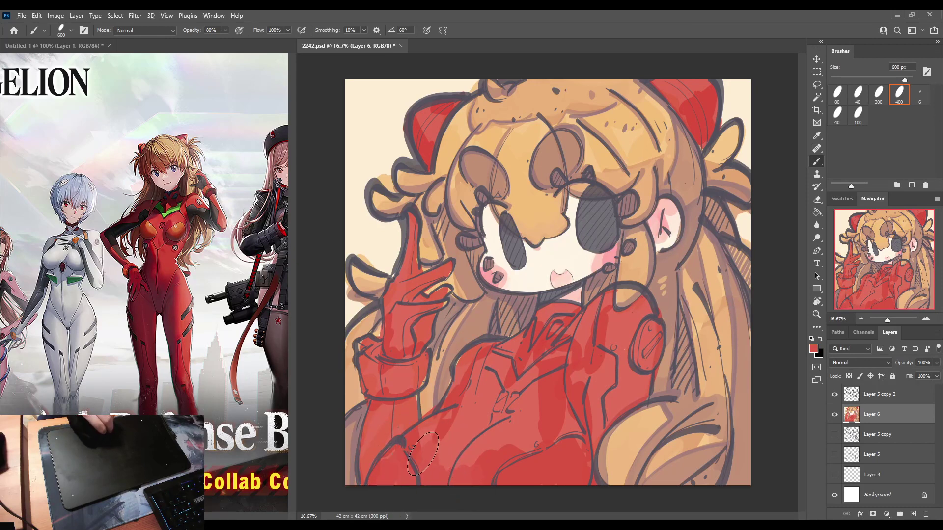
Layer more red over the chest, forearm and glove cuff to even out the suit's base colour.
mouse_move(437, 455)
mouse_down()
mouse_move(491, 450)
mouse_move(438, 450)
mouse_move(456, 425)
mouse_move(428, 427)
mouse_move(458, 437)
mouse_move(470, 417)
mouse_move(496, 438)
mouse_move(543, 419)
mouse_up()
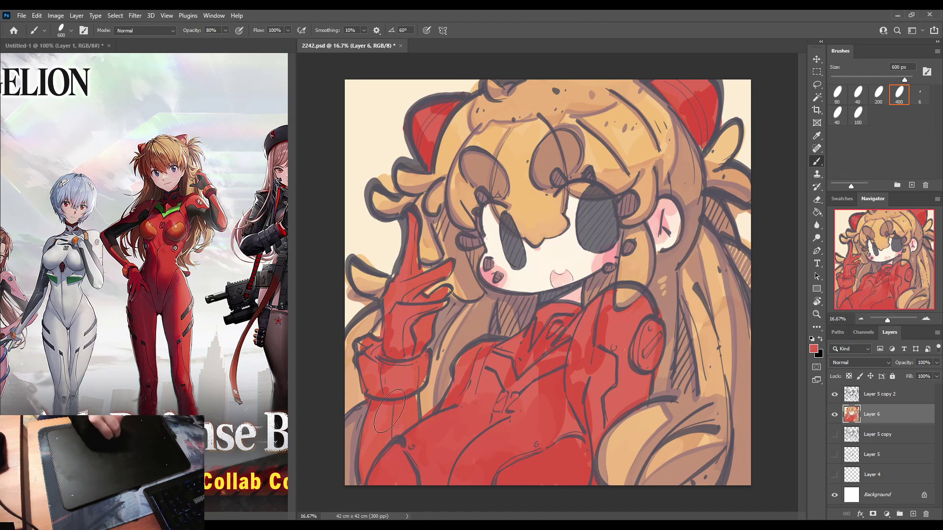
mouse_move(399, 402)
mouse_down()
mouse_move(400, 410)
mouse_move(422, 380)
mouse_up()
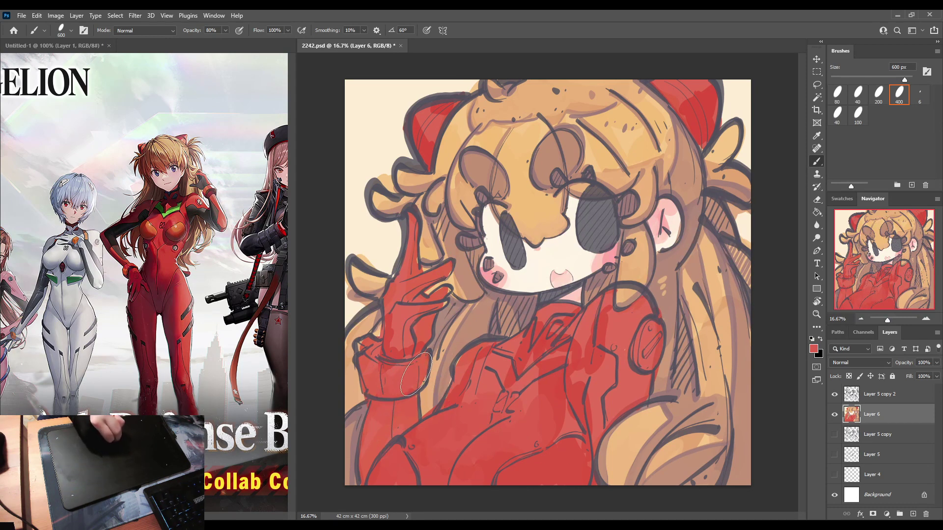
mouse_move(371, 360)
mouse_down()
mouse_move(396, 381)
mouse_move(472, 409)
mouse_up()
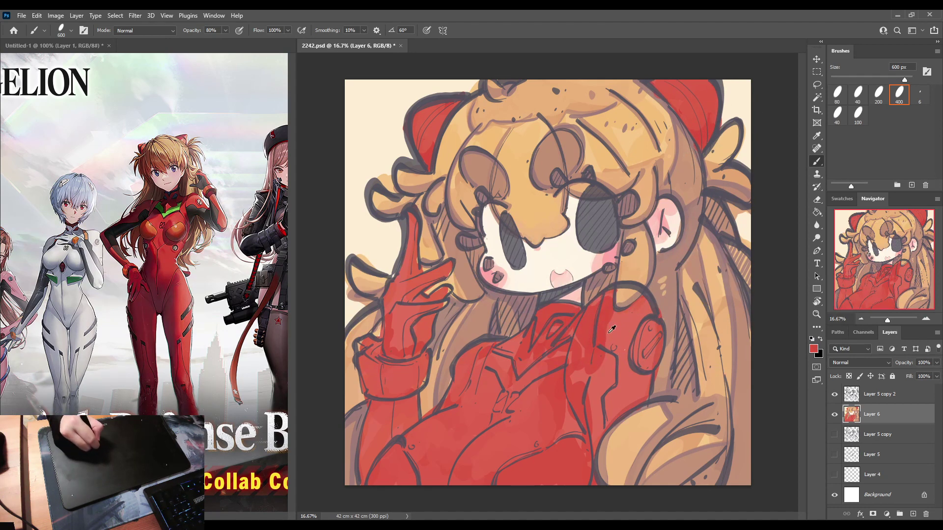
Blend the reds on the shoulder, sleeve and chest, and clean the sleeve's edge with the sampled hair brown.
mouse_move(611, 322)
mouse_down()
mouse_move(649, 315)
mouse_move(585, 388)
mouse_up()
alt+click(627, 333)
alt+click(598, 387)
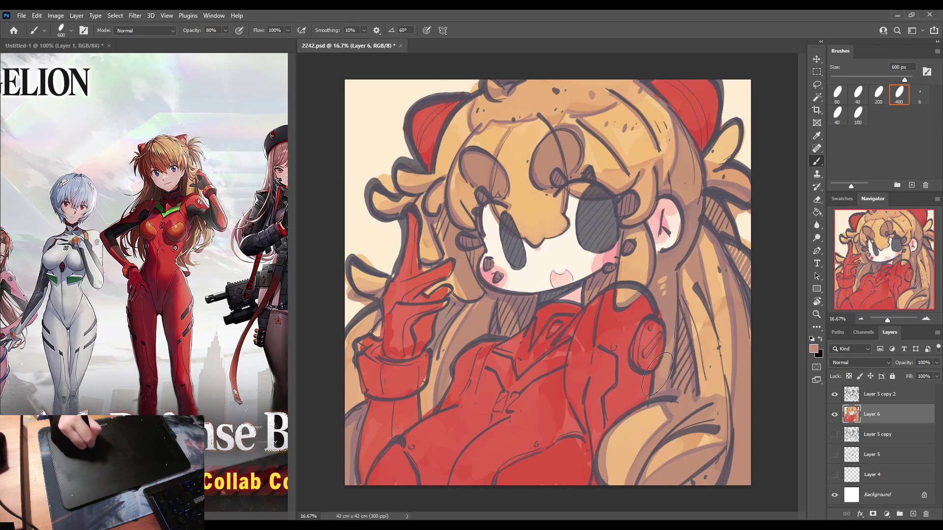
alt+click(584, 340)
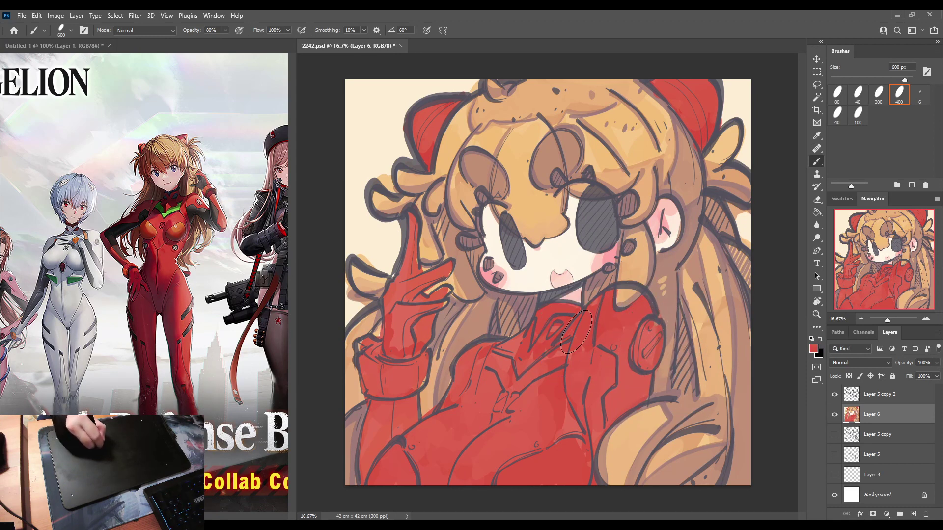
drag(499, 350, 493, 358)
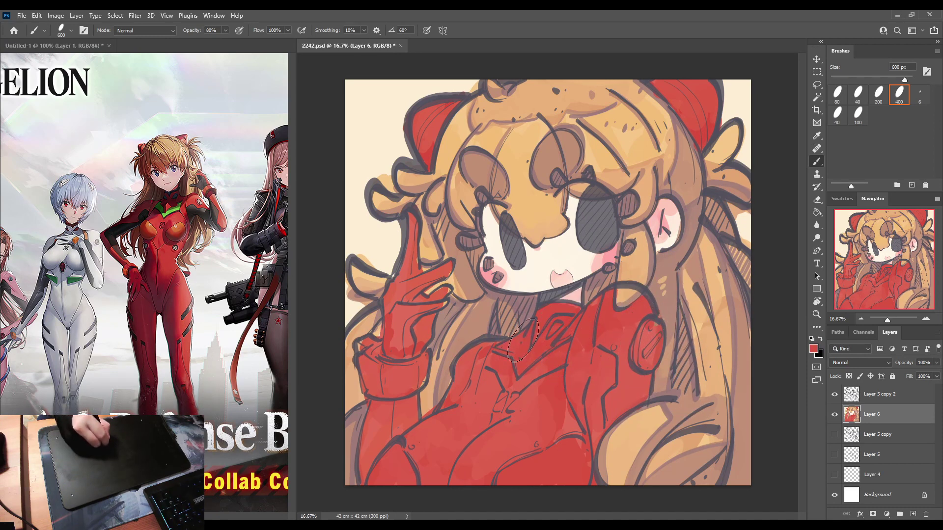
mouse_move(588, 437)
mouse_down()
mouse_move(580, 437)
mouse_move(589, 447)
mouse_up()
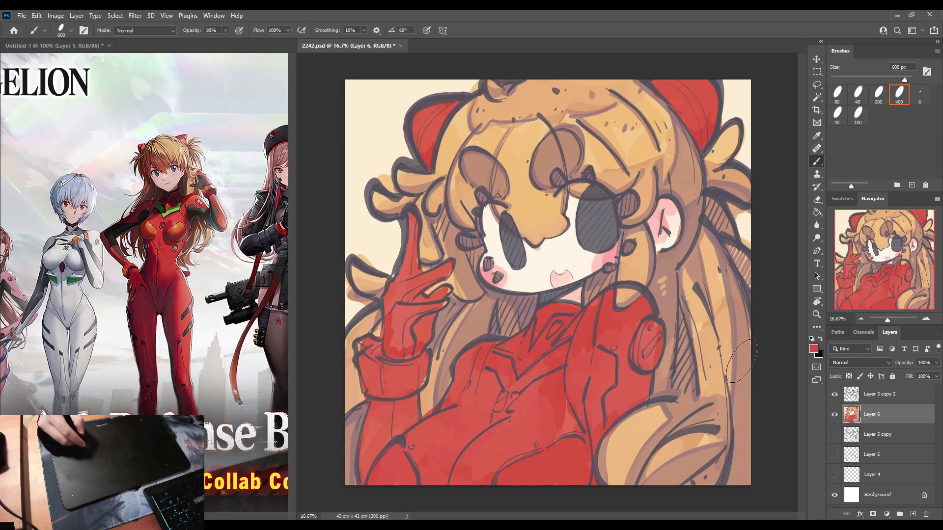
Pick a darker red, shade the hair clips and suit, and blend the shadows on the sleeve and chest.
key(i)
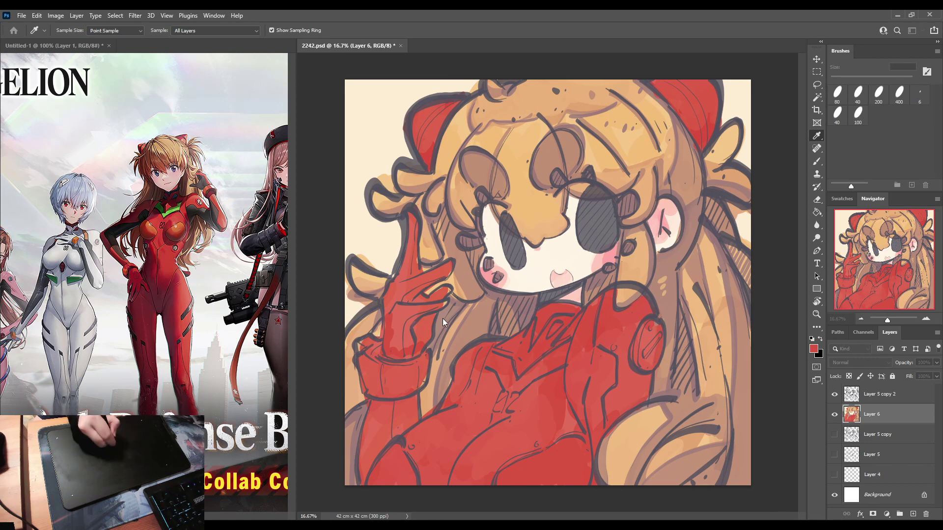
key(b)
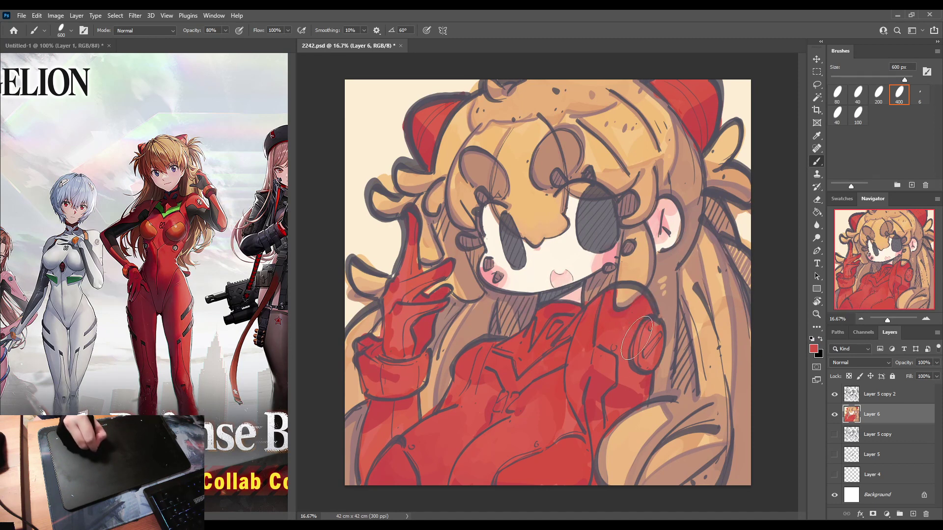
alt+click(600, 393)
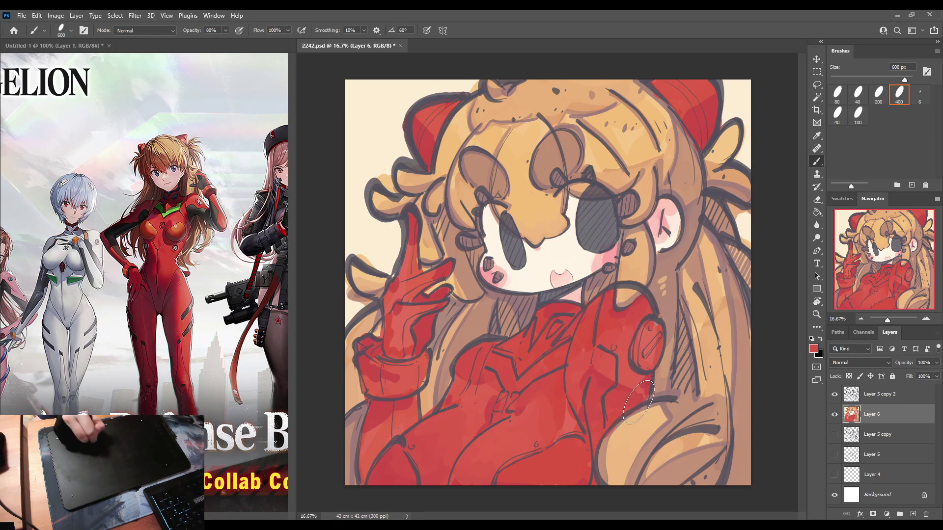
alt+click(576, 372)
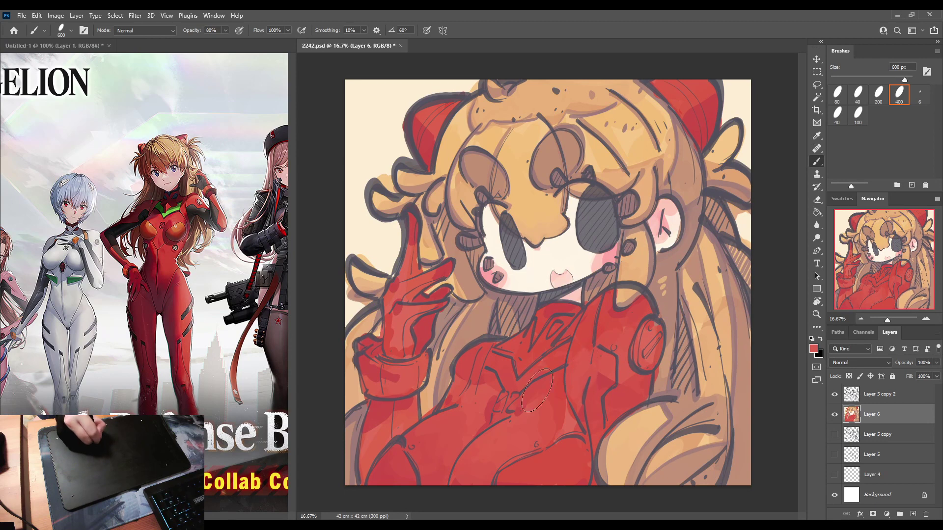
Refine the light and shadow on the raised glove's palm, finger and cuff with reds sampled from the glove.
alt+click(390, 343)
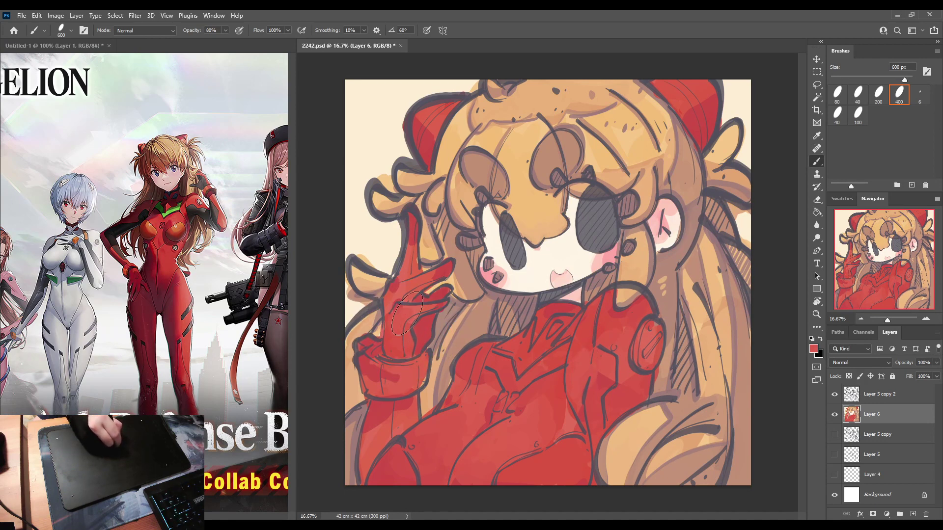
alt+click(409, 281)
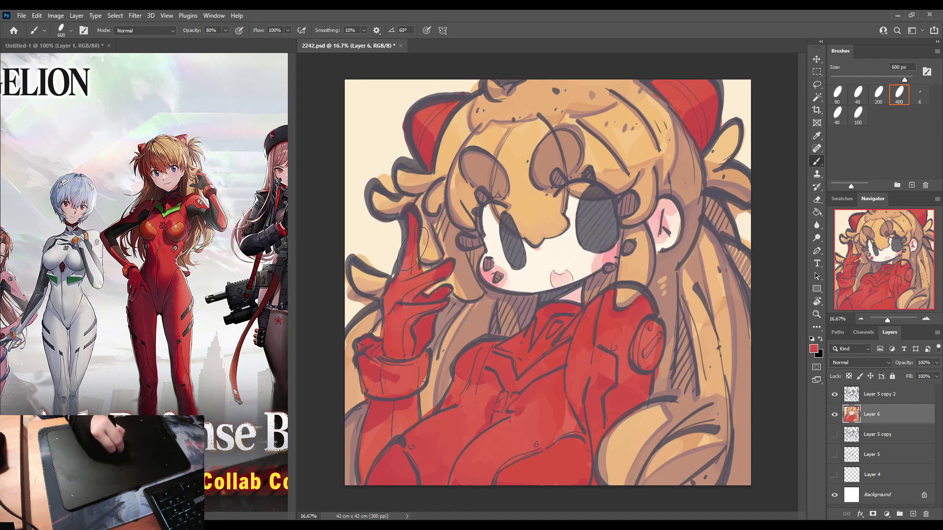
alt+click(398, 273)
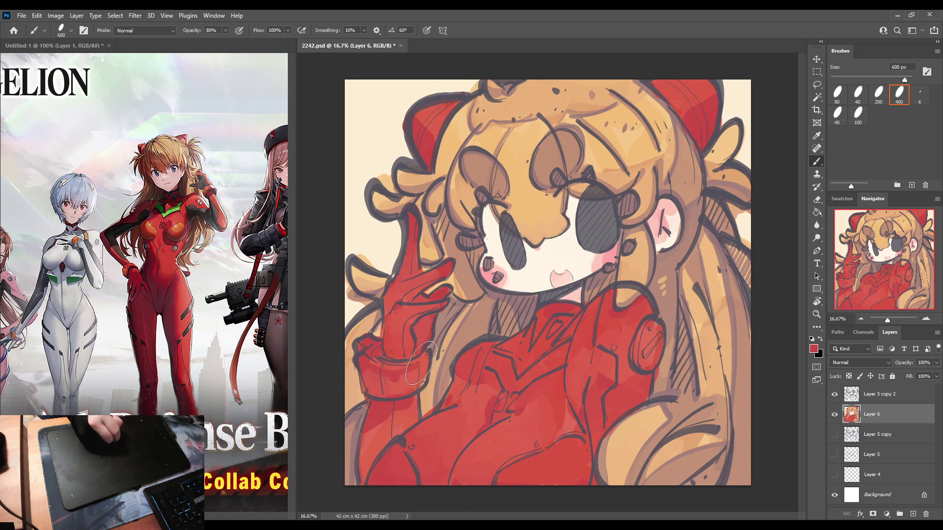
alt+click(385, 375)
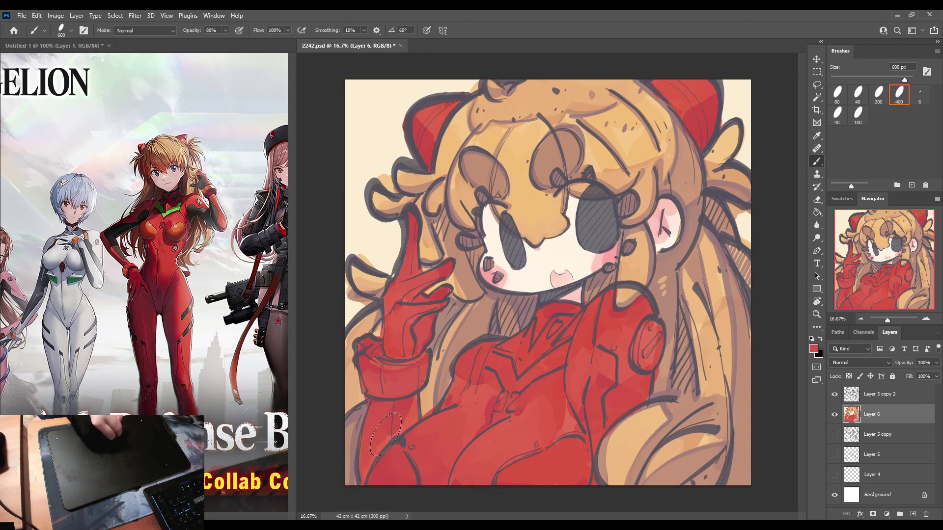
Pick a deeper red and add darker shadows to the hair clips, collar, chest and raised glove.
alt+click(695, 104)
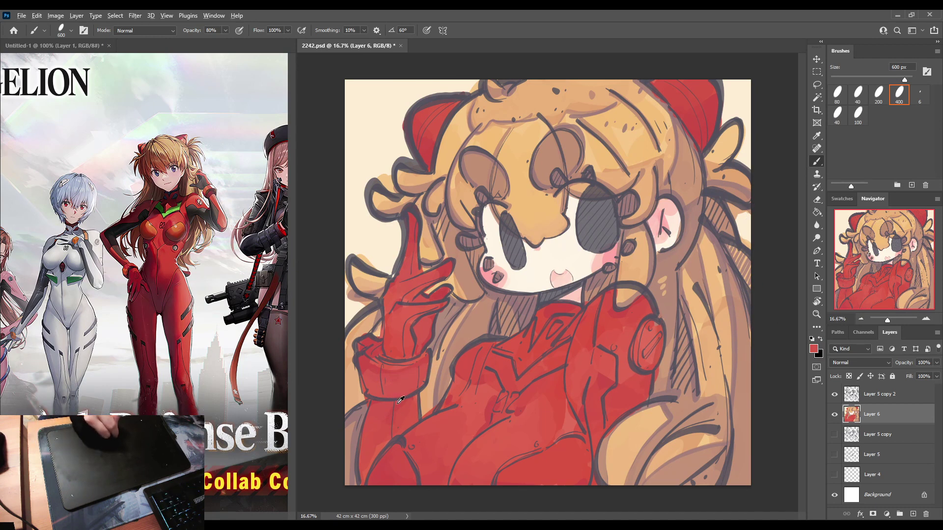
key(i)
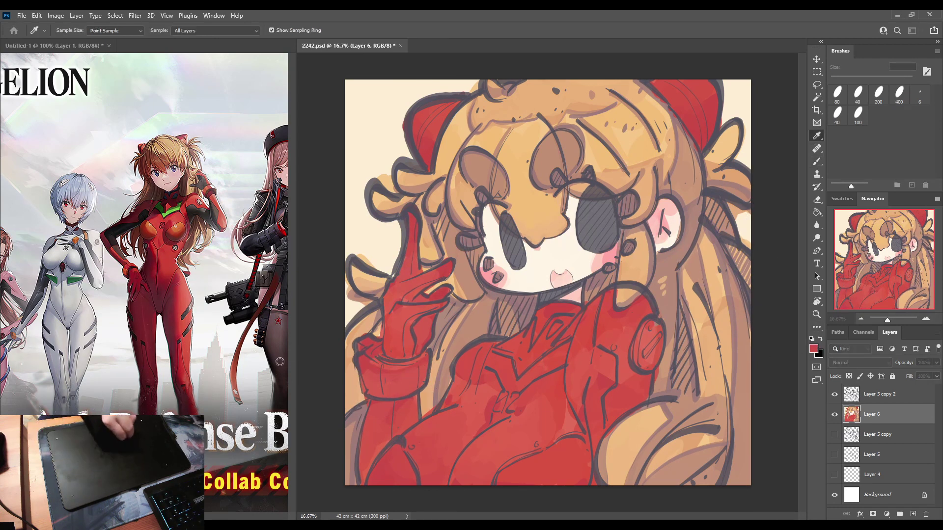
key(b)
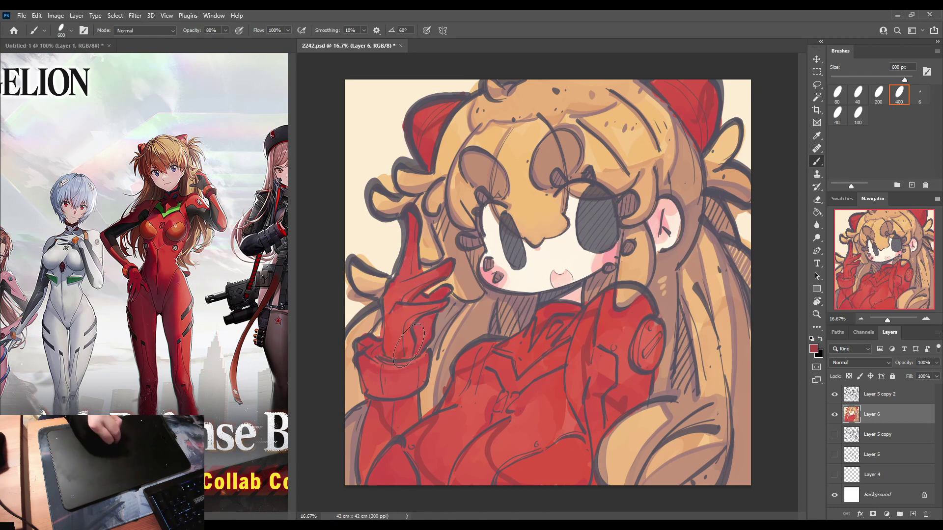
Blend the shading on the raised glove's cuff and the hair clips with reds sampled from each area.
alt+click(383, 409)
drag(383, 408, 391, 416)
alt+click(400, 409)
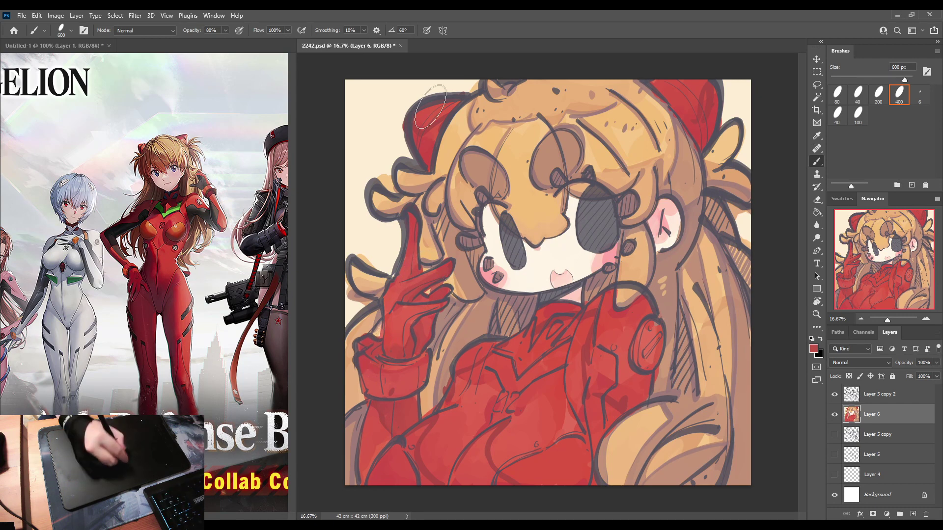
alt+click(421, 131)
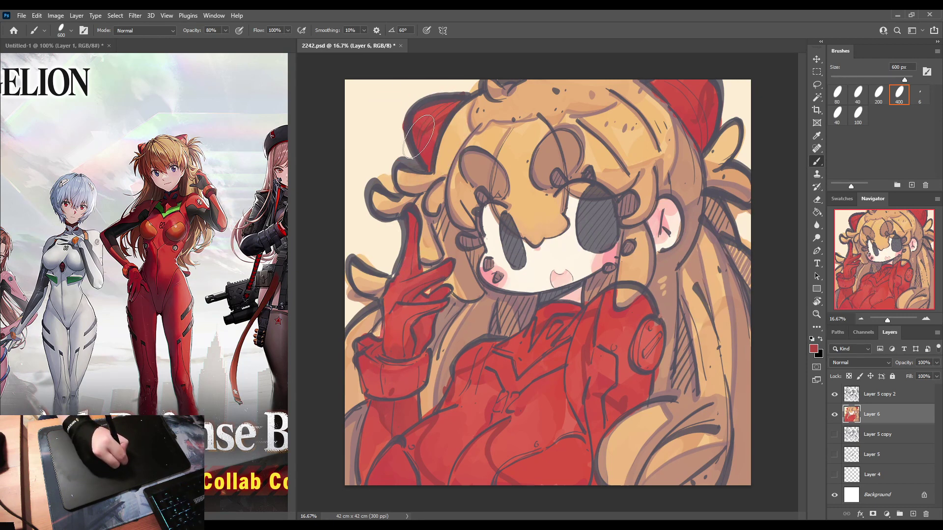
alt+click(421, 133)
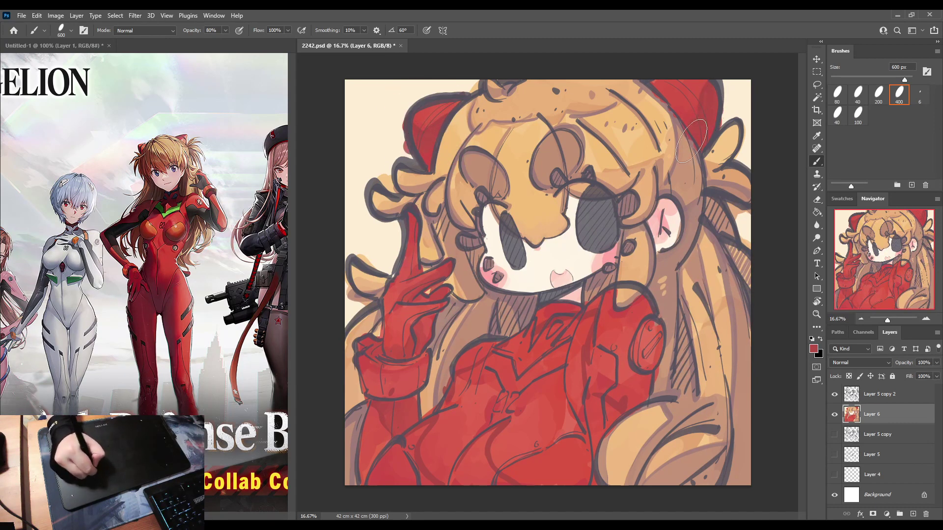
Blend the light and shadow reds across the collar, upper chest and inner sleeve with colours sampled from the suit.
alt+click(579, 343)
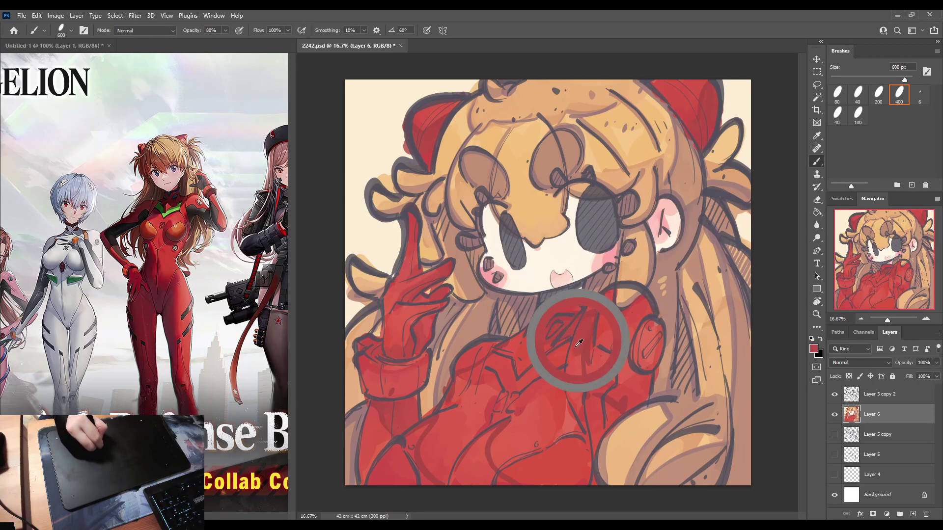
alt+click(553, 354)
alt+click(554, 353)
alt+click(560, 357)
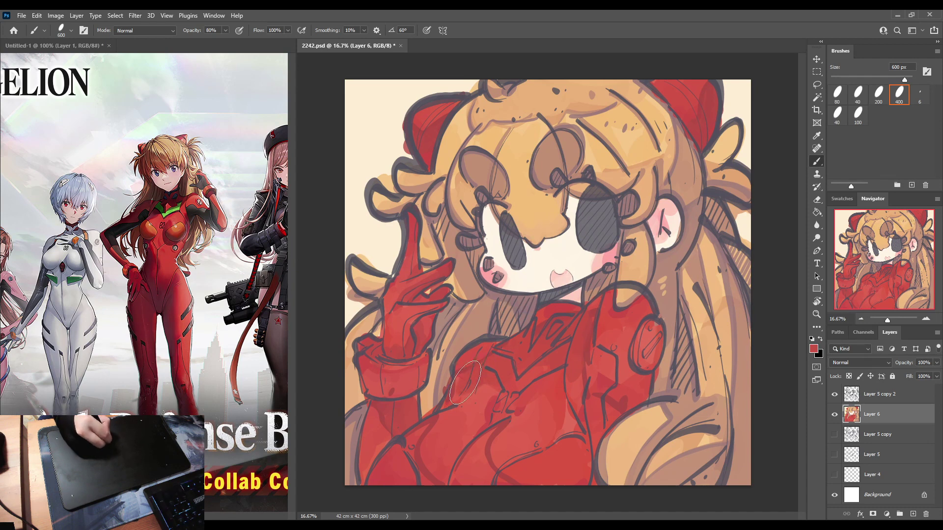
drag(588, 407, 573, 378)
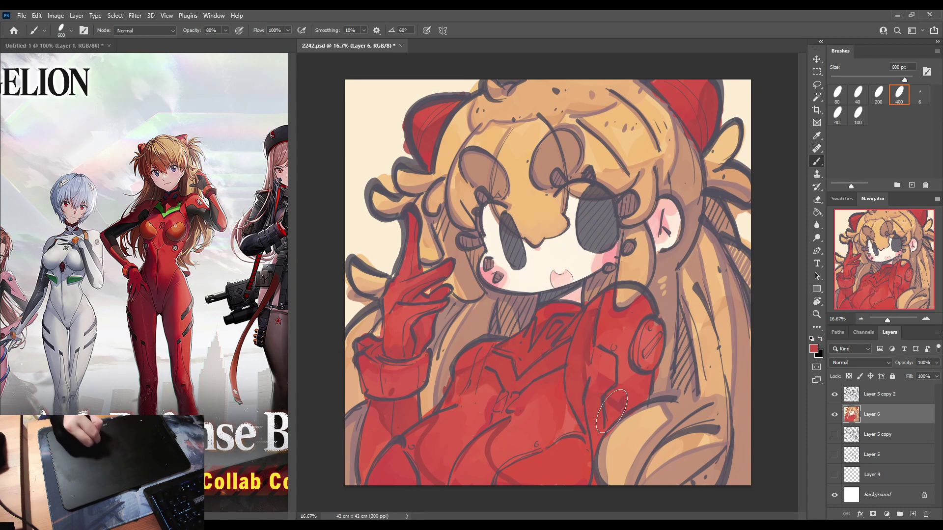
alt+click(575, 341)
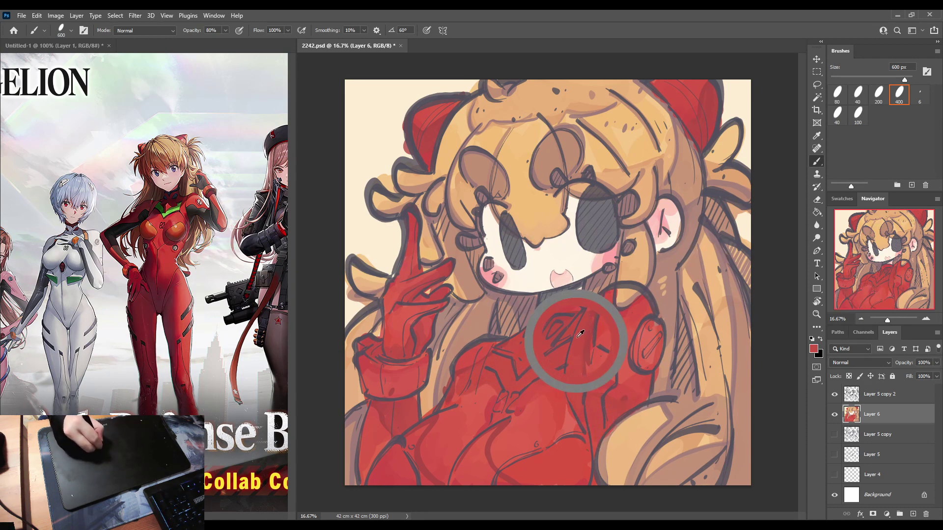
Smooth the reds on the lower chest and sleeve, and sample the hair brown for the sleeve's outer edge.
alt+click(490, 466)
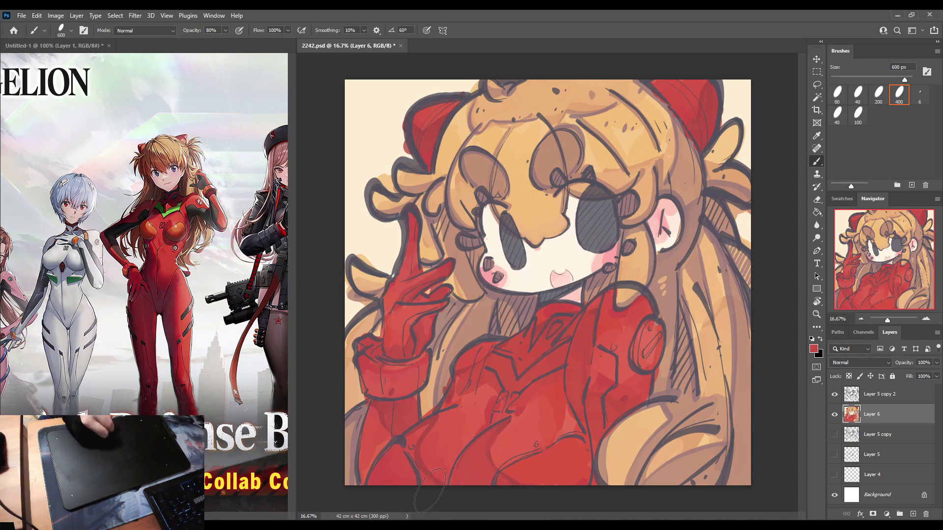
alt+click(498, 431)
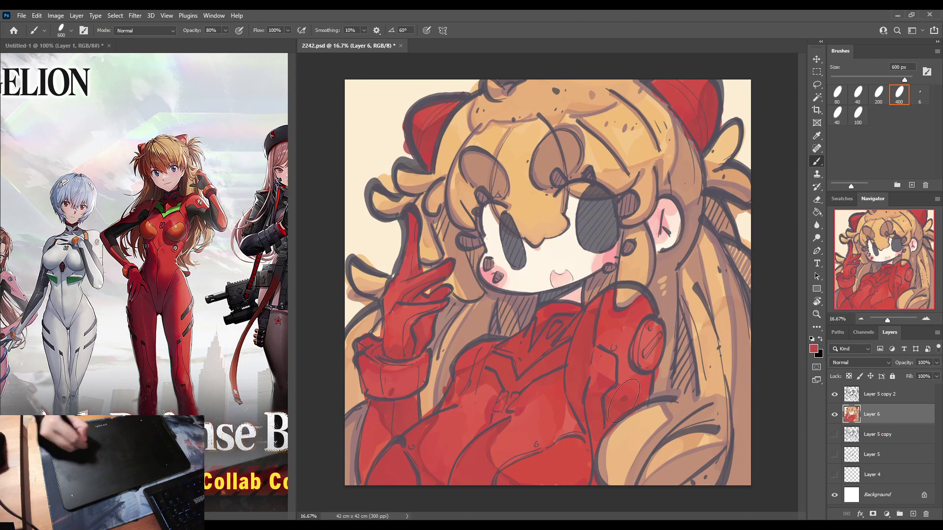
alt+click(632, 389)
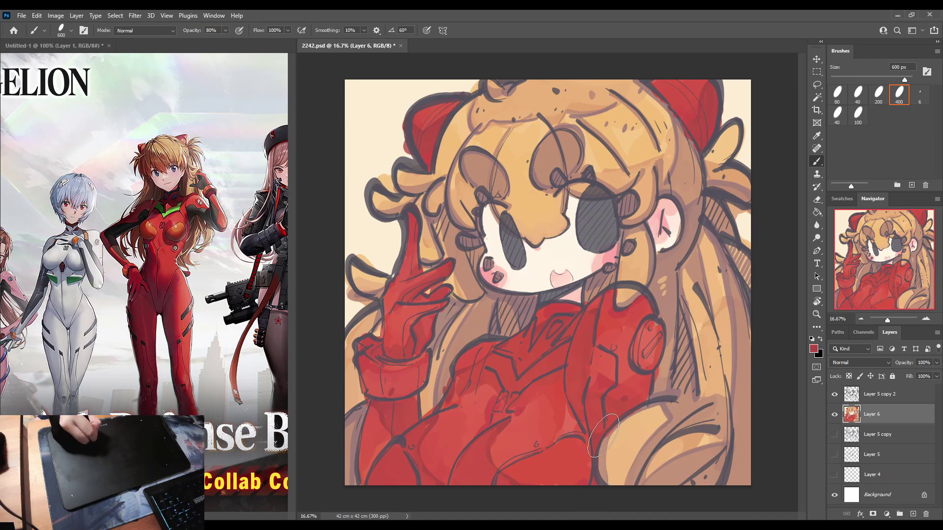
alt+click(658, 381)
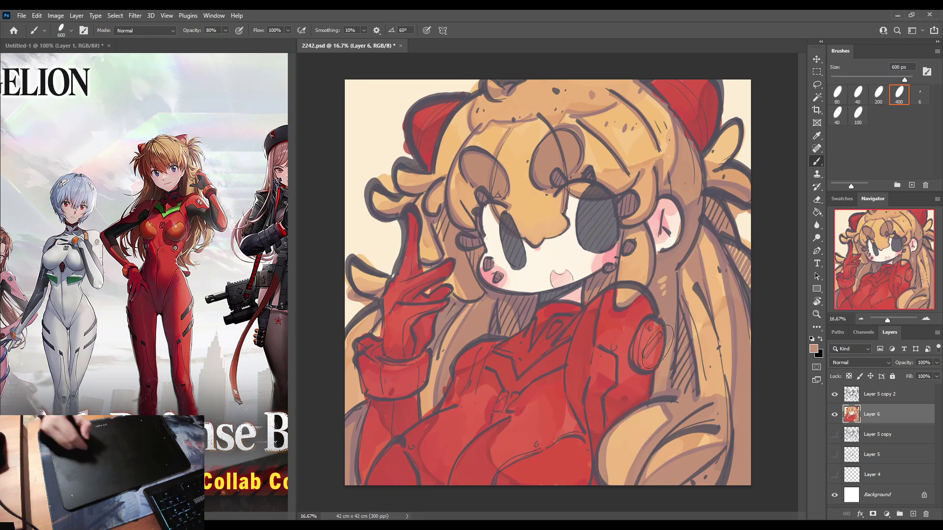
Pick a dark maroon, block in deep shadows on the suit and glove, and paint dark stripes on both hair clips.
key(i)
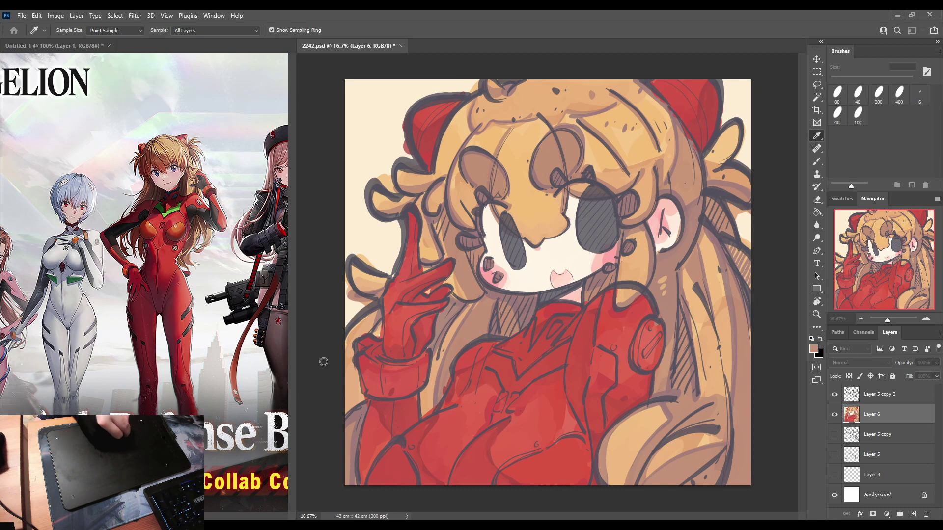
key(Return)
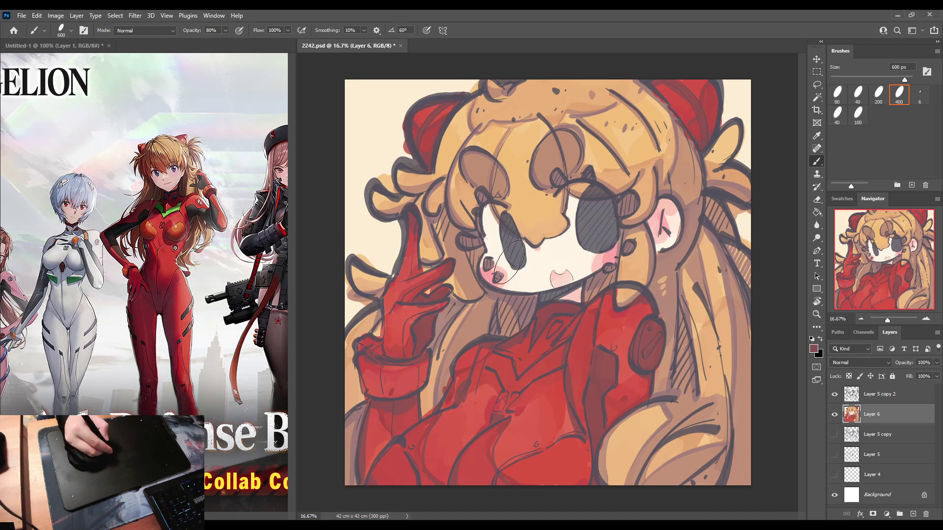
alt+click(715, 83)
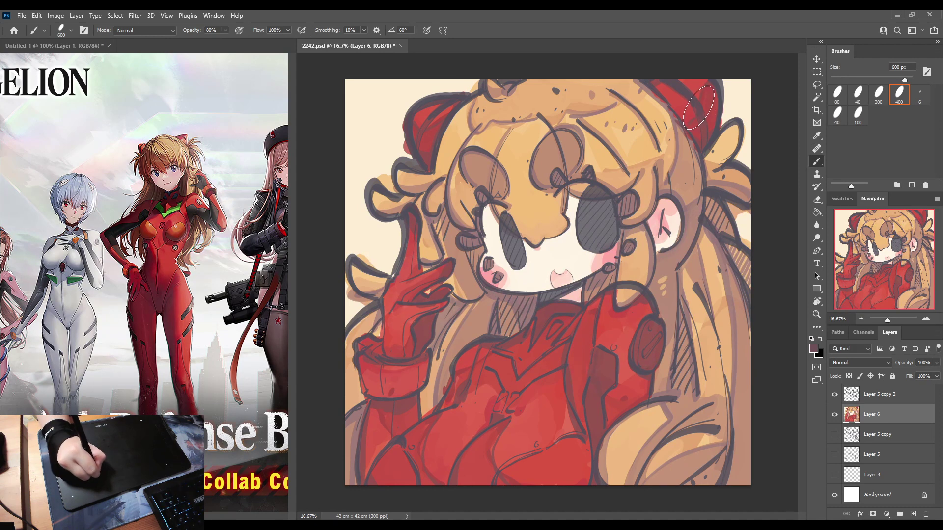
alt+click(698, 133)
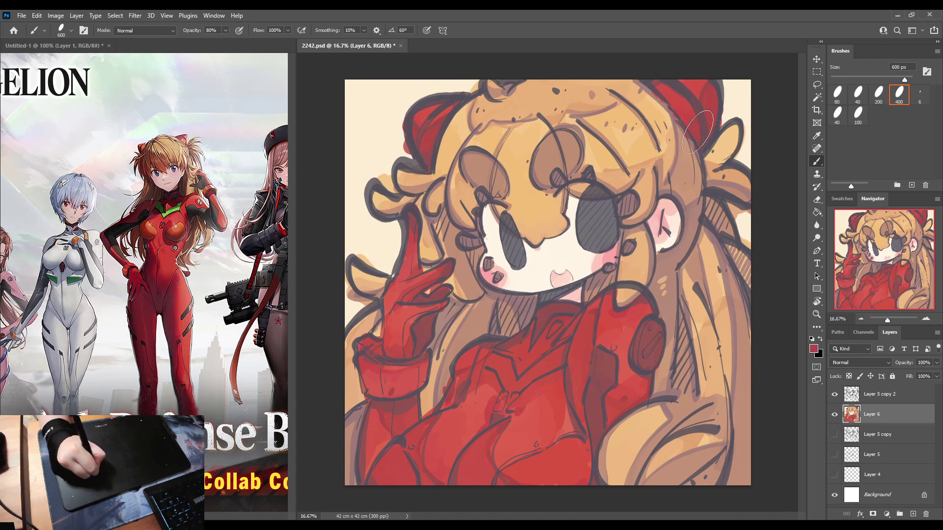
alt+click(709, 116)
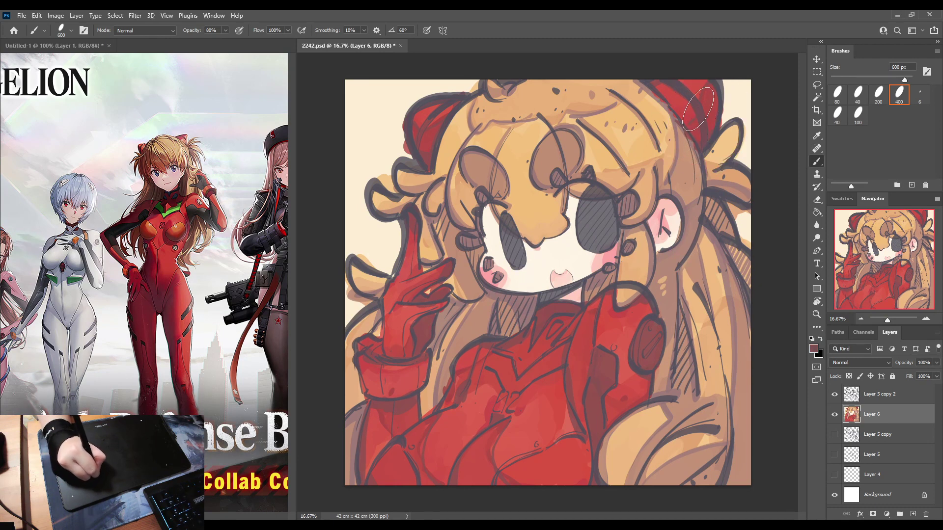
alt+click(695, 105)
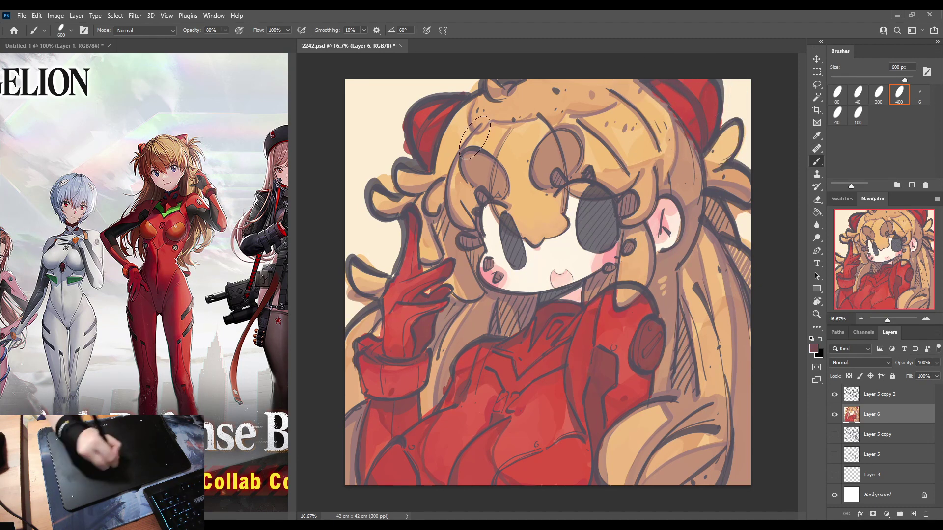
alt+click(437, 112)
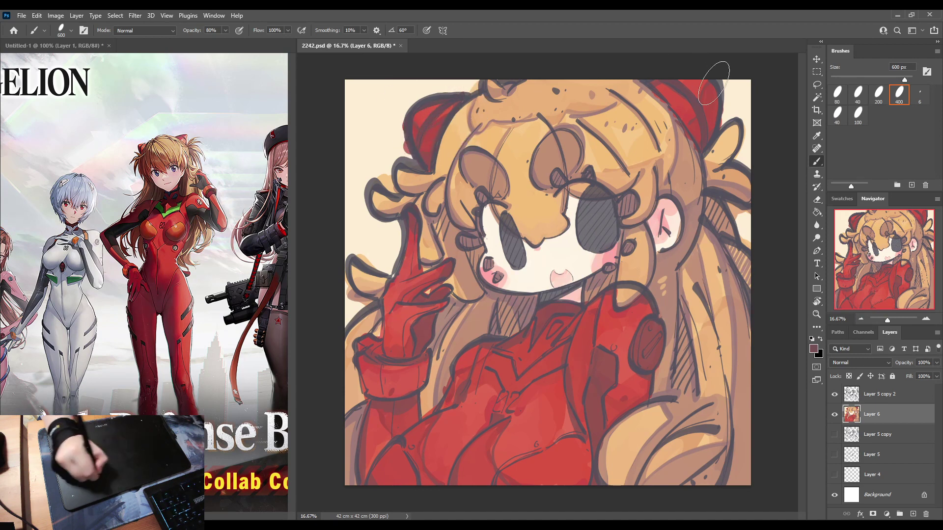
alt+click(660, 82)
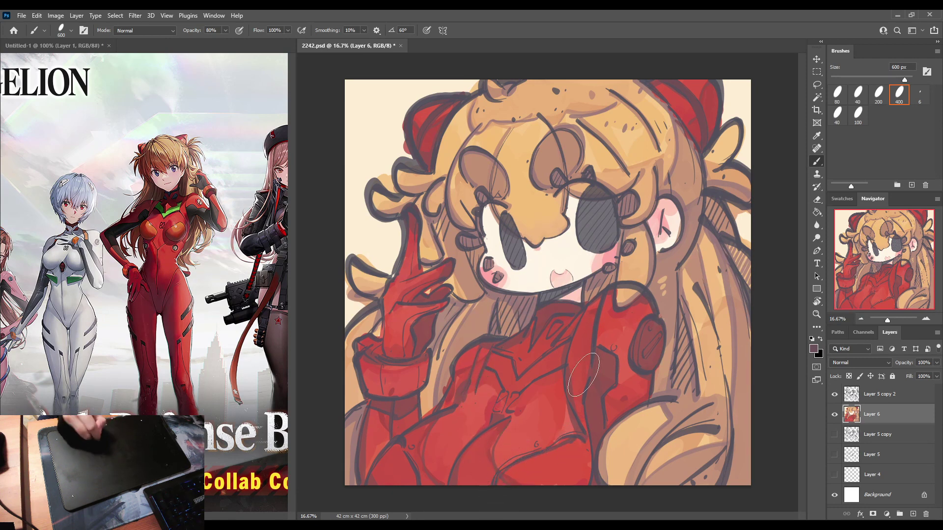
Deepen and shape the dark panel along the sleeve with maroons sampled around it.
alt+click(597, 347)
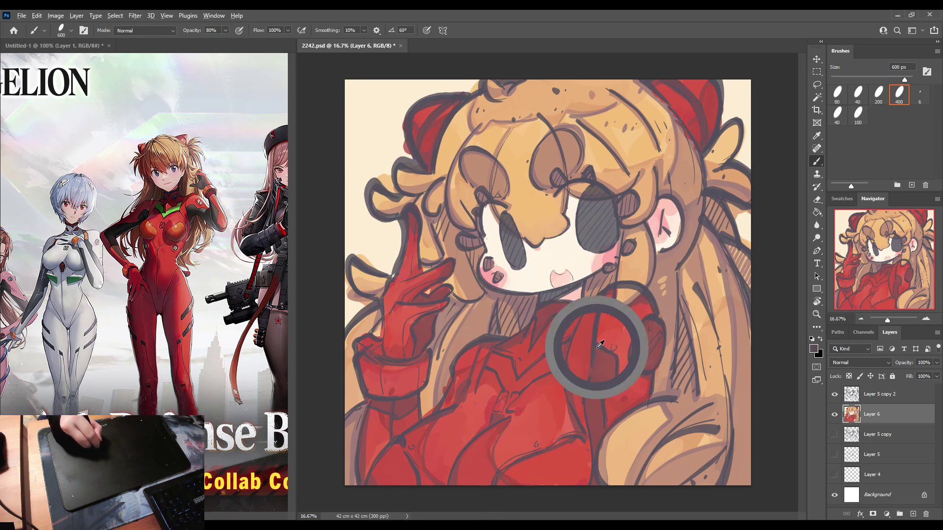
alt+click(590, 387)
mouse_move(591, 387)
mouse_down()
mouse_move(597, 352)
mouse_move(610, 370)
mouse_up()
alt+click(609, 368)
alt+click(606, 376)
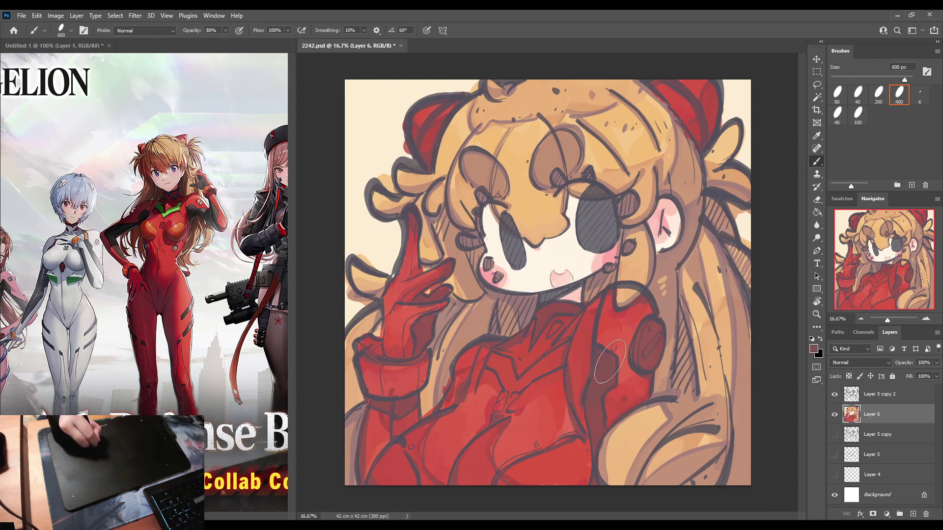
alt+click(608, 345)
drag(608, 345, 616, 360)
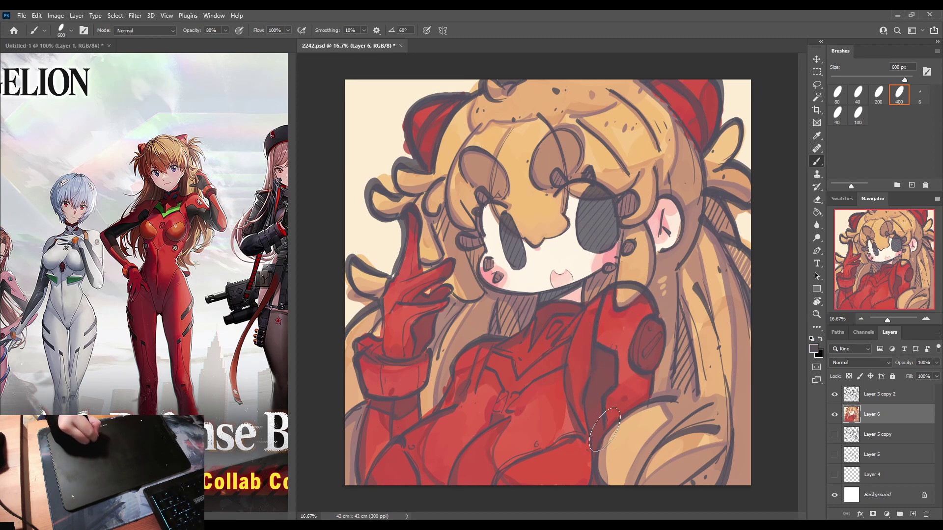
Darken the round shoulder disc with sampled maroon tones.
mouse_move(653, 334)
mouse_down()
mouse_move(653, 319)
mouse_move(638, 354)
mouse_move(649, 350)
mouse_up()
alt+click(646, 355)
alt+click(654, 336)
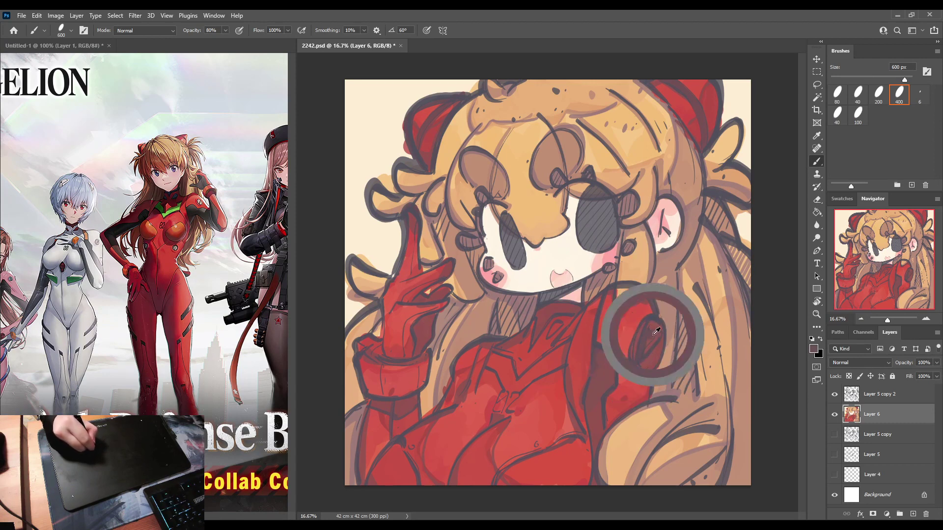
mouse_move(656, 334)
mouse_down()
mouse_move(644, 351)
mouse_move(645, 339)
mouse_move(658, 338)
mouse_up()
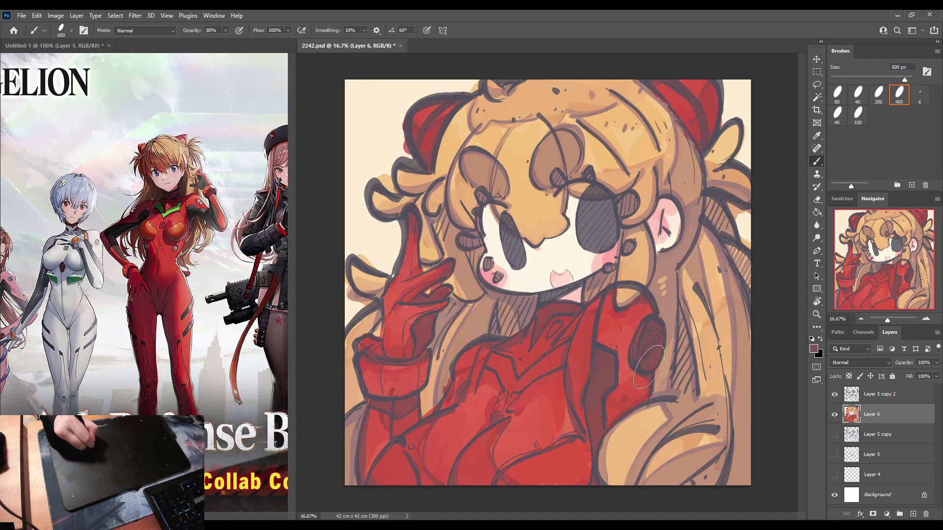
Paint a dark maroon shadow on the suit's collar below the chin and blend it into the red.
alt+click(580, 306)
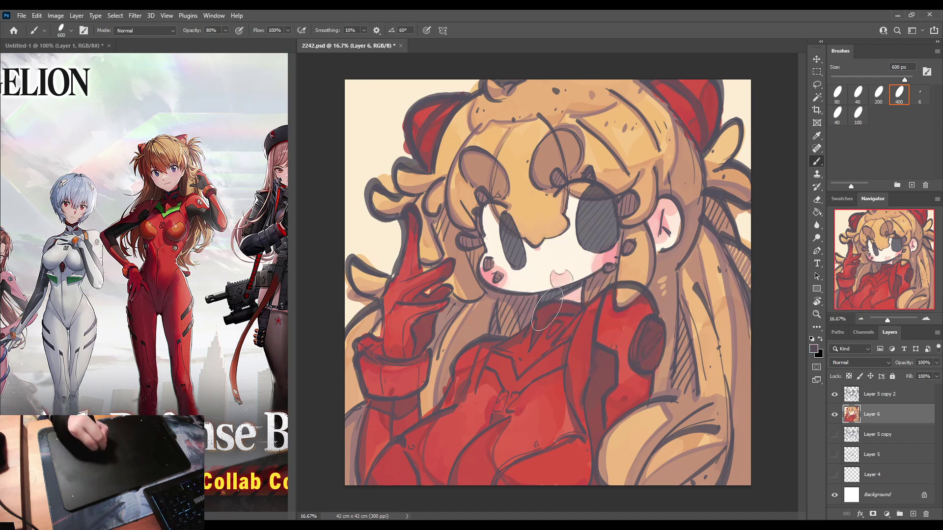
mouse_move(547, 310)
mouse_down()
mouse_move(531, 347)
mouse_move(548, 306)
mouse_up()
alt+click(561, 310)
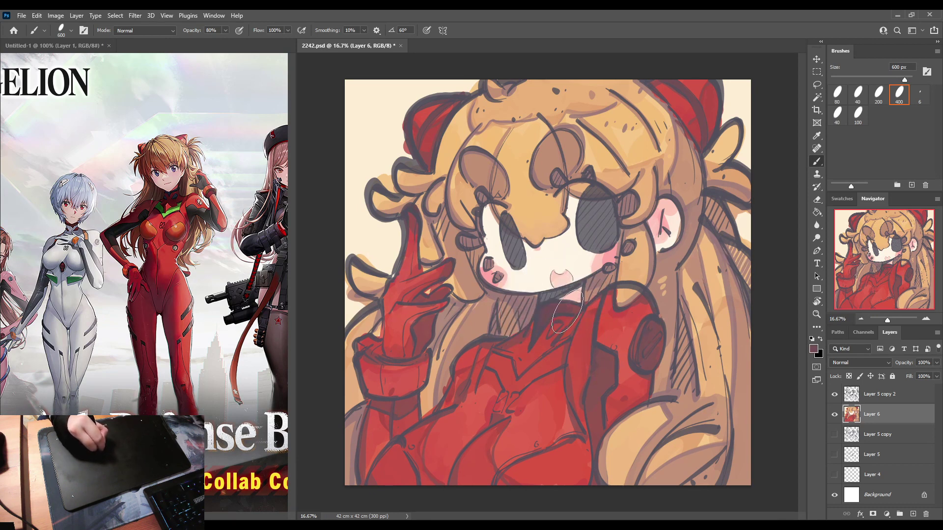
drag(581, 311, 560, 295)
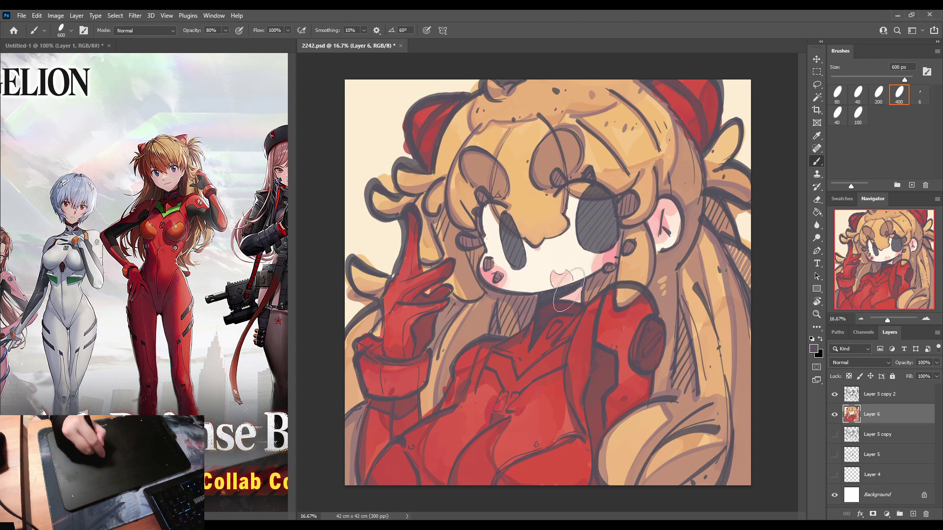
alt+drag(556, 309, 540, 331)
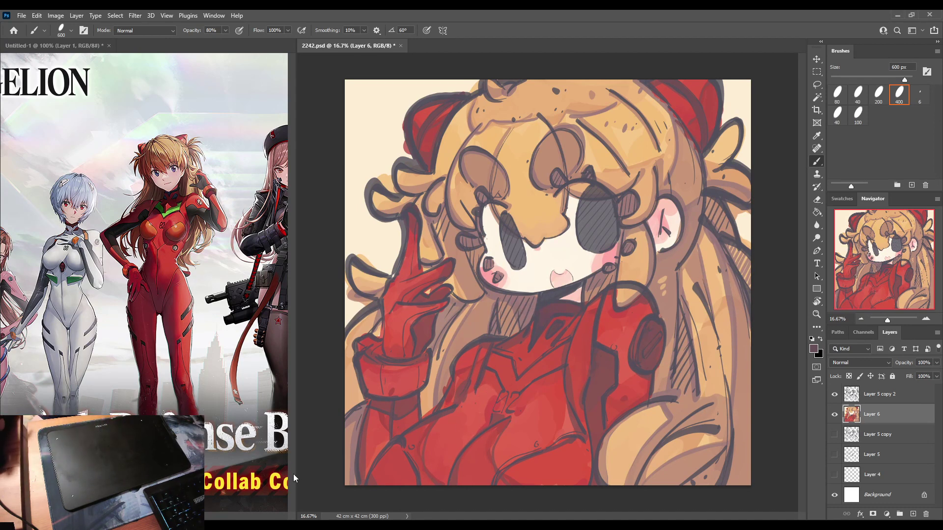
Shade the raised glove's palm and curled fingers with sampled dark maroons, blending the shadow's edge.
alt+click(409, 396)
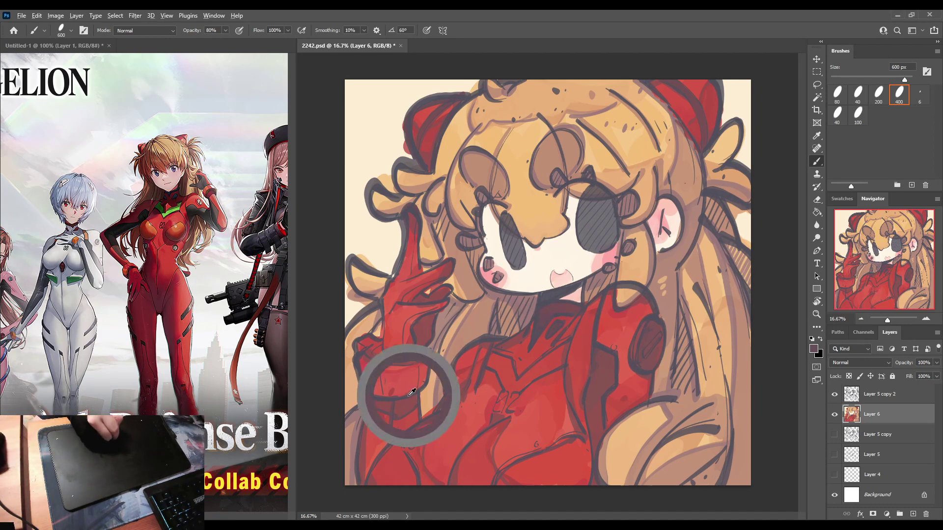
alt+click(433, 315)
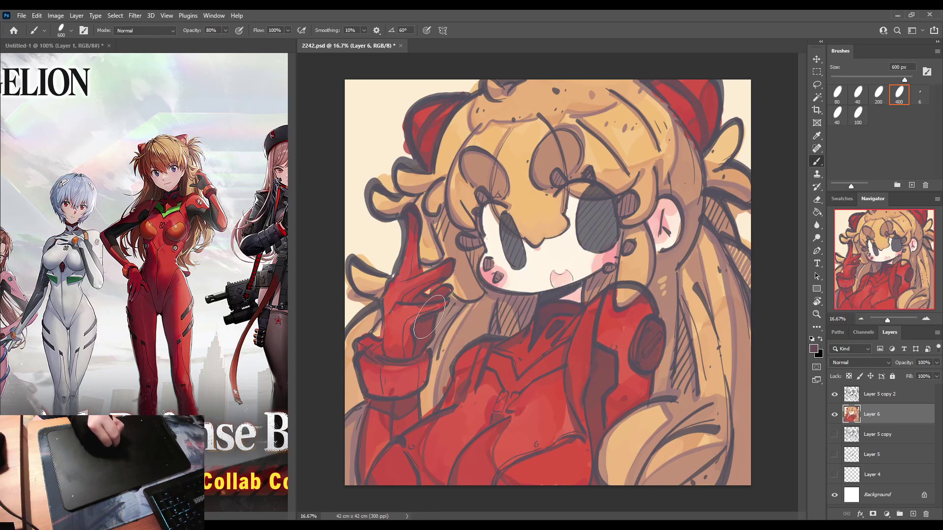
alt+click(431, 316)
alt+click(427, 317)
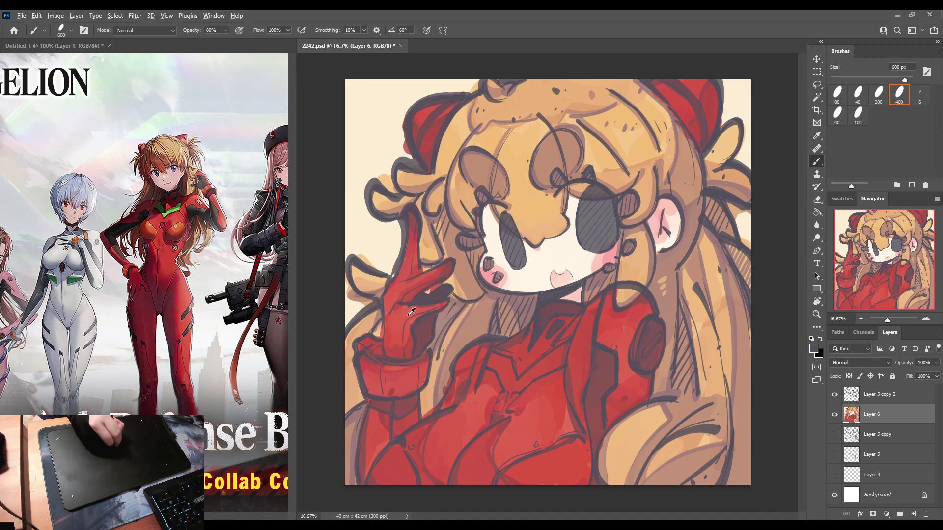
alt+click(425, 330)
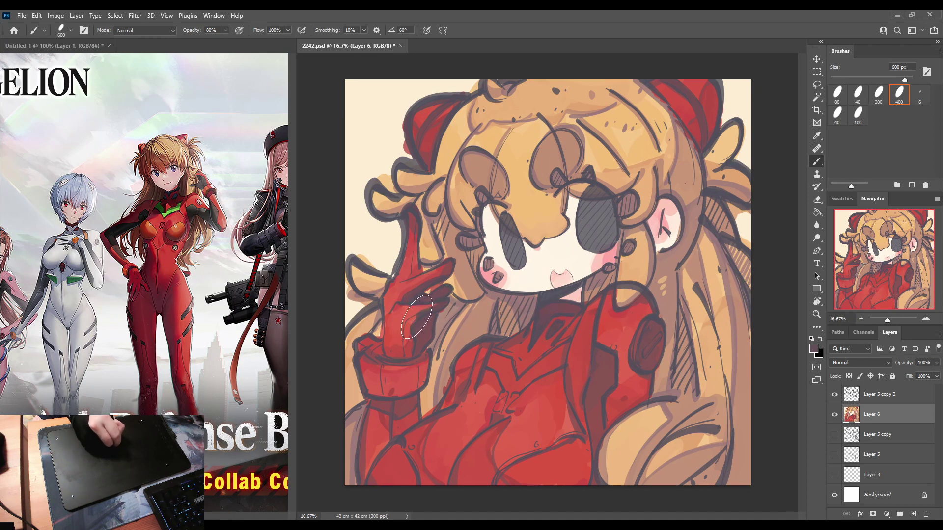
mouse_move(419, 319)
mouse_down()
mouse_move(411, 354)
mouse_move(412, 328)
mouse_up()
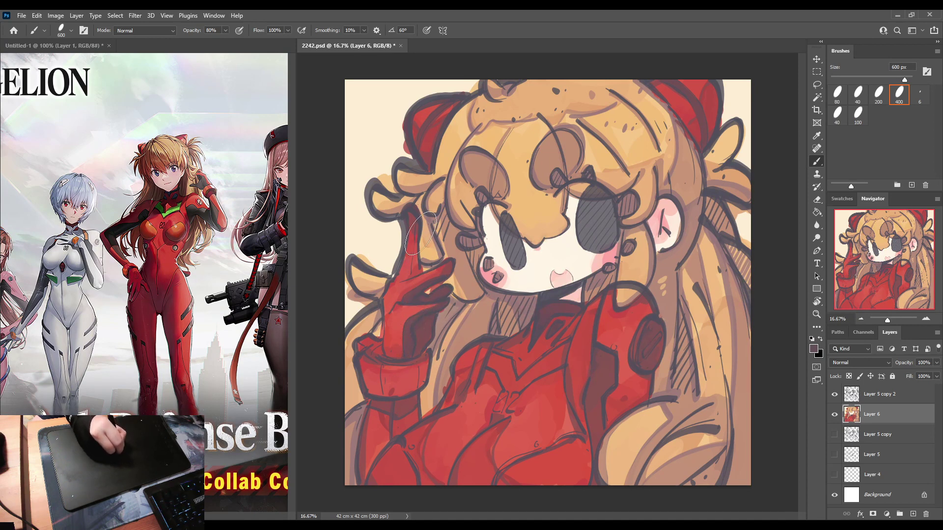
Refine the shading on the raised index finger, and darken the forearm below the glove's cuff with sampled colours.
drag(420, 234, 418, 276)
alt+click(412, 282)
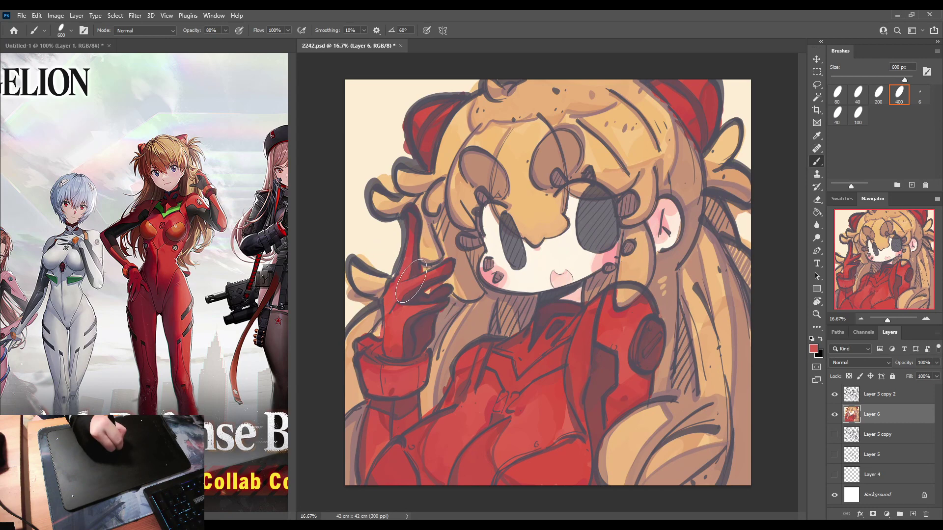
alt+click(406, 359)
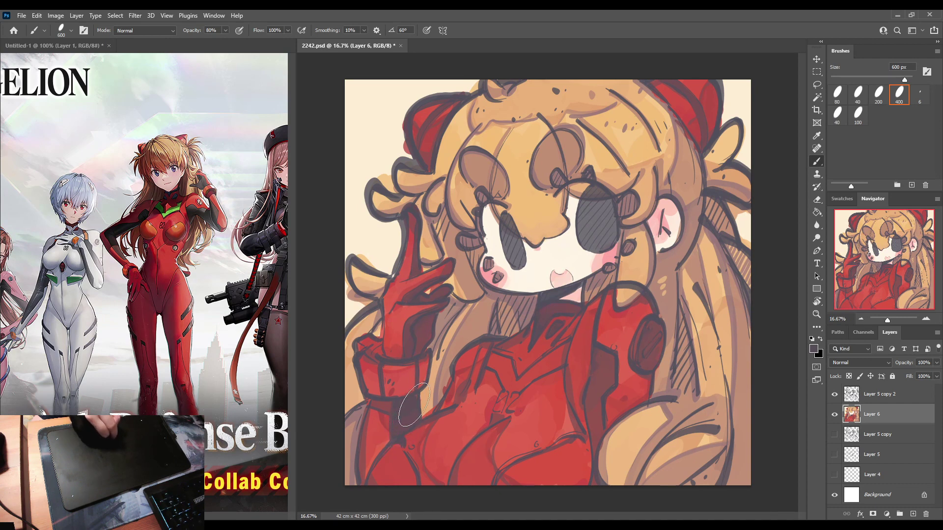
Deepen the shadows on the suit's collar and upper chest below the chin with sampled dark maroon and red tones.
alt+click(423, 343)
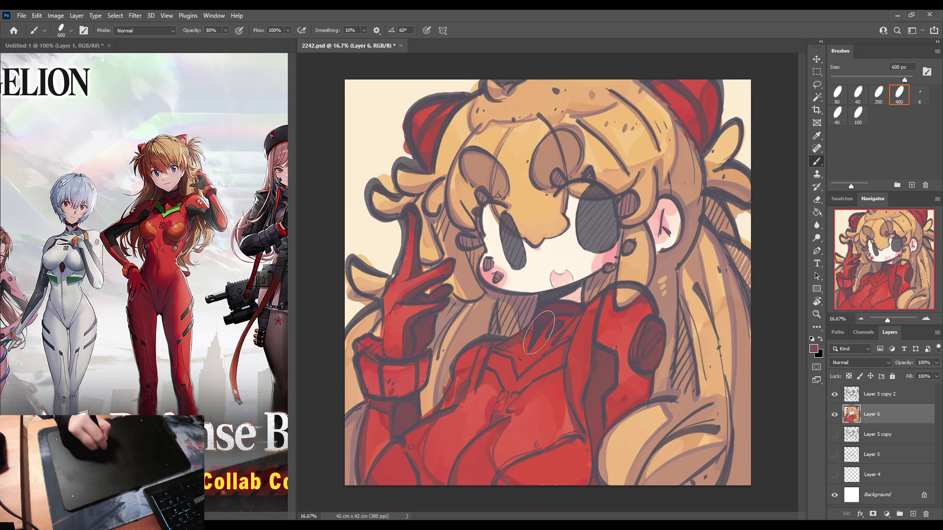
alt+click(574, 313)
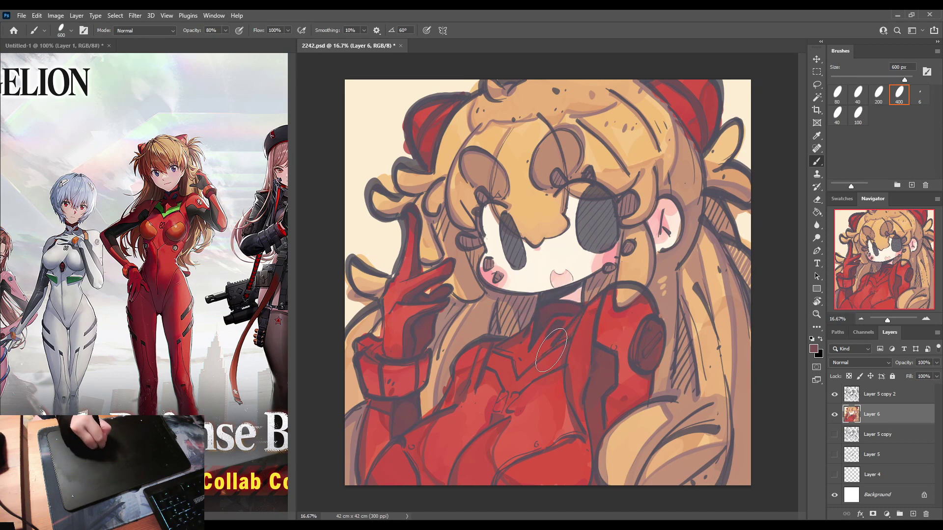
alt+click(571, 317)
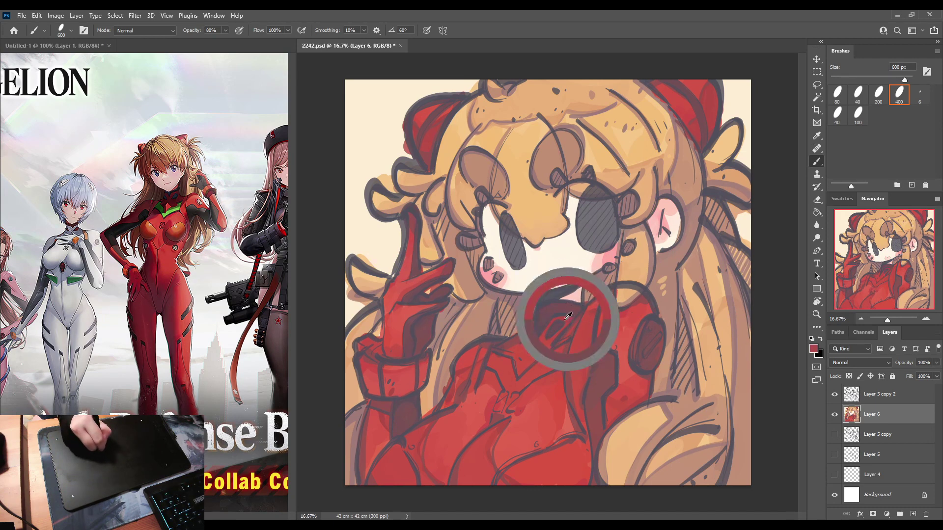
drag(578, 317, 558, 340)
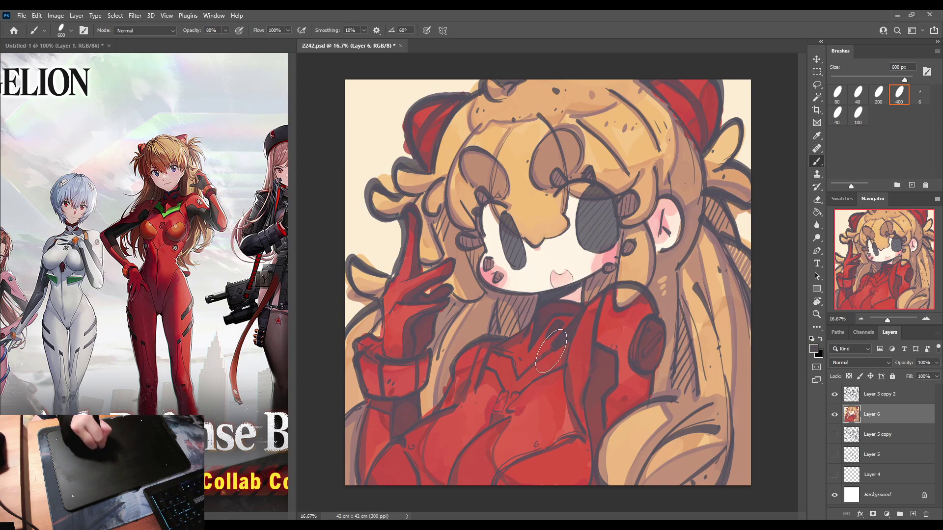
alt+click(574, 305)
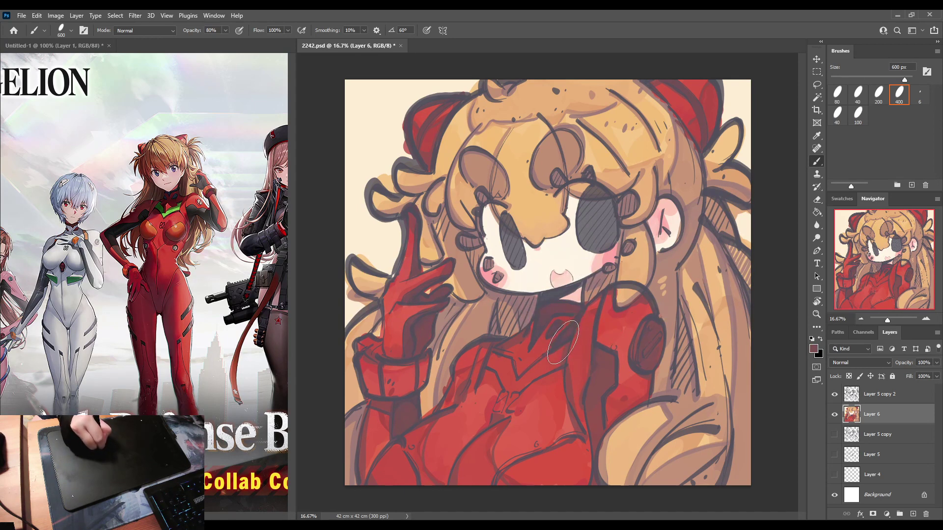
alt+click(574, 322)
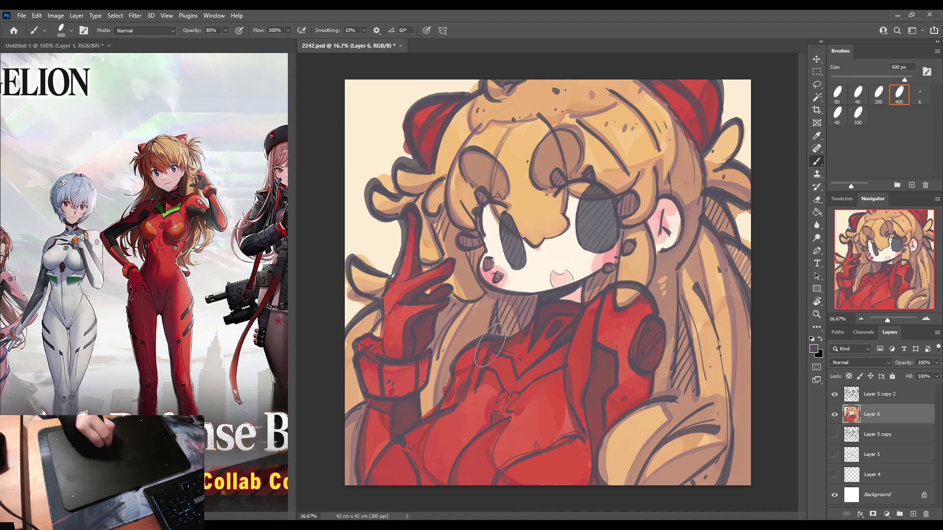
alt+click(497, 362)
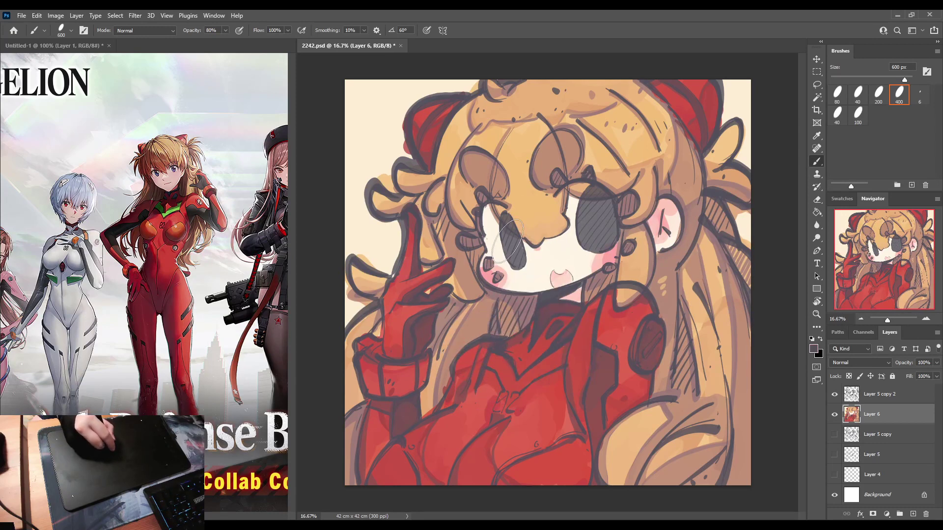
alt+click(607, 385)
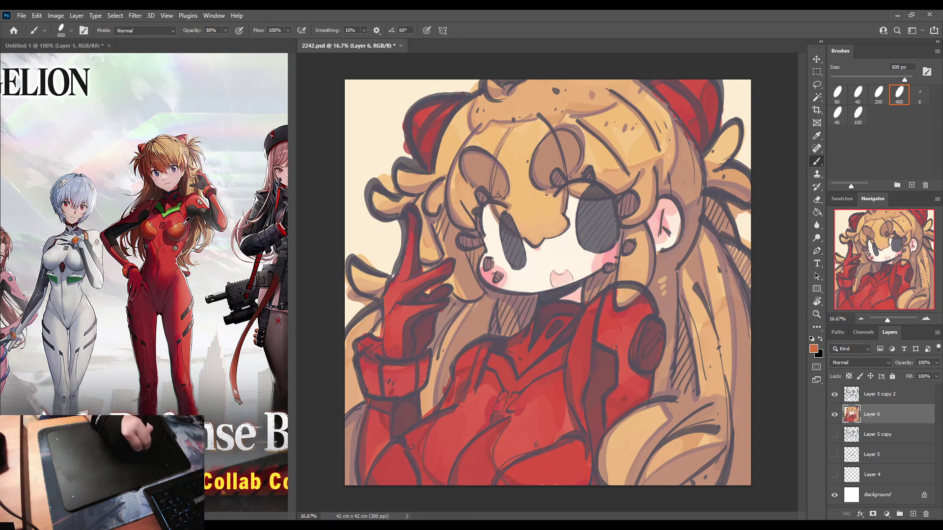
Paint the two lower chest panels of the suit orange, and layer a brighter orange over them, blending with sampled tones.
mouse_move(484, 484)
mouse_down()
mouse_move(541, 479)
mouse_move(544, 466)
mouse_move(535, 475)
mouse_move(557, 467)
mouse_move(548, 463)
mouse_move(575, 457)
mouse_move(560, 452)
mouse_move(543, 482)
mouse_move(575, 451)
mouse_move(511, 495)
mouse_up()
mouse_move(383, 453)
mouse_down()
mouse_move(398, 469)
mouse_move(394, 454)
mouse_up()
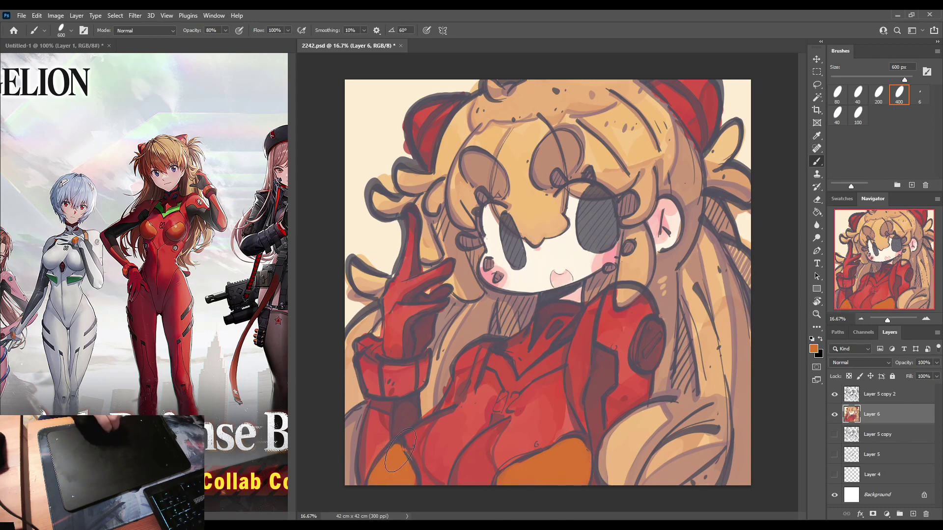
click(814, 349)
key(Return)
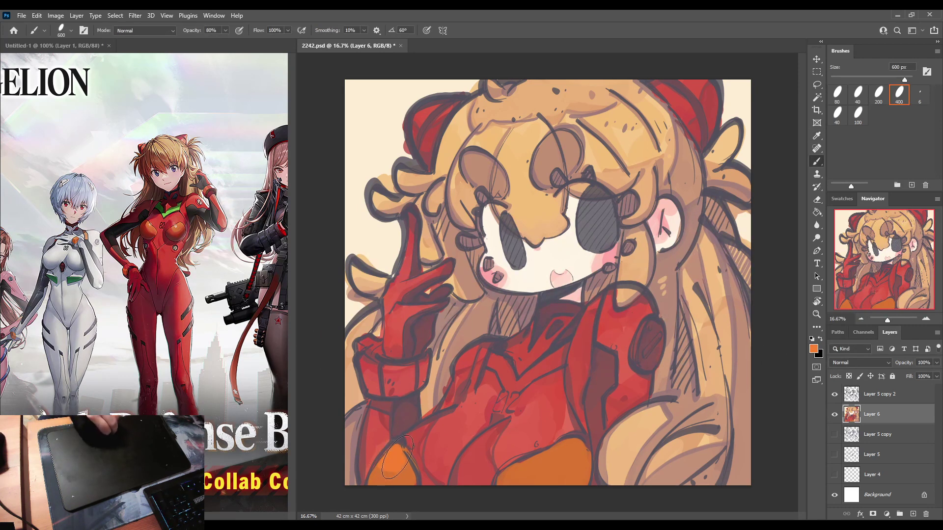
mouse_move(506, 476)
mouse_down()
mouse_move(567, 450)
mouse_move(530, 463)
mouse_up()
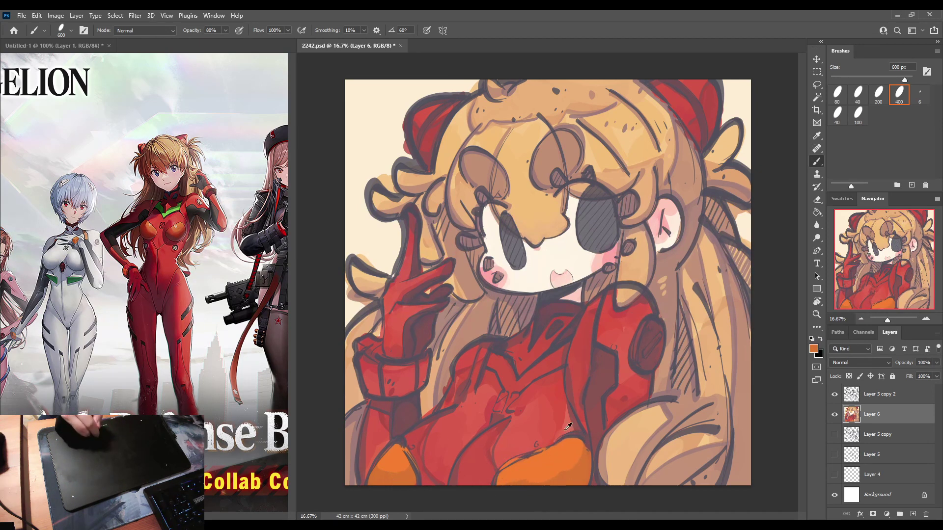
alt+click(569, 453)
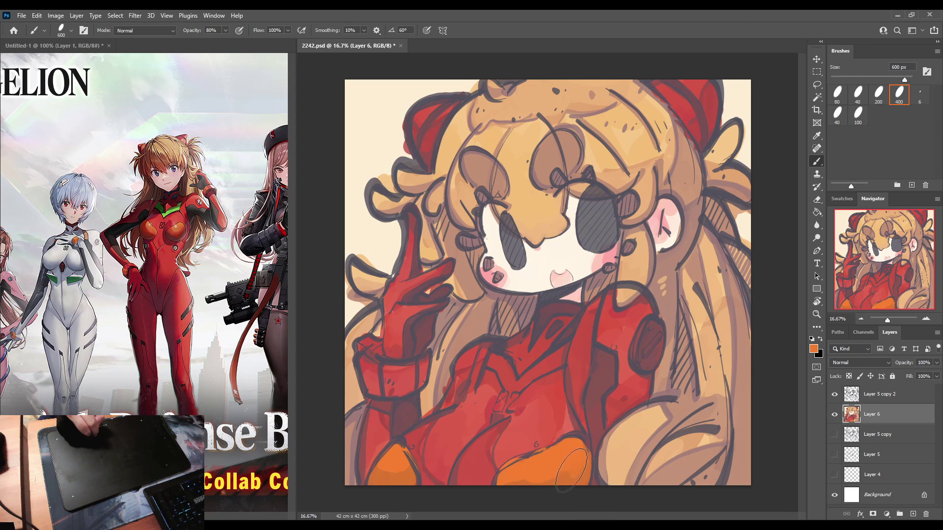
alt+click(561, 470)
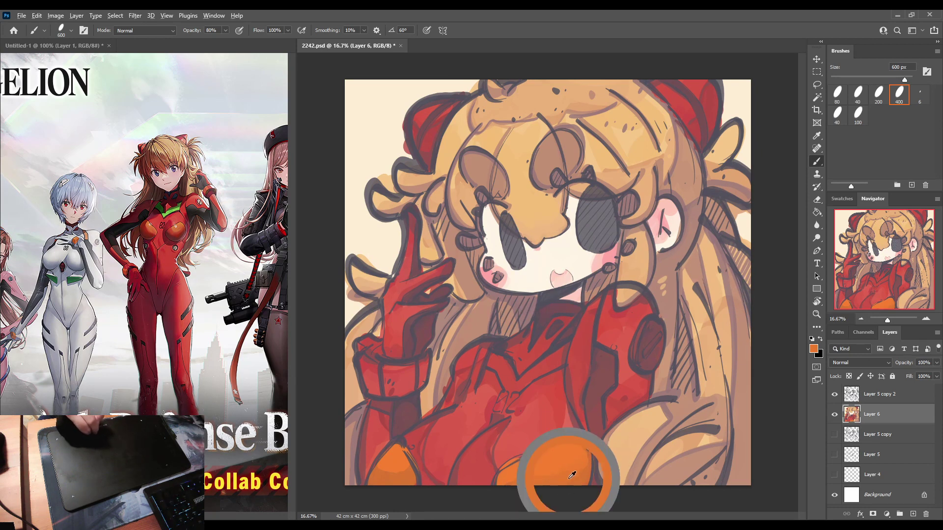
alt+click(398, 467)
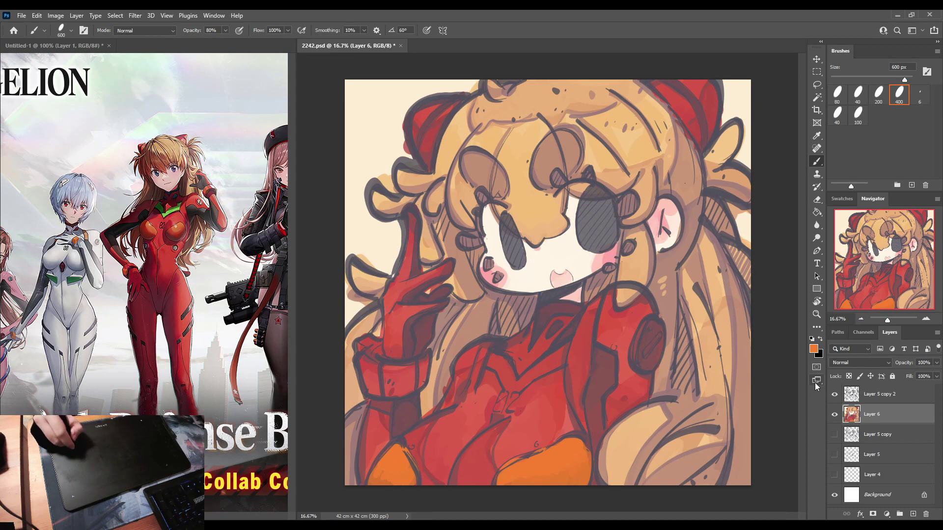
Shade the edges of the orange chest panels with a redder orange, and refine the adjoining red with muted reds.
click(814, 348)
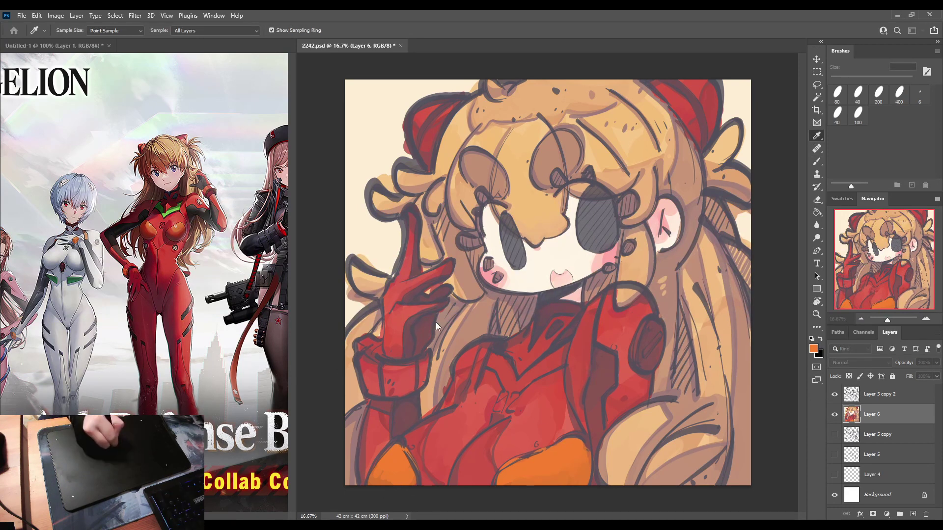
key(b)
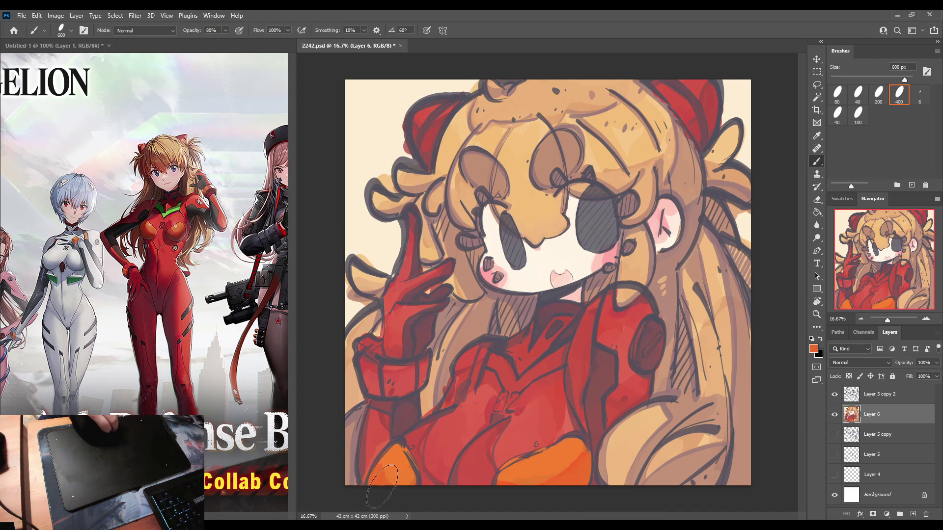
alt+click(369, 474)
key(i)
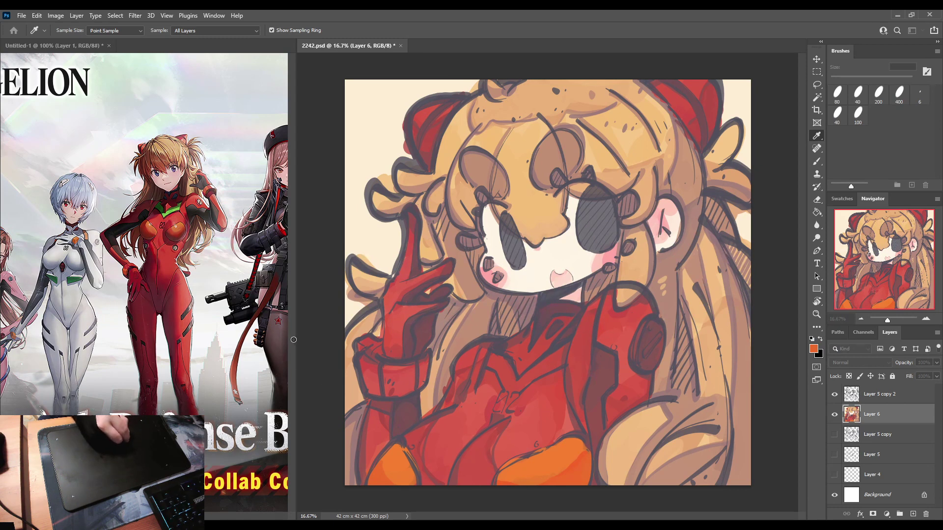
click(431, 321)
key(b)
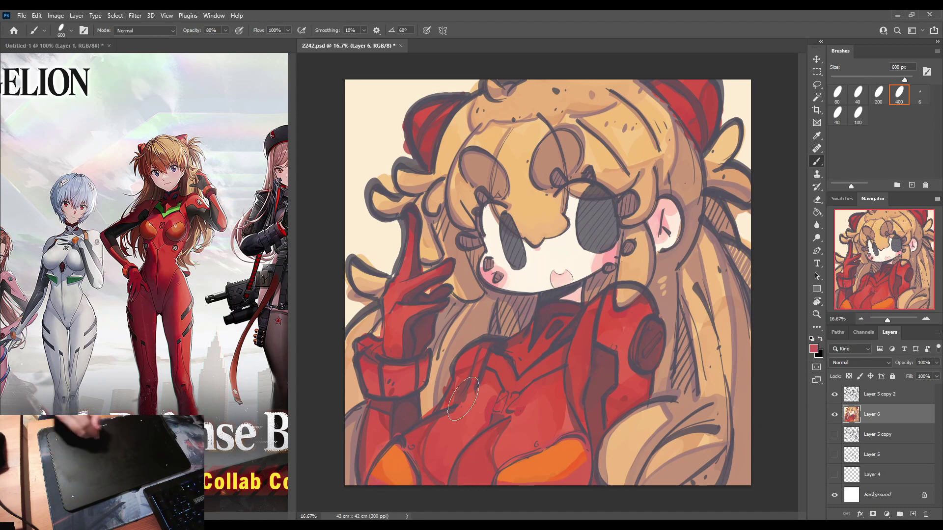
click(815, 350)
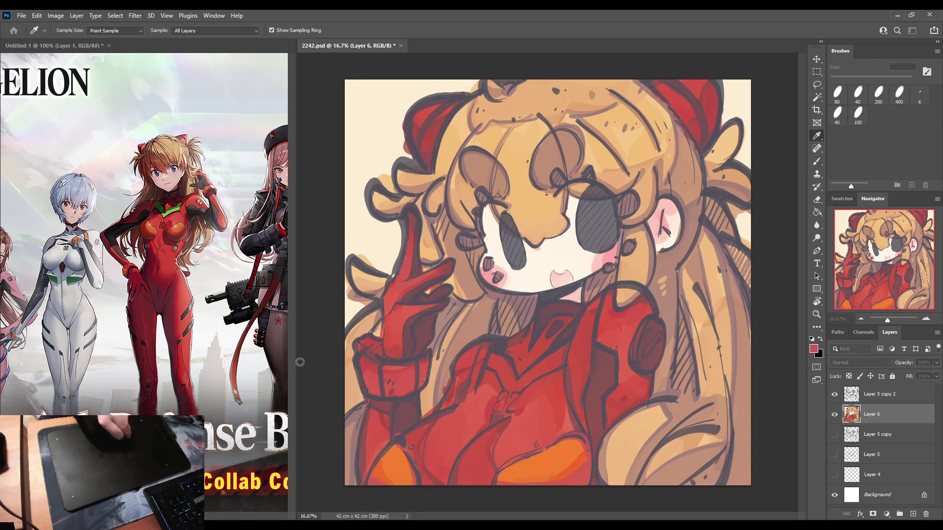
key(Return)
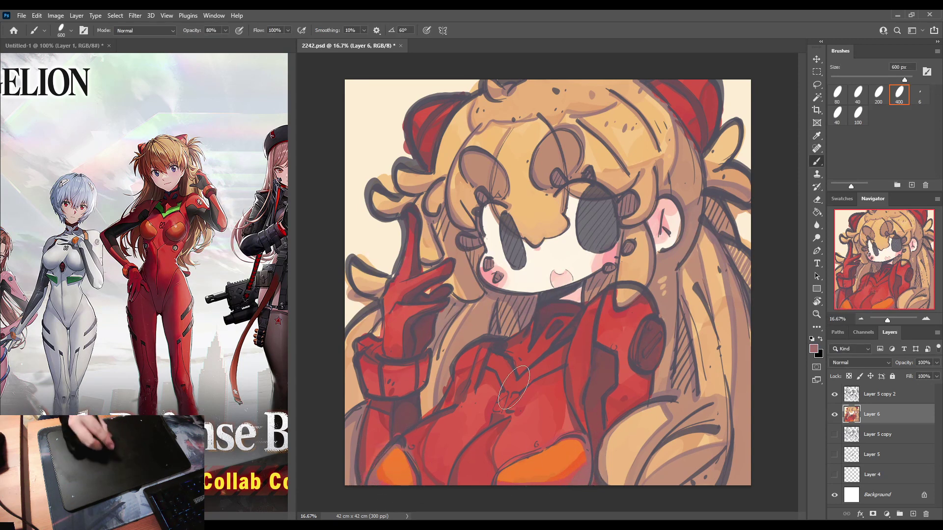
Paint the suit's V-shaped chest stripe in green sampled from the reference image, and brighten its centre with a lighter yellow-green.
alt+click(172, 209)
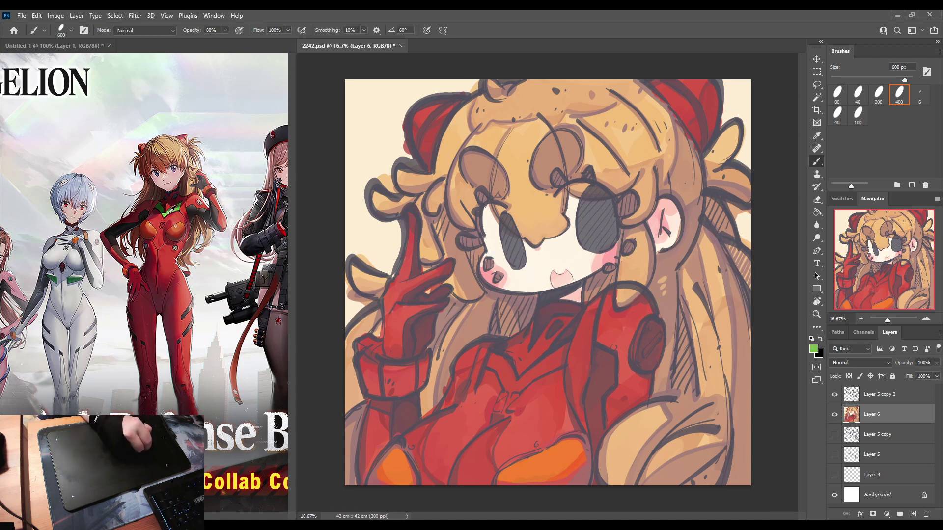
click(496, 363)
mouse_move(497, 363)
mouse_down()
mouse_move(511, 393)
mouse_move(555, 356)
mouse_move(559, 366)
mouse_move(568, 348)
mouse_move(549, 370)
mouse_up()
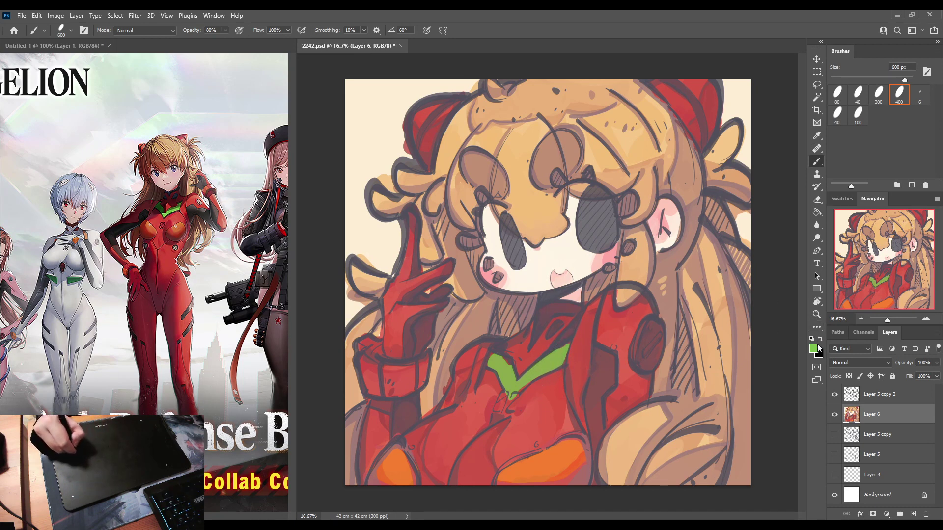
alt+click(538, 380)
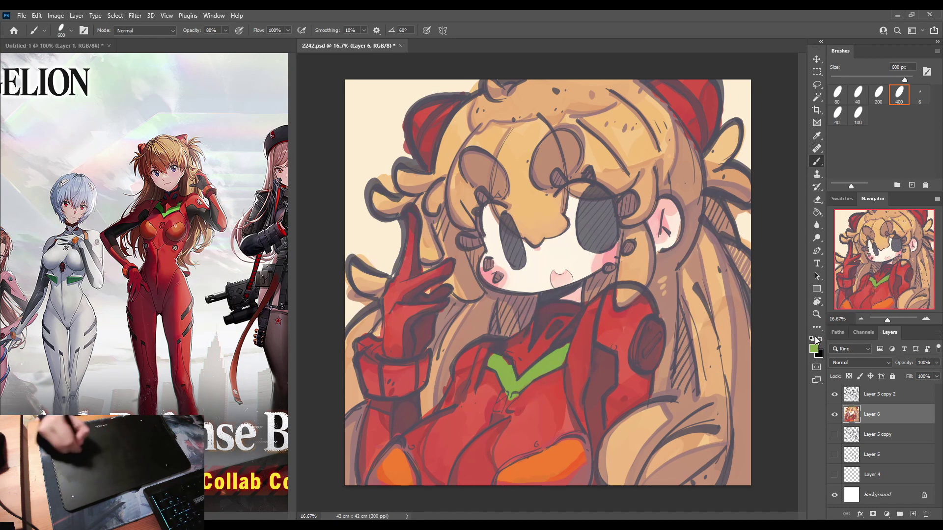
key(i)
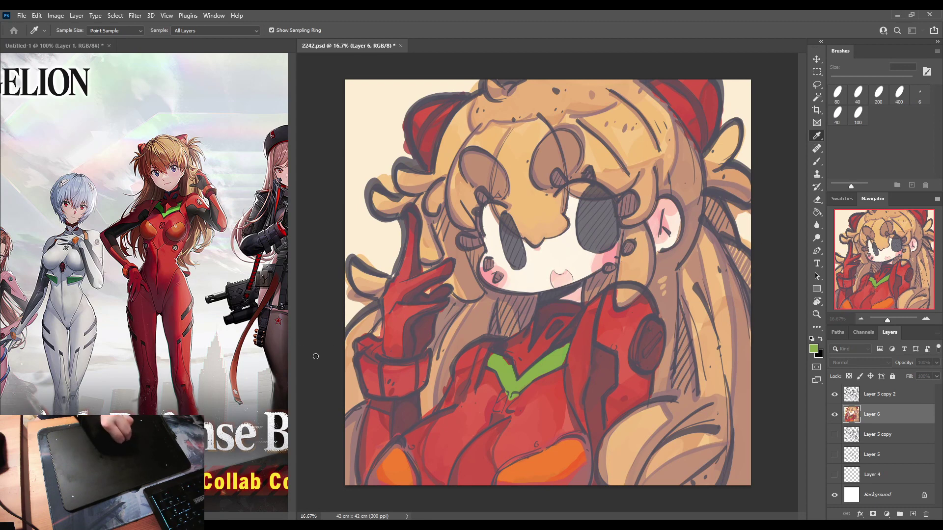
key(b)
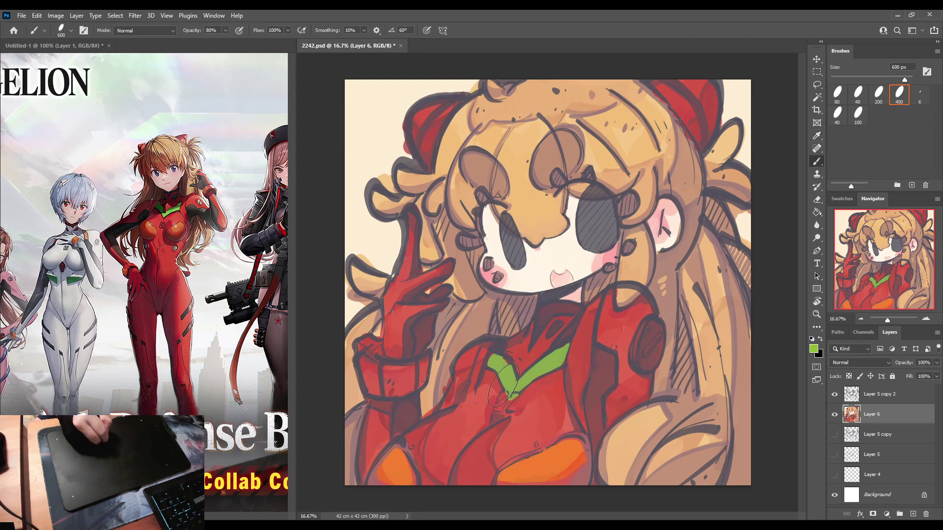
mouse_move(503, 385)
mouse_down()
mouse_move(520, 371)
mouse_move(536, 376)
mouse_move(510, 368)
mouse_move(520, 374)
mouse_up()
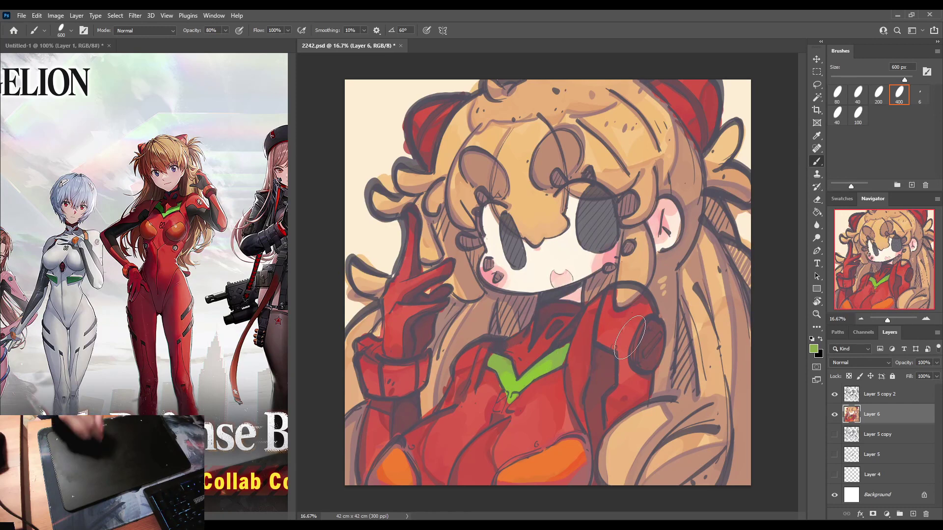
Touch up the suit's red around the lower tip of the green V stripe with a sampled red.
alt+click(505, 387)
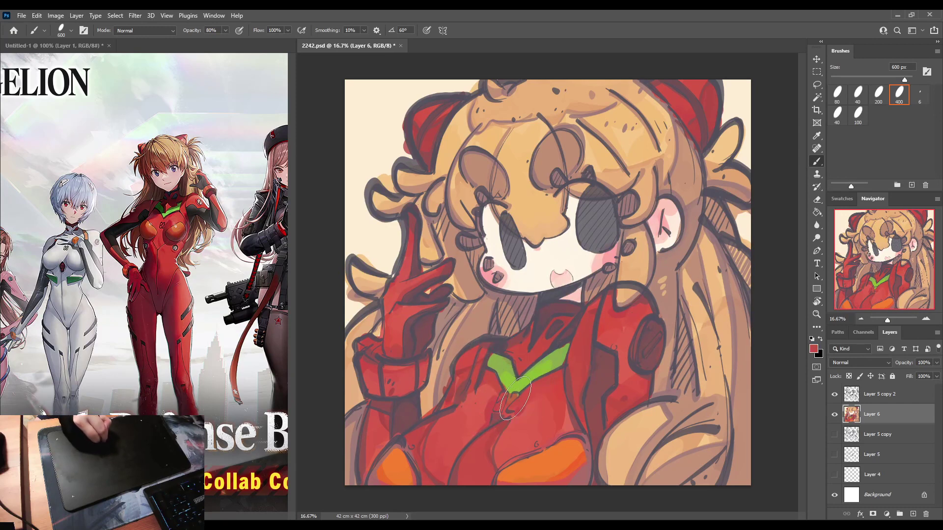
key(alt)
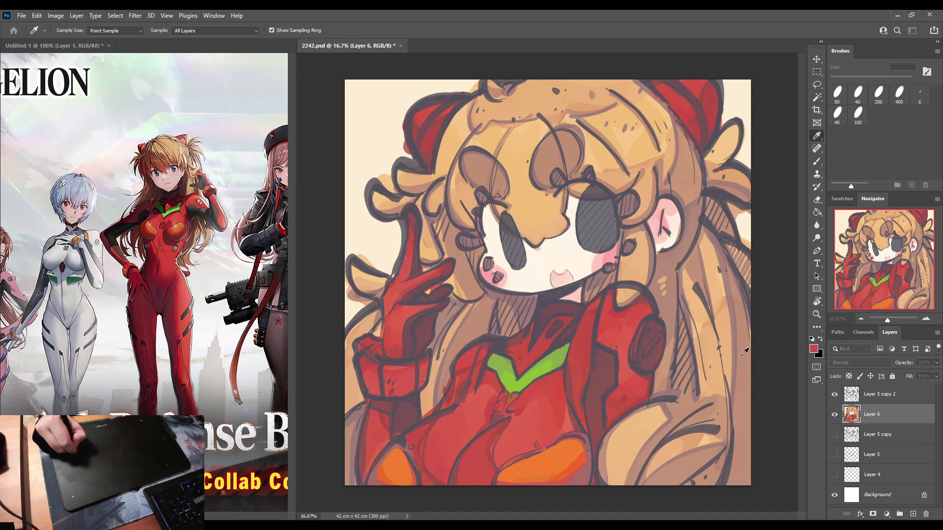
alt+click(437, 325)
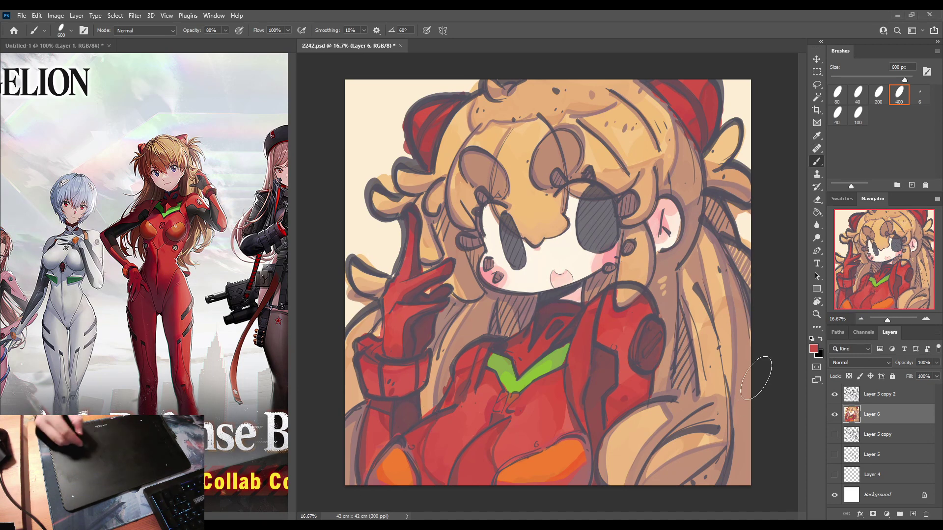
Fill both irises and the small dark shapes around the brows and cheeks with a sampled dark grey.
alt+click(599, 244)
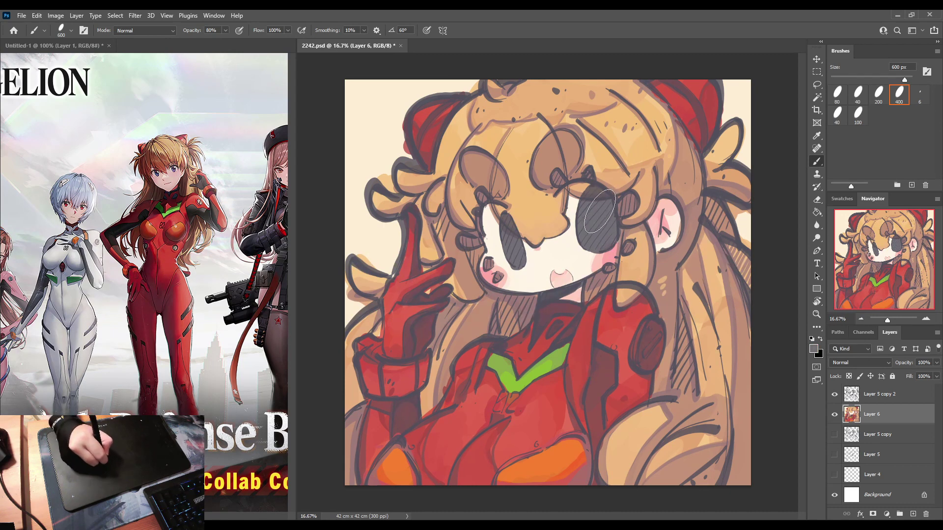
mouse_move(599, 221)
mouse_down()
mouse_move(602, 198)
mouse_move(611, 225)
mouse_move(585, 235)
mouse_move(612, 226)
mouse_move(601, 244)
mouse_up()
mouse_move(511, 230)
mouse_down()
mouse_move(514, 255)
mouse_move(511, 226)
mouse_up()
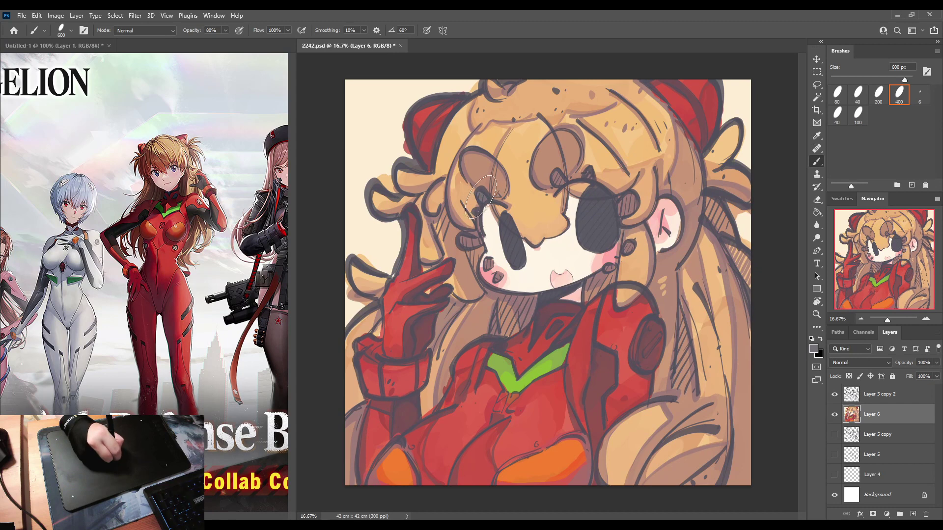
alt+click(506, 219)
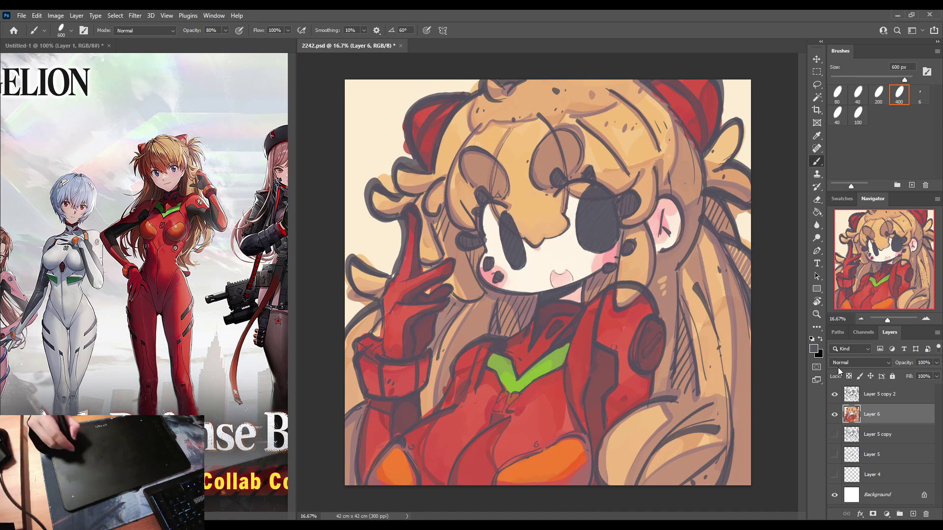
Set the painting colour to pure white and brighten the whites of both eyes.
key(d)
key(x)
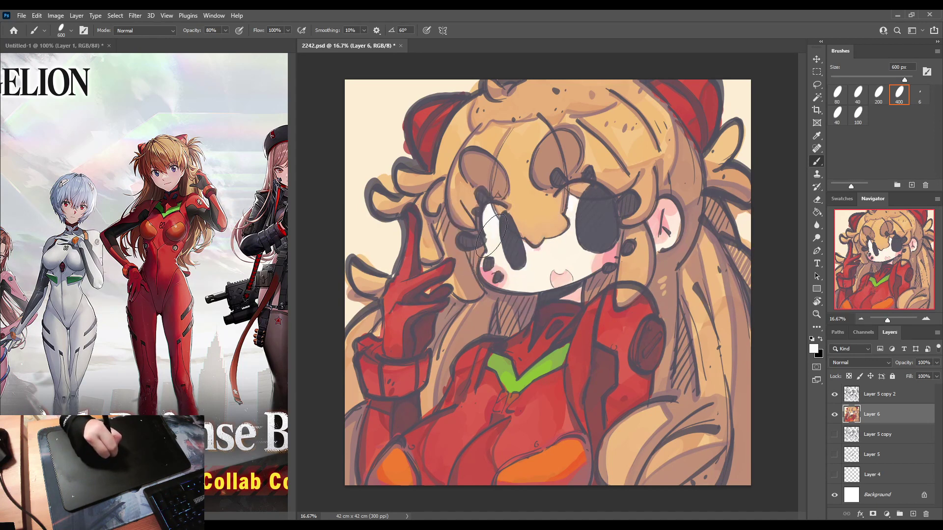
alt+click(499, 254)
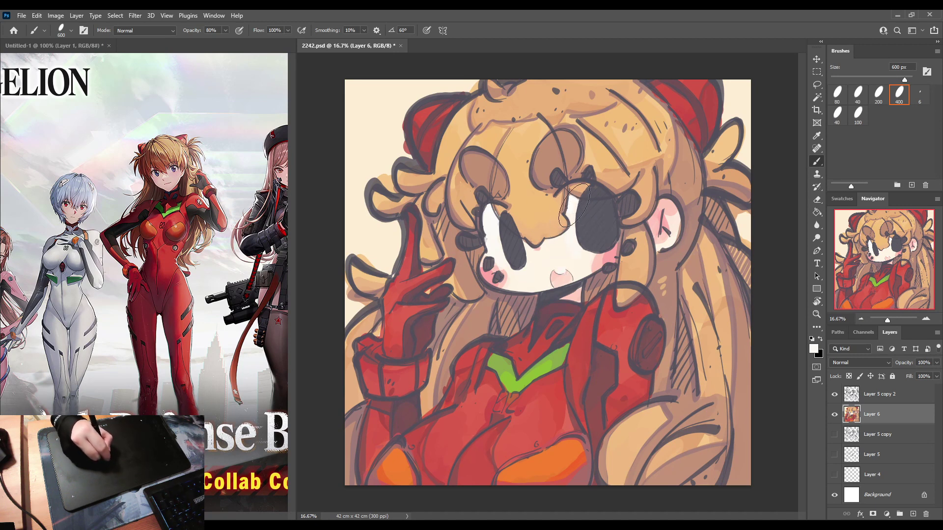
click(857, 395)
key(e)
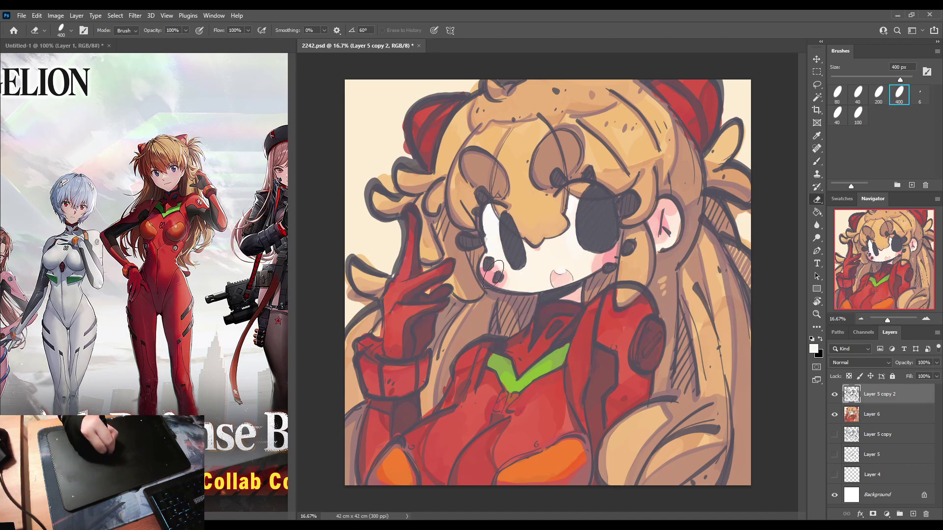
click(855, 416)
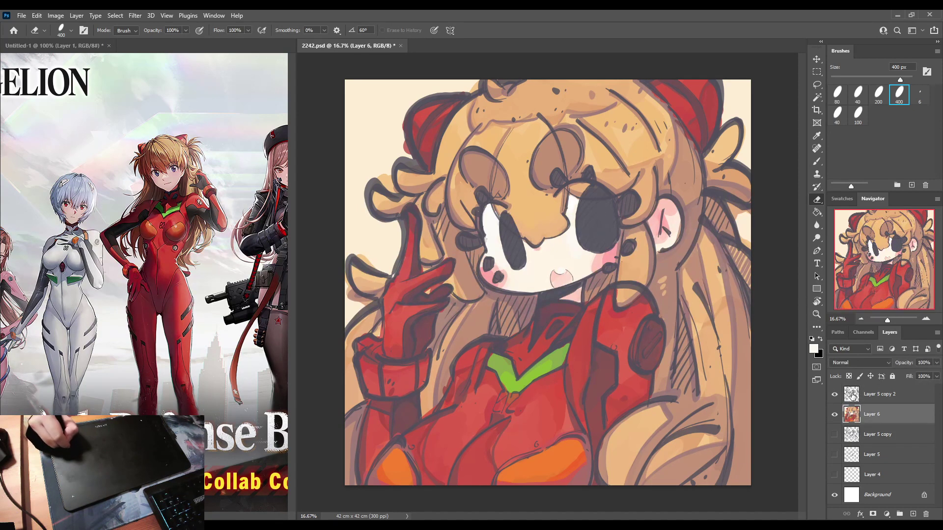
Shade the whites of both eyes beside the irises with light grey on Layer 6.
key(i)
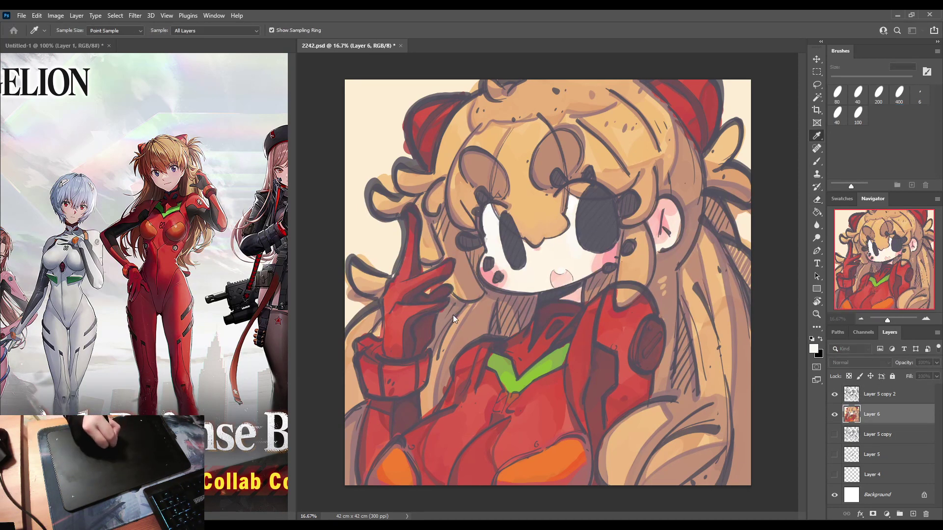
key(b)
drag(498, 193, 491, 250)
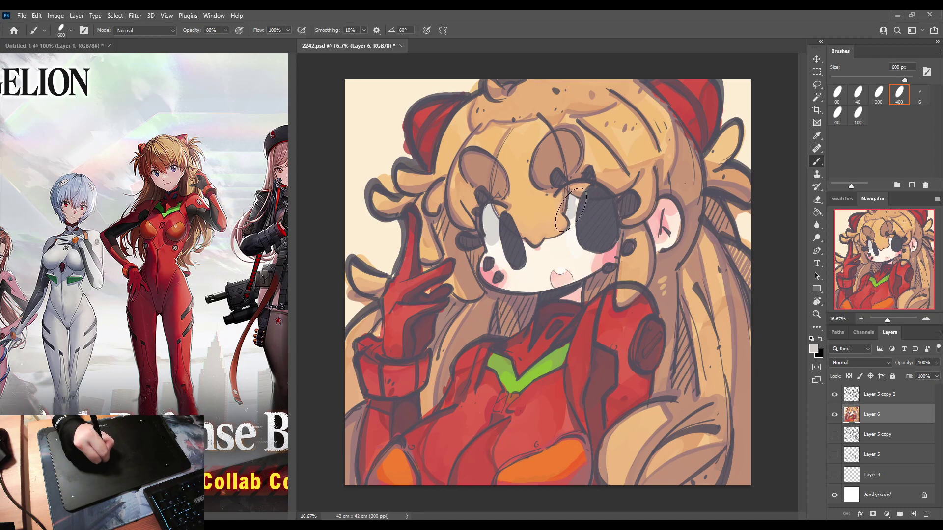
drag(571, 210, 572, 227)
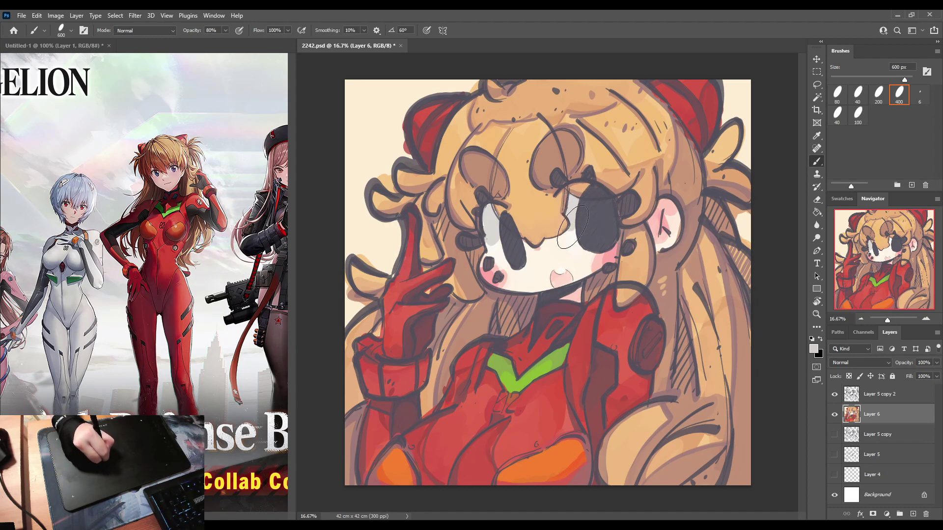
Add a darker grey shadow along the upper edge of both eye whites.
key(i)
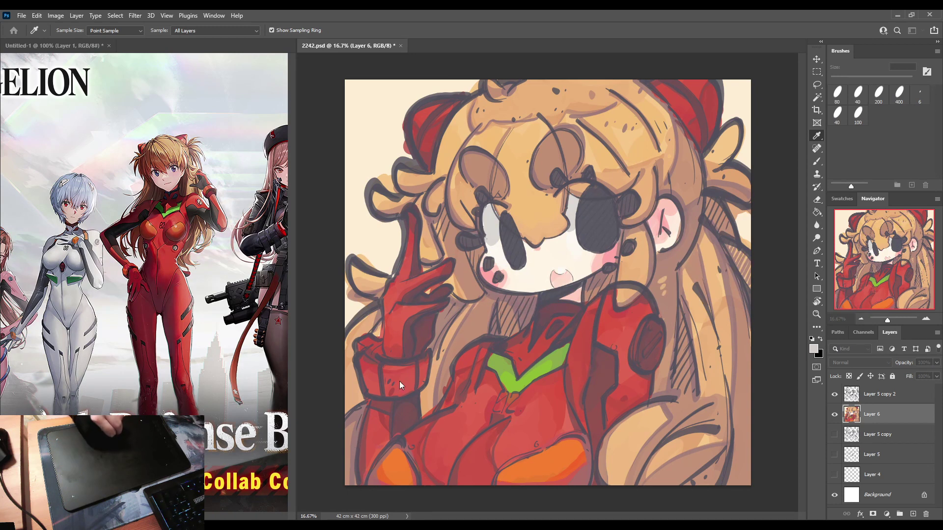
key(b)
drag(487, 212, 488, 211)
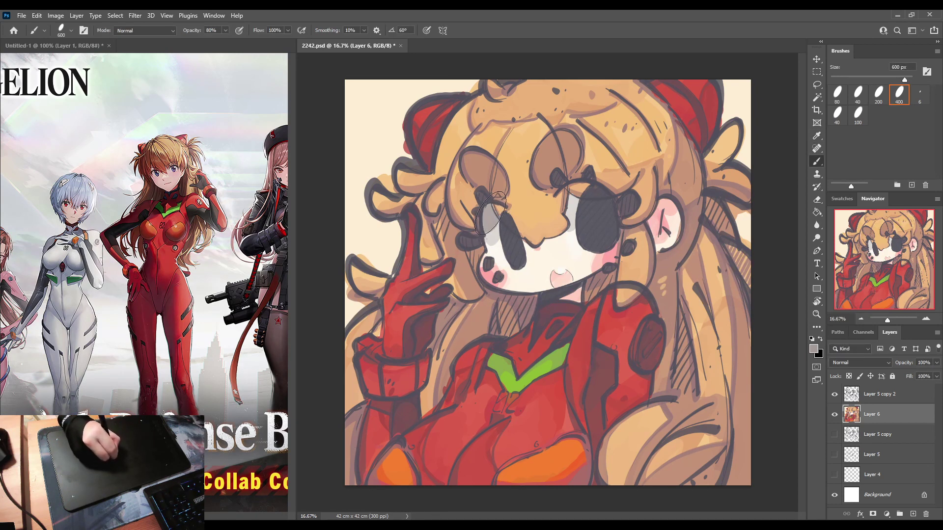
drag(570, 203, 570, 205)
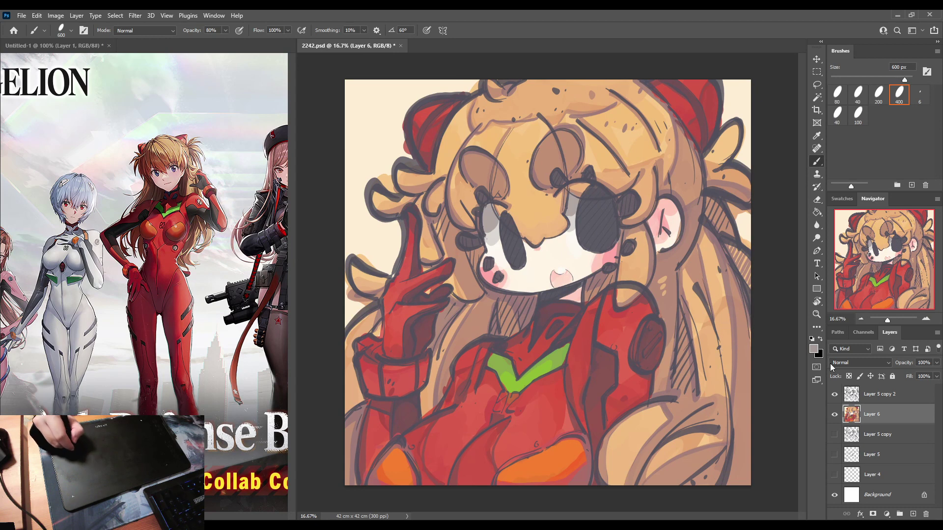
Refine the shadows at the top of both eyes using grey tones sampled from the painting.
key(i)
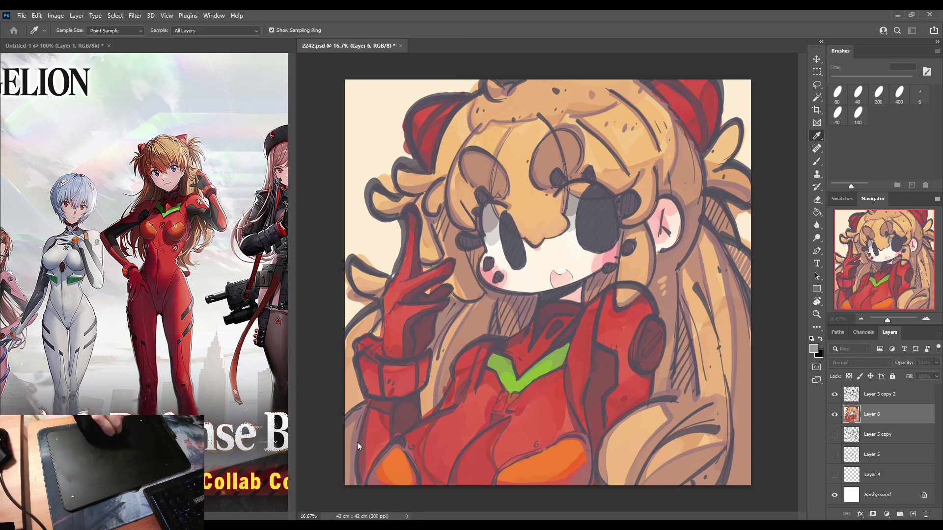
key(b)
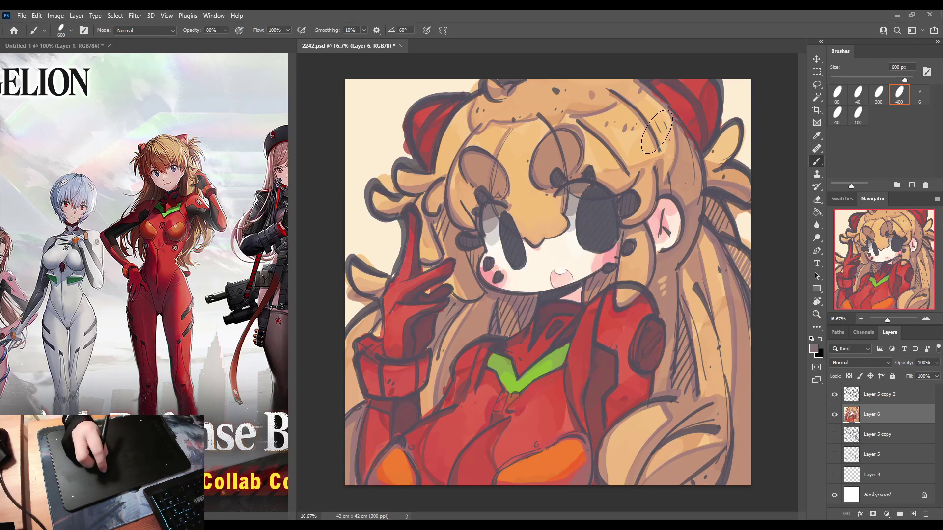
alt+click(578, 195)
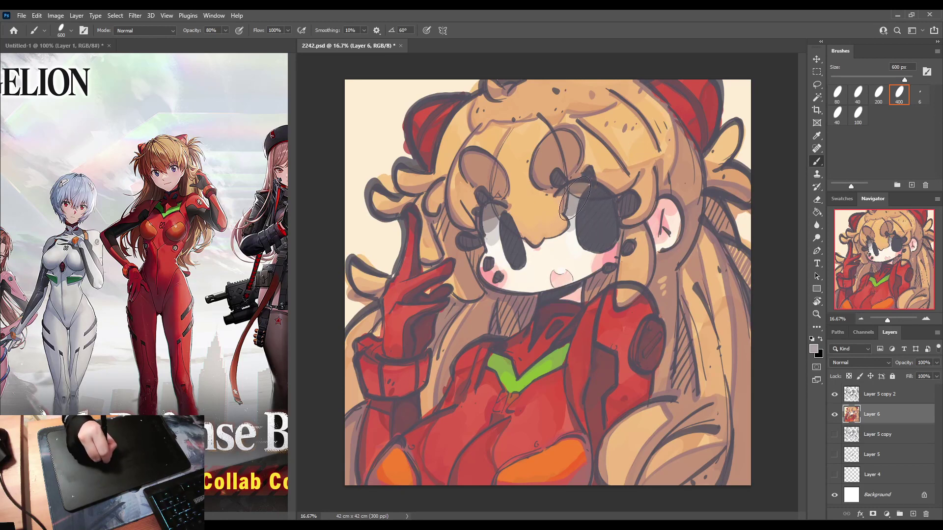
alt+click(500, 208)
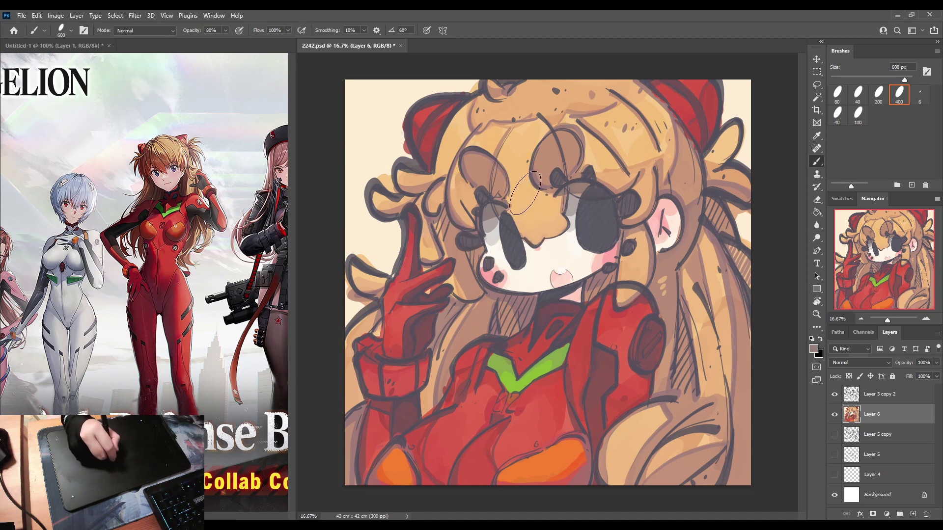
alt+click(633, 205)
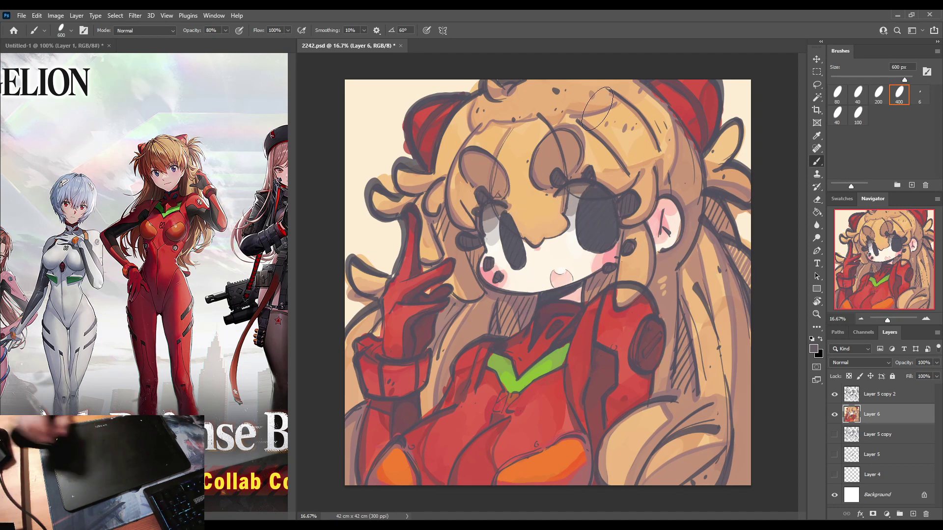
Duplicate the line art layer Layer 5 copy 2 and hide the original.
click(869, 397)
key(ctrl+j)
click(834, 415)
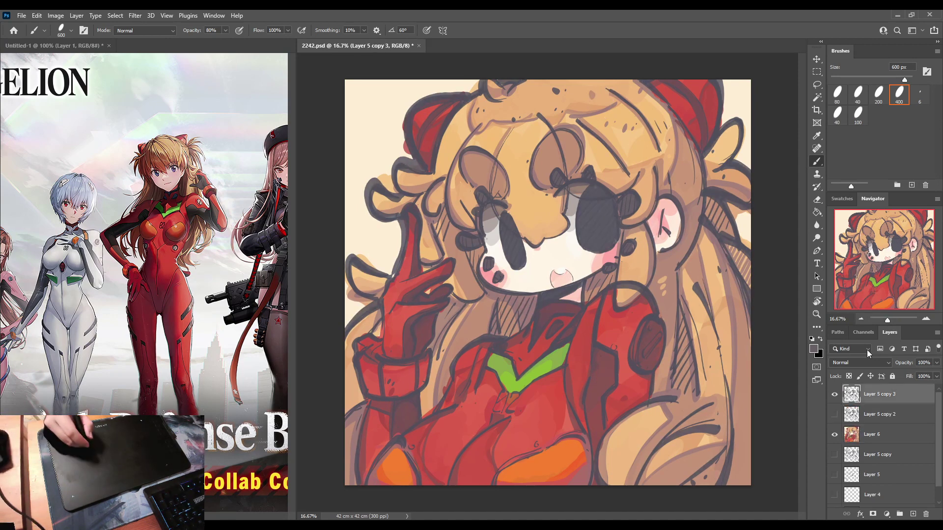
Recolour the hair's line art in a muted mauve-brown with the brush at 200 px and 100% opacity.
click(814, 351)
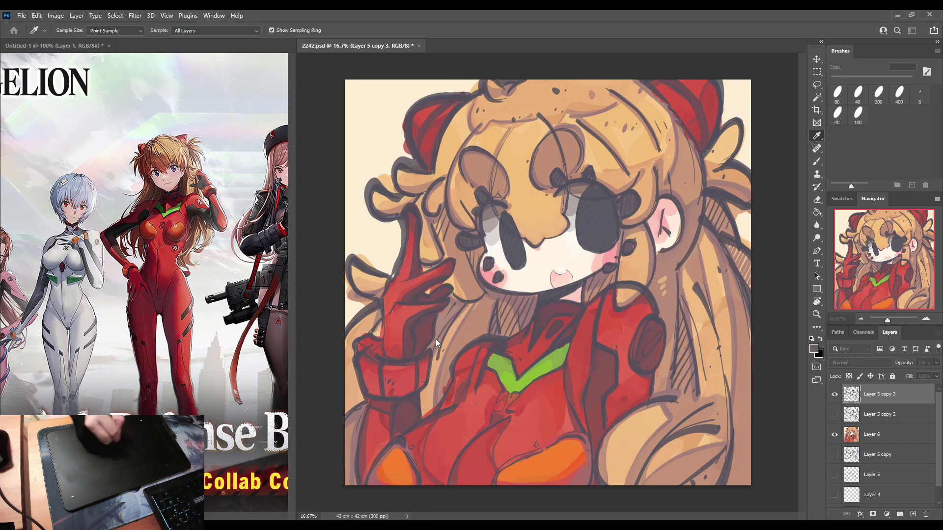
key(b)
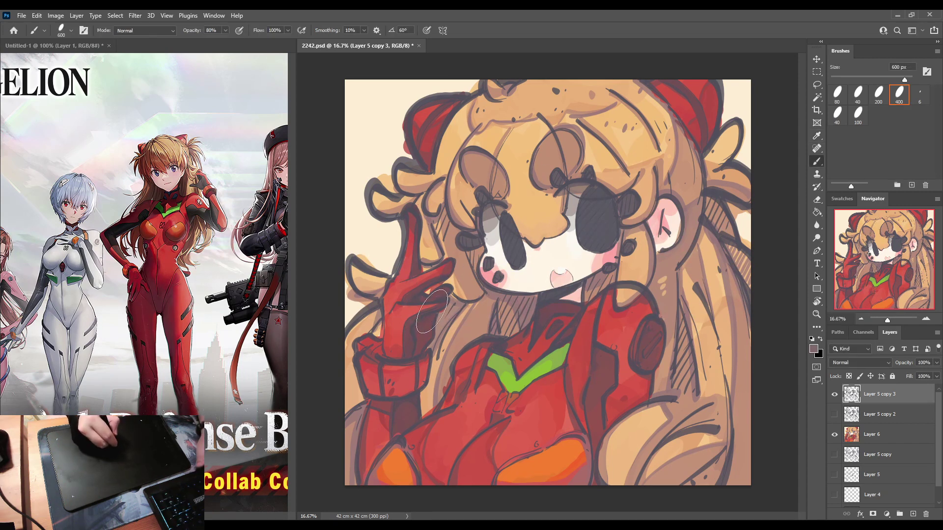
key(bracketleft)
key(bracketleft)
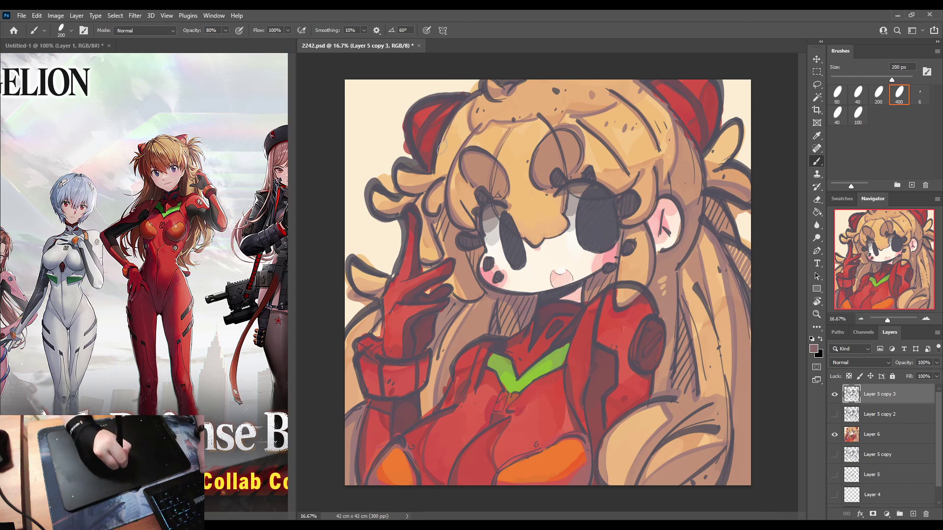
key(0)
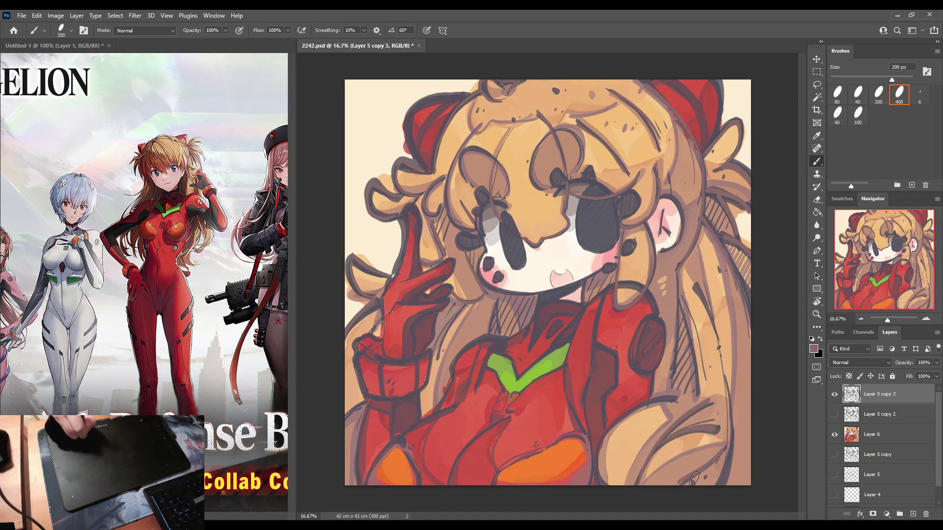
drag(726, 382, 731, 482)
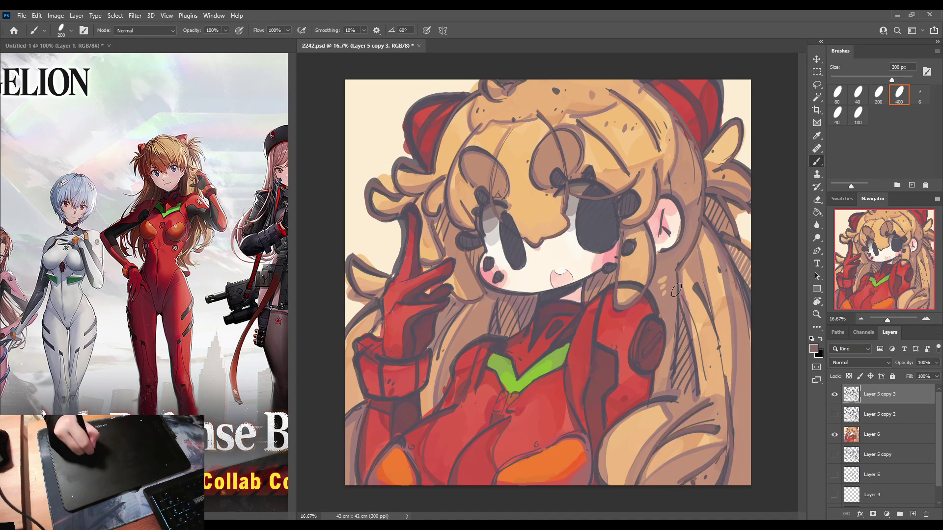
drag(676, 291, 672, 368)
mouse_move(672, 401)
mouse_down()
mouse_move(616, 421)
mouse_move(610, 488)
mouse_up()
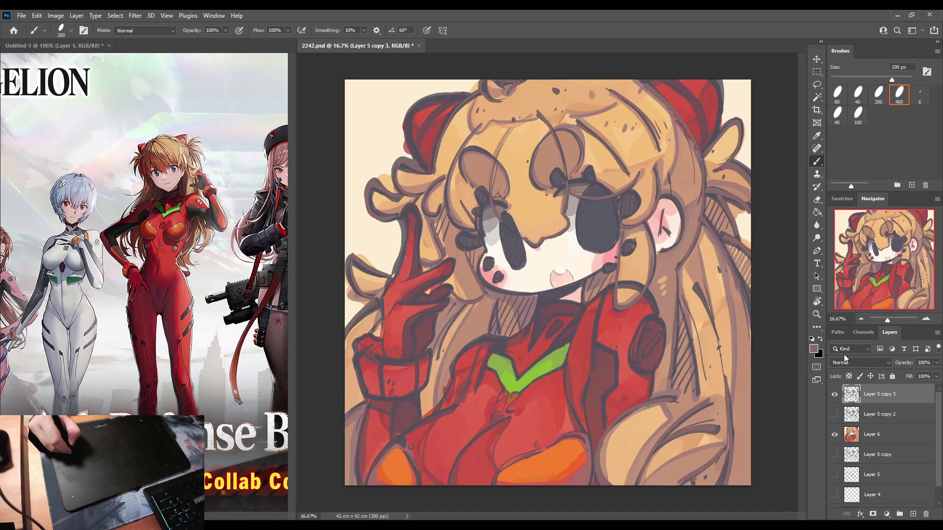
Tint selected hair lines across the bangs, curls and long strands with rose red and brighter salmon-orange.
key(i)
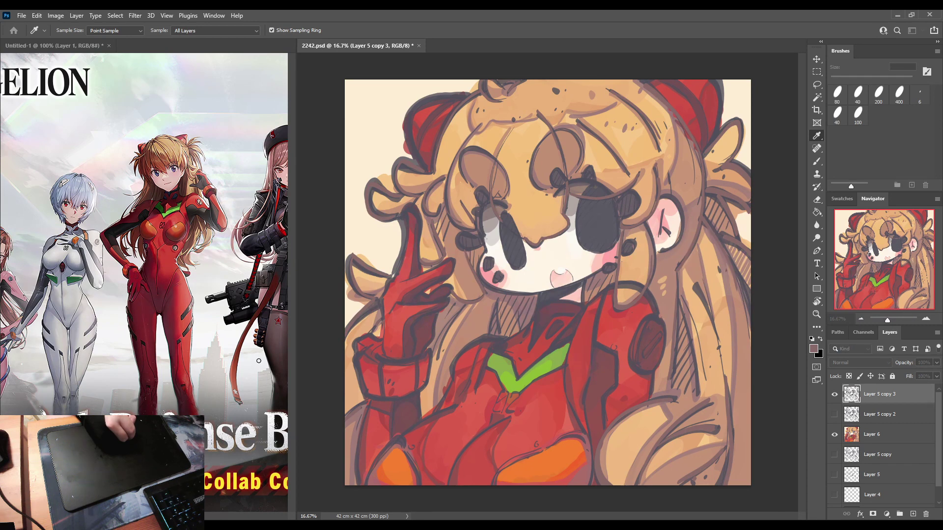
key(b)
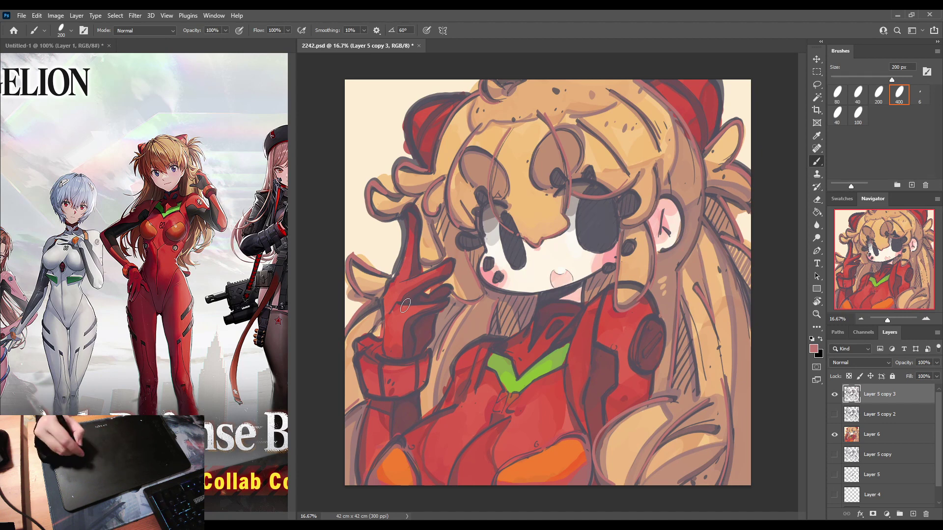
key(i)
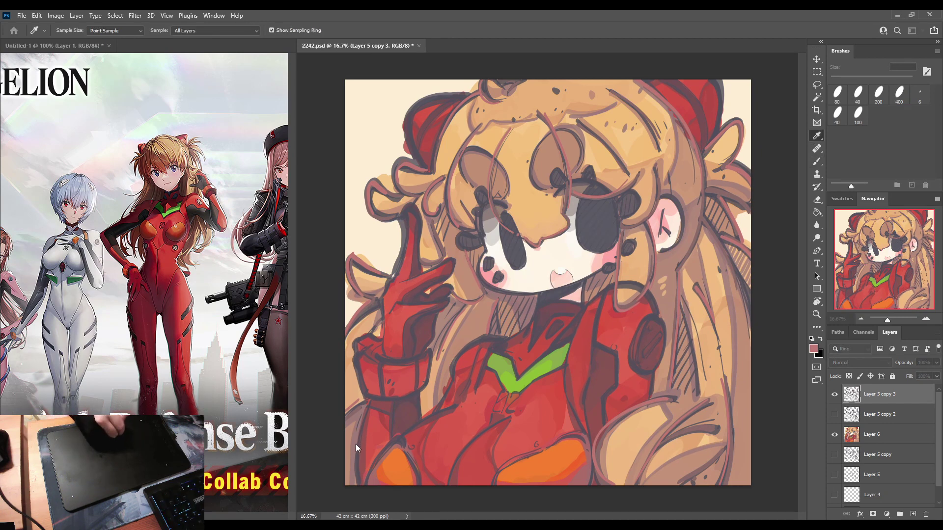
click(454, 317)
key(b)
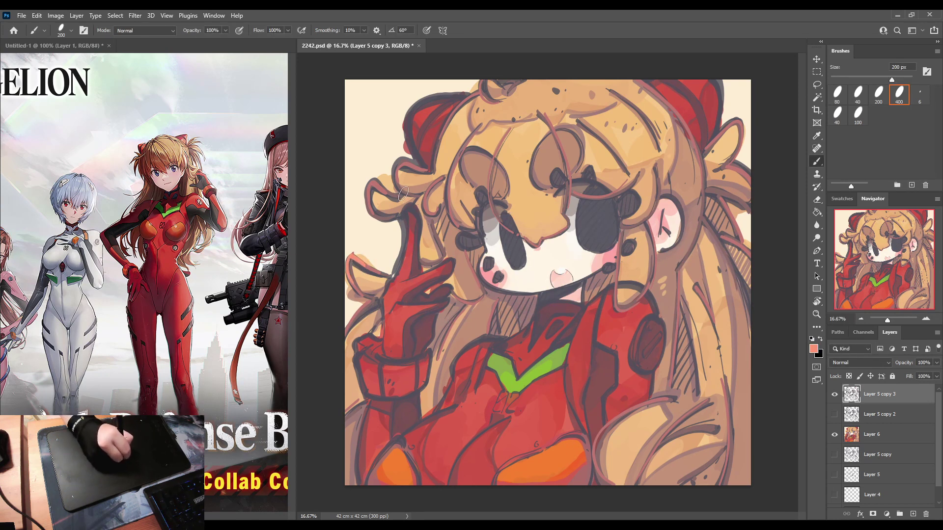
key(i)
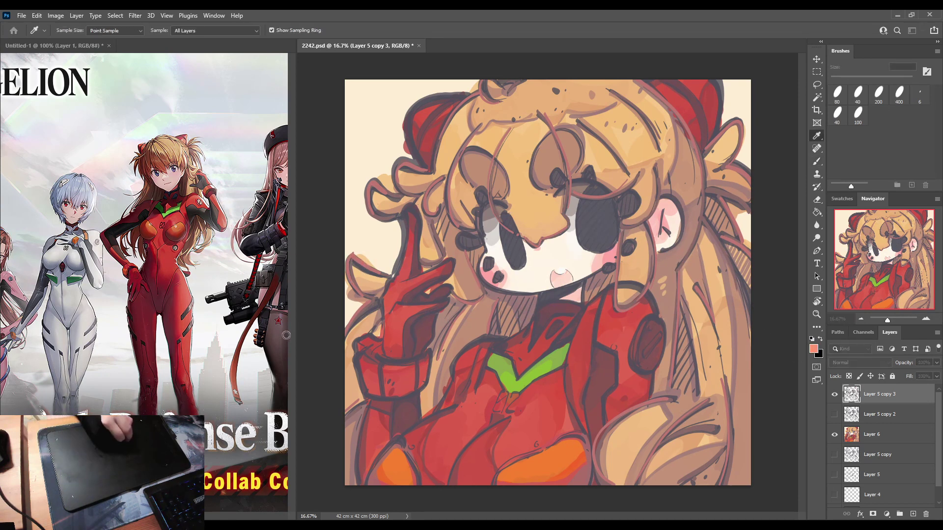
key(b)
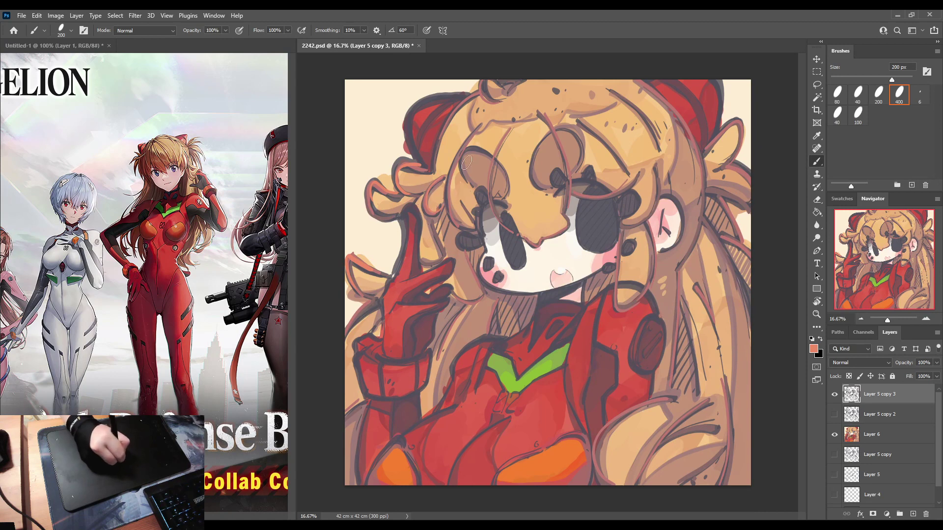
drag(473, 130, 448, 199)
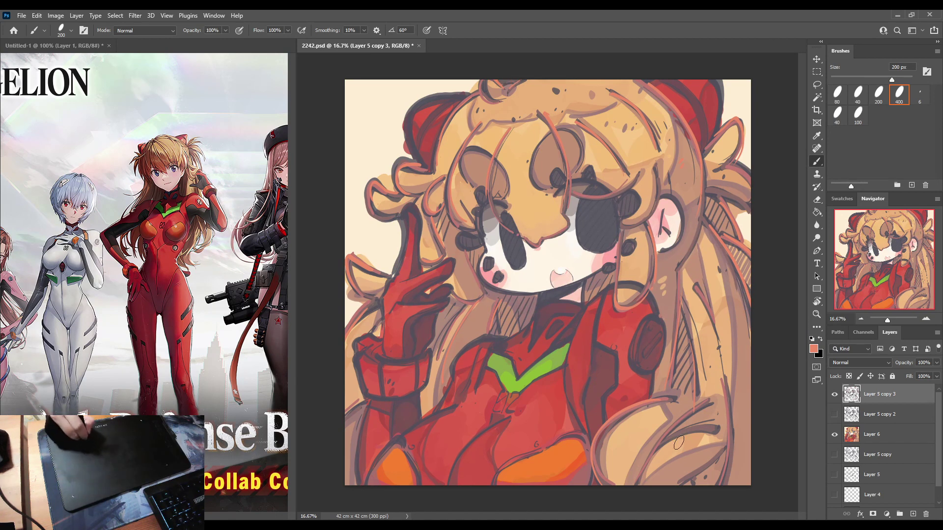
mouse_move(665, 442)
mouse_down()
mouse_move(706, 434)
mouse_move(723, 457)
mouse_move(686, 480)
mouse_up()
drag(724, 368, 728, 467)
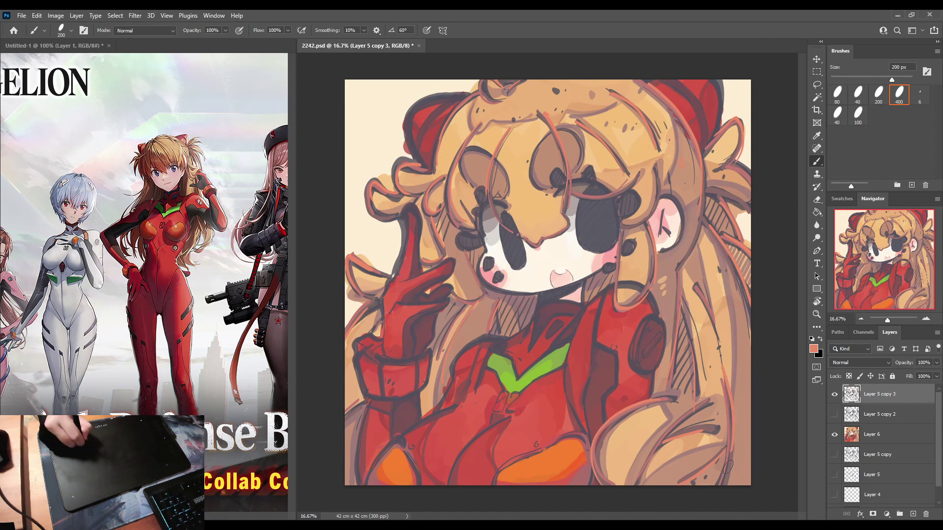
Recolour the mouth's outline with light pink tones sampled from the mouth area.
alt+click(733, 350)
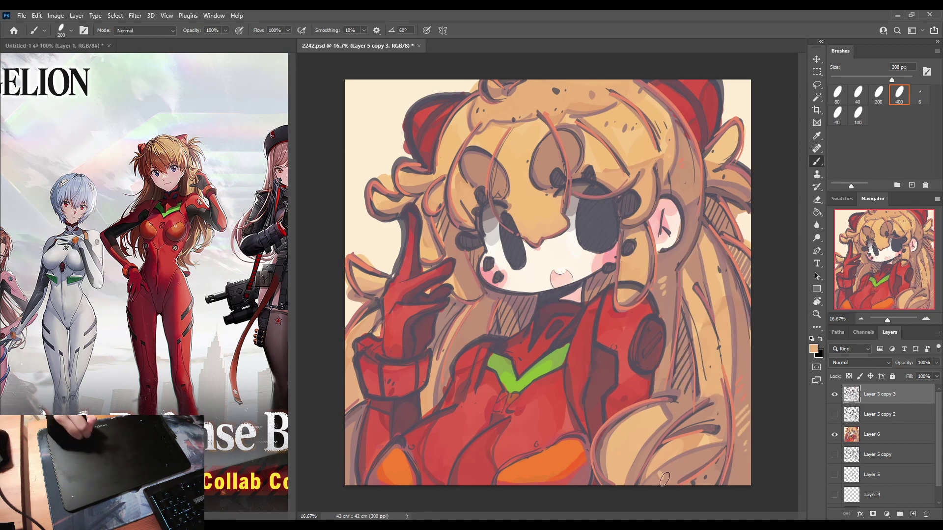
alt+click(557, 273)
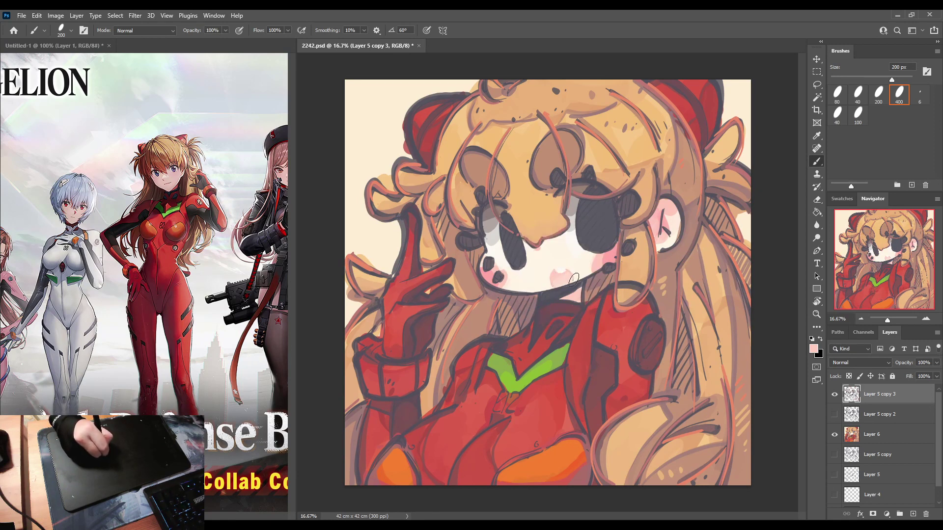
alt+click(566, 271)
alt+click(568, 274)
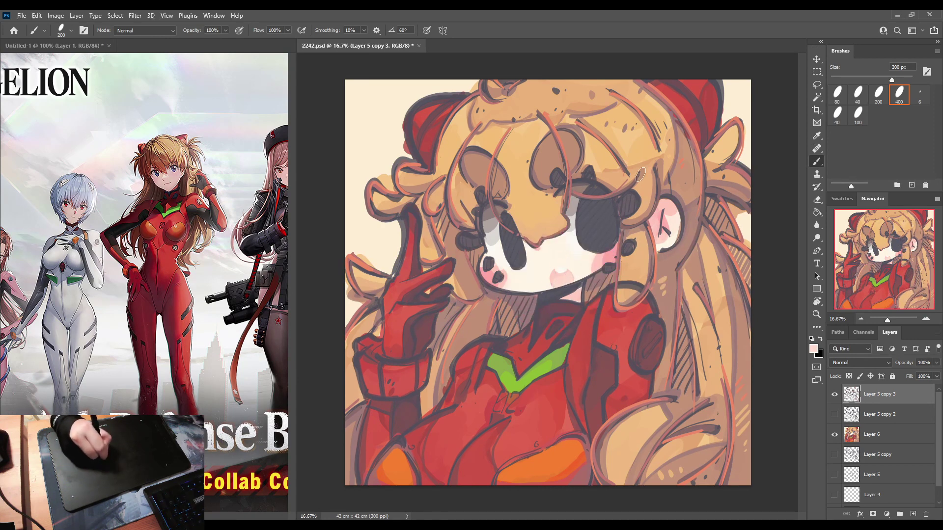
Recolour the lines around the dark cheek marks with a near-white sampled from the face, and sample the marks' dark grey.
alt+click(485, 262)
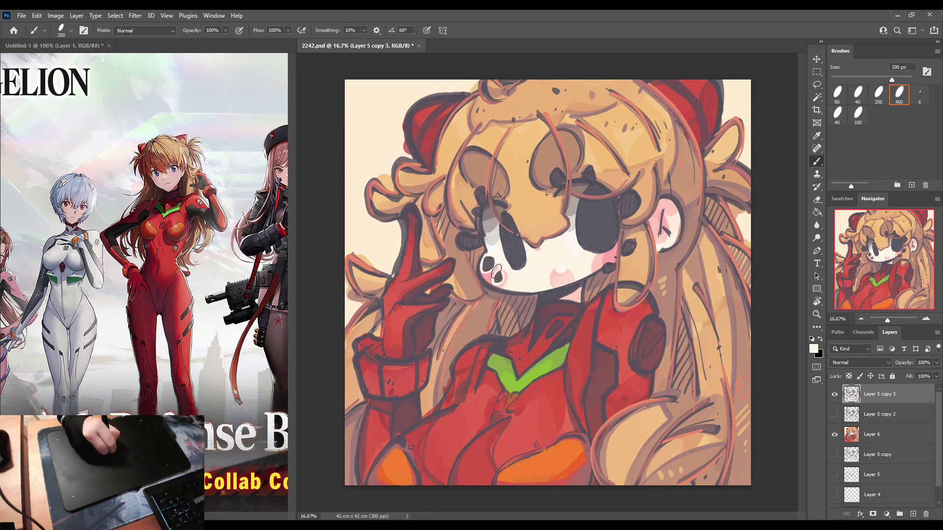
mouse_move(609, 265)
mouse_down()
mouse_move(631, 238)
mouse_move(614, 261)
mouse_move(620, 253)
mouse_up()
alt+click(628, 248)
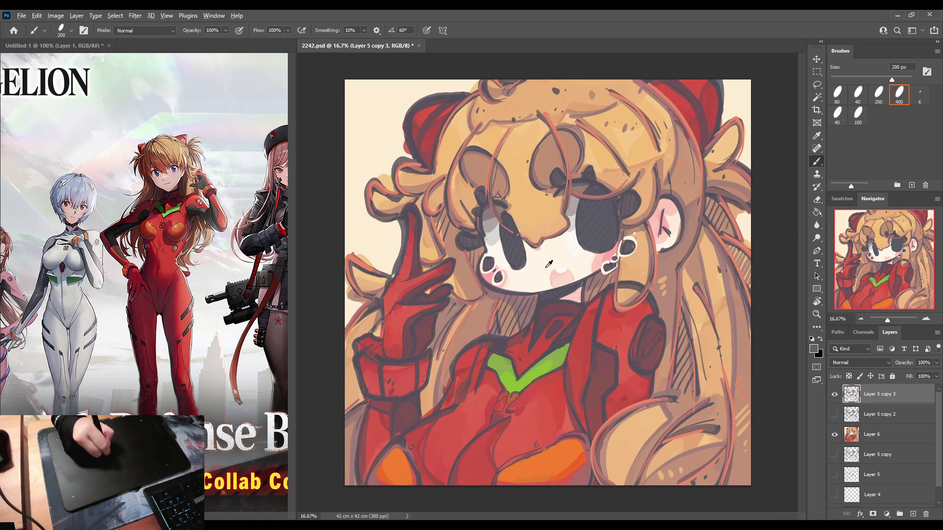
Recolour the ear's line art with pink sampled from the cheek.
alt+click(606, 258)
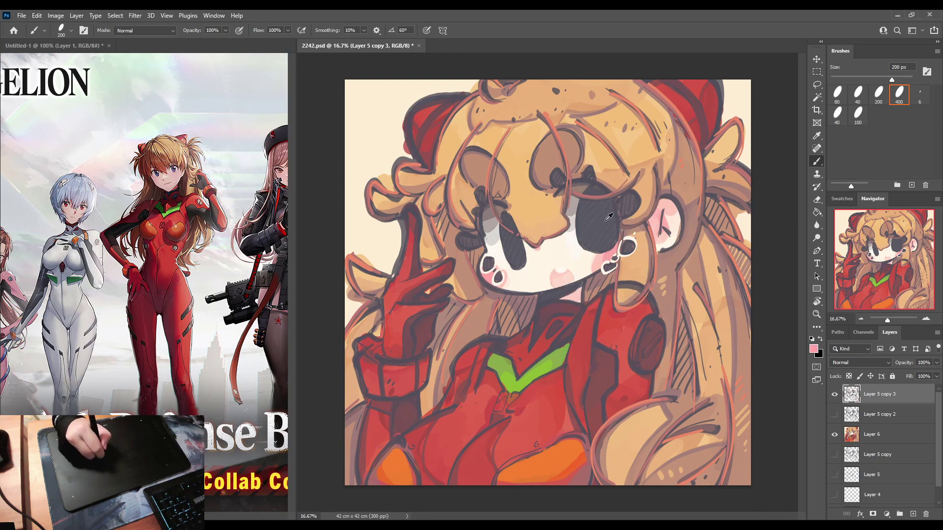
mouse_move(662, 199)
mouse_down()
mouse_move(682, 216)
mouse_move(677, 249)
mouse_move(661, 245)
mouse_up()
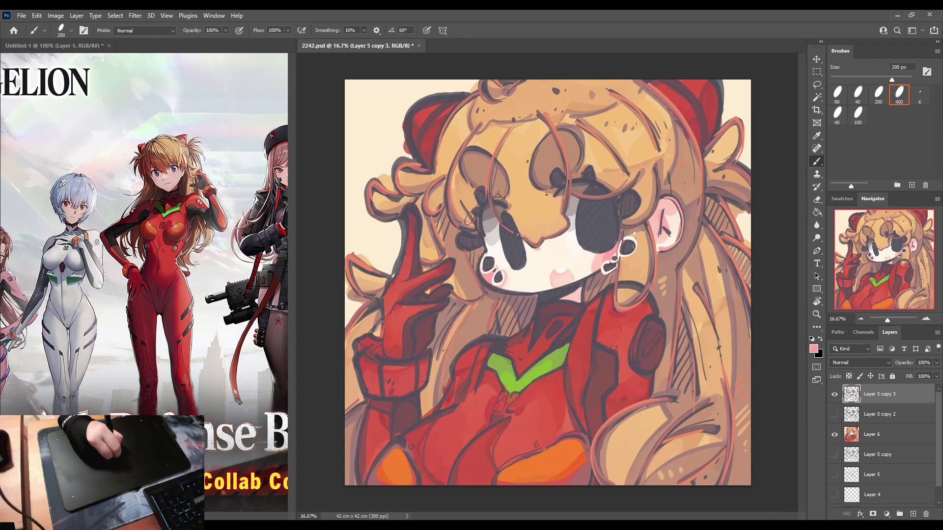
Recolour the jaw and chin outline with the light pink, redoing the stroke until it follows the face's edge.
mouse_move(479, 241)
mouse_down()
mouse_move(483, 278)
mouse_move(489, 258)
mouse_move(477, 256)
mouse_move(475, 272)
mouse_move(501, 293)
mouse_move(544, 295)
mouse_move(598, 274)
mouse_up()
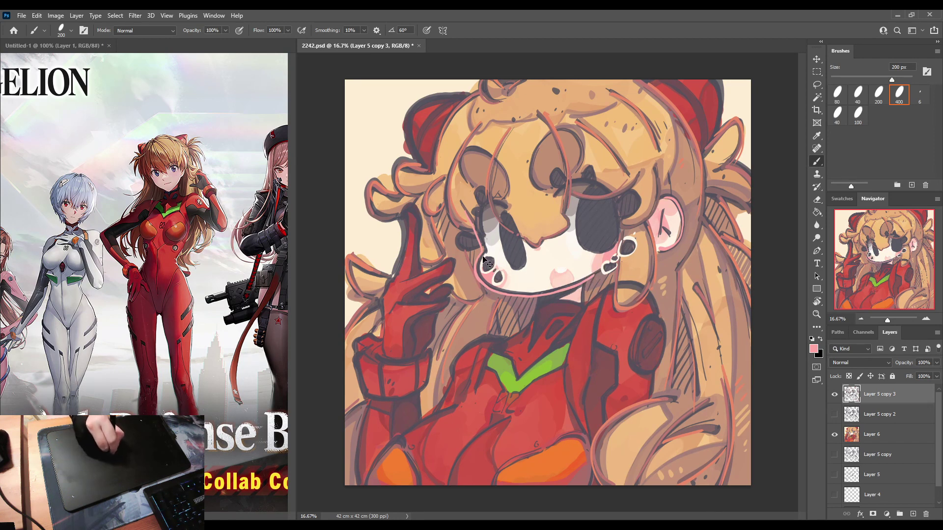
key(ctrl+z)
mouse_move(480, 258)
mouse_down()
mouse_move(483, 282)
mouse_move(533, 293)
mouse_up()
key(ctrl+z)
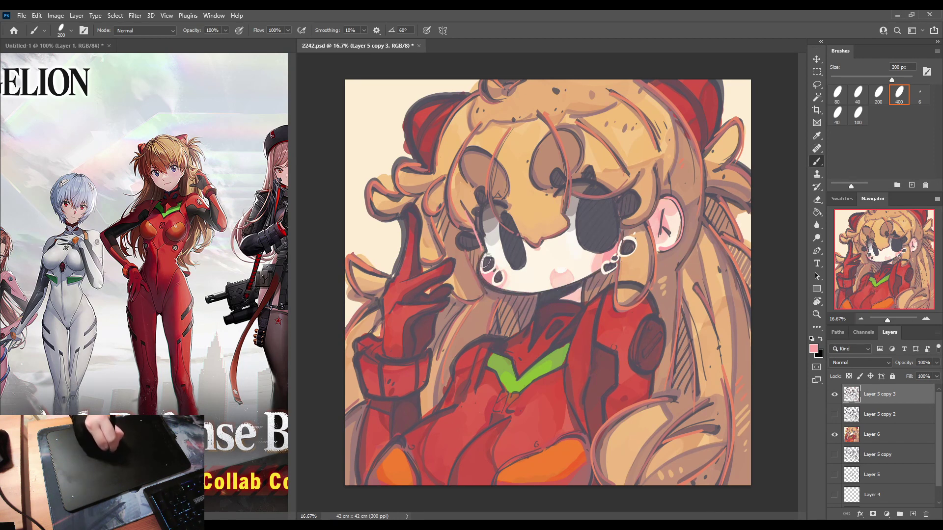
mouse_move(481, 262)
mouse_down()
mouse_move(487, 288)
mouse_move(528, 295)
mouse_move(590, 276)
mouse_up()
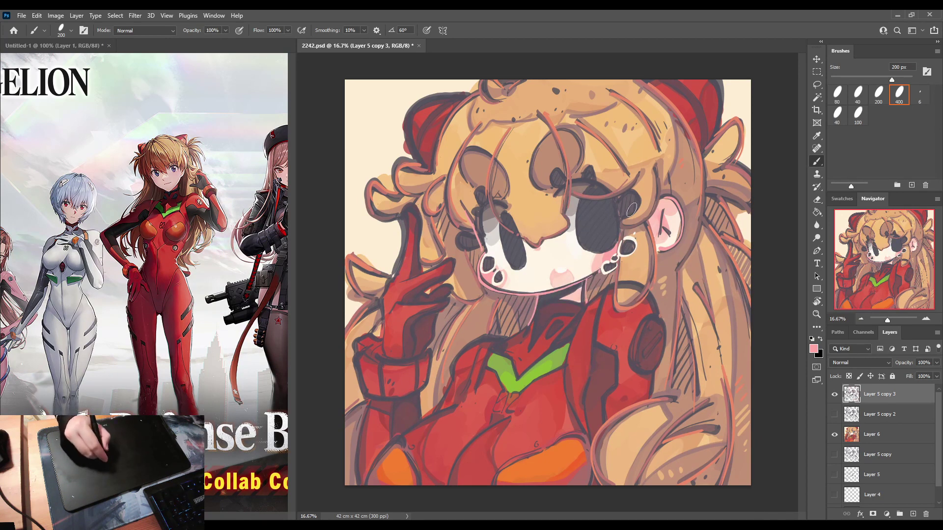
Outline the dark eyelash shapes around both eyes with a near-white sampled from the face.
alt+click(500, 265)
alt+click(479, 243)
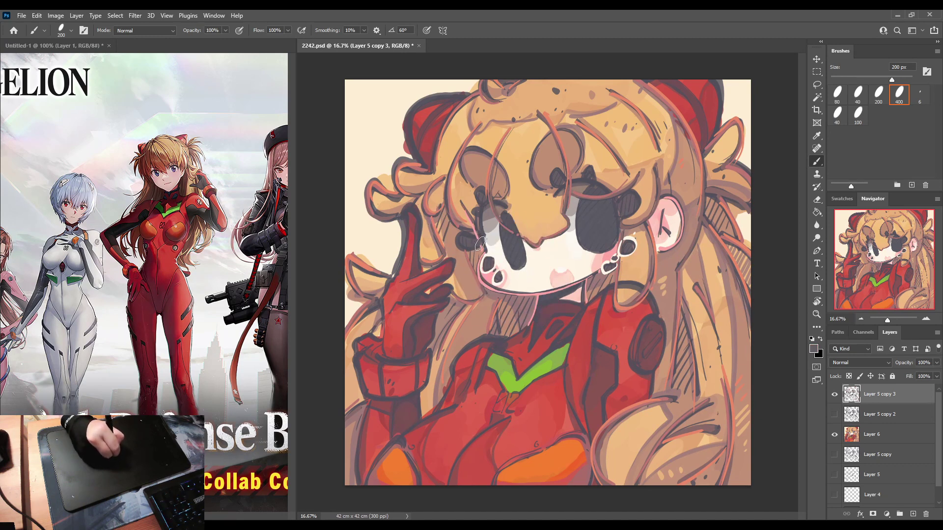
alt+click(511, 274)
mouse_move(479, 238)
mouse_down()
mouse_move(456, 235)
mouse_move(457, 251)
mouse_move(476, 249)
mouse_move(482, 187)
mouse_move(499, 200)
mouse_move(556, 168)
mouse_move(576, 178)
mouse_move(591, 164)
mouse_move(602, 185)
mouse_move(634, 216)
mouse_up()
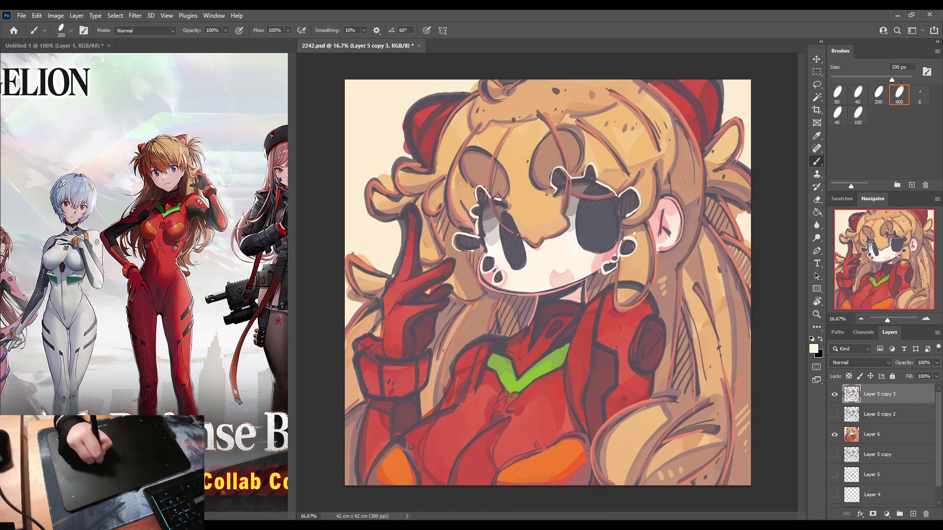
Add pink accents to the white lash outlines, and rework the jaw line with near-white sampled from the face.
alt+click(607, 257)
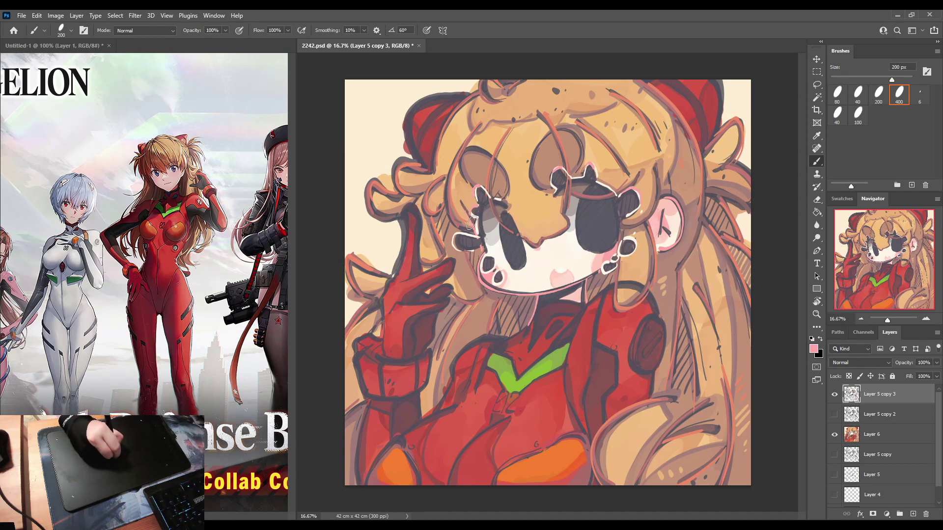
mouse_move(452, 238)
mouse_down()
mouse_move(484, 290)
mouse_move(534, 297)
mouse_up()
alt+click(566, 262)
key(ctrl+z)
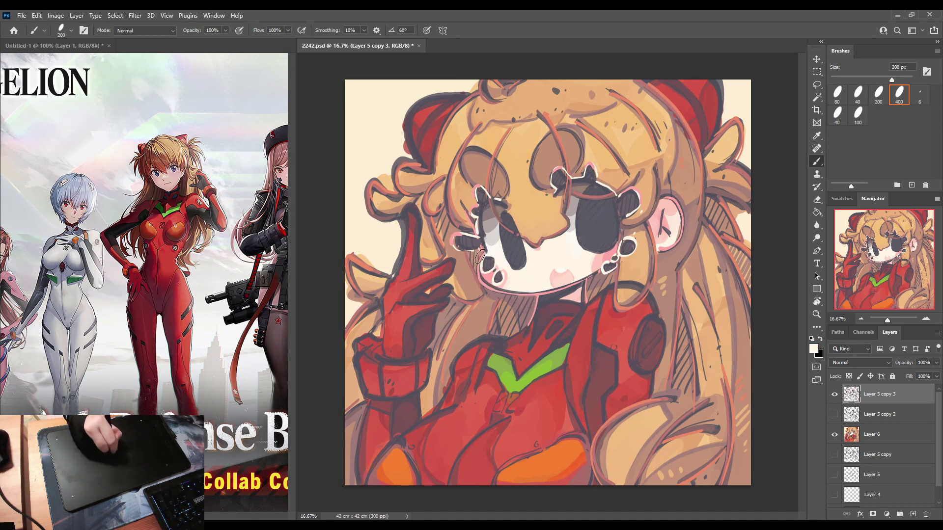
mouse_move(480, 254)
mouse_down()
mouse_move(477, 273)
mouse_move(509, 293)
mouse_up()
key(ctrl+z)
mouse_move(481, 255)
mouse_down()
mouse_move(485, 282)
mouse_move(533, 300)
mouse_move(525, 331)
mouse_up()
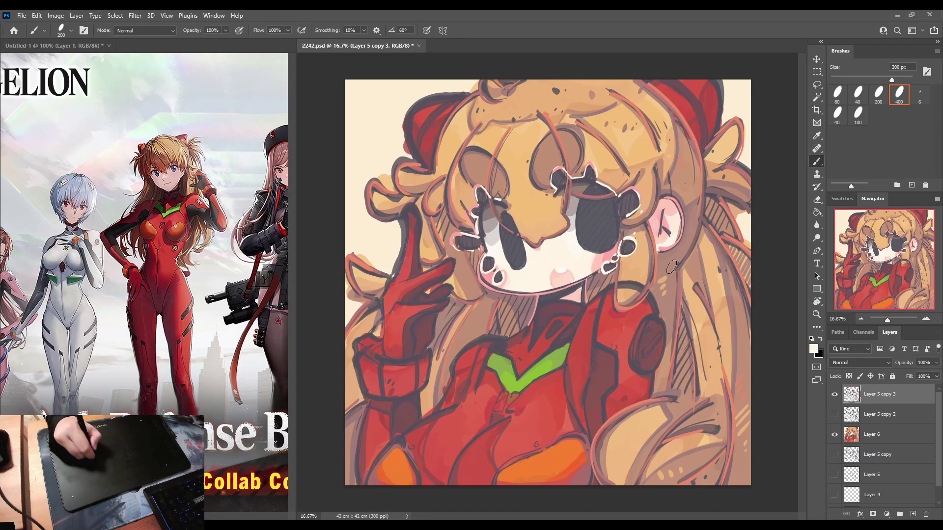
Recolour line art on the suit's chest and shoulder and on the hair clips with sampled dark and bright red tones.
alt+click(565, 335)
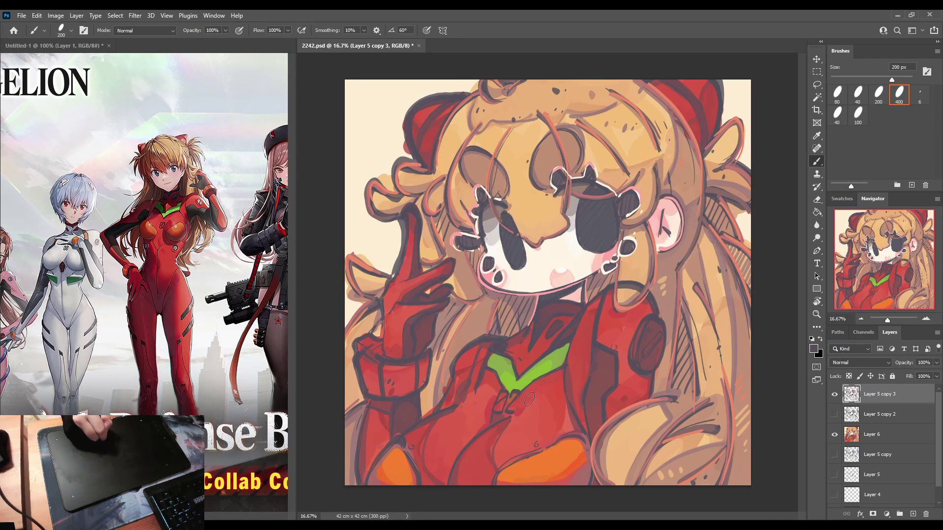
drag(497, 473, 581, 440)
alt+click(522, 453)
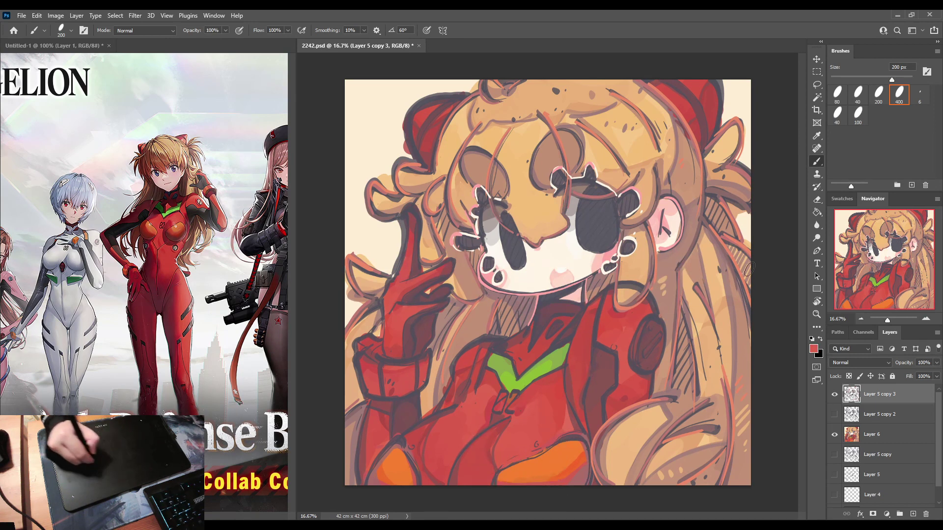
key(alt)
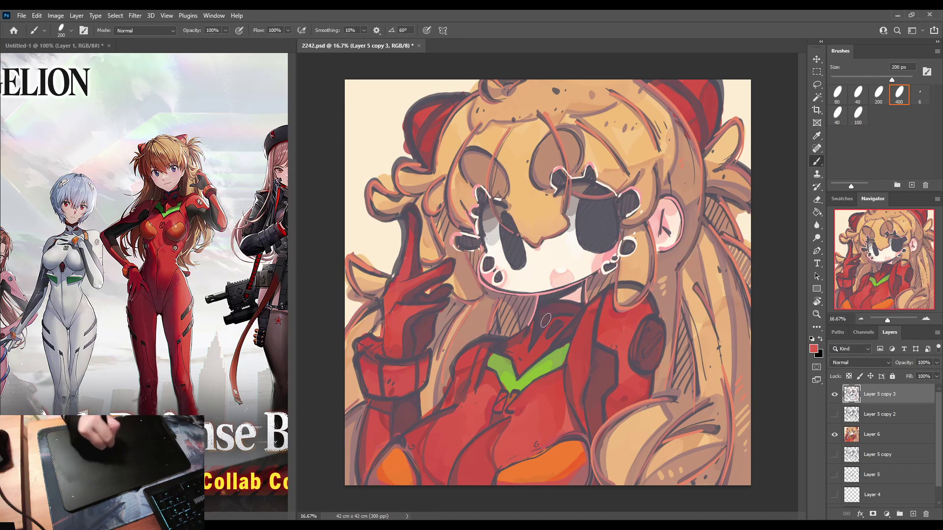
key(alt)
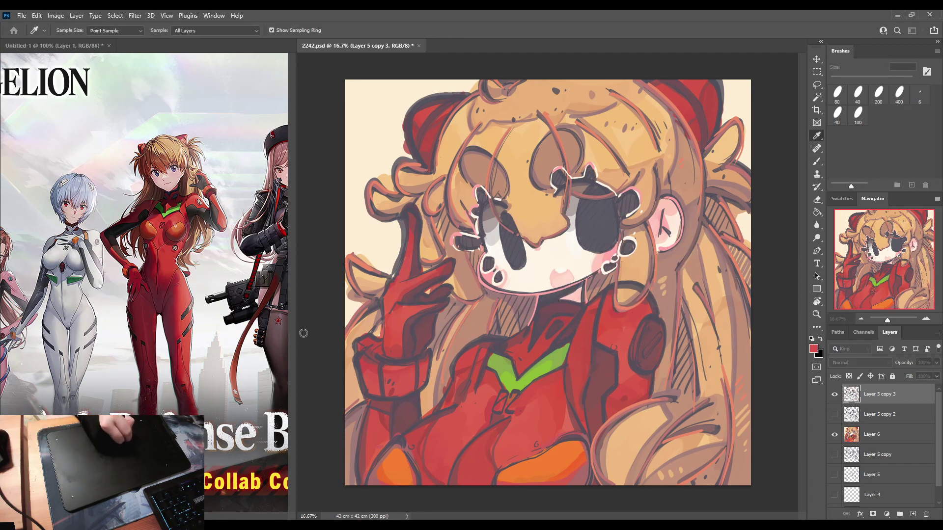
key(b)
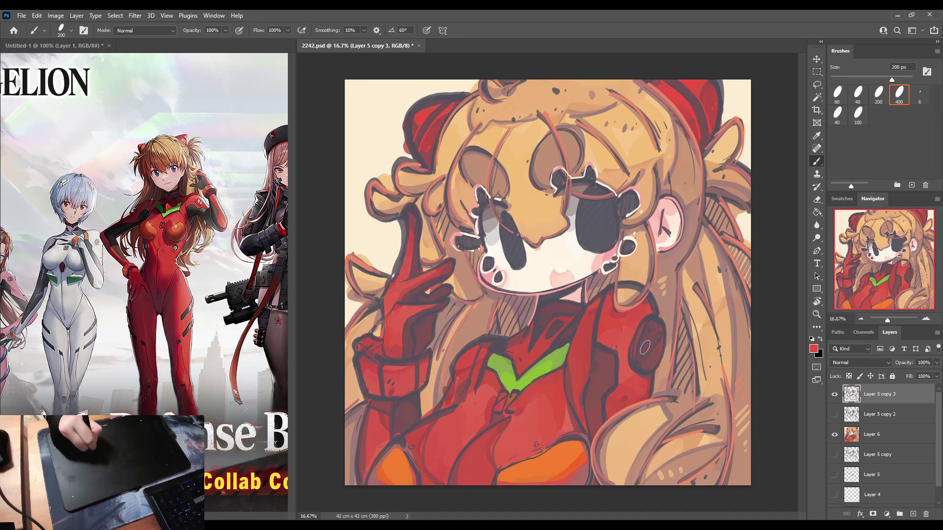
Paint the suit's oval shoulder disc on Layer 6 with a pale pink sampled from the reference character's arm.
click(860, 435)
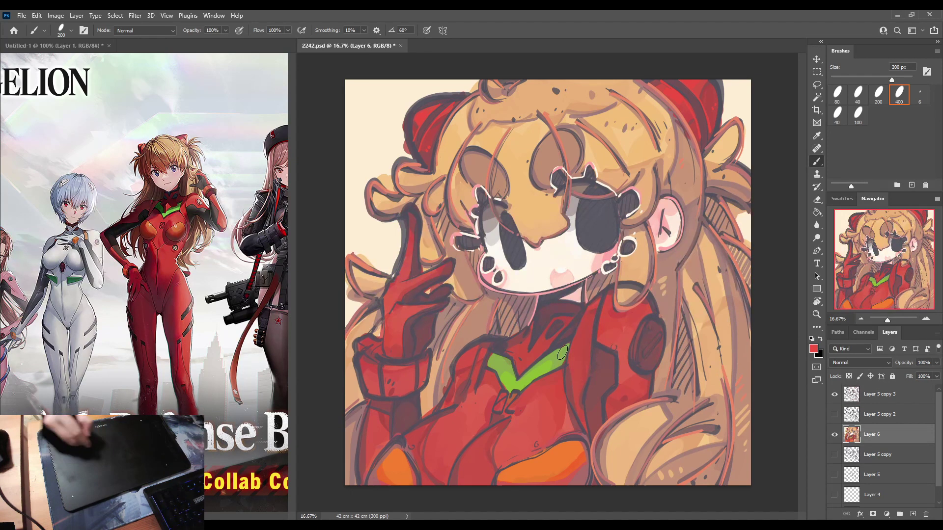
alt+click(212, 204)
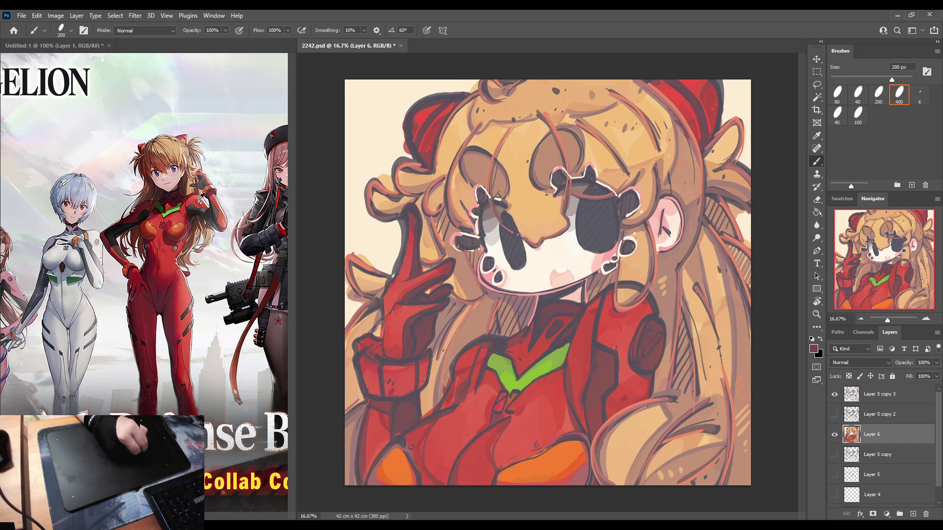
alt+click(197, 201)
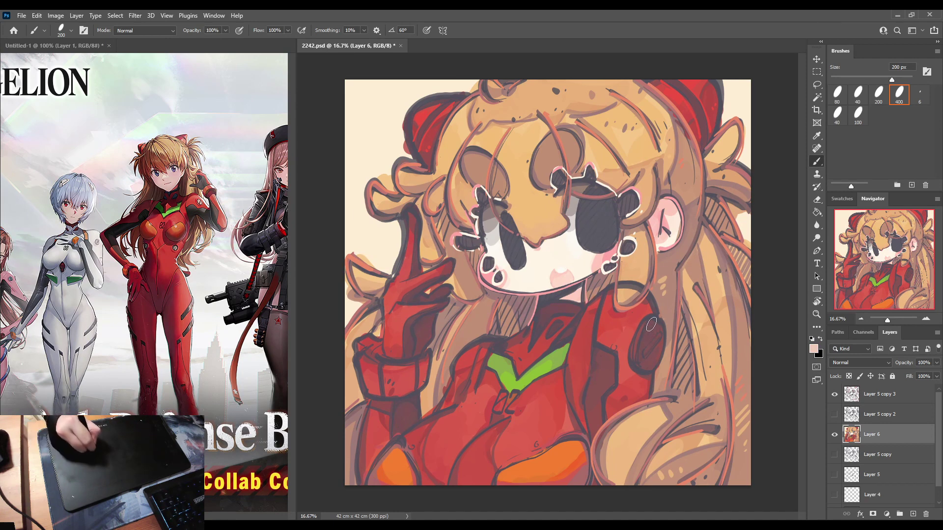
mouse_move(651, 326)
mouse_down()
mouse_move(640, 349)
mouse_move(657, 325)
mouse_move(650, 363)
mouse_up()
key(ctrl+z)
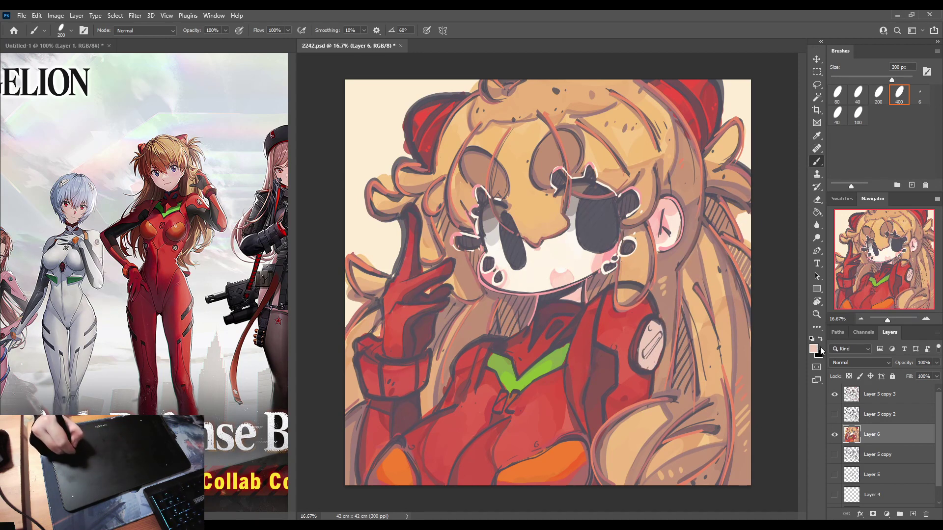
Shade the shoulder disc with greyish pink and grey tones at 80% brush opacity.
key(i)
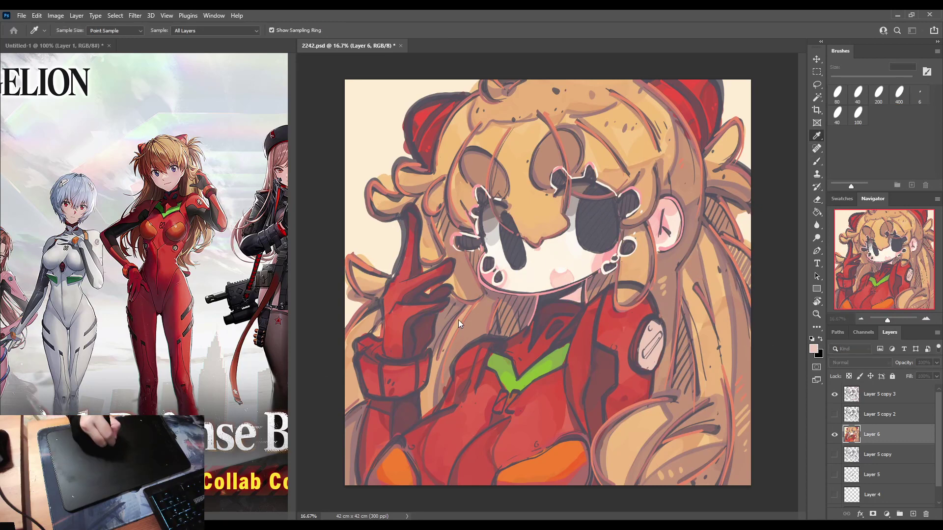
key(b)
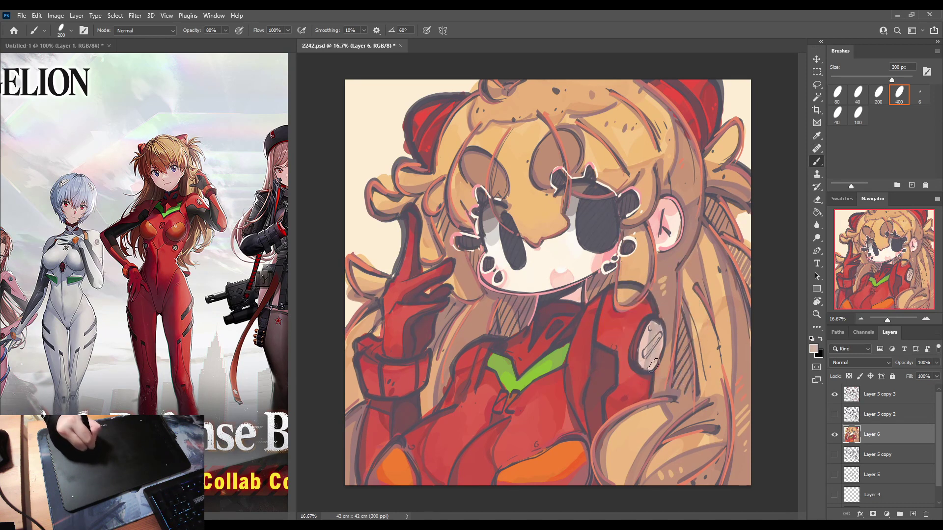
alt+click(659, 317)
mouse_move(655, 322)
mouse_down()
mouse_move(645, 370)
mouse_move(656, 330)
mouse_up()
alt+click(648, 364)
alt+click(657, 324)
alt+click(656, 334)
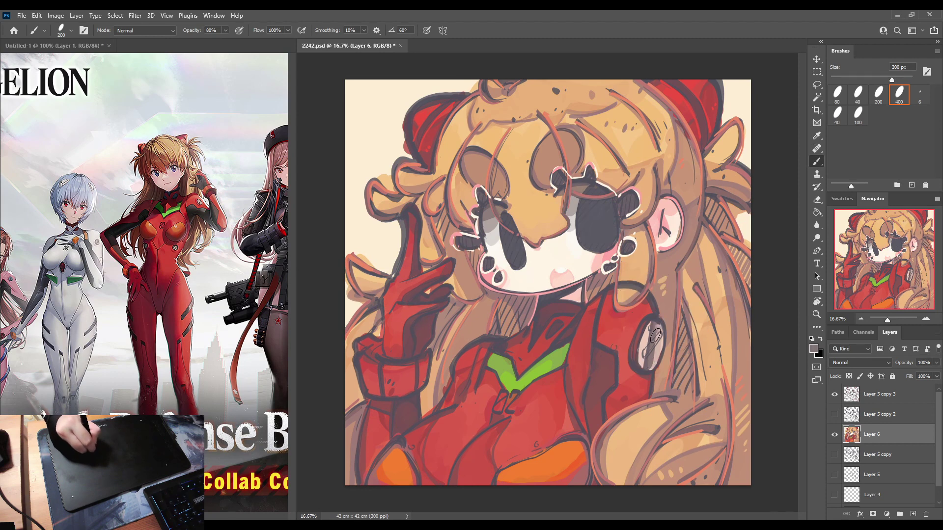
Refine the shoulder disc's light and dark areas with pale pink and dark grey tones sampled around it.
alt+click(662, 344)
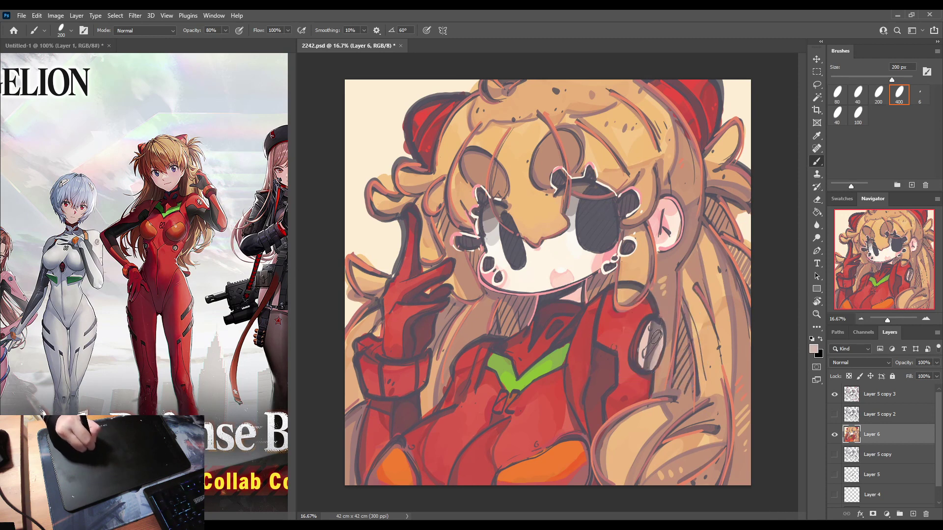
alt+click(663, 320)
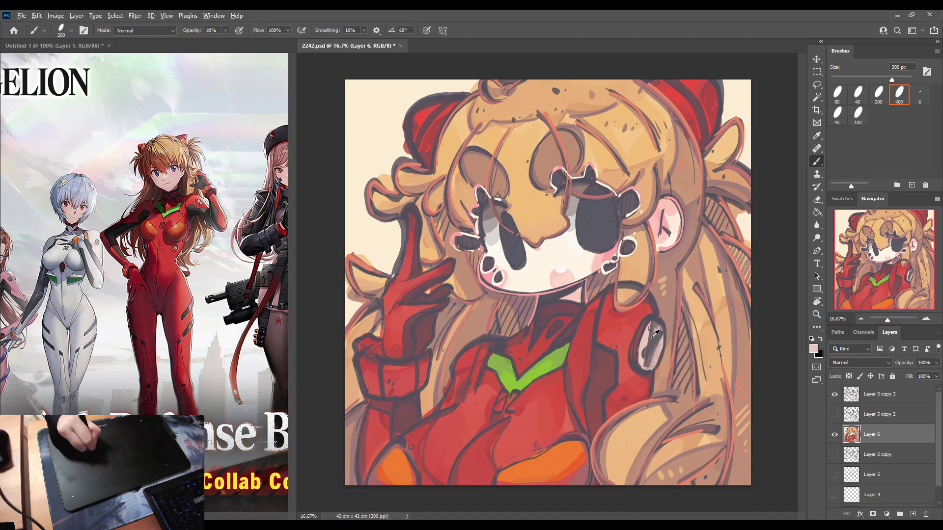
alt+click(645, 341)
mouse_move(644, 322)
mouse_down()
mouse_move(634, 365)
mouse_move(646, 324)
mouse_up()
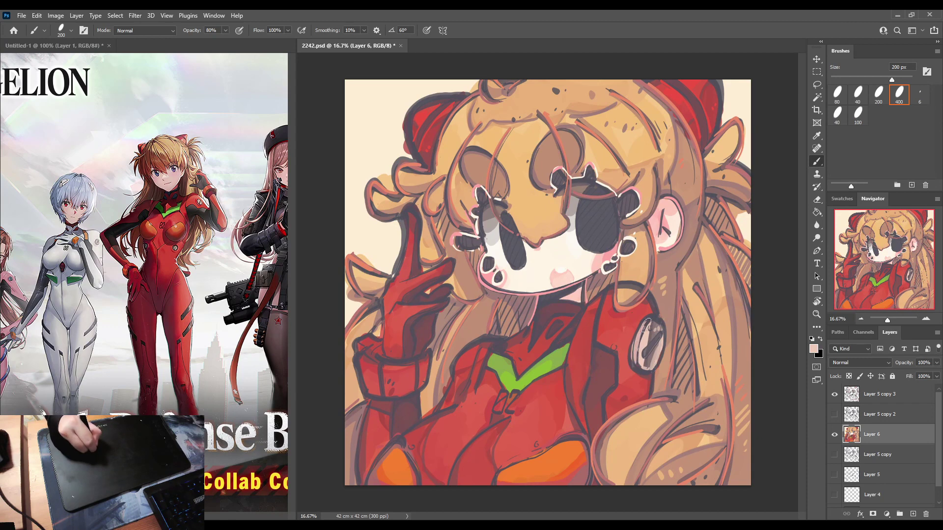
alt+click(655, 348)
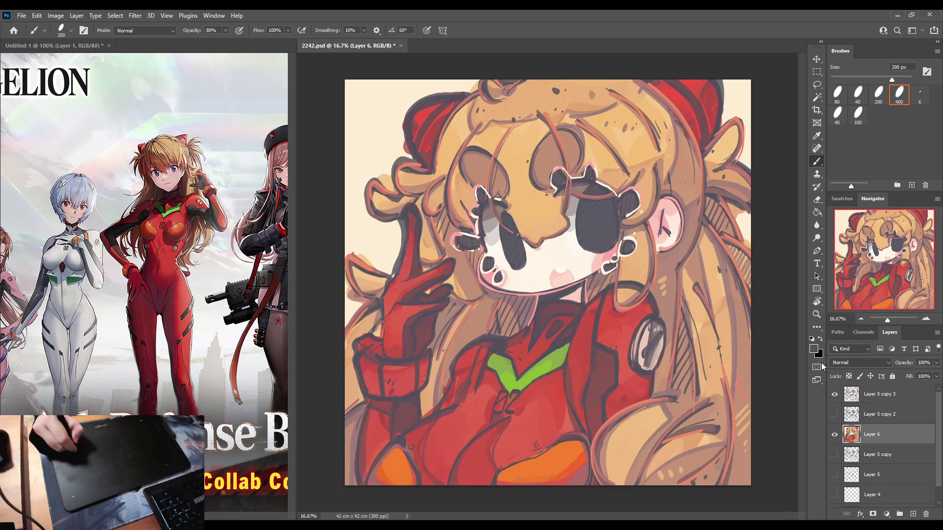
Outline the shoulder disc in pale pink on Layer 5 copy 3, using a 175 px brush at 100% opacity.
click(850, 398)
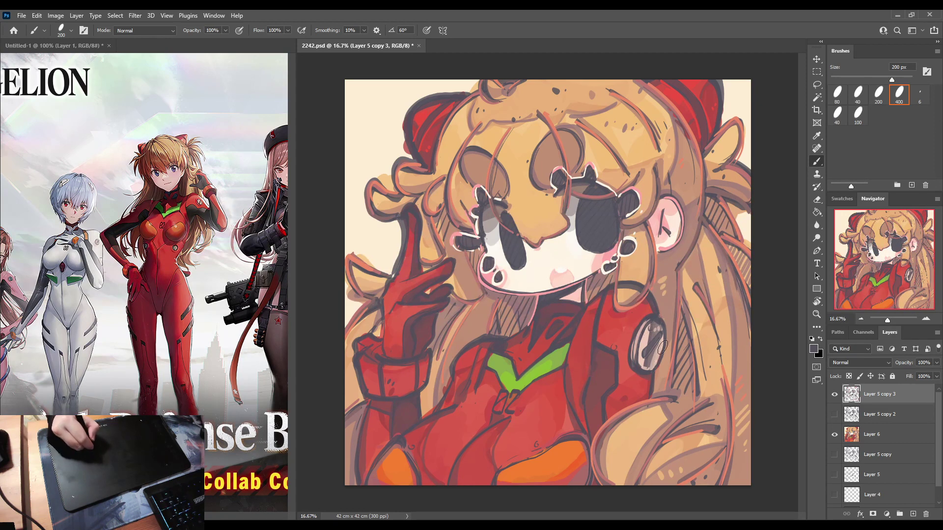
key(0)
key(bracketleft)
alt+click(645, 338)
mouse_move(656, 314)
mouse_down()
mouse_move(670, 340)
mouse_move(667, 308)
mouse_up()
mouse_move(644, 352)
mouse_down()
mouse_move(662, 333)
mouse_move(647, 354)
mouse_up()
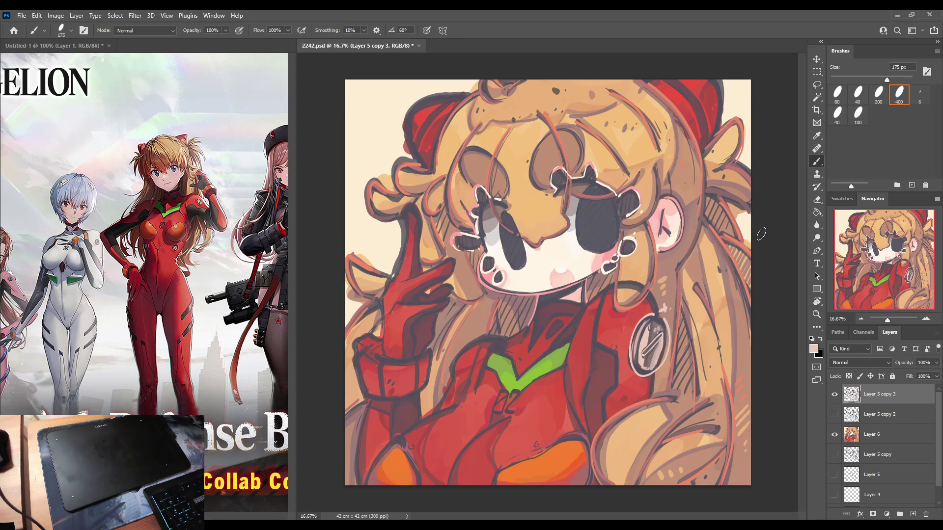
Recolour the suit's collar, sleeve and chest lines with red sampled from the hair clip, and detail the round chest mark in dark red.
alt+click(696, 85)
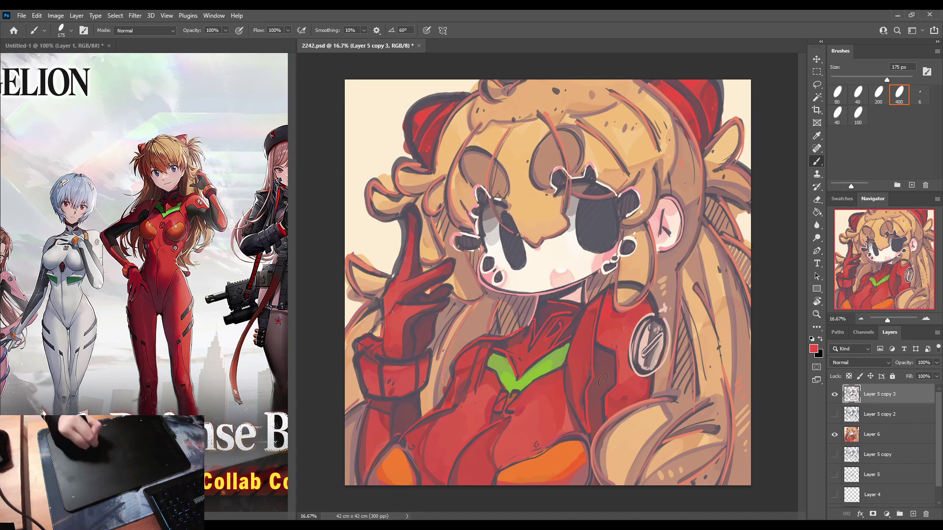
drag(565, 382, 579, 423)
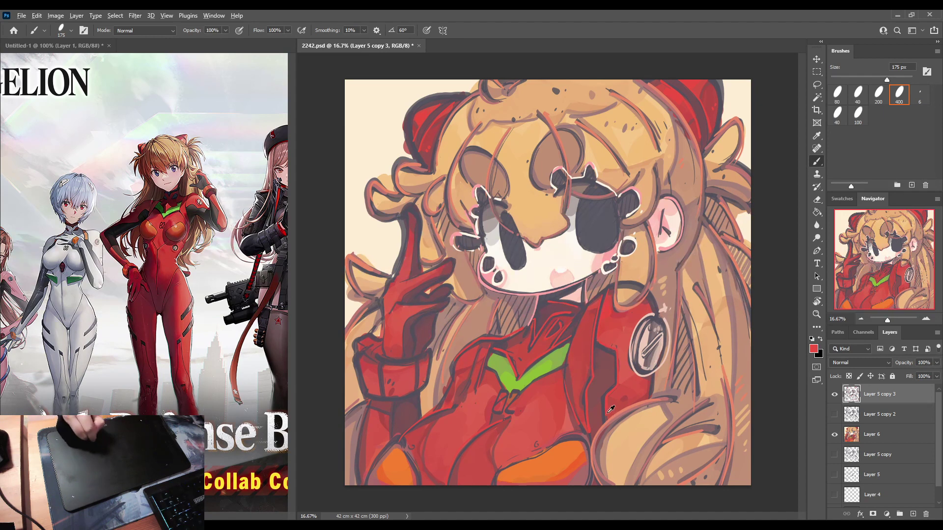
alt+click(556, 439)
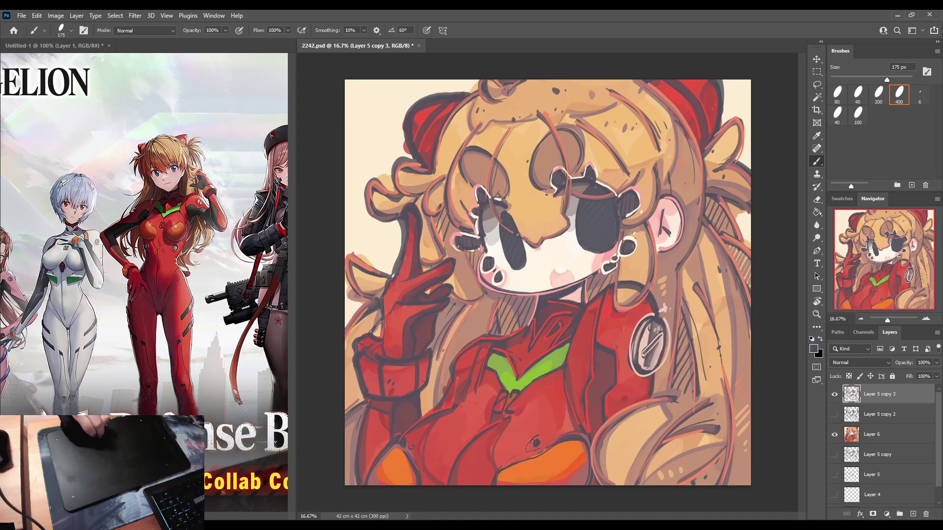
alt+click(537, 440)
alt+click(538, 441)
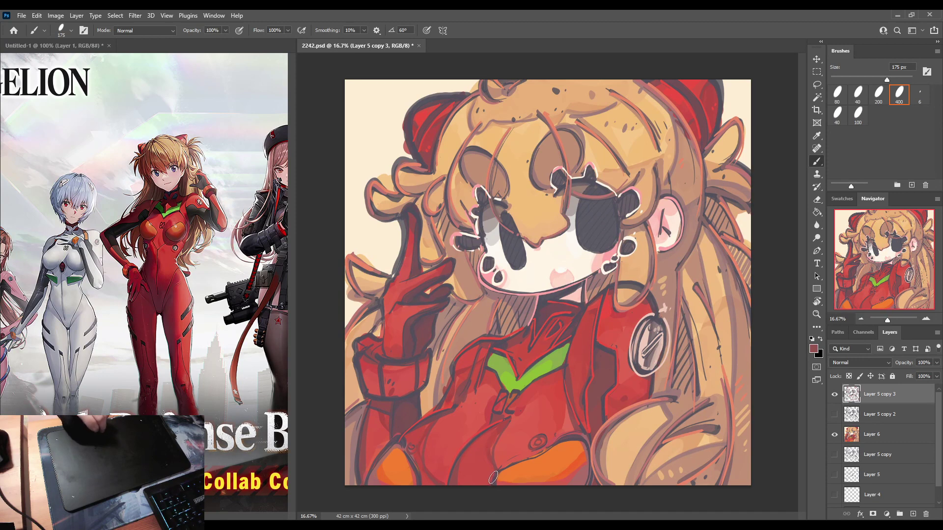
alt+click(591, 420)
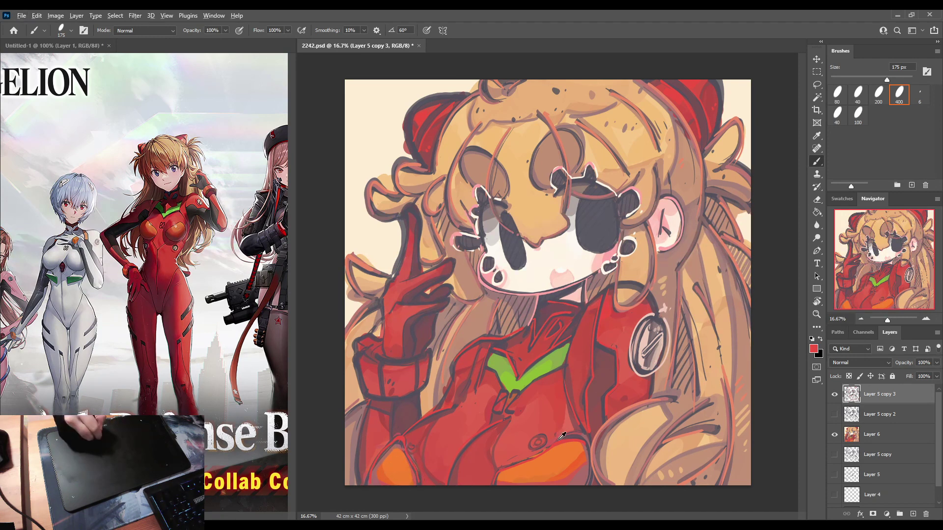
Tint the lines around the suit's orange panels, the shoulder curve and both hair clips with orange sampled from the suit.
alt+click(401, 454)
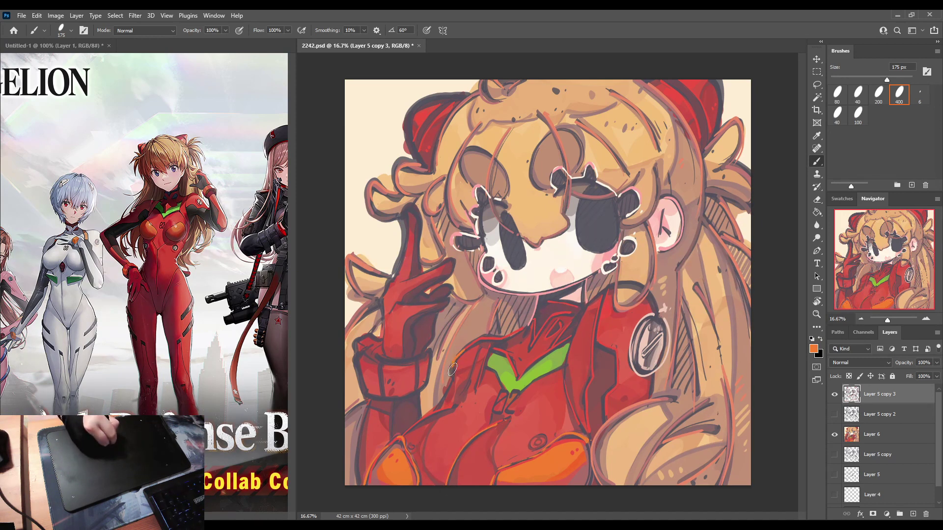
mouse_move(623, 281)
mouse_down()
mouse_move(645, 288)
mouse_move(657, 309)
mouse_up()
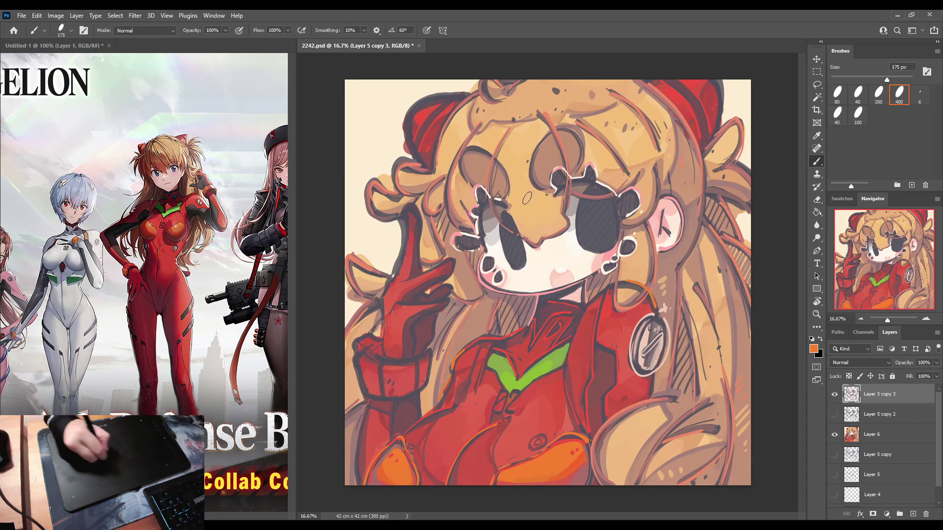
drag(412, 110, 418, 160)
click(434, 101)
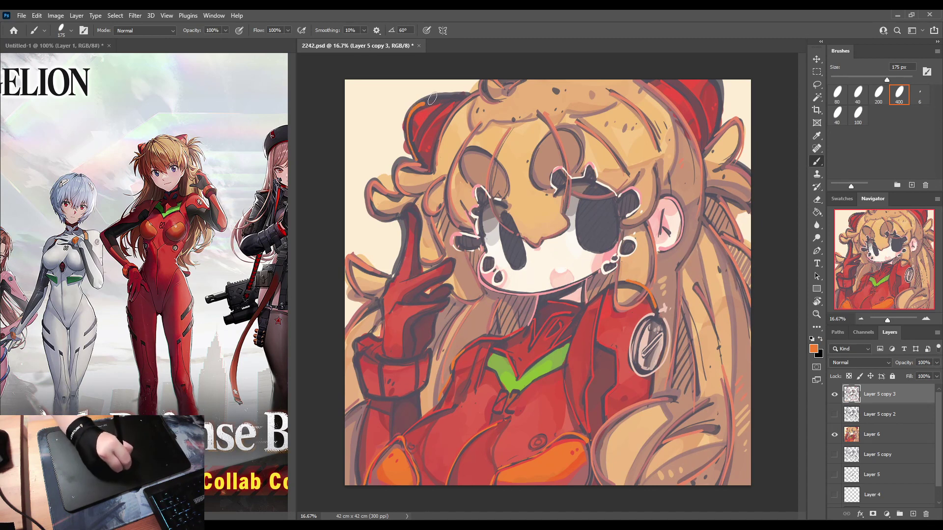
drag(717, 78, 720, 123)
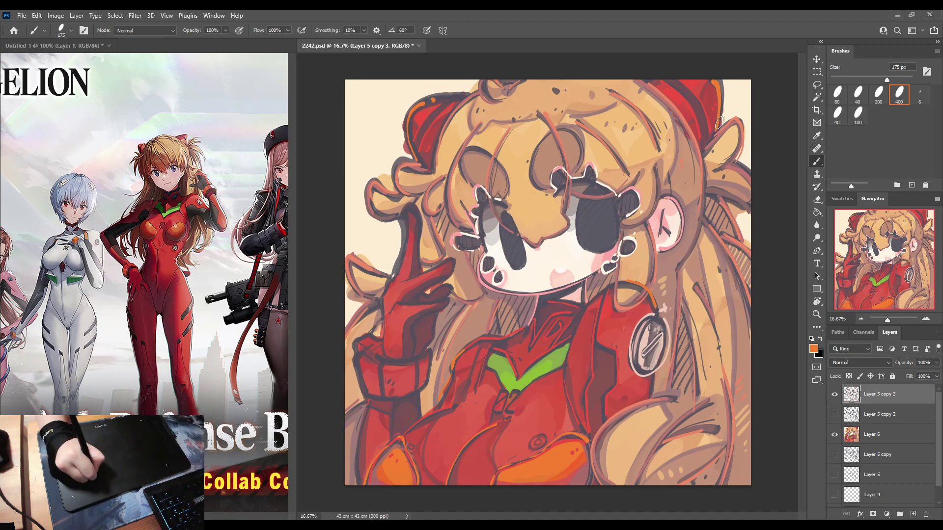
Tint the lines of the raised glove's fingers, wrist cuff and forearm with the same orange on Layer 5 copy 3.
mouse_move(406, 213)
mouse_down()
mouse_move(420, 228)
mouse_move(403, 239)
mouse_move(404, 215)
mouse_move(384, 311)
mouse_move(407, 279)
mouse_move(398, 284)
mouse_move(449, 261)
mouse_move(452, 269)
mouse_move(397, 303)
mouse_move(446, 297)
mouse_move(415, 326)
mouse_move(416, 347)
mouse_up()
mouse_move(424, 295)
mouse_down()
mouse_move(453, 286)
mouse_move(423, 351)
mouse_up()
mouse_move(359, 343)
mouse_down()
mouse_move(381, 340)
mouse_move(366, 353)
mouse_move(388, 363)
mouse_move(385, 392)
mouse_move(378, 364)
mouse_move(381, 396)
mouse_up()
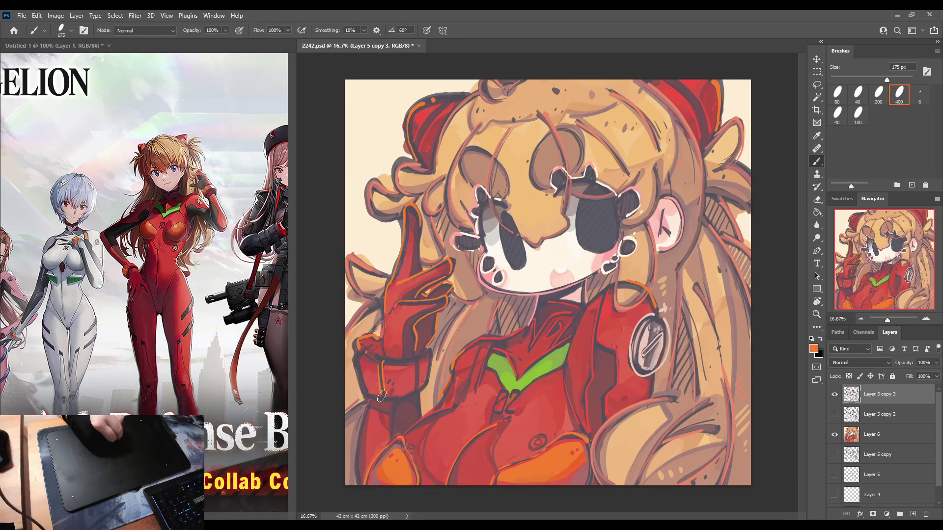
mouse_move(402, 366)
mouse_down()
mouse_move(421, 356)
mouse_move(427, 375)
mouse_move(421, 367)
mouse_move(420, 411)
mouse_move(401, 416)
mouse_move(397, 400)
mouse_move(396, 435)
mouse_move(398, 412)
mouse_move(401, 430)
mouse_up()
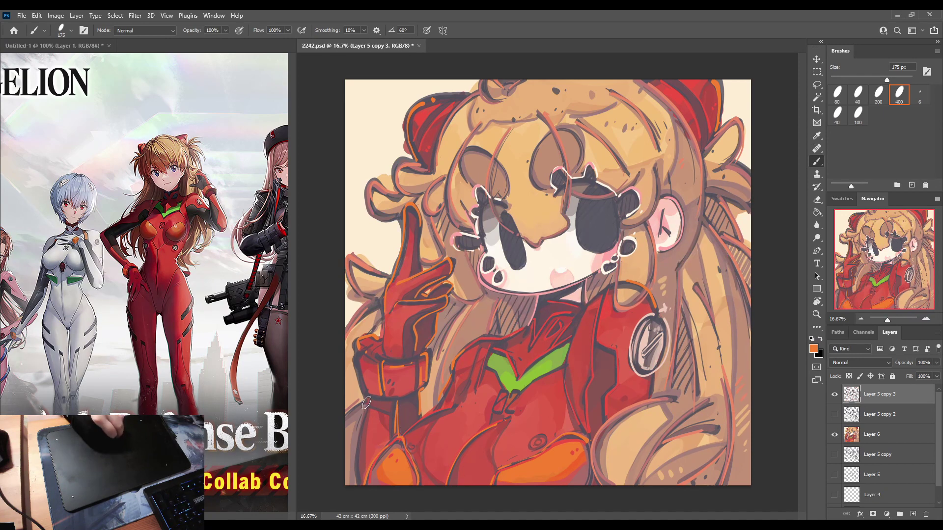
drag(366, 403, 358, 483)
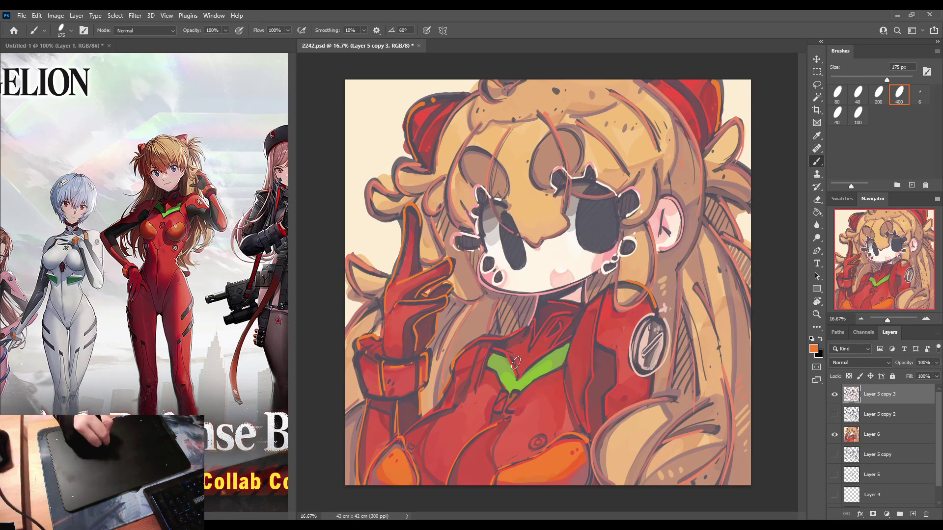
Recolour the outline of the V-shaped chest panel with green sampled from it, adding a small green dot near its upper end.
alt+click(502, 374)
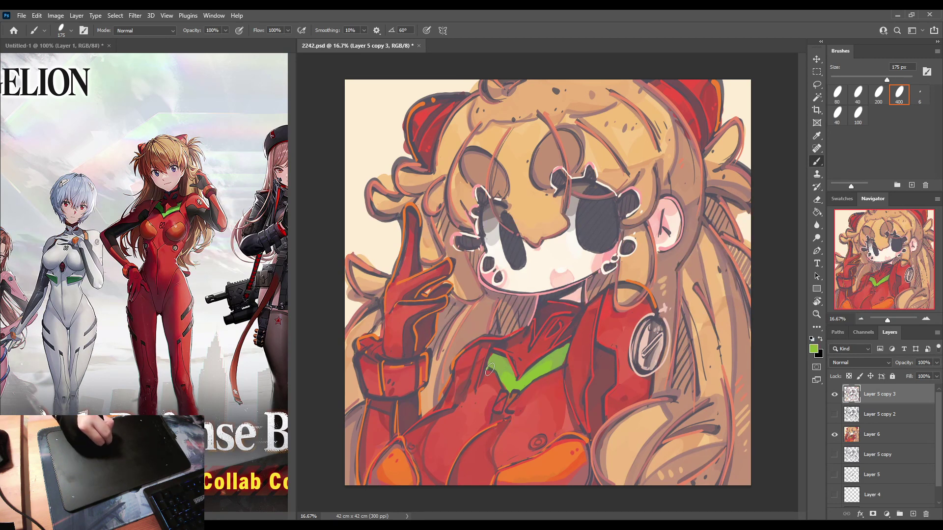
mouse_move(491, 370)
mouse_down()
mouse_move(501, 387)
mouse_move(530, 390)
mouse_move(561, 368)
mouse_move(536, 359)
mouse_move(522, 368)
mouse_move(559, 344)
mouse_up()
click(566, 337)
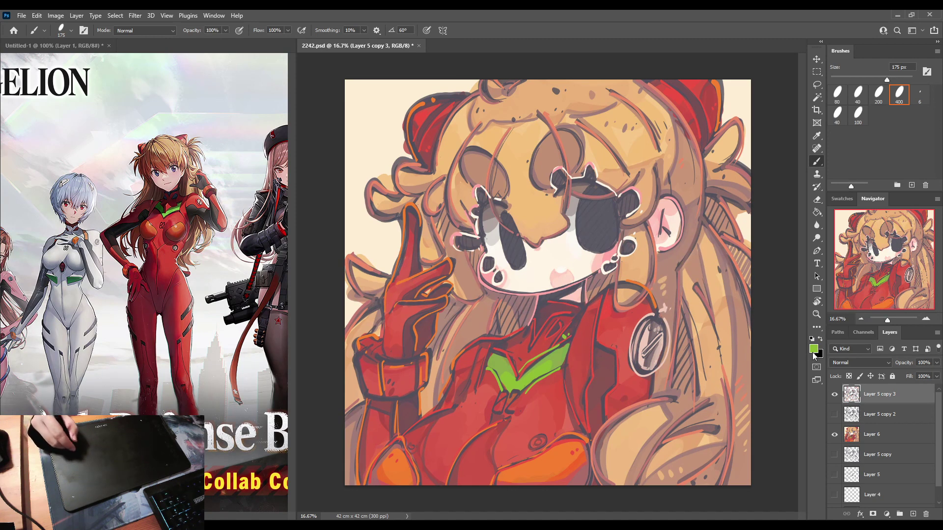
Pick a turquoise colour and paint a round patch at the bottom of each iris, with small curved accents beside it.
key(i)
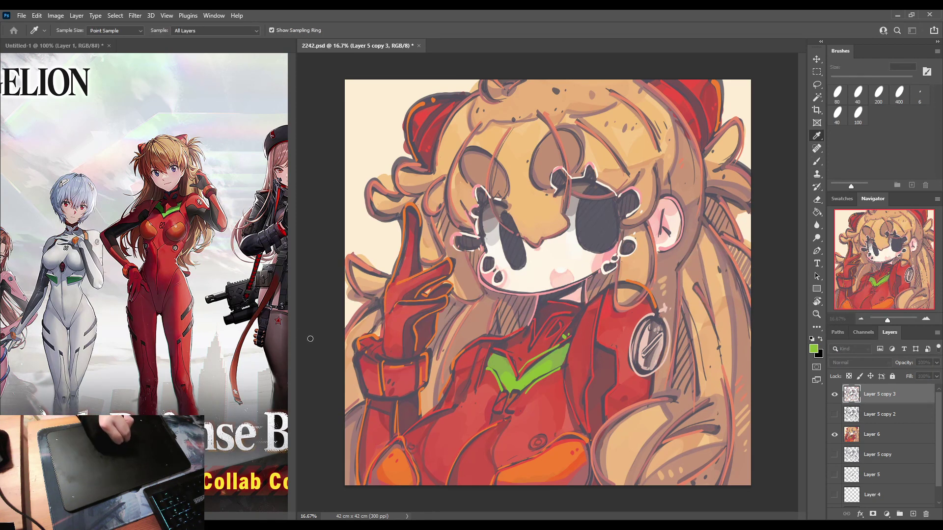
click(465, 305)
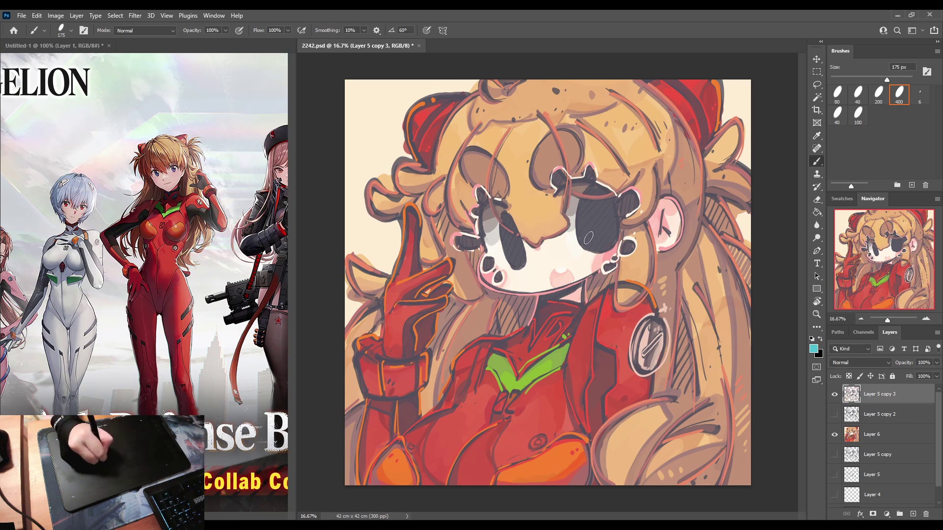
mouse_move(593, 243)
mouse_down()
mouse_move(585, 246)
mouse_move(598, 249)
mouse_up()
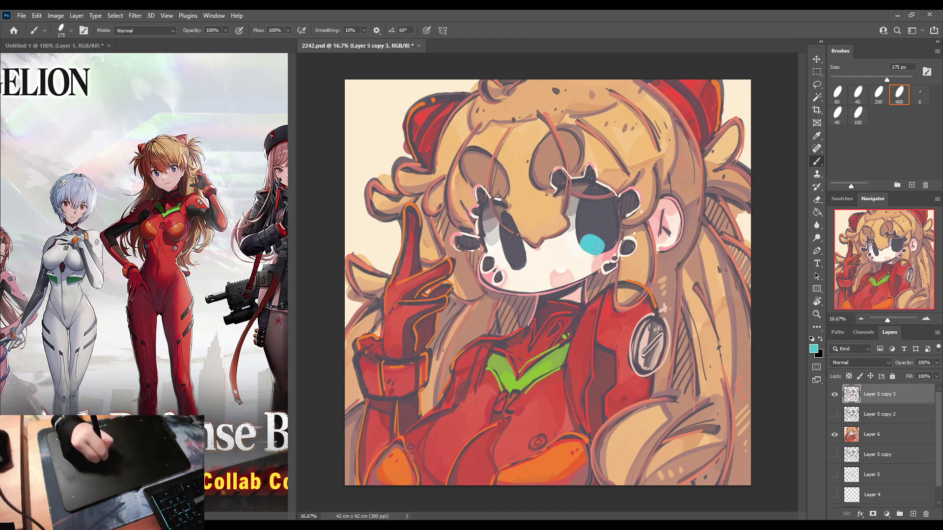
drag(513, 256, 514, 263)
key(ctrl+z)
key(ctrl+z)
mouse_move(584, 244)
mouse_down()
mouse_move(608, 249)
mouse_move(609, 229)
mouse_up()
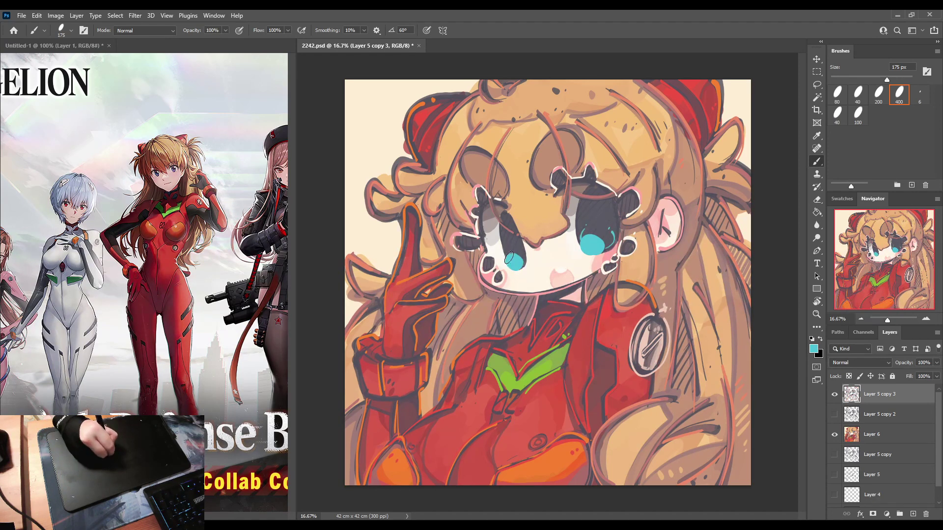
Shape the upper edges of the turquoise eye patches with dark grey sampled from the irises.
alt+click(511, 225)
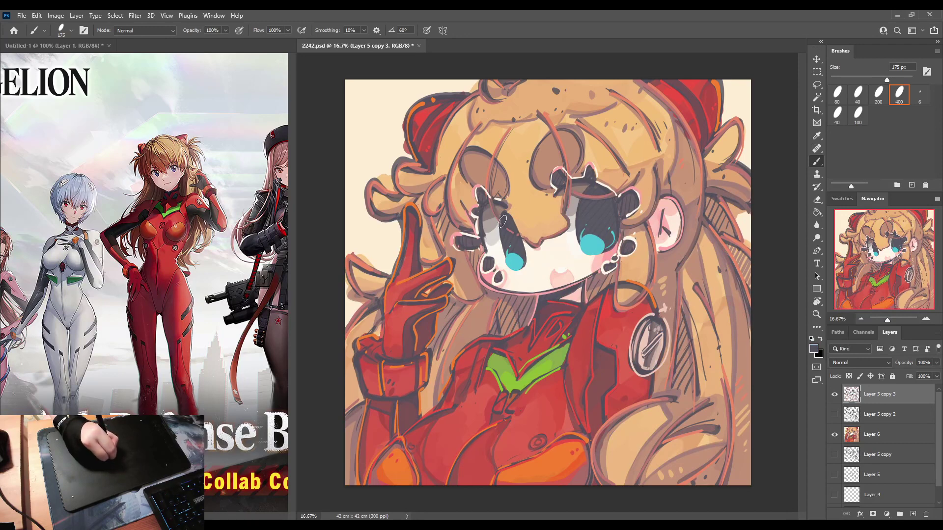
drag(502, 221, 514, 241)
alt+click(512, 241)
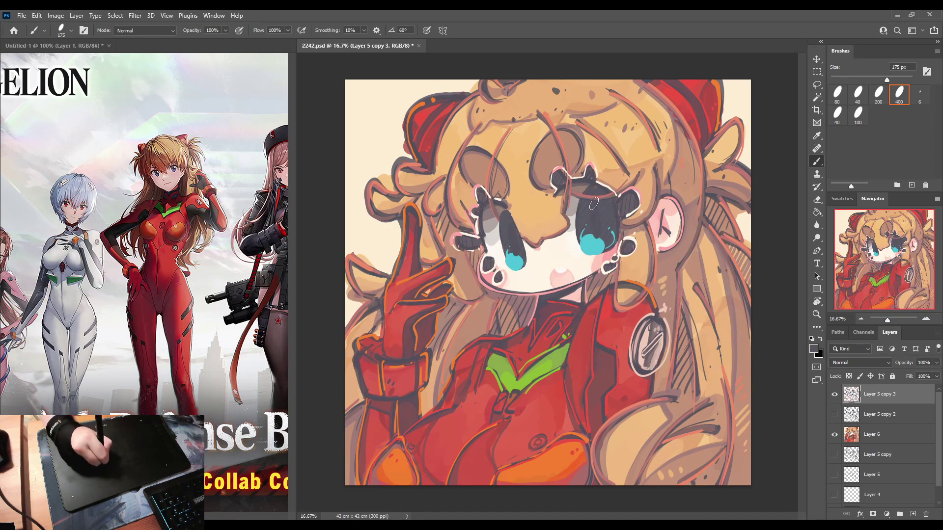
Outline elongated pupils in both eyes with turquoise sampled from the iris patch, redoing strokes that miss the shape.
alt+click(596, 238)
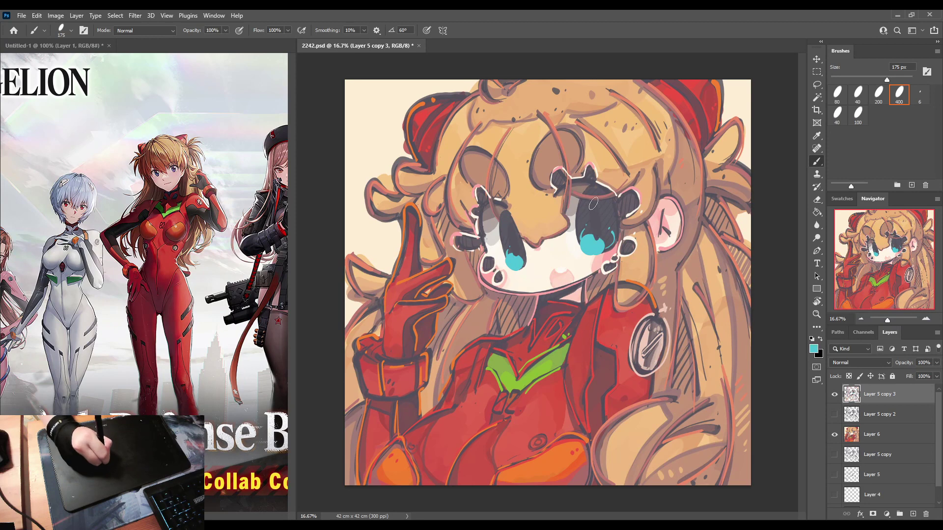
drag(591, 205, 597, 242)
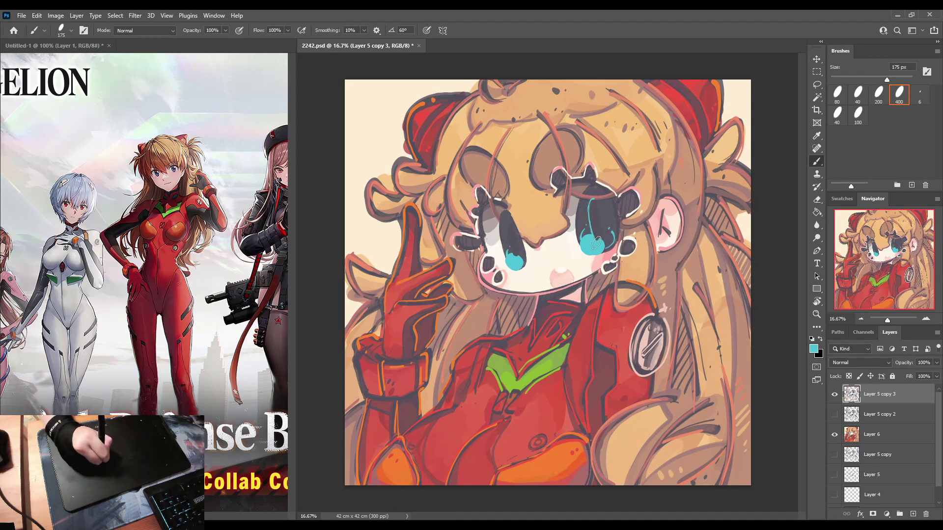
drag(593, 199, 603, 235)
key(ctrl+z)
key(ctrl+z)
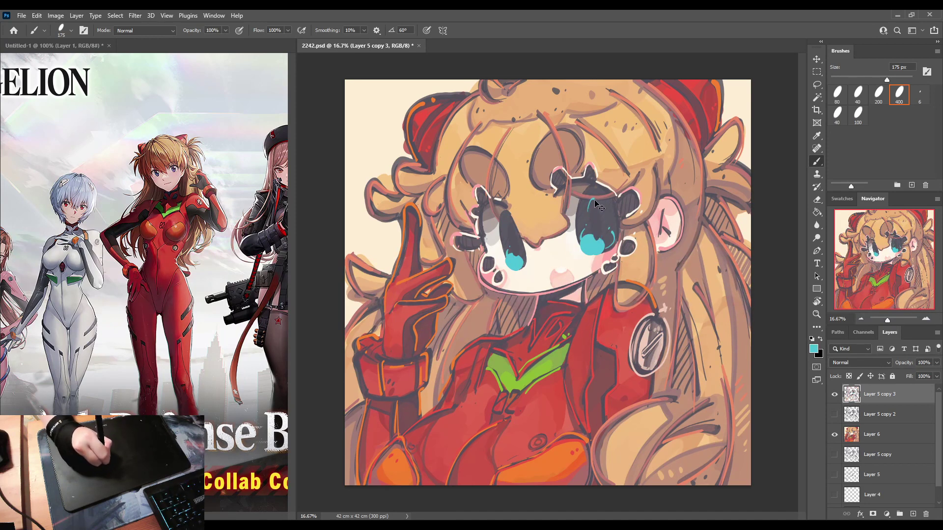
drag(594, 198, 593, 238)
key(ctrl+z)
mouse_move(593, 199)
mouse_down()
mouse_move(593, 242)
mouse_move(595, 202)
mouse_move(603, 231)
mouse_move(604, 219)
mouse_up()
key(ctrl+z)
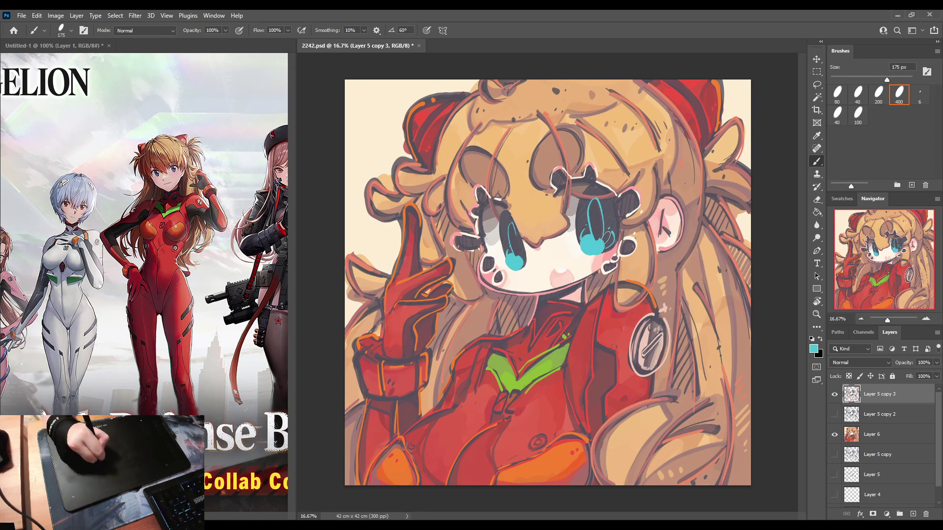
Refine the pupil outlines and patch edges with turquoise and dark grey sampled from the eyes, and check the drawing mirrored.
alt+click(523, 259)
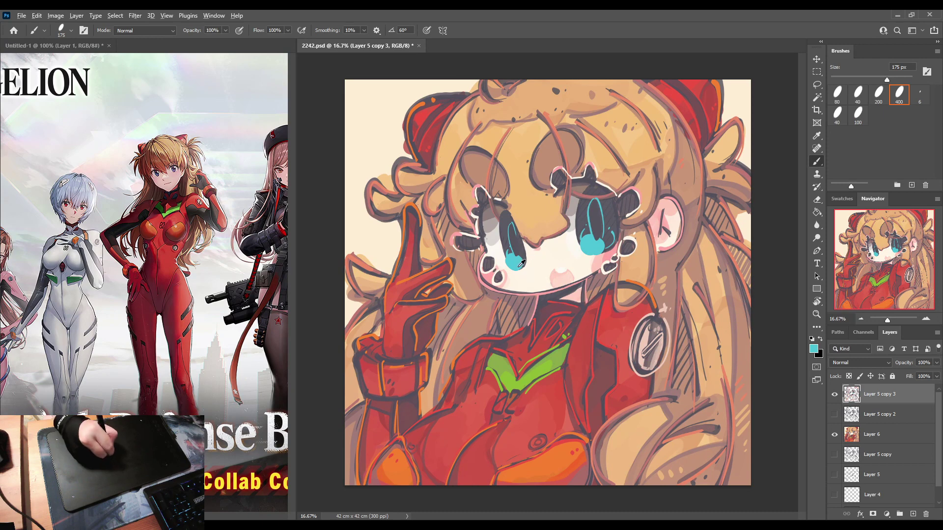
drag(522, 264, 519, 244)
alt+click(588, 207)
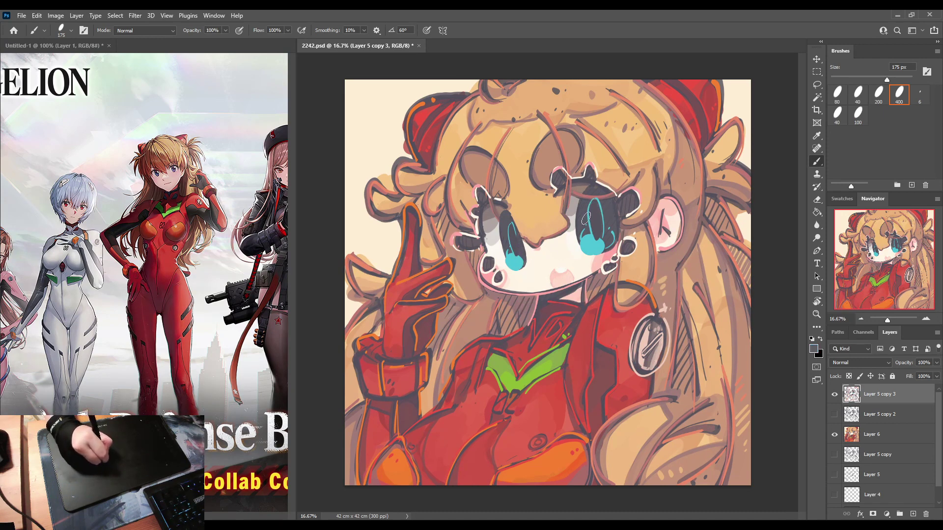
alt+click(522, 256)
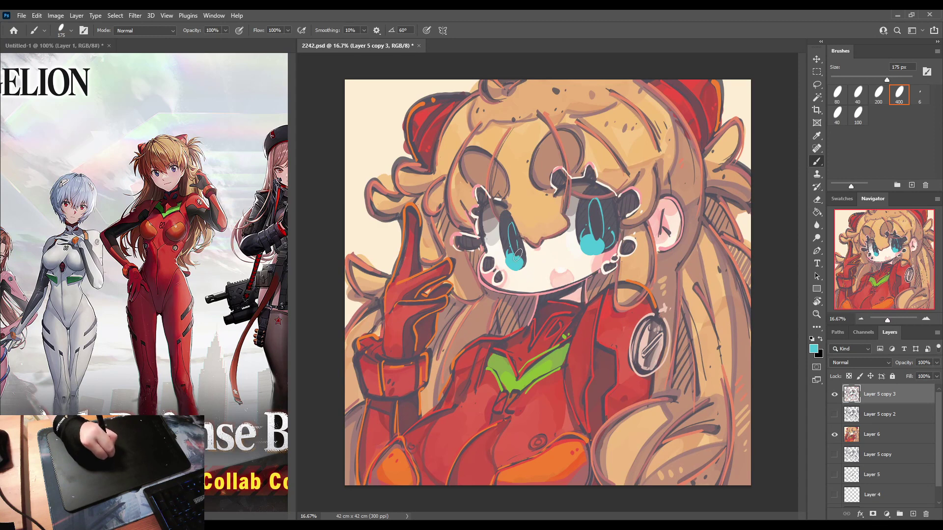
key(ctrl+shift+h)
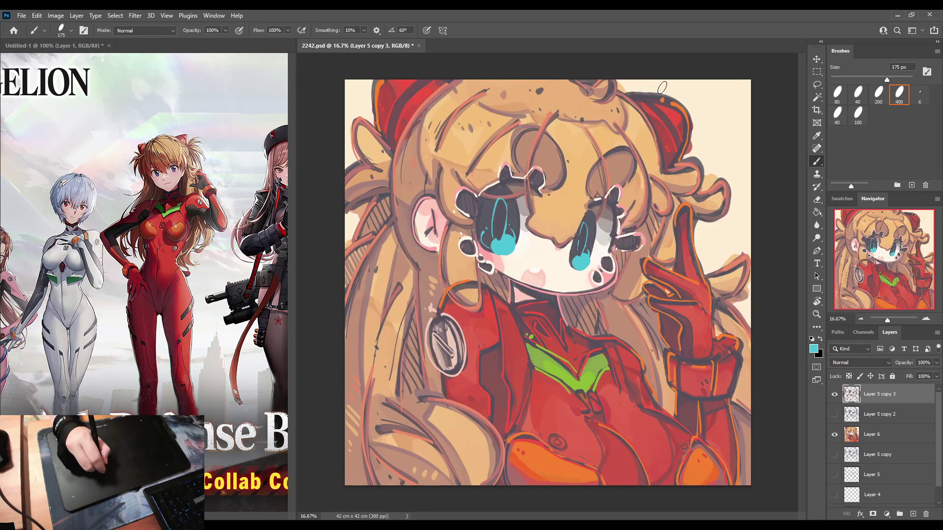
key(ctrl+shift+h)
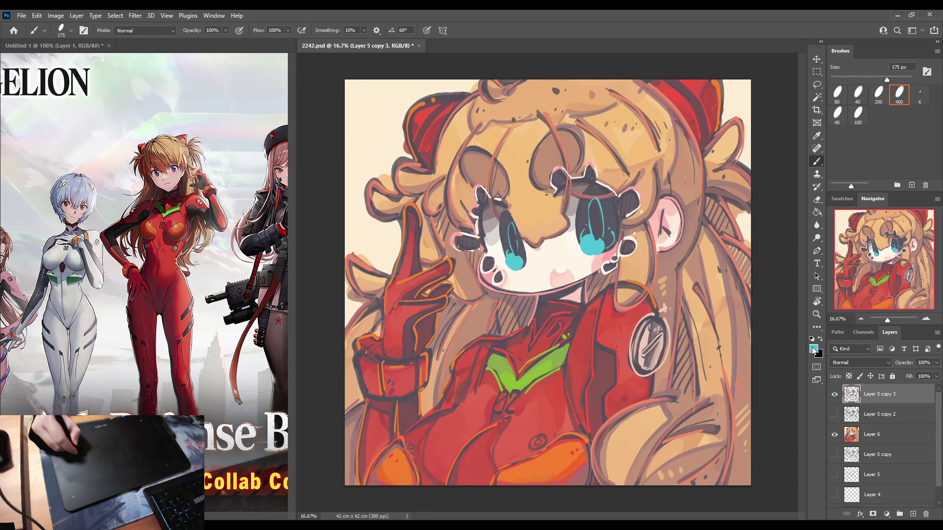
Pick a brighter cyan and a light blue and paint highlights inside the turquoise patches of both eyes.
key(i)
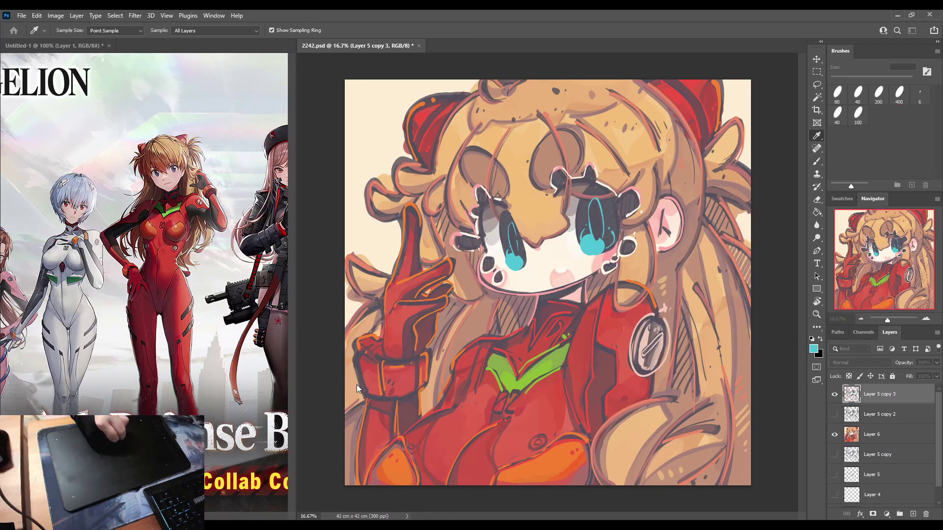
key(b)
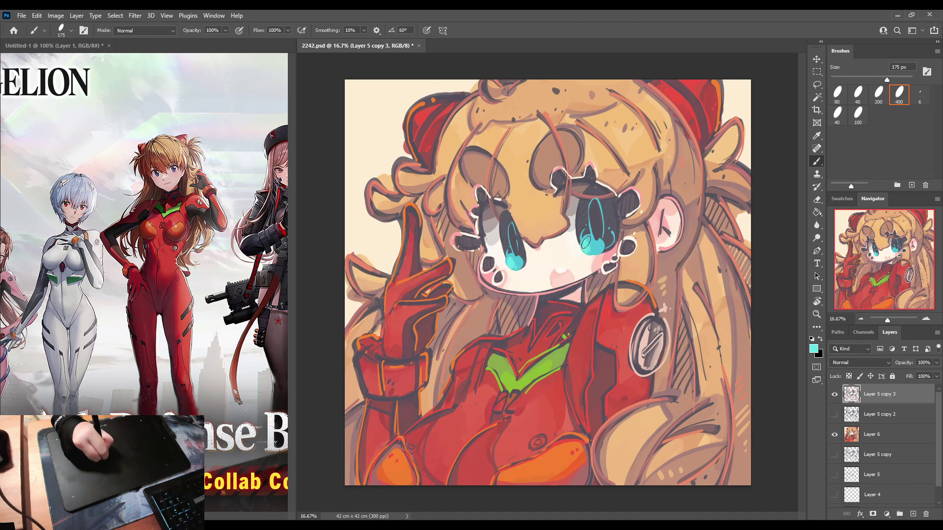
key(i)
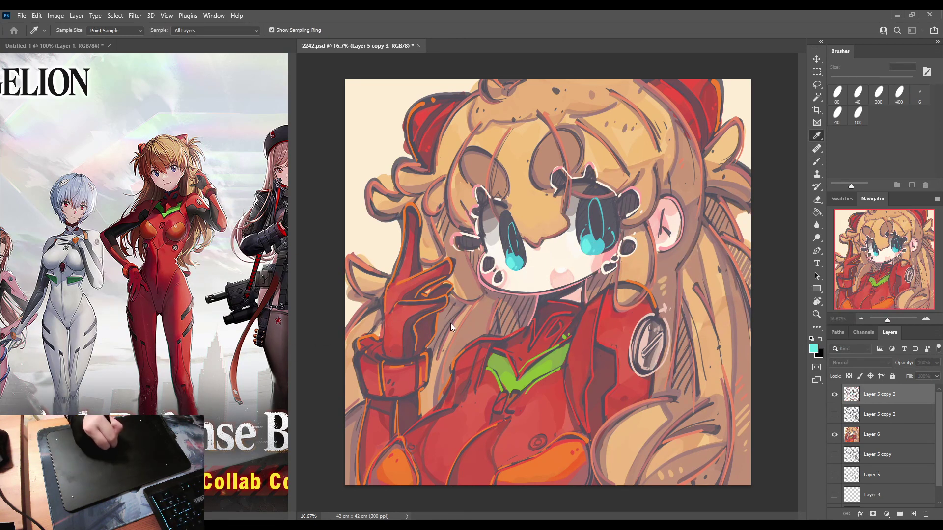
key(Return)
drag(517, 267, 517, 263)
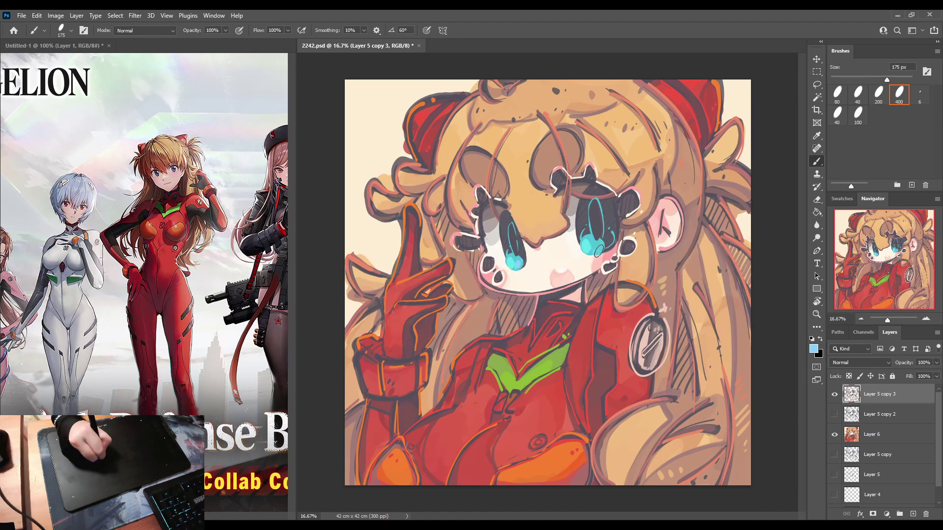
Outline the irises in sampled turquoise, add a white highlight dot near the pupil, and check the drawing mirrored.
alt+click(596, 233)
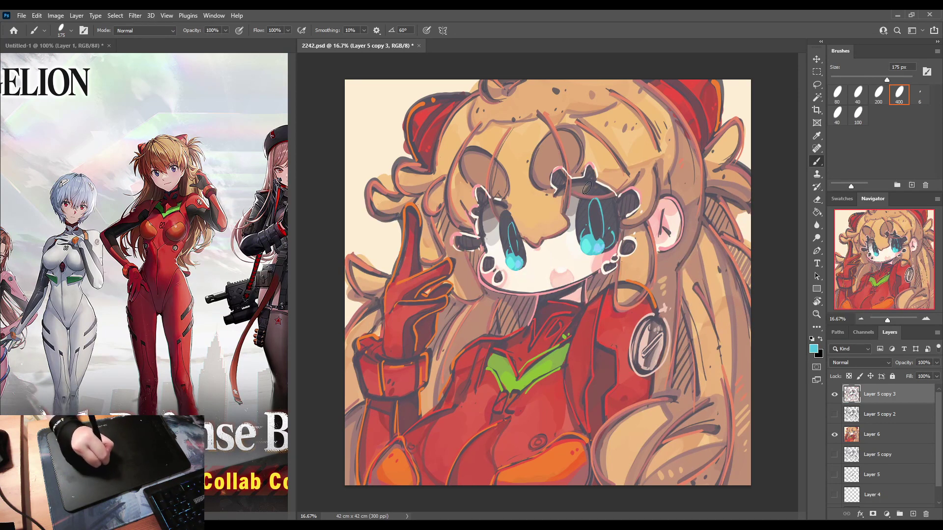
drag(588, 186, 577, 237)
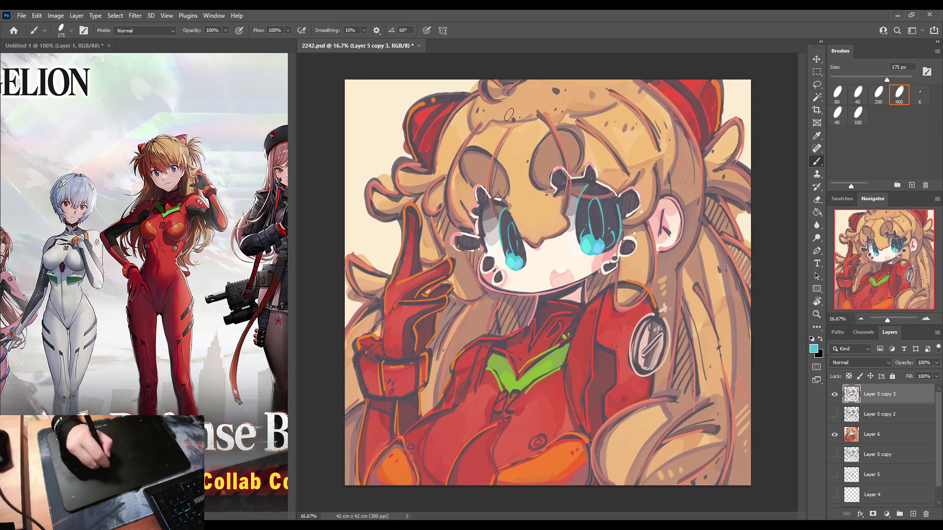
alt+click(576, 237)
click(587, 212)
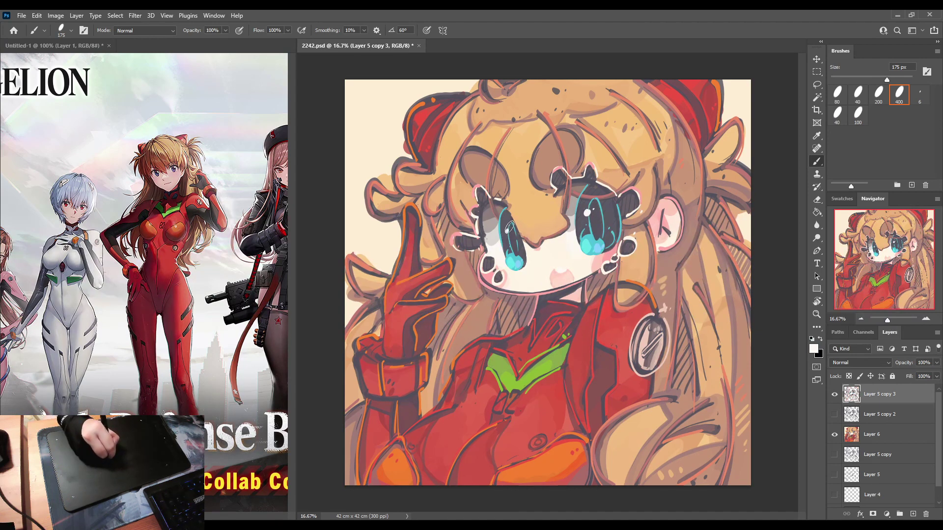
key(ctrl+shift+h)
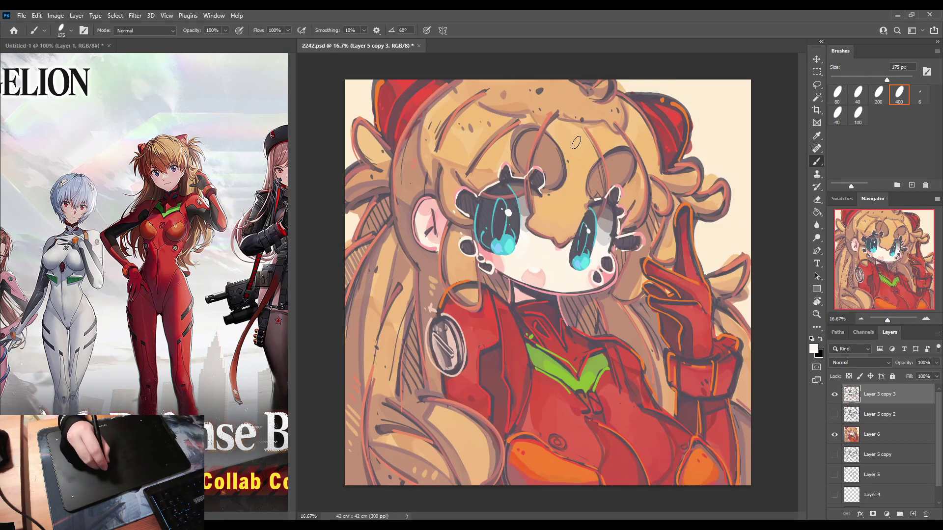
key(ctrl+shift+h)
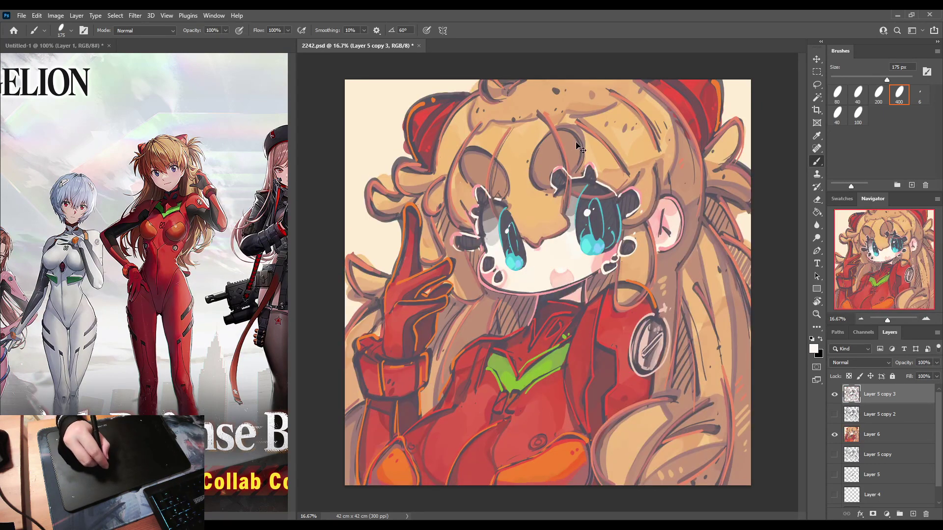
key(ctrl+shift+h)
key(ctrl+shift+h)
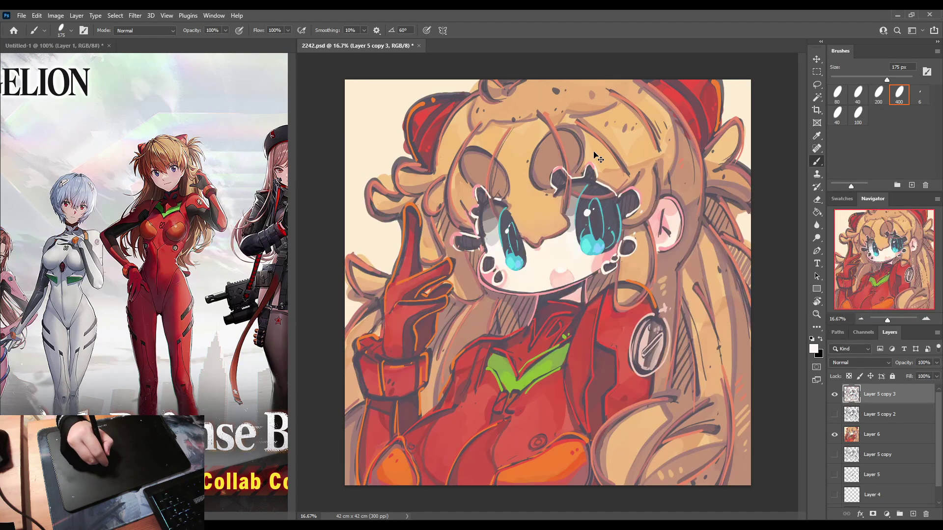
Touch up the eyes and hair lines with turquoise and muted mauve sampled from the drawing, and check it mirrored.
alt+click(591, 240)
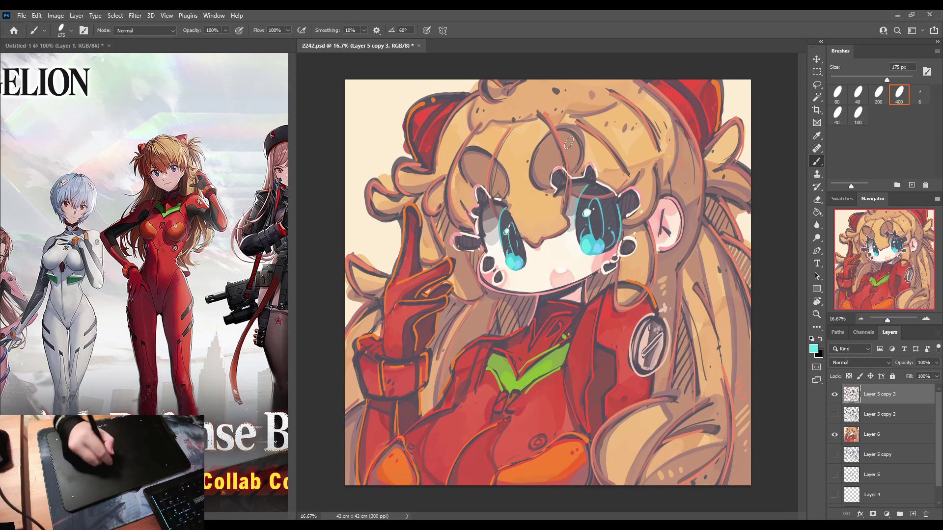
alt+click(610, 105)
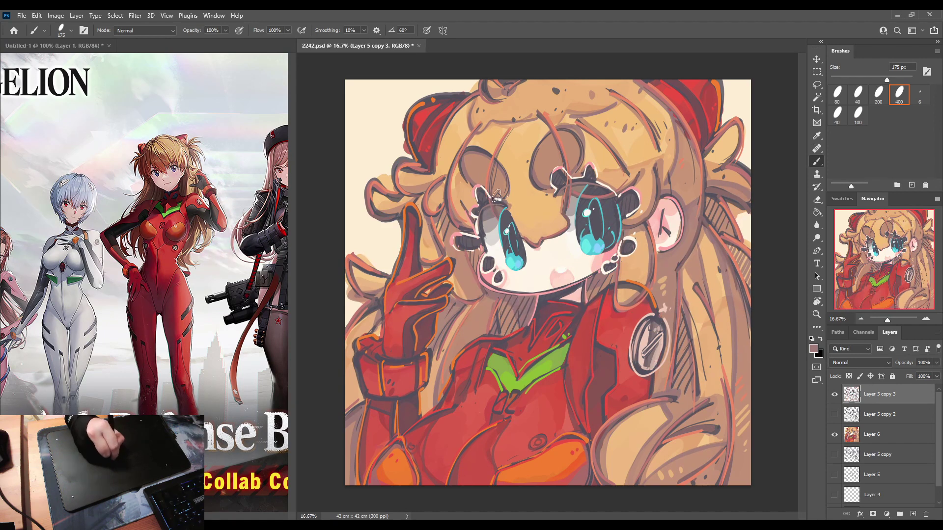
key(ctrl+shift+h)
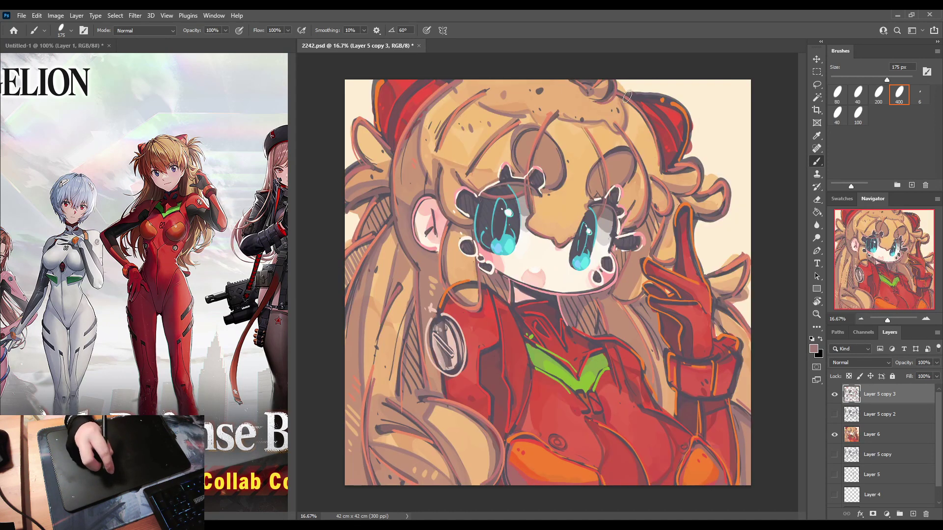
key(h)
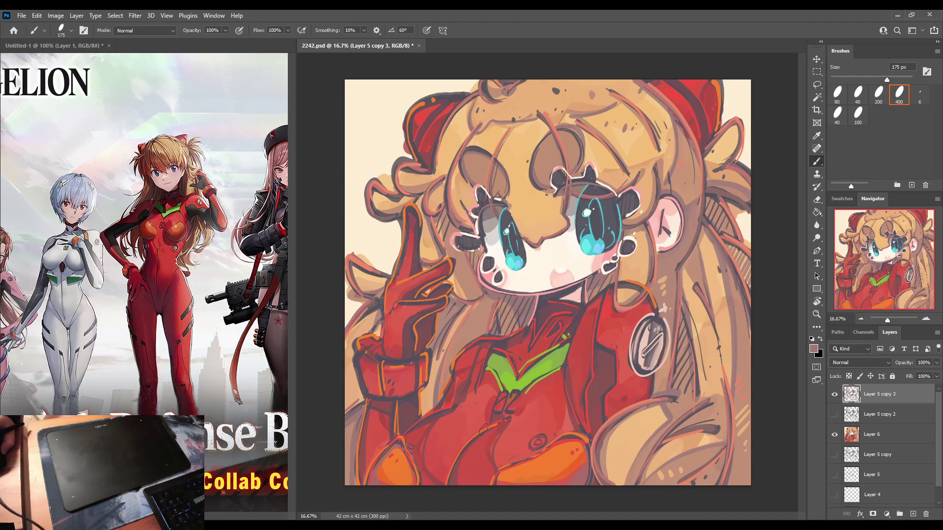
Paint a tiny pink nose between the eyes, using cream and pink sampled from the face, and check the drawing mirrored.
alt+click(538, 254)
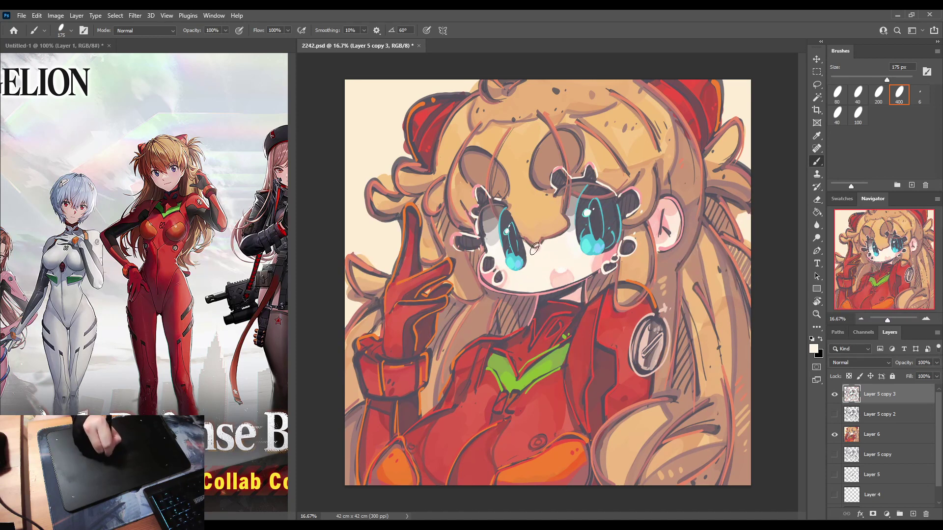
alt+click(538, 250)
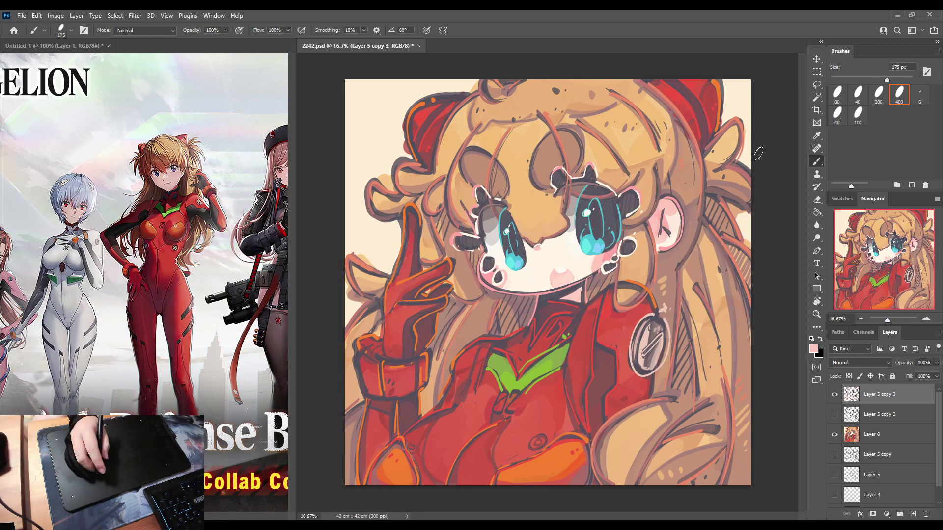
key(ctrl+shift+h)
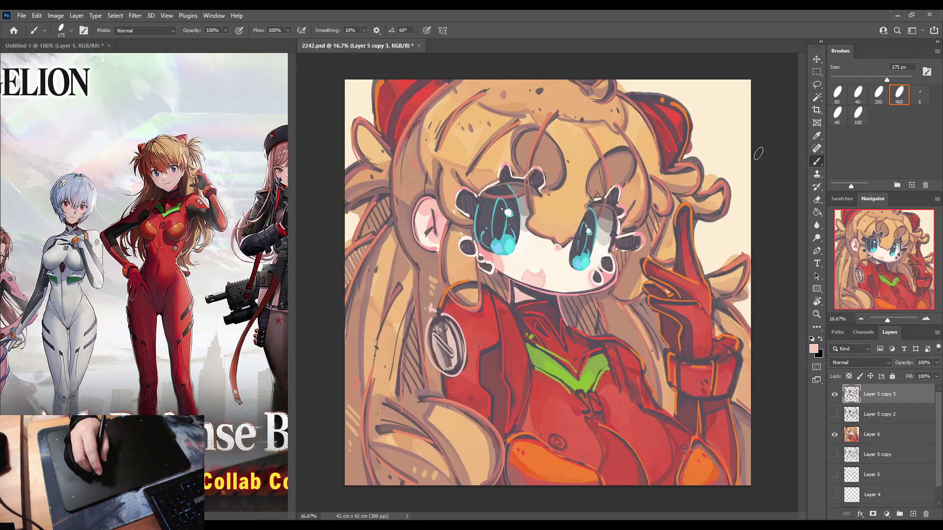
key(ctrl+shift+h)
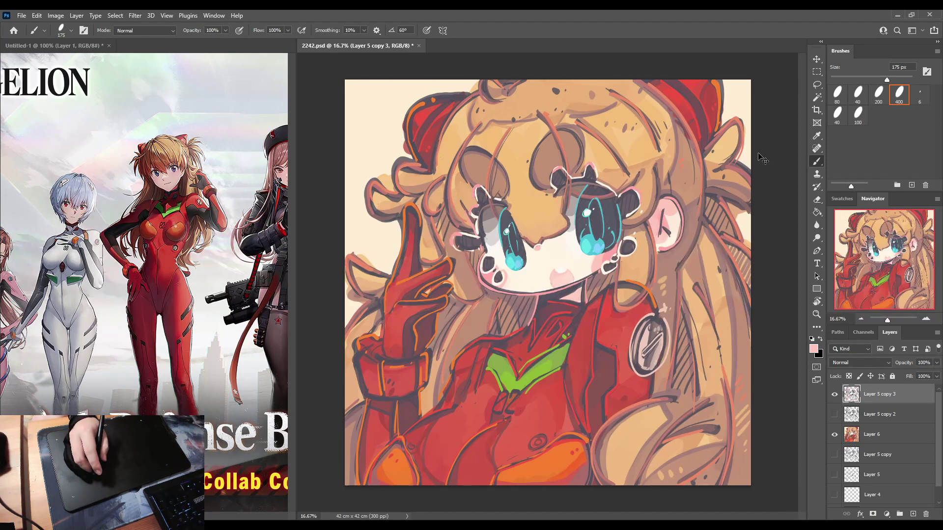
Refine the nose and the tip of the fringe with sampled skin, hair and line colours, and check the drawing mirrored.
alt+click(535, 248)
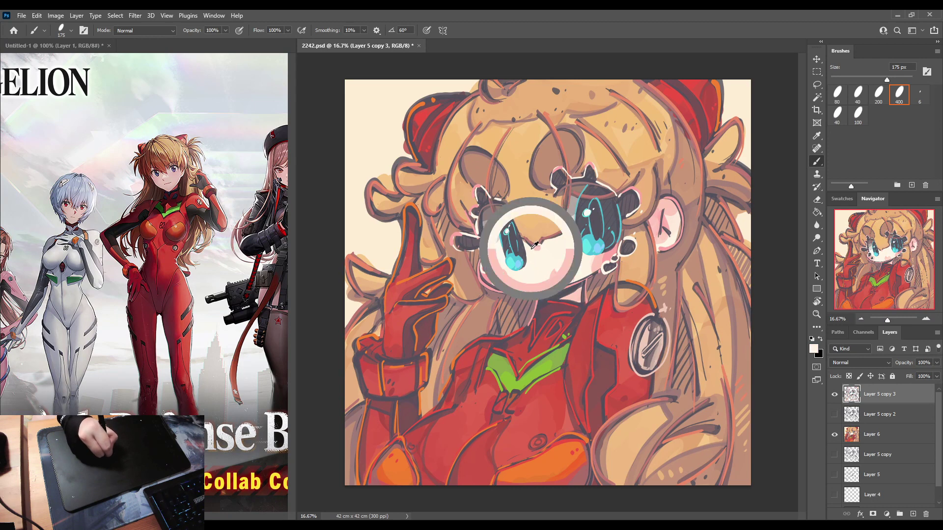
alt+click(534, 247)
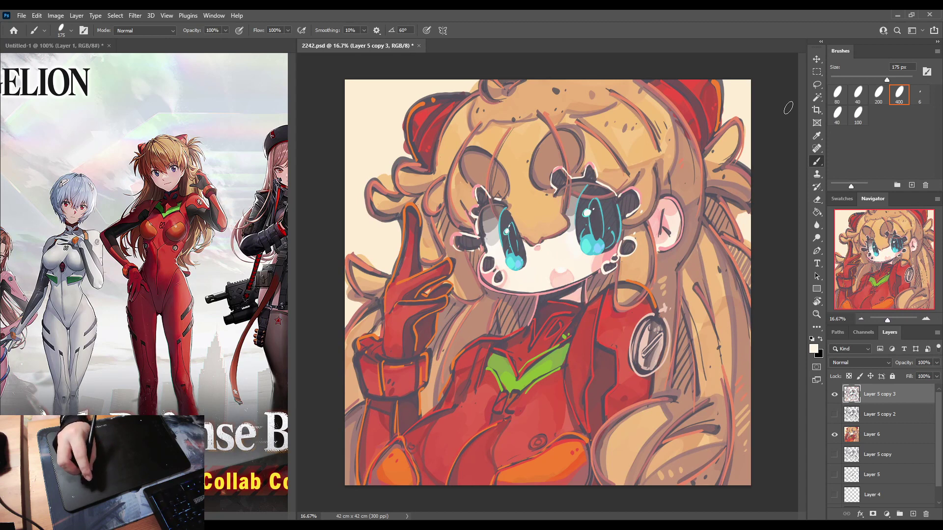
alt+click(533, 244)
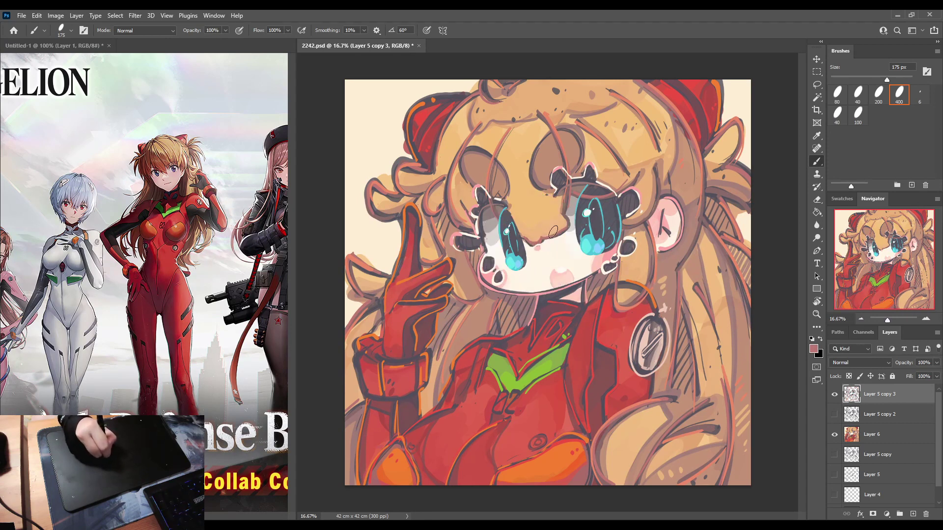
key(ctrl+shift+h)
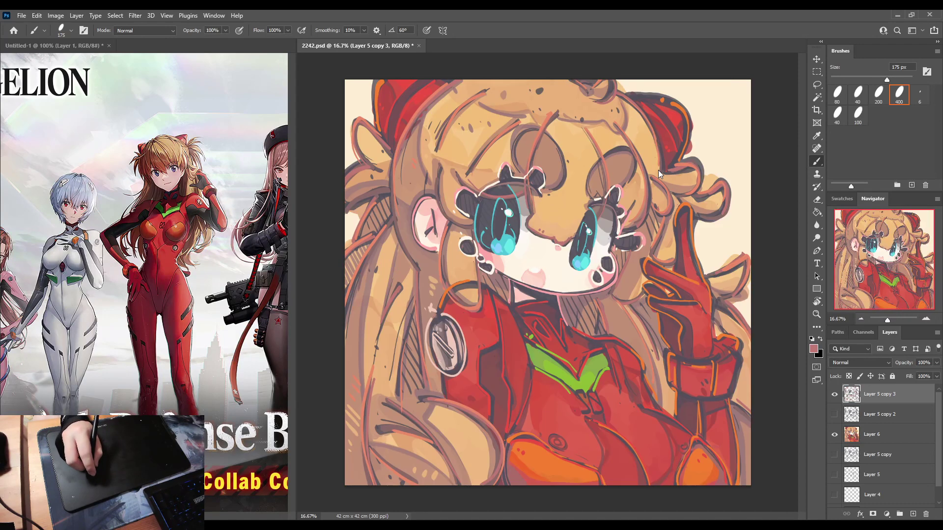
key(ctrl+shift+h)
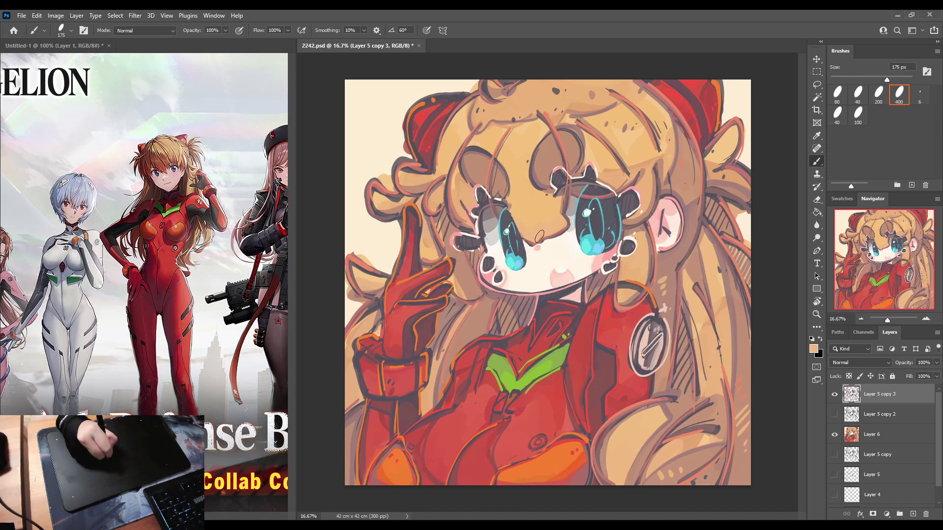
alt+click(531, 241)
alt+click(527, 239)
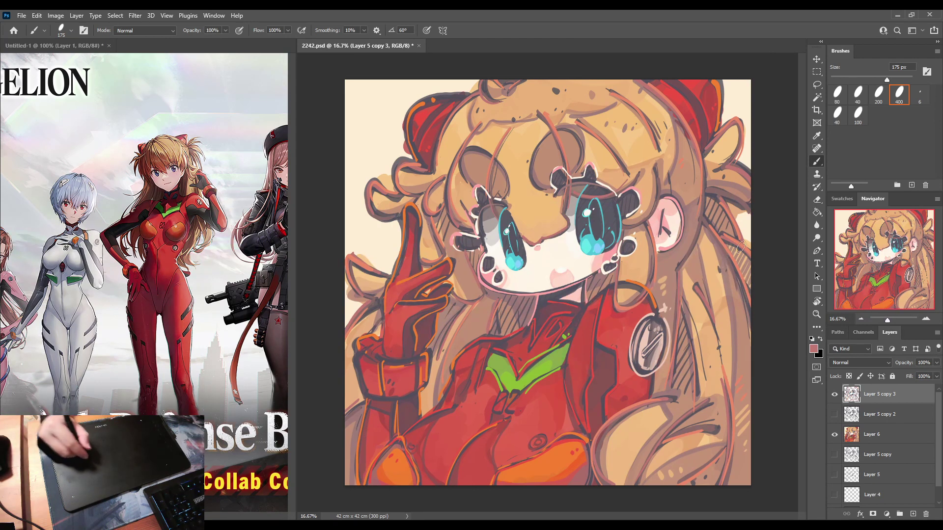
Select all the empty background areas around the figure with the Magic Wand and invert the selection to the character.
key(w)
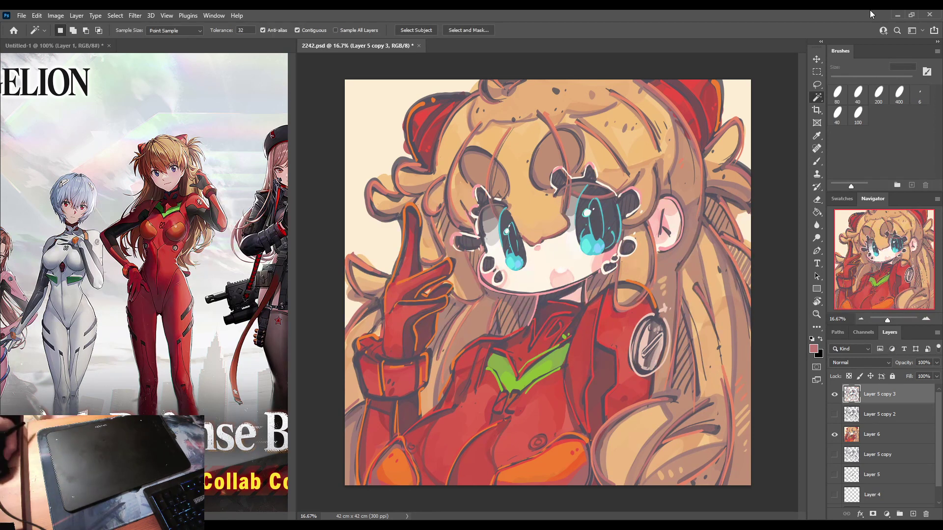
click(744, 96)
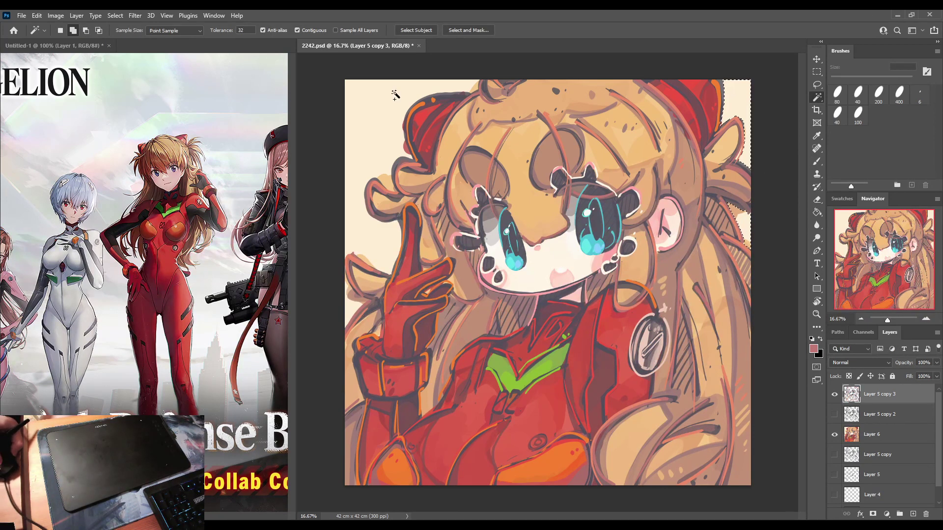
shift+click(350, 86)
shift+click(347, 305)
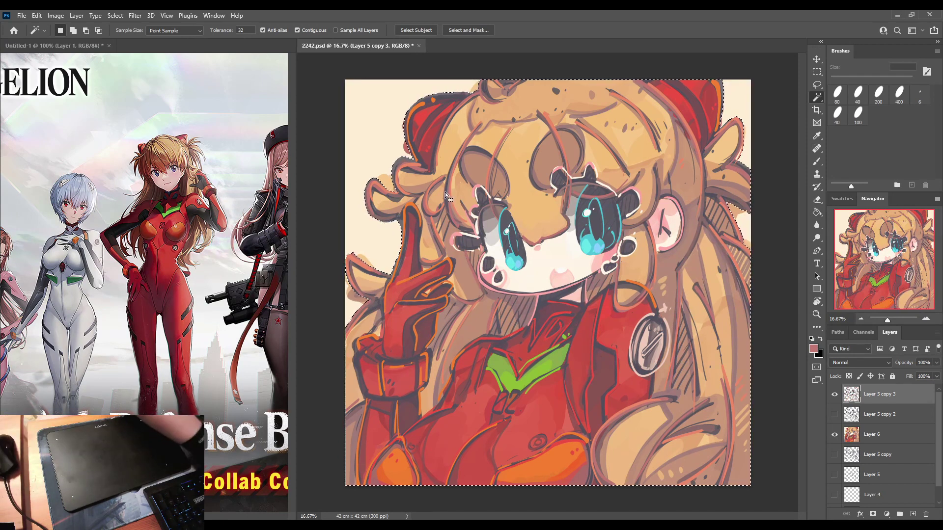
key(ctrl+shift+i)
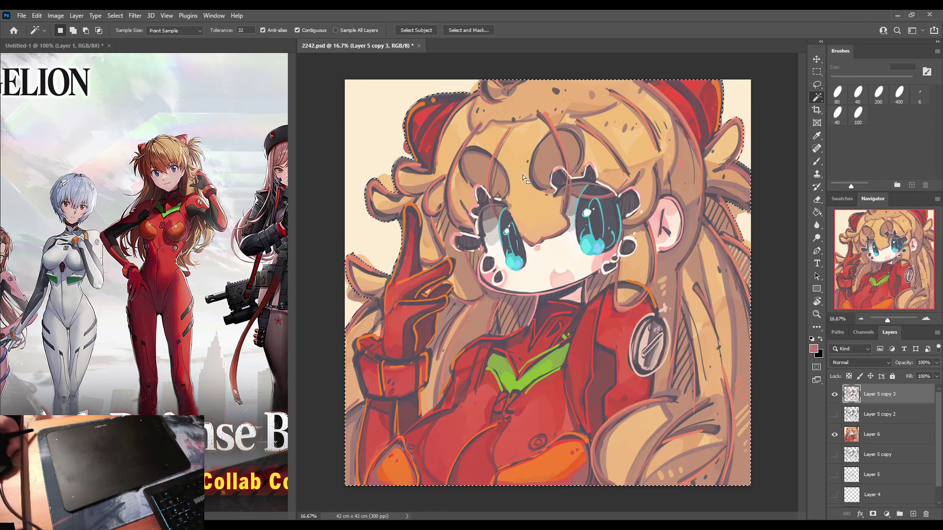
Copy the selected character from Layer 6 onto a new layer and hide Layer 6.
click(872, 434)
key(ctrl+j)
click(834, 455)
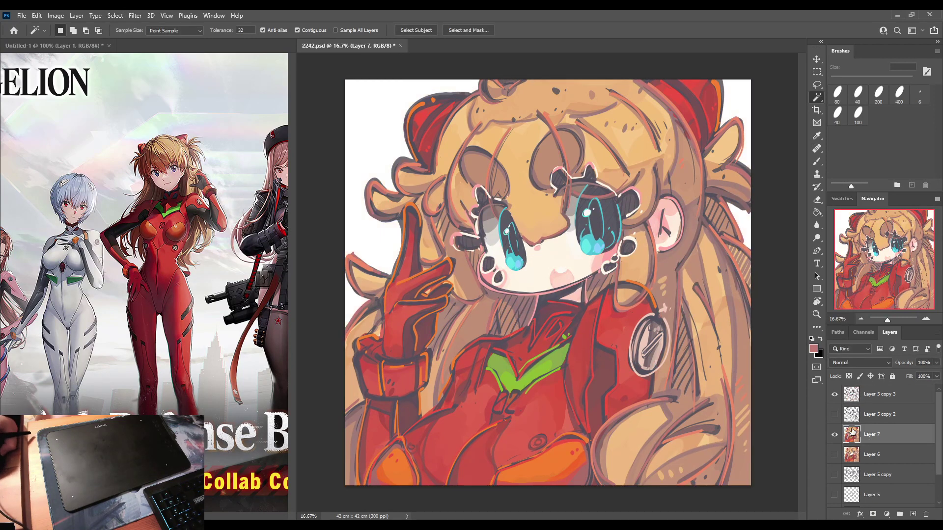
Create a merged copy of Layer 7 and Layer 5 copy 3 on top and hide the source layers.
shift+click(858, 394)
key(ctrl+alt+e)
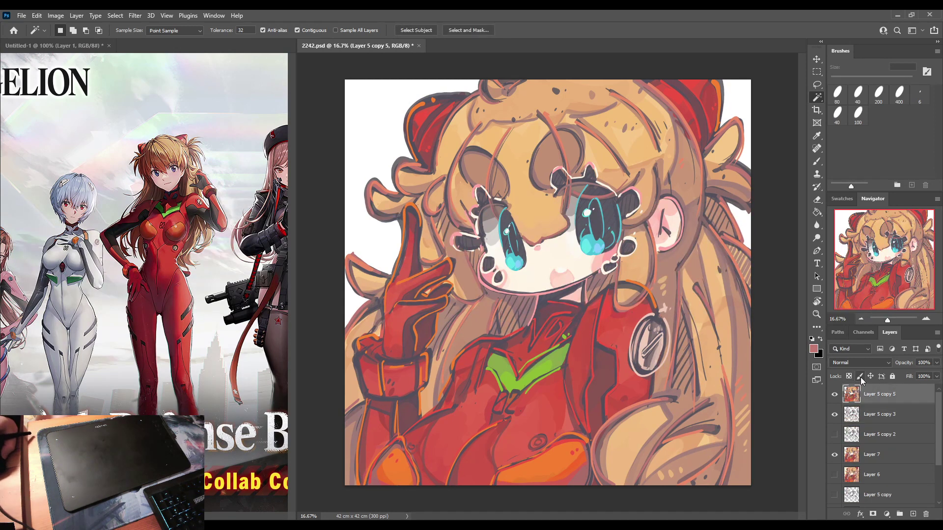
click(834, 415)
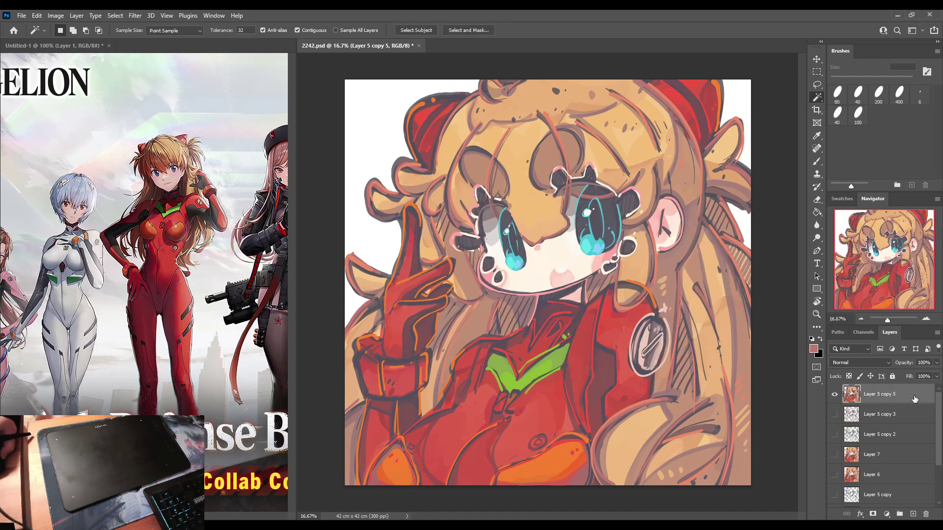
Add a dark blue stroke effect around the merged character layer, and switch the layer's effects off.
key(space)
click(139, 279)
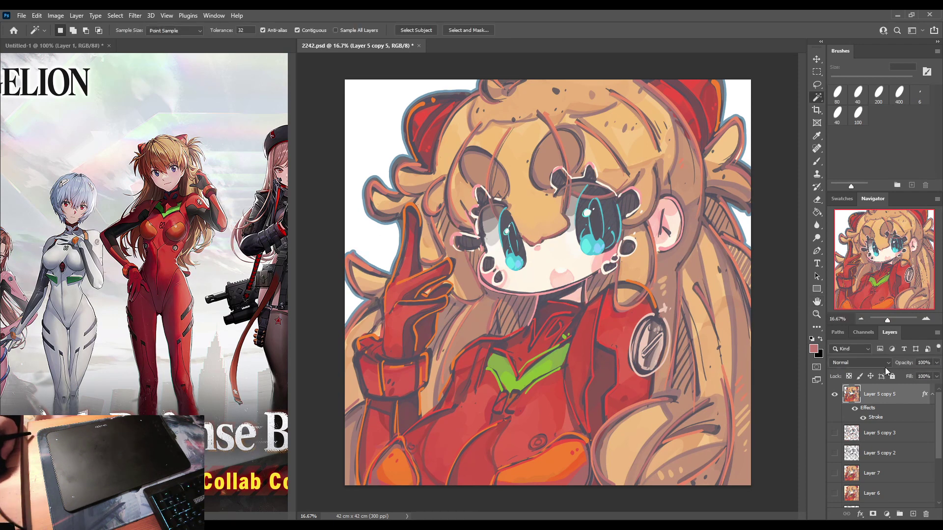
click(855, 409)
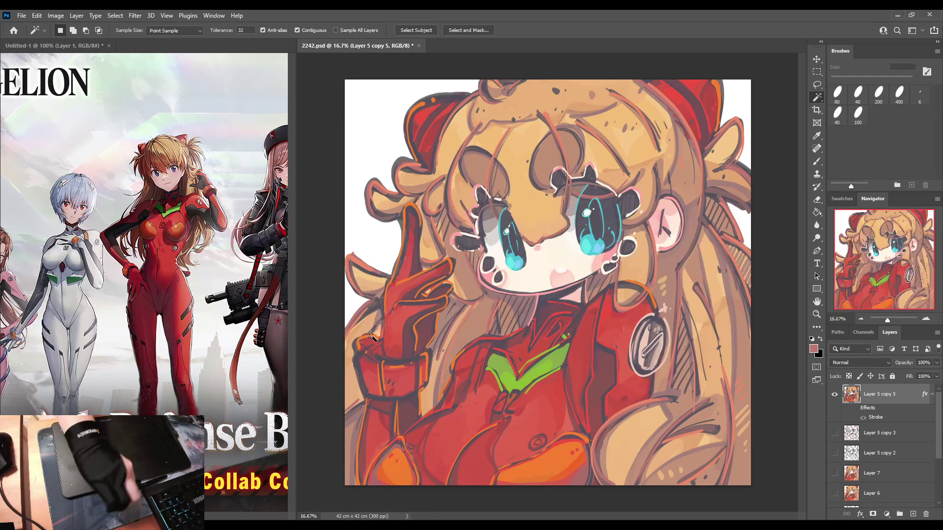
Create an empty layer directly beneath the merged character, and ready a 400 px brush in dark grey sampled from the line art.
click(895, 432)
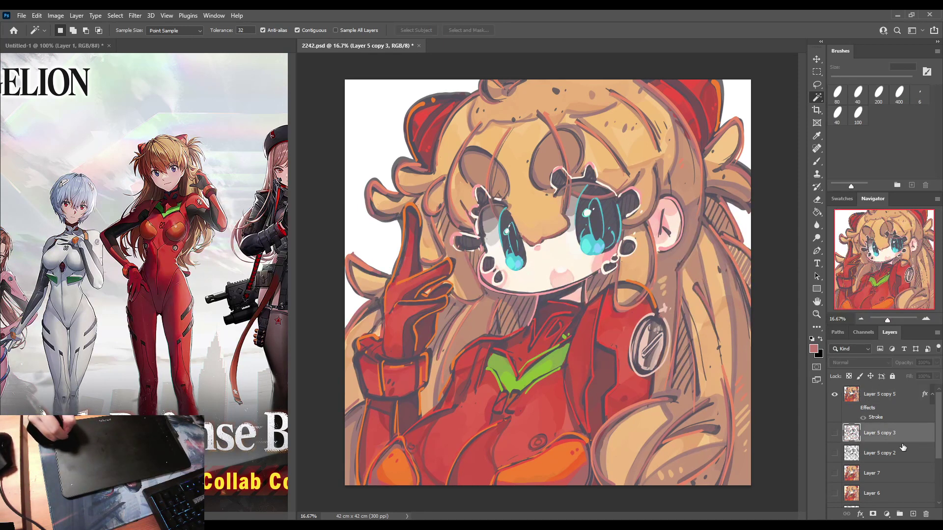
click(913, 514)
key(b)
key(b)
alt+click(448, 97)
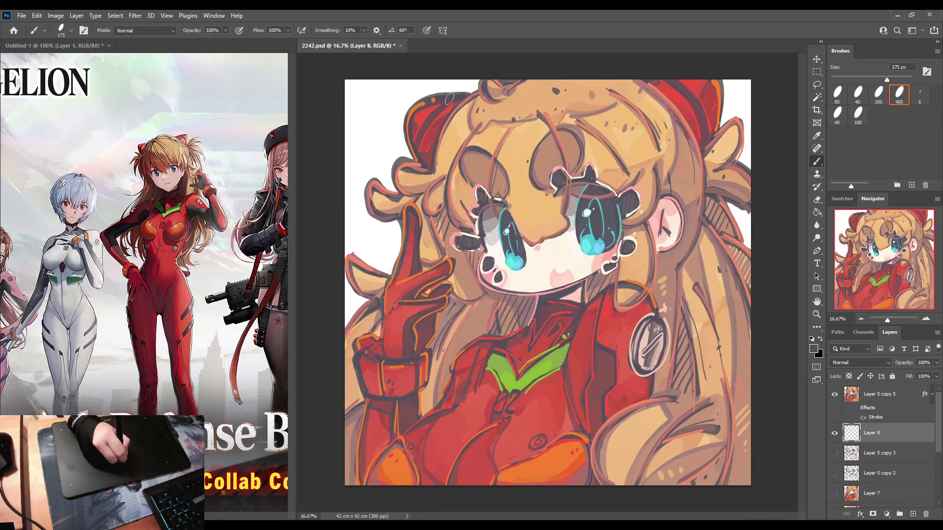
key(])
key(])
key(])
key(])
key(])
key(])
key(])
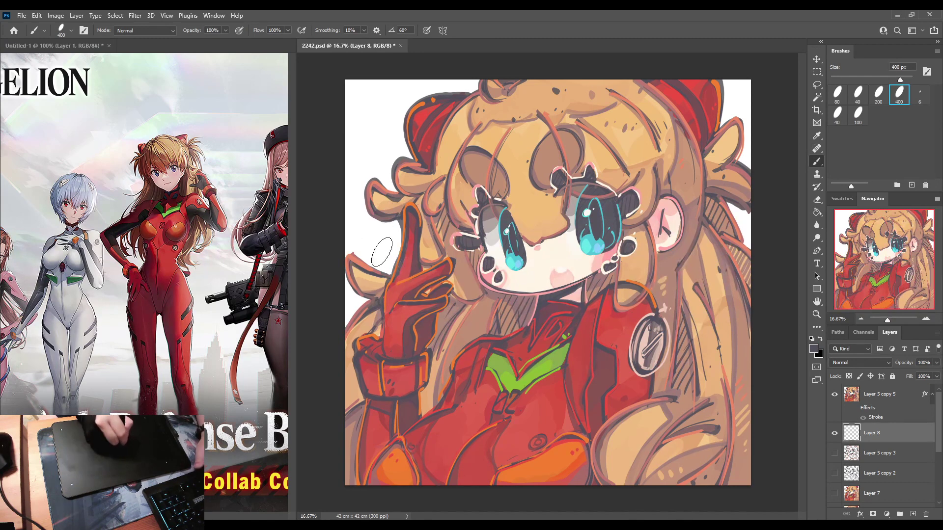
Paint loose dark grey curves, zigzags and dots in the white background around the hair, undoing strokes that miss.
mouse_move(394, 253)
mouse_down()
mouse_move(335, 181)
mouse_move(401, 228)
mouse_move(392, 167)
mouse_move(345, 187)
mouse_move(364, 183)
mouse_move(372, 143)
mouse_move(391, 217)
mouse_move(377, 179)
mouse_up()
key(ctrl+z)
click(388, 164)
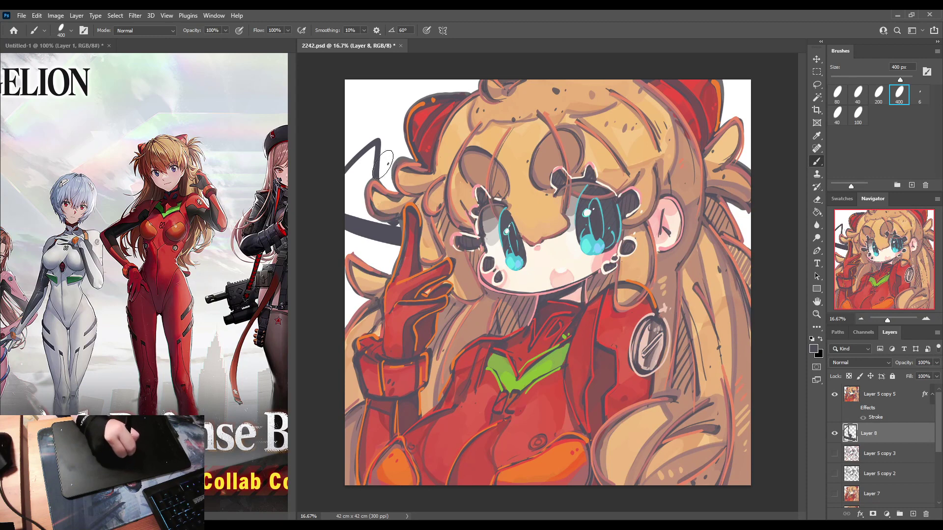
click(364, 171)
click(362, 182)
mouse_move(347, 148)
mouse_down()
mouse_move(364, 111)
mouse_move(393, 138)
mouse_move(375, 104)
mouse_move(368, 130)
mouse_up()
key(ctrl+z)
drag(395, 97, 400, 101)
click(406, 90)
drag(344, 237, 399, 257)
click(348, 190)
mouse_move(417, 82)
mouse_down()
mouse_move(416, 101)
mouse_move(434, 69)
mouse_move(441, 101)
mouse_up()
drag(459, 96, 469, 74)
drag(744, 129, 752, 96)
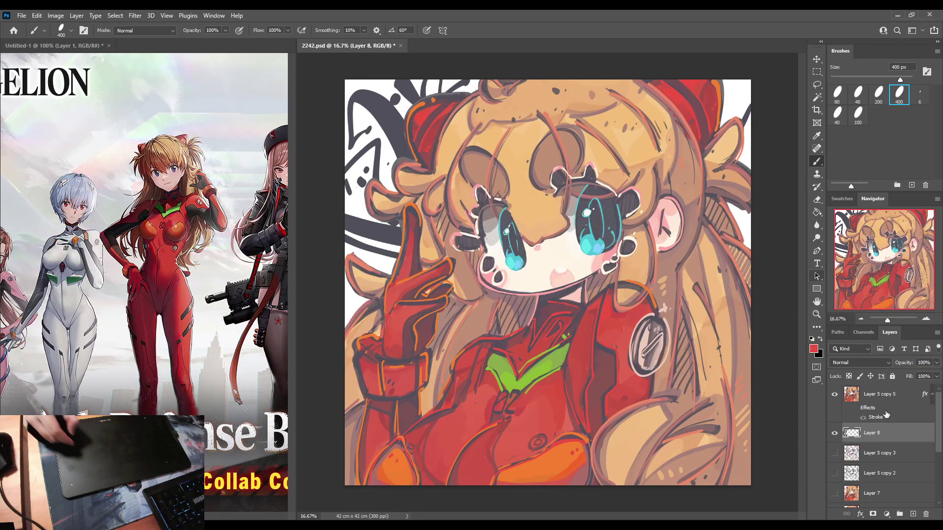
Add dark grey strokes in the background beside the long hair, and erase thin gaps through the band near the raised finger.
alt+click(393, 116)
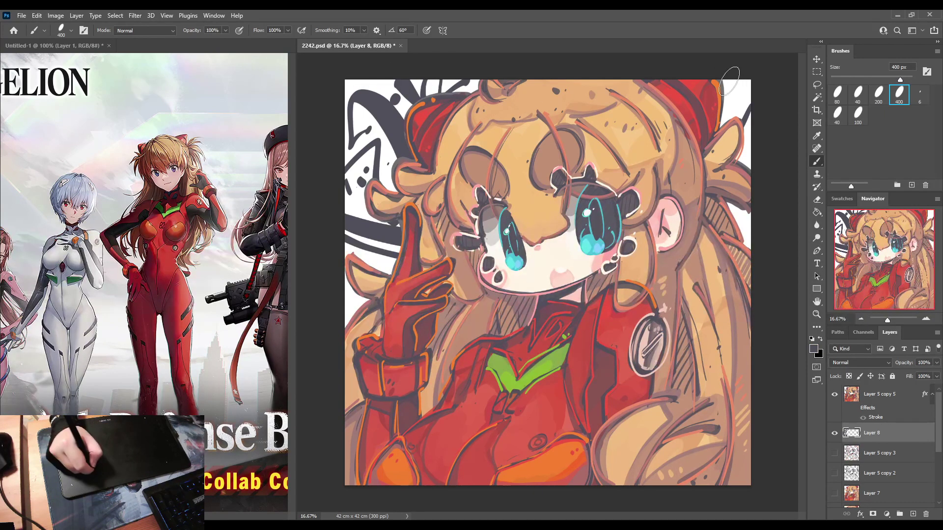
drag(725, 121, 758, 85)
drag(733, 202, 767, 224)
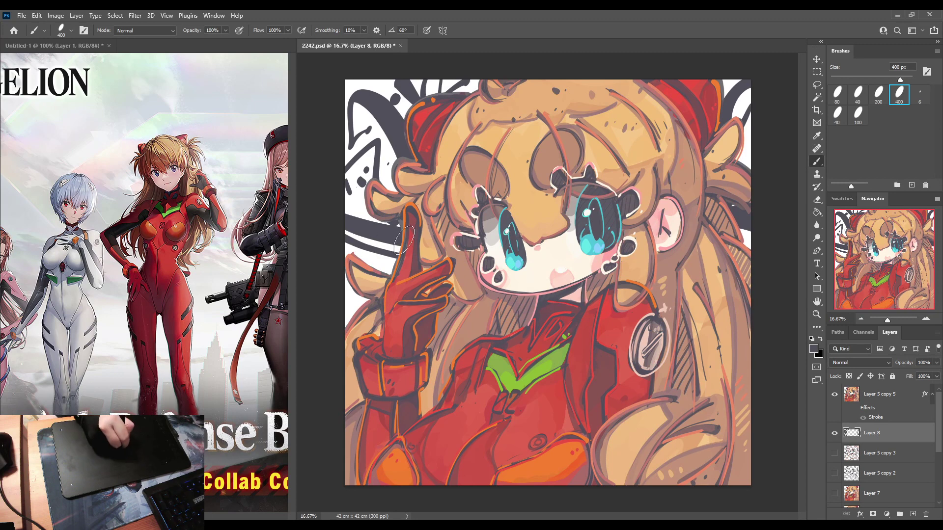
key(e)
mouse_move(361, 218)
mouse_down()
mouse_move(395, 232)
mouse_move(364, 245)
mouse_up()
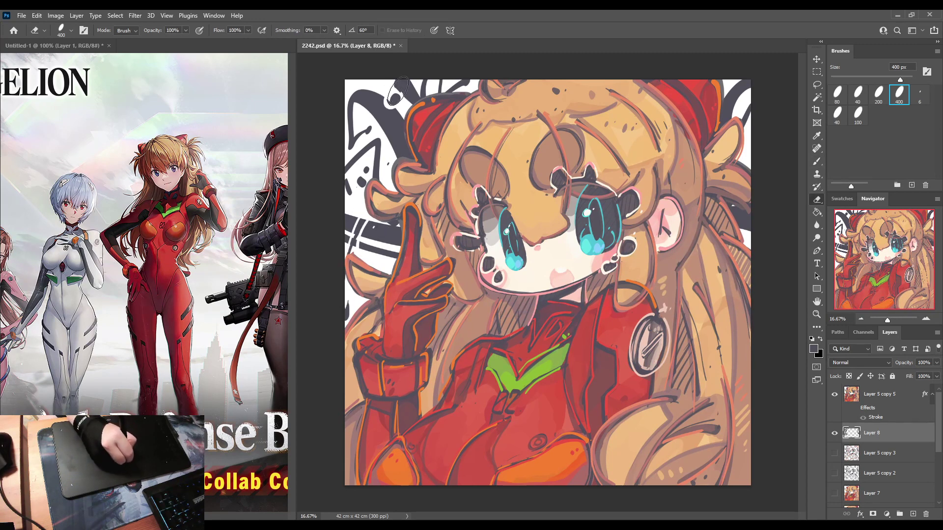
Overlay red strokes and dots on the dark background marks around the hair, using red sampled from the hair clip.
key(b)
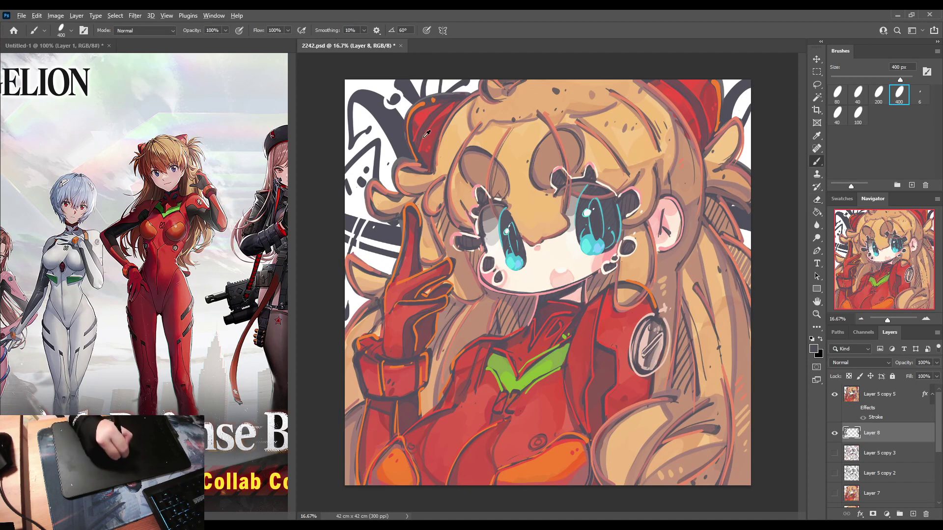
alt+click(403, 122)
drag(349, 86, 390, 113)
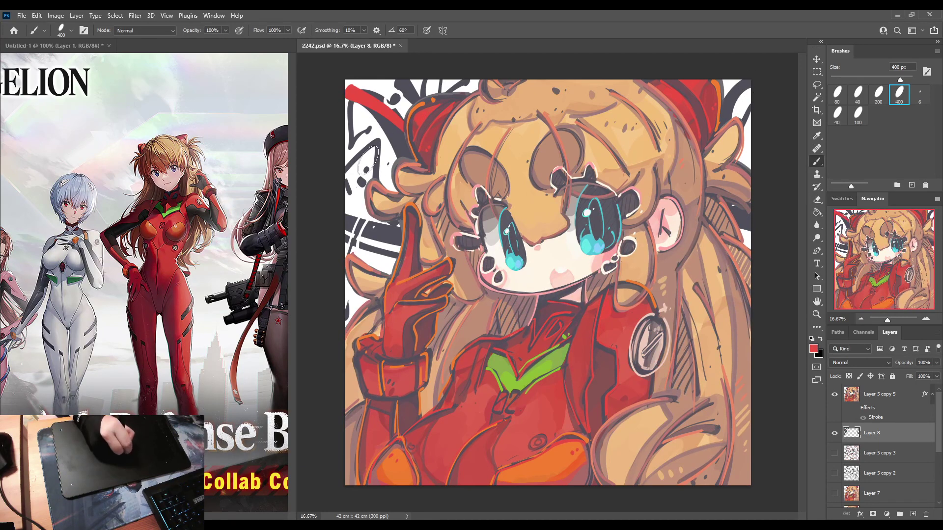
mouse_move(346, 166)
mouse_down()
mouse_move(377, 162)
mouse_move(378, 172)
mouse_up()
click(359, 176)
click(364, 188)
drag(344, 212, 401, 235)
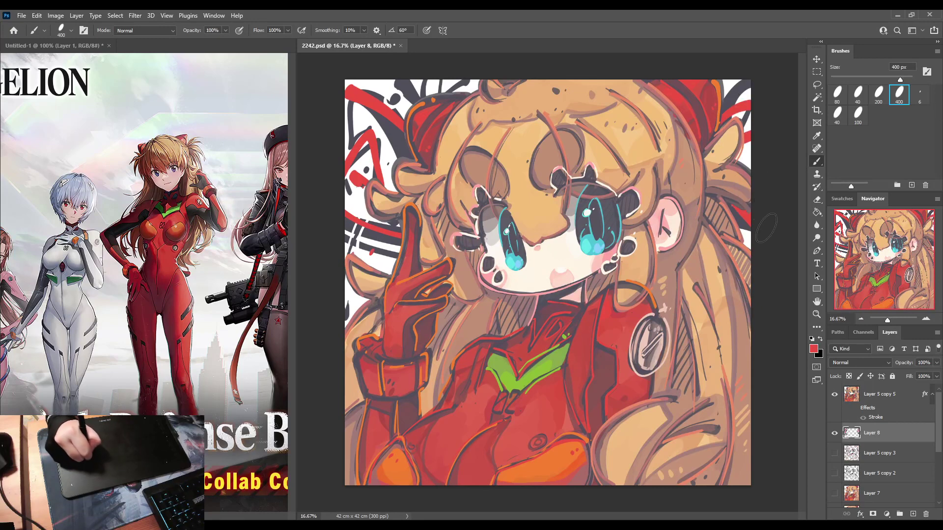
drag(352, 205, 364, 221)
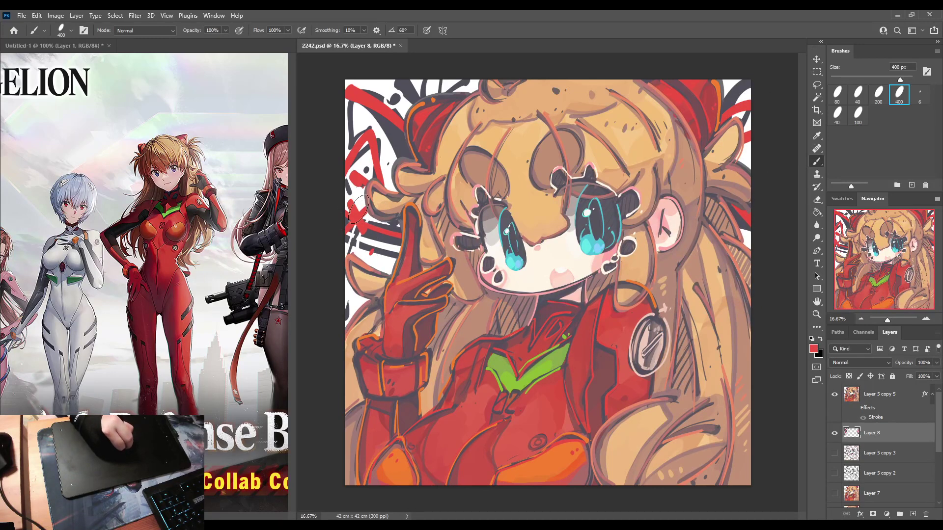
Try to erase thin gaps through the red and dark grey marks in the background beside the hair.
key(e)
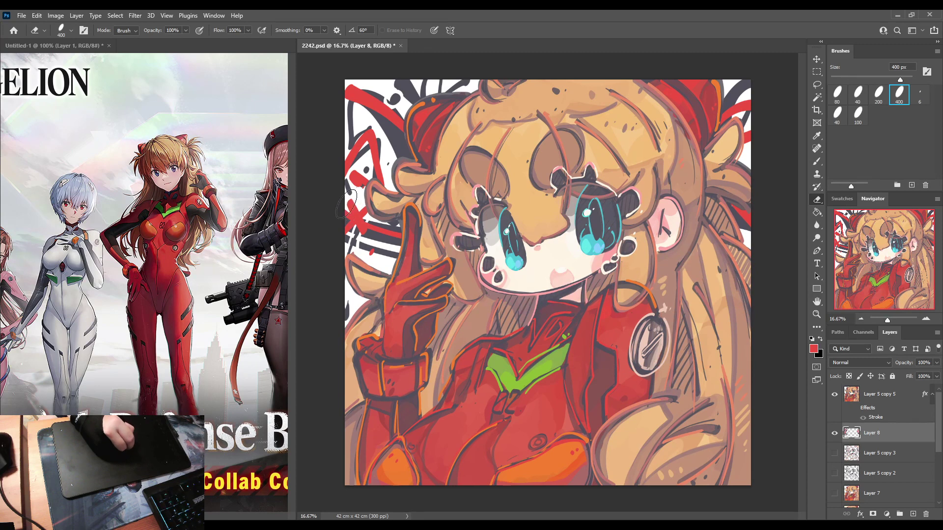
drag(346, 204, 374, 232)
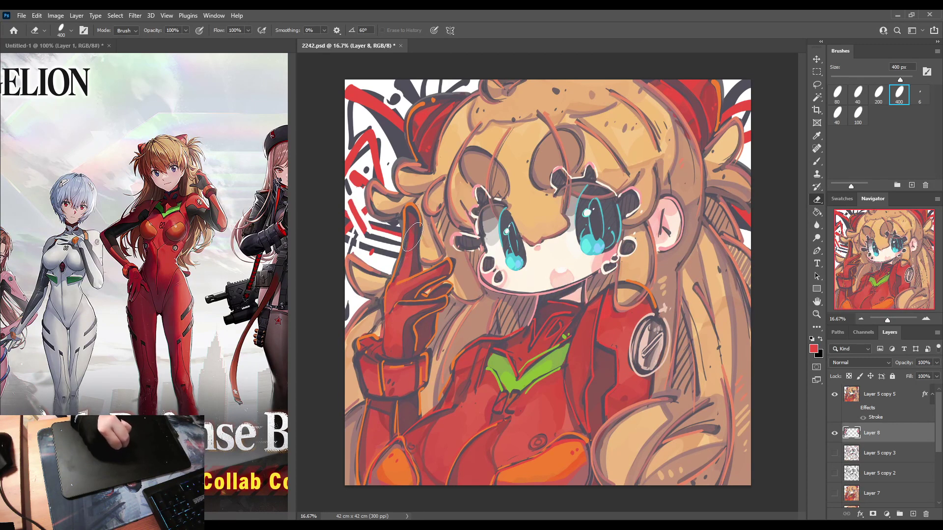
mouse_move(362, 109)
mouse_down()
mouse_move(409, 132)
mouse_move(396, 101)
mouse_up()
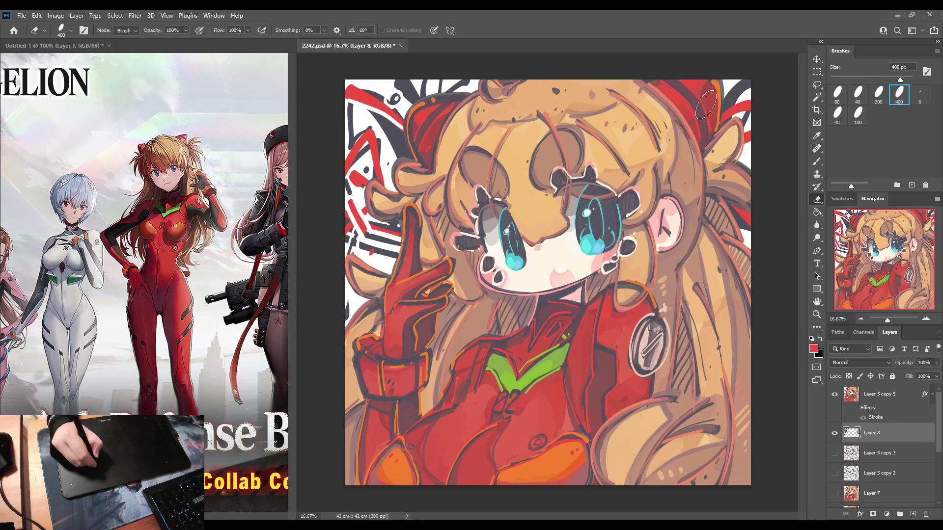
Undo the erased gaps and the red background strokes, back to only the dark grey marks.
key(ctrl+z)
key(ctrl+z)
key(ctrl+z)
key(ctrl+z)
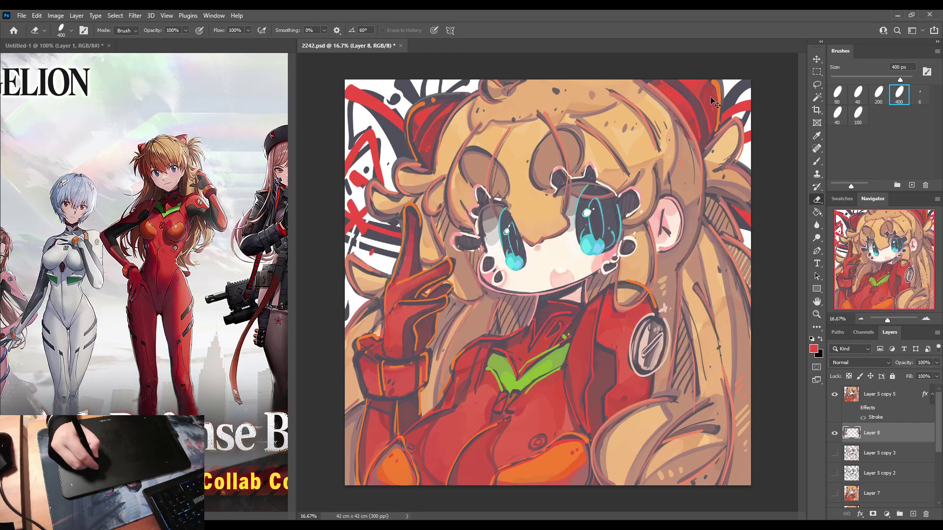
key(ctrl+z)
key(ctrl+z)
key(ctrl+z)
key(ctrl+z)
key(ctrl+z)
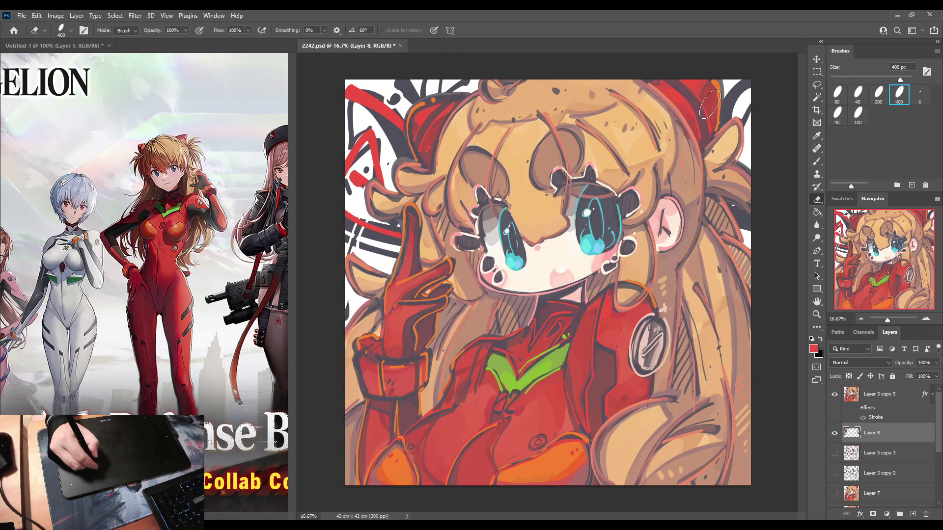
key(ctrl+z)
key(ctrl+z)
key(ctrl+z)
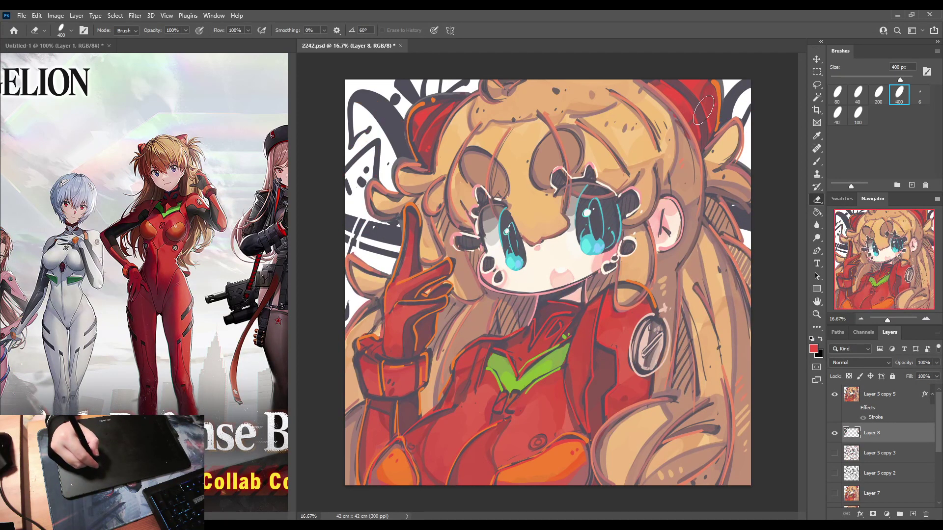
Paint loose red curves and strokes around the hair on a new layer above the dark marks, and merge both layers.
key(b)
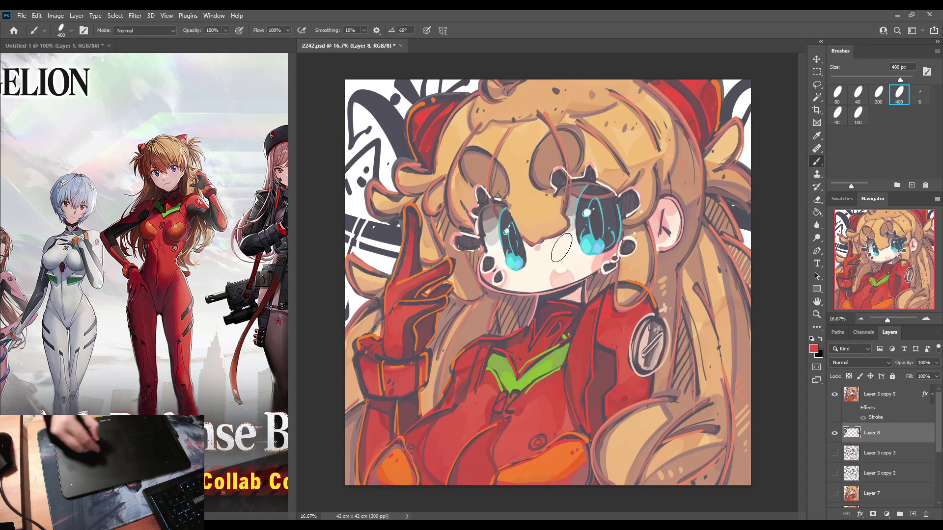
alt+click(422, 105)
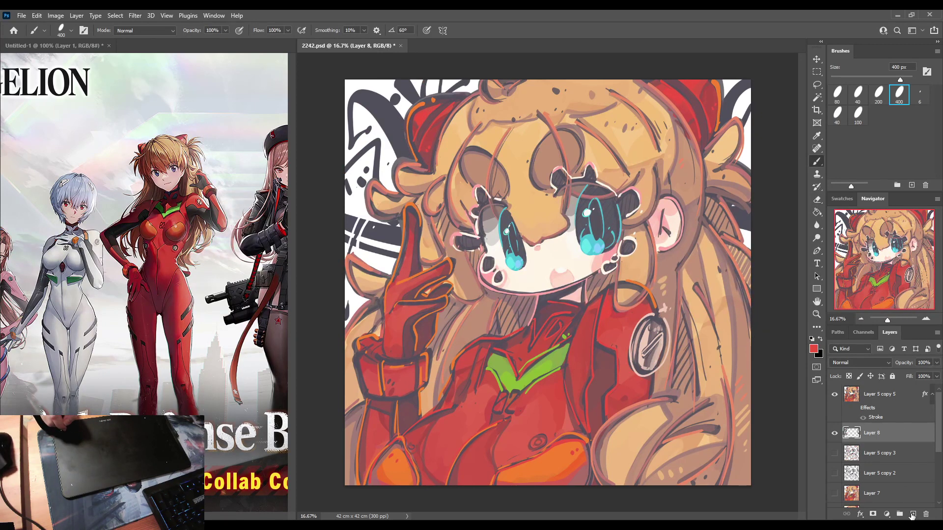
click(913, 515)
mouse_move(342, 169)
mouse_down()
mouse_move(409, 131)
mouse_move(403, 94)
mouse_move(375, 199)
mouse_move(343, 205)
mouse_move(394, 262)
mouse_move(350, 234)
mouse_move(362, 238)
mouse_move(361, 201)
mouse_up()
drag(711, 95, 747, 157)
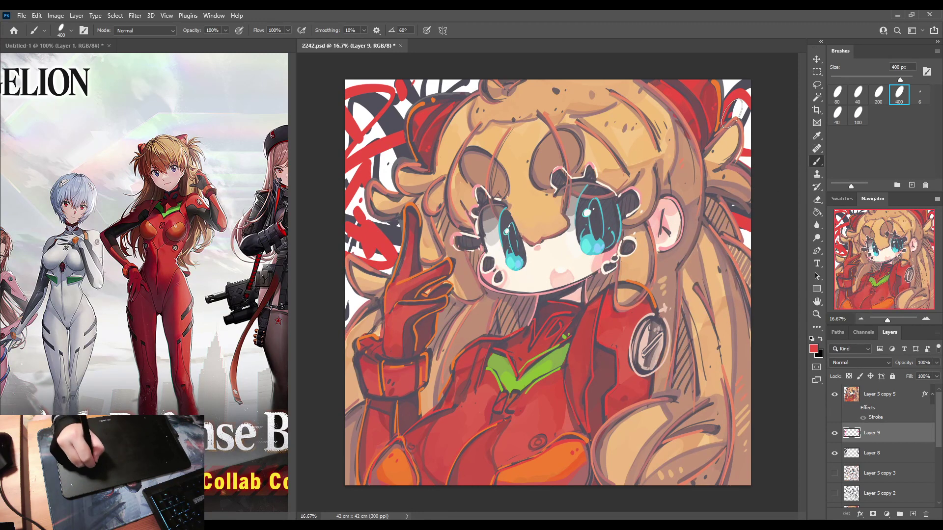
shift+click(862, 454)
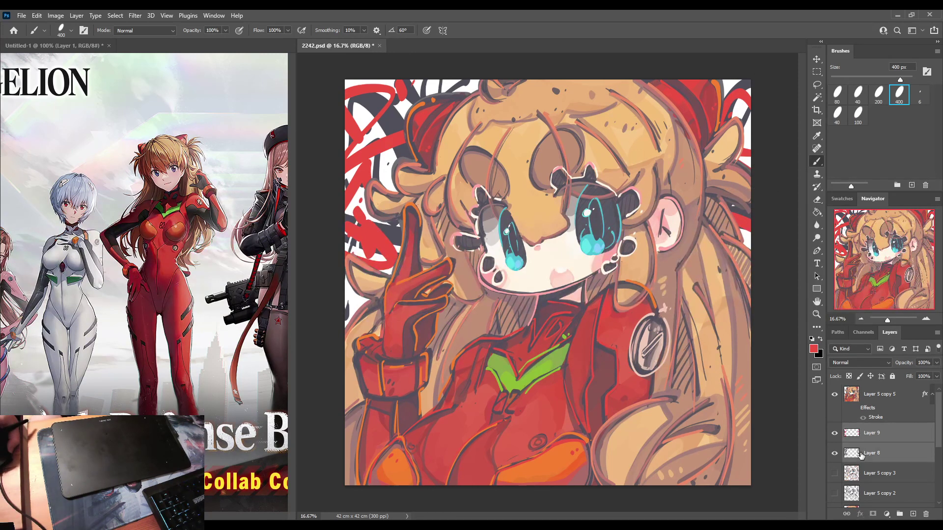
key(ctrl+e)
Clear a thin margin in the background marks around the character's outline, and erase thin curved lines through the red strokes.
ctrl+click(852, 395)
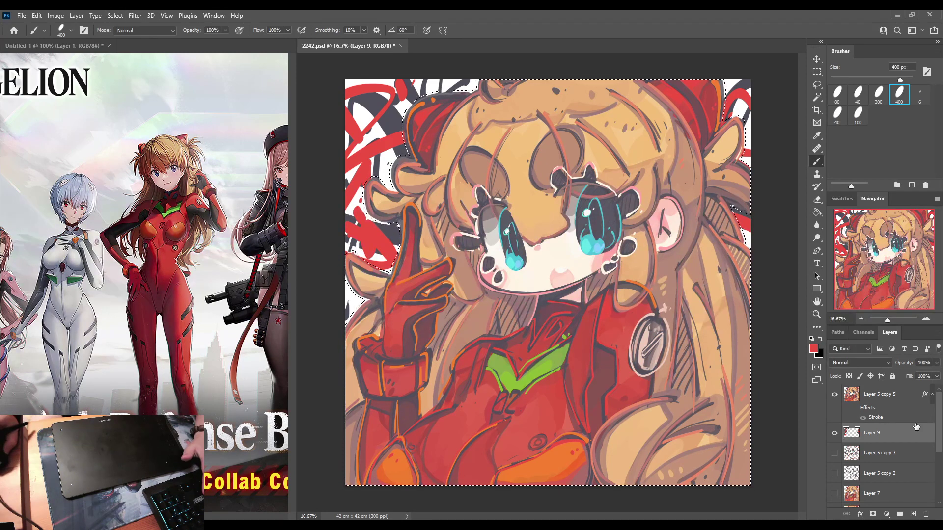
key(ctrl+d)
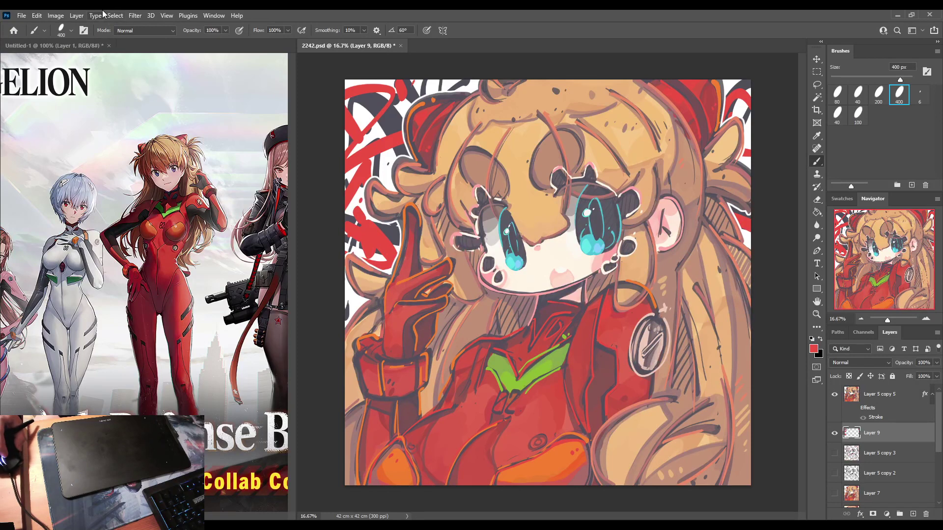
key(e)
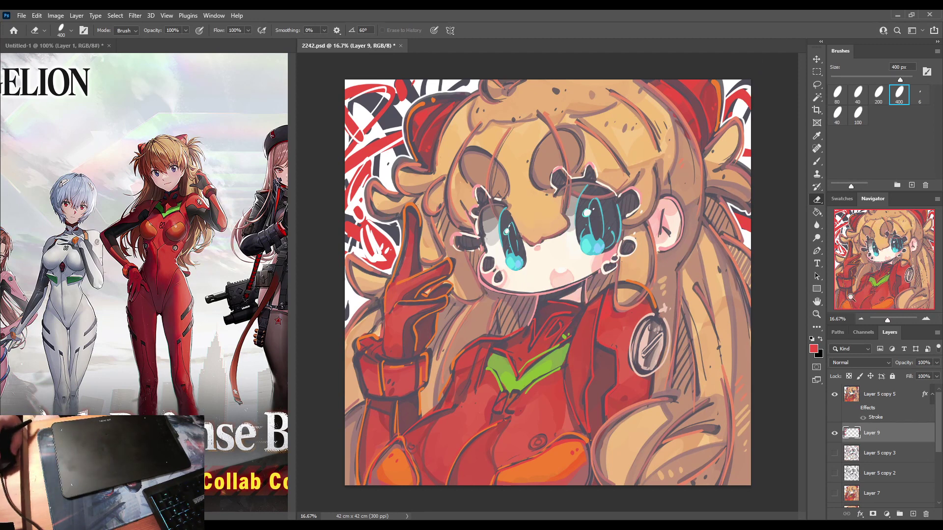
Lighten the merged background marks to a softer red and grey, trying several strengths.
key(i)
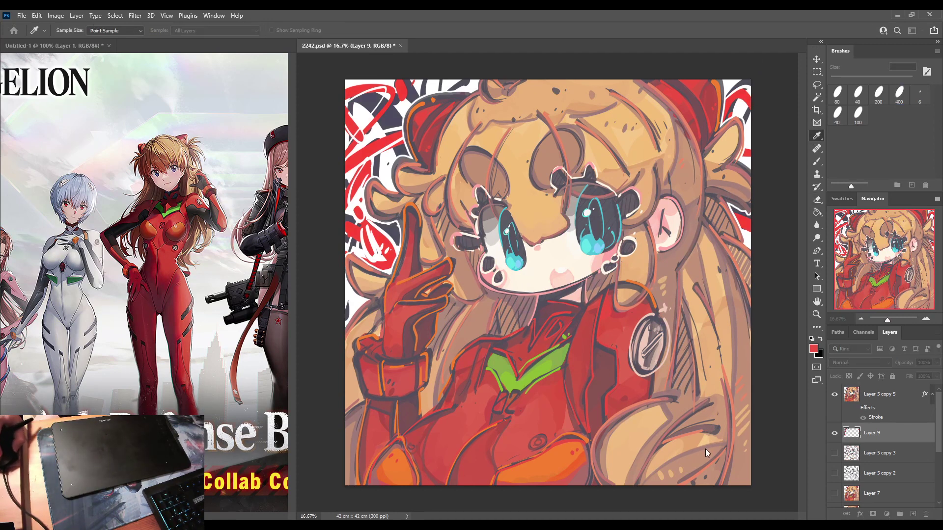
mouse_move(705, 449)
mouse_down()
mouse_move(717, 435)
mouse_move(685, 446)
mouse_up()
key(5)
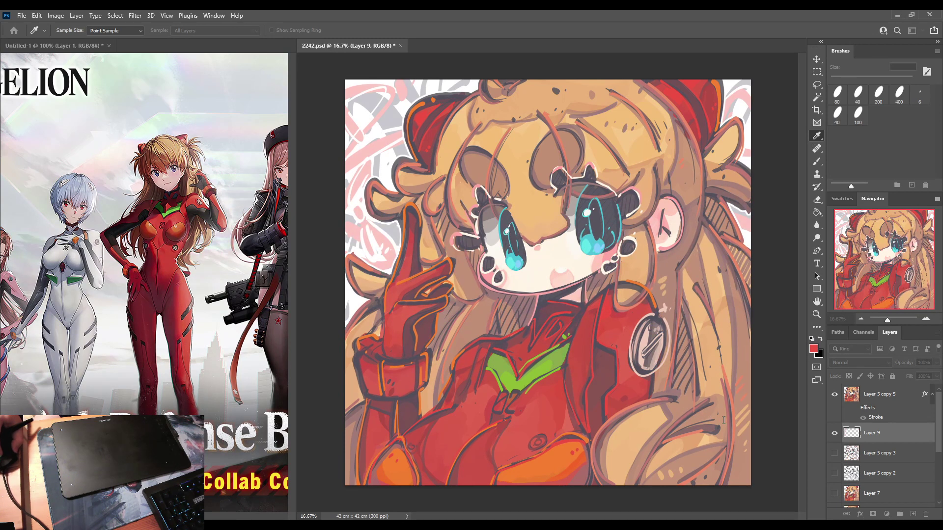
key(0)
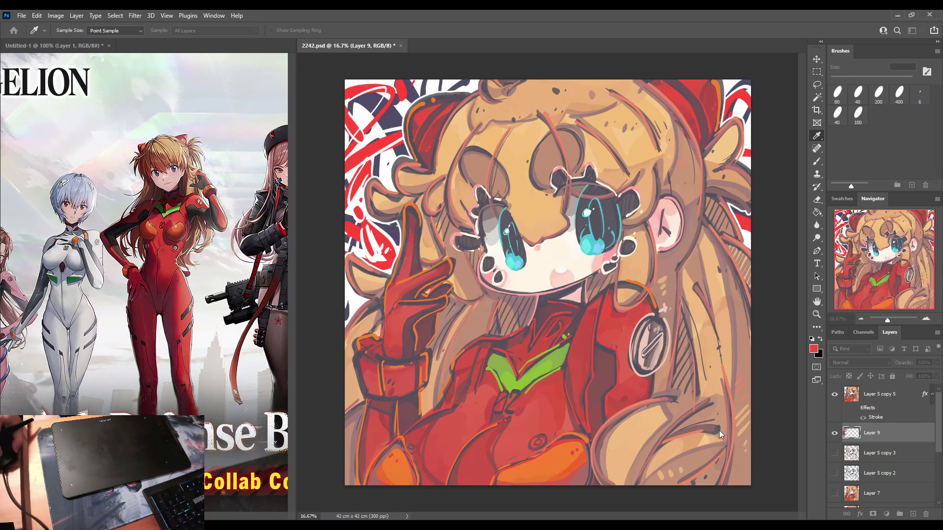
key(e)
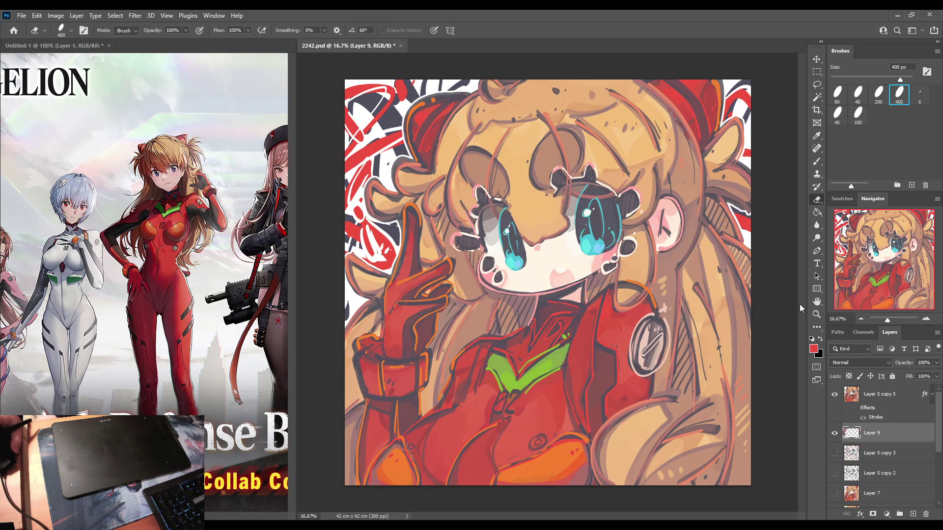
key(i)
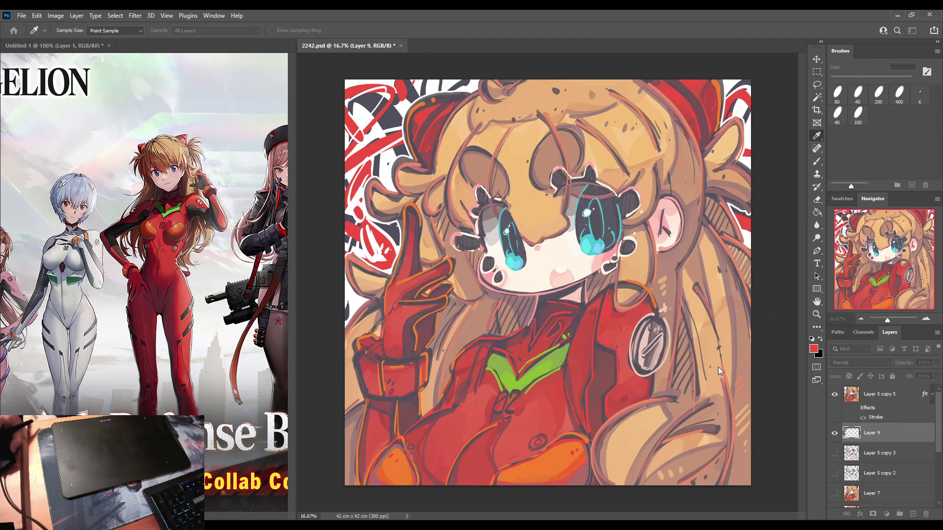
drag(706, 436, 709, 435)
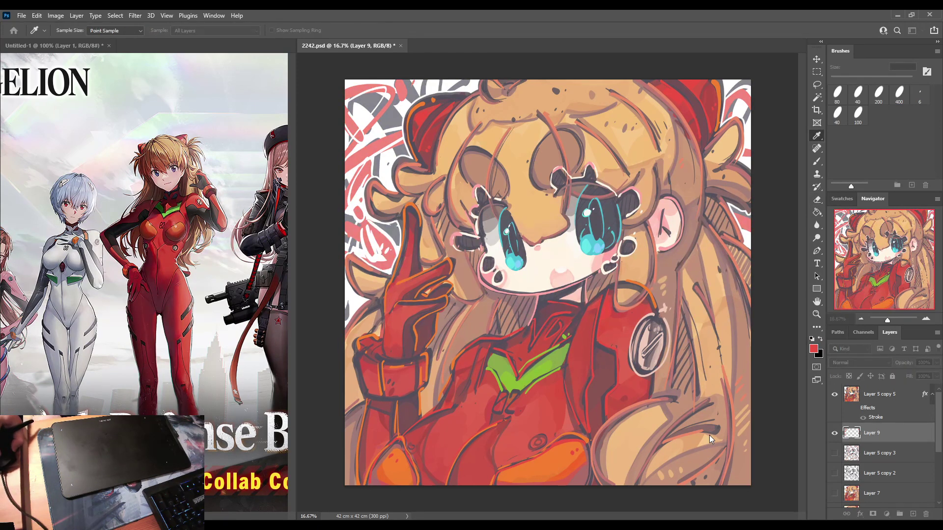
key(0)
key(e)
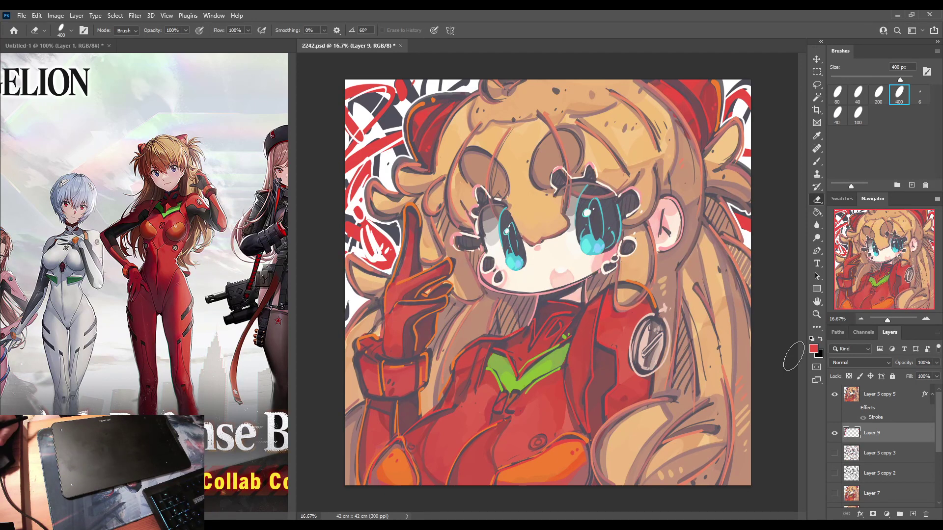
key(i)
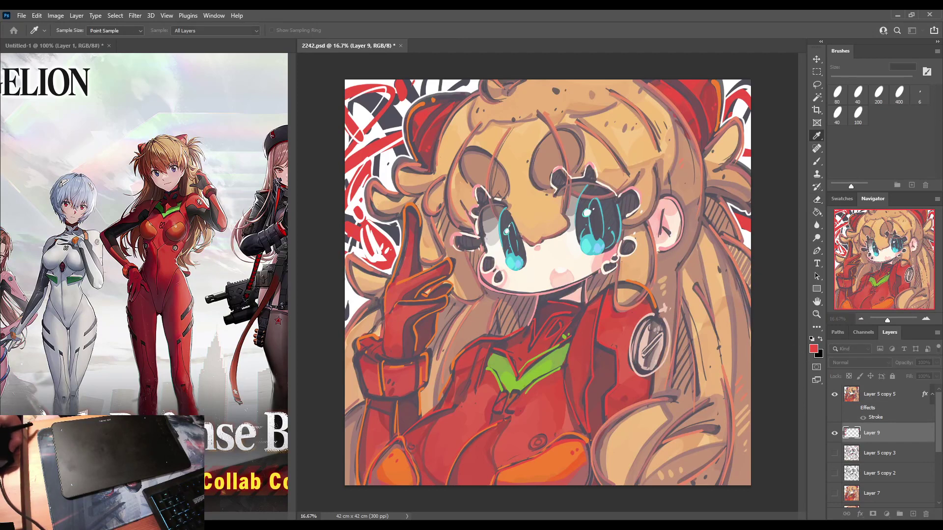
drag(702, 438, 709, 437)
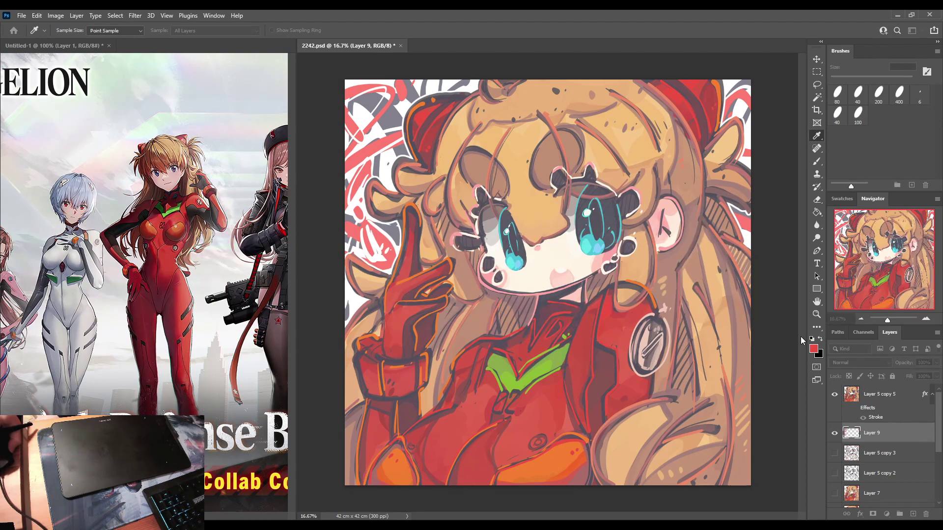
key(e)
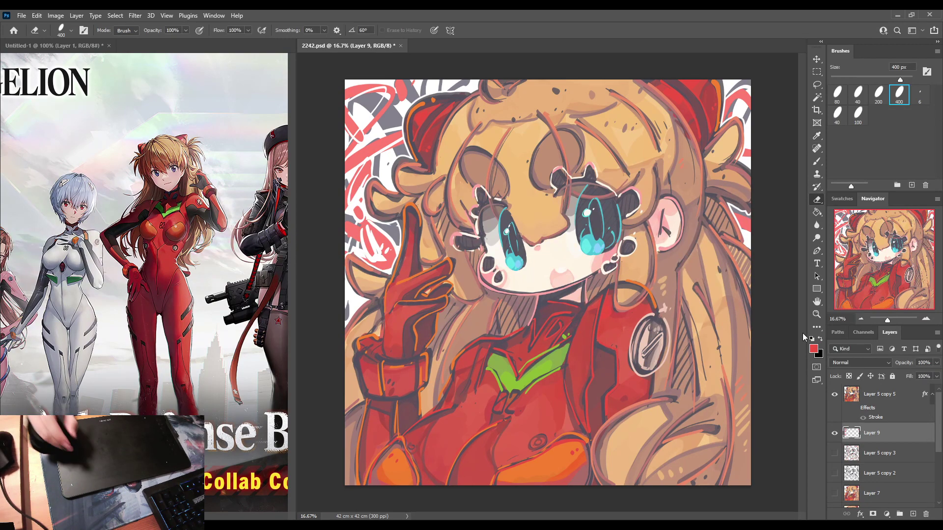
Create an empty layer above the character and reduce the brush to 200 px for lettering beside the hair clip.
click(893, 401)
click(912, 514)
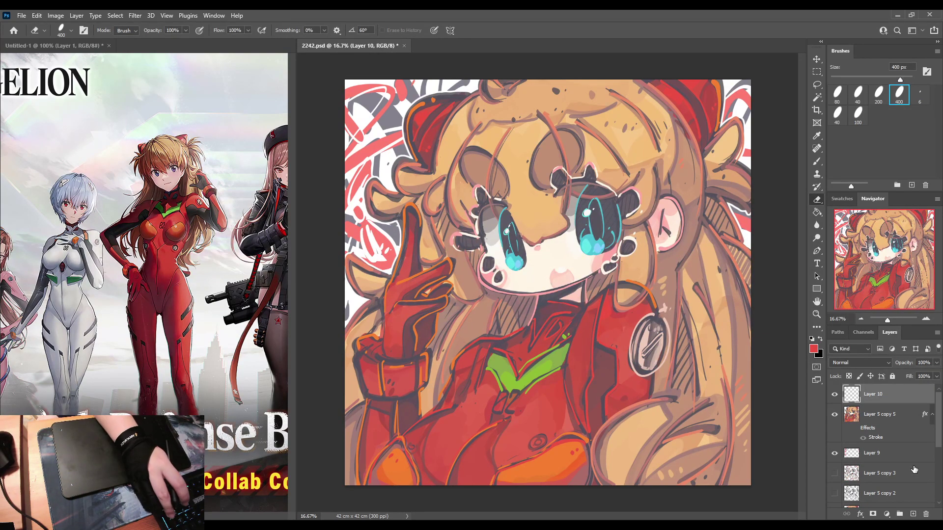
key(ctrl+plus)
key(ctrl+plus)
key(ctrl+plus)
mouse_move(442, 142)
mouse_down()
mouse_move(604, 466)
mouse_move(623, 177)
mouse_up()
drag(394, 171, 573, 256)
key(b)
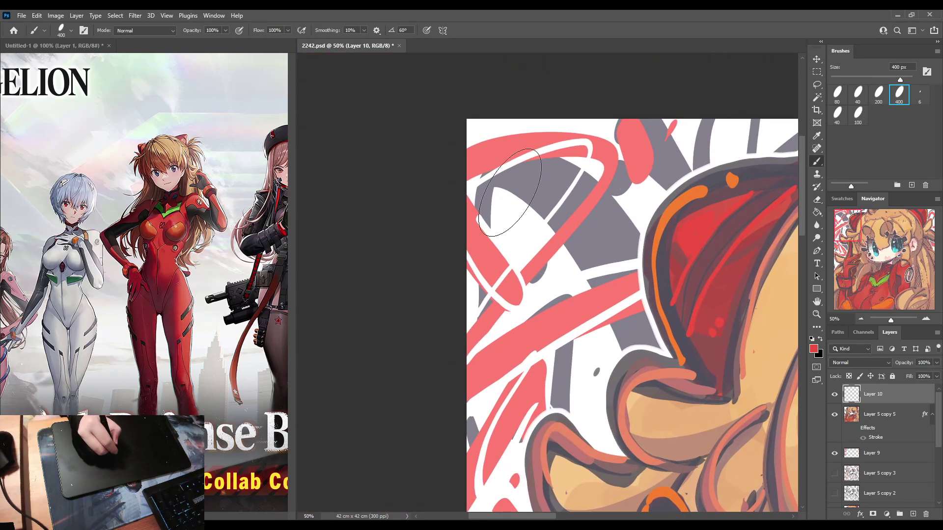
key(bracketleft)
key(bracketleft)
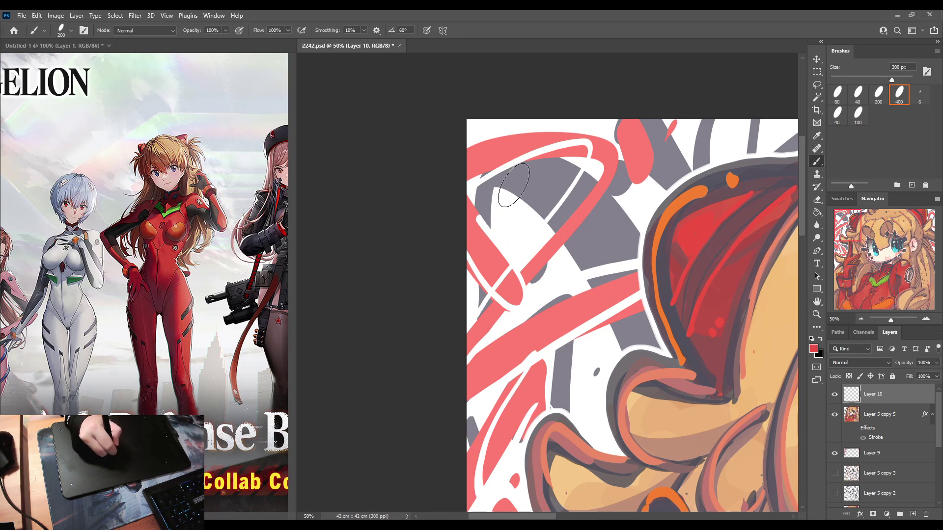
Revert the new layer and the lightening, sample the original dark grey from the background marks, and reapply the lightening.
key(ctrl+z)
key(ctrl+z)
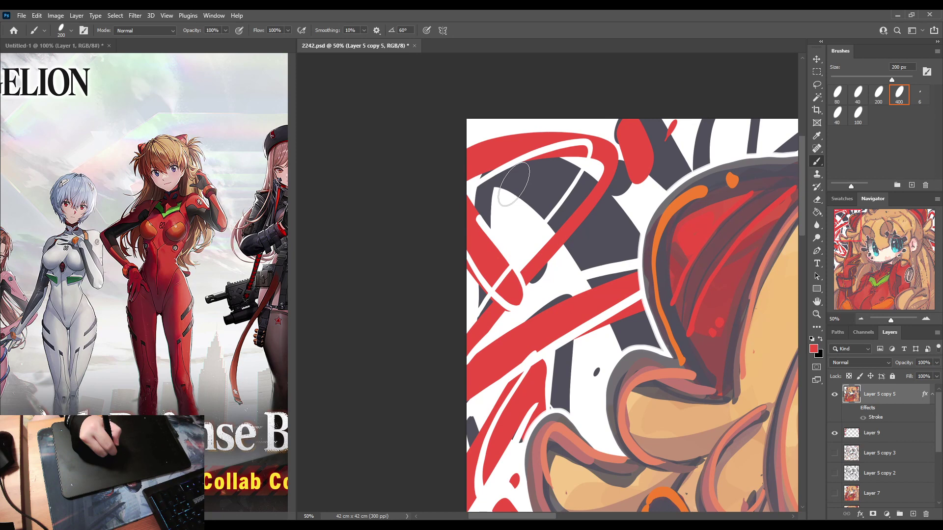
alt+click(550, 174)
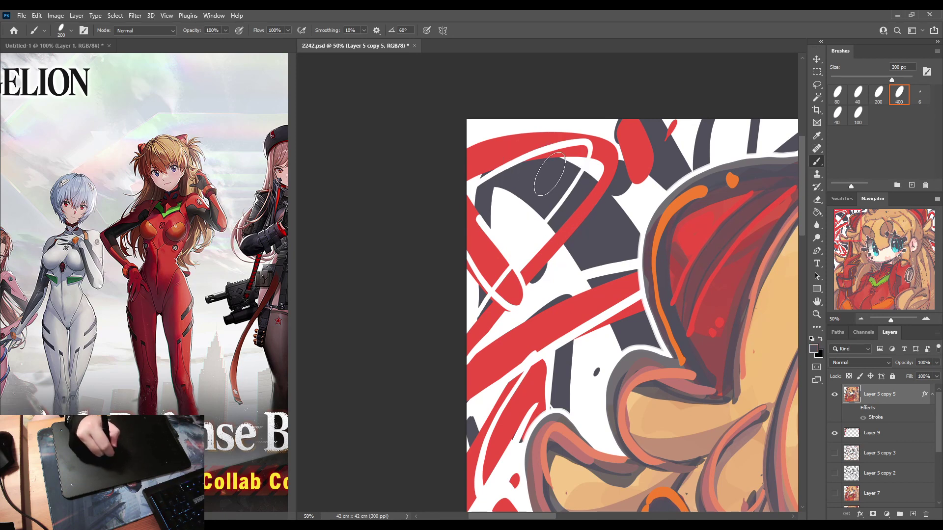
key(ctrl+shift+z)
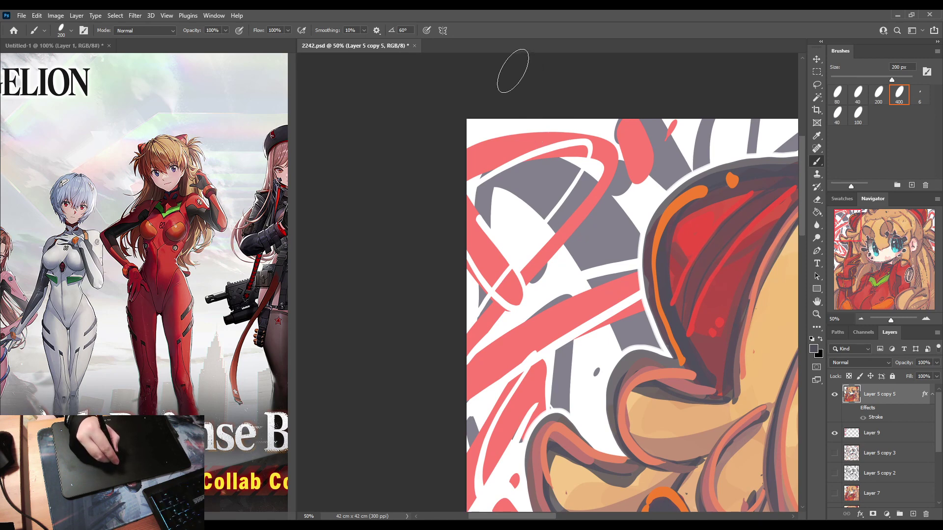
Paint dark grey lettering strokes starting with a 2 over the background marks on a new layer above the character.
click(915, 514)
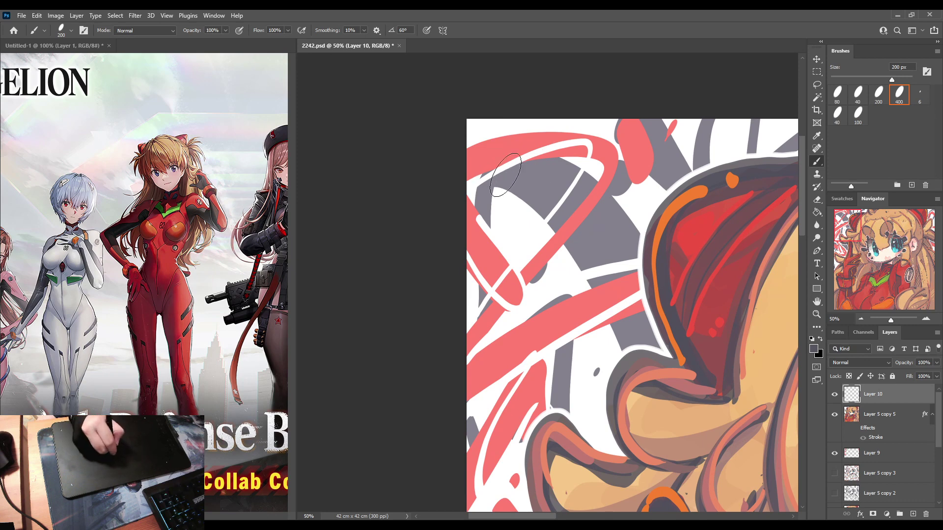
mouse_move(491, 199)
mouse_down()
mouse_move(491, 256)
mouse_move(541, 243)
mouse_up()
mouse_move(546, 184)
mouse_down()
mouse_move(549, 235)
mouse_move(562, 188)
mouse_move(585, 221)
mouse_up()
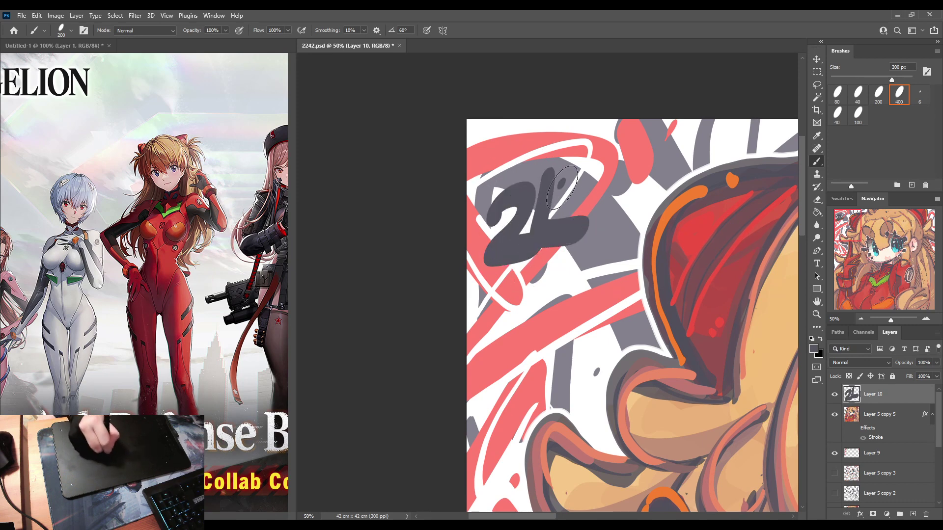
drag(589, 174, 570, 243)
Undo the dark grey lettering, its new layer and the lightening of the background marks.
key(ctrl+z)
key(ctrl+z)
key(ctrl+z)
key(ctrl+z)
key(ctrl+z)
key(ctrl+z)
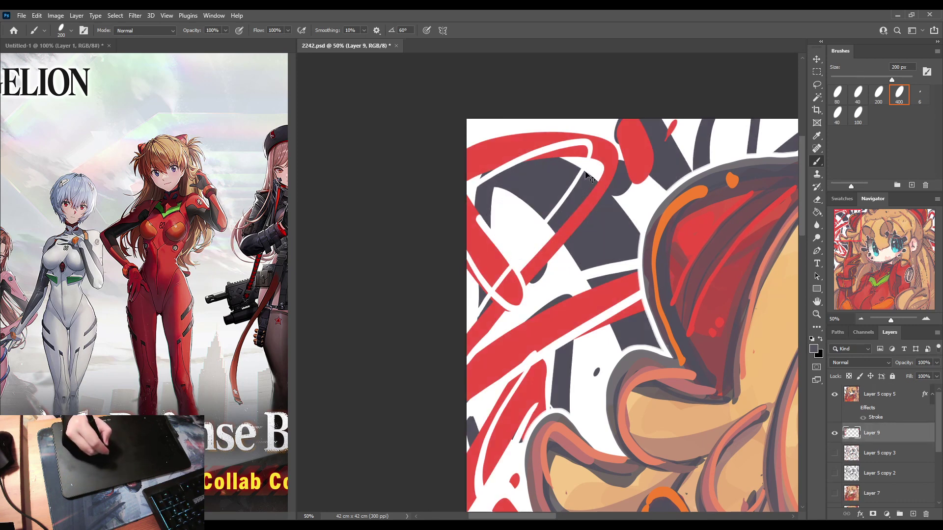
Create a layer above the character and paint the number 2242 in dark grey with the 200 px brush, overlapping the hair clip.
drag(780, 358, 715, 335)
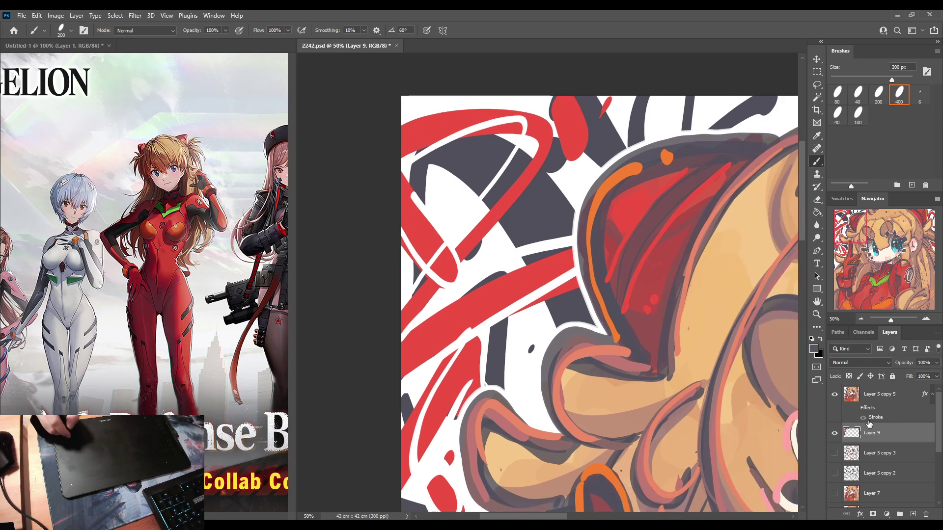
click(870, 396)
click(913, 515)
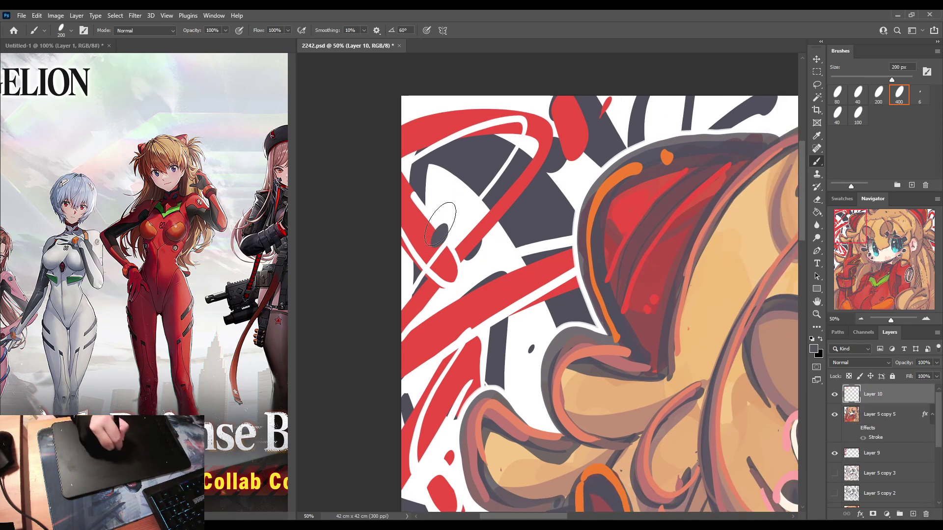
drag(441, 221, 467, 258)
key(ctrl+z)
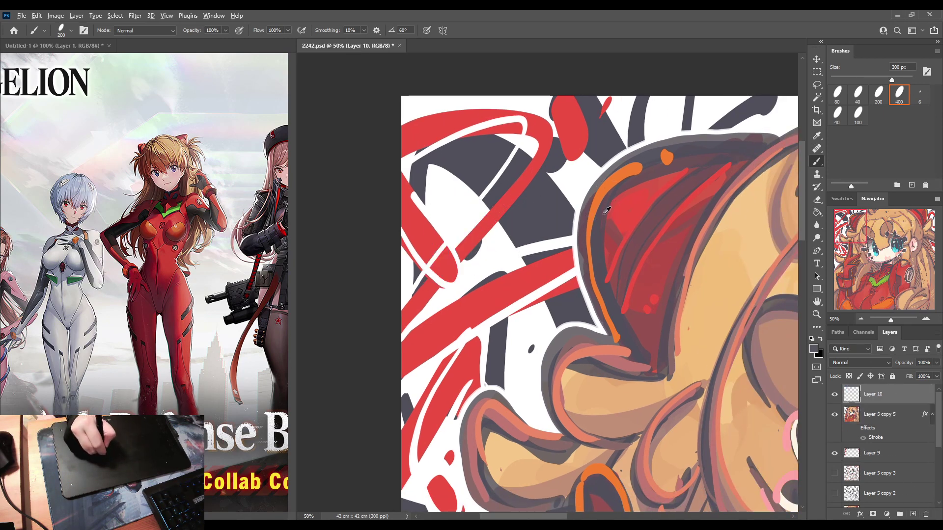
click(842, 198)
click(872, 198)
mouse_move(465, 231)
mouse_down()
mouse_move(456, 303)
mouse_move(506, 265)
mouse_move(511, 248)
mouse_move(554, 274)
mouse_move(568, 249)
mouse_move(563, 235)
mouse_move(604, 253)
mouse_move(607, 281)
mouse_move(648, 234)
mouse_move(669, 279)
mouse_up()
key(ctrl+z)
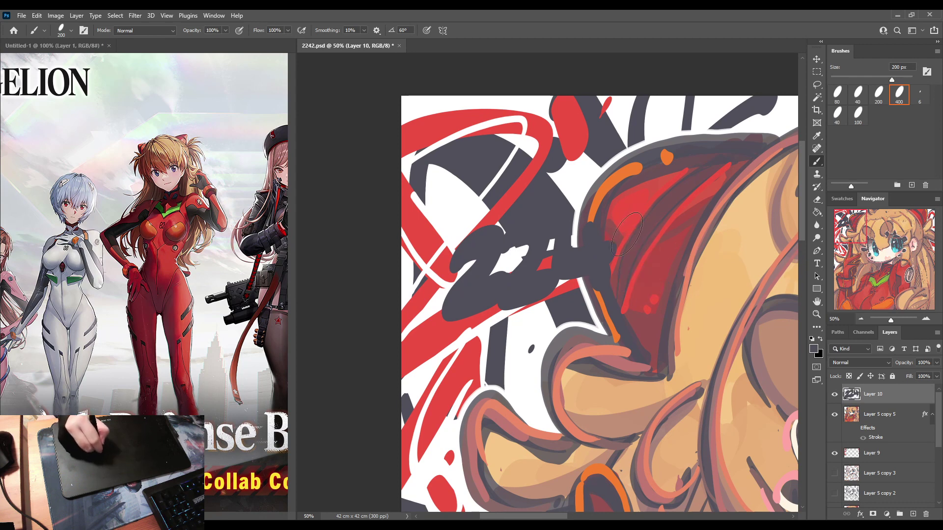
drag(628, 231, 660, 279)
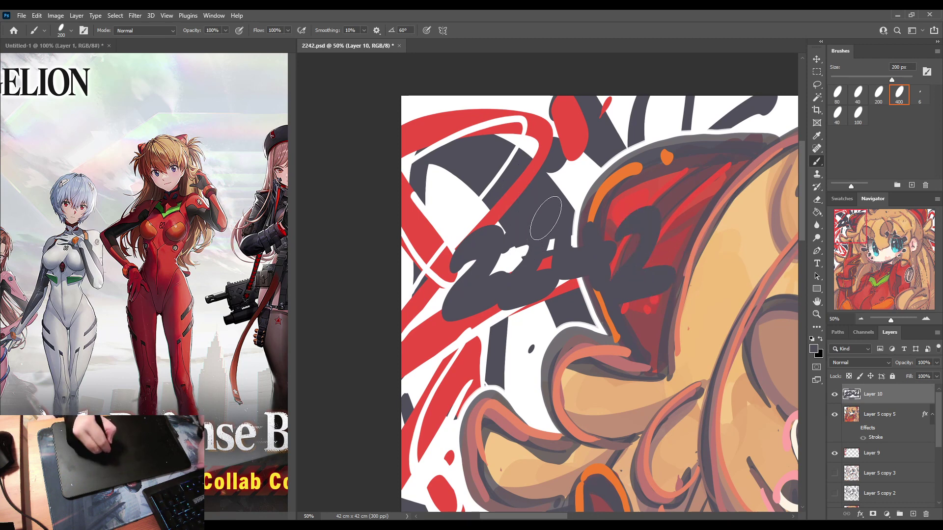
Reduce the brush to 100 px and paint smaller dark grey lettering above the number and two lines below it.
key(bracketleft)
key(bracketleft)
mouse_move(475, 207)
mouse_down()
mouse_move(488, 193)
mouse_move(504, 200)
mouse_move(509, 183)
mouse_move(511, 202)
mouse_move(560, 215)
mouse_move(560, 196)
mouse_move(596, 178)
mouse_move(624, 209)
mouse_up()
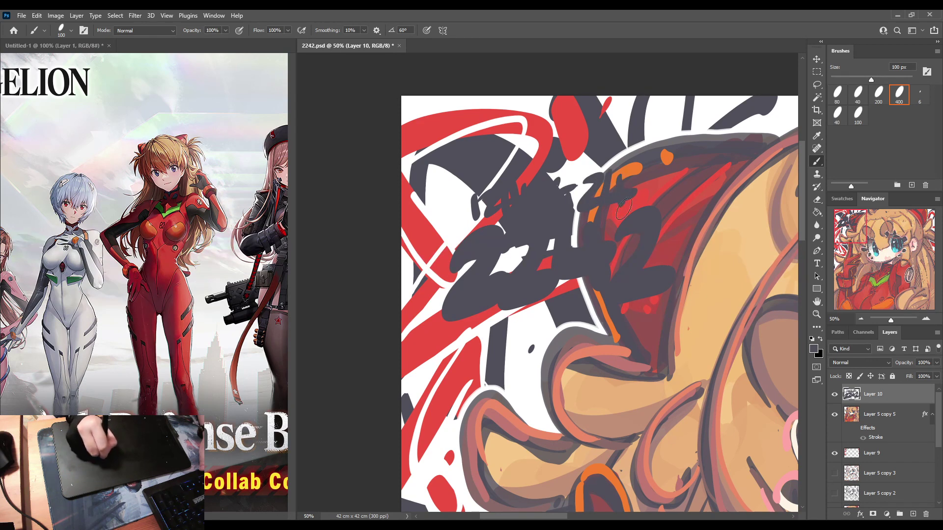
mouse_move(504, 327)
mouse_down()
mouse_move(486, 342)
mouse_move(549, 306)
mouse_move(551, 321)
mouse_move(562, 311)
mouse_move(582, 330)
mouse_move(620, 304)
mouse_move(663, 322)
mouse_up()
mouse_move(484, 368)
mouse_down()
mouse_move(486, 381)
mouse_move(513, 356)
mouse_move(526, 366)
mouse_move(549, 353)
mouse_move(620, 351)
mouse_up()
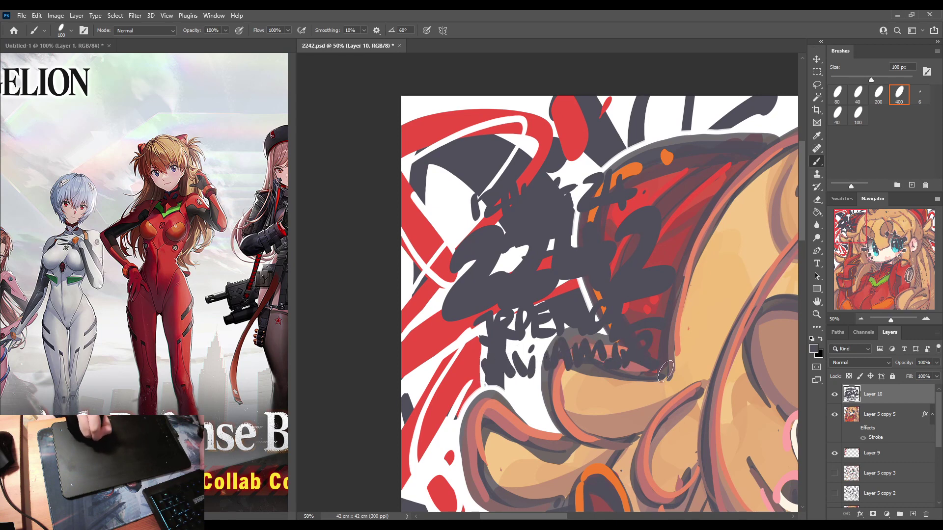
Scale the dark grey lettering up to about 136% and move it into the canvas's upper-left corner.
key(ctrl+minus)
key(ctrl+minus)
key(ctrl+minus)
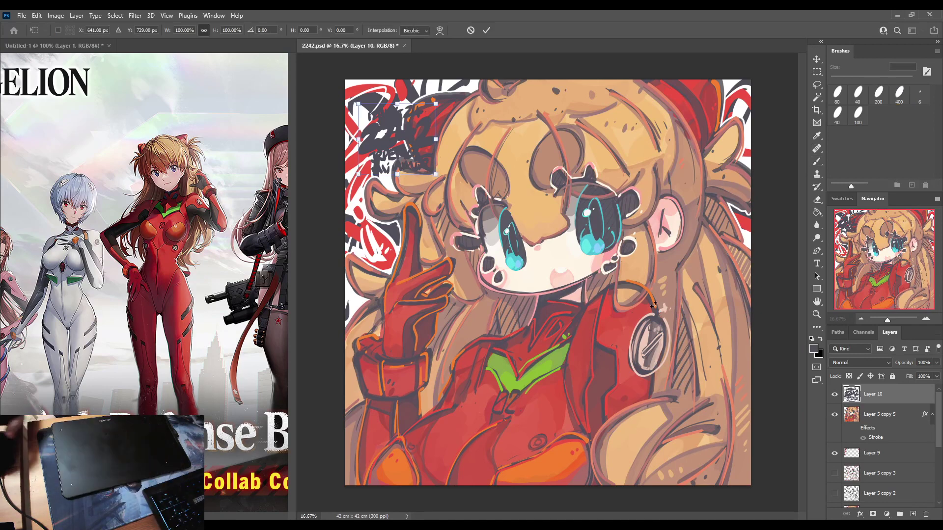
key(ctrl+t)
drag(436, 173, 467, 201)
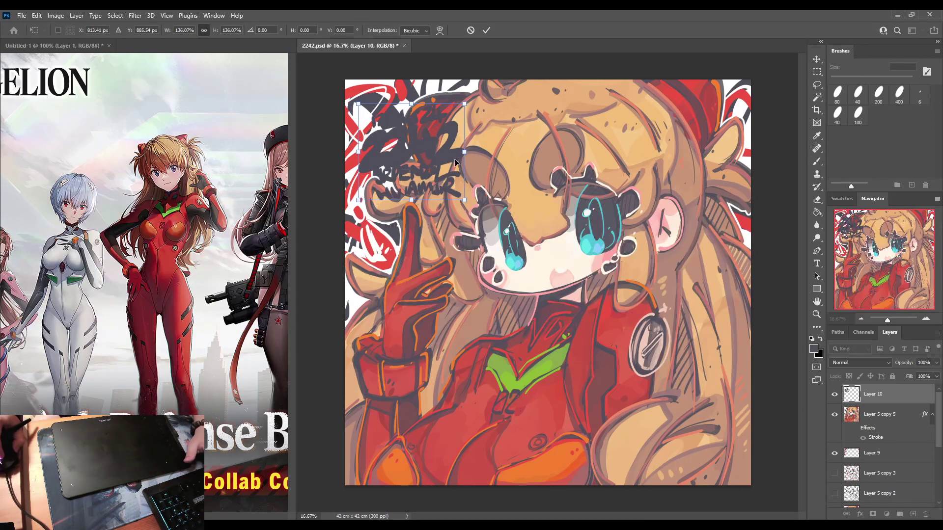
drag(454, 150, 446, 129)
key(Return)
key(b)
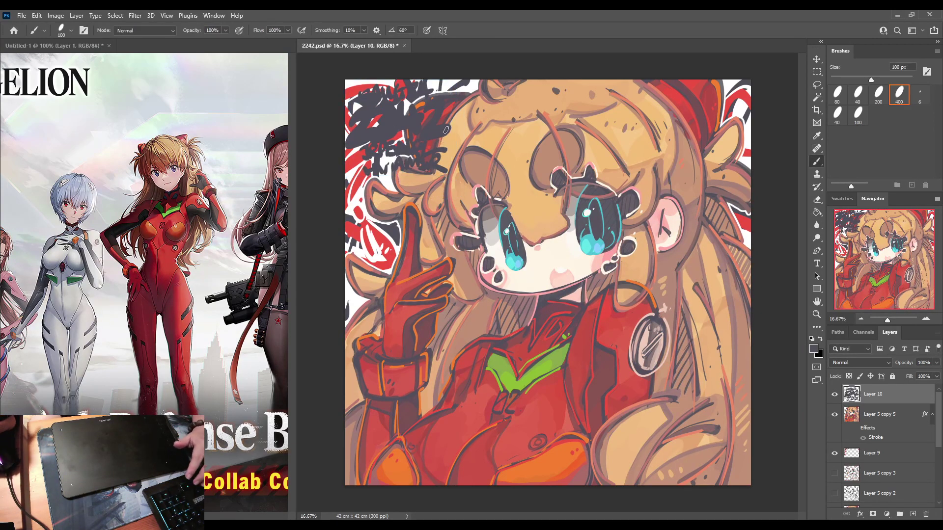
Duplicate the lettering layer, lock its transparent pixels, and paint the copy in the hair clip's red with a 700 px brush.
drag(857, 403, 856, 406)
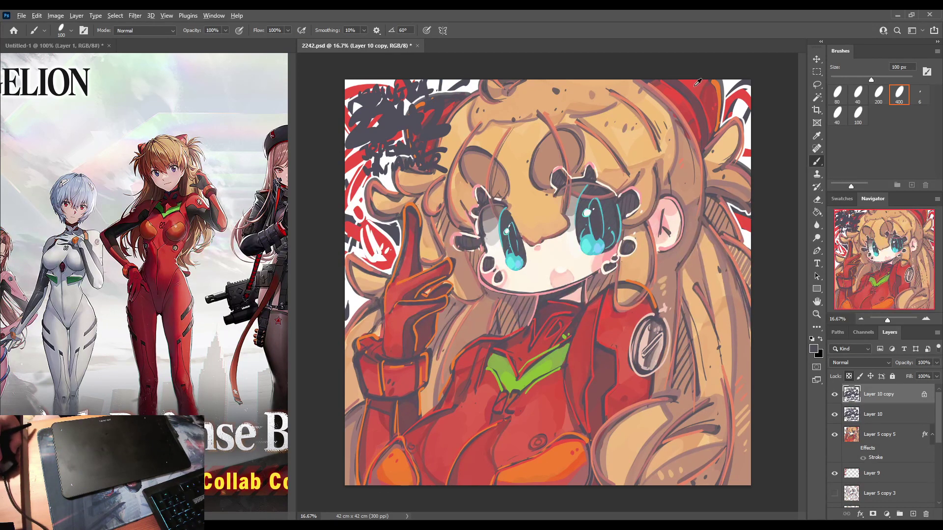
key(bracketright)
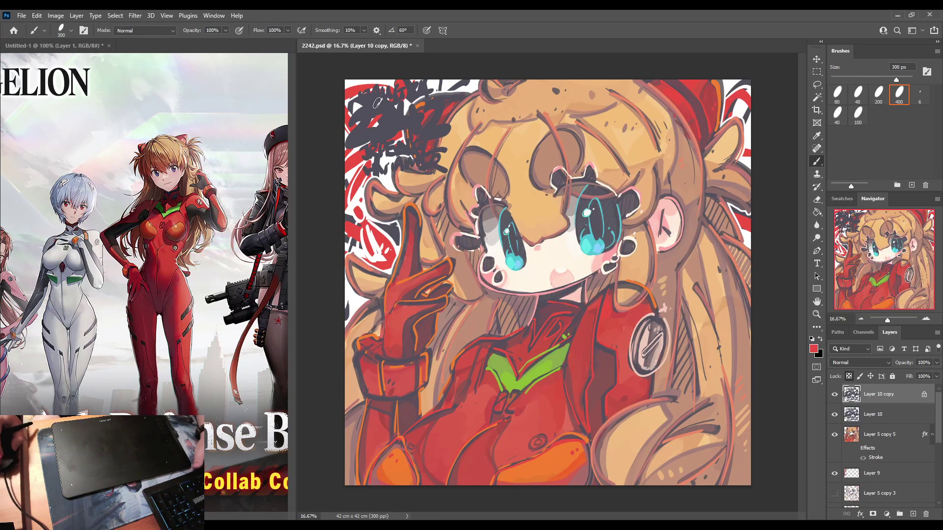
key(bracketright)
key(bracketright)
key(bracketright)
key(bracketright)
mouse_move(374, 97)
mouse_down()
mouse_move(328, 118)
mouse_move(400, 132)
mouse_move(442, 171)
mouse_up()
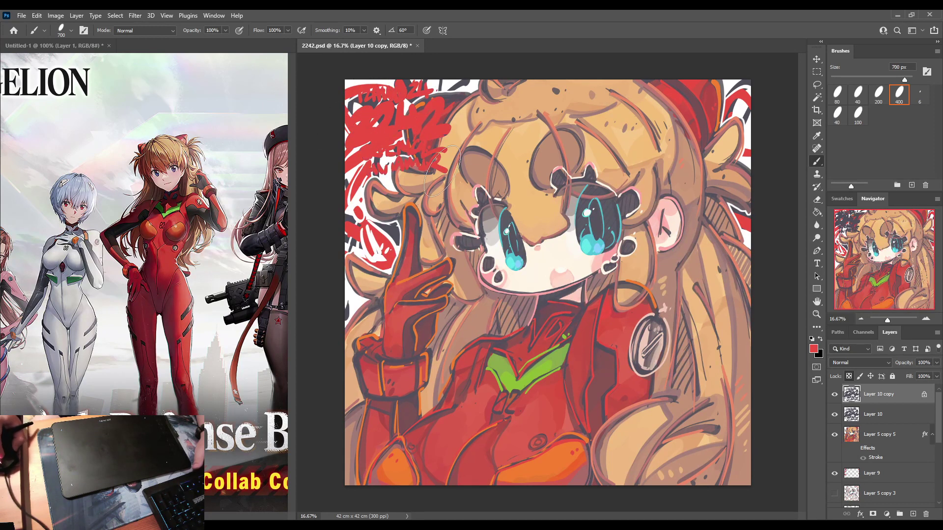
Offset the dark grey lettering behind the red copy as a shadow, and scale both lettering layers down to about 96%.
key(bracketleft)
key(bracketleft)
key(bracketleft)
key(bracketleft)
click(883, 419)
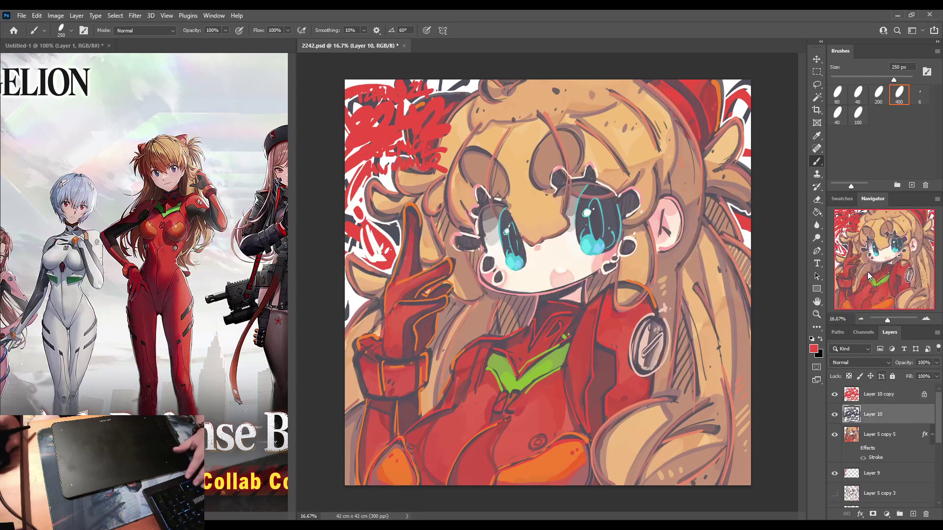
click(815, 63)
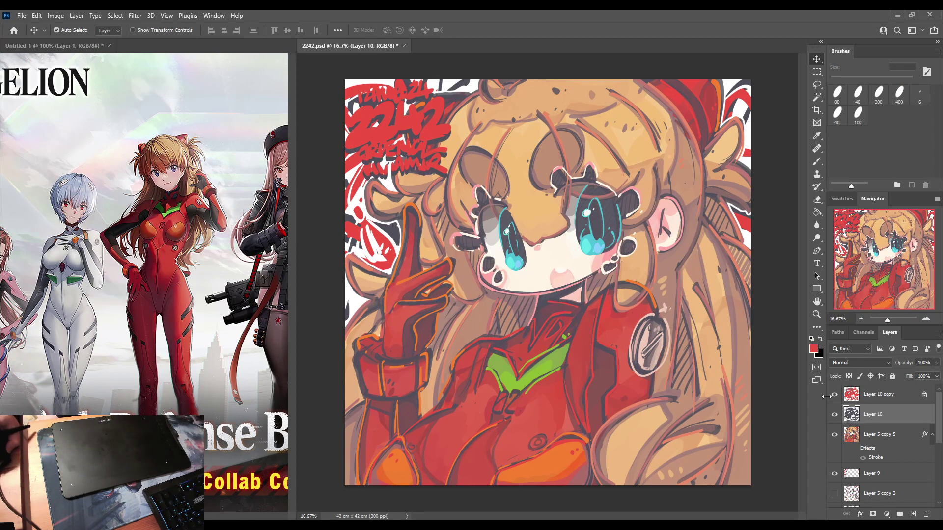
key(ctrl+t)
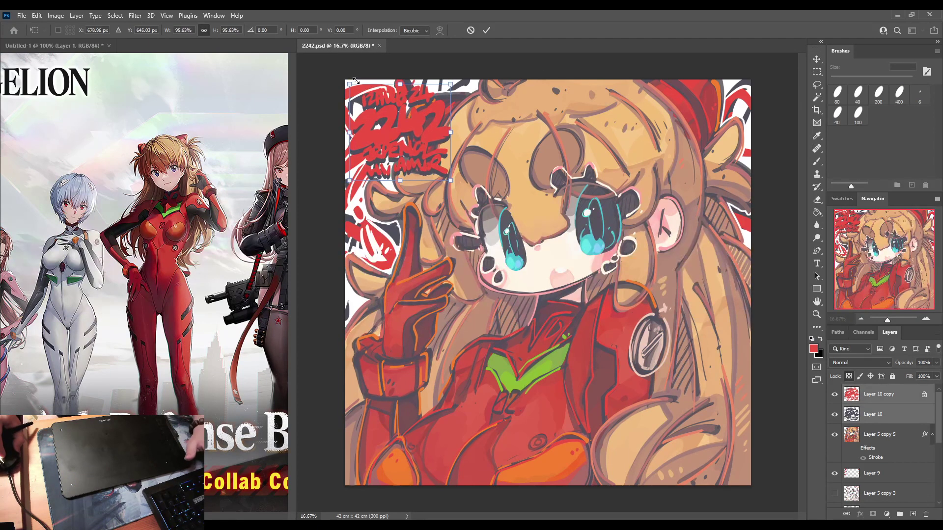
key(Return)
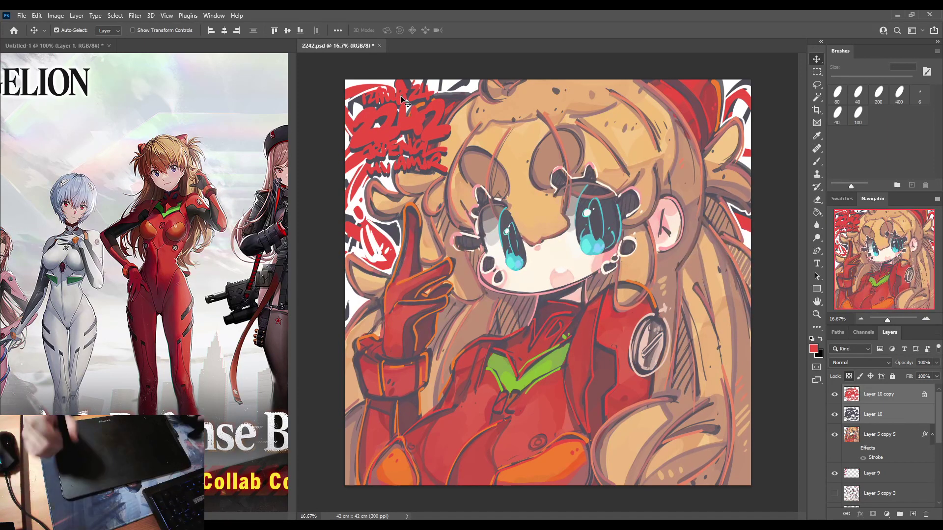
Paint thin light orange accent lines on the character layer along the sleeve, chest and hair with a 90 px brush, and save the document.
click(879, 434)
key(b)
alt+click(624, 452)
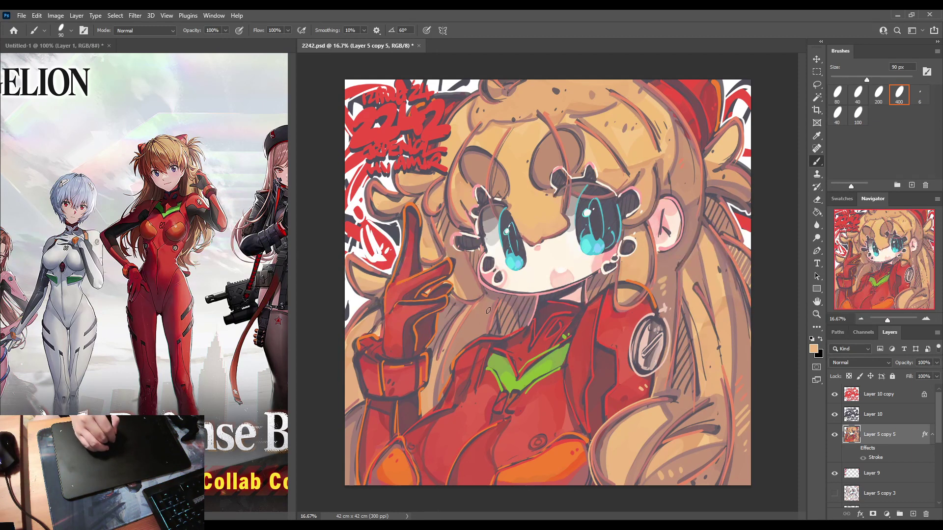
key(ctrl+z)
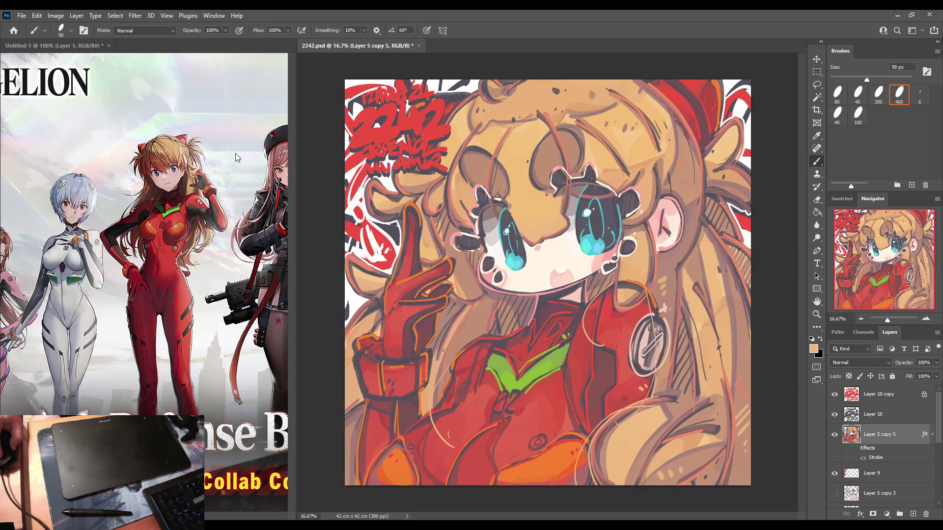
key(ctrl+shift+s)
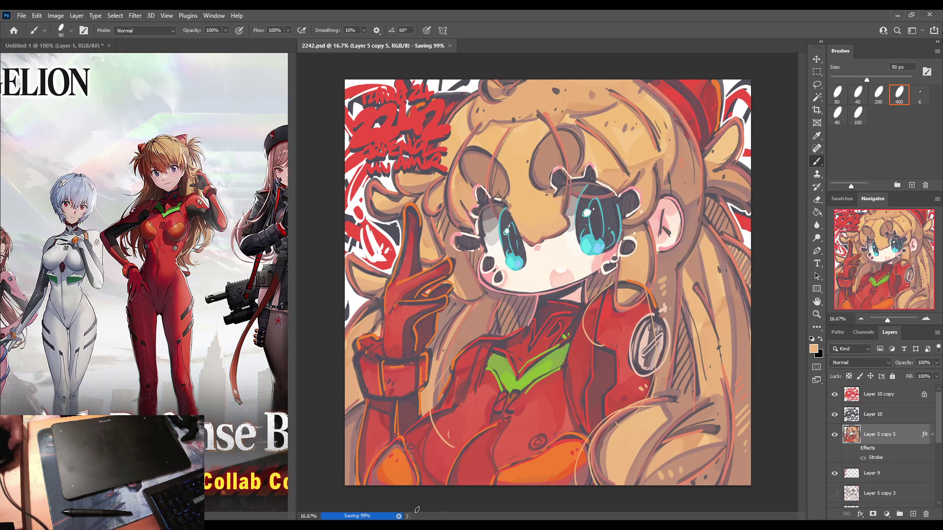